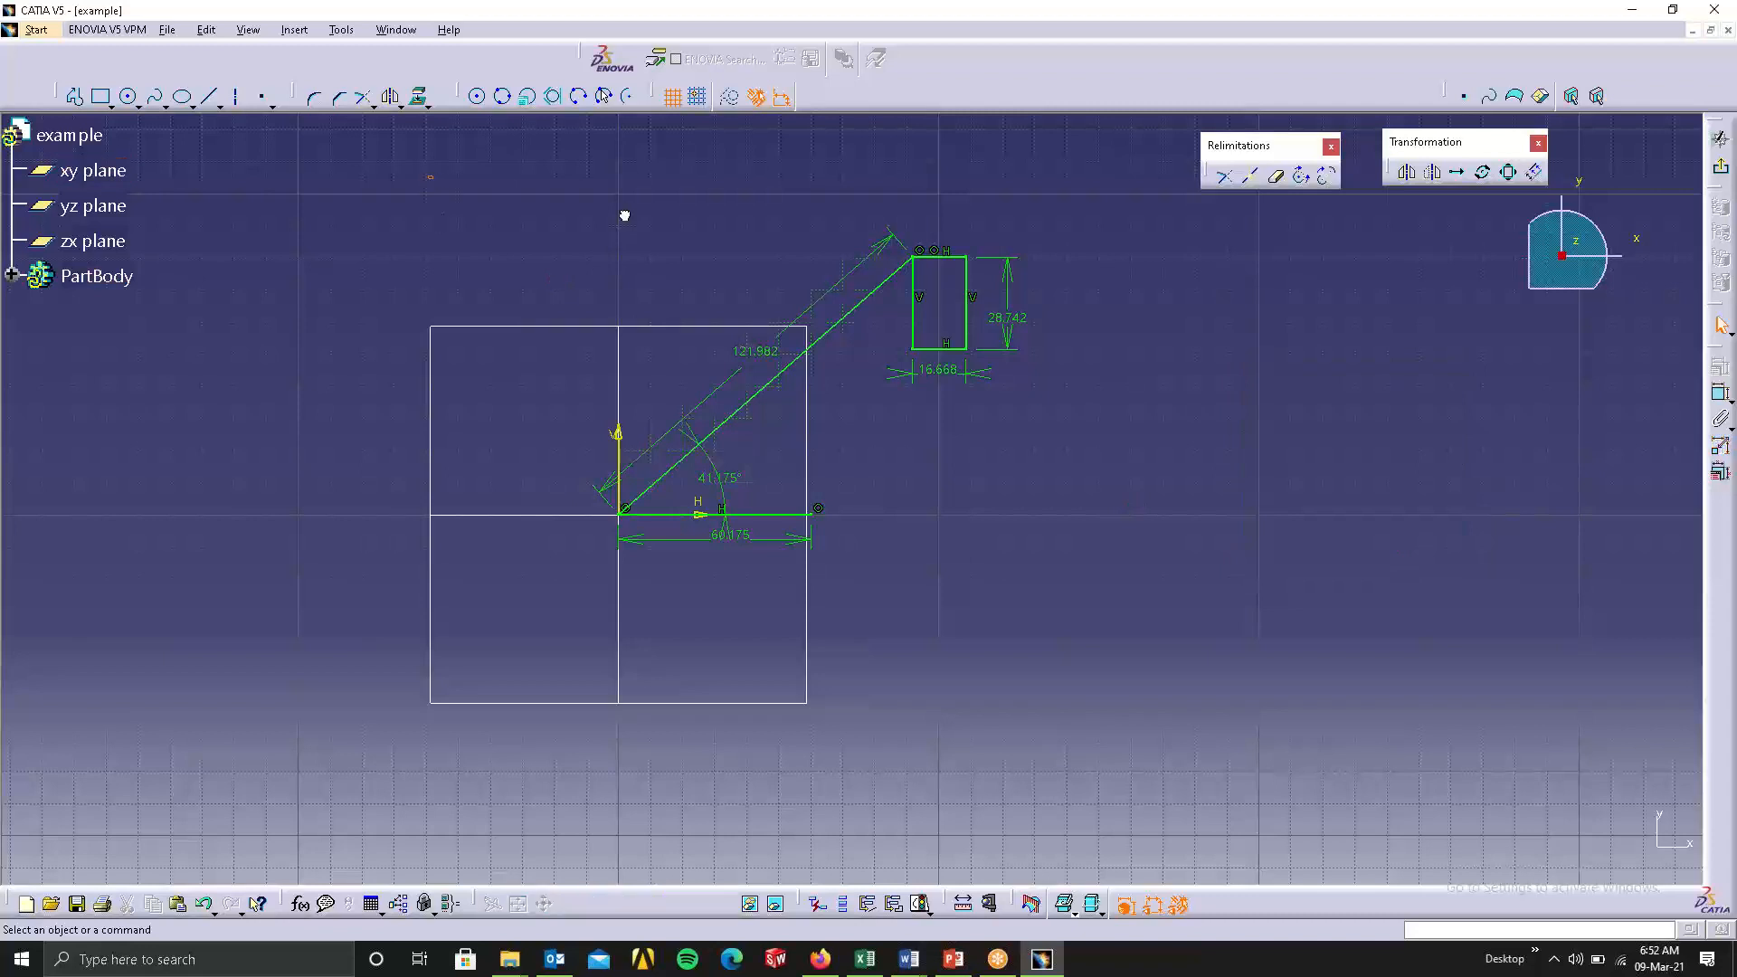
# Delete all the existing geometry and dimensions from the sketch.
pyautogui.moveTo(426, 176)
pyautogui.mouseDown()
pyautogui.moveTo(1028, 582)
pyautogui.moveTo(1056, 574)
pyautogui.mouseUp()
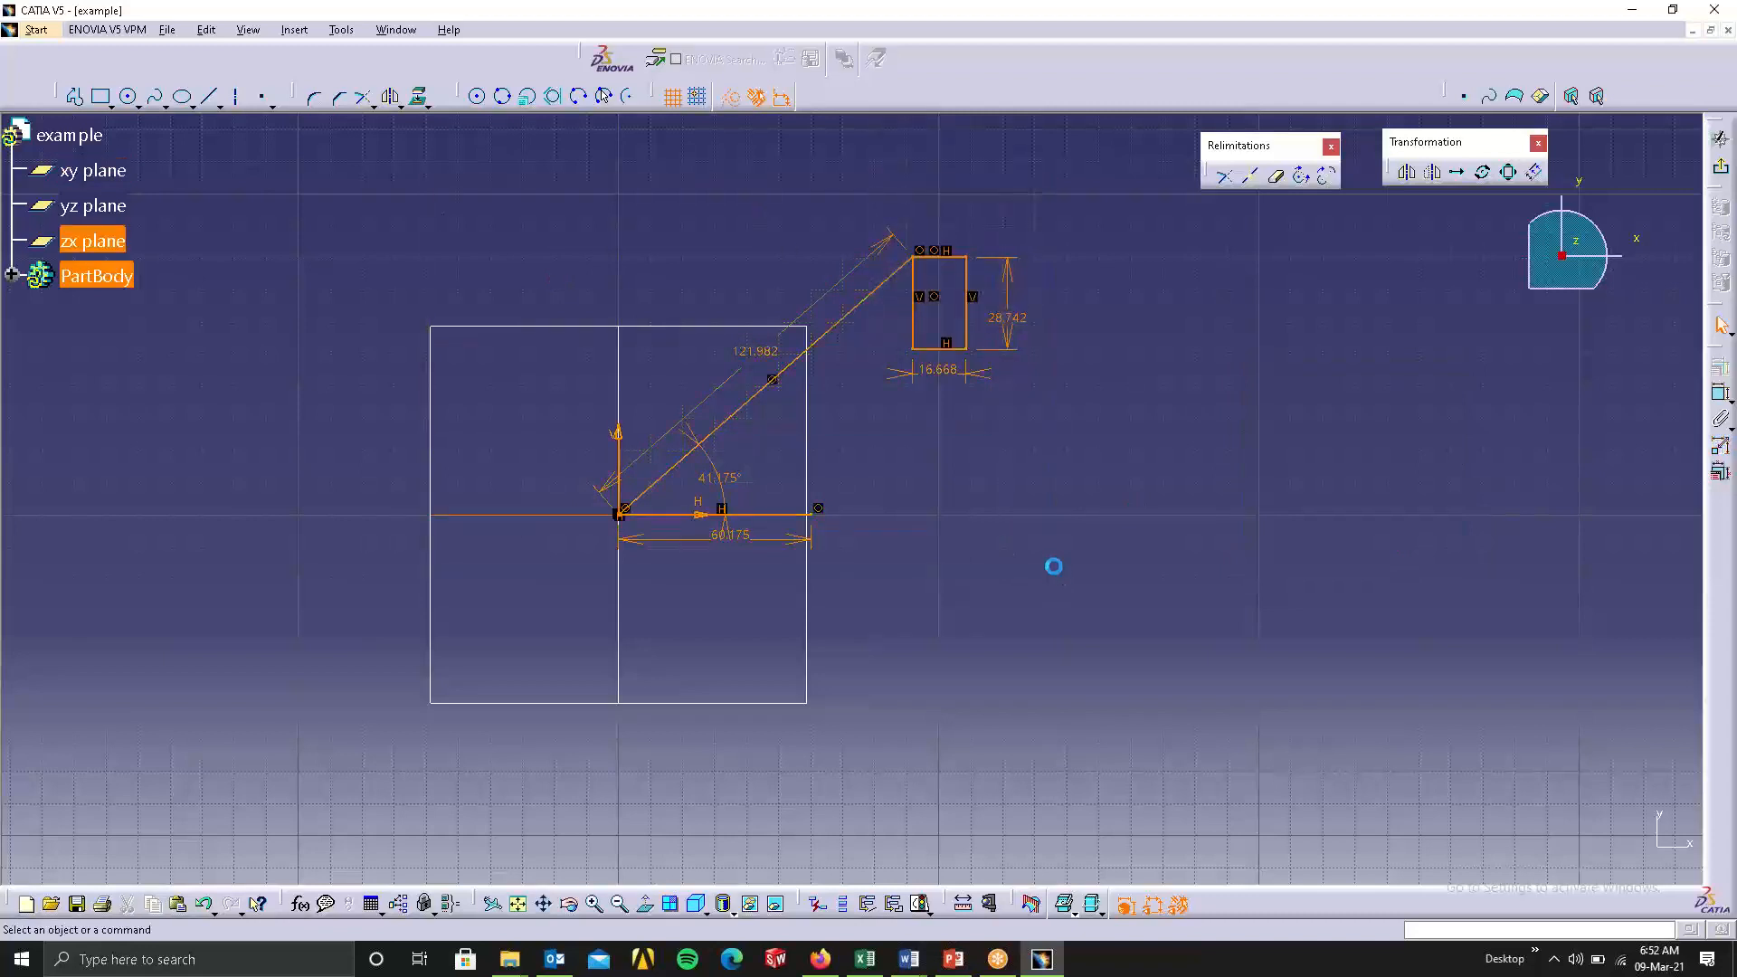
pyautogui.press('Delete')
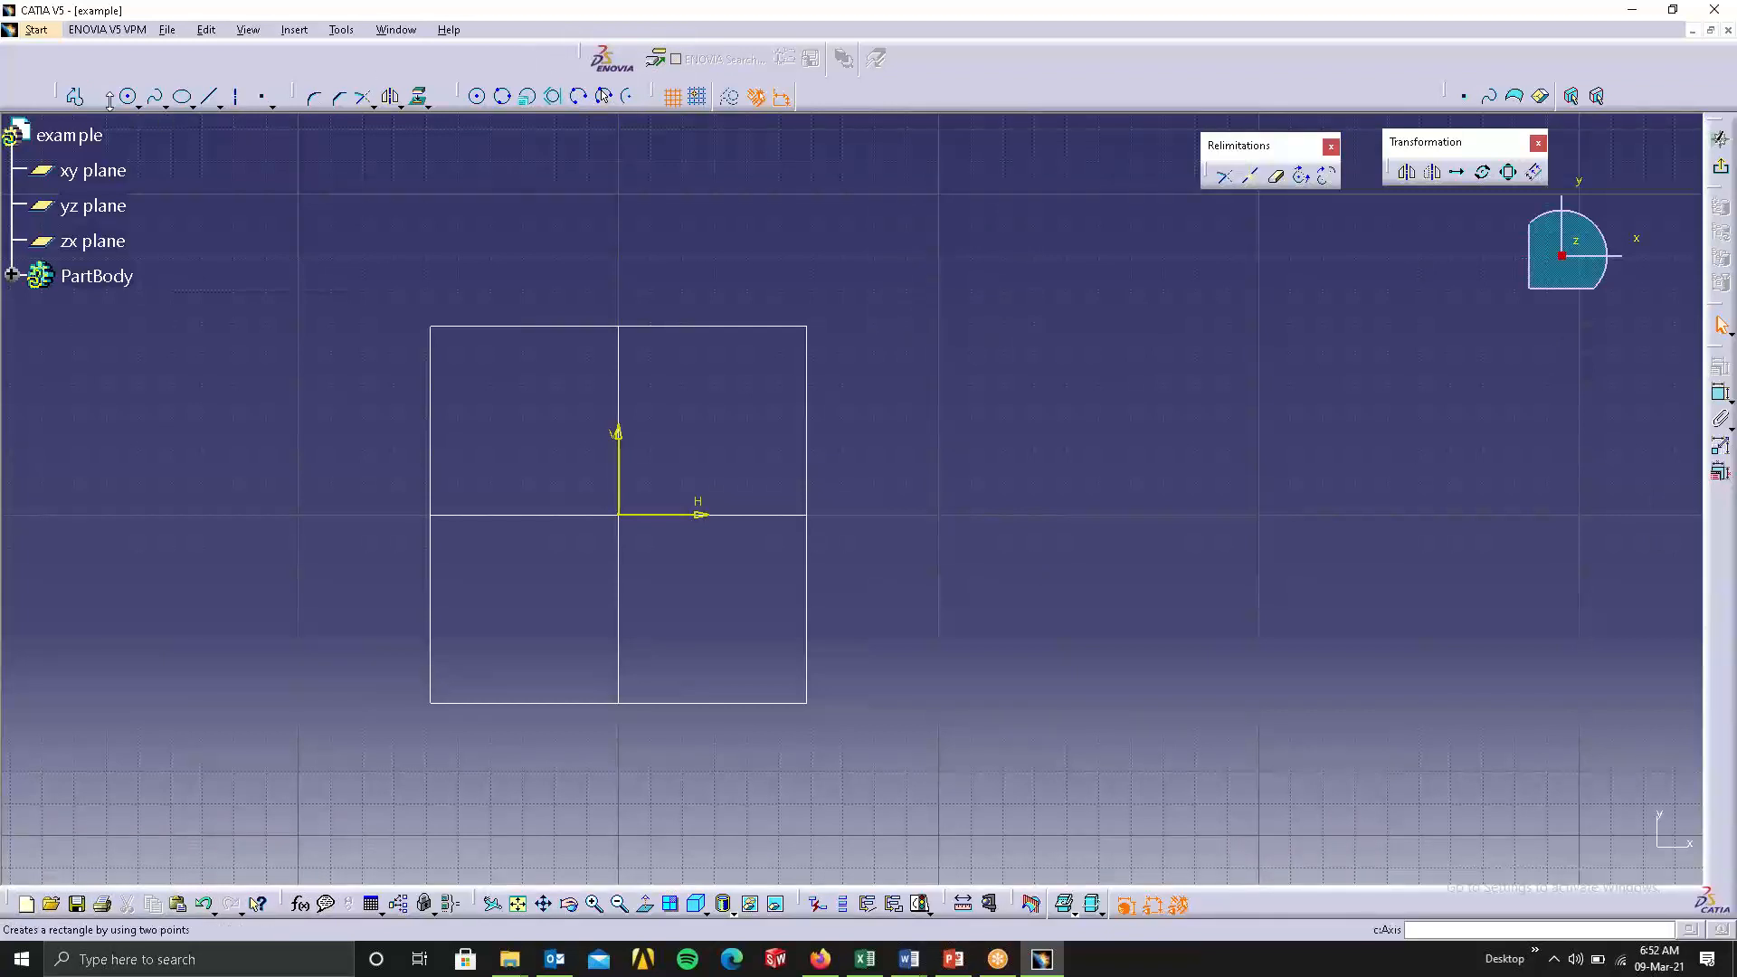
# Sketch a profile with a horizontal line about 60 mm on the H axis, an inclined line about 133 mm, and an end rectangle about 21 by 19 mm.
pyautogui.click(74, 100)
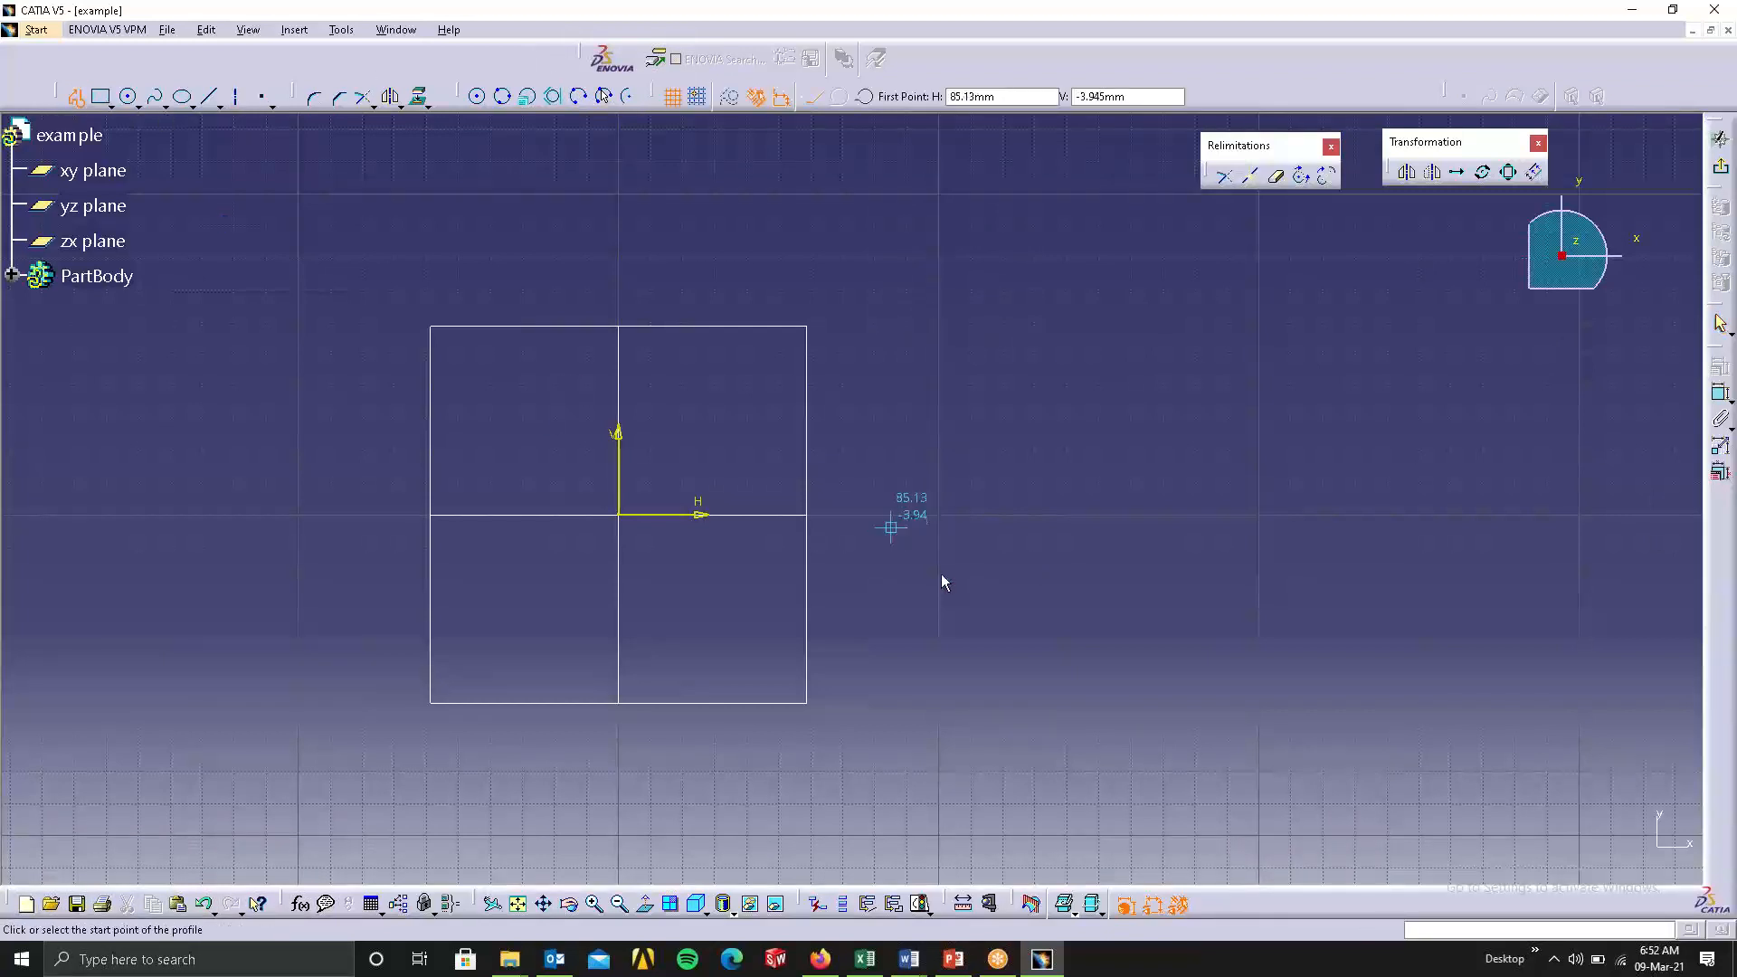
pyautogui.click(1030, 516)
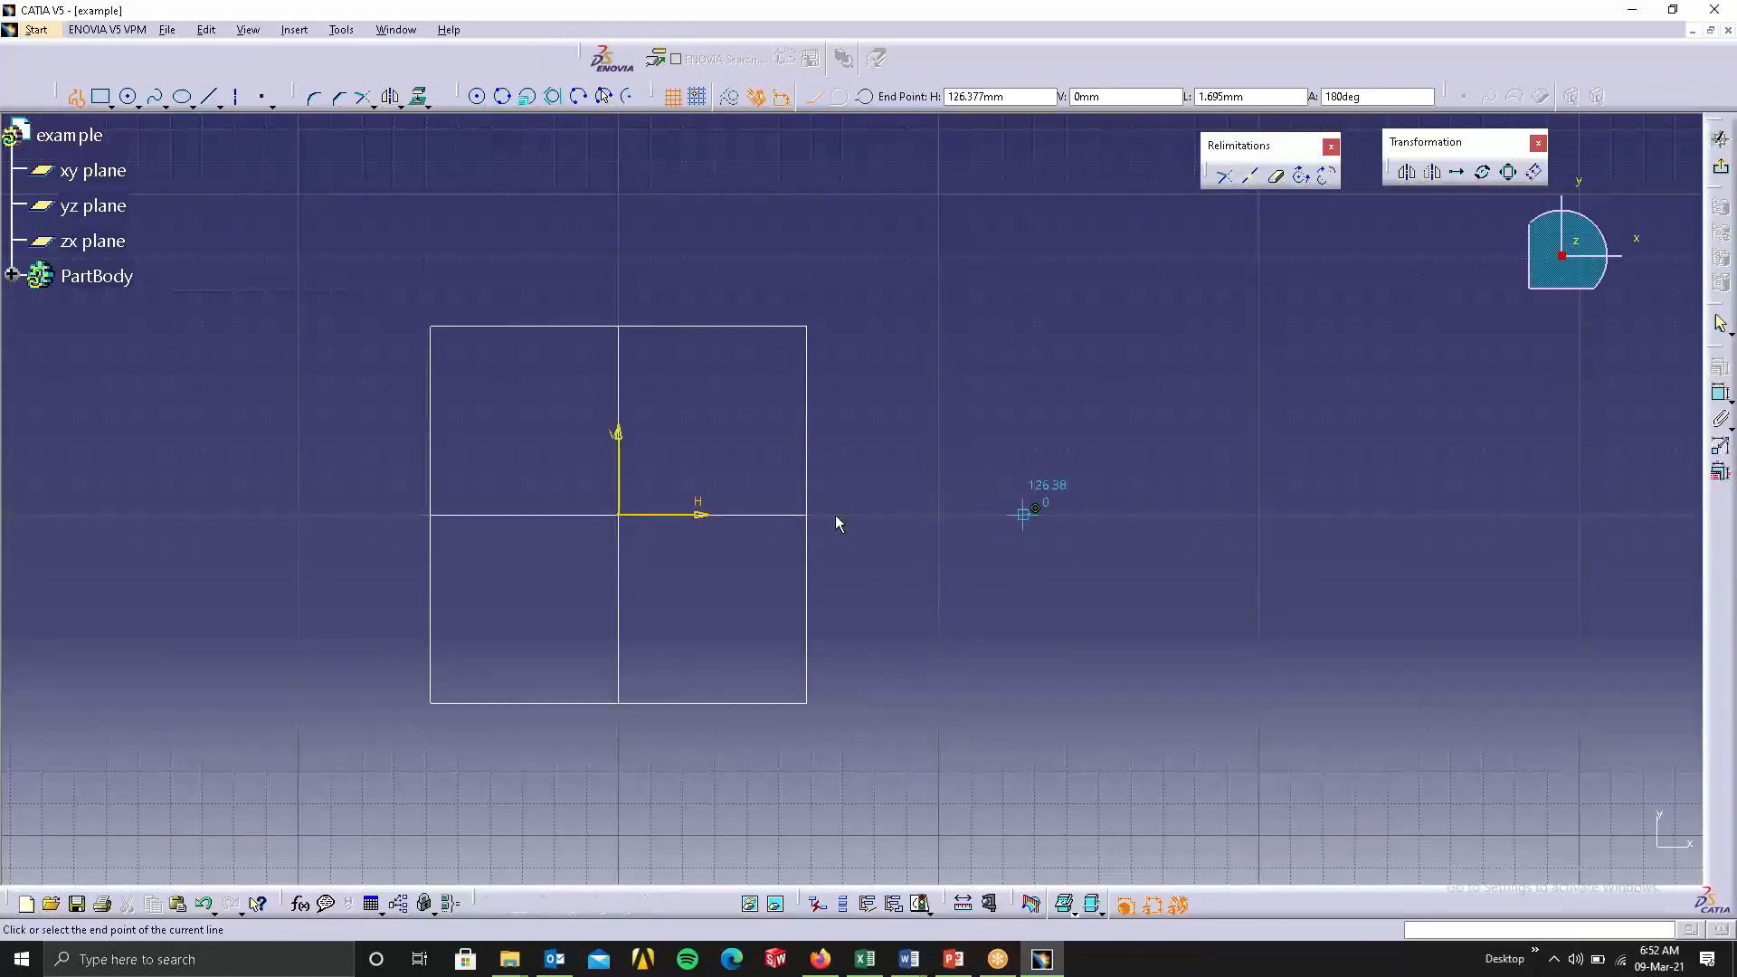
pyautogui.click(836, 514)
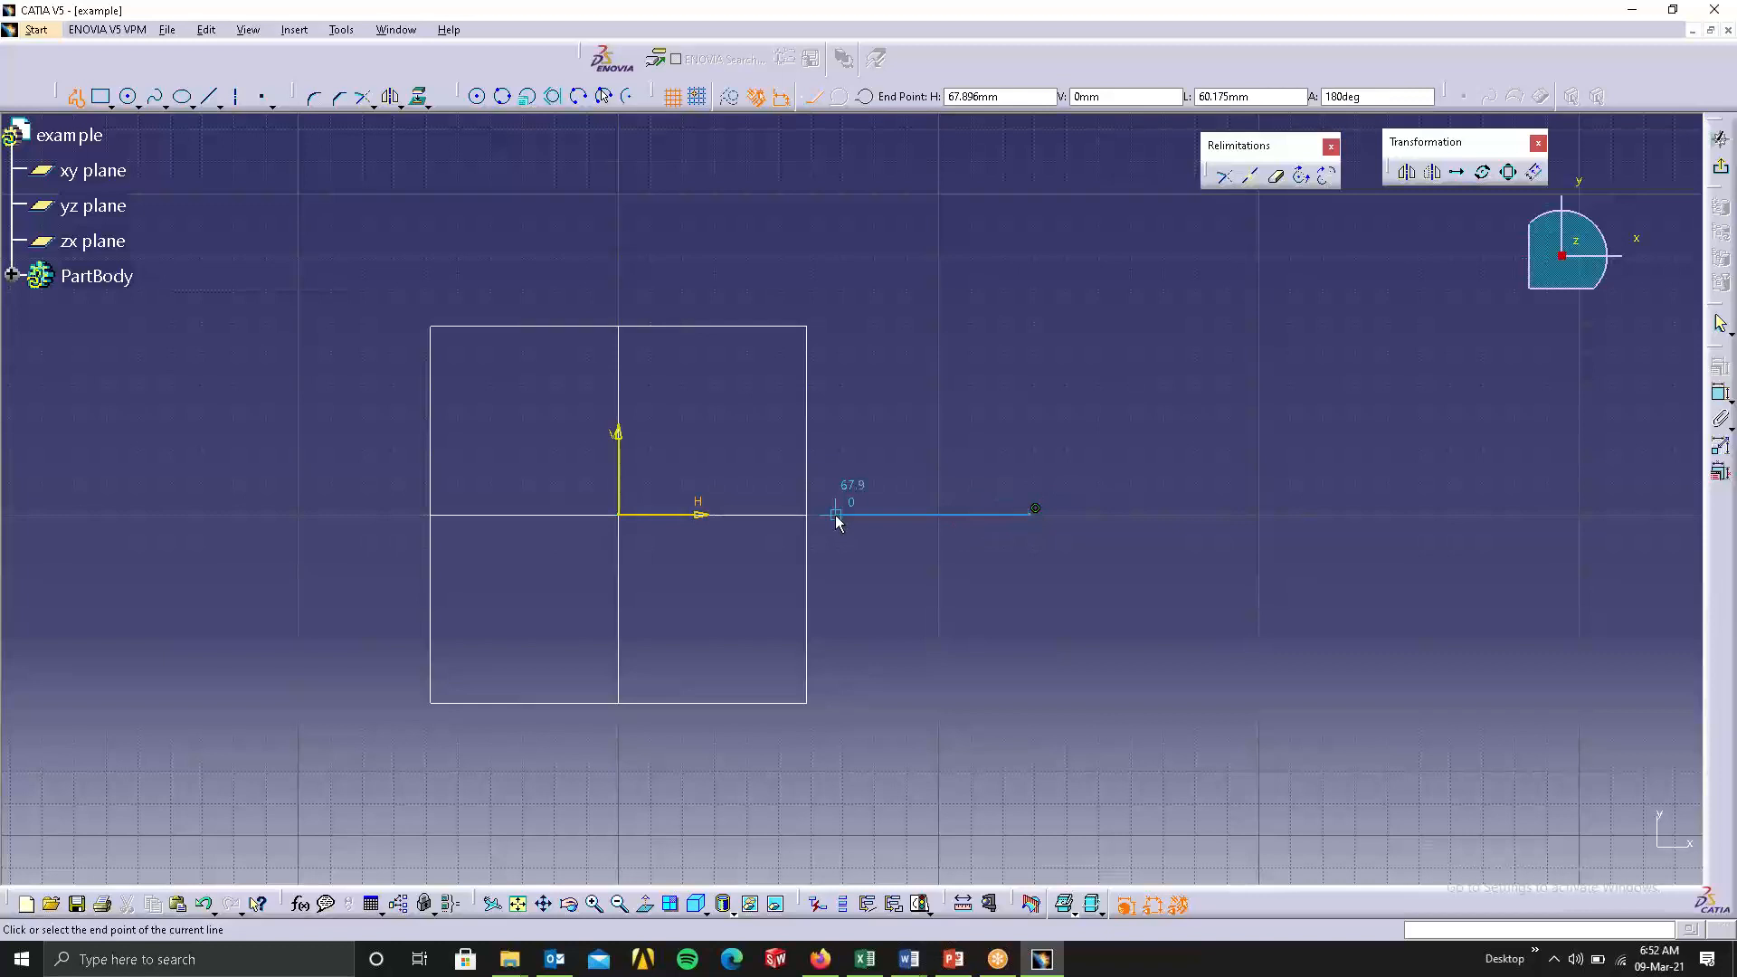
pyautogui.click(1147, 224)
pyautogui.click(1214, 225)
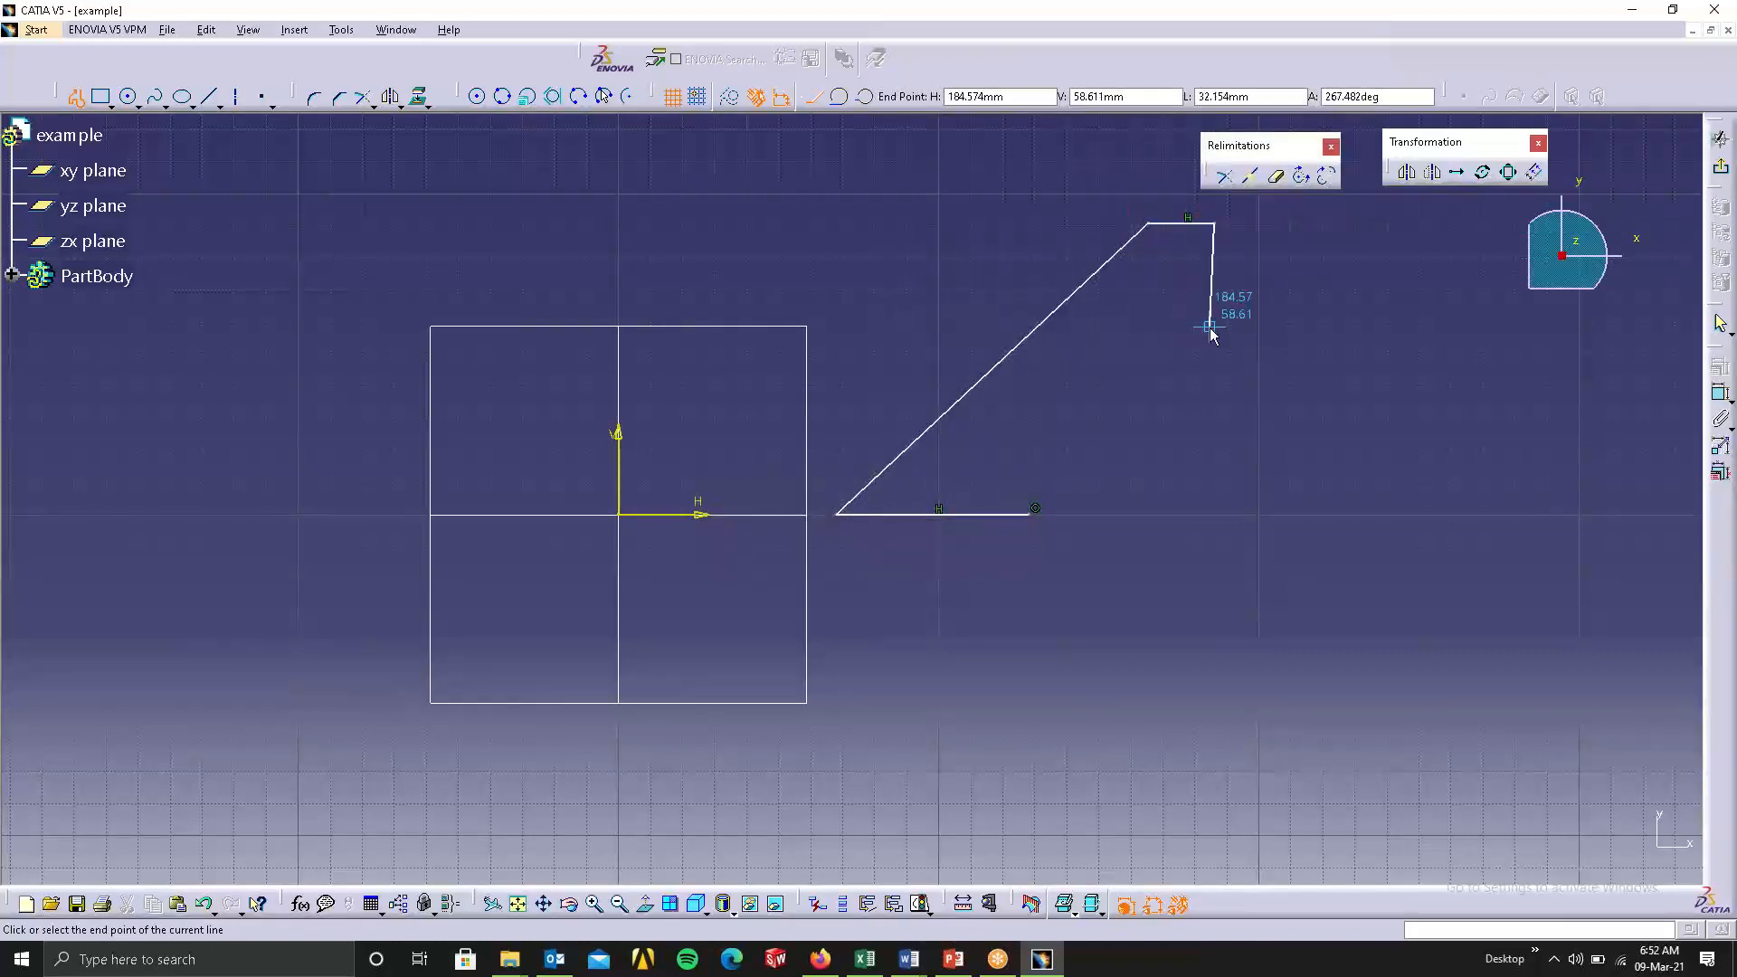
pyautogui.click(1214, 326)
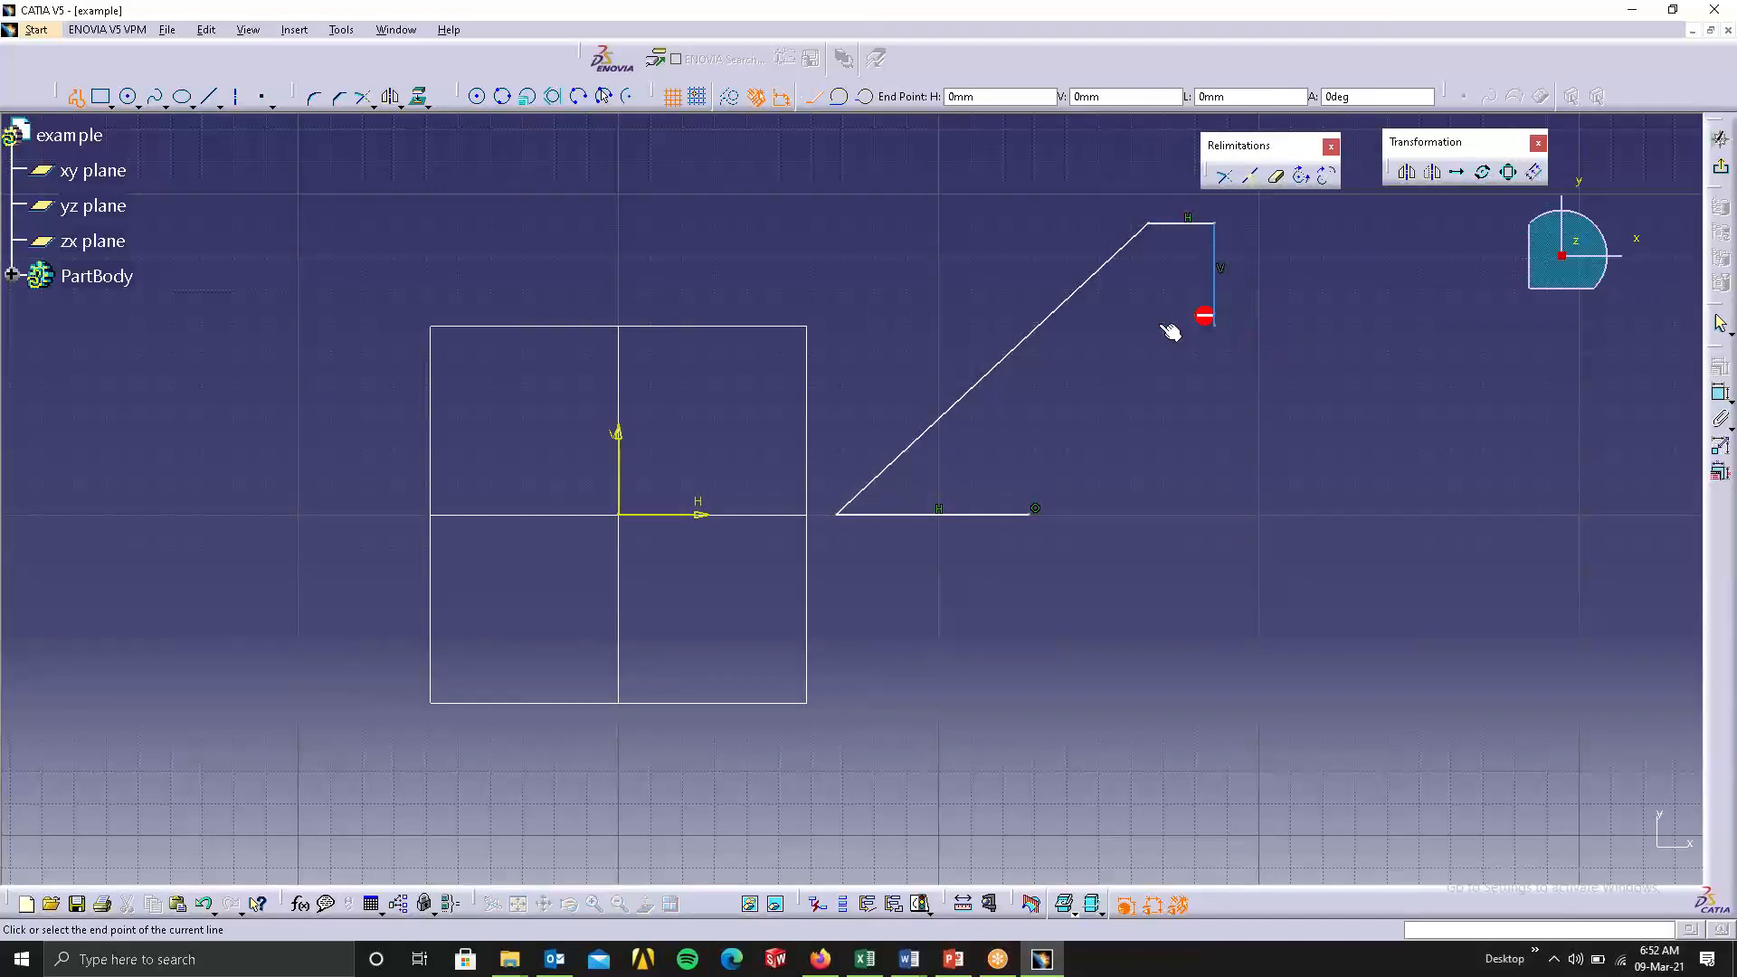
pyautogui.click(1148, 327)
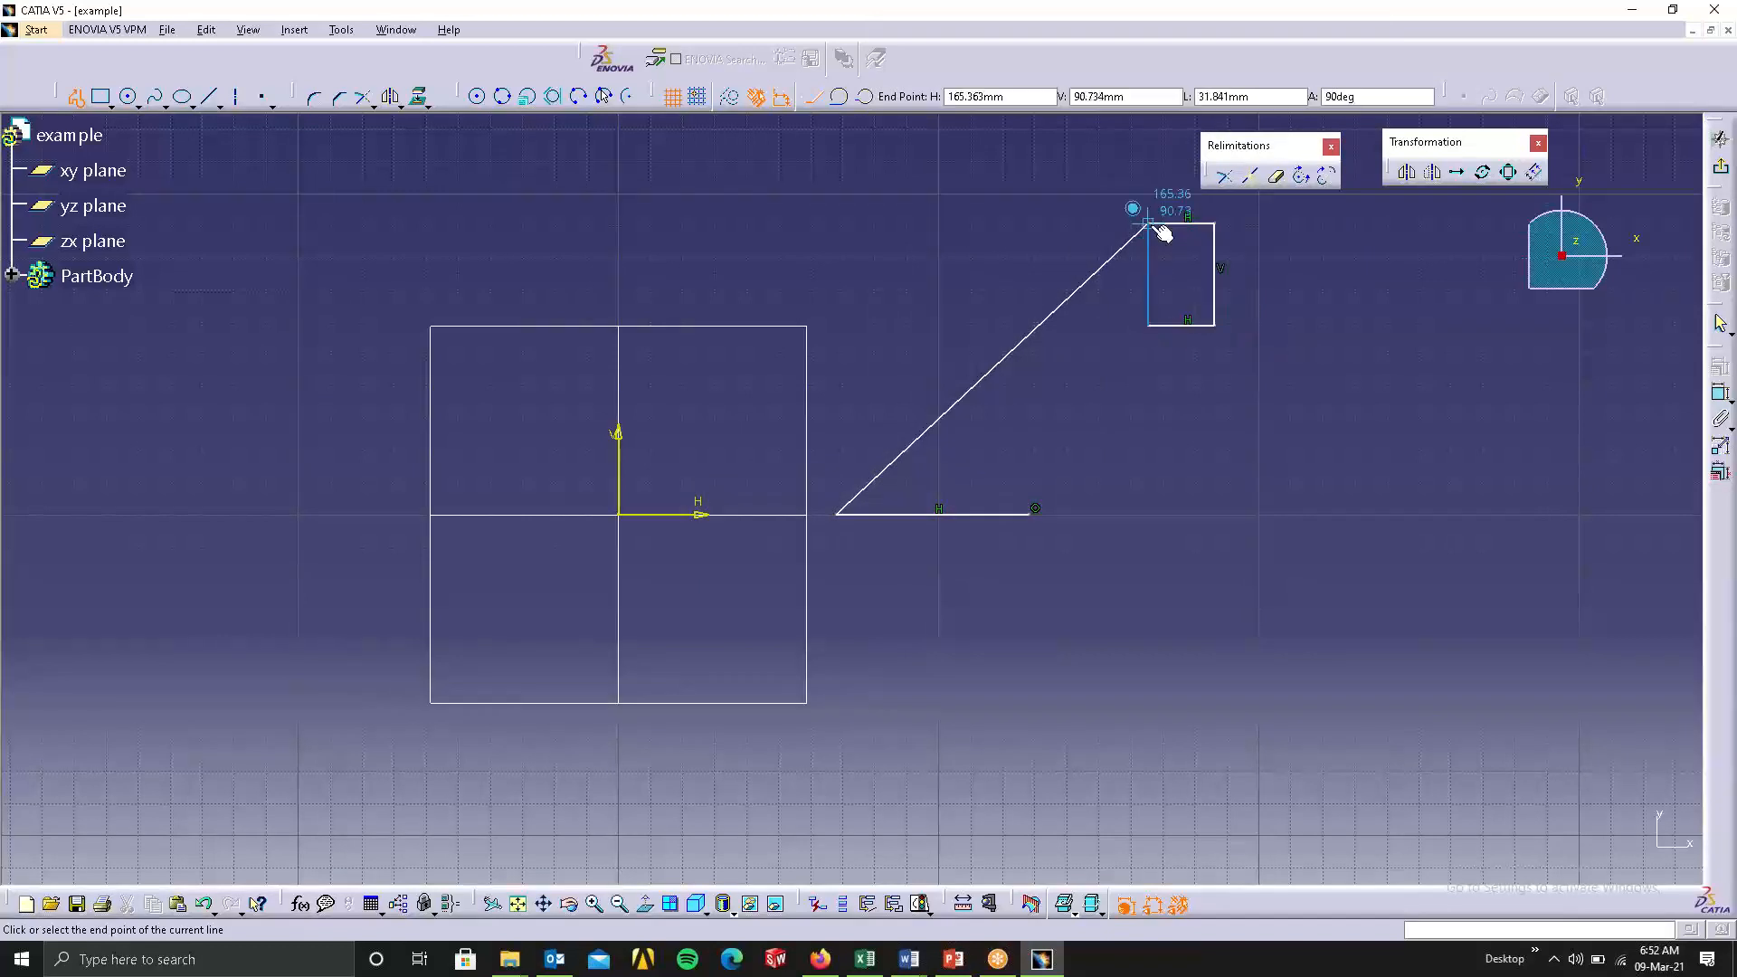
pyautogui.click(1149, 224)
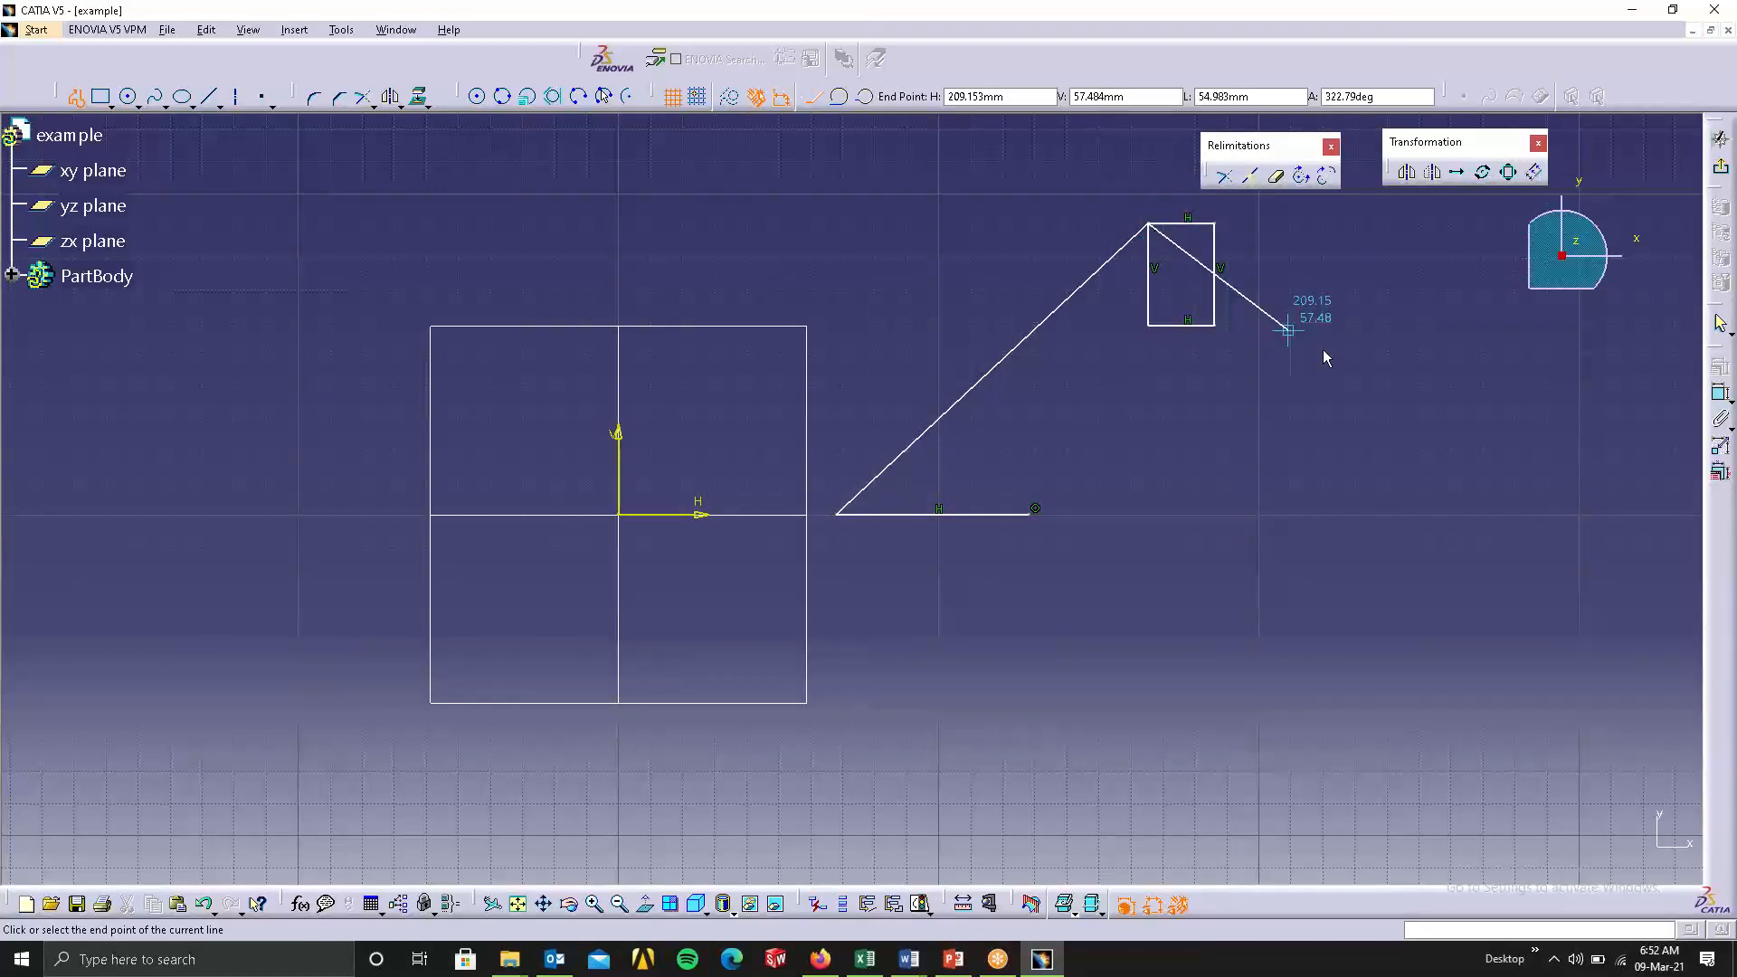
pyautogui.rightClick(1432, 333)
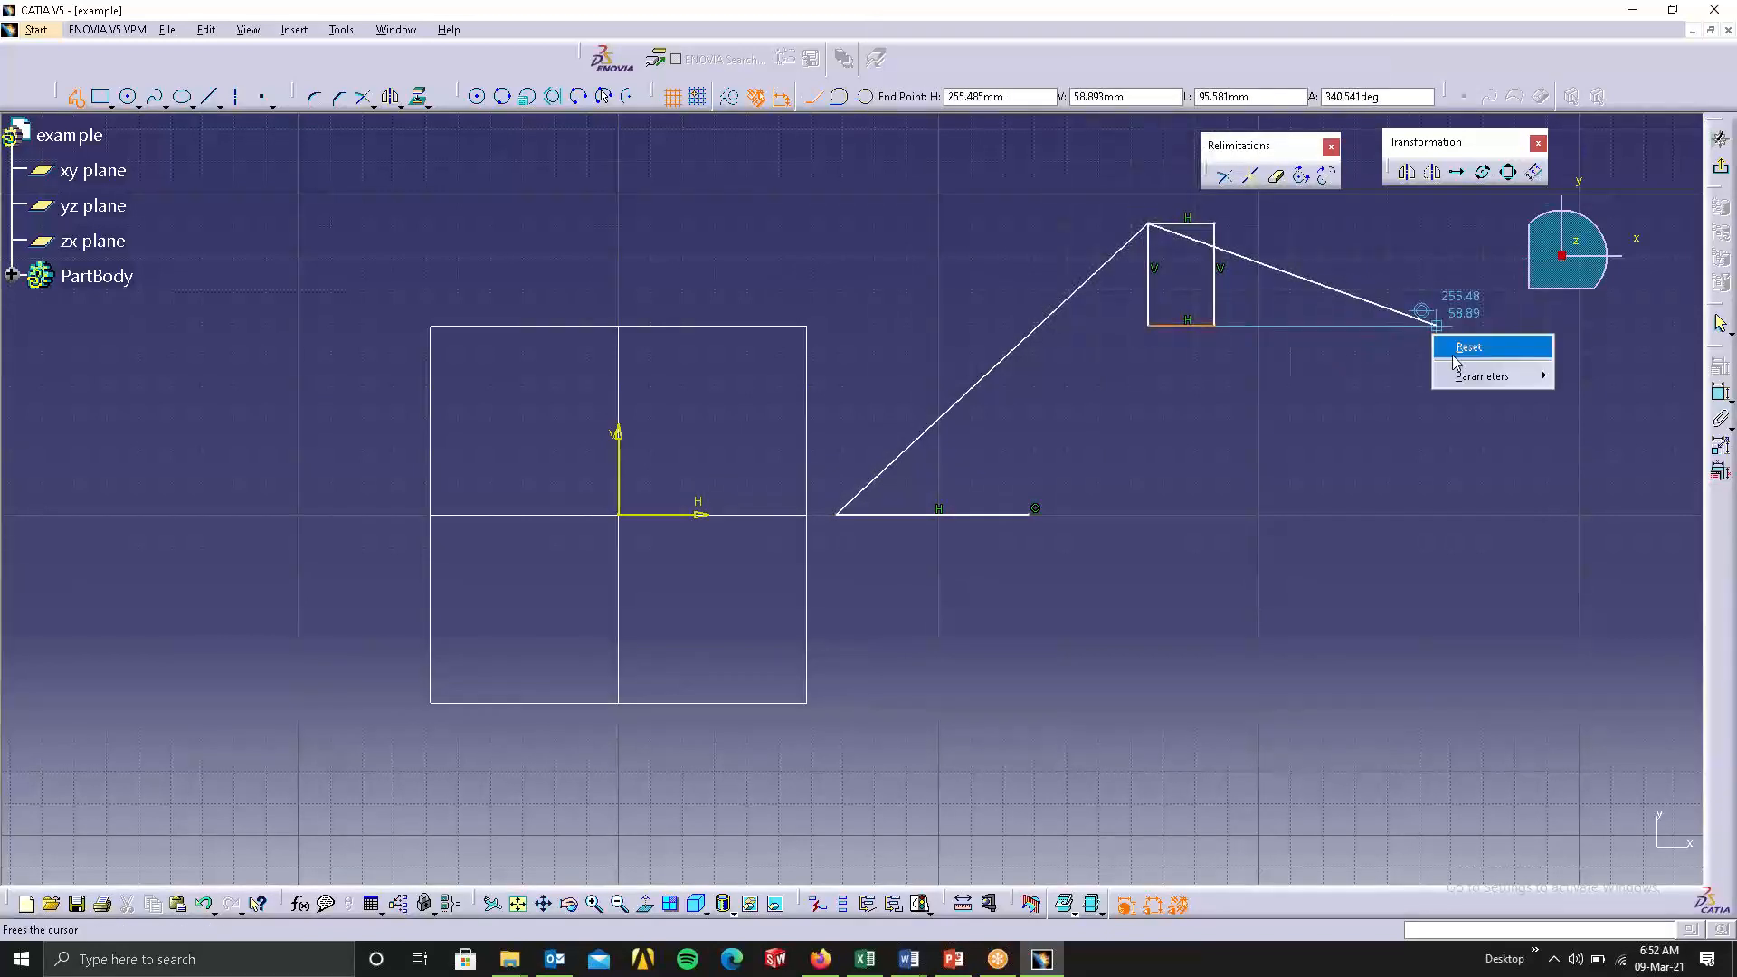
pyautogui.click(76, 97)
pyautogui.click(1428, 529)
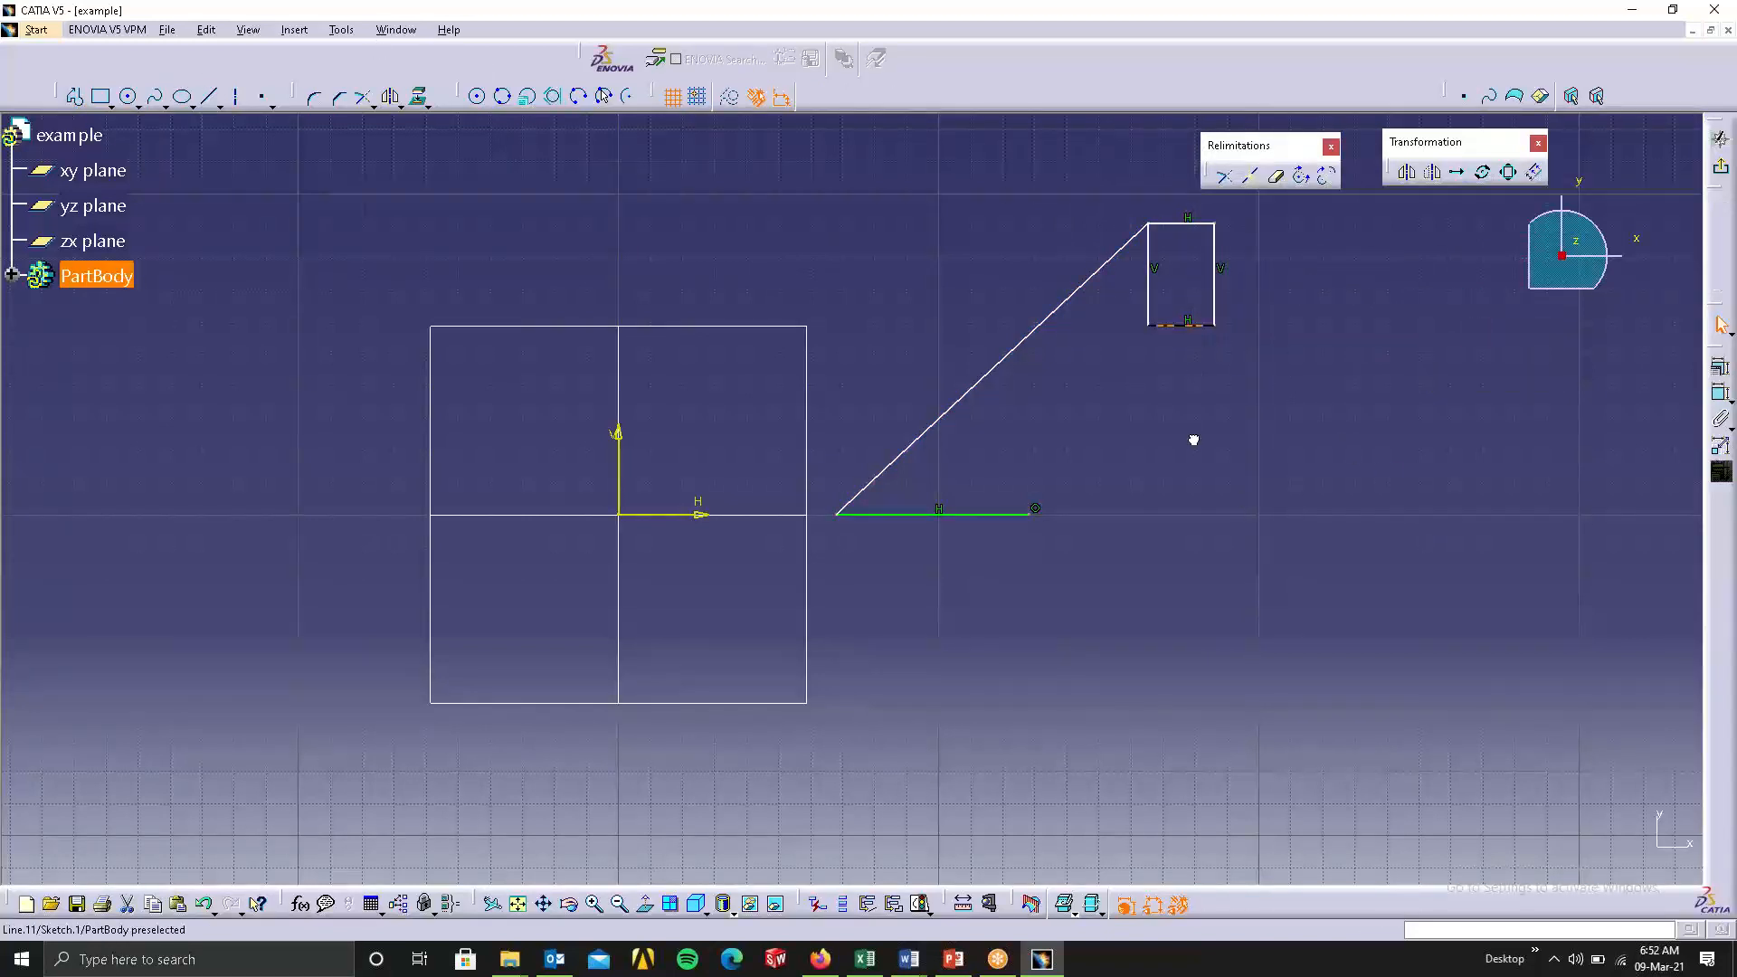
pyautogui.moveTo(1187, 324)
pyautogui.mouseDown()
pyautogui.moveTo(1299, 473)
pyautogui.moveTo(1241, 353)
pyautogui.moveTo(1194, 377)
pyautogui.moveTo(1197, 299)
pyautogui.mouseUp()
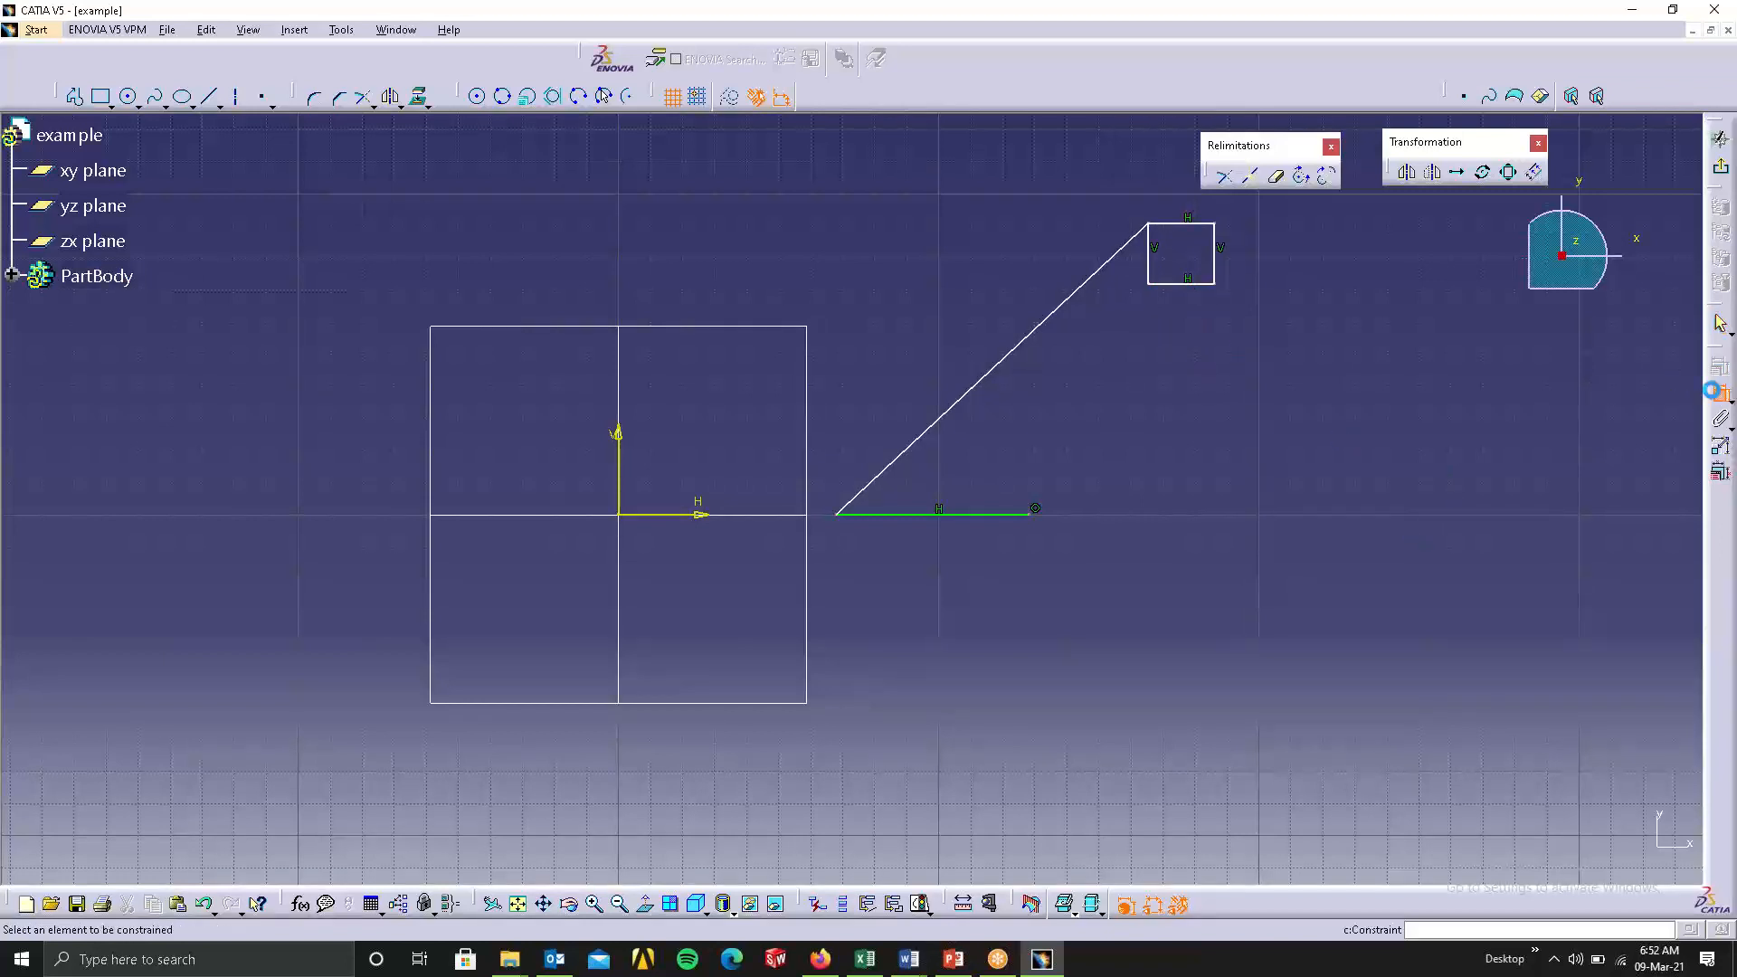
# Dimension the small rectangle's height and width and the lengths of the inclined and horizontal lines.
pyautogui.click(1217, 255)
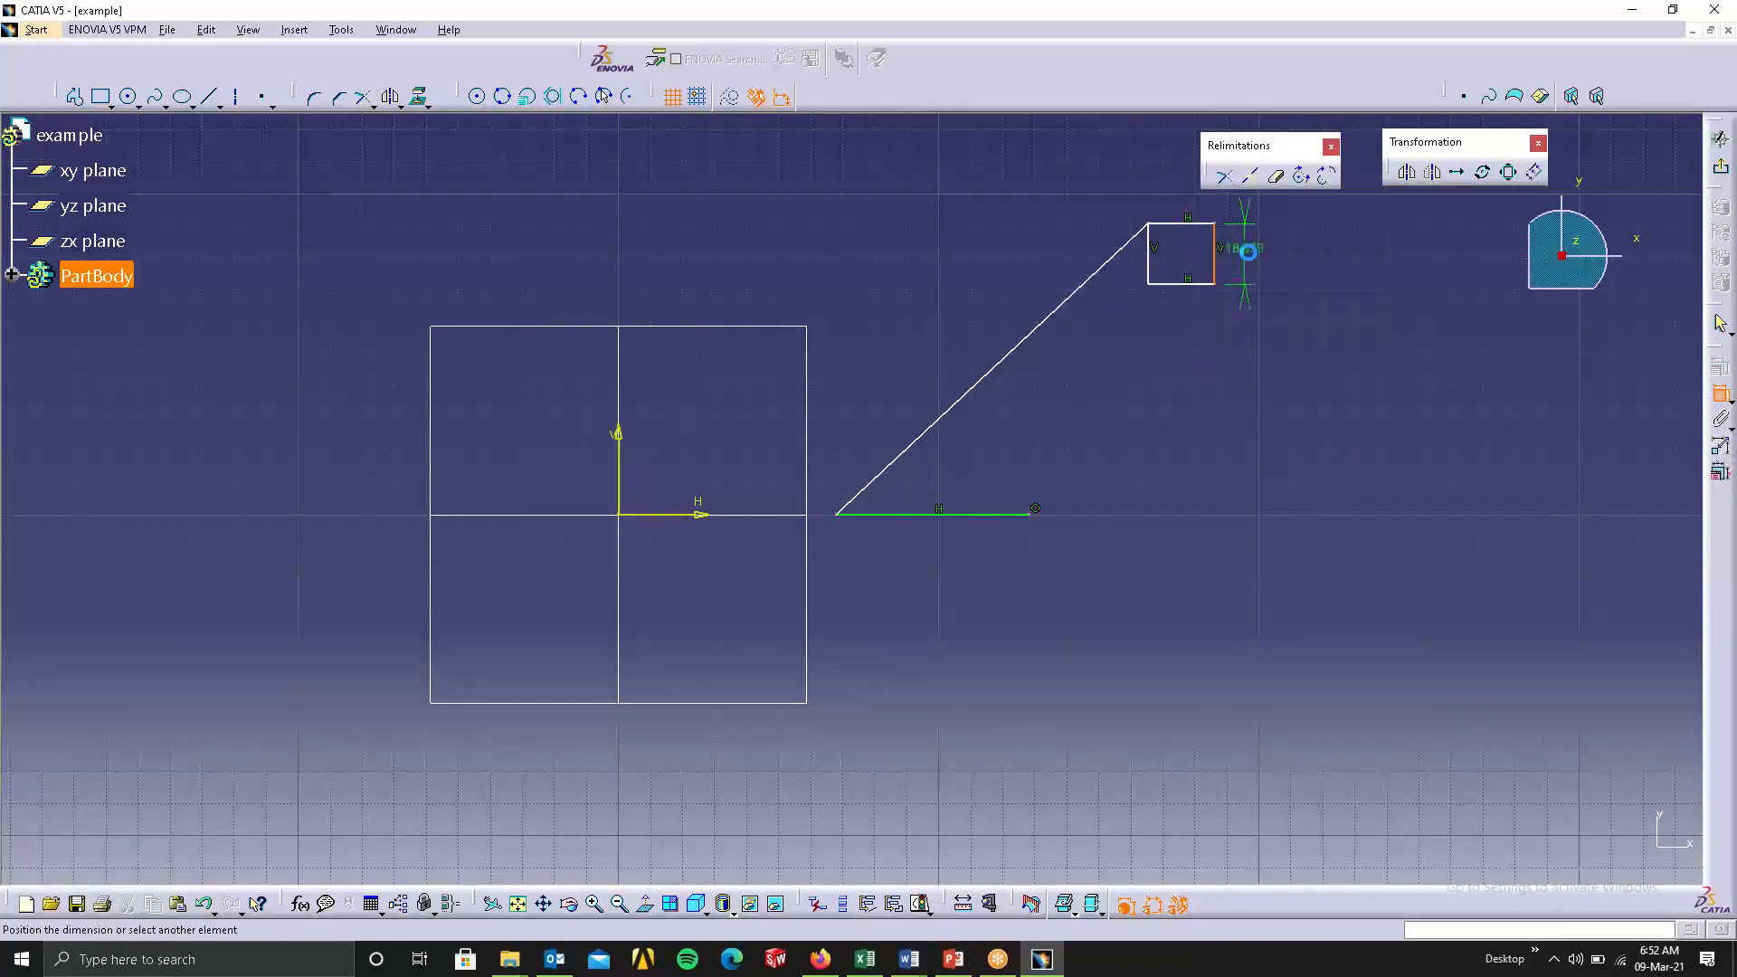
pyautogui.click(1170, 209)
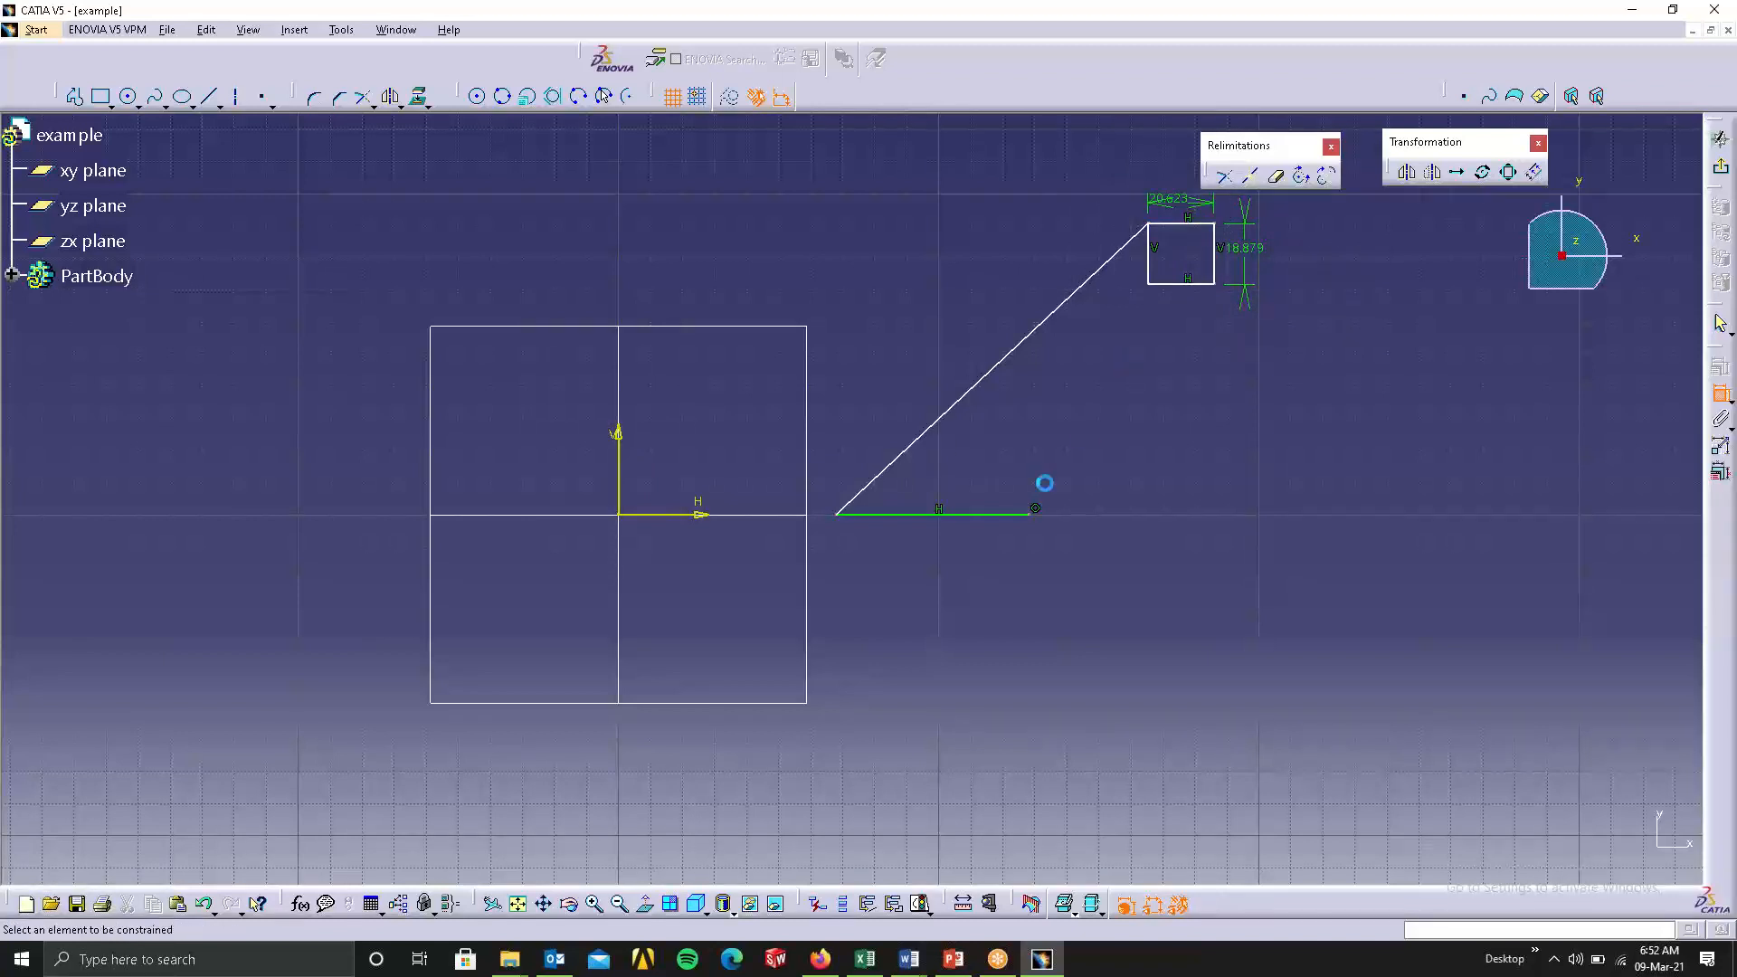
pyautogui.click(990, 373)
pyautogui.click(1000, 516)
pyautogui.click(1003, 515)
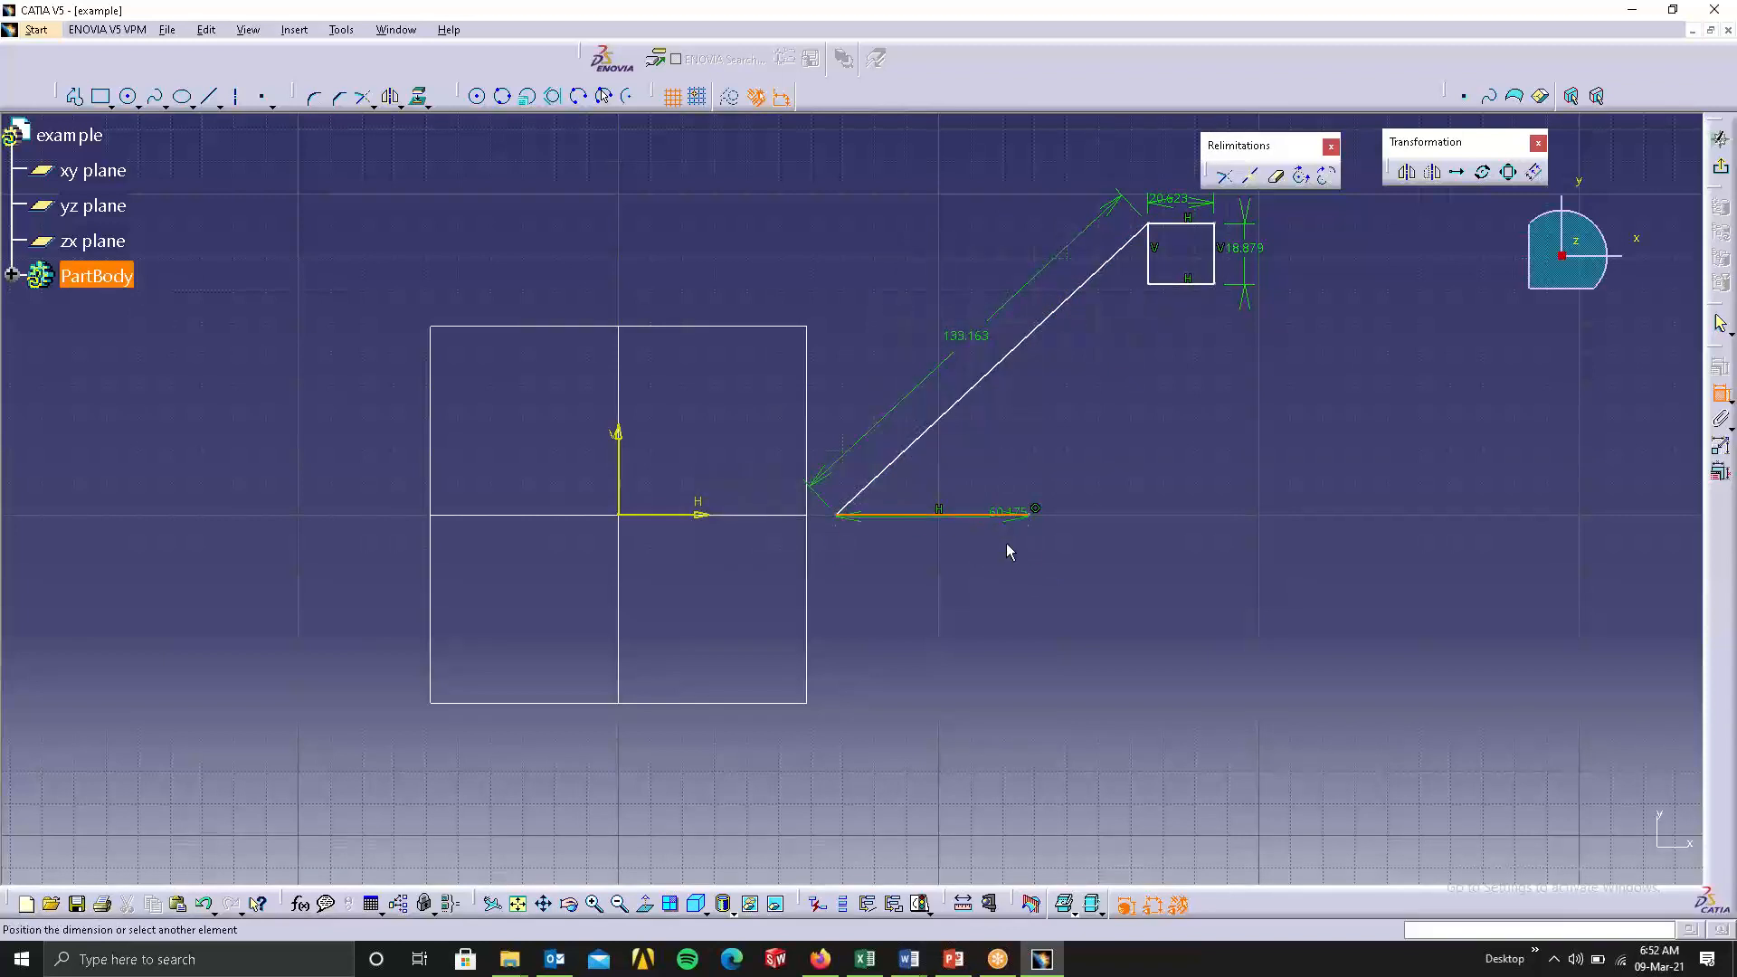
# Dimension the angle between the inclined line and the horizontal line.
pyautogui.click(968, 394)
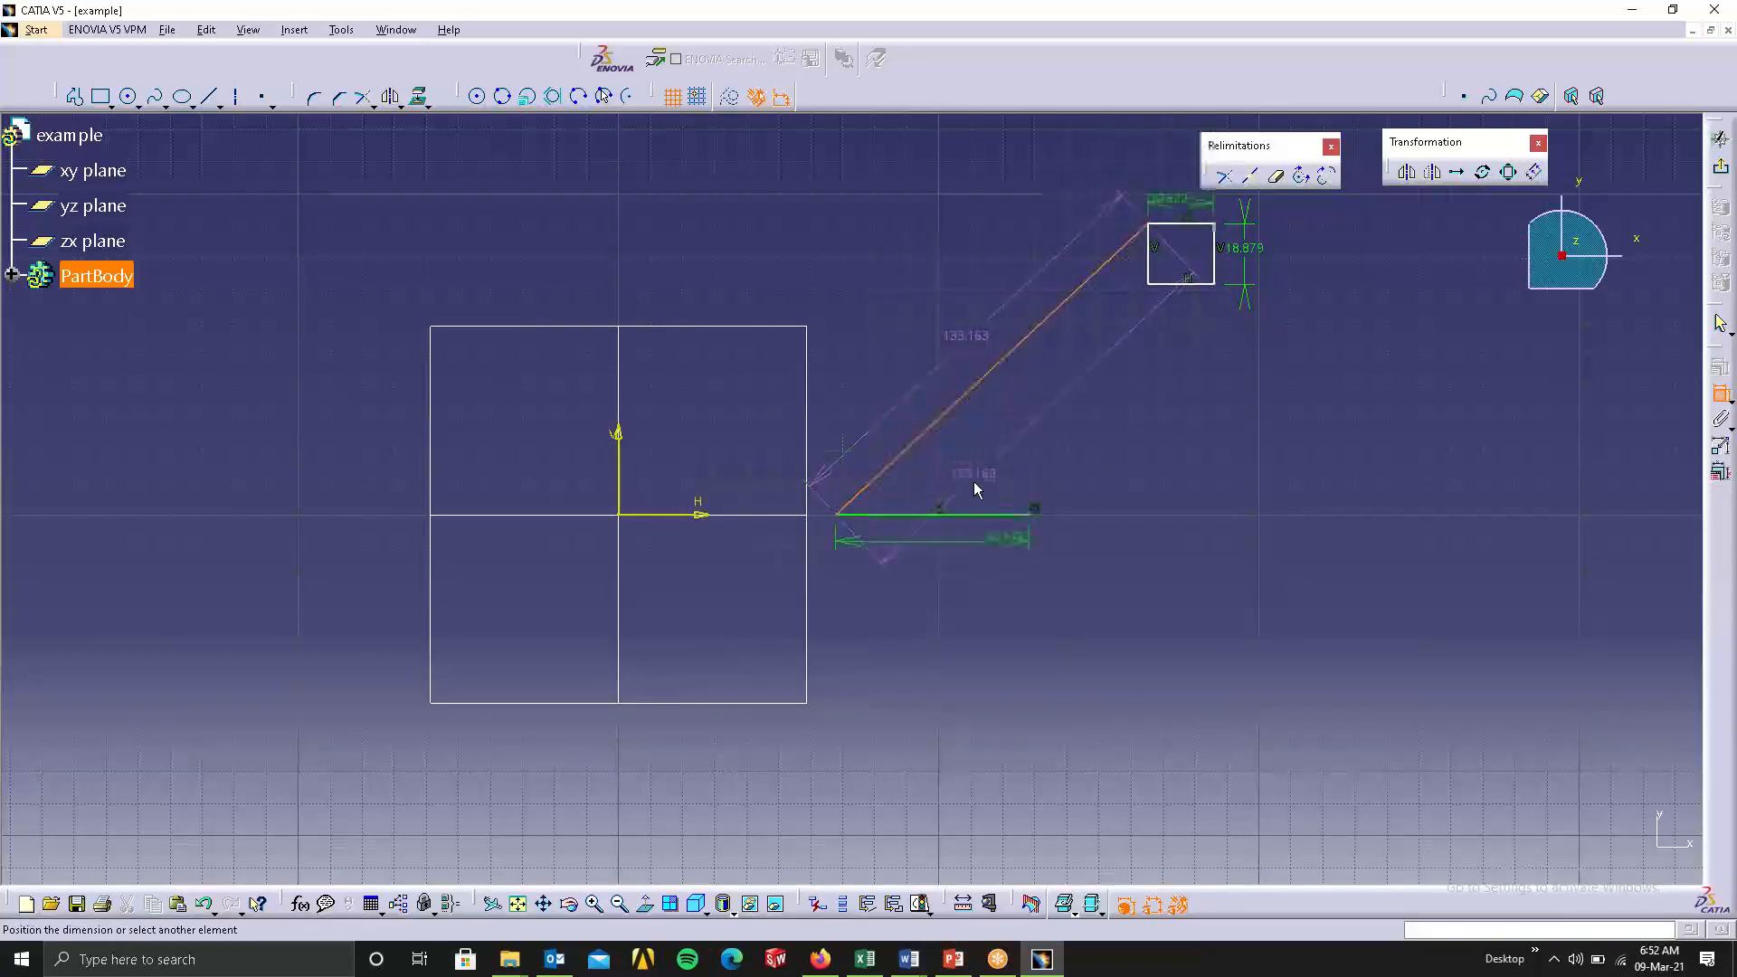
pyautogui.click(995, 515)
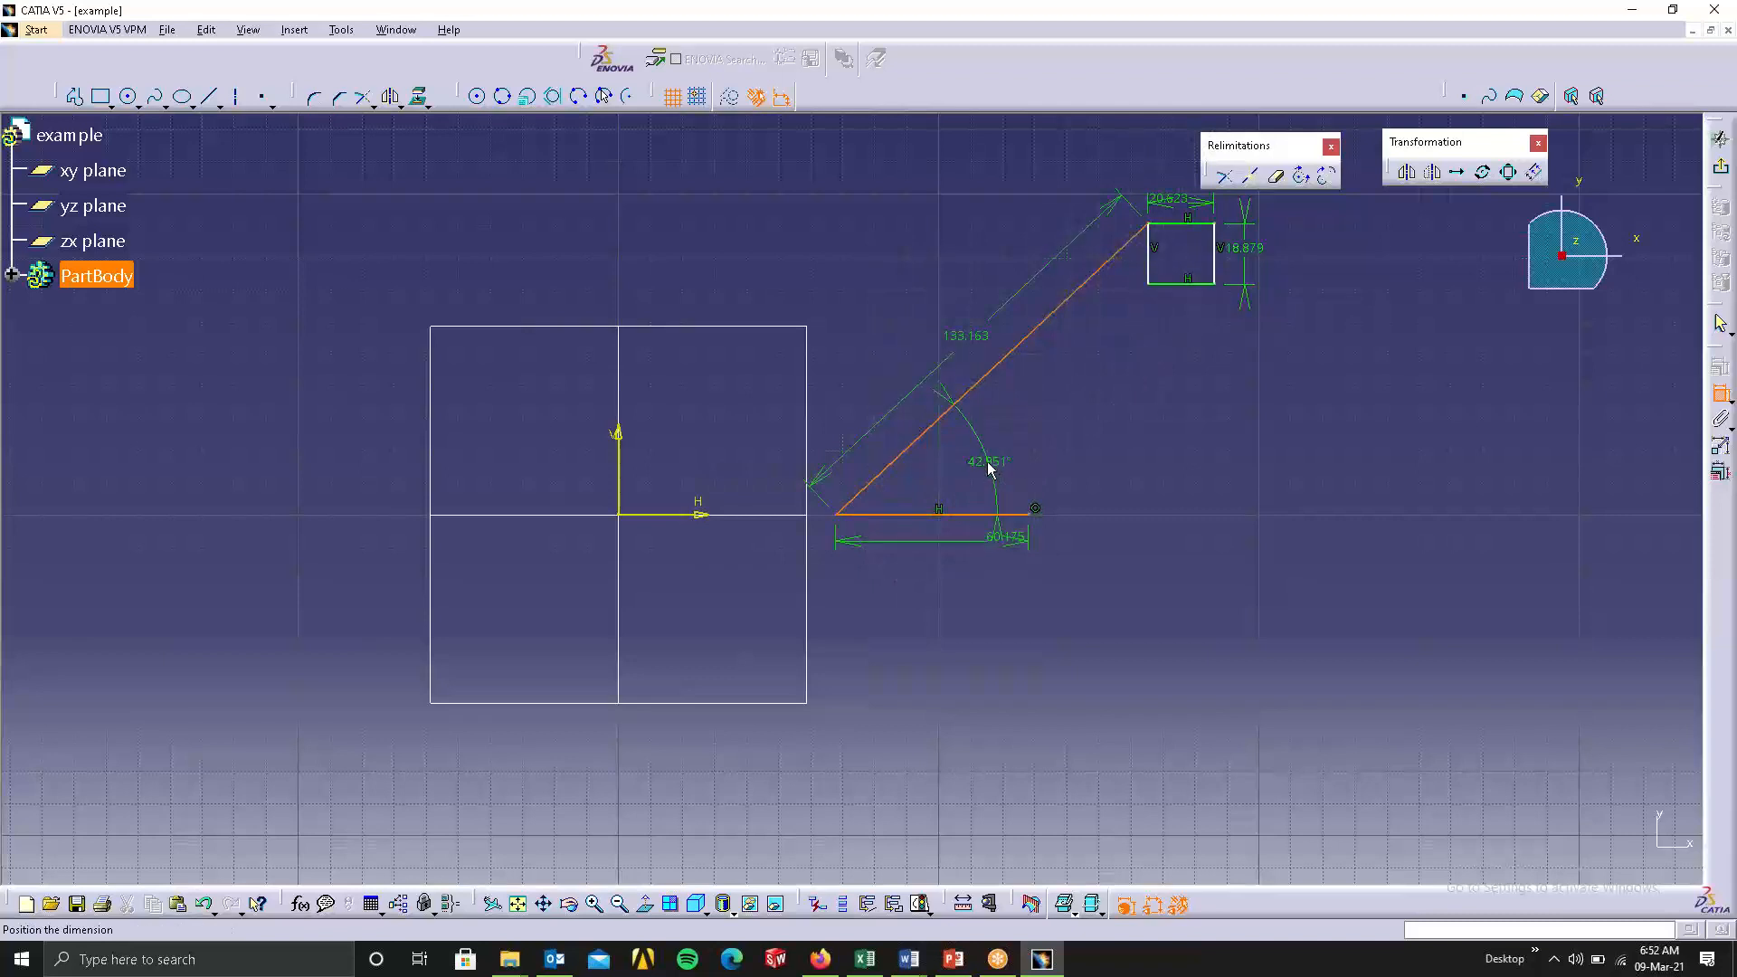
pyautogui.click(948, 478)
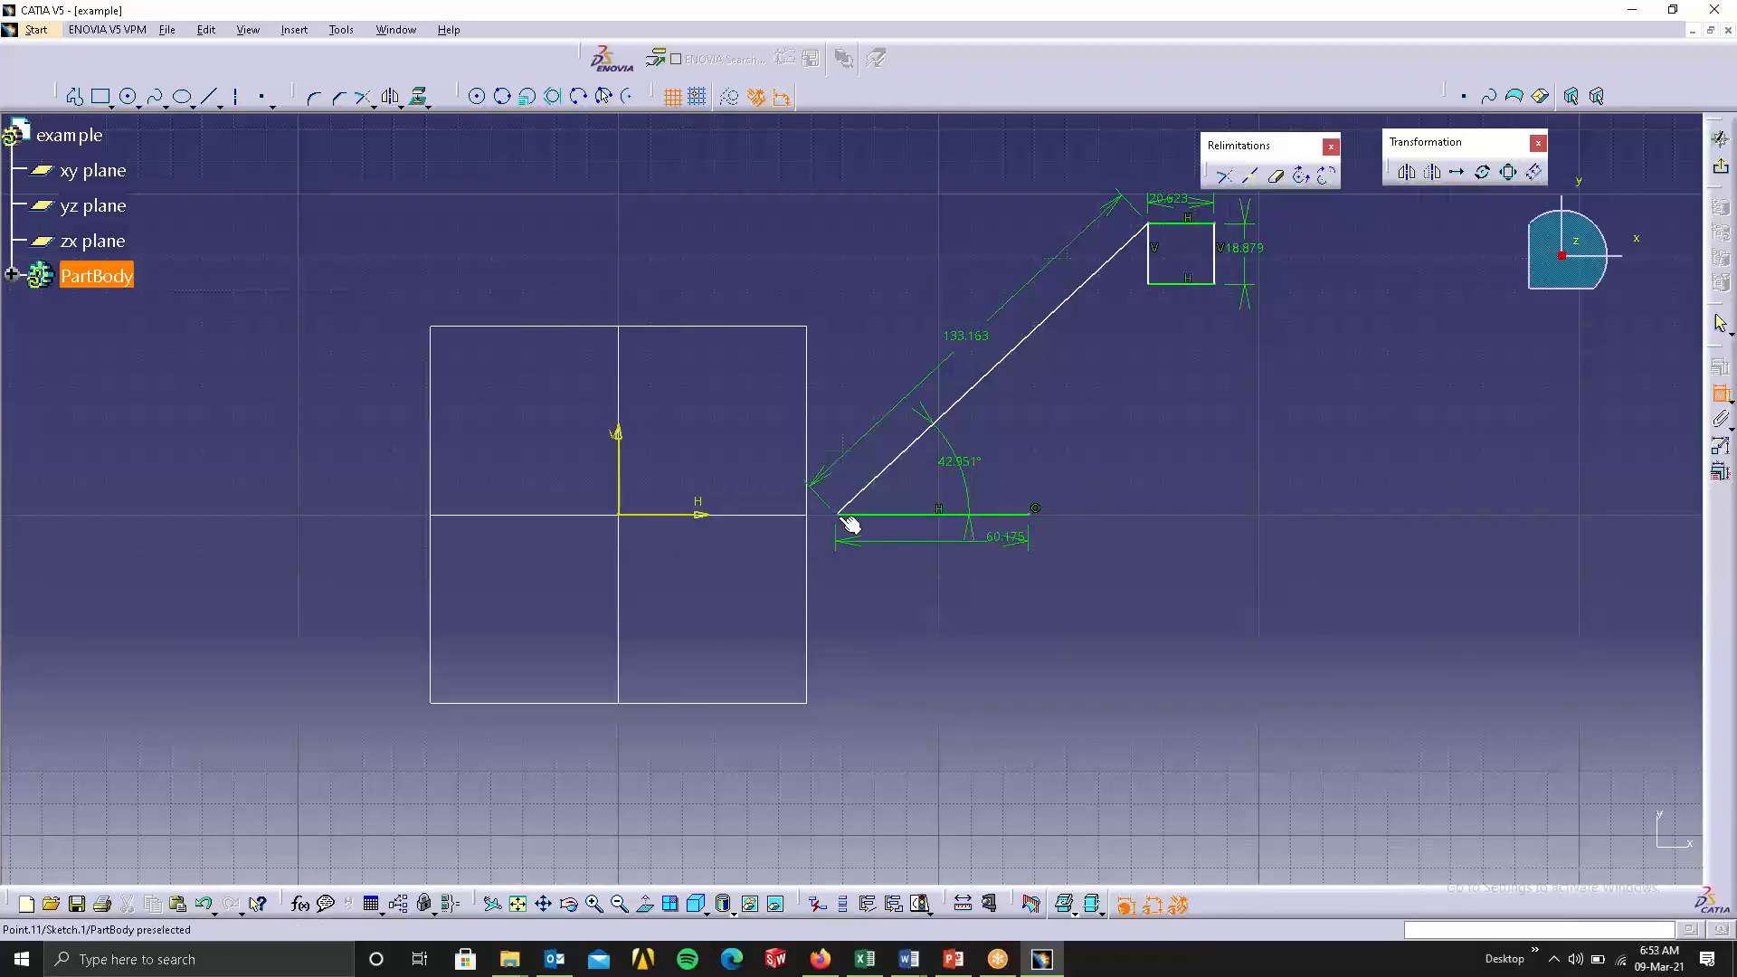
# Make the shared corner of the inclined and horizontal lines coincident with the sketch origin.
pyautogui.click(619, 516)
pyautogui.rightClick(1140, 688)
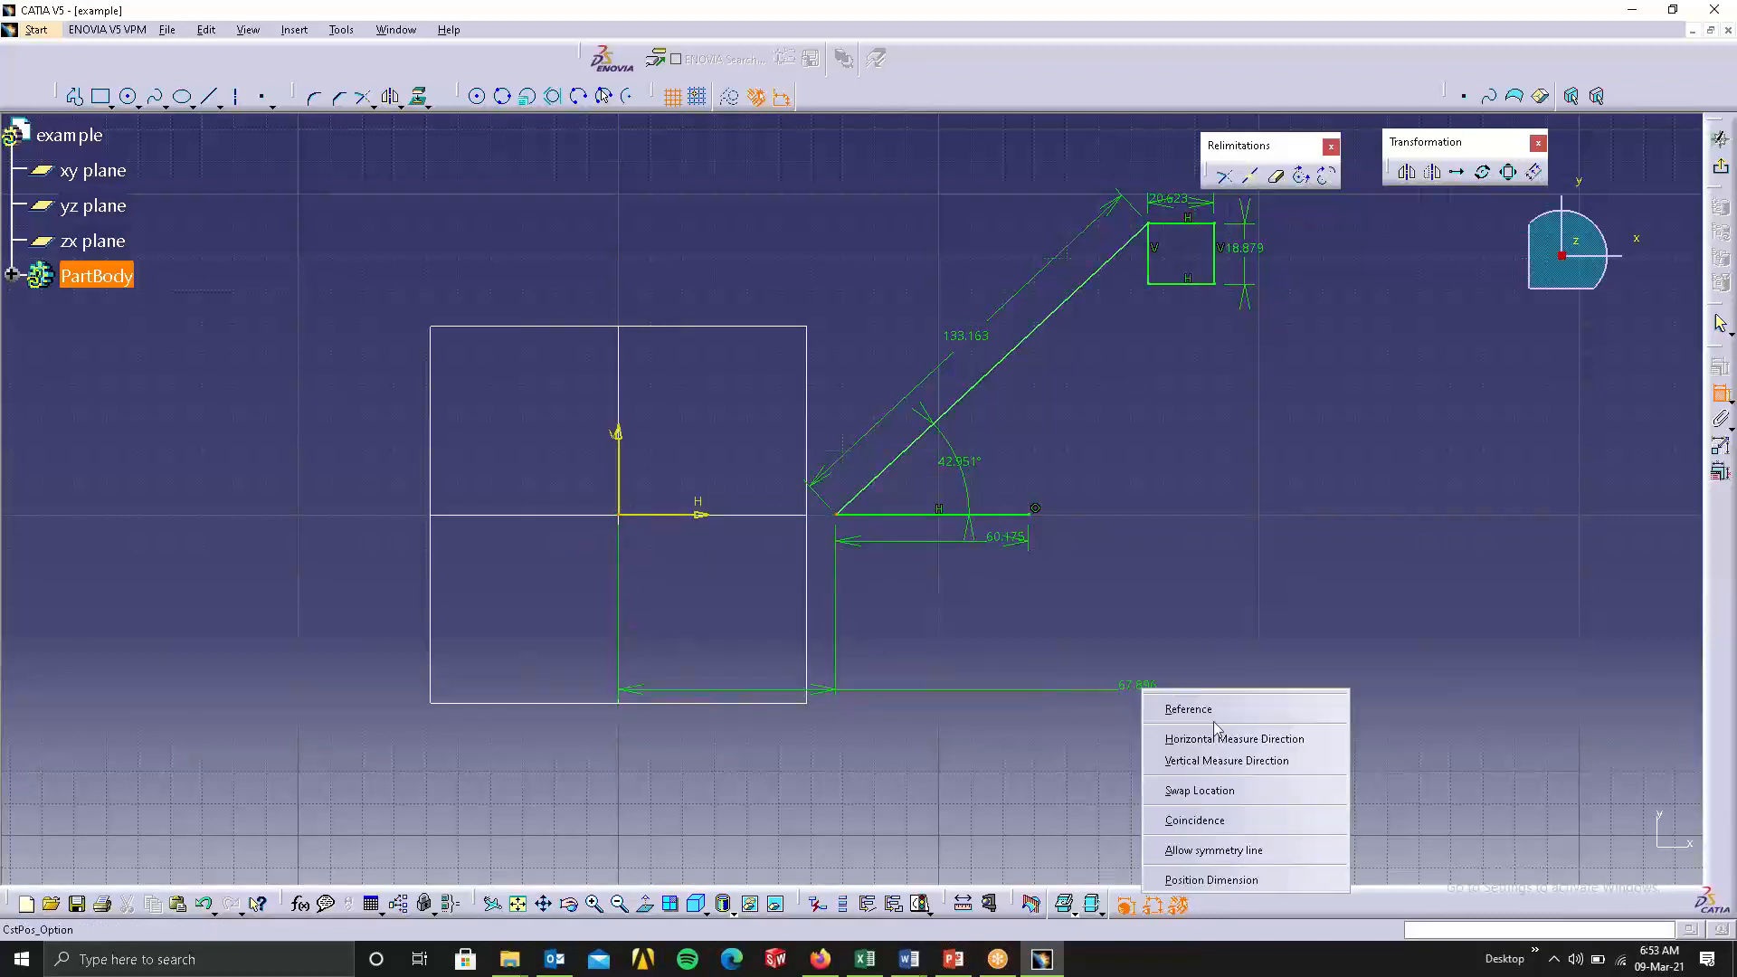
pyautogui.click(1251, 823)
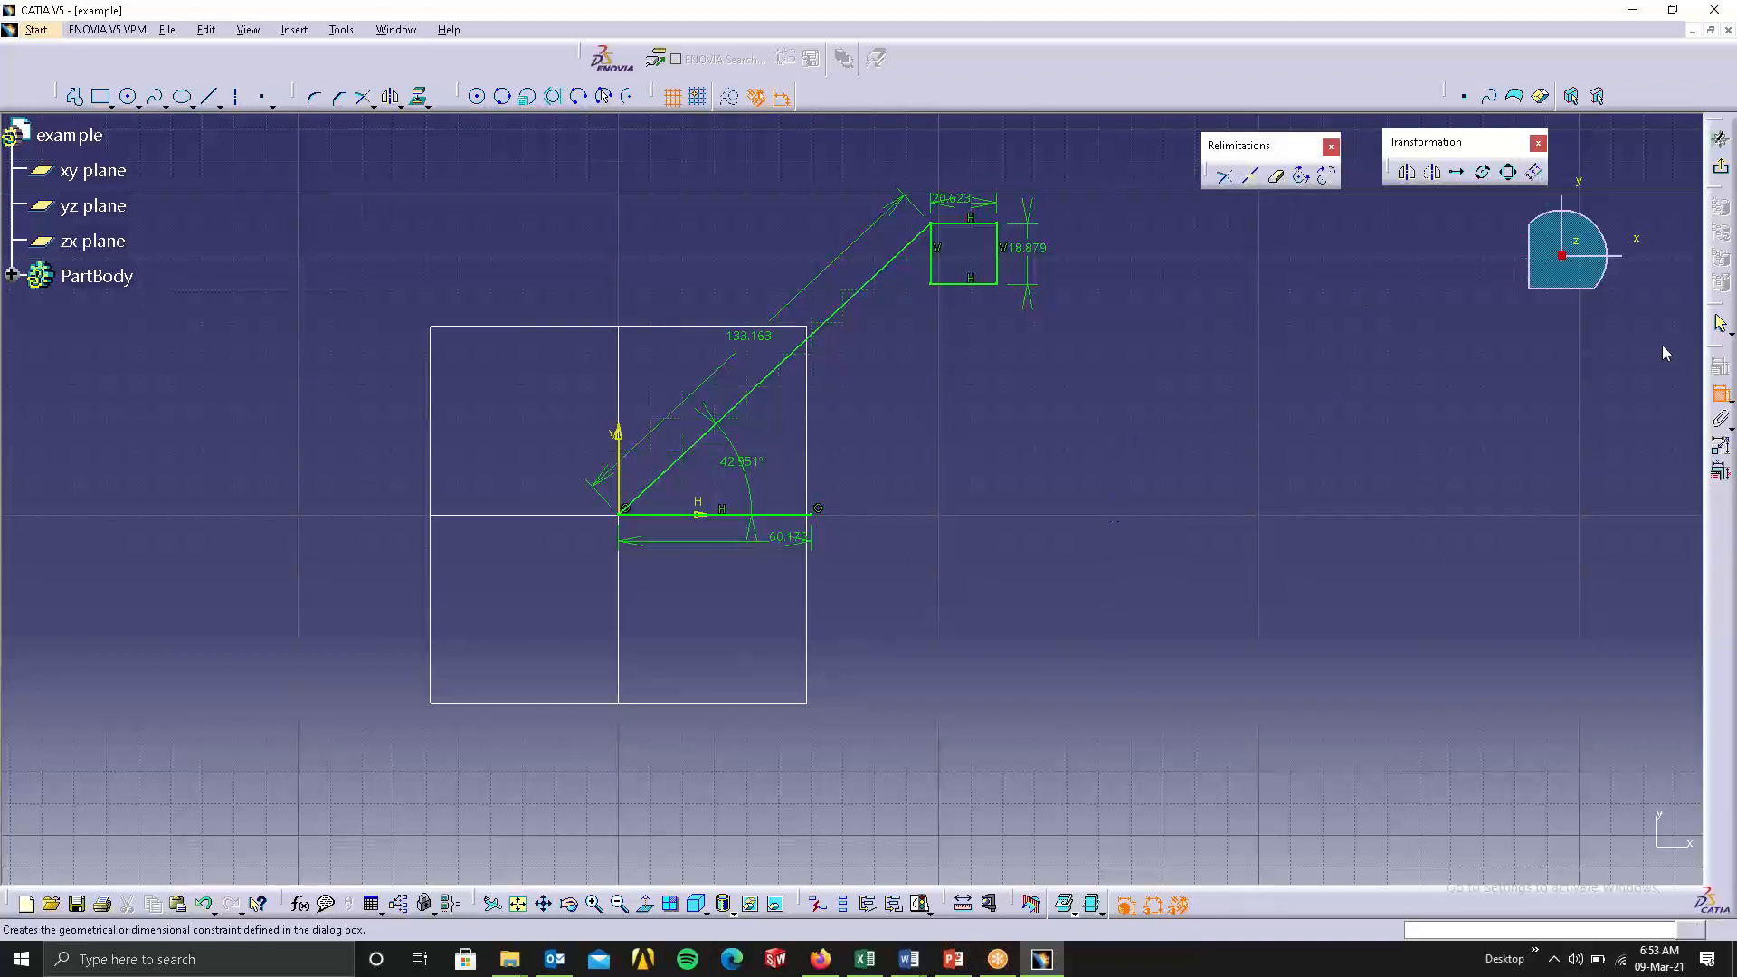
# Animate the angle constraint from 10 to 120 degrees and run the animation.
pyautogui.click(1722, 448)
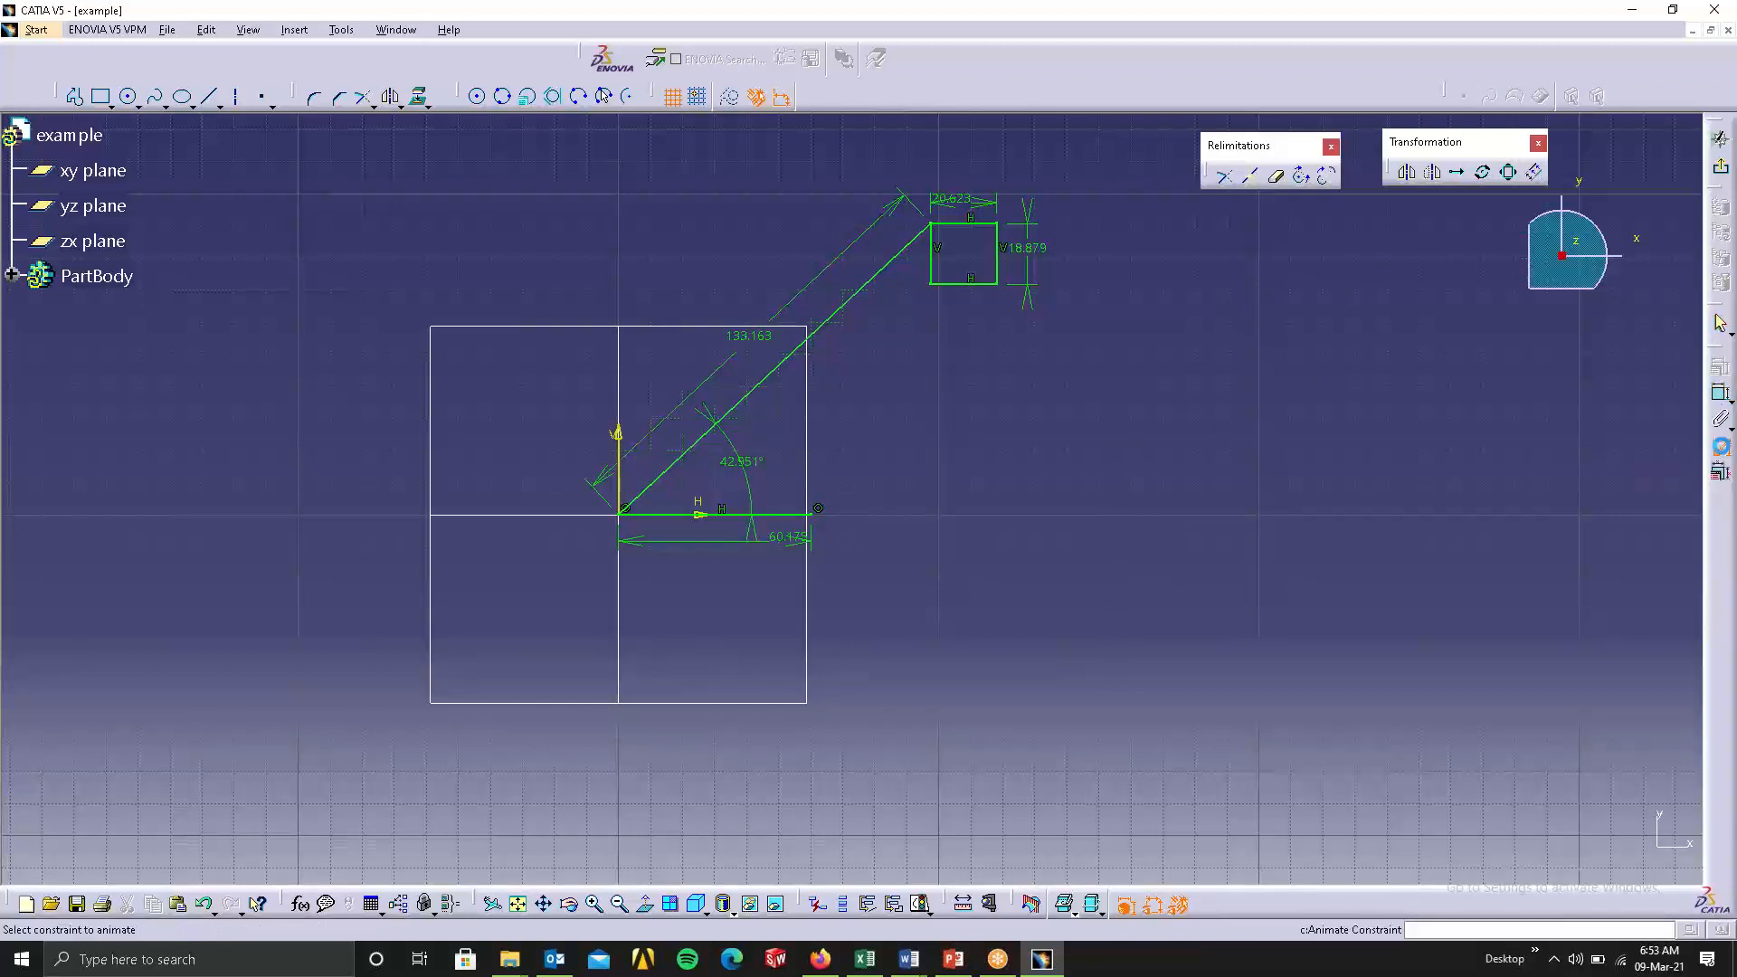
pyautogui.click(744, 463)
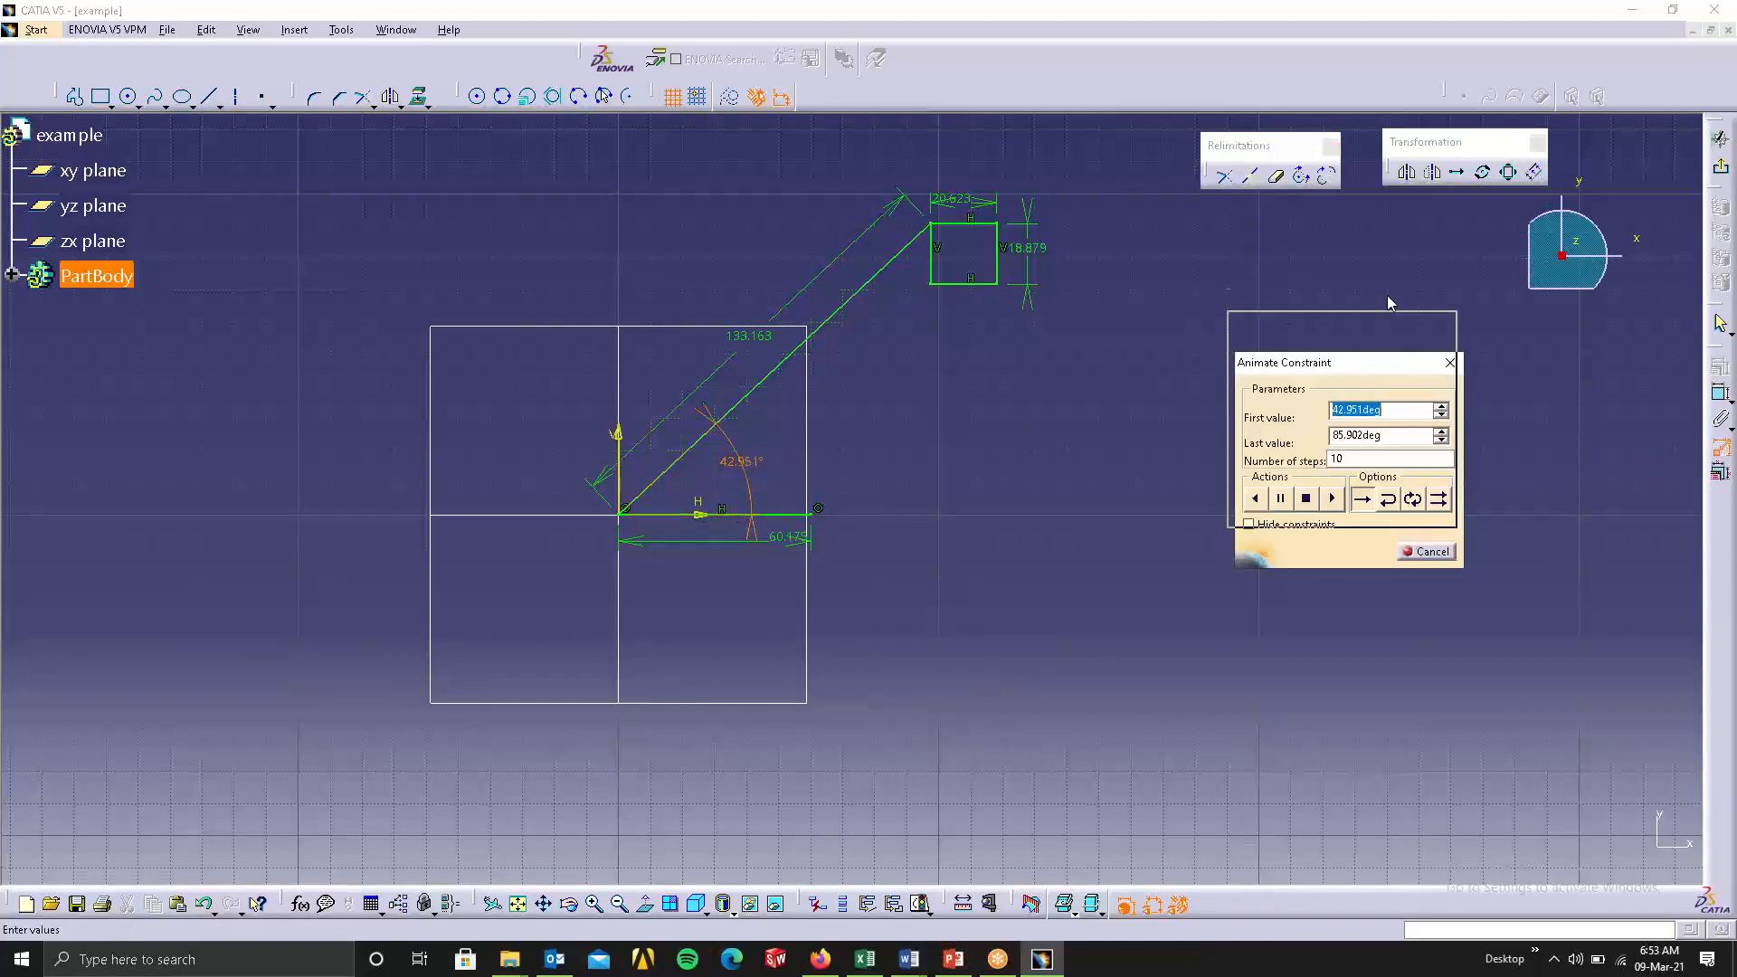
pyautogui.moveTo(1390, 303); pyautogui.dragTo(1383, 281)
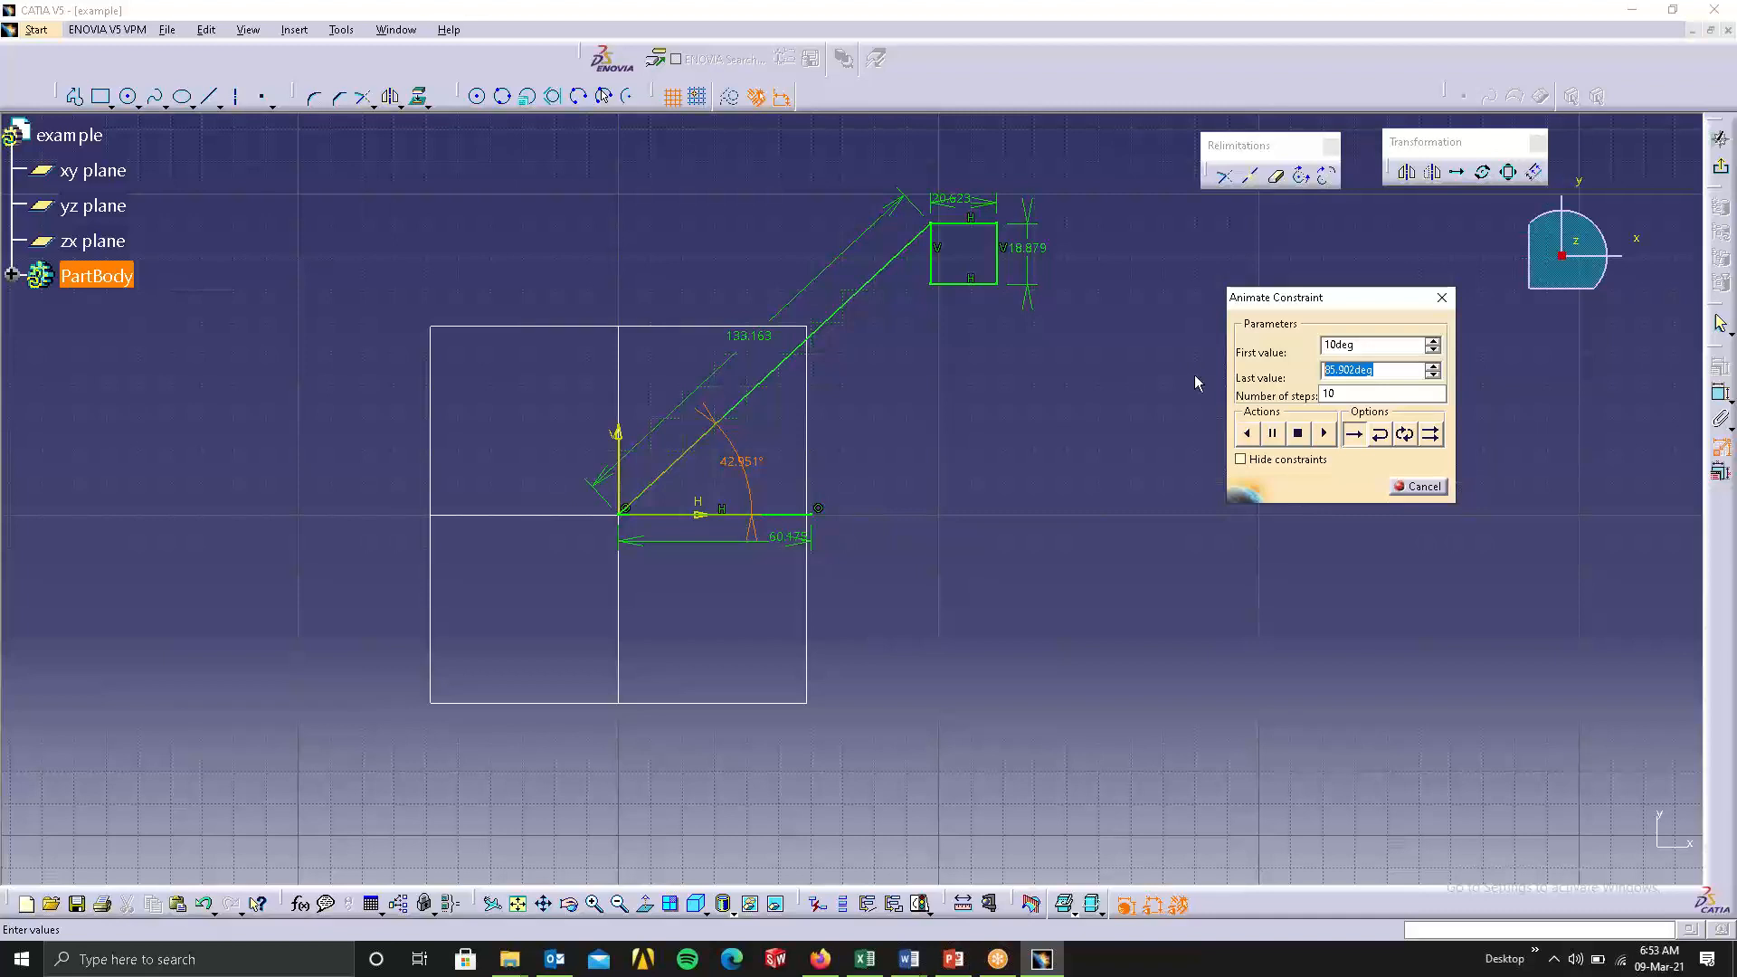
pyautogui.write('120')
pyautogui.click(1325, 434)
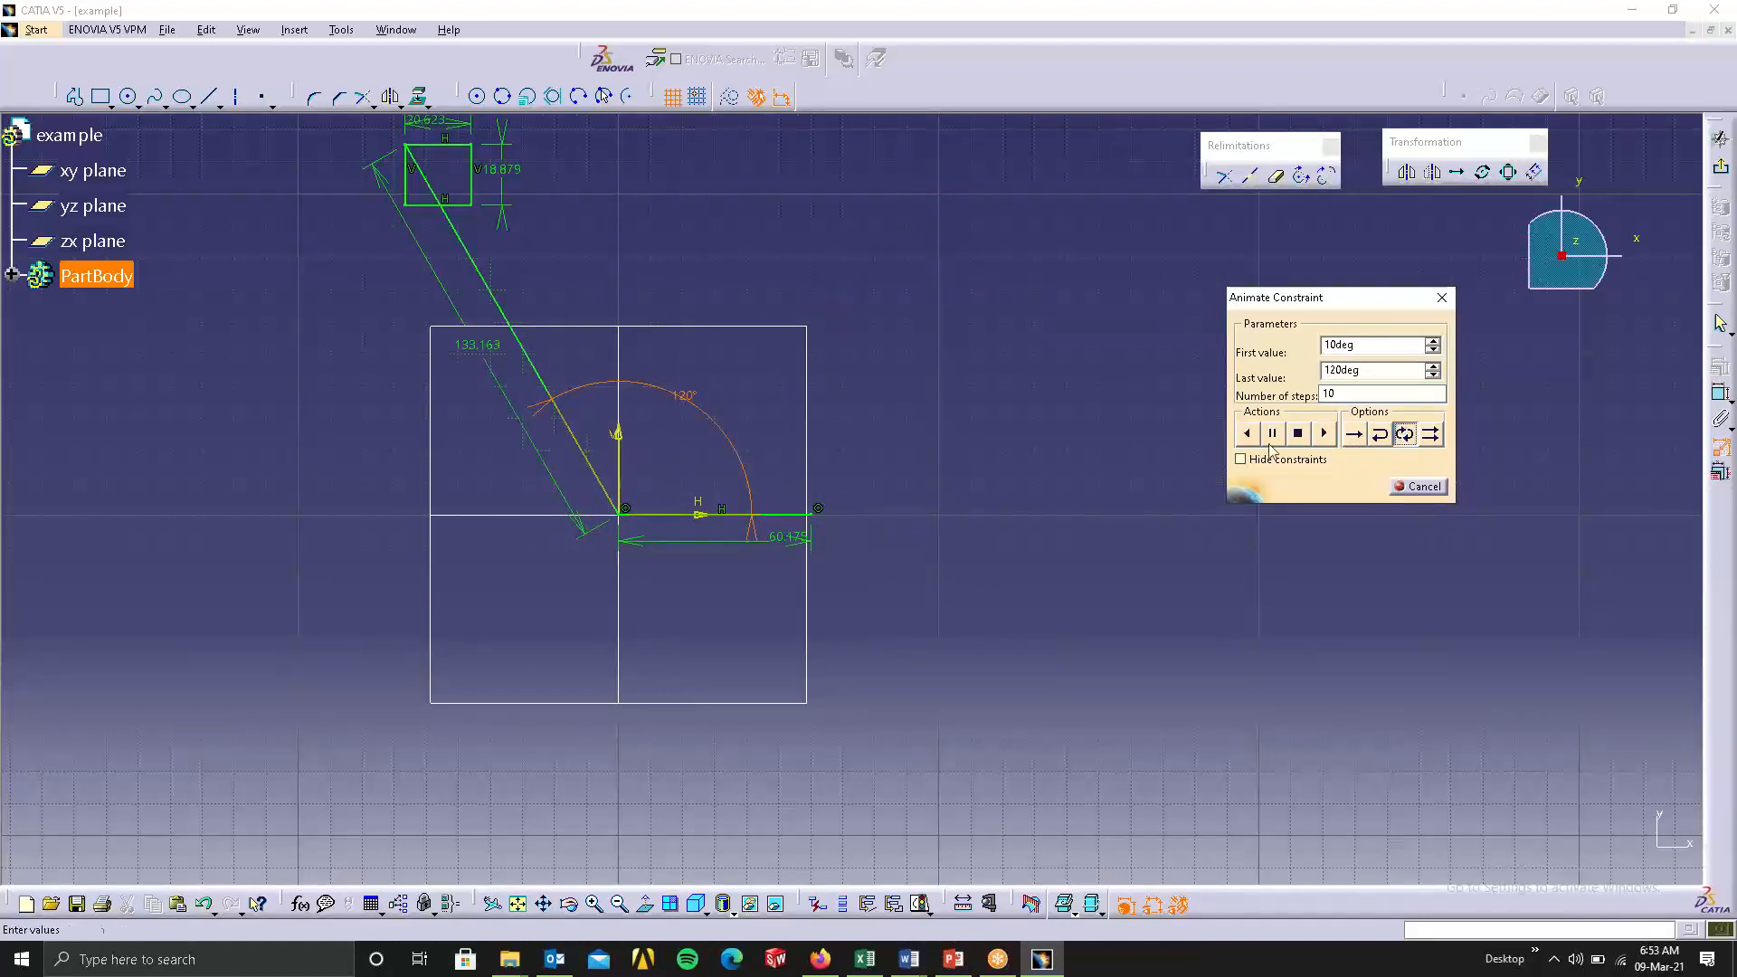
# Replay the angle animation in loop mode and set its number of steps to 100.
pyautogui.click(1334, 439)
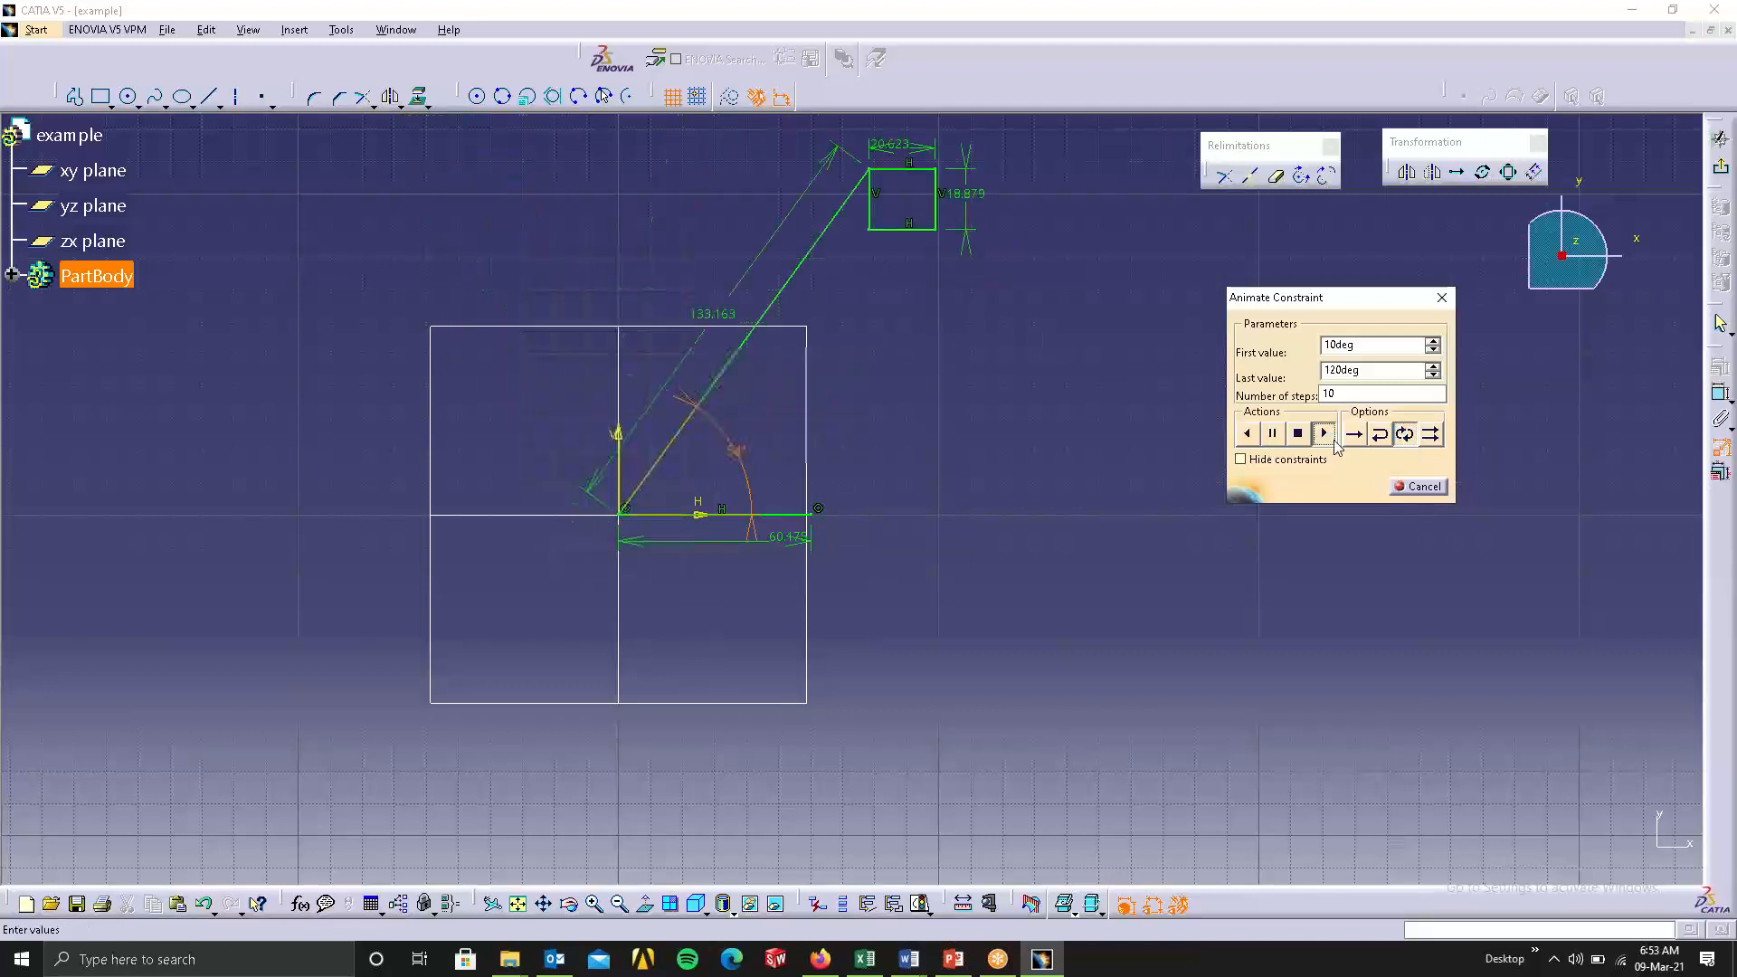
pyautogui.click(1382, 395)
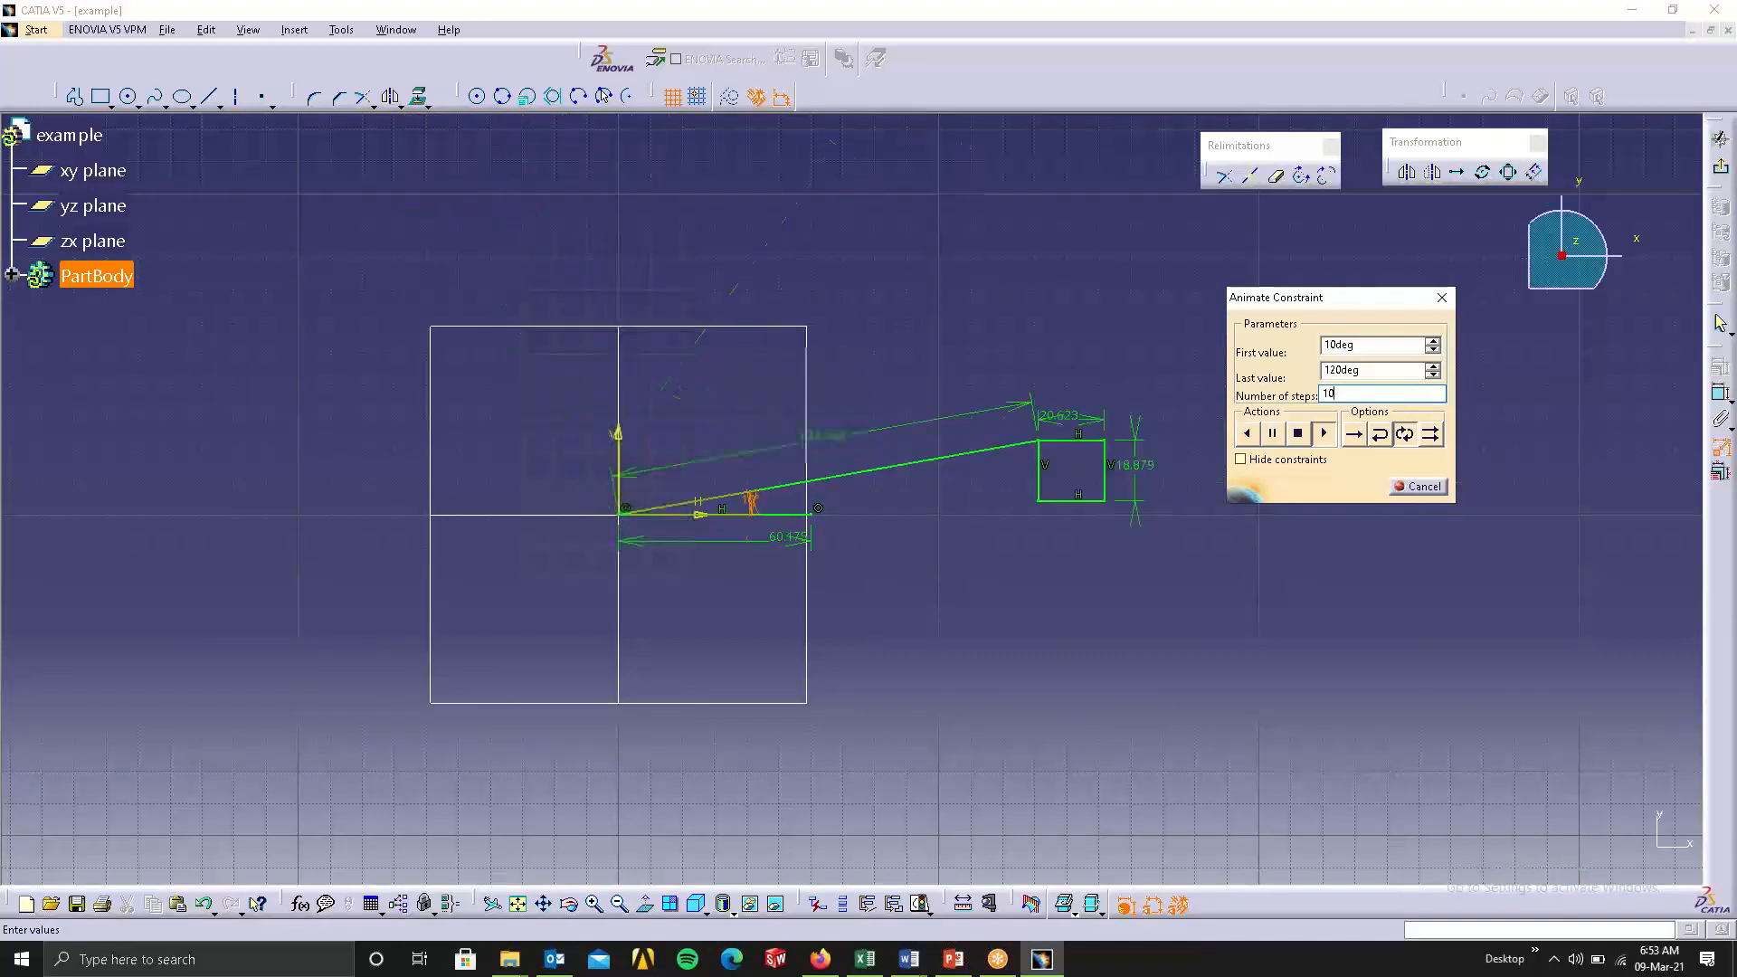
pyautogui.write('0')
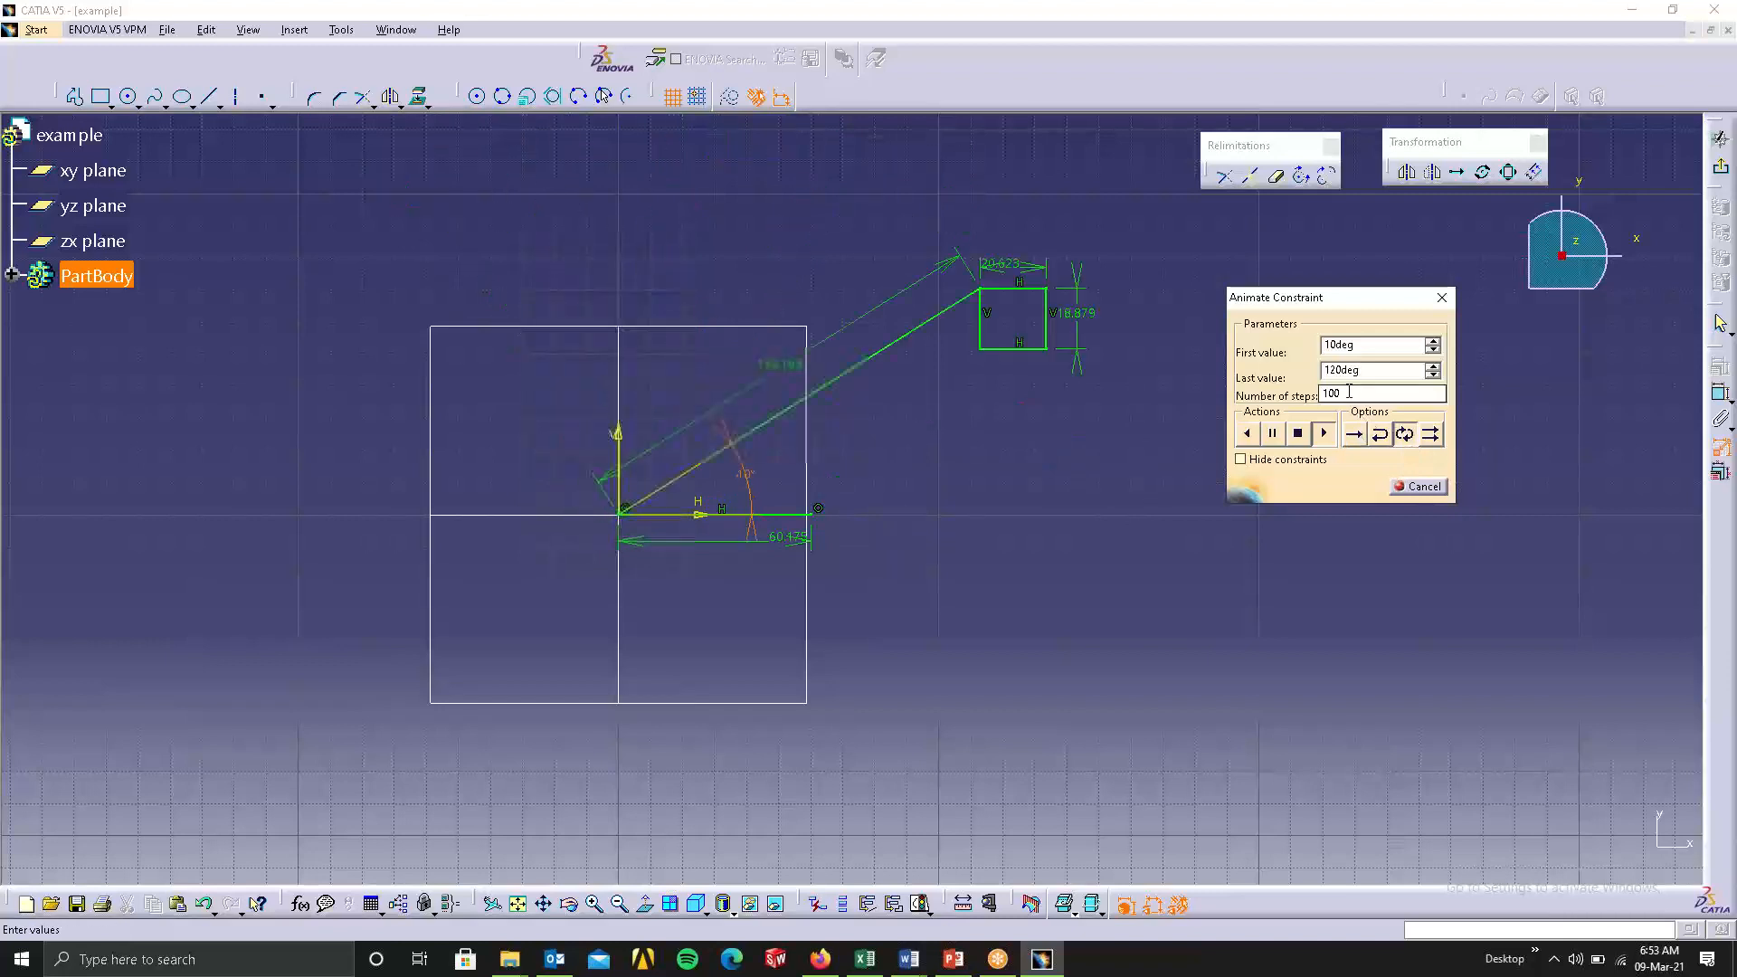
# Set the angle animation's number of steps to 5 and end the constraint animation.
pyautogui.moveTo(1349, 393); pyautogui.dragTo(1266, 411)
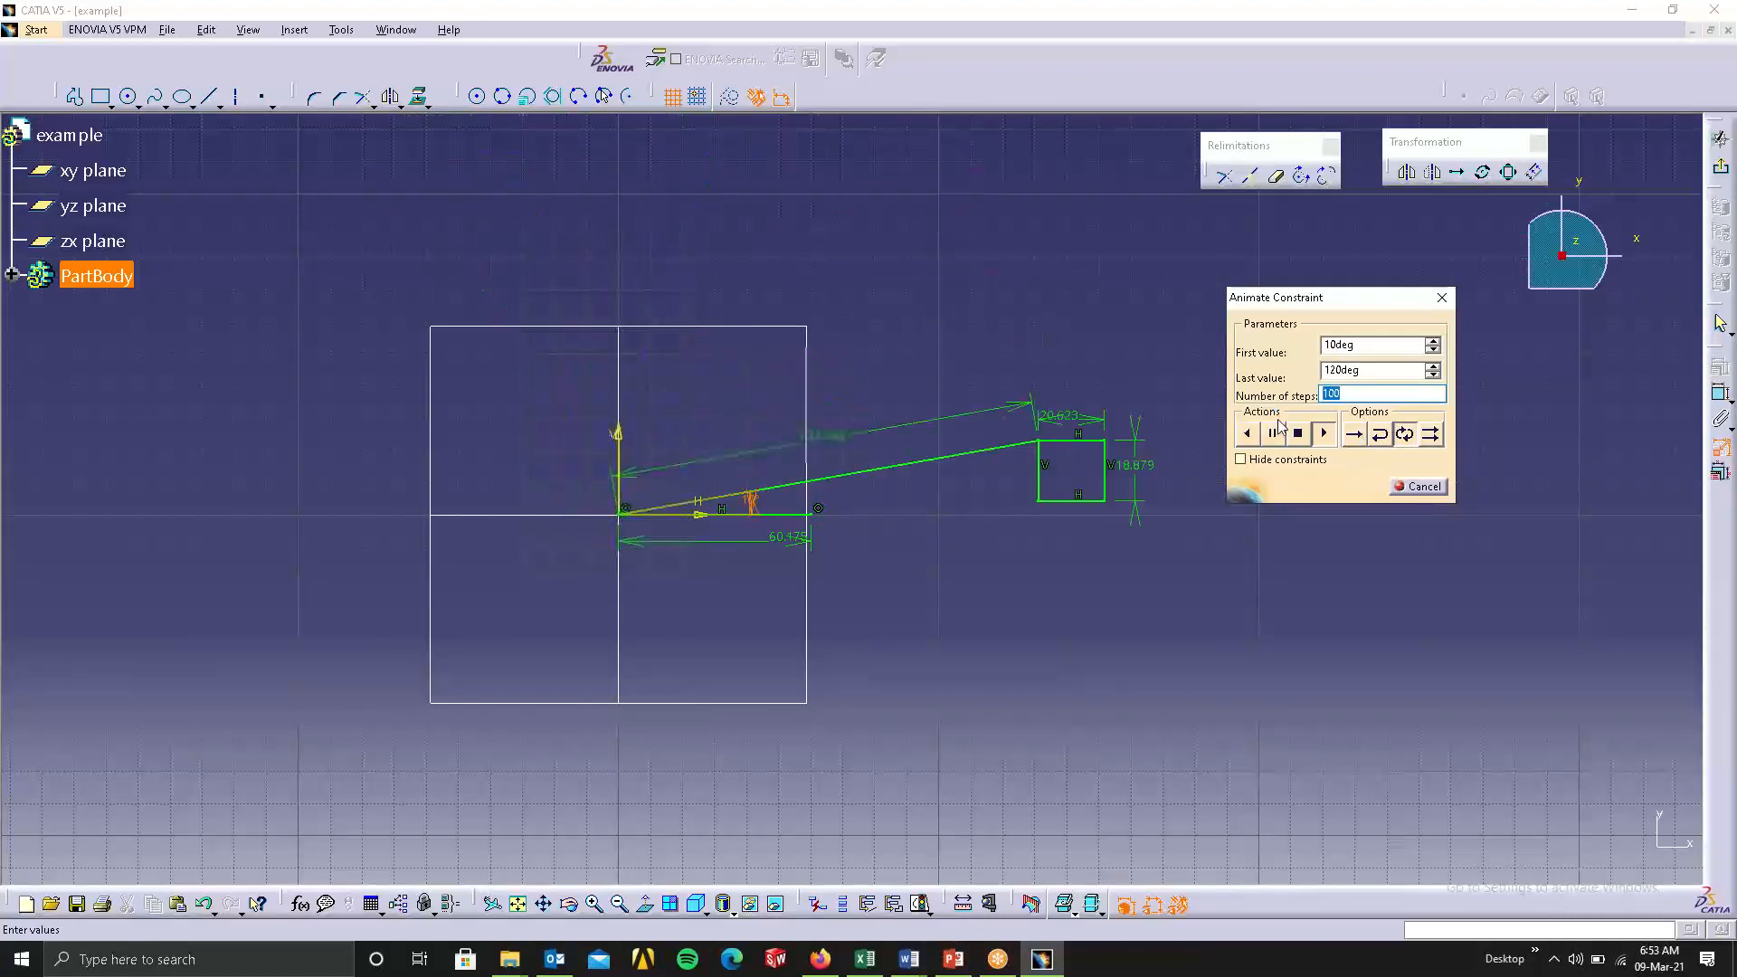
pyautogui.write('5')
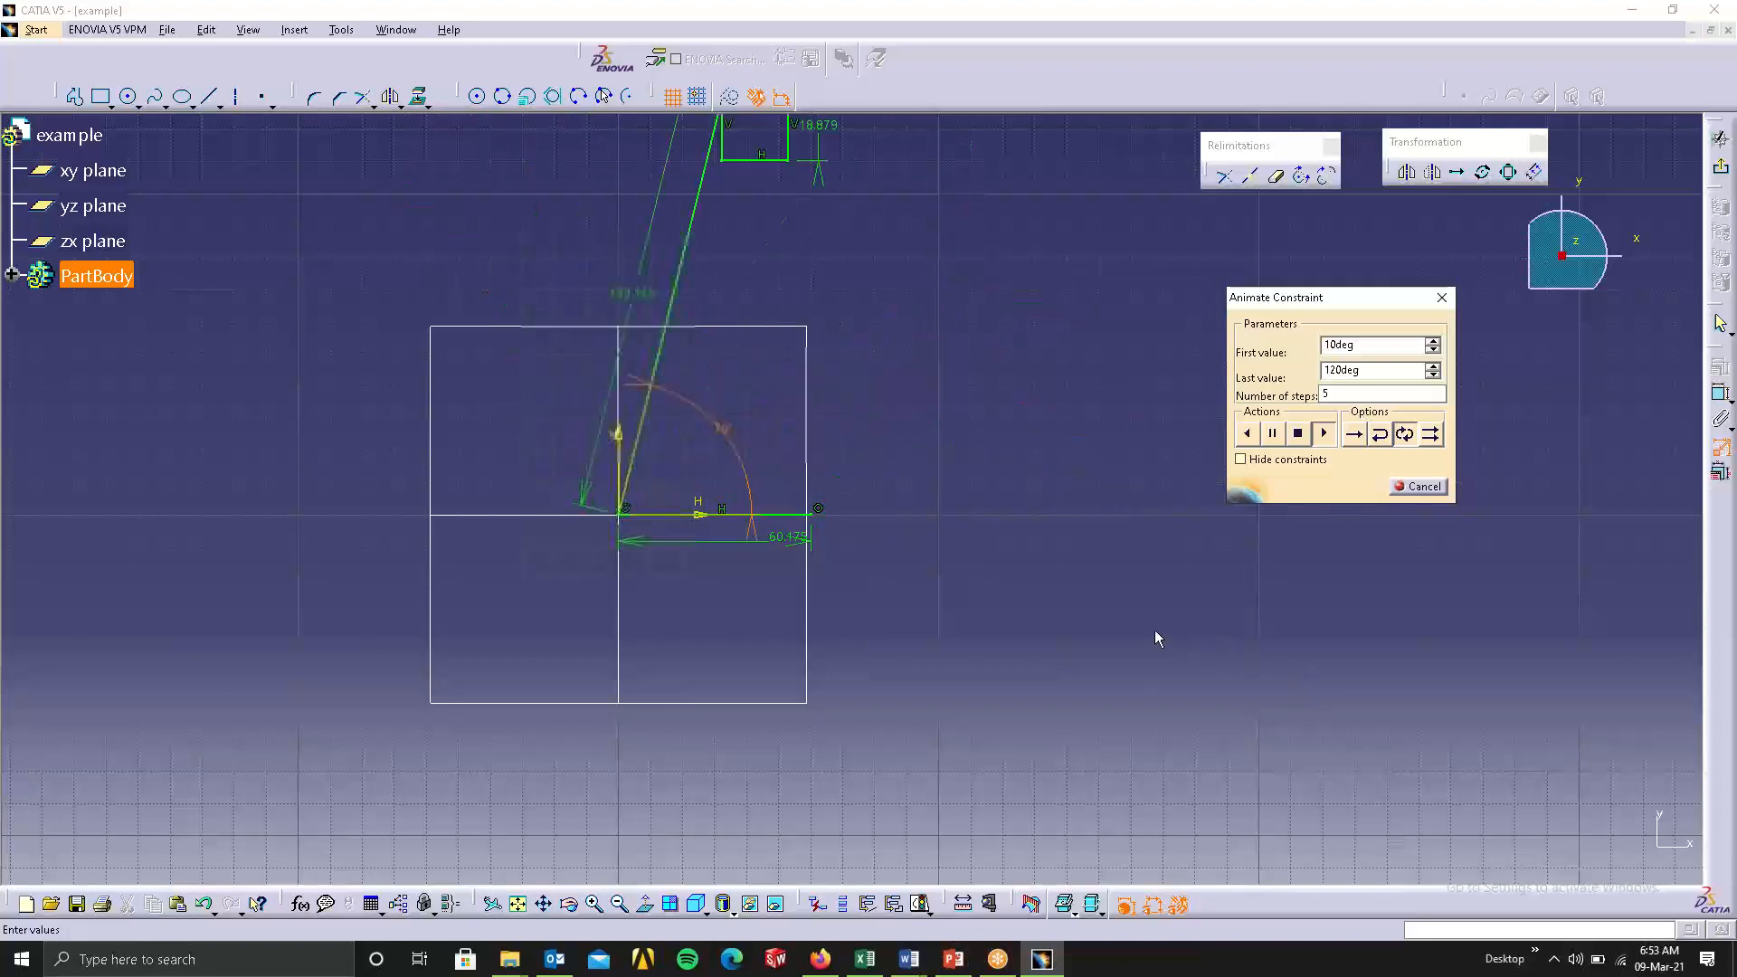
pyautogui.moveTo(967, 480); pyautogui.dragTo(932, 582, button='middle')
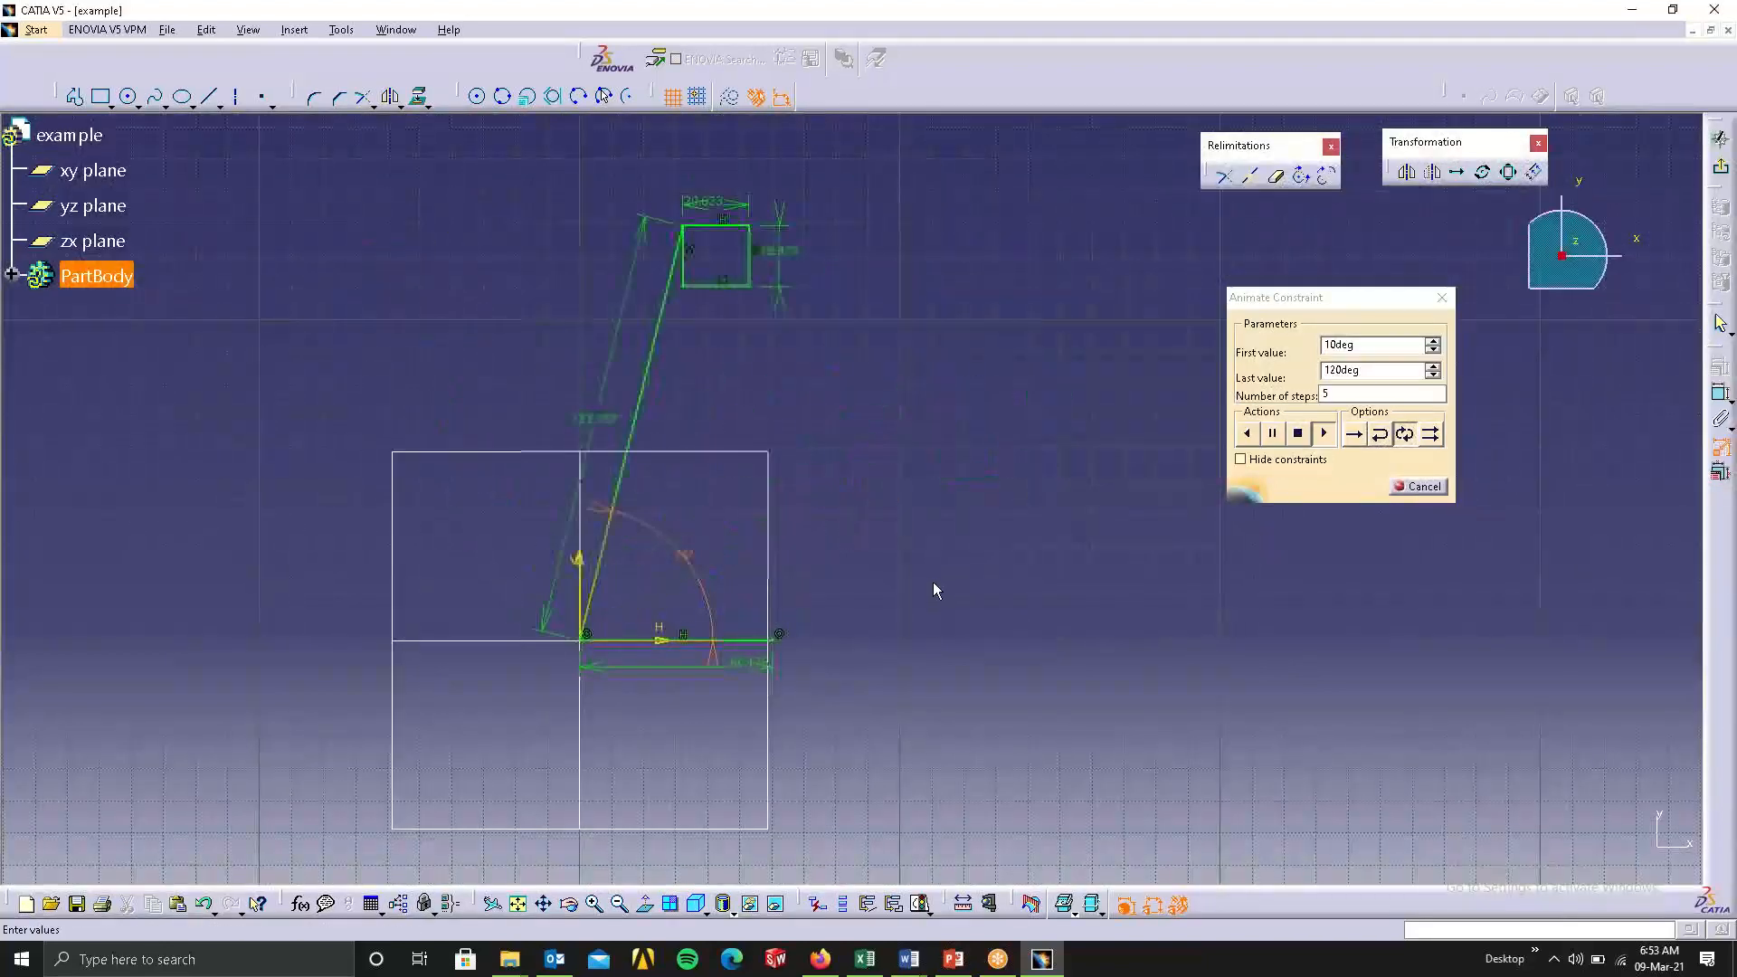
pyautogui.click(1418, 486)
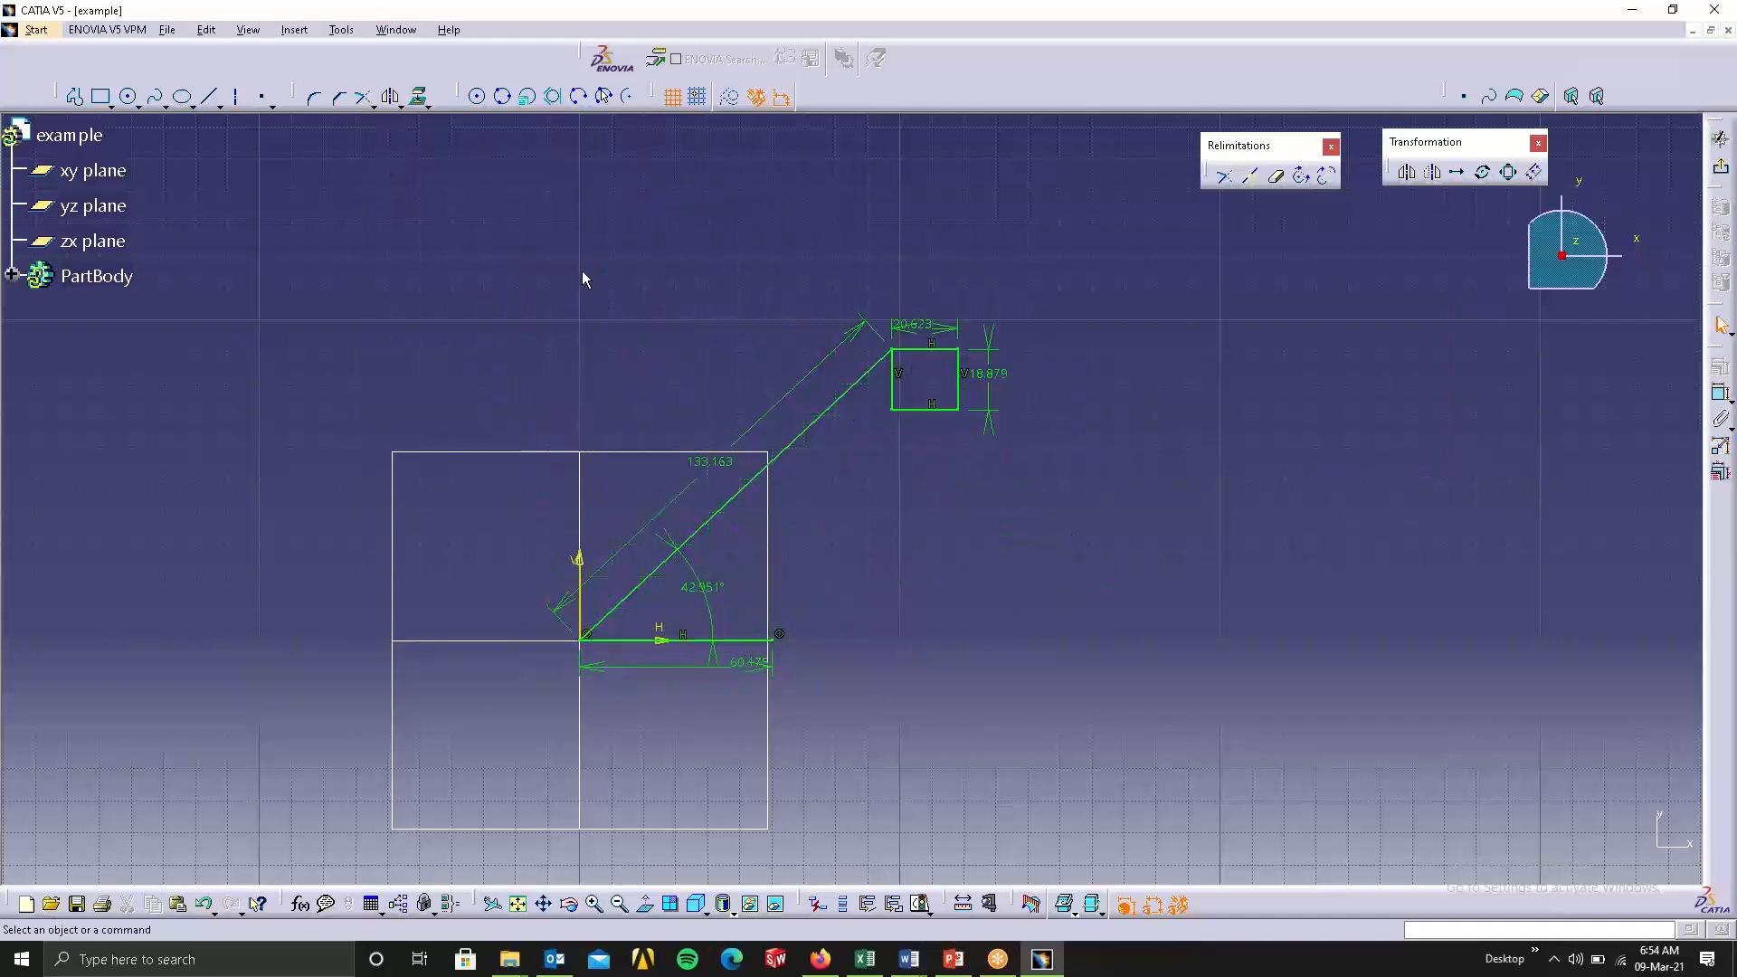
# Mirror the whole sketched profile about the vertical V axis.
pyautogui.moveTo(507, 261); pyautogui.dragTo(1057, 688)
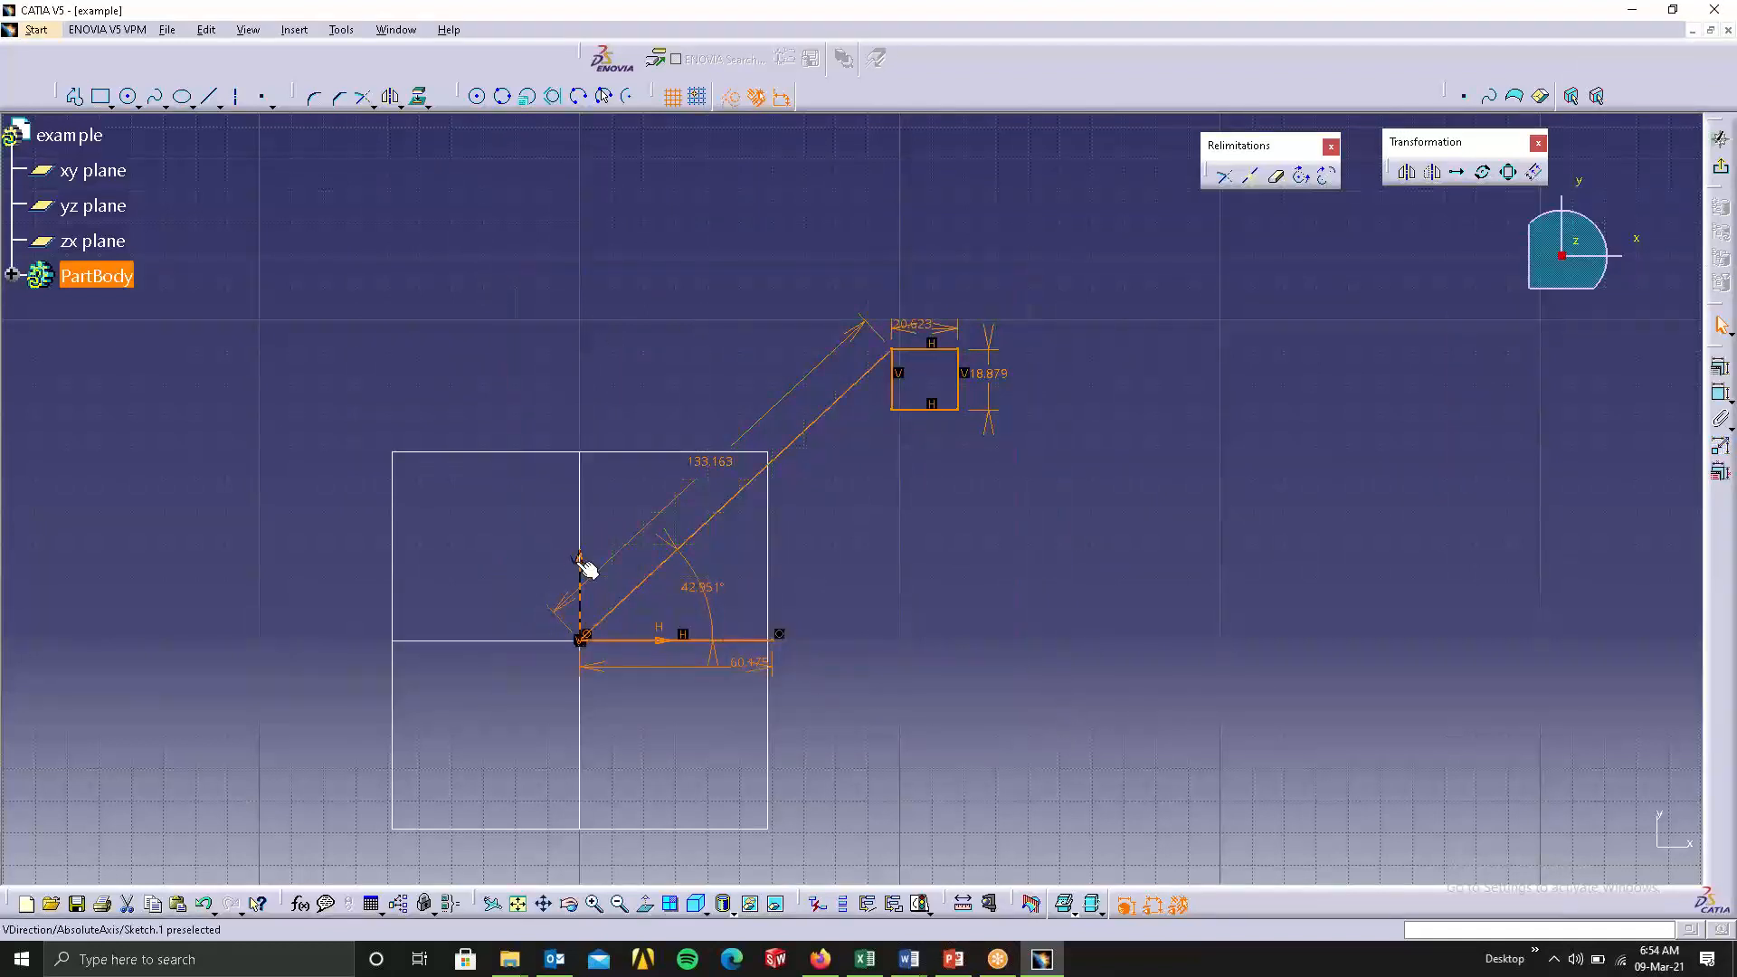
pyautogui.click(1406, 174)
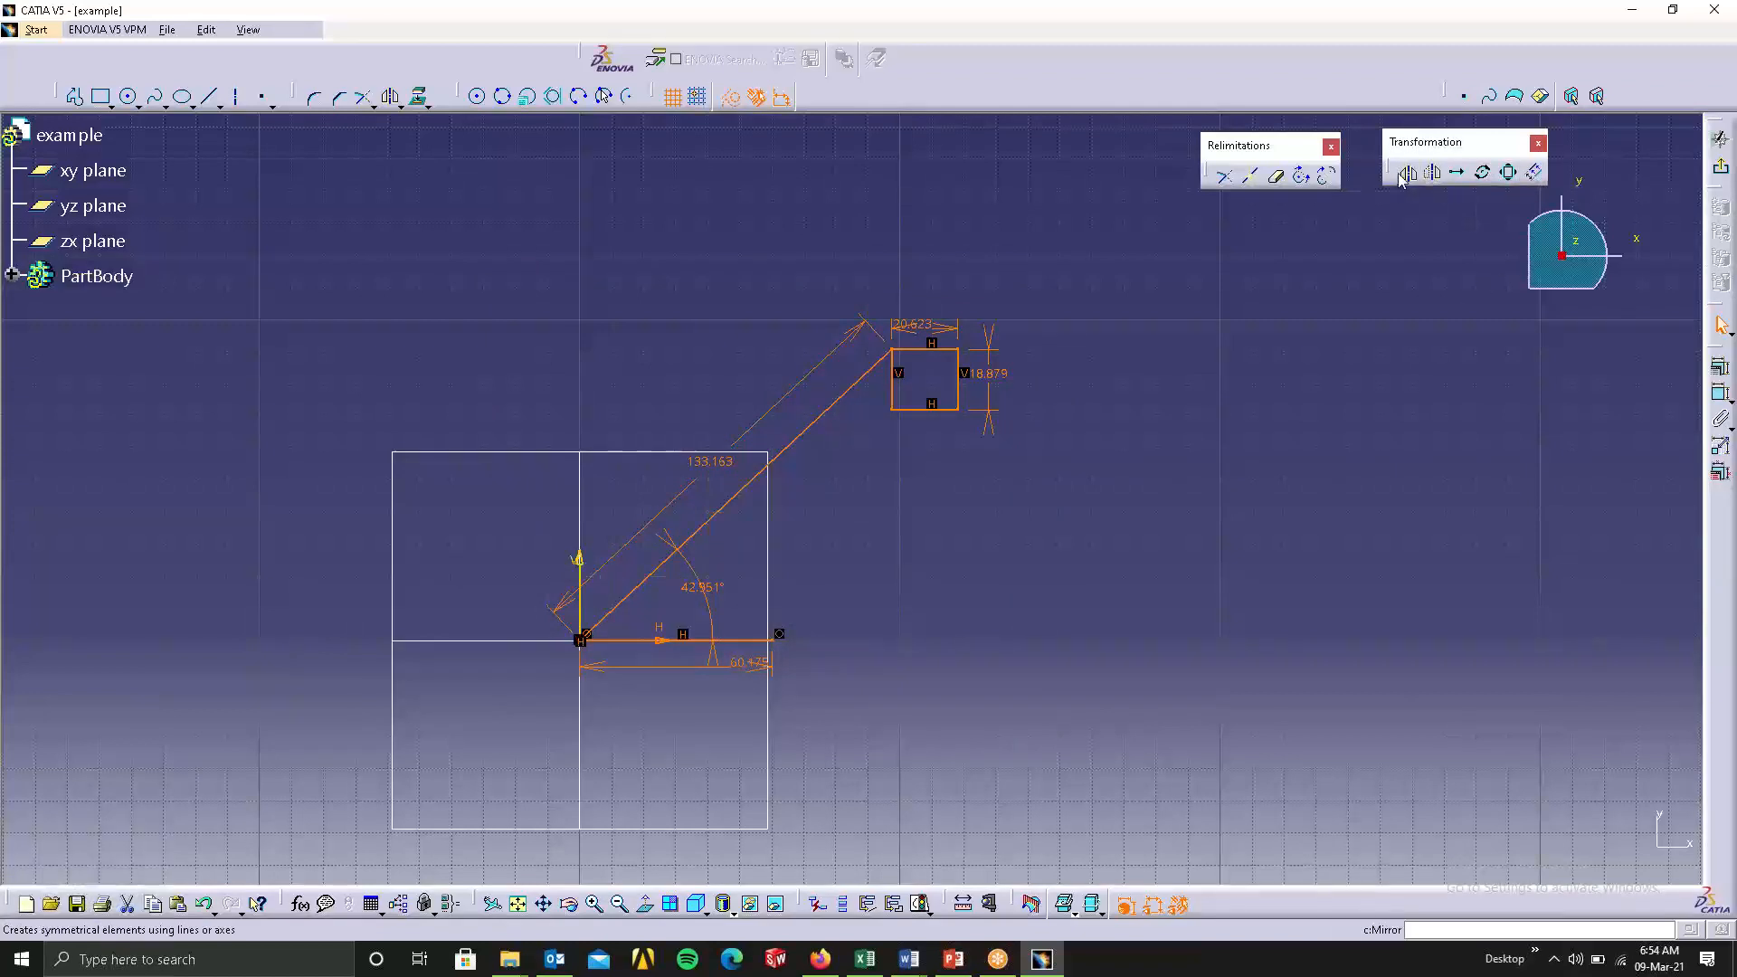
pyautogui.click(578, 564)
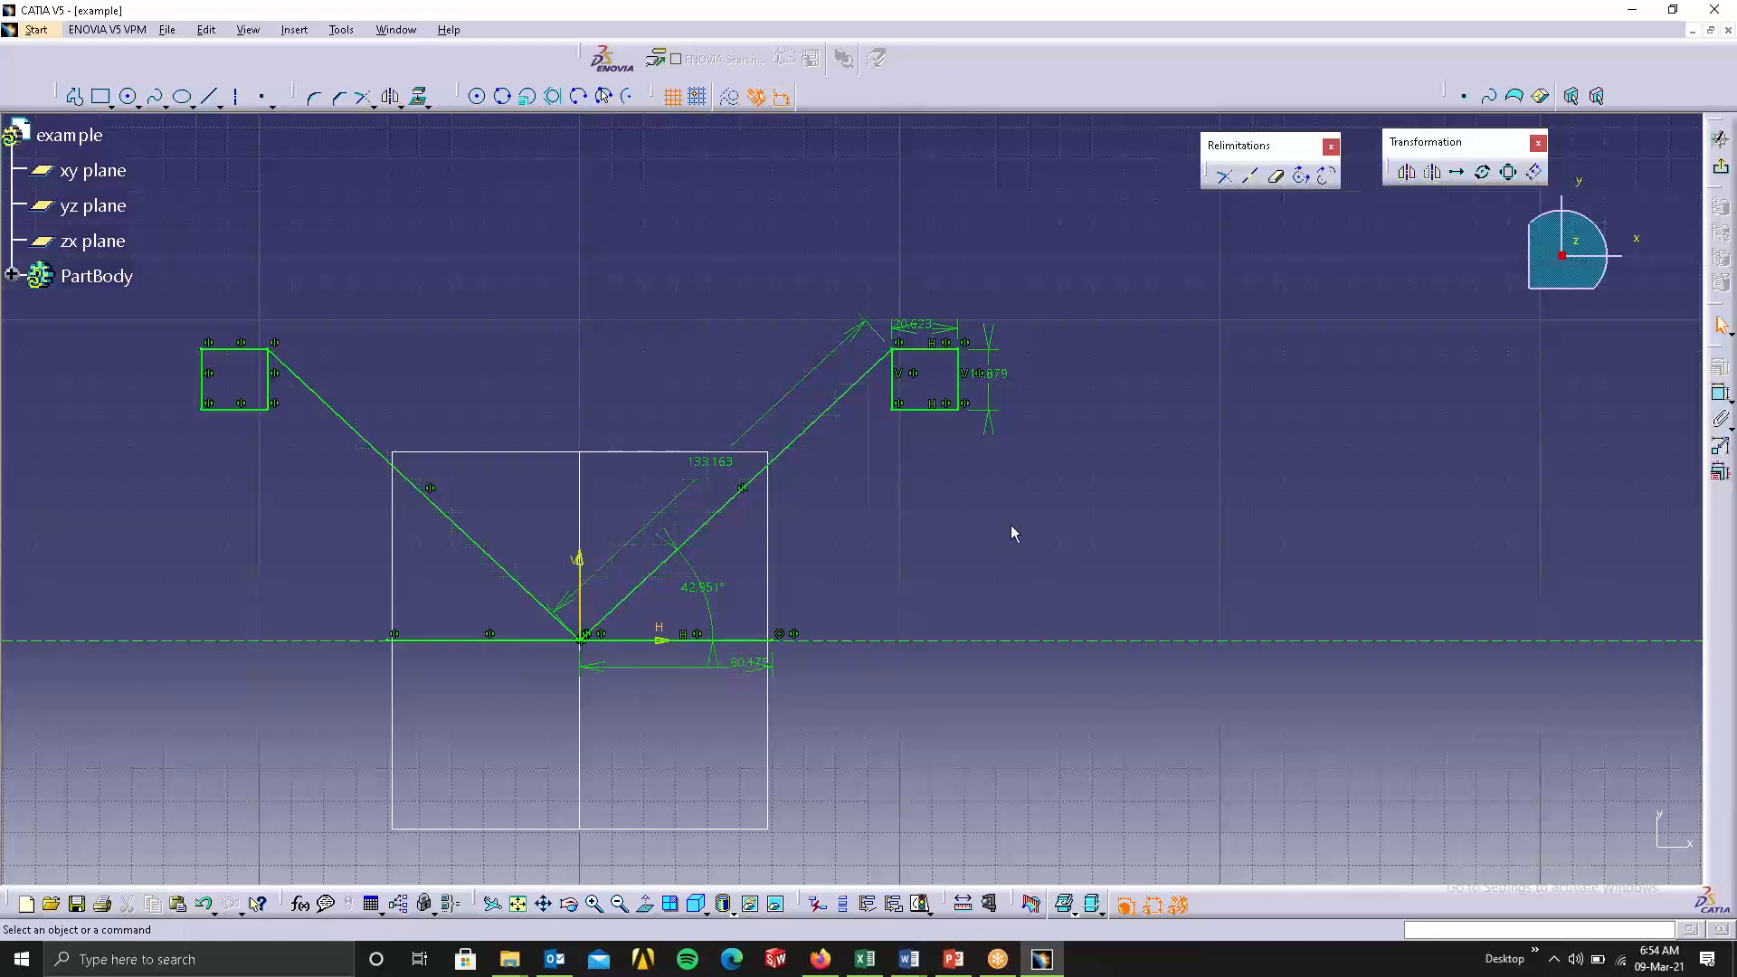
# Mirror the whole sketched linkage, including its existing mirrored half, about the horizontal H axis.
pyautogui.moveTo(1118, 528)
pyautogui.mouseDown(button='middle')
pyautogui.moveTo(1152, 543)
pyautogui.moveTo(1375, 497)
pyautogui.mouseUp(button='middle')
pyautogui.moveTo(617, 277); pyautogui.dragTo(618, 278, button='middle')
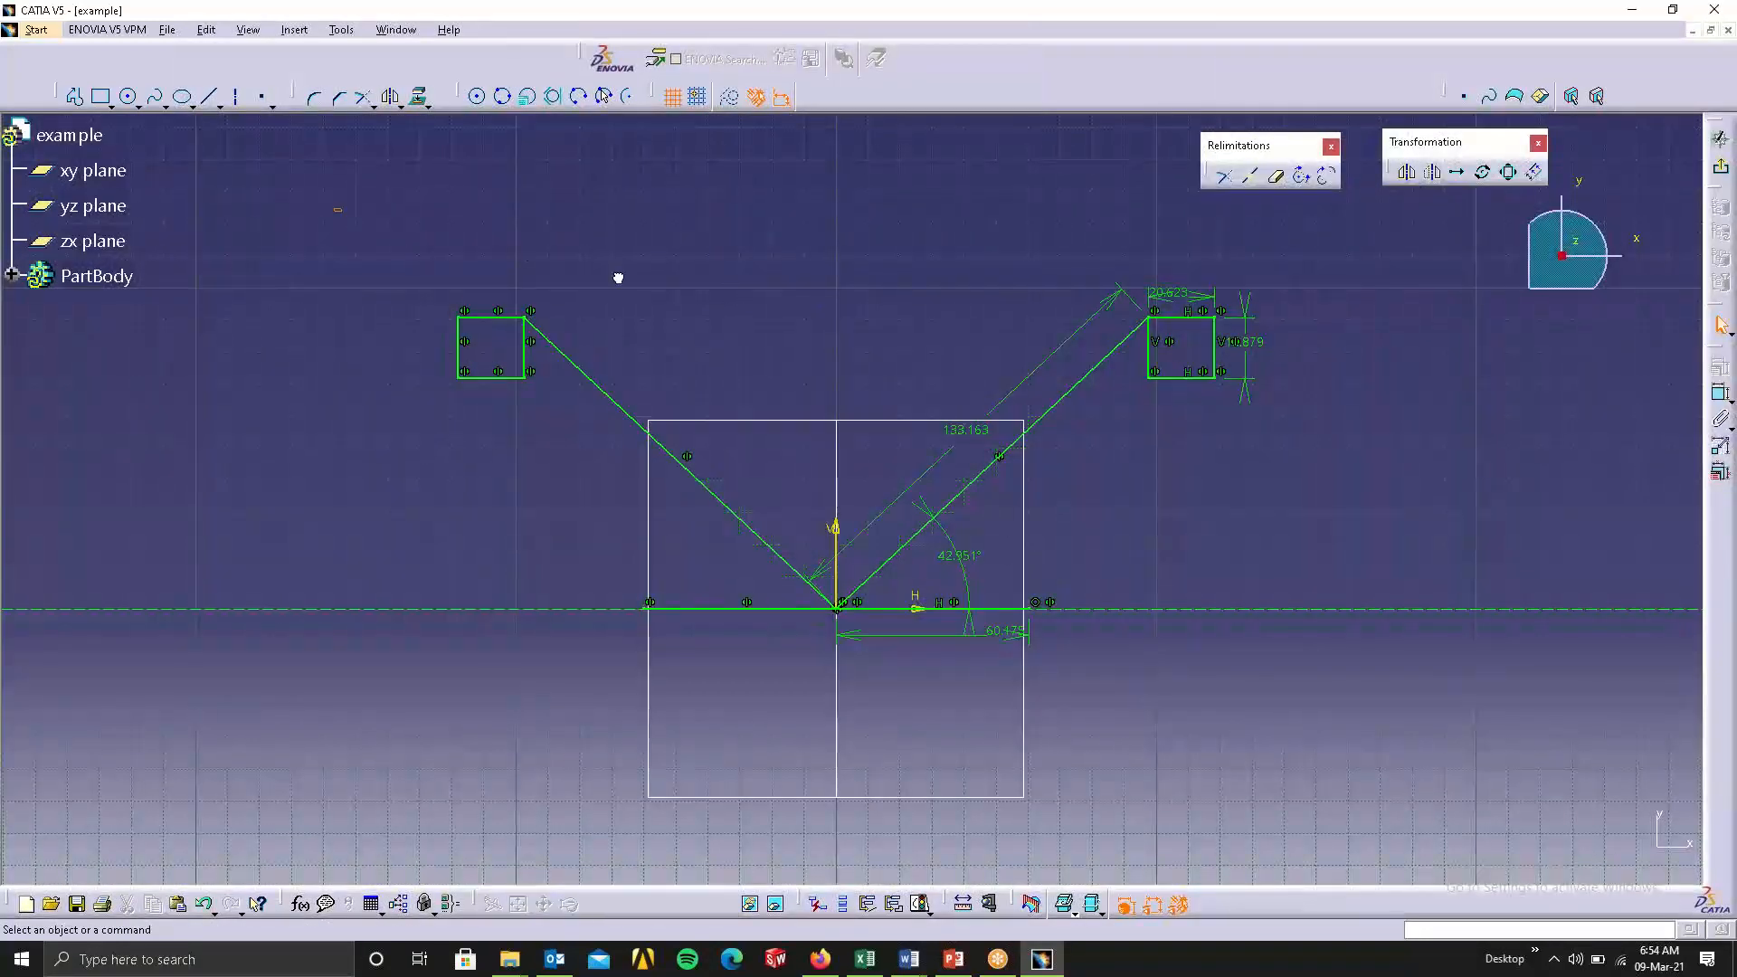
pyautogui.moveTo(1224, 635); pyautogui.dragTo(1327, 653)
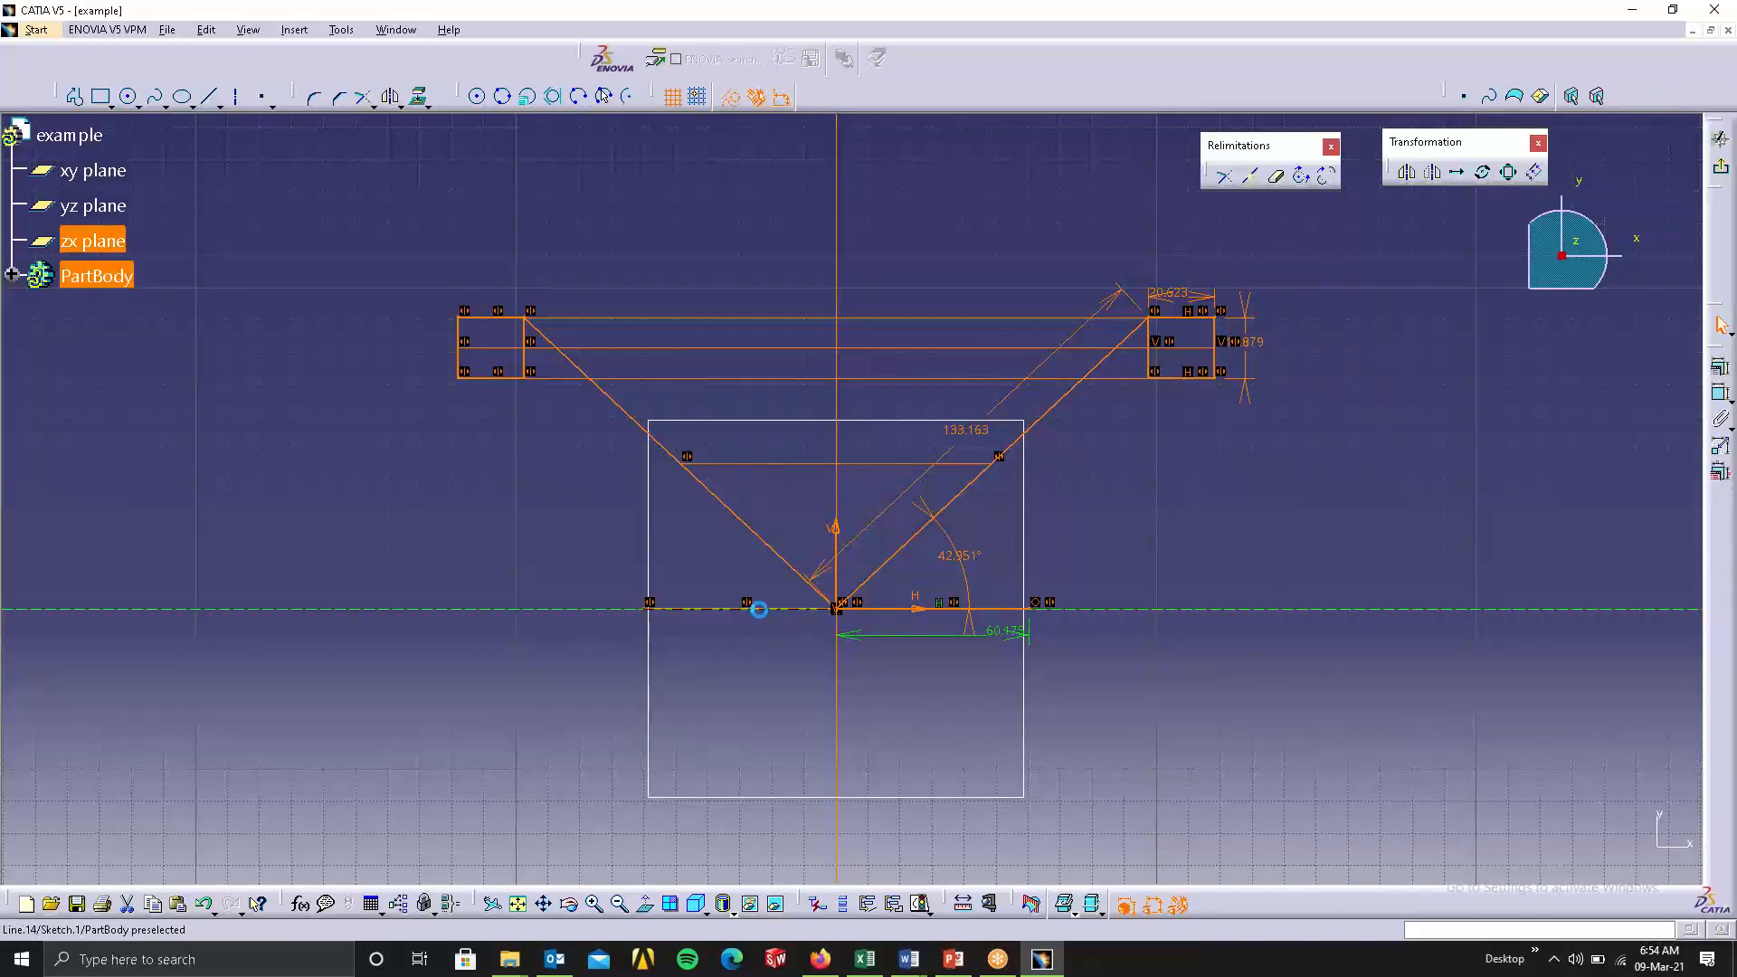
pyautogui.keyDown('ctrl'); pyautogui.click(981, 608); pyautogui.keyUp('ctrl')
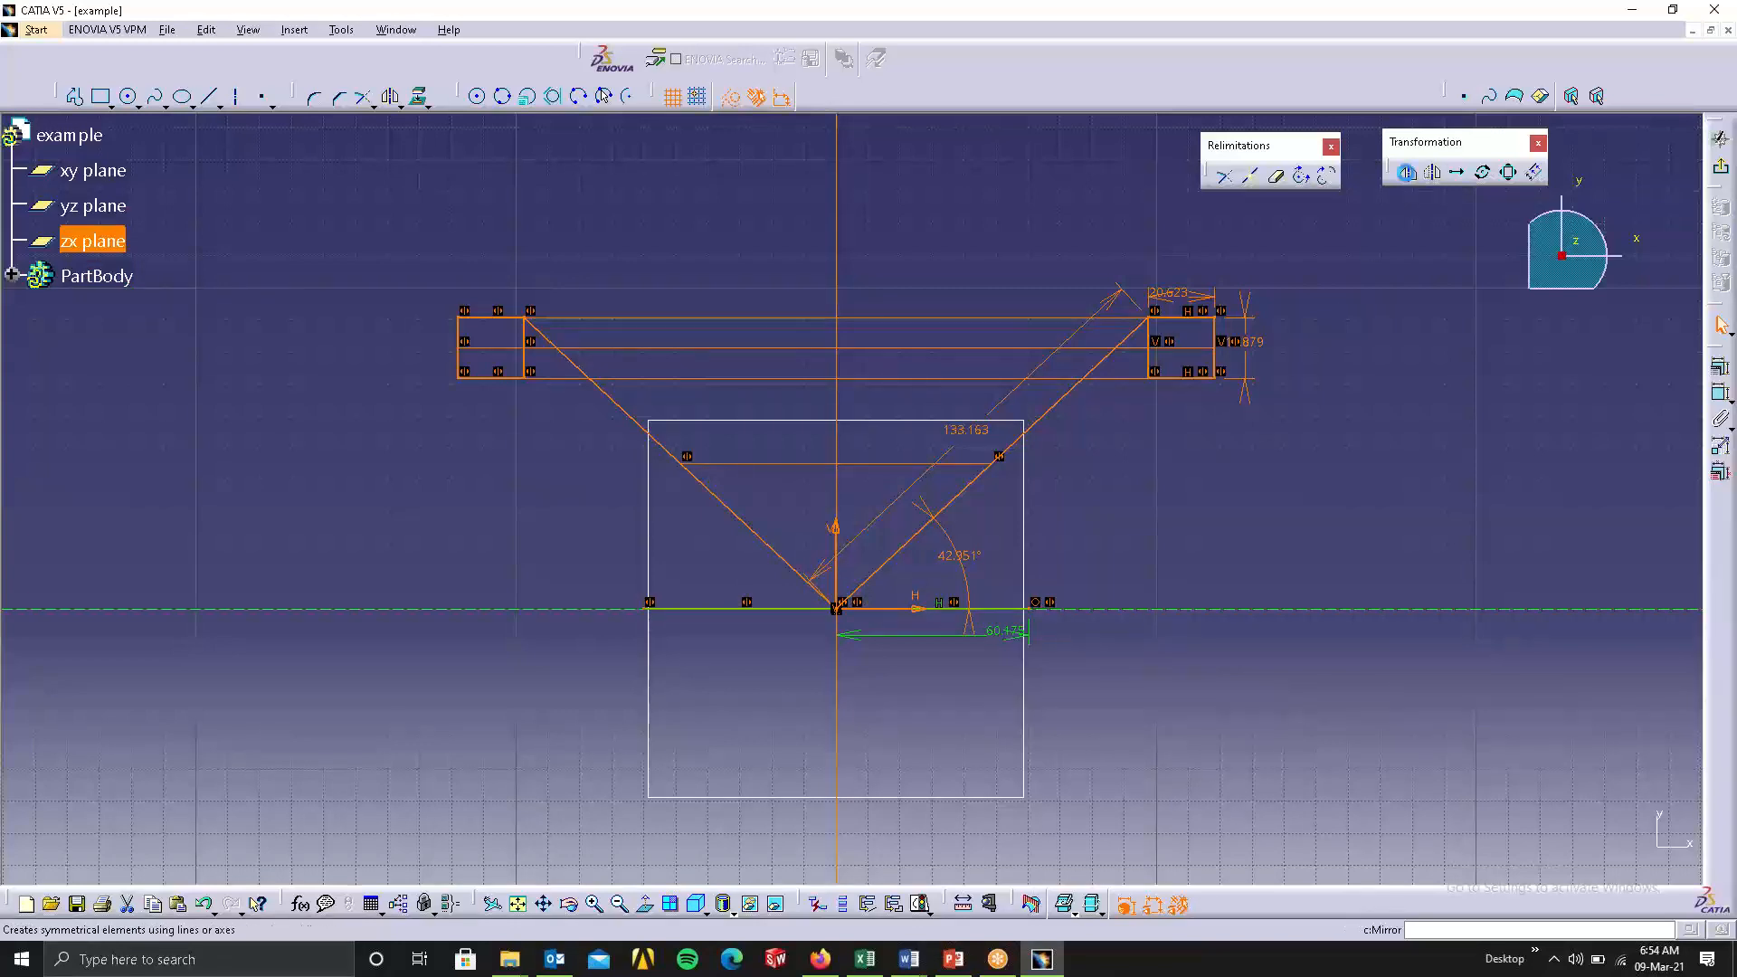
pyautogui.click(1406, 172)
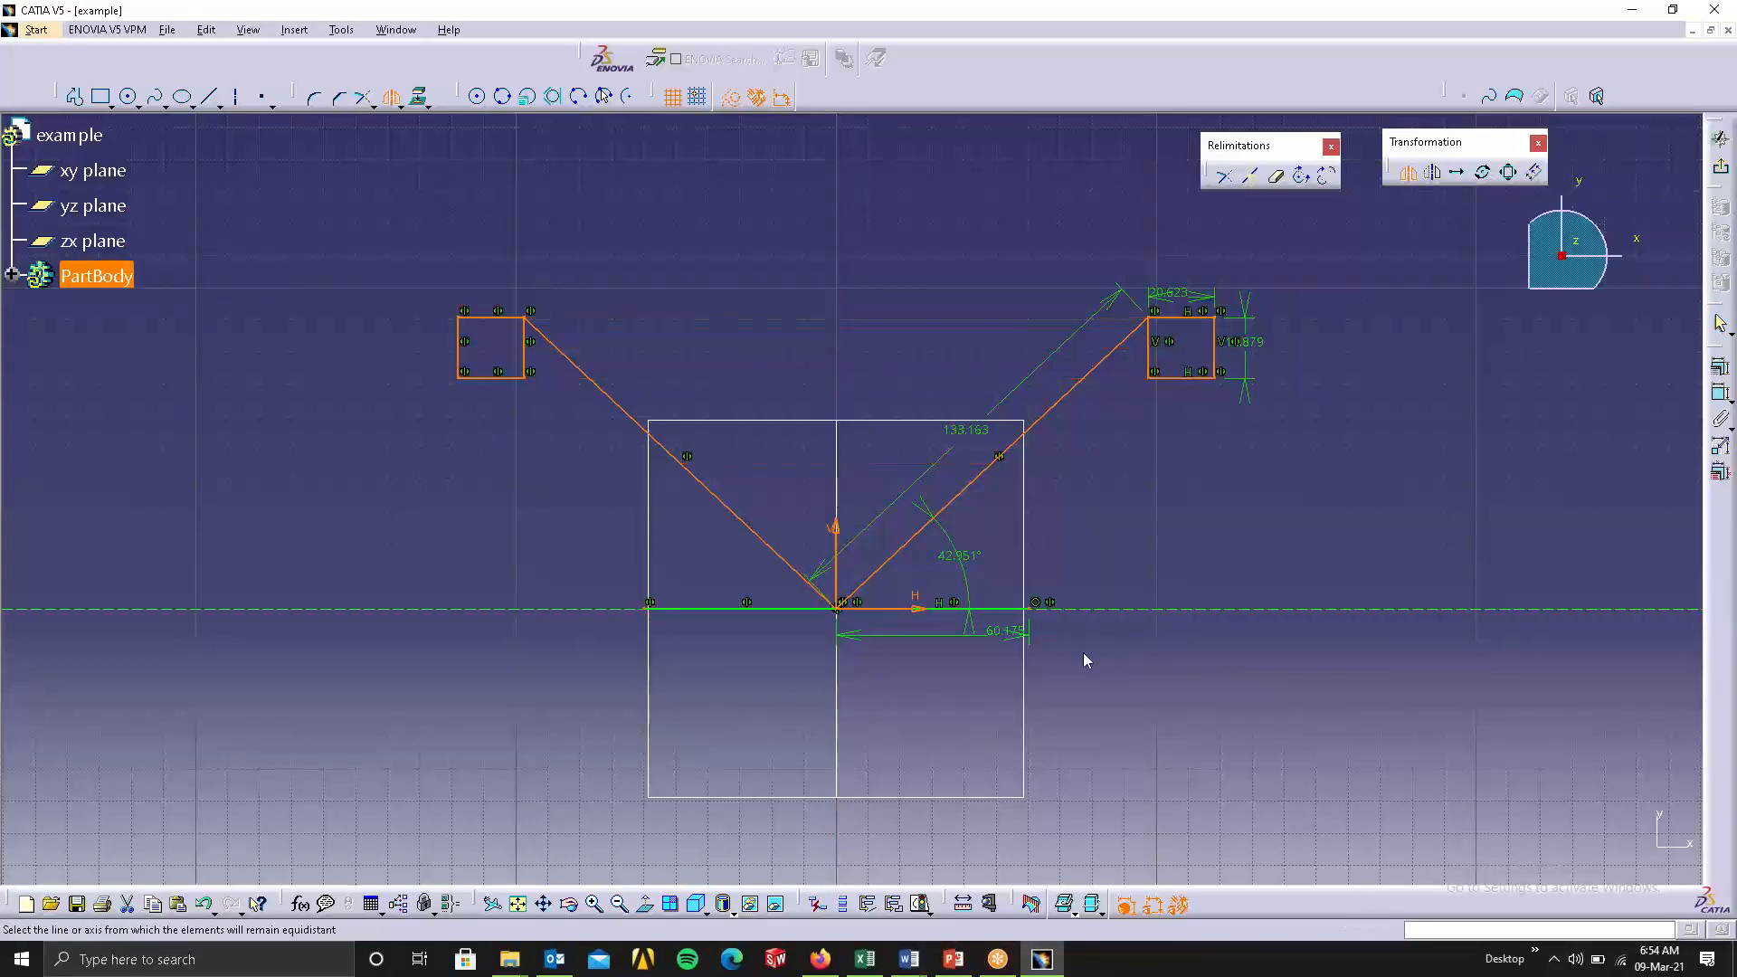
pyautogui.click(1015, 609)
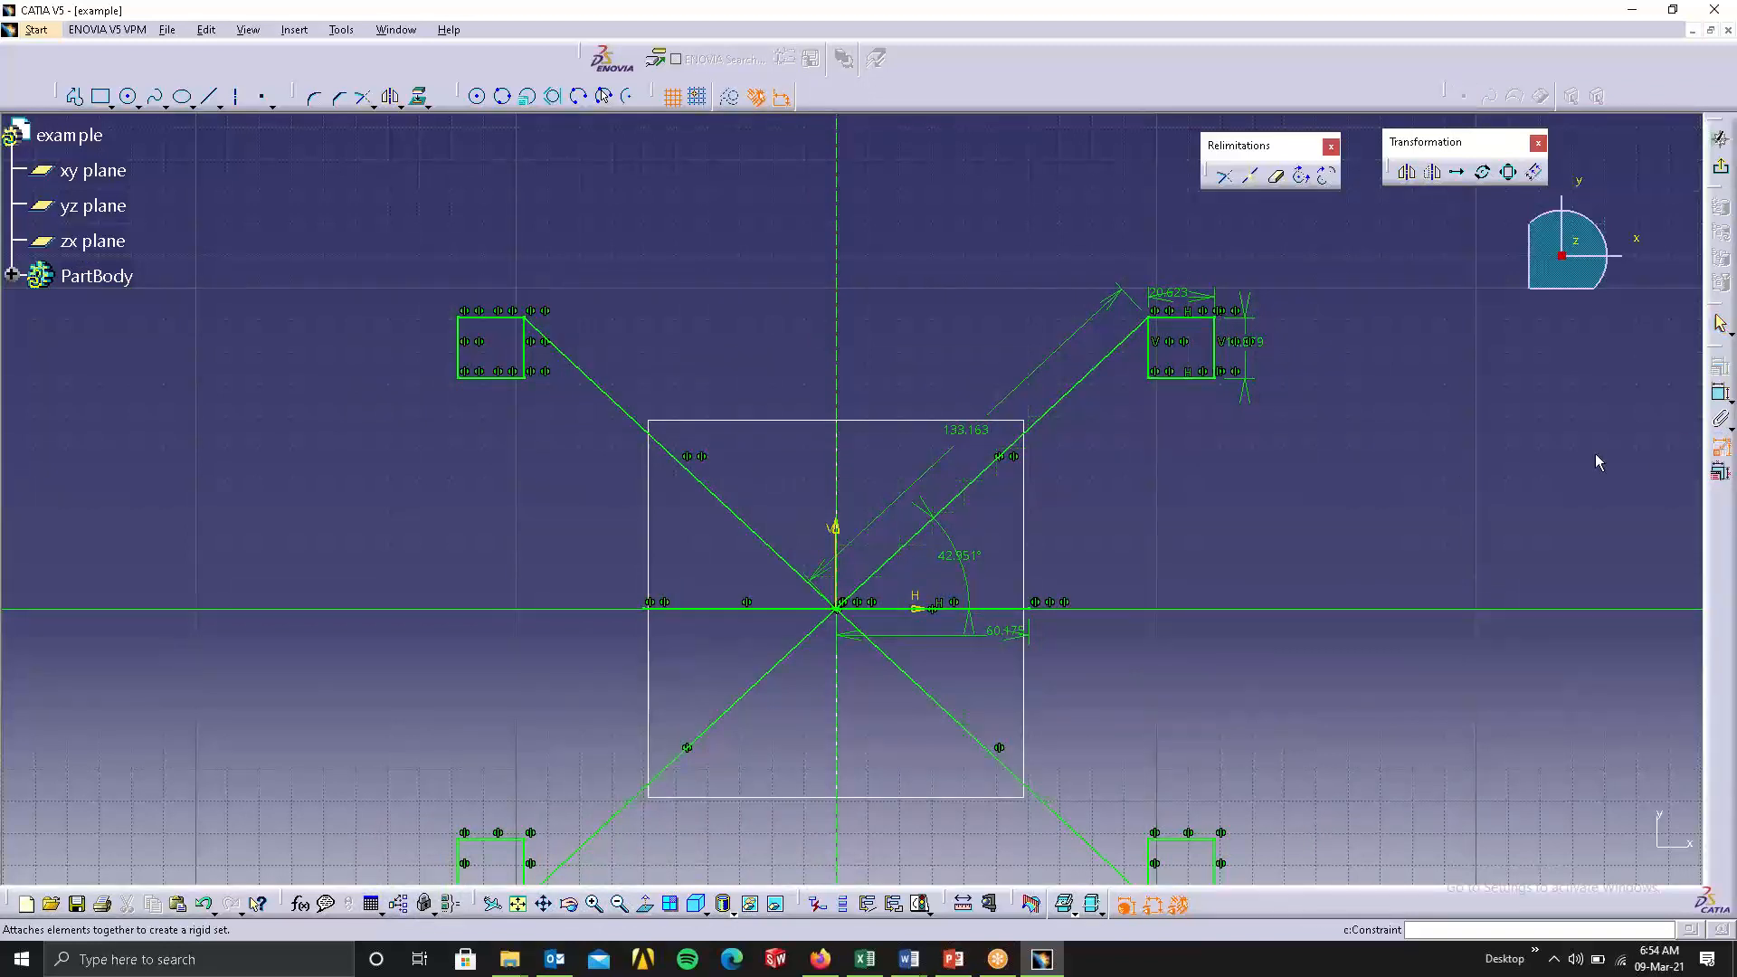
# Animate the angle constraint of the mirrored linkage in loop mode with 10 steps and run the animation.
pyautogui.click(992, 576)
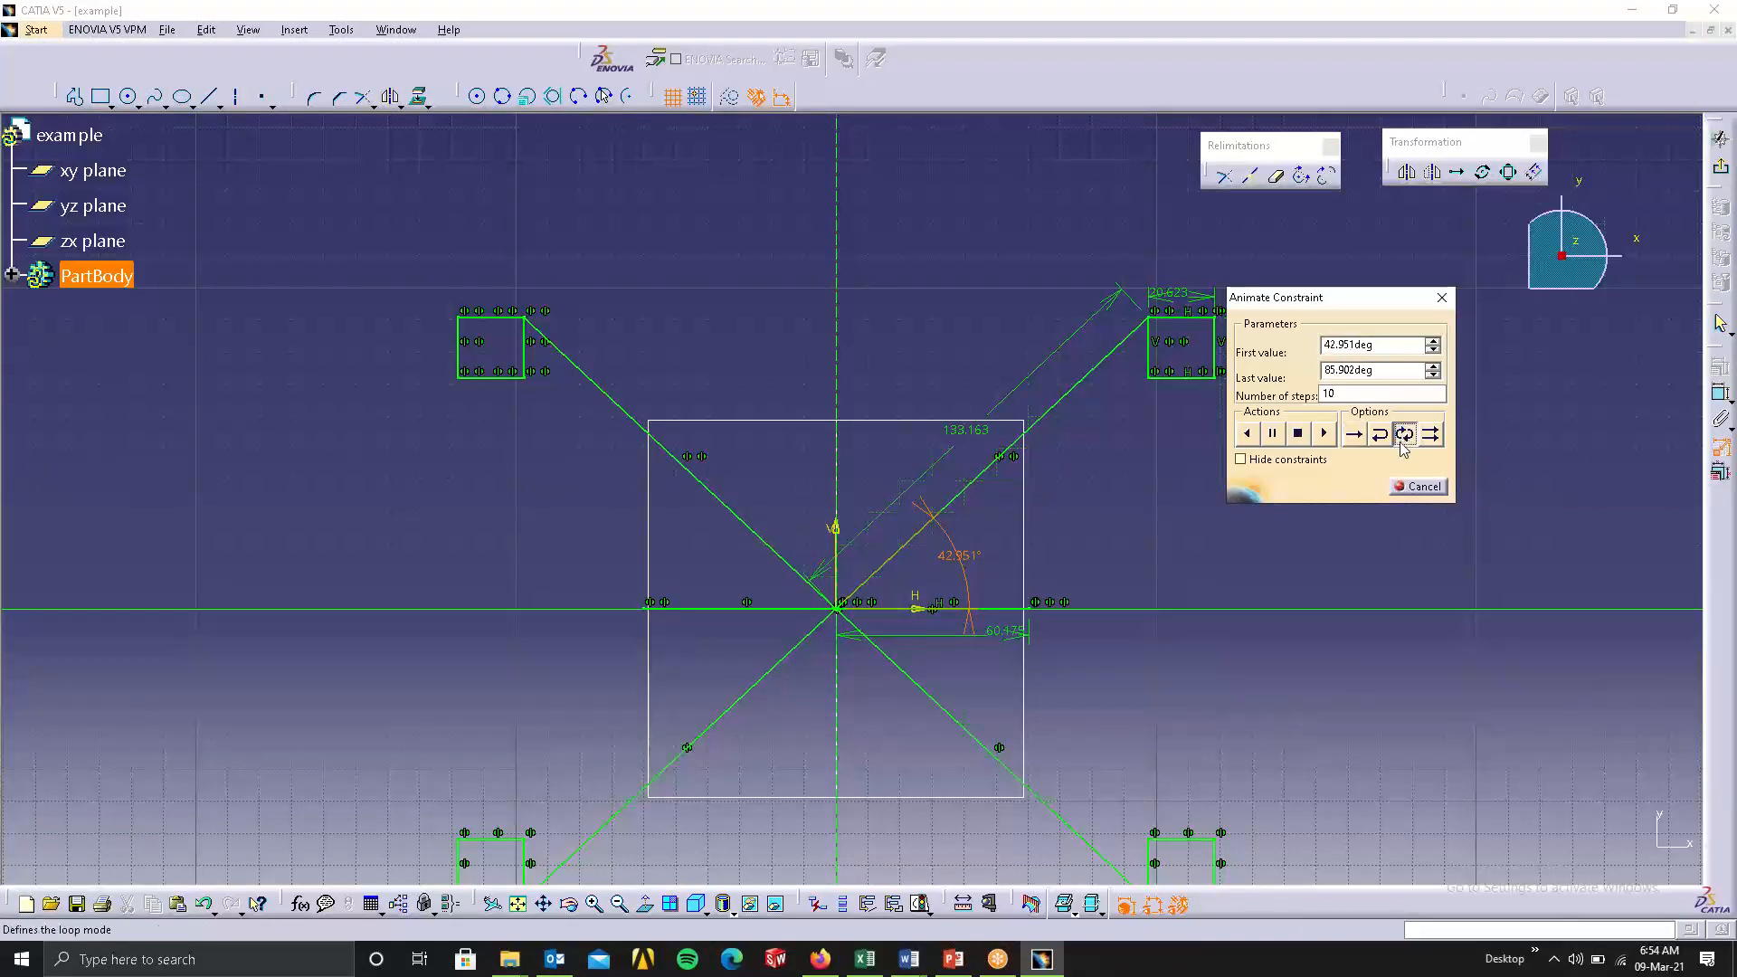
pyautogui.click(1325, 435)
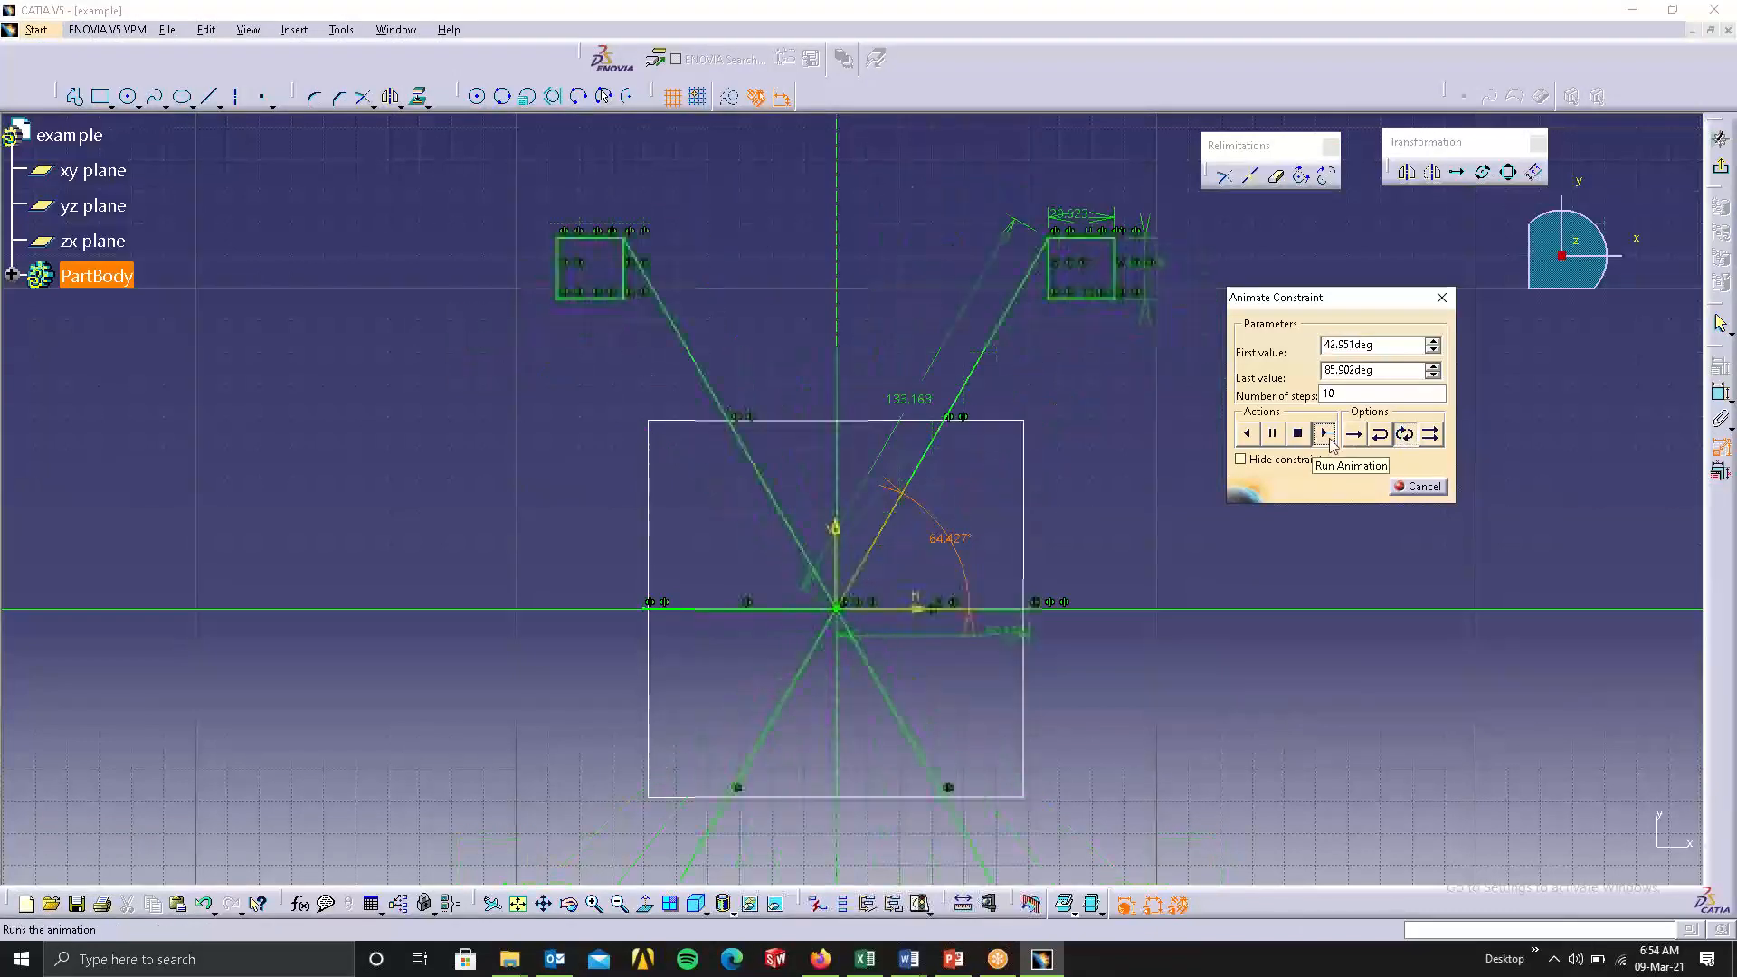
pyautogui.moveTo(1341, 298); pyautogui.dragTo(1460, 270)
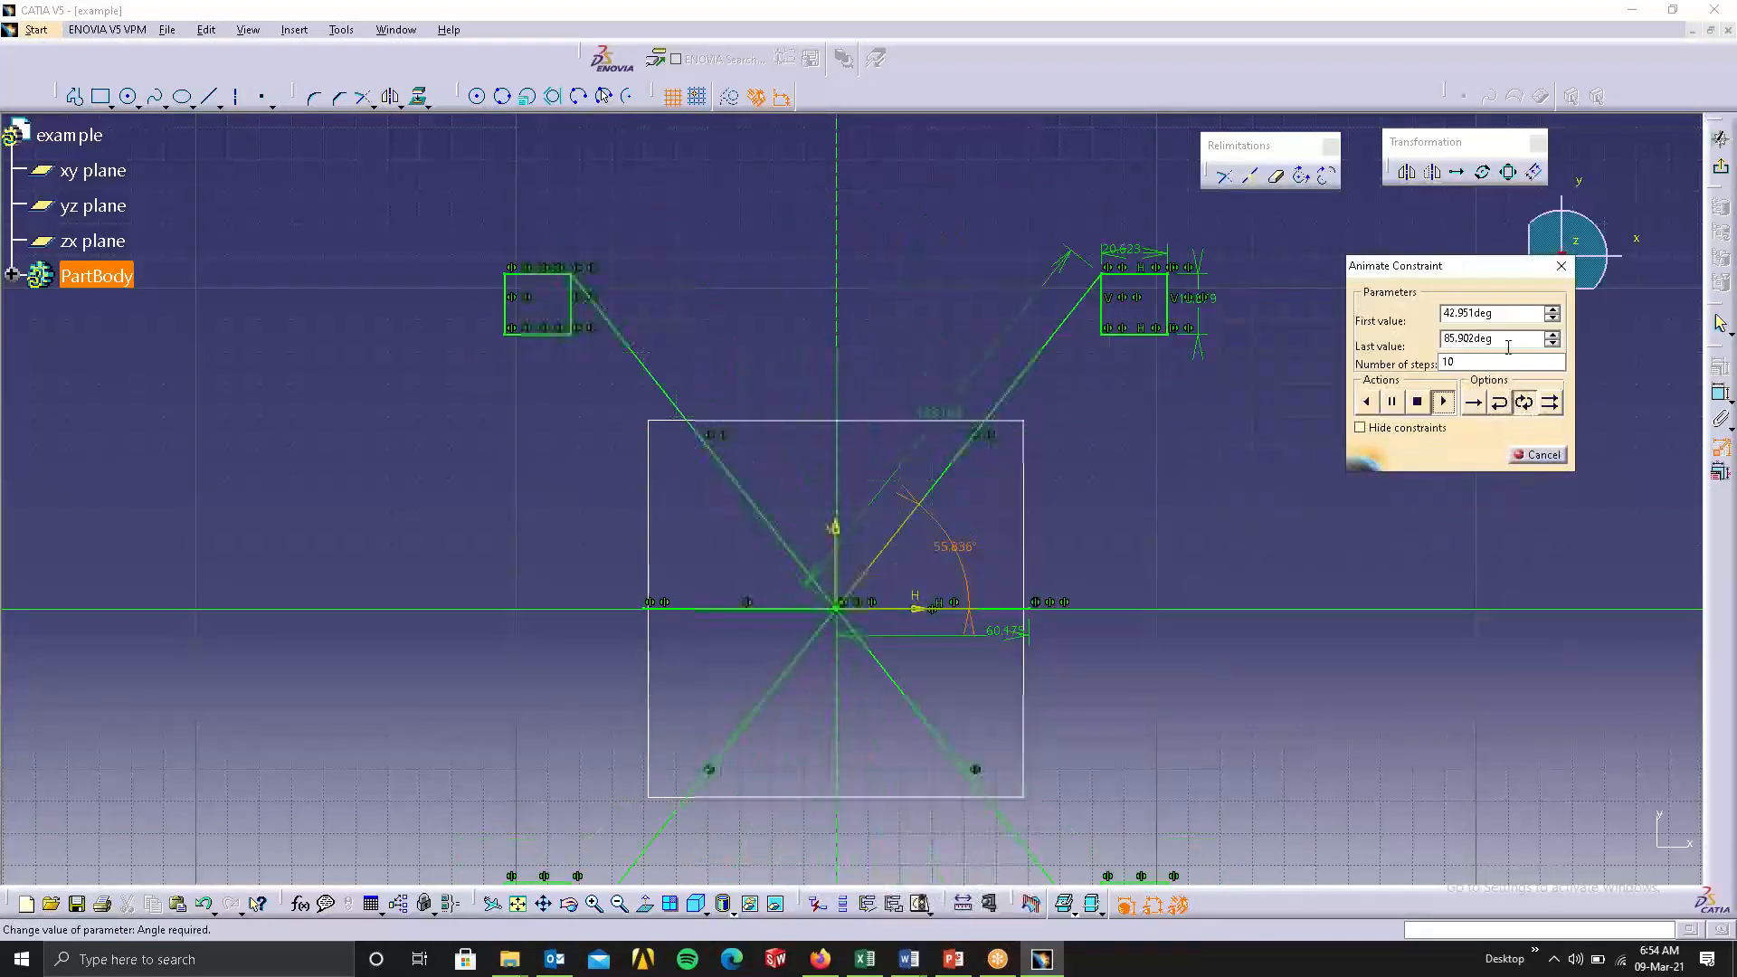
# Set the angle animation's range from 5 to 90 degrees and run it.
pyautogui.moveTo(1506, 341); pyautogui.dragTo(1437, 342)
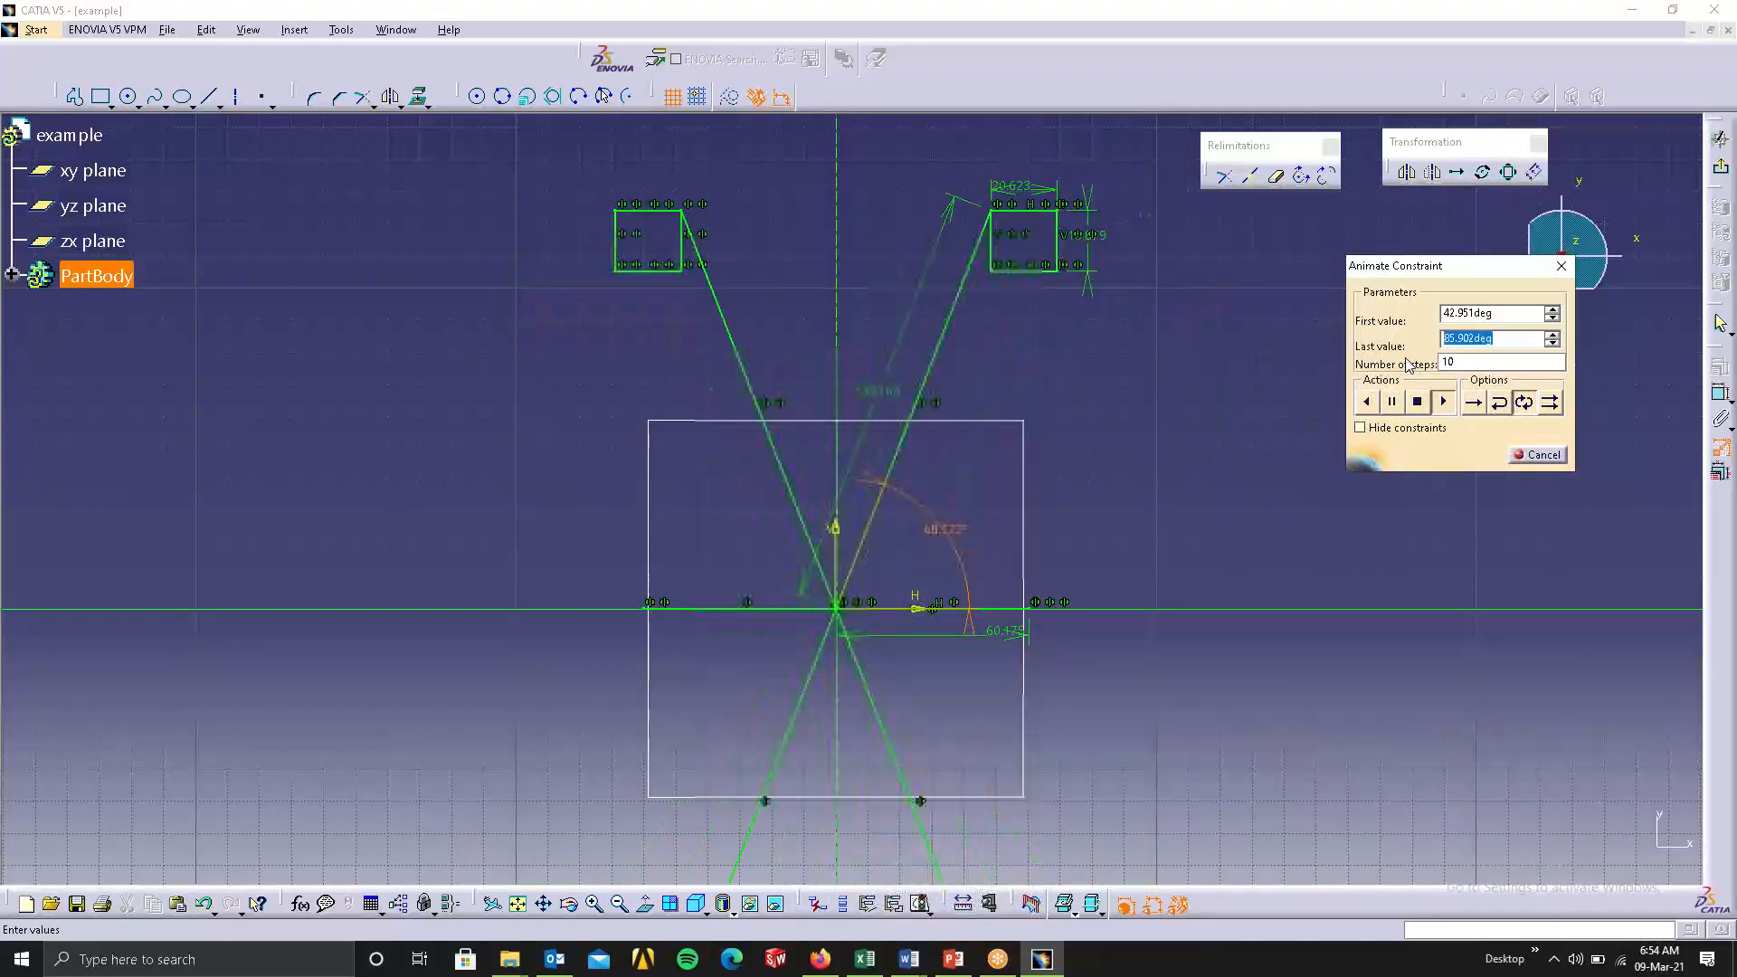
pyautogui.write('100')
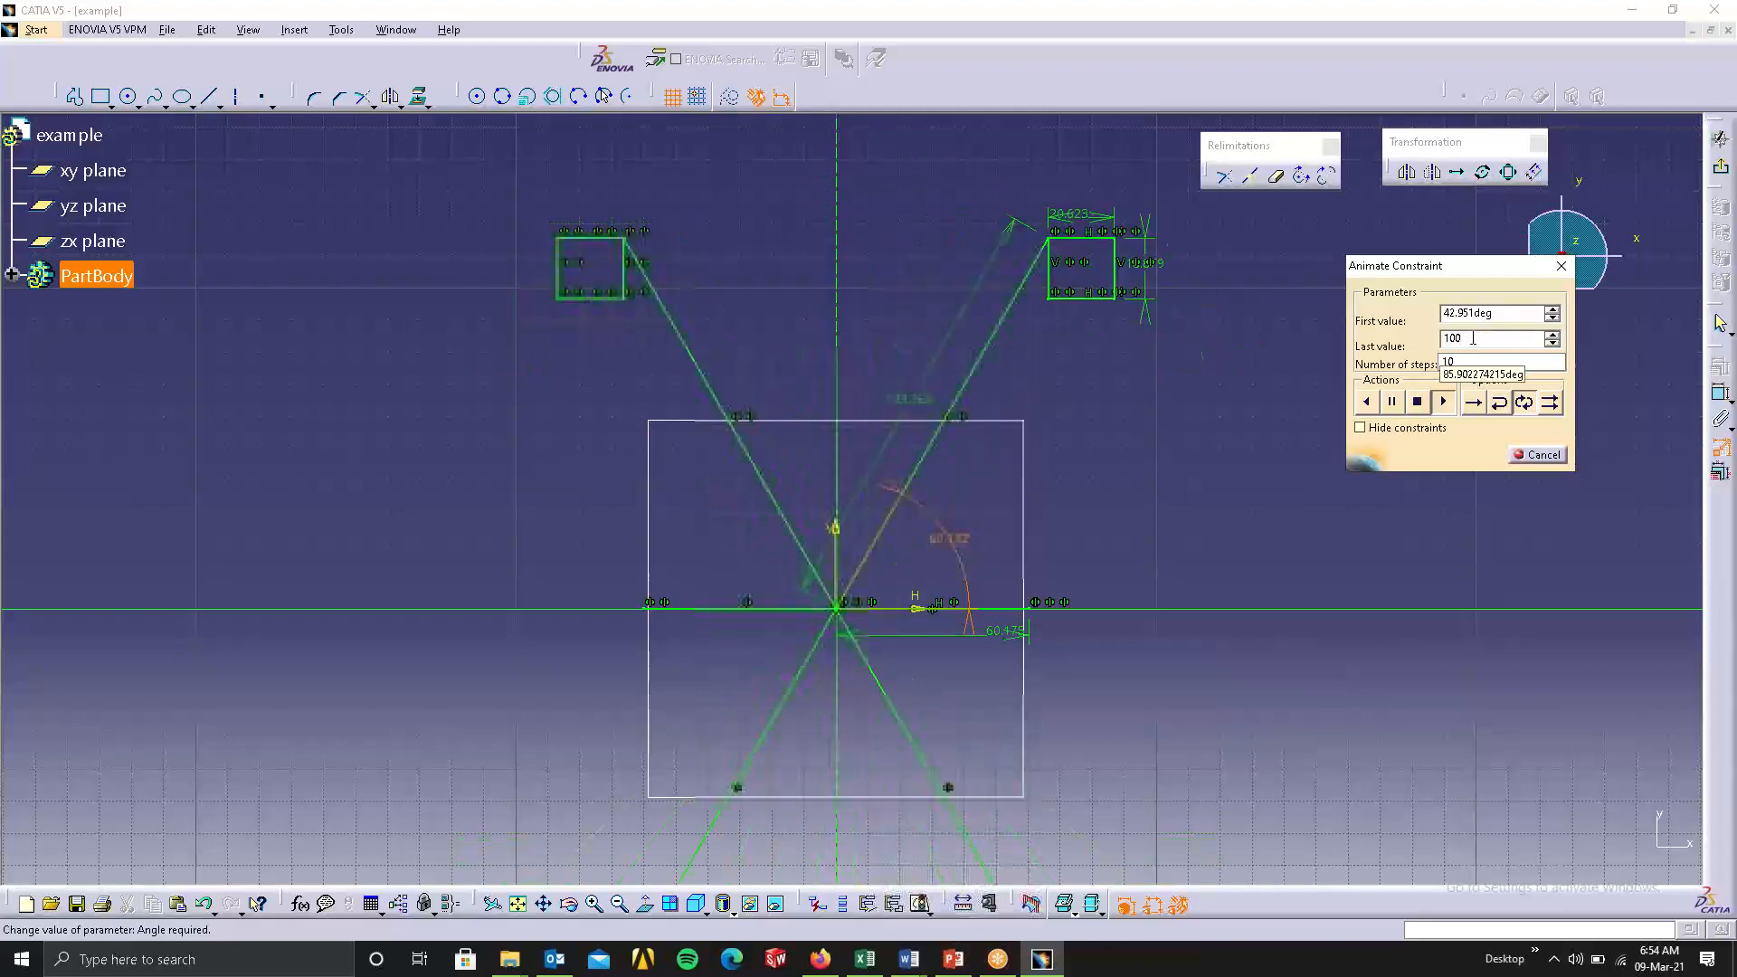
pyautogui.moveTo(1475, 339); pyautogui.dragTo(1382, 352)
pyautogui.write('90')
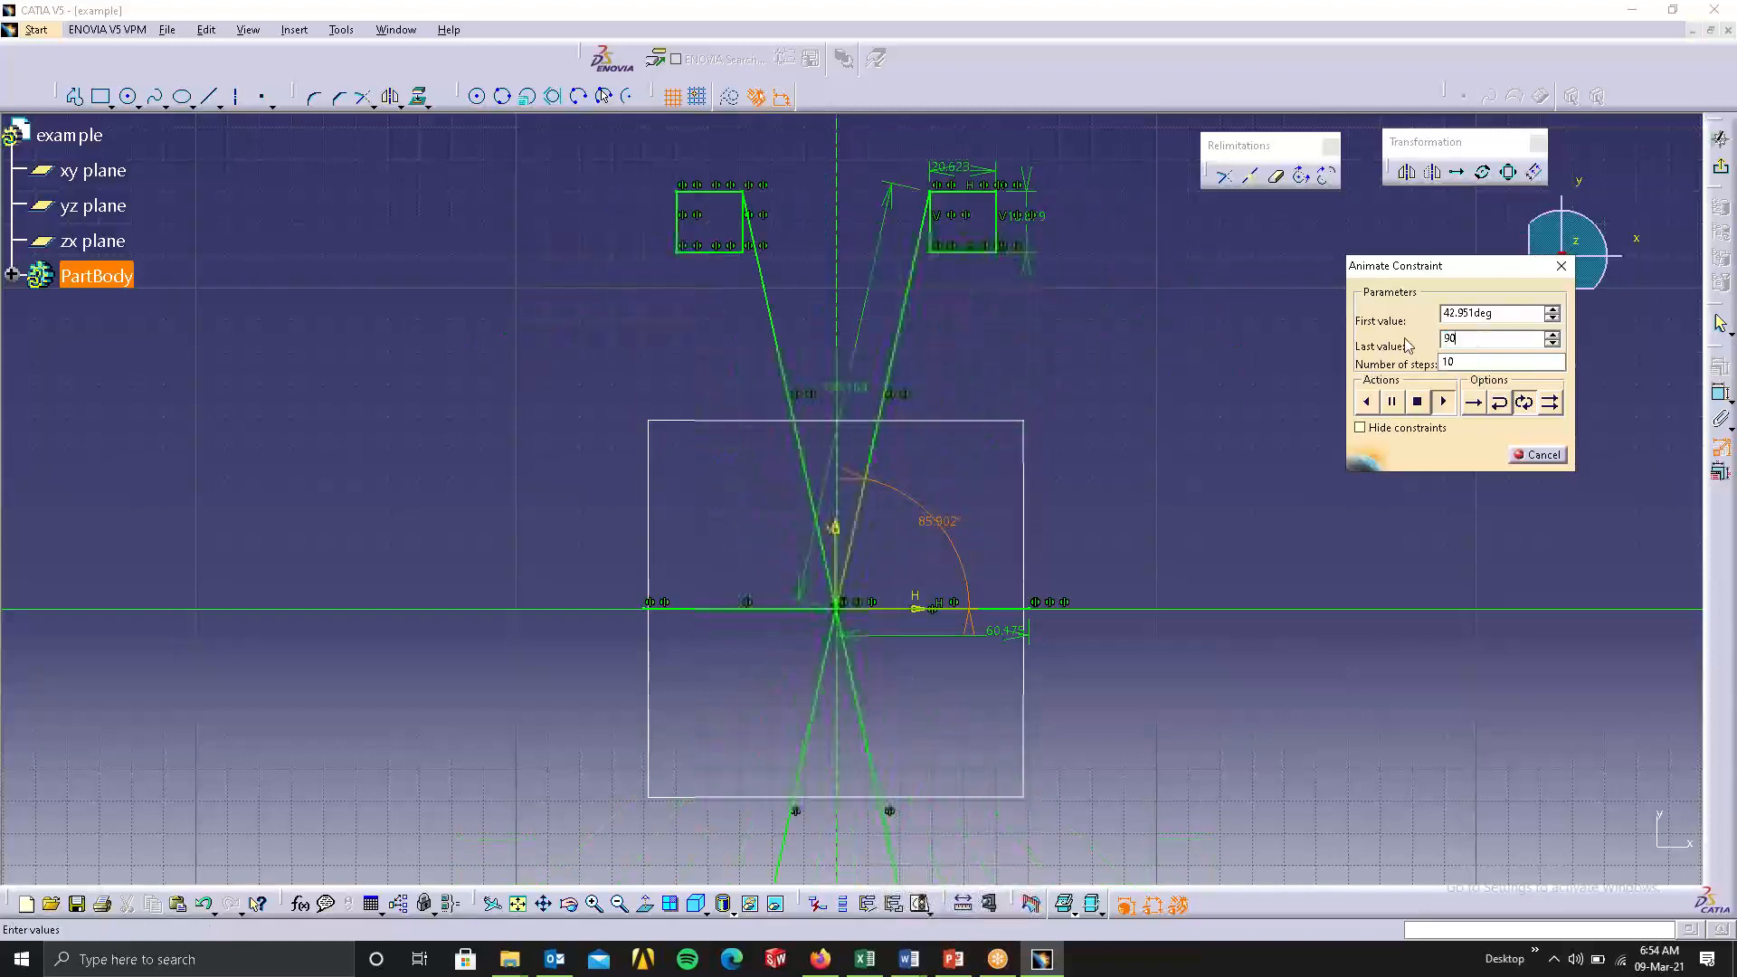
pyautogui.click(1508, 314)
pyautogui.moveTo(1508, 314); pyautogui.dragTo(1449, 356)
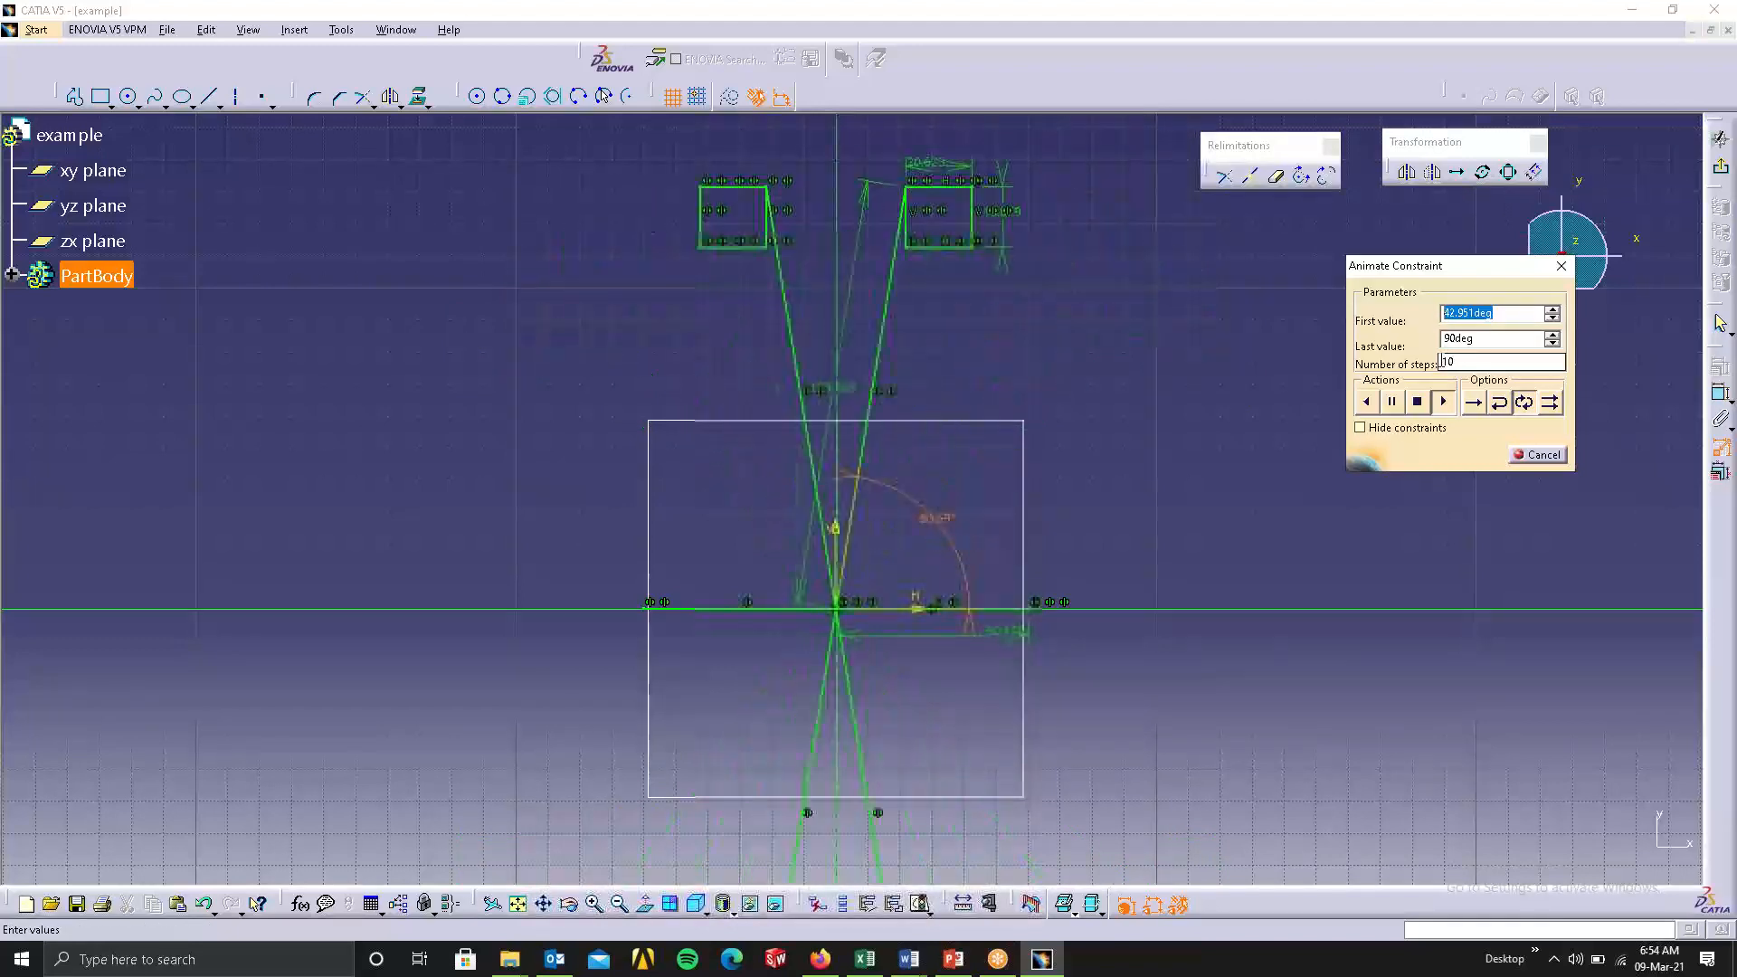
pyautogui.write('5deg')
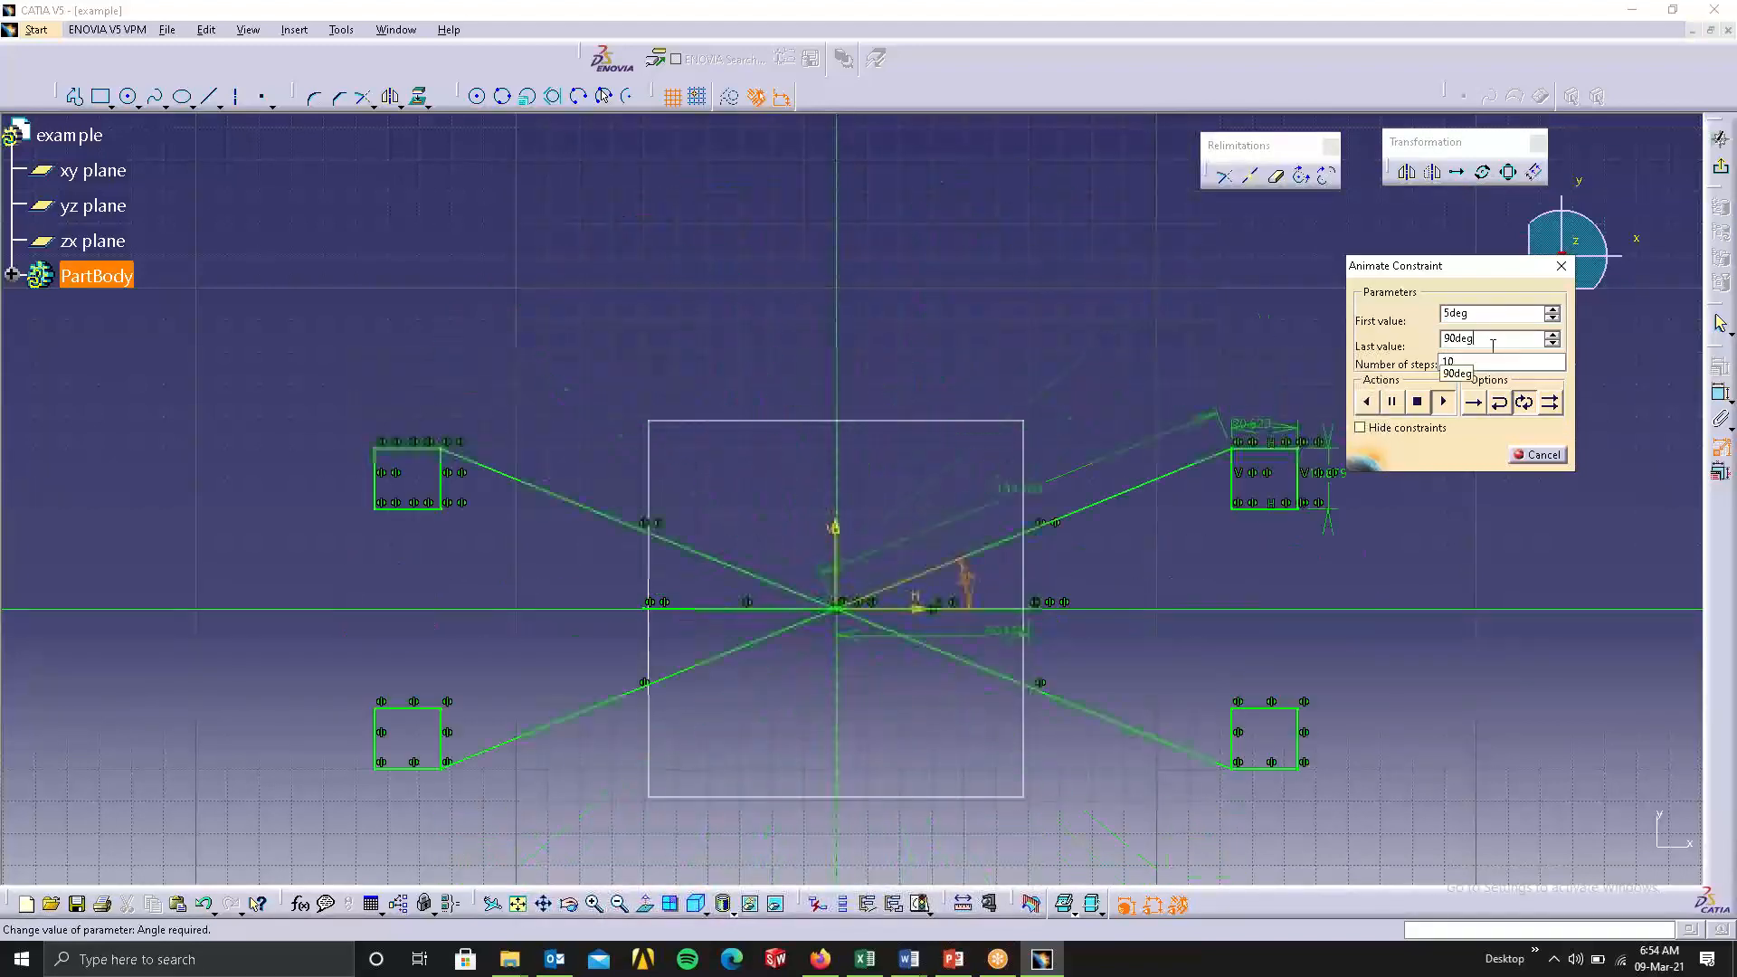
pyautogui.click(1443, 402)
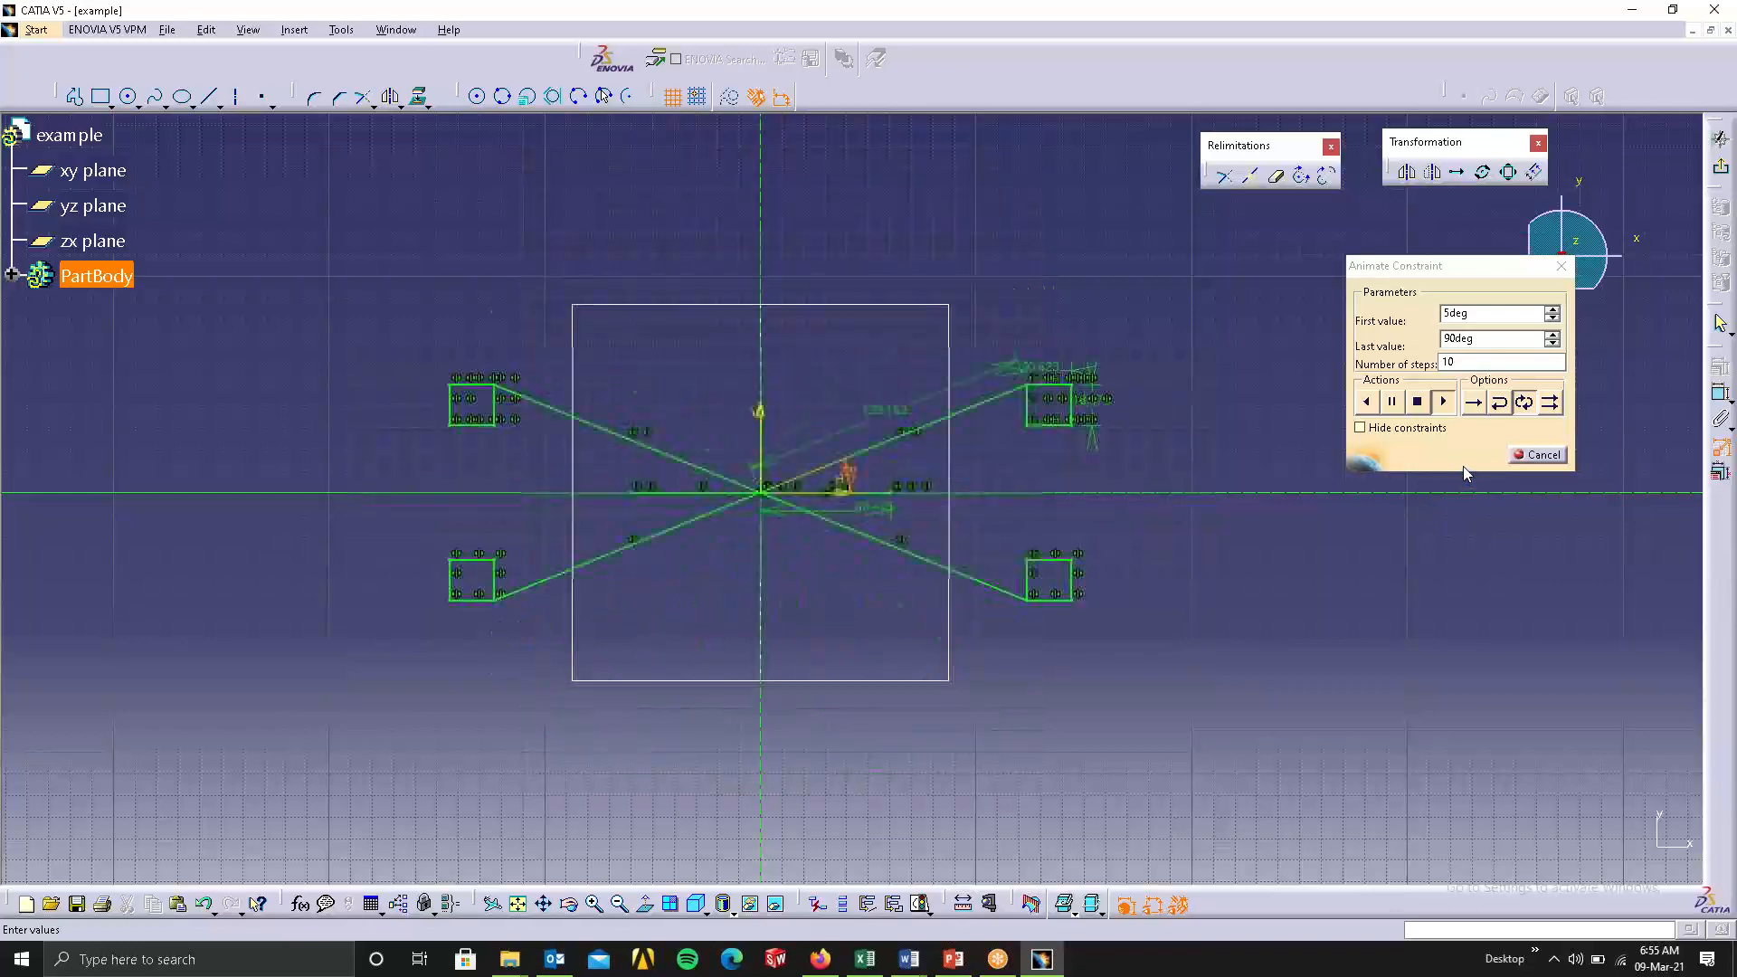
# Set the angle animation's number of steps to 100 and end the constraint animation.
pyautogui.click(1455, 363)
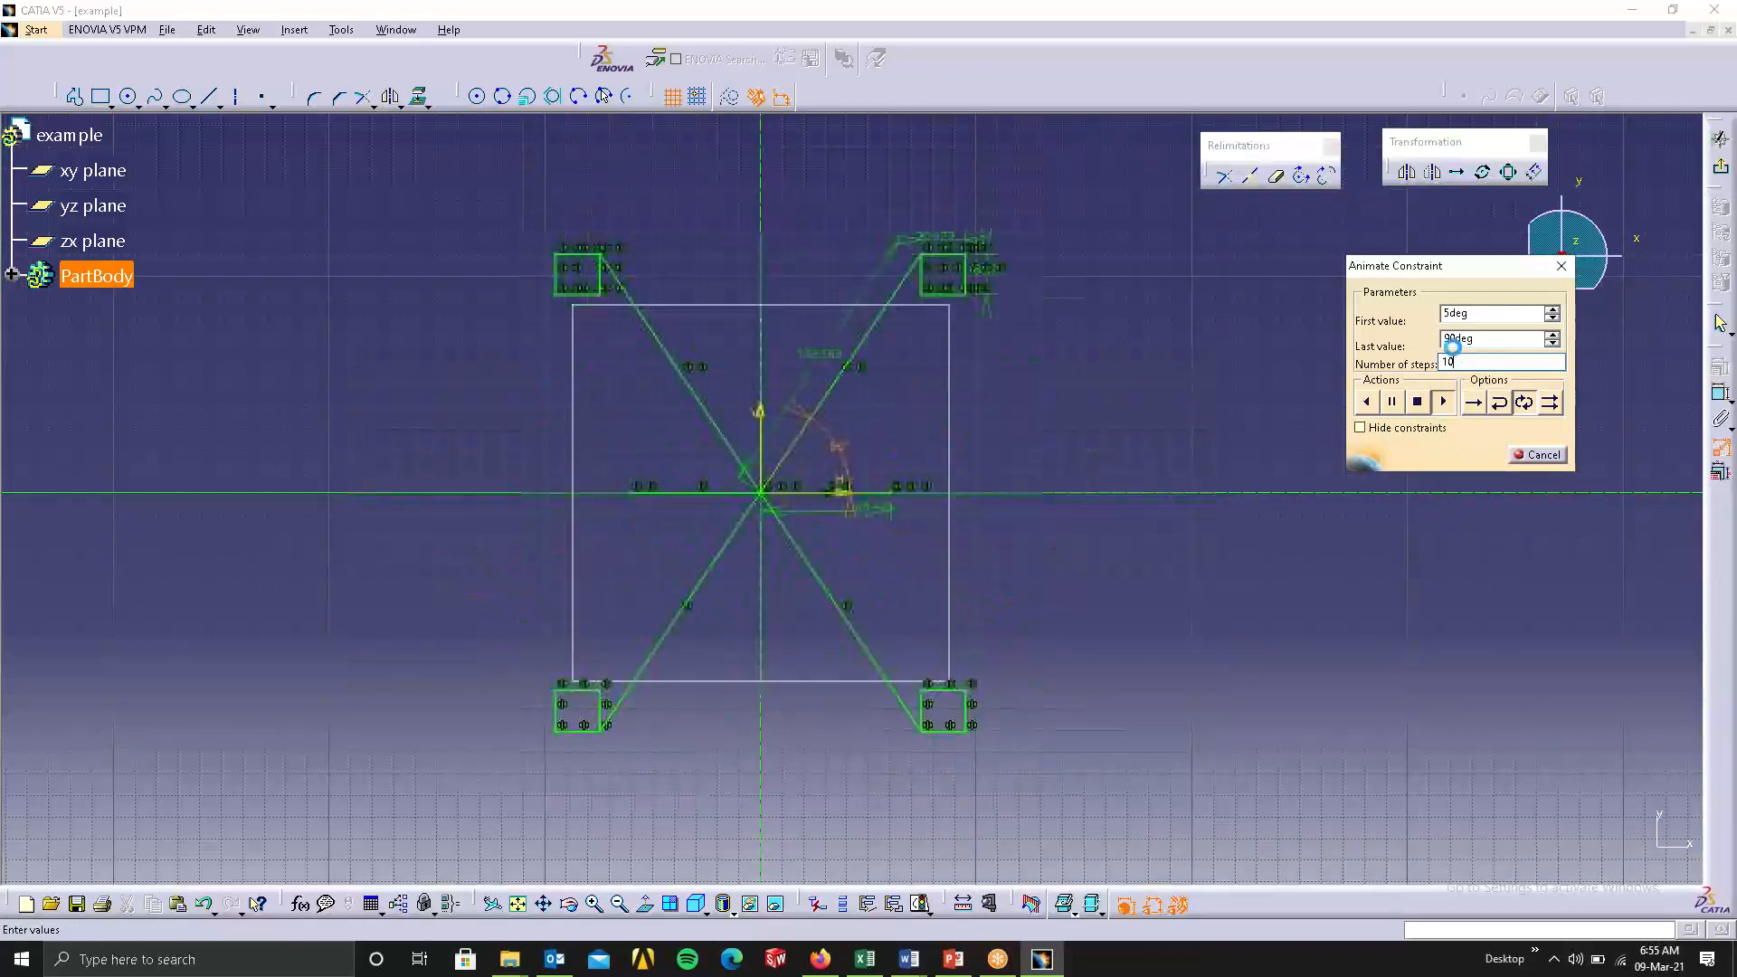
pyautogui.write('0')
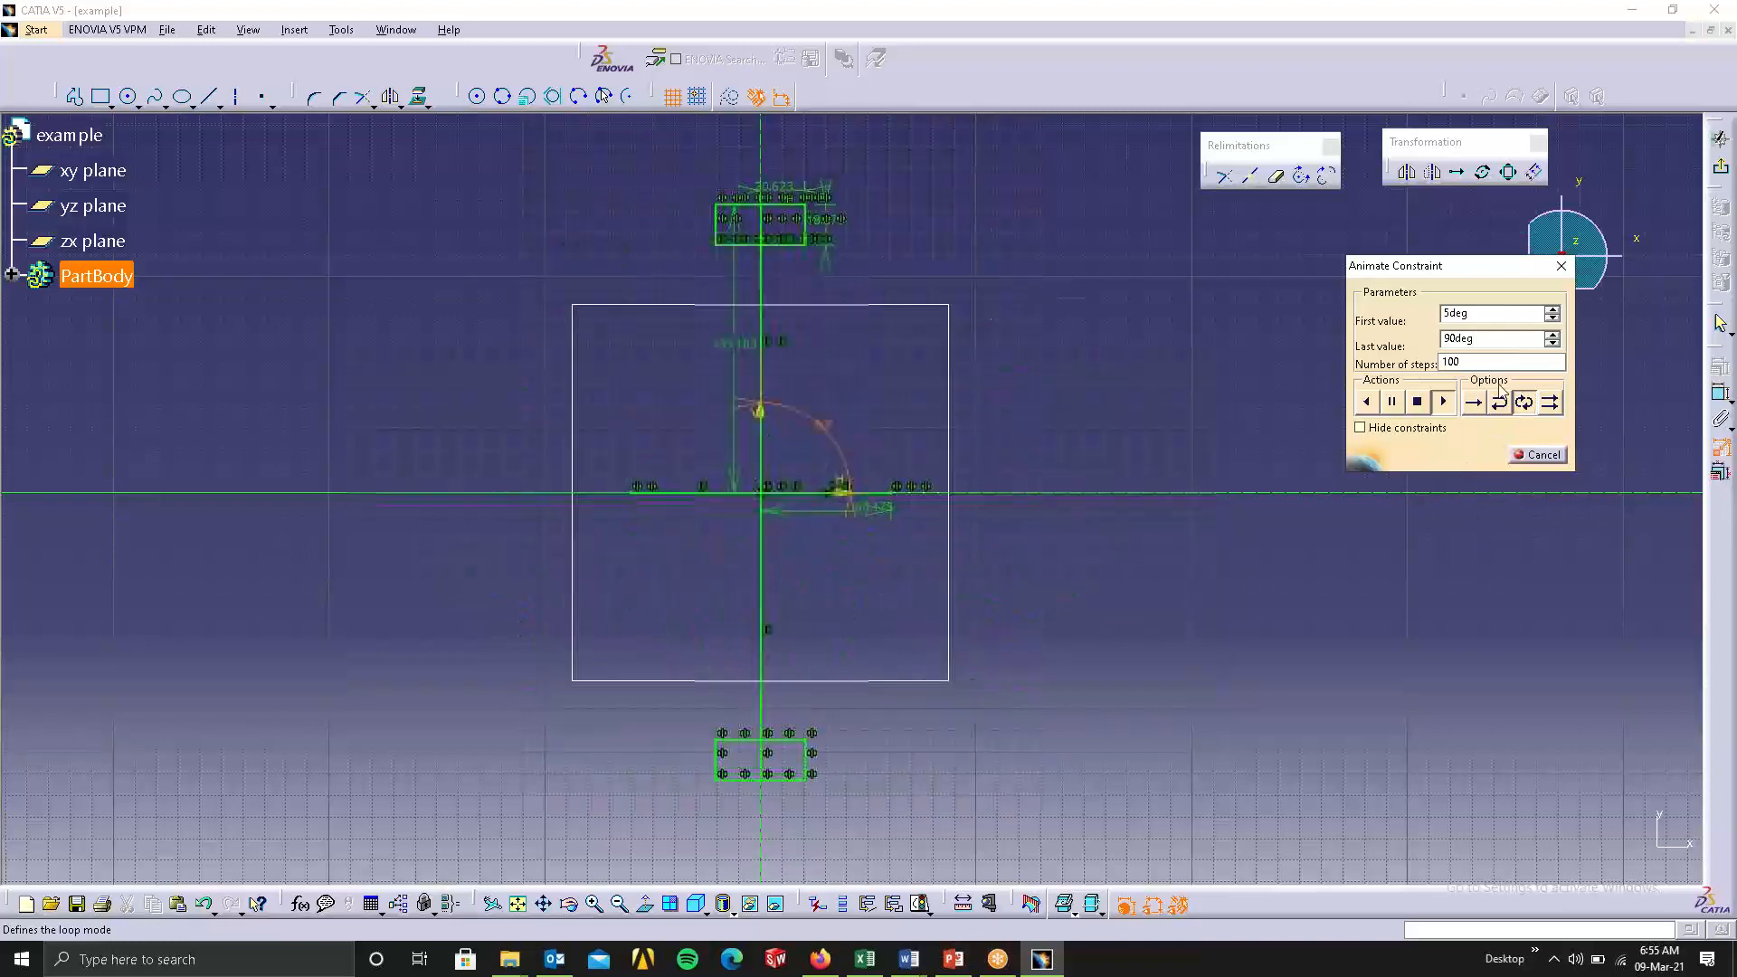
pyautogui.click(1475, 362)
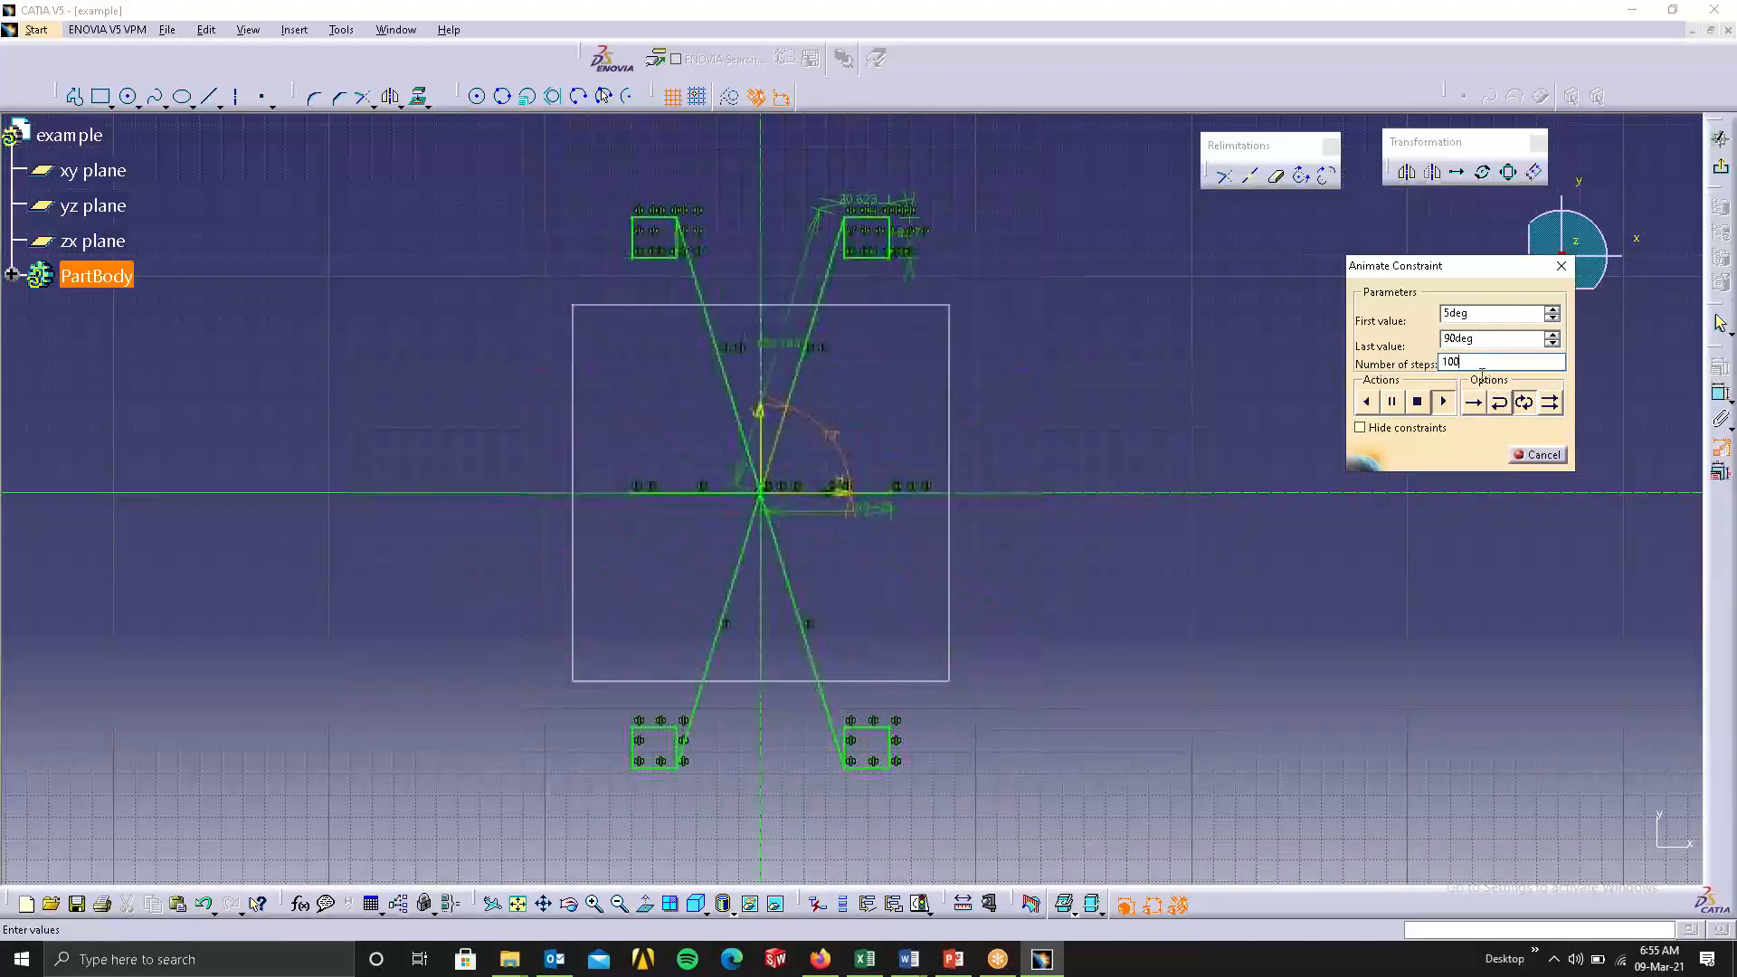
pyautogui.click(1539, 455)
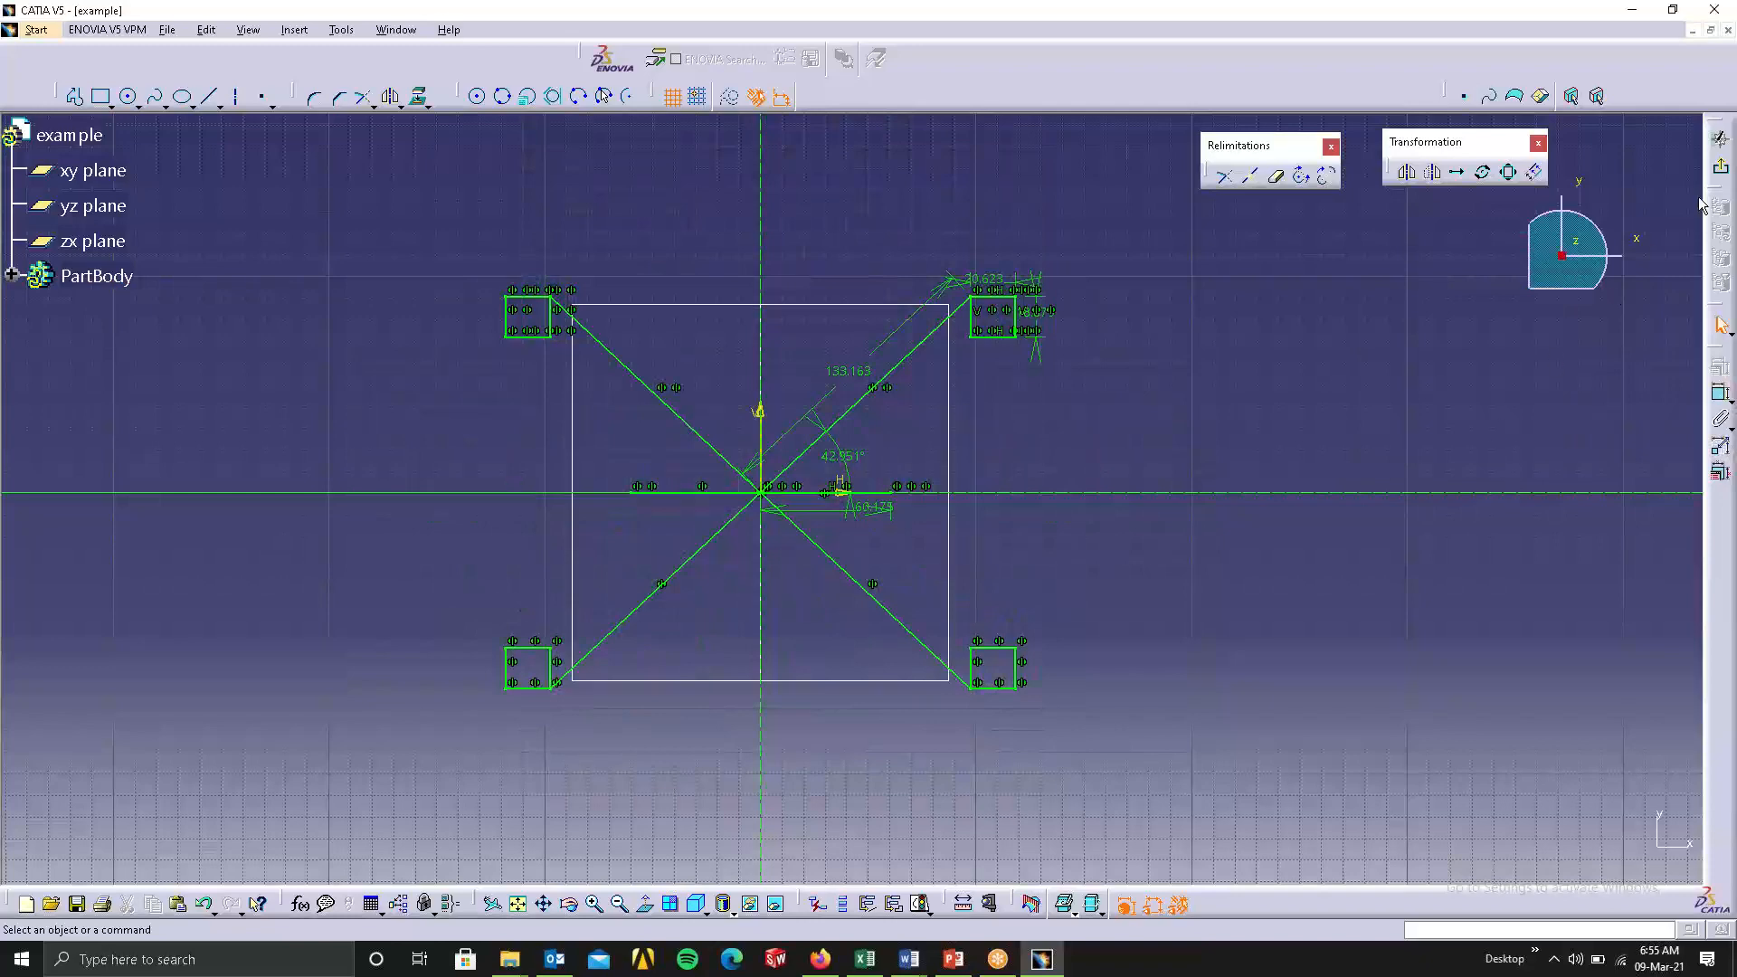
# Delete all of the linkage geometry and its constraints from the sketch.
pyautogui.moveTo(1102, 390); pyautogui.dragTo(1154, 445, button='middle')
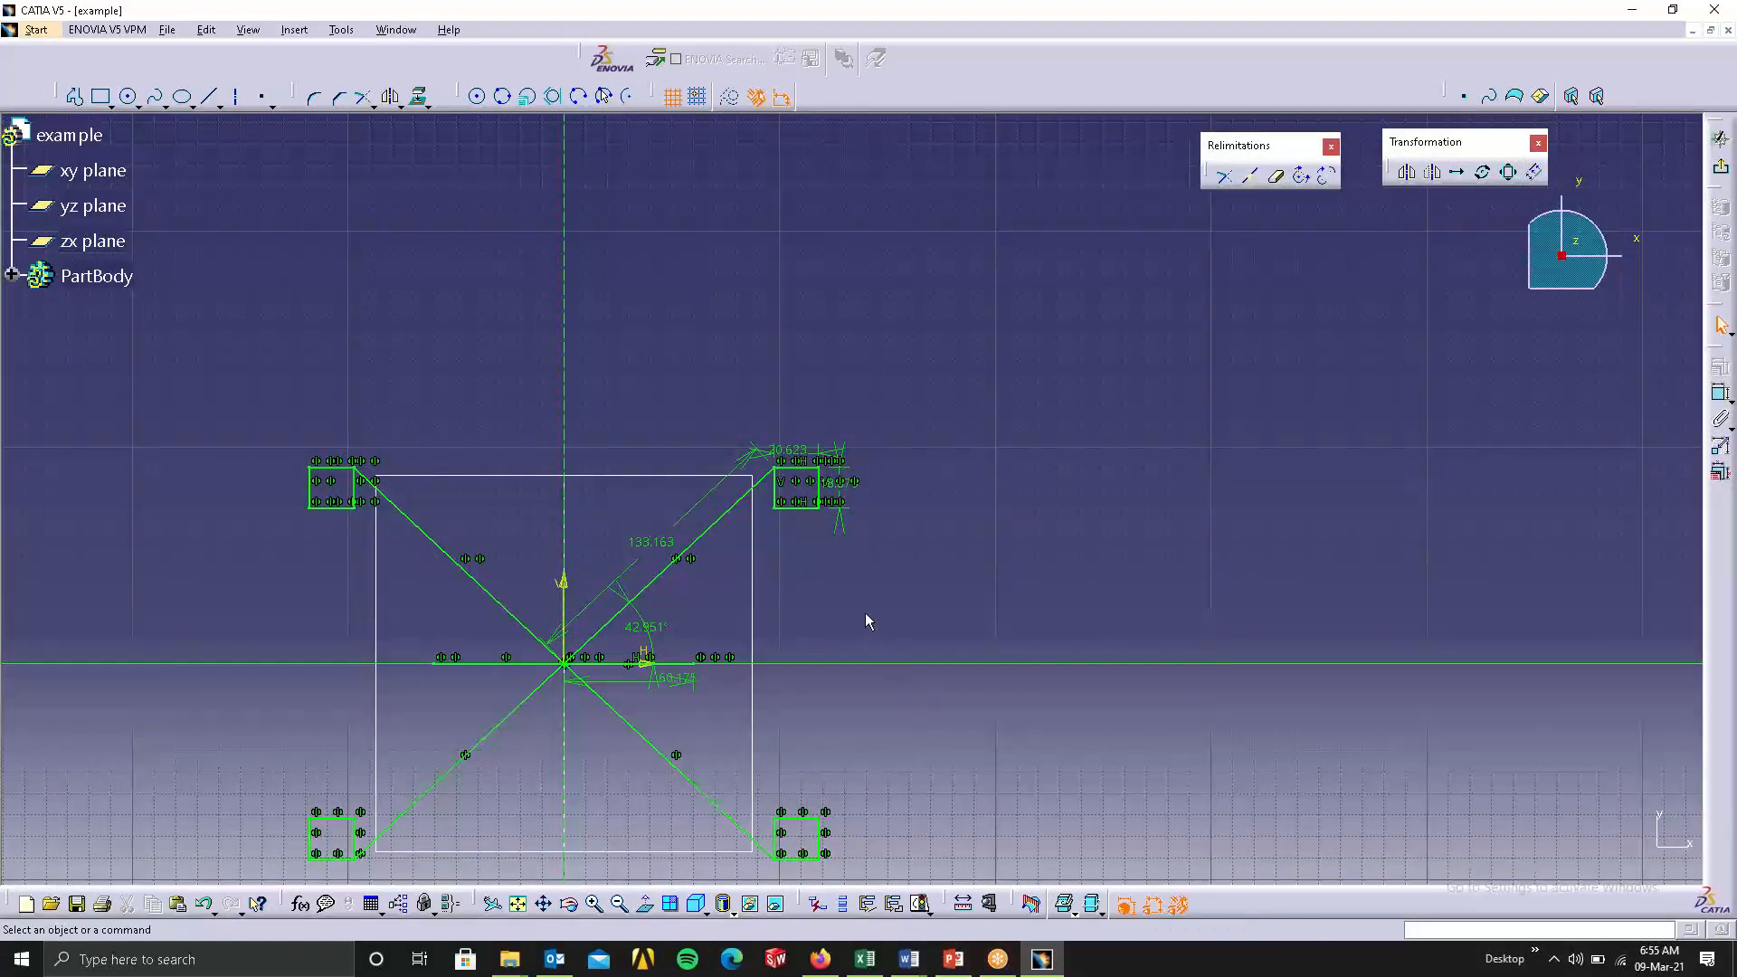
pyautogui.moveTo(865, 612)
pyautogui.mouseDown(button='middle')
pyautogui.moveTo(815, 520)
pyautogui.moveTo(891, 469)
pyautogui.mouseUp(button='middle')
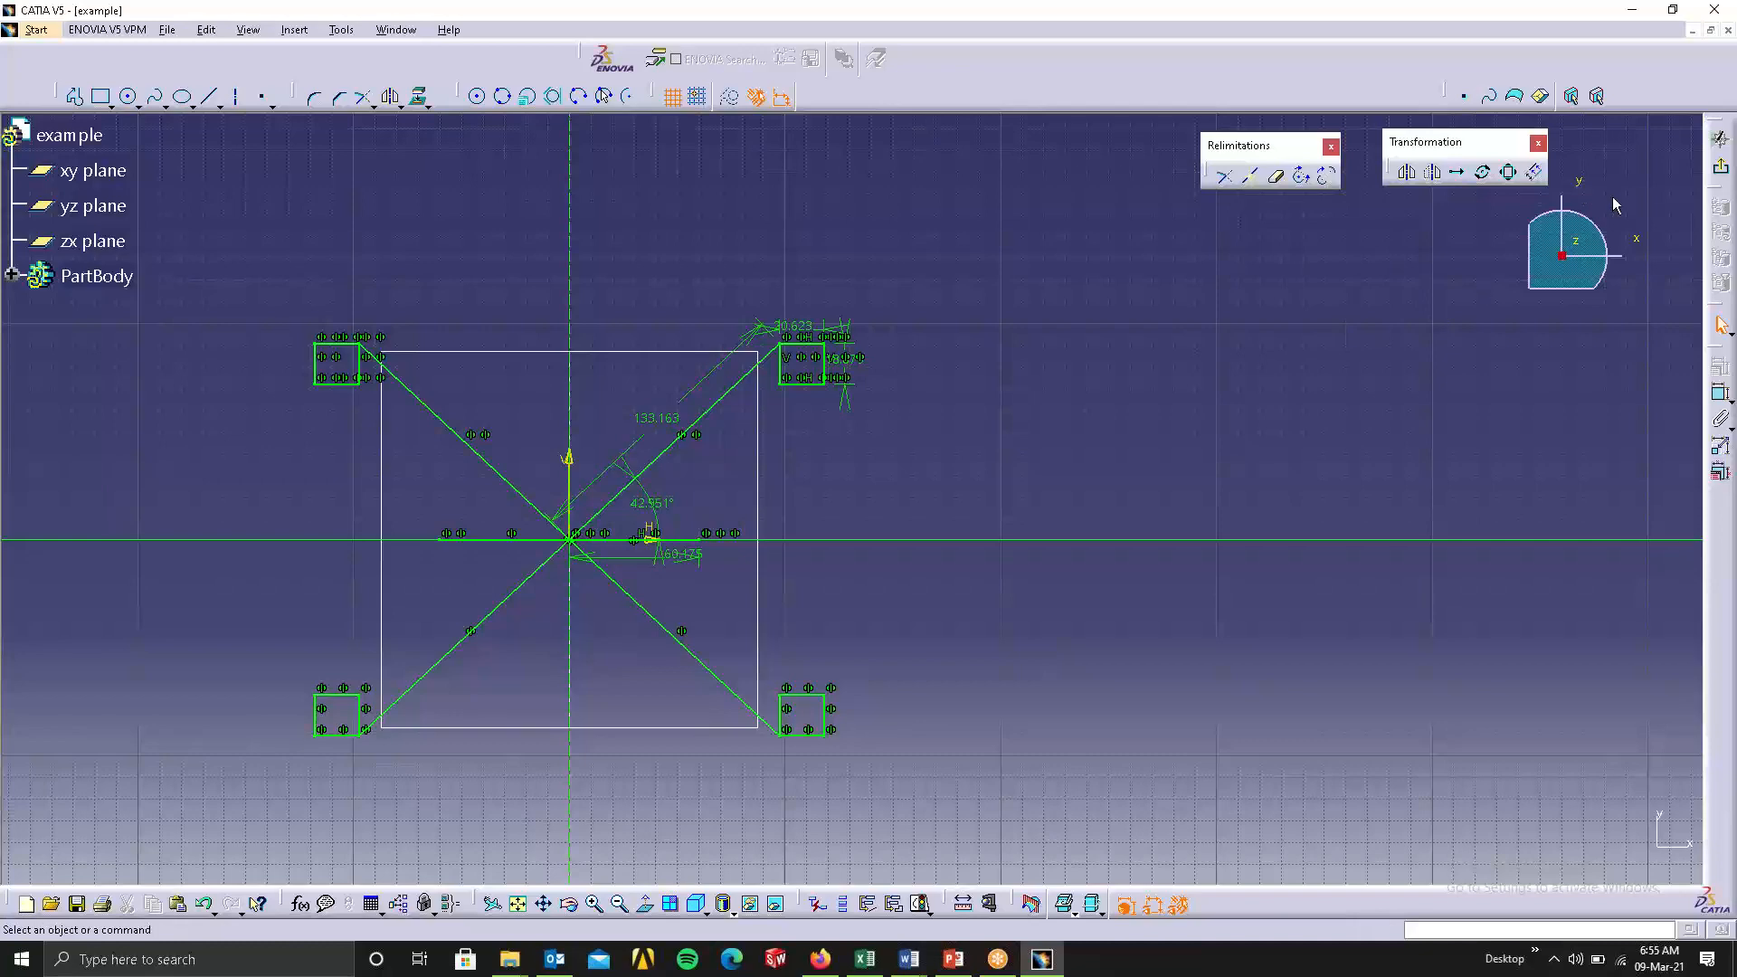
pyautogui.moveTo(1067, 414); pyautogui.dragTo(1280, 369, button='middle')
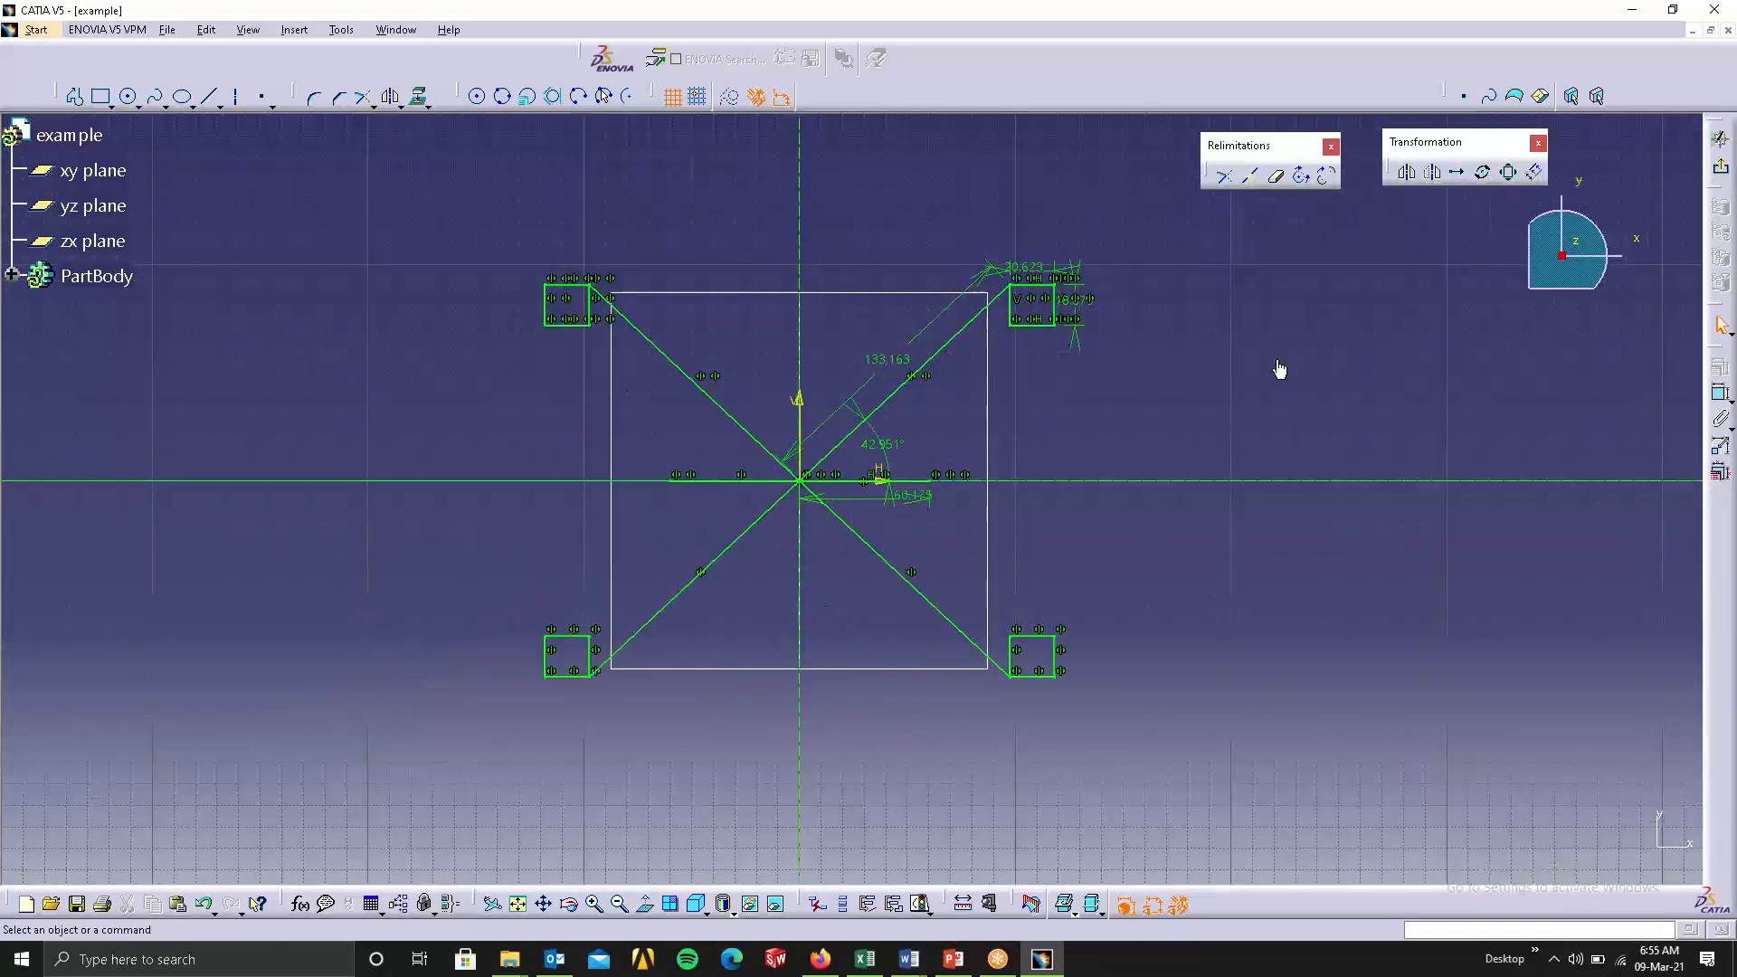
pyautogui.moveTo(340, 256)
pyautogui.mouseDown()
pyautogui.moveTo(1023, 655)
pyautogui.moveTo(1143, 782)
pyautogui.mouseUp()
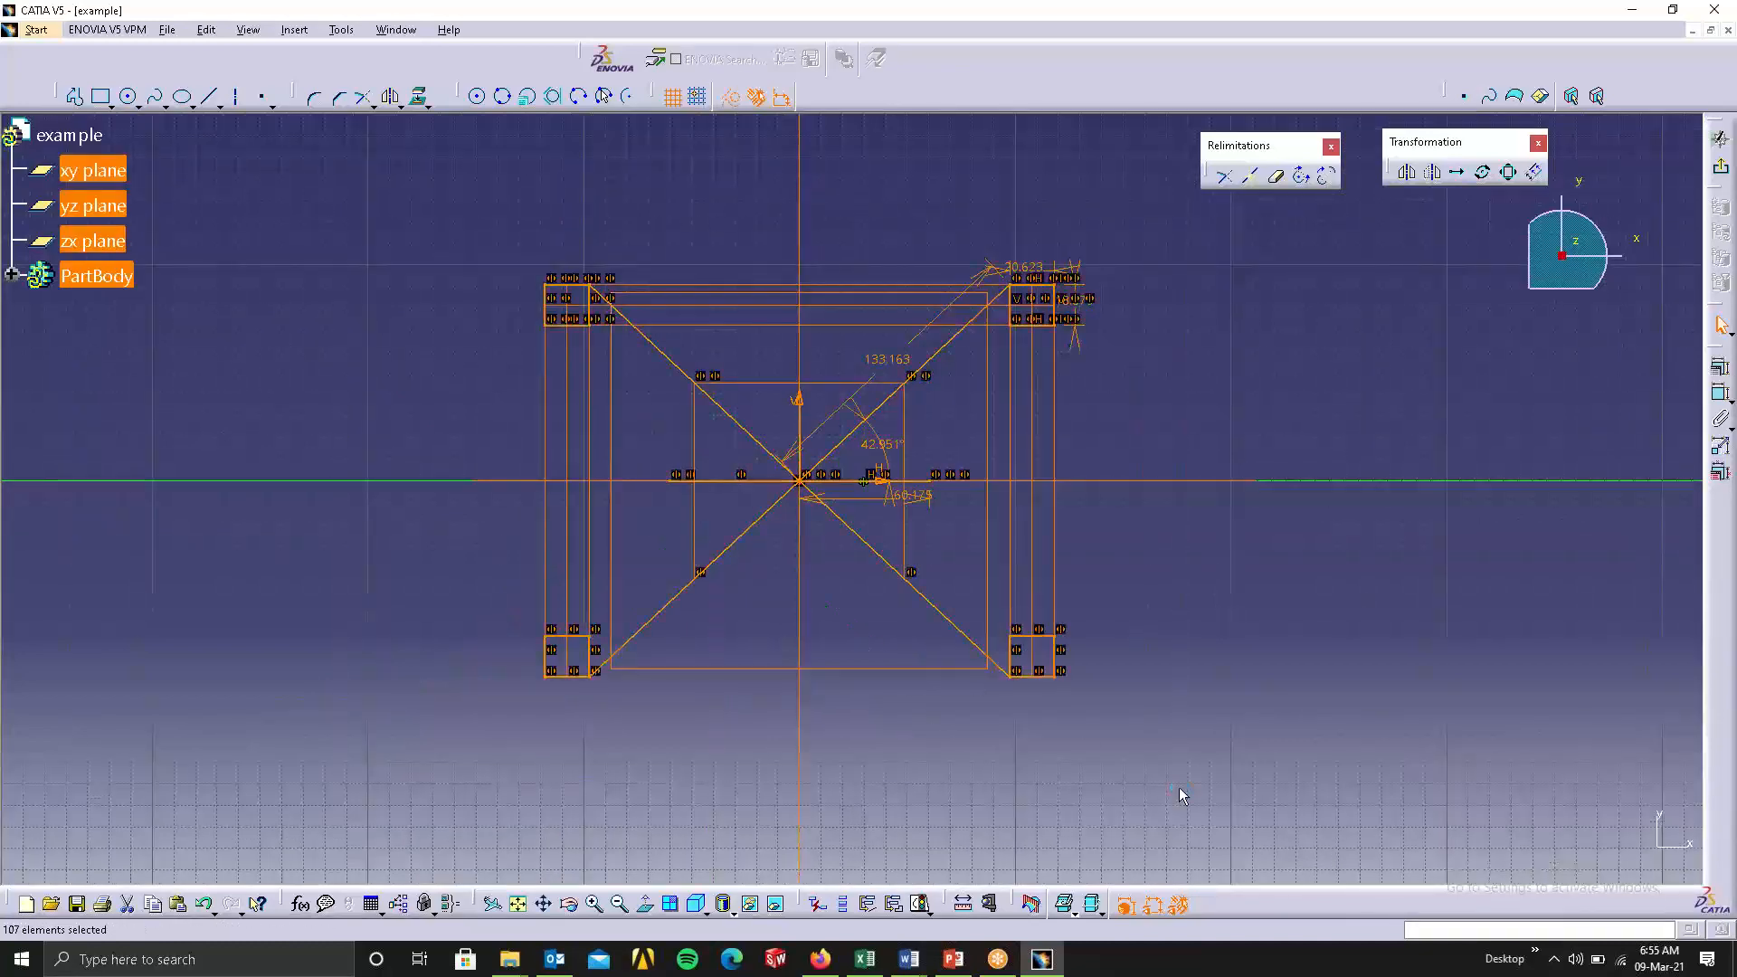
pyautogui.press('Delete')
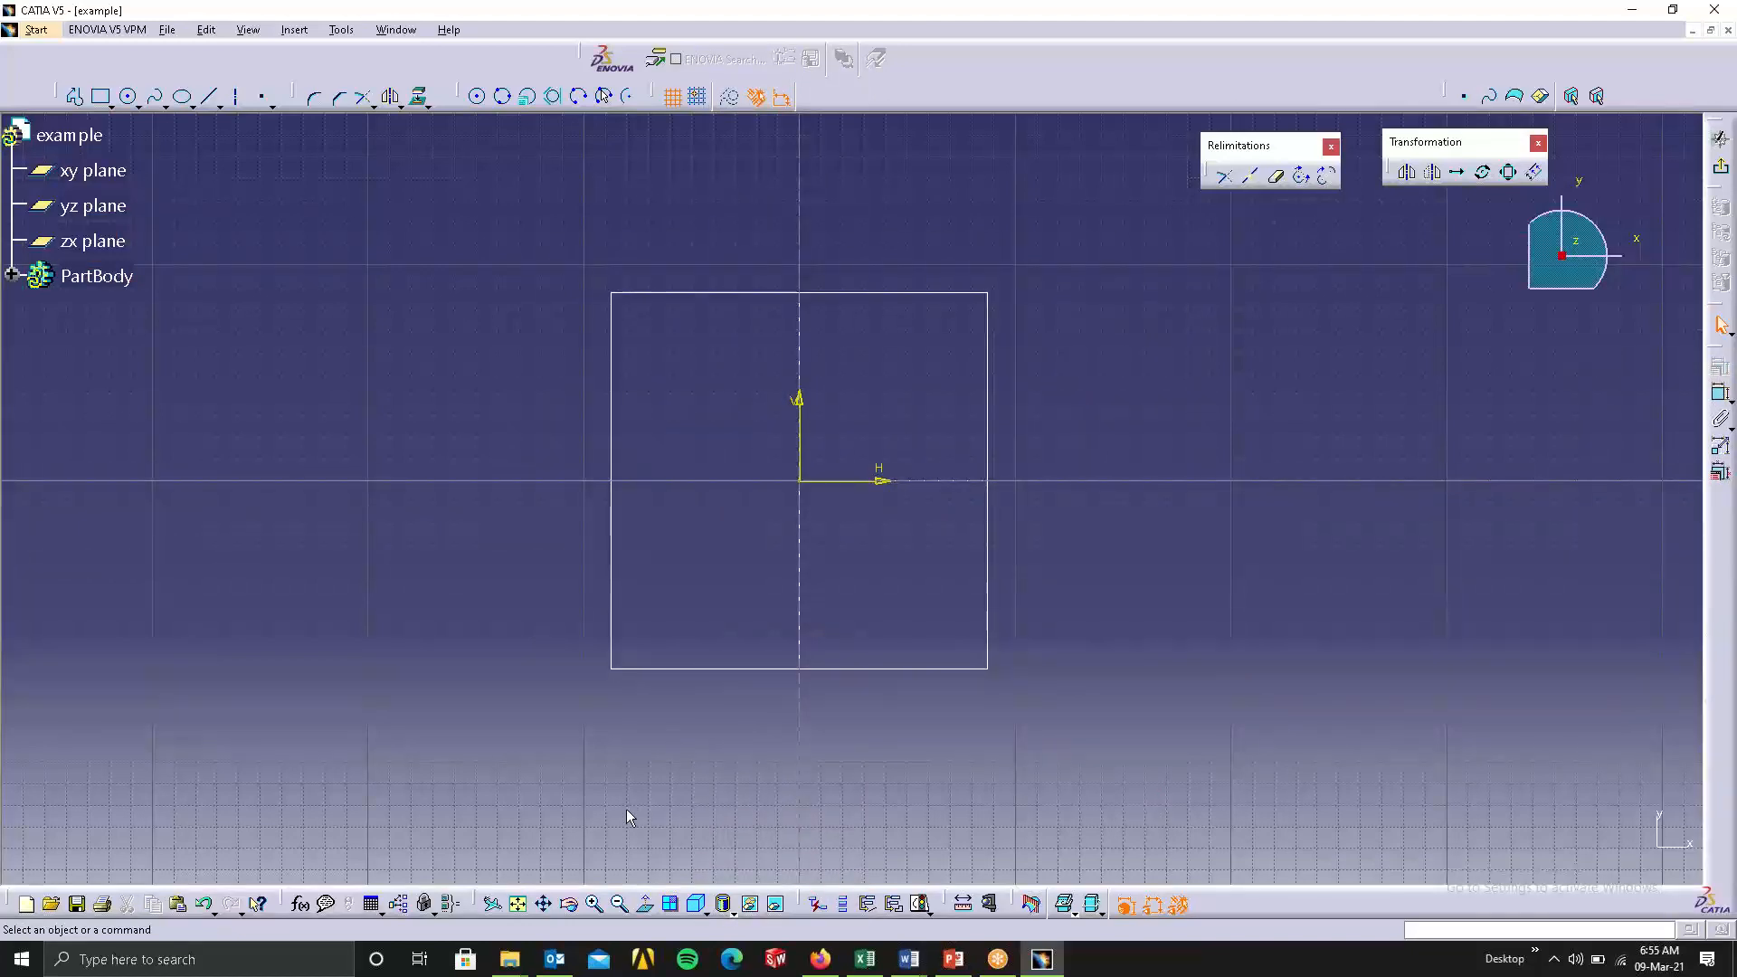
pyautogui.click(510, 959)
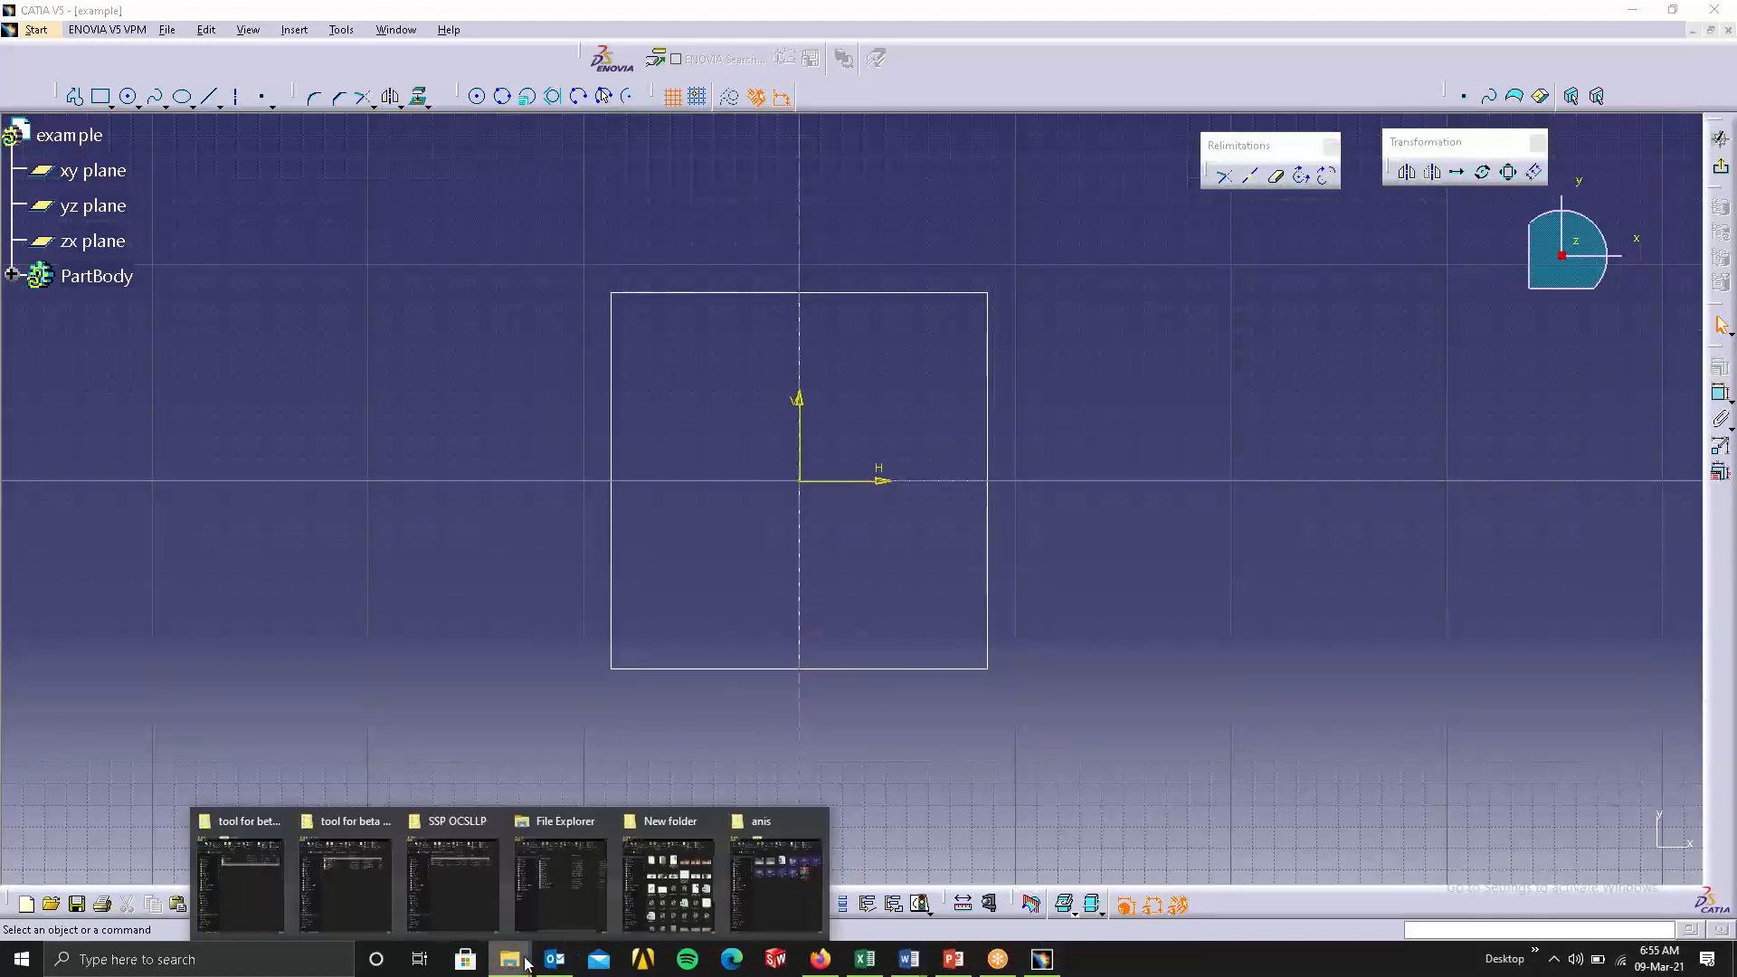
pyautogui.click(782, 873)
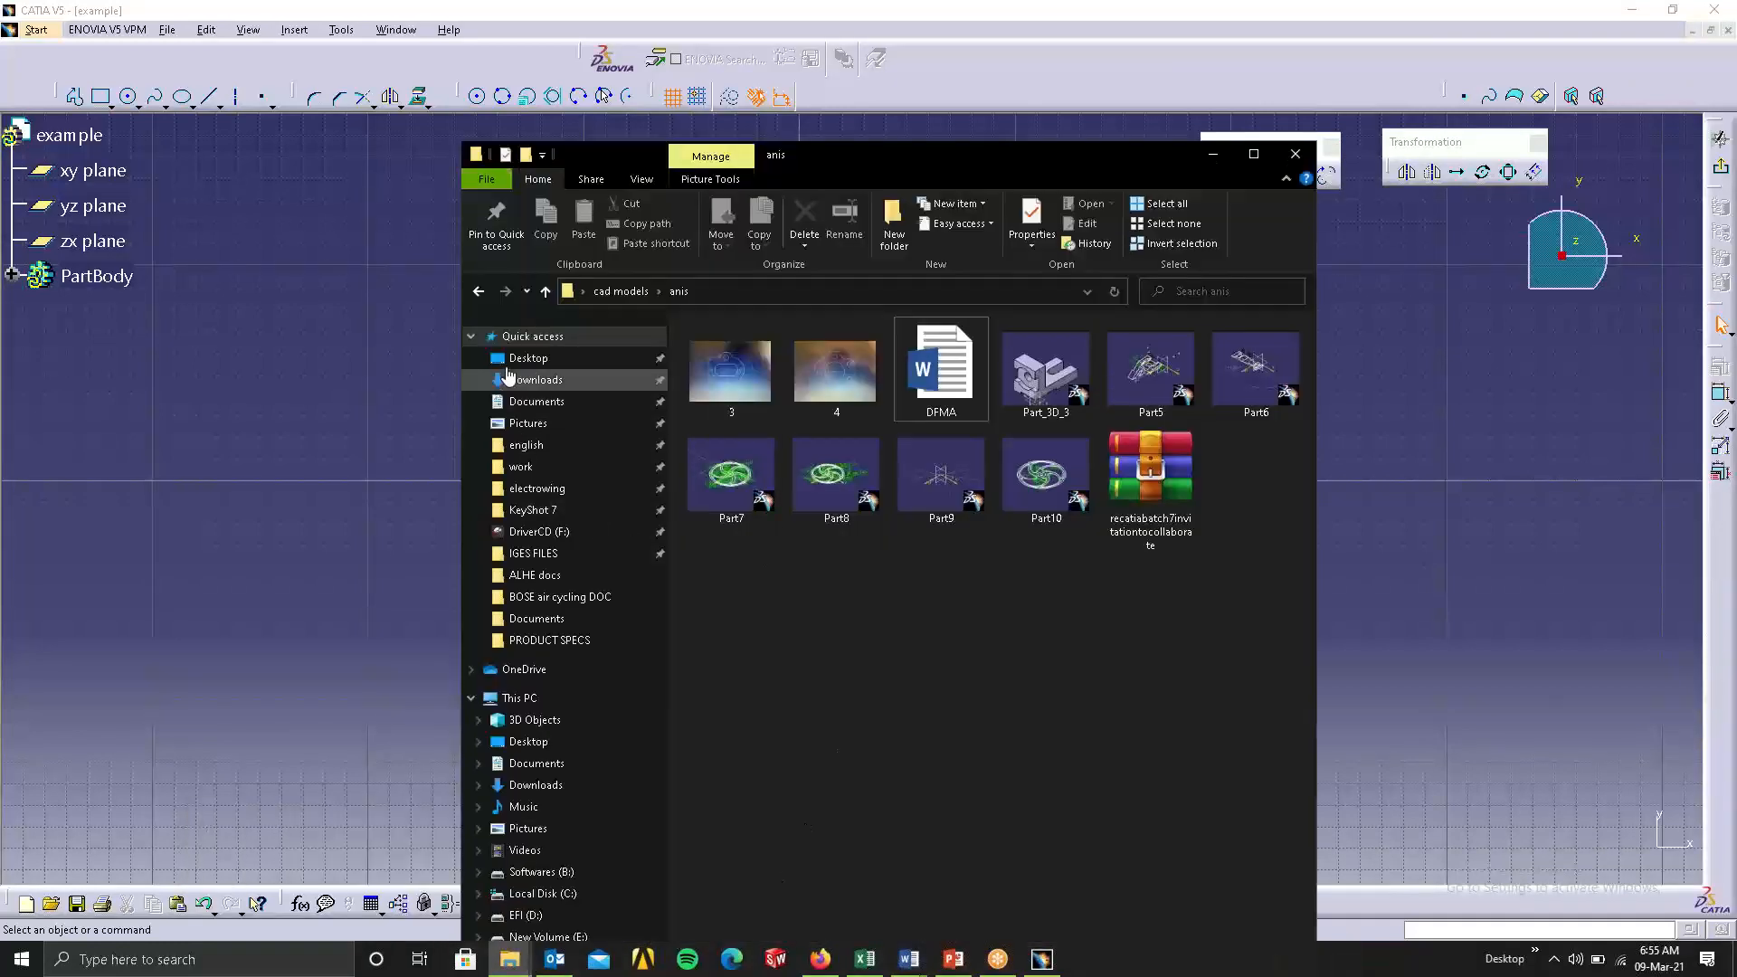
pyautogui.click(485, 294)
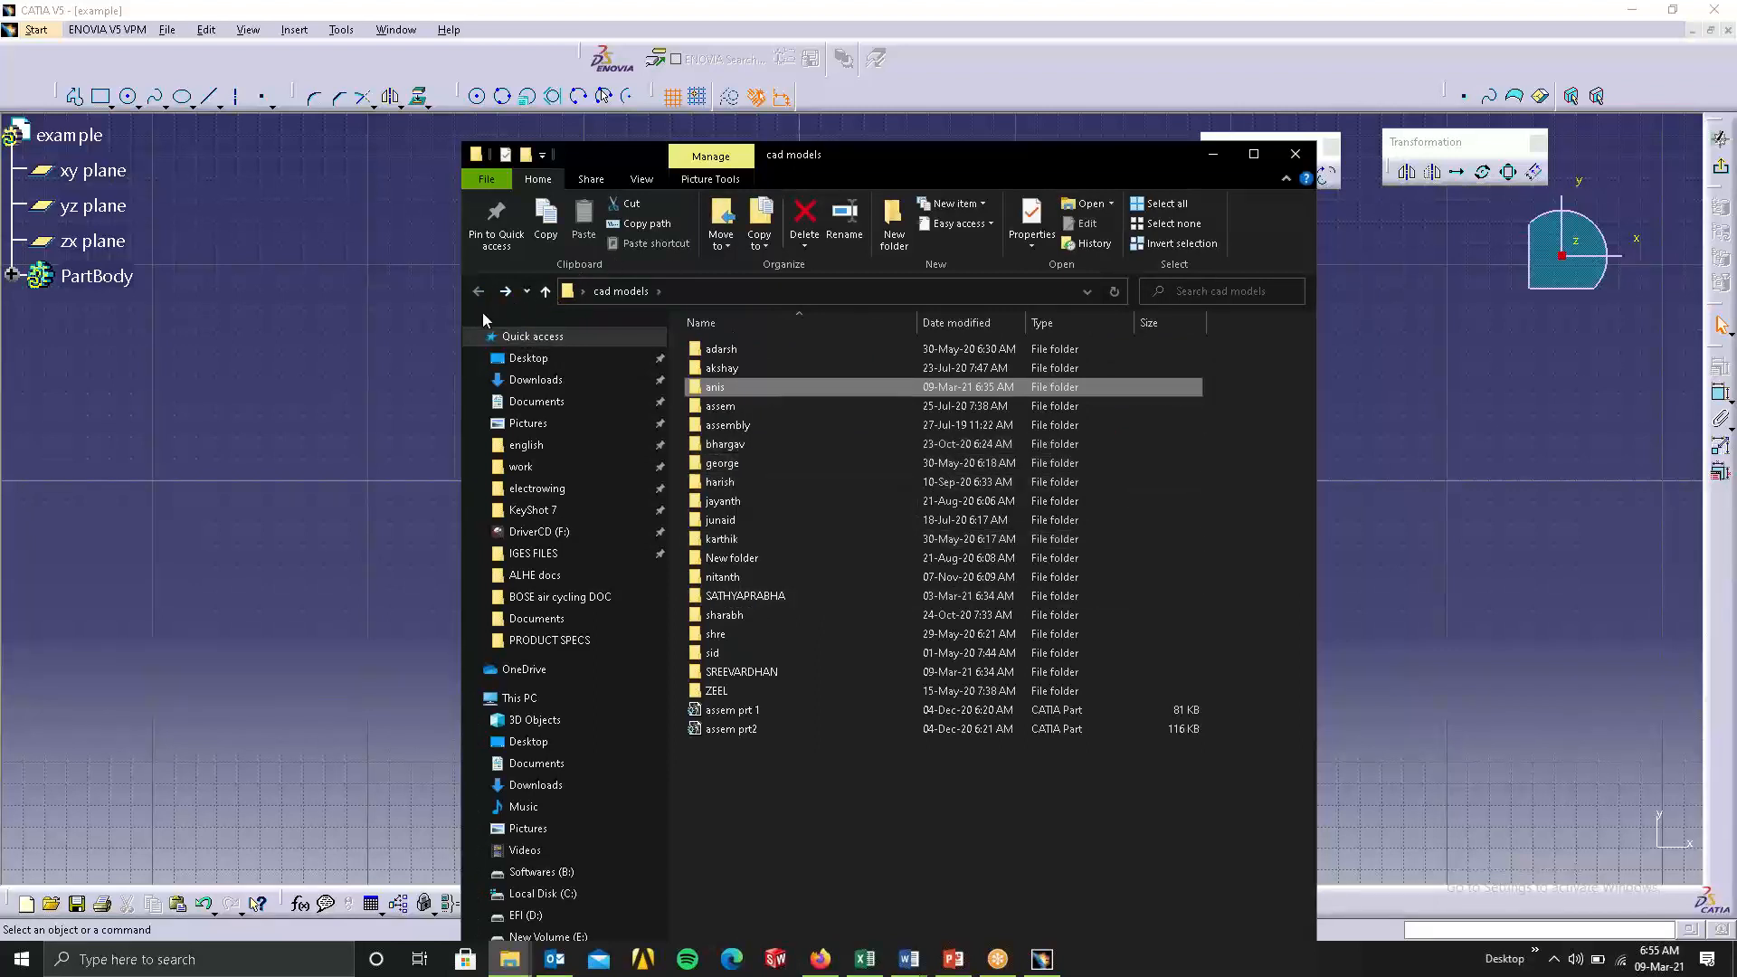
pyautogui.click(1295, 153)
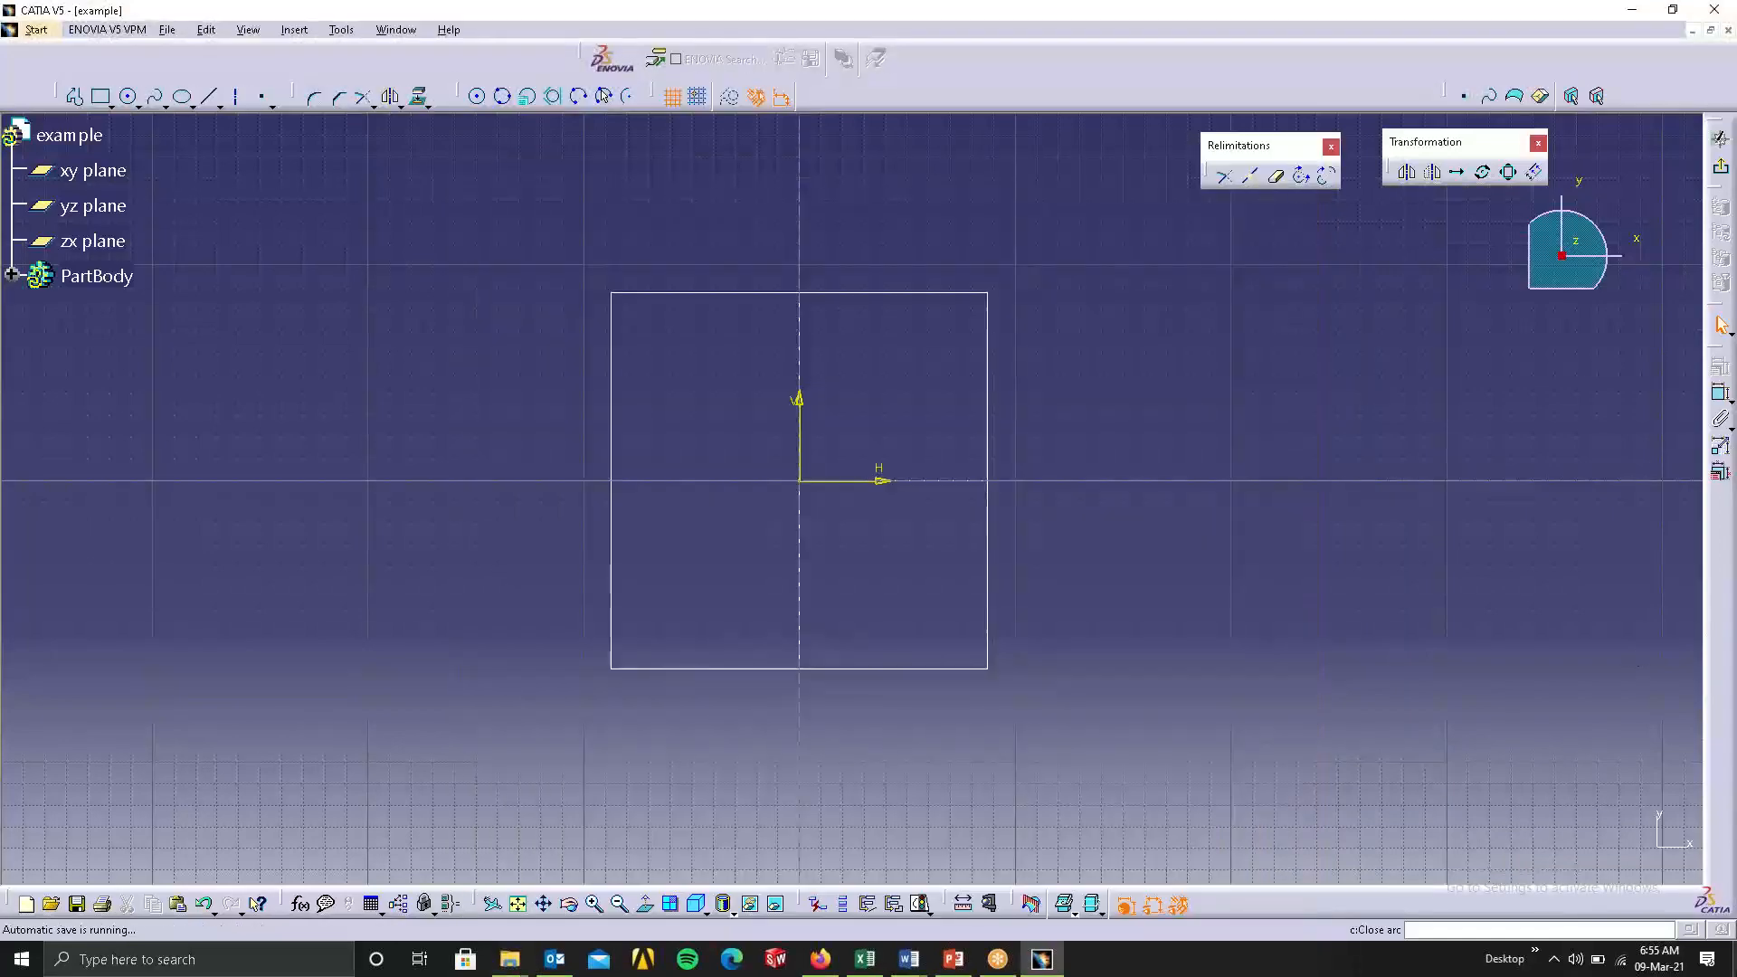
# Switch to the desktop, refresh it and open the 2d folder inside New folder.
pyautogui.click(1730, 967)
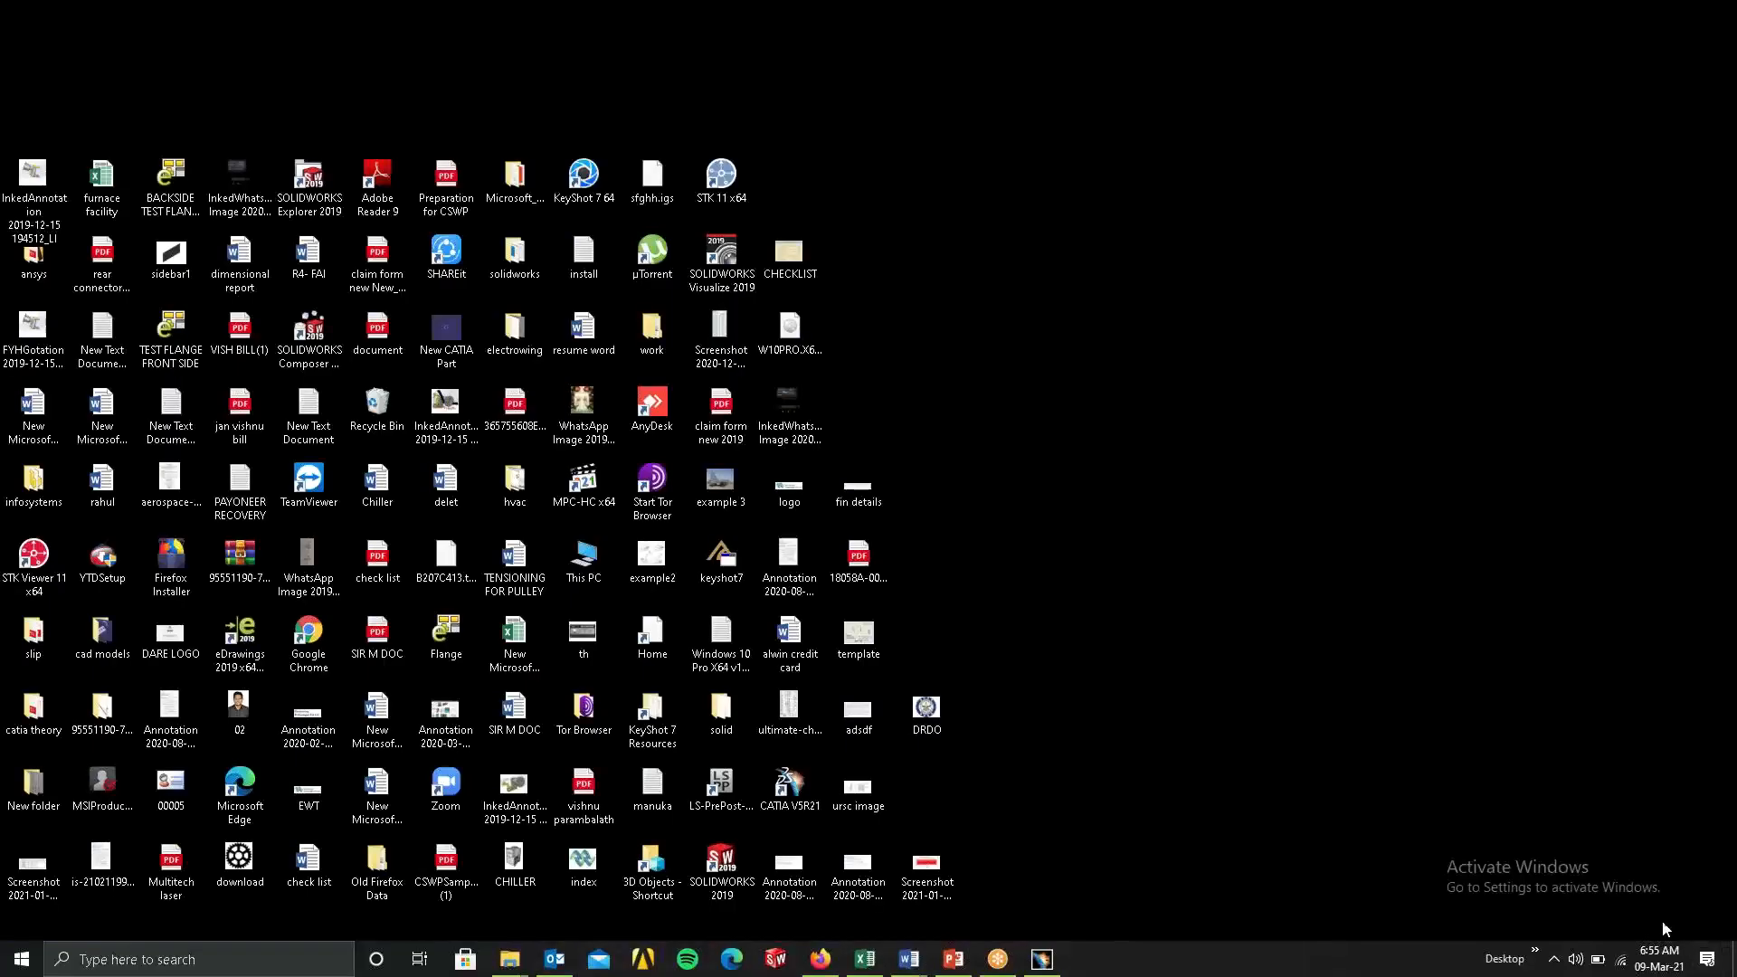
pyautogui.rightClick(1180, 485)
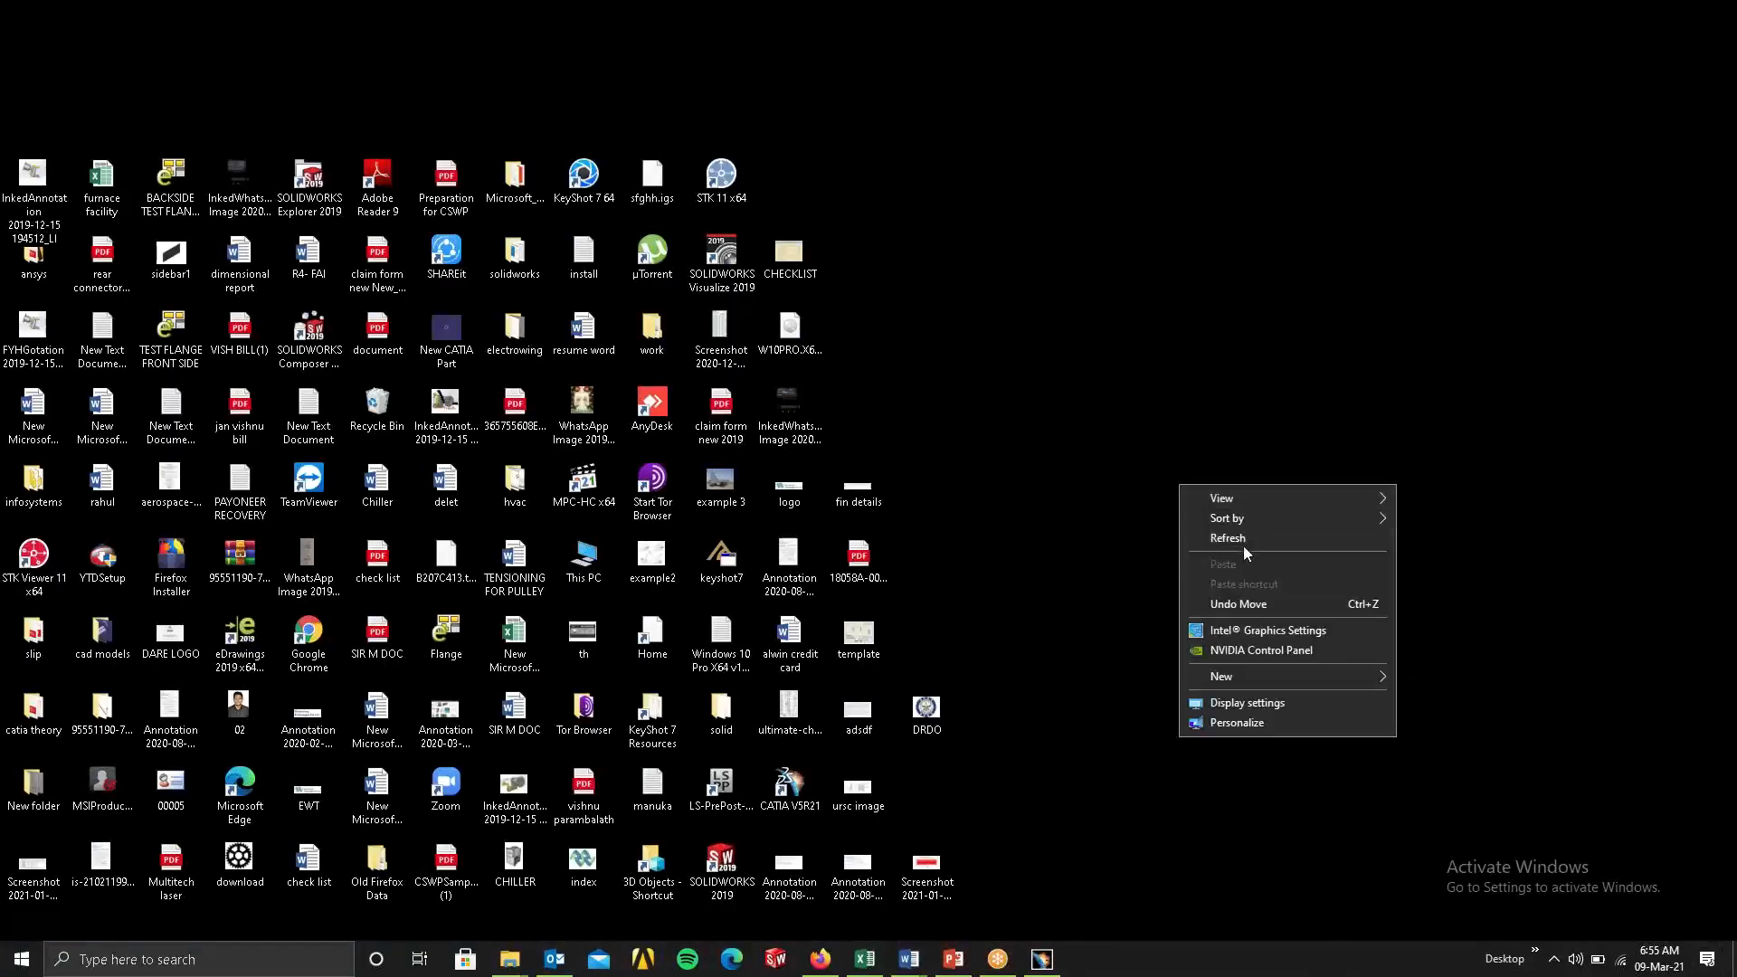
pyautogui.click(1243, 546)
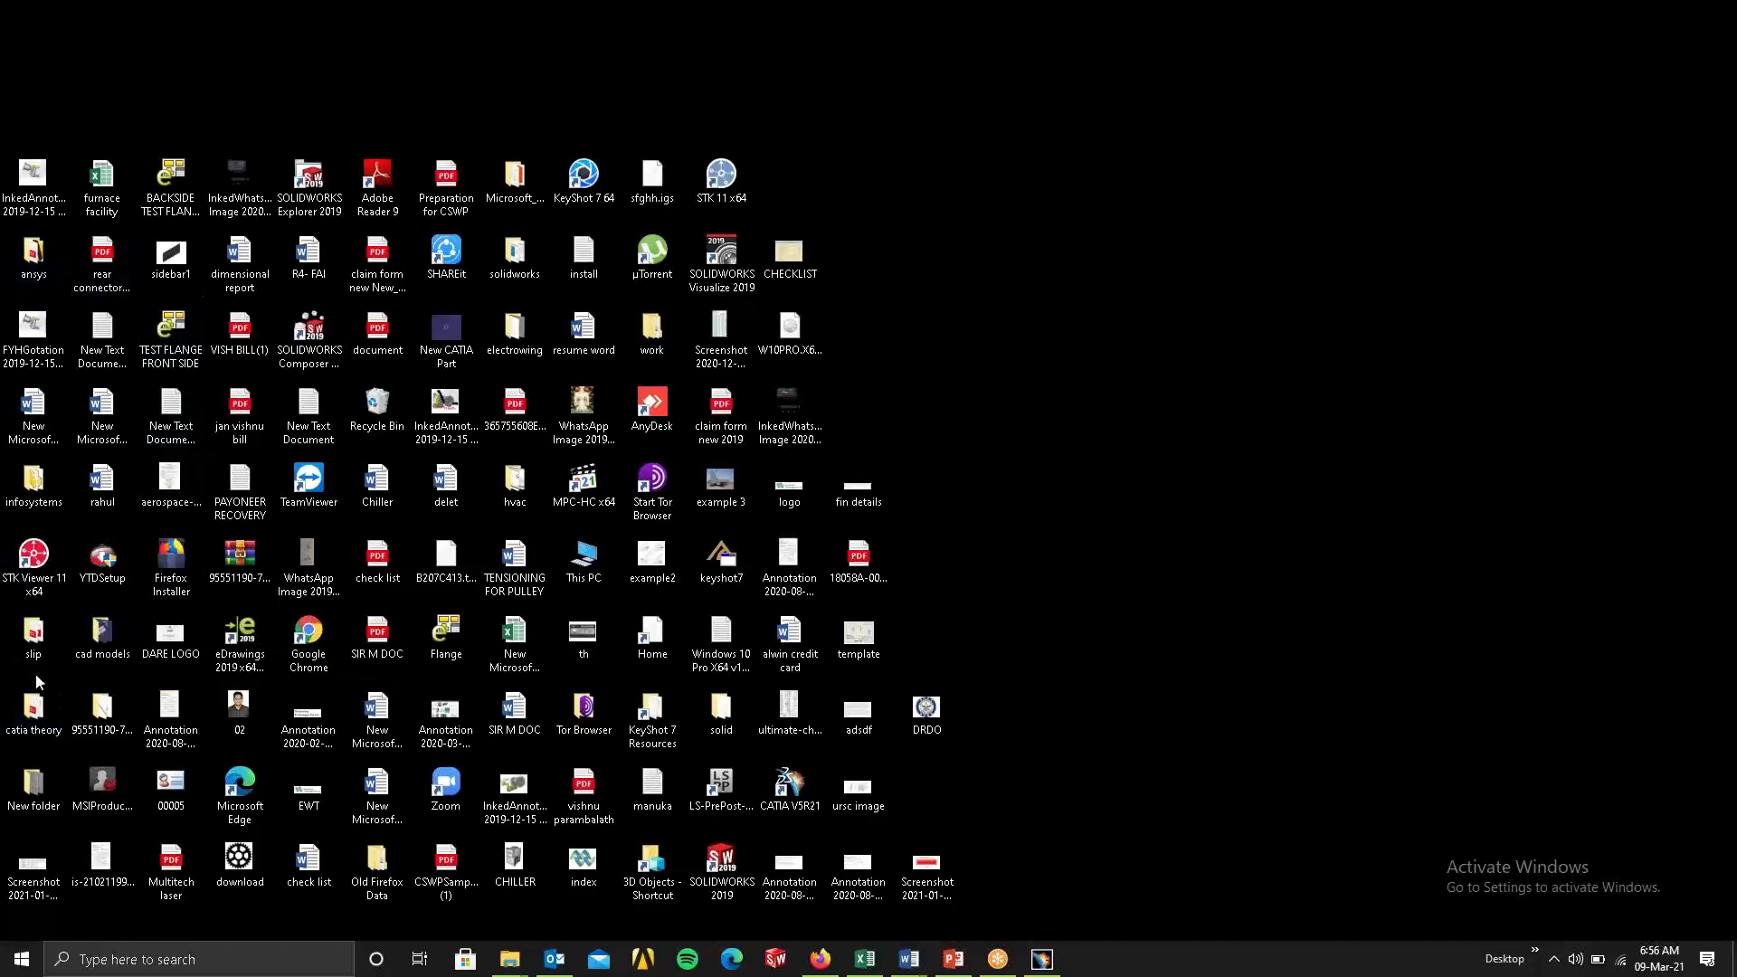
pyautogui.doubleClick(36, 787)
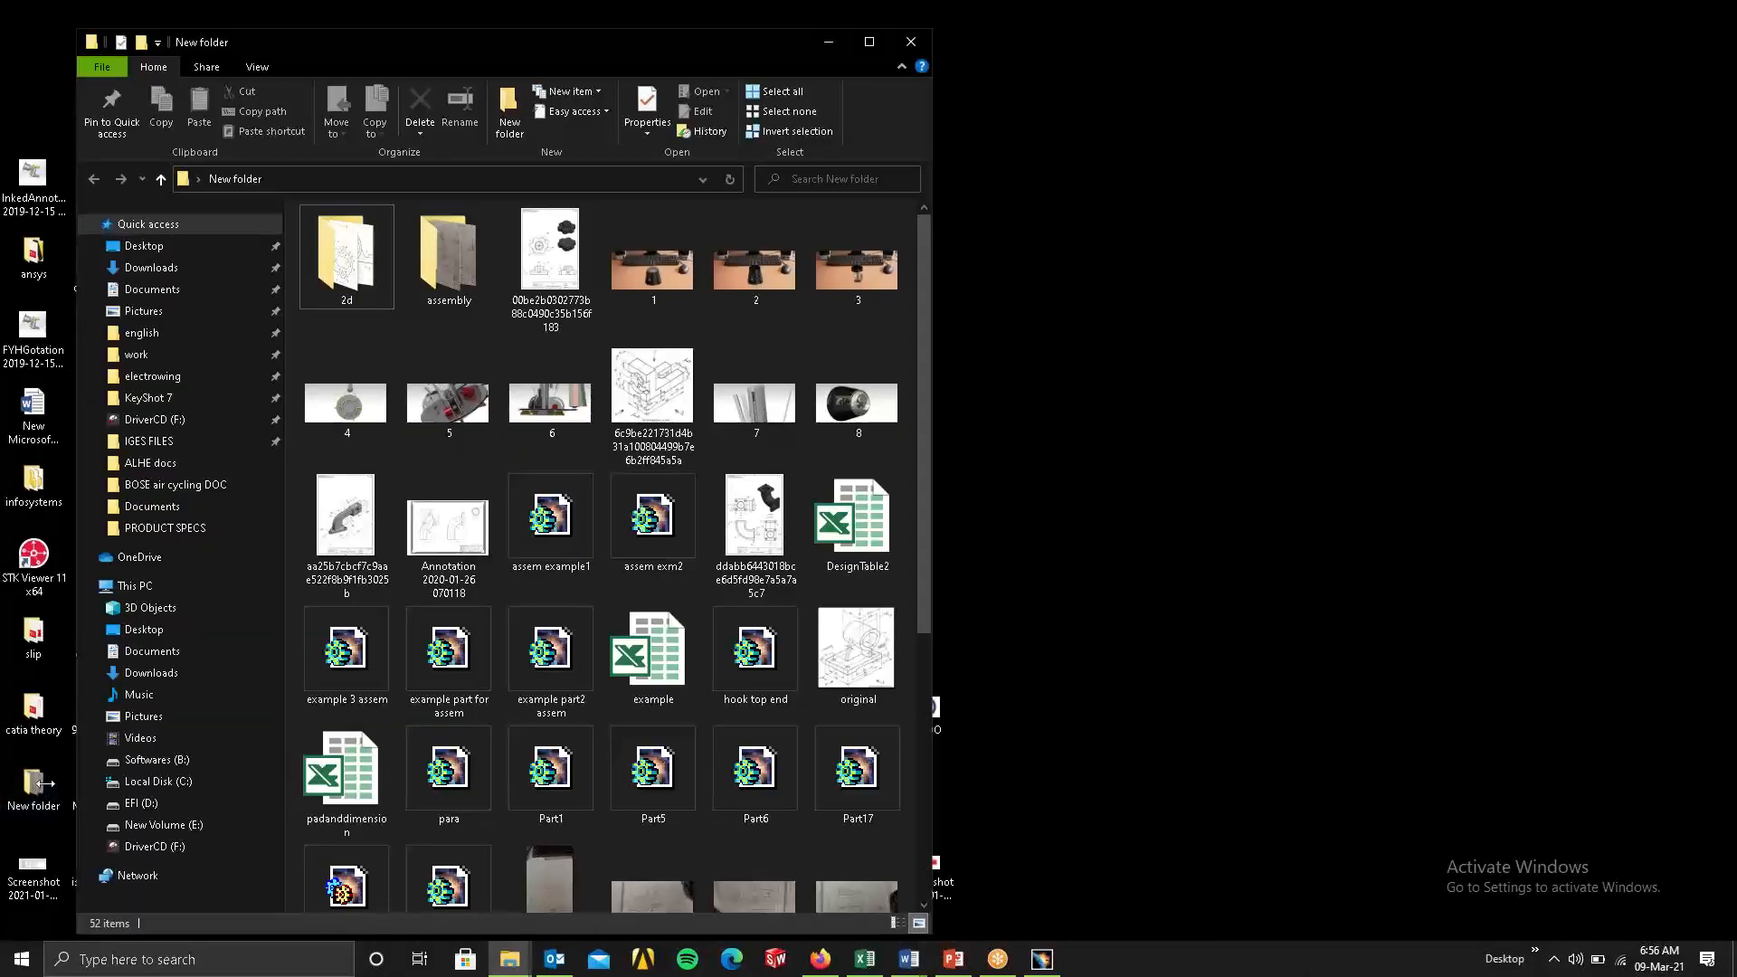
pyautogui.click(351, 271)
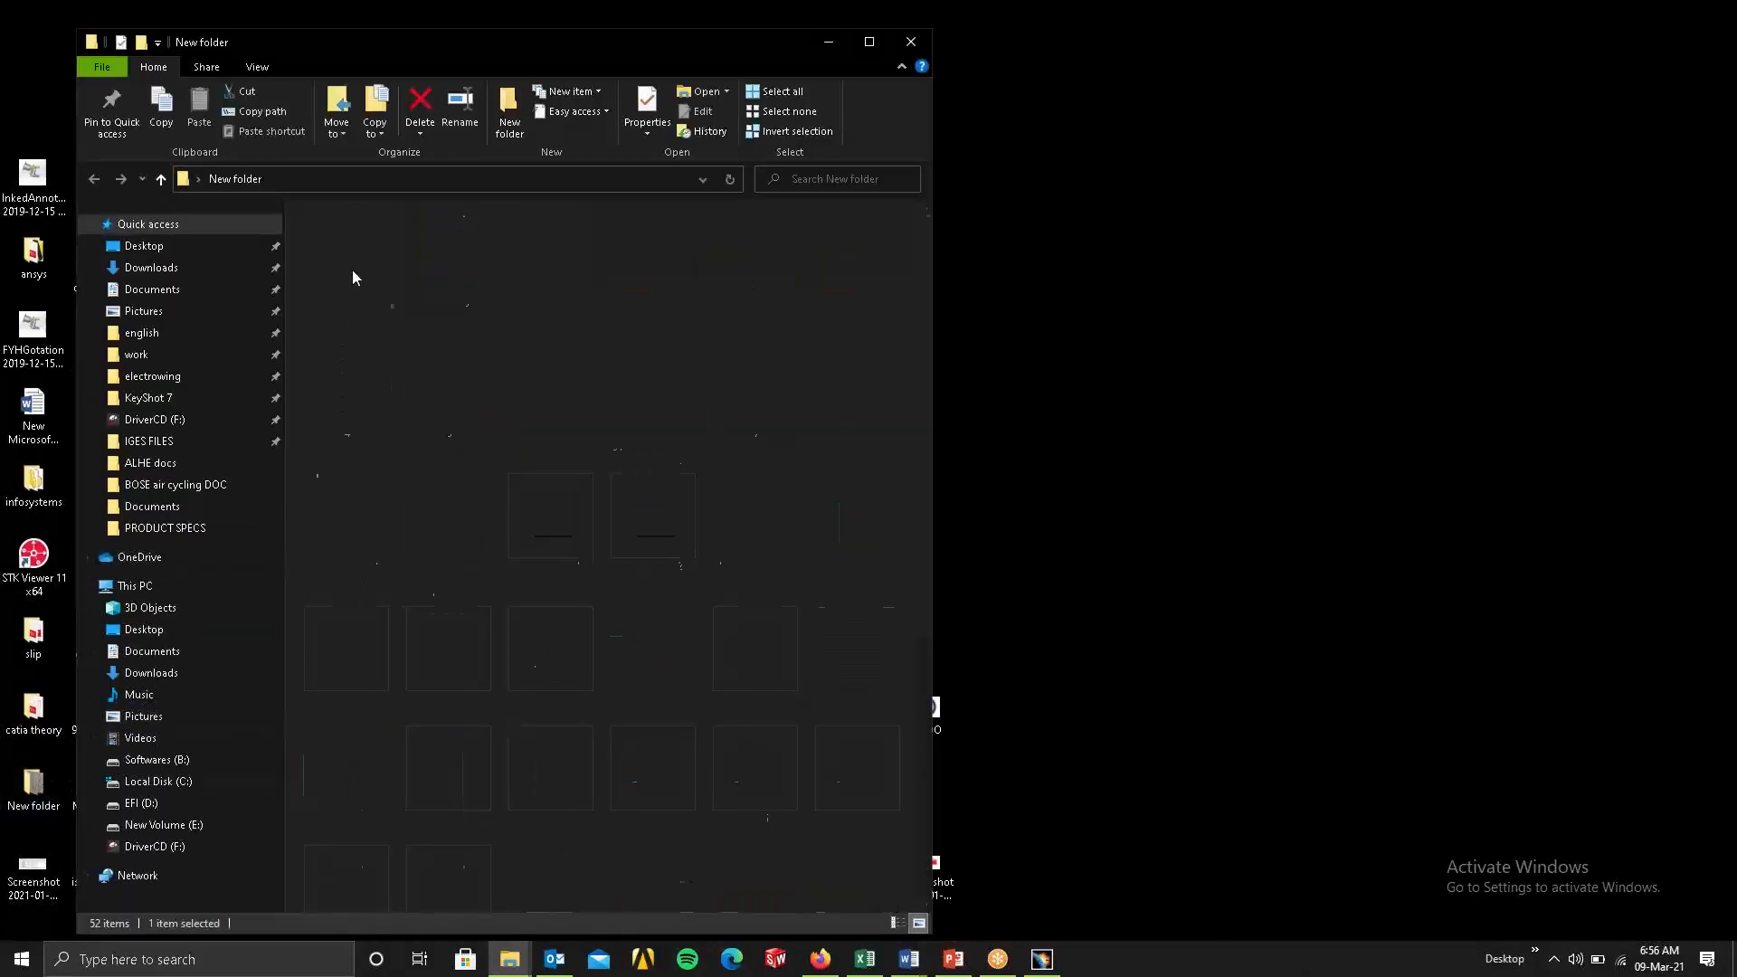
pyautogui.doubleClick(353, 276)
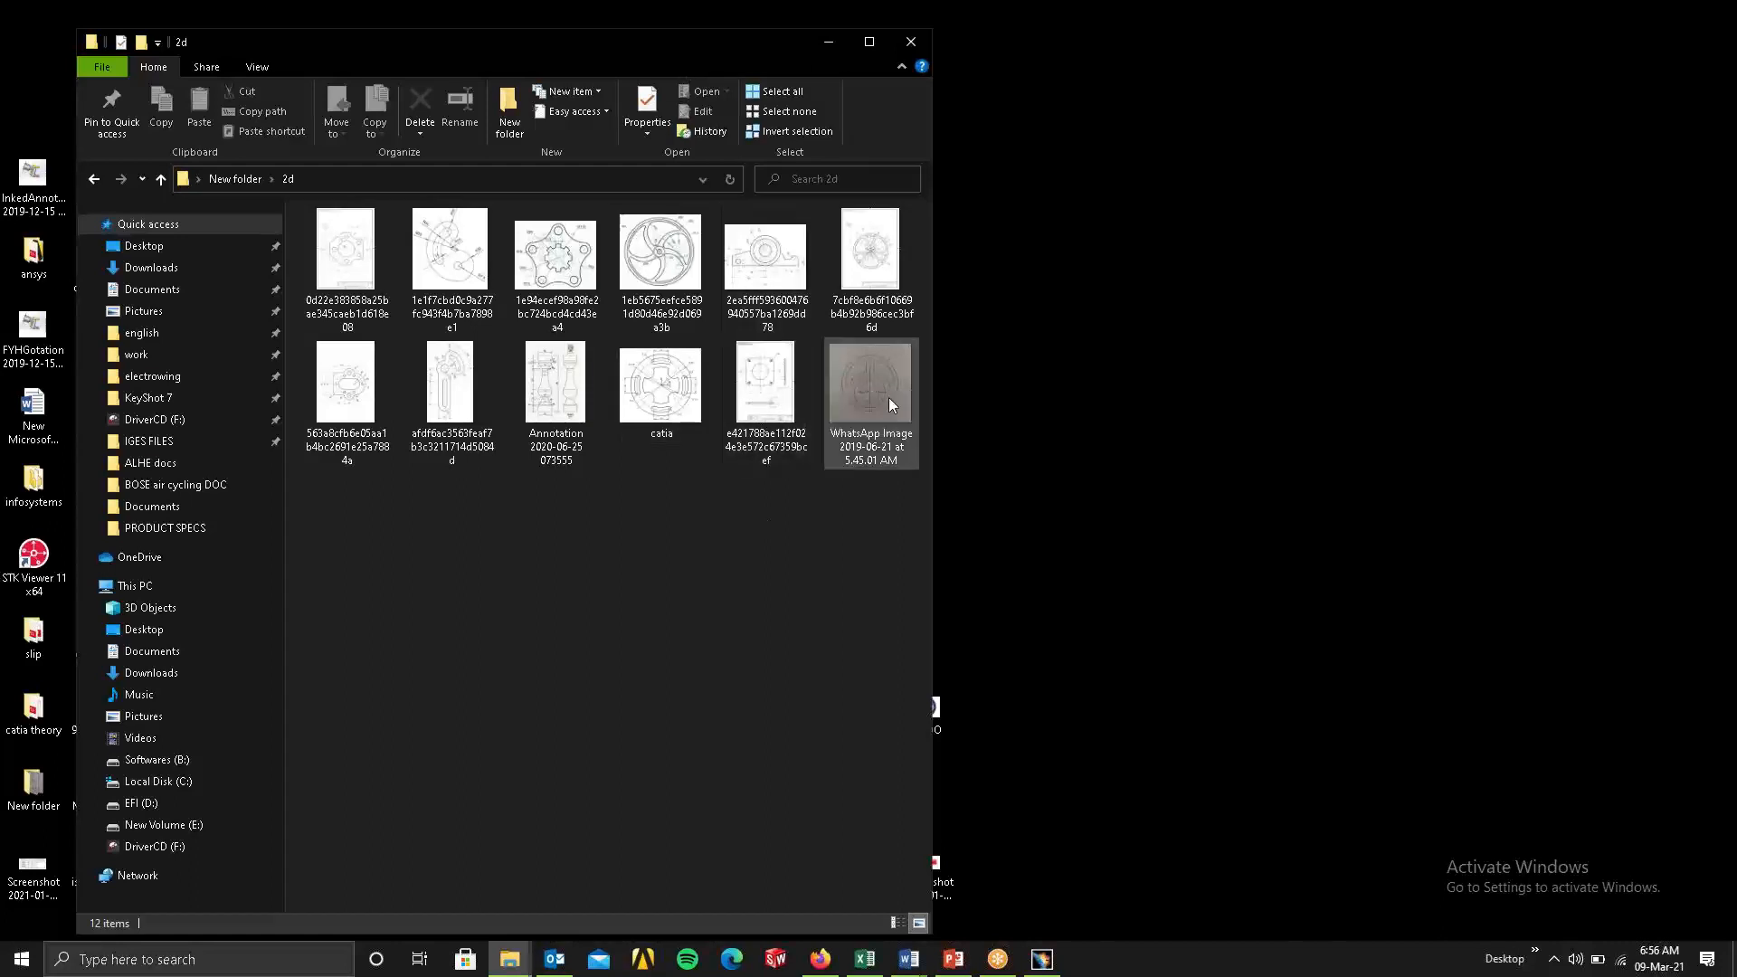
# Open the 2D drawing images in Photos and browse through them to catia.png.
pyautogui.click(876, 274)
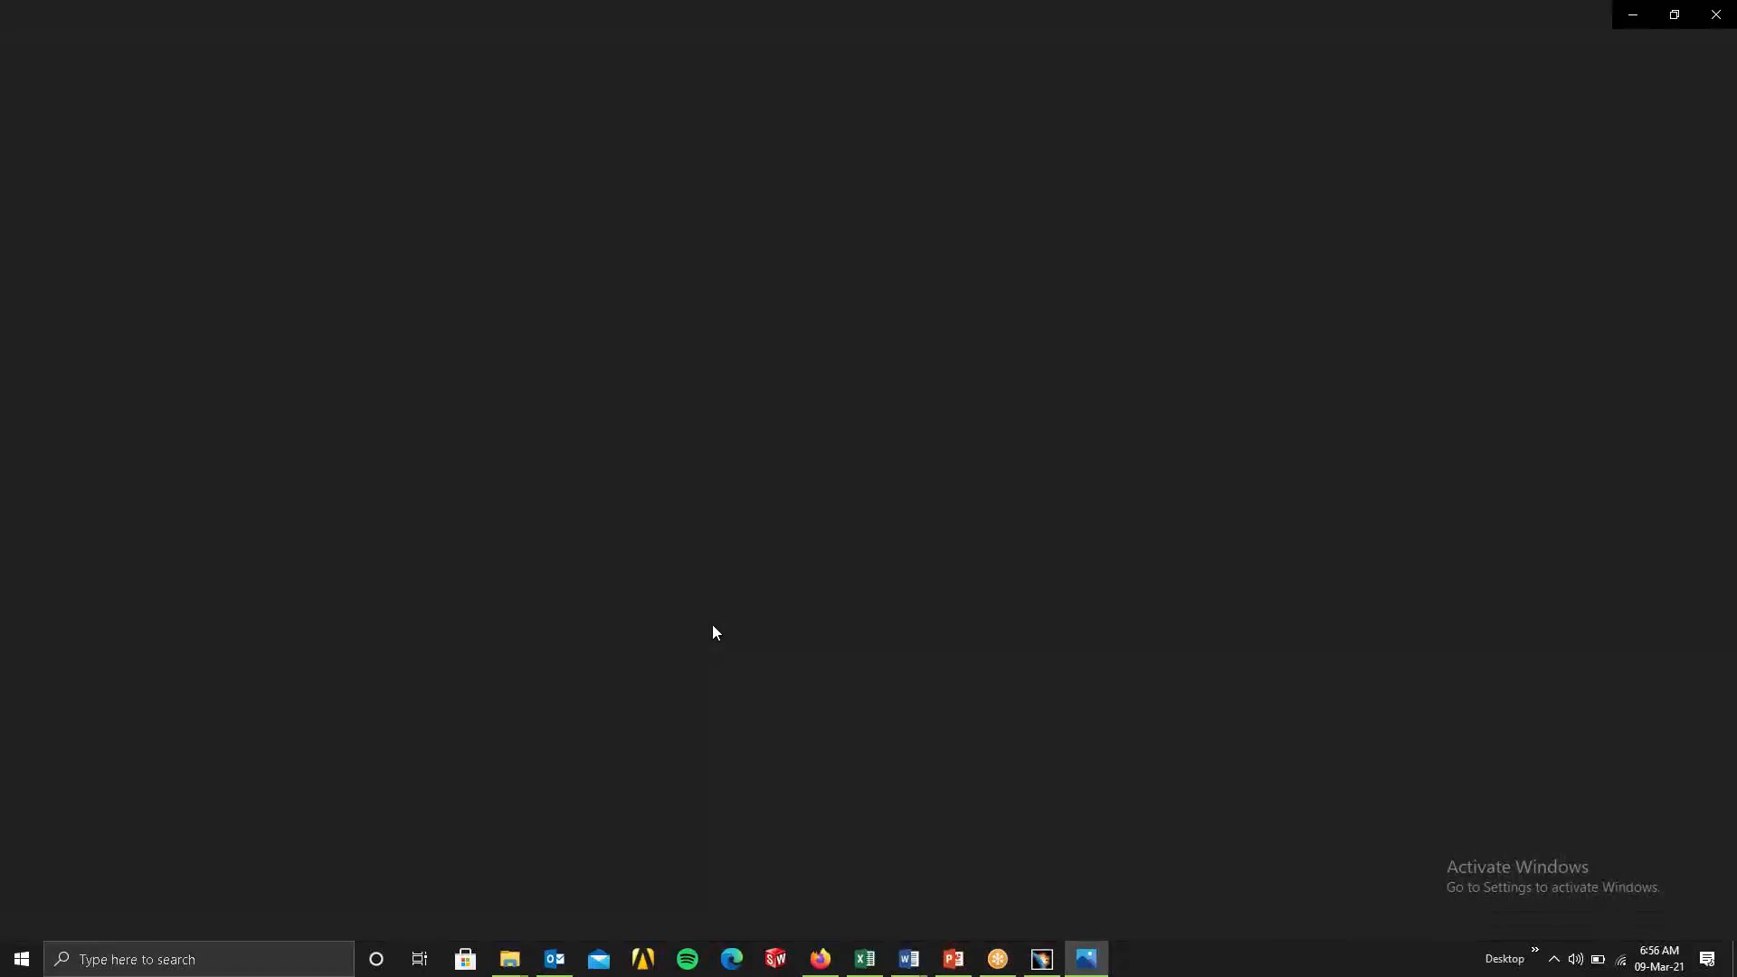
pyautogui.click(1726, 512)
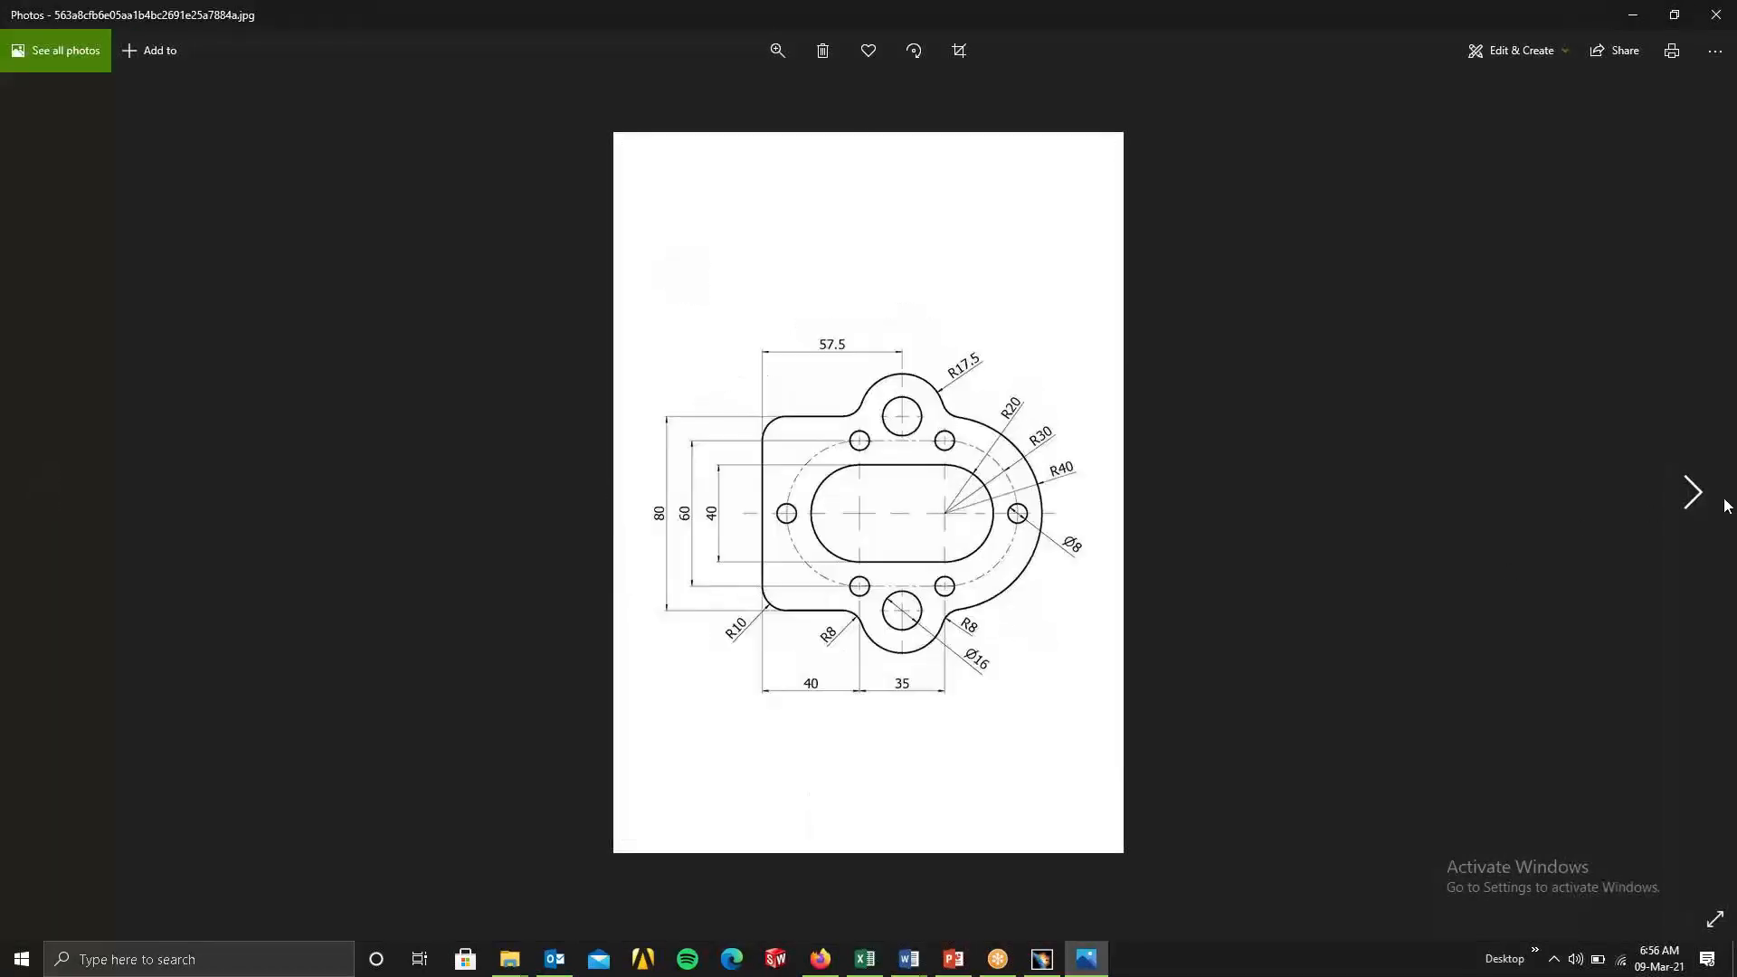
pyautogui.click(1713, 507)
pyautogui.click(1713, 507)
pyautogui.click(1713, 507)
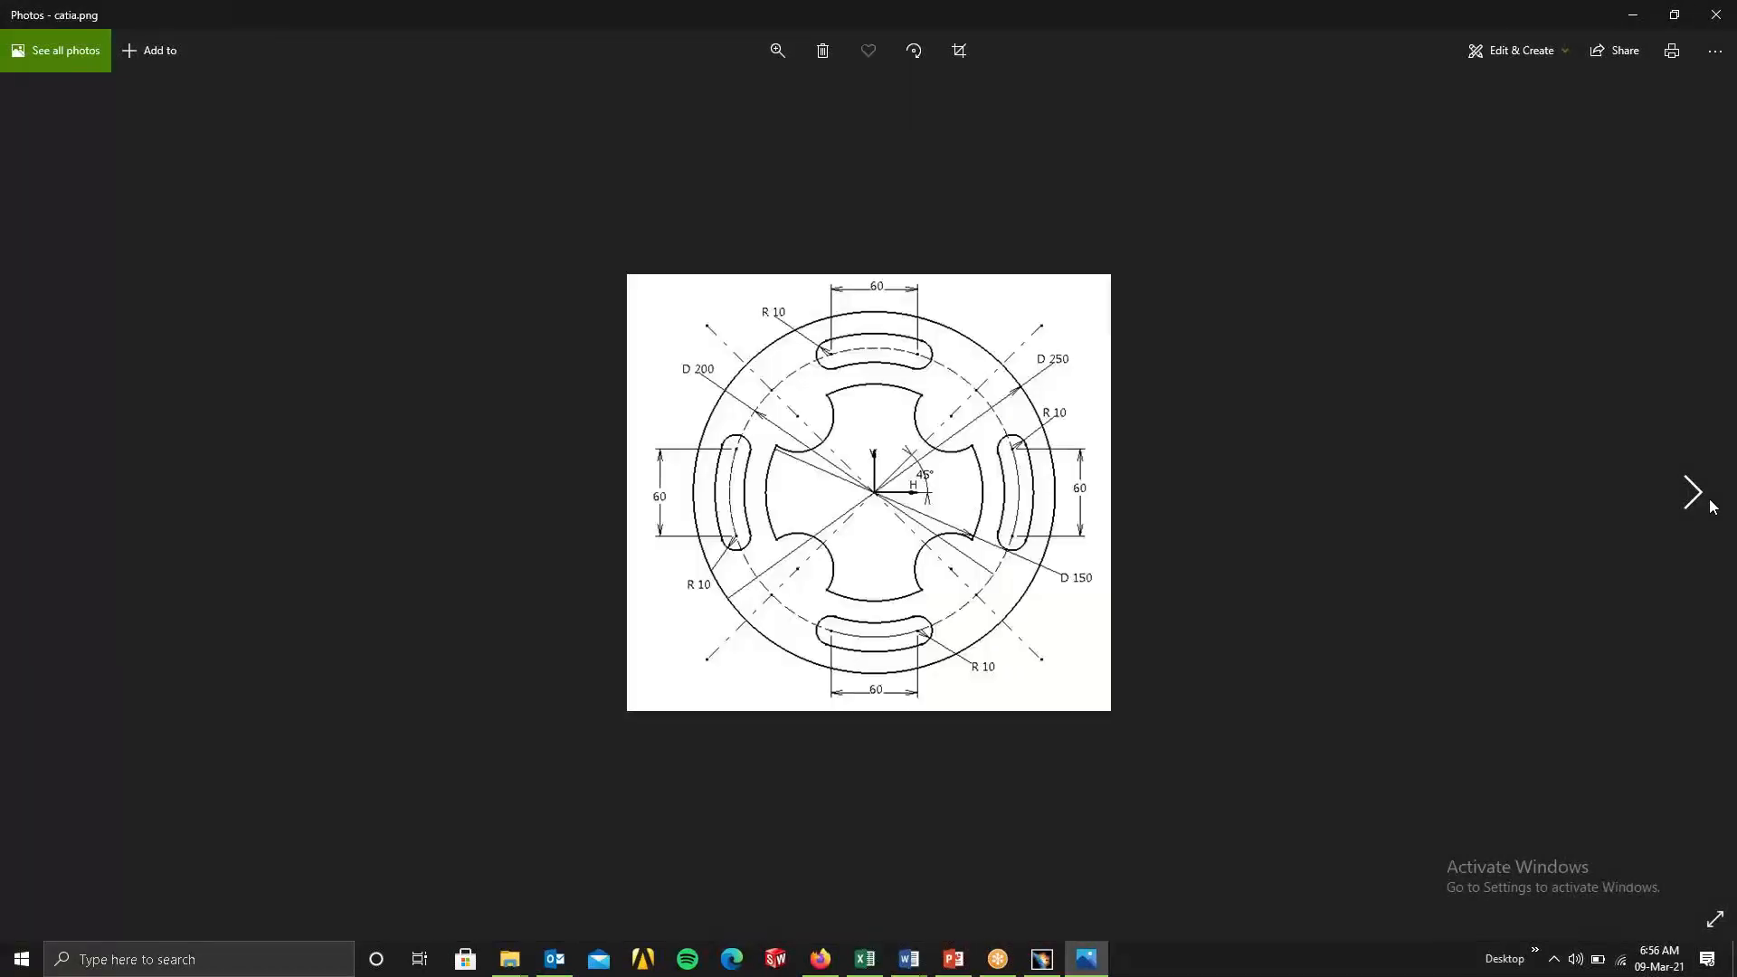
# Browse back and forth through the 2D drawing images from catia.png to find a suitable practice drawing.
pyautogui.click(1713, 506)
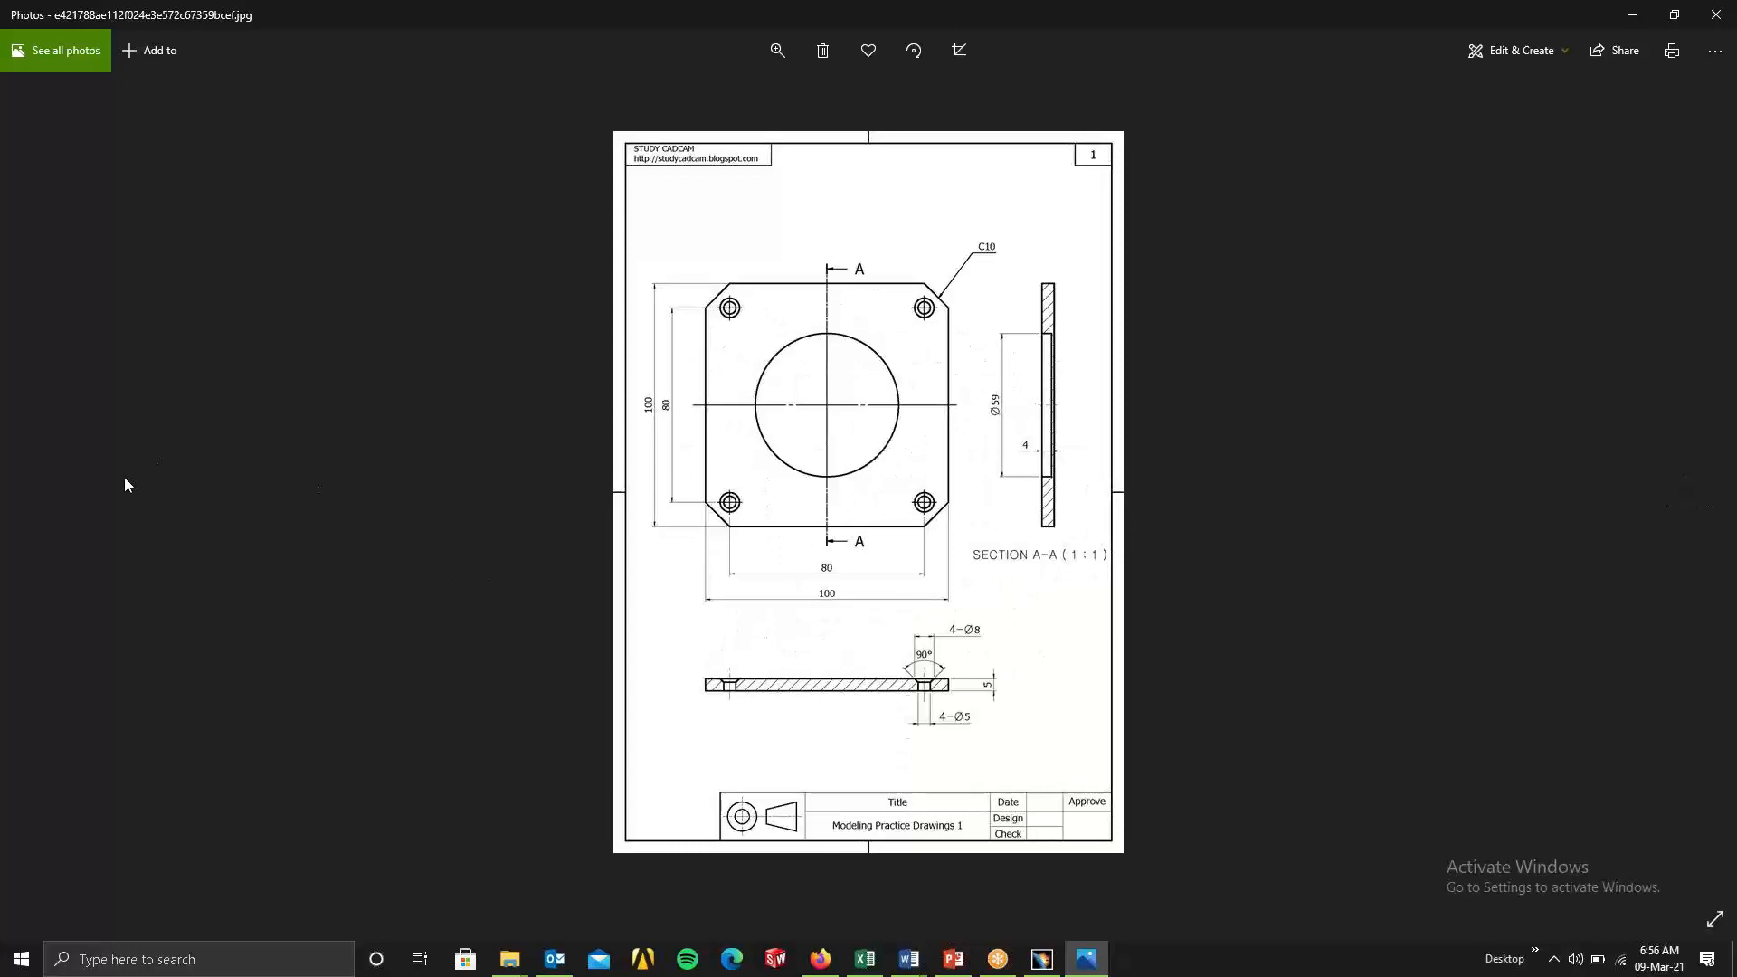
pyautogui.click(49, 549)
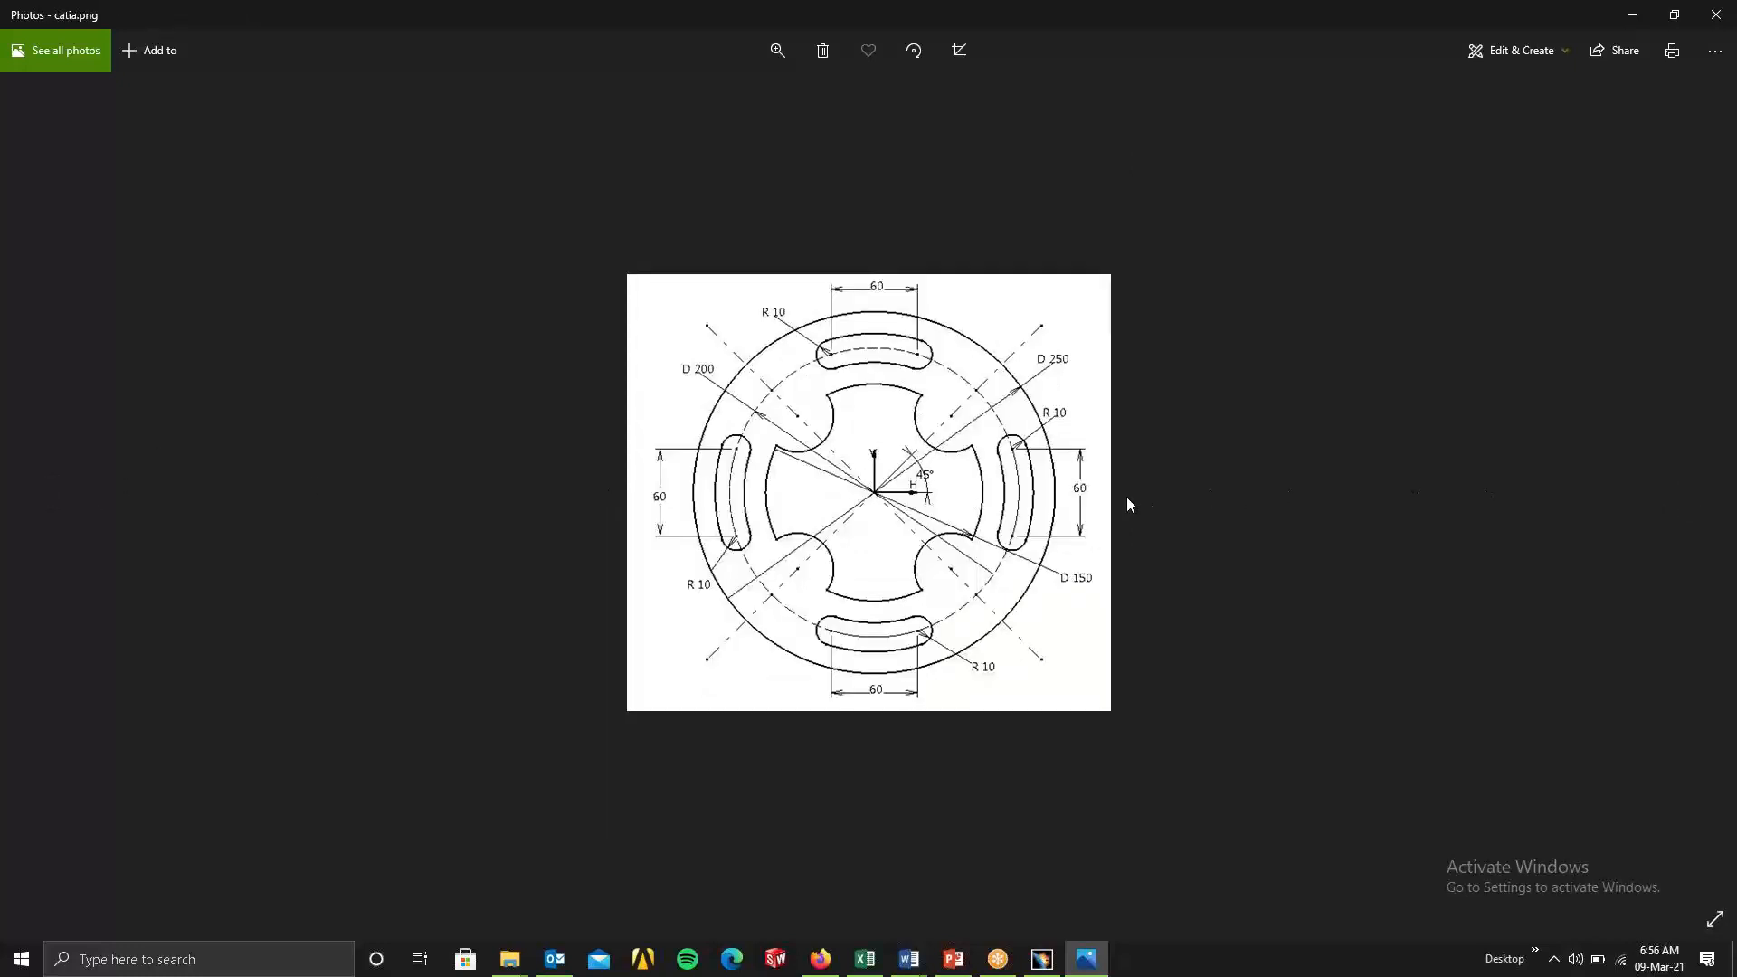
pyautogui.click(1710, 492)
pyautogui.click(1713, 496)
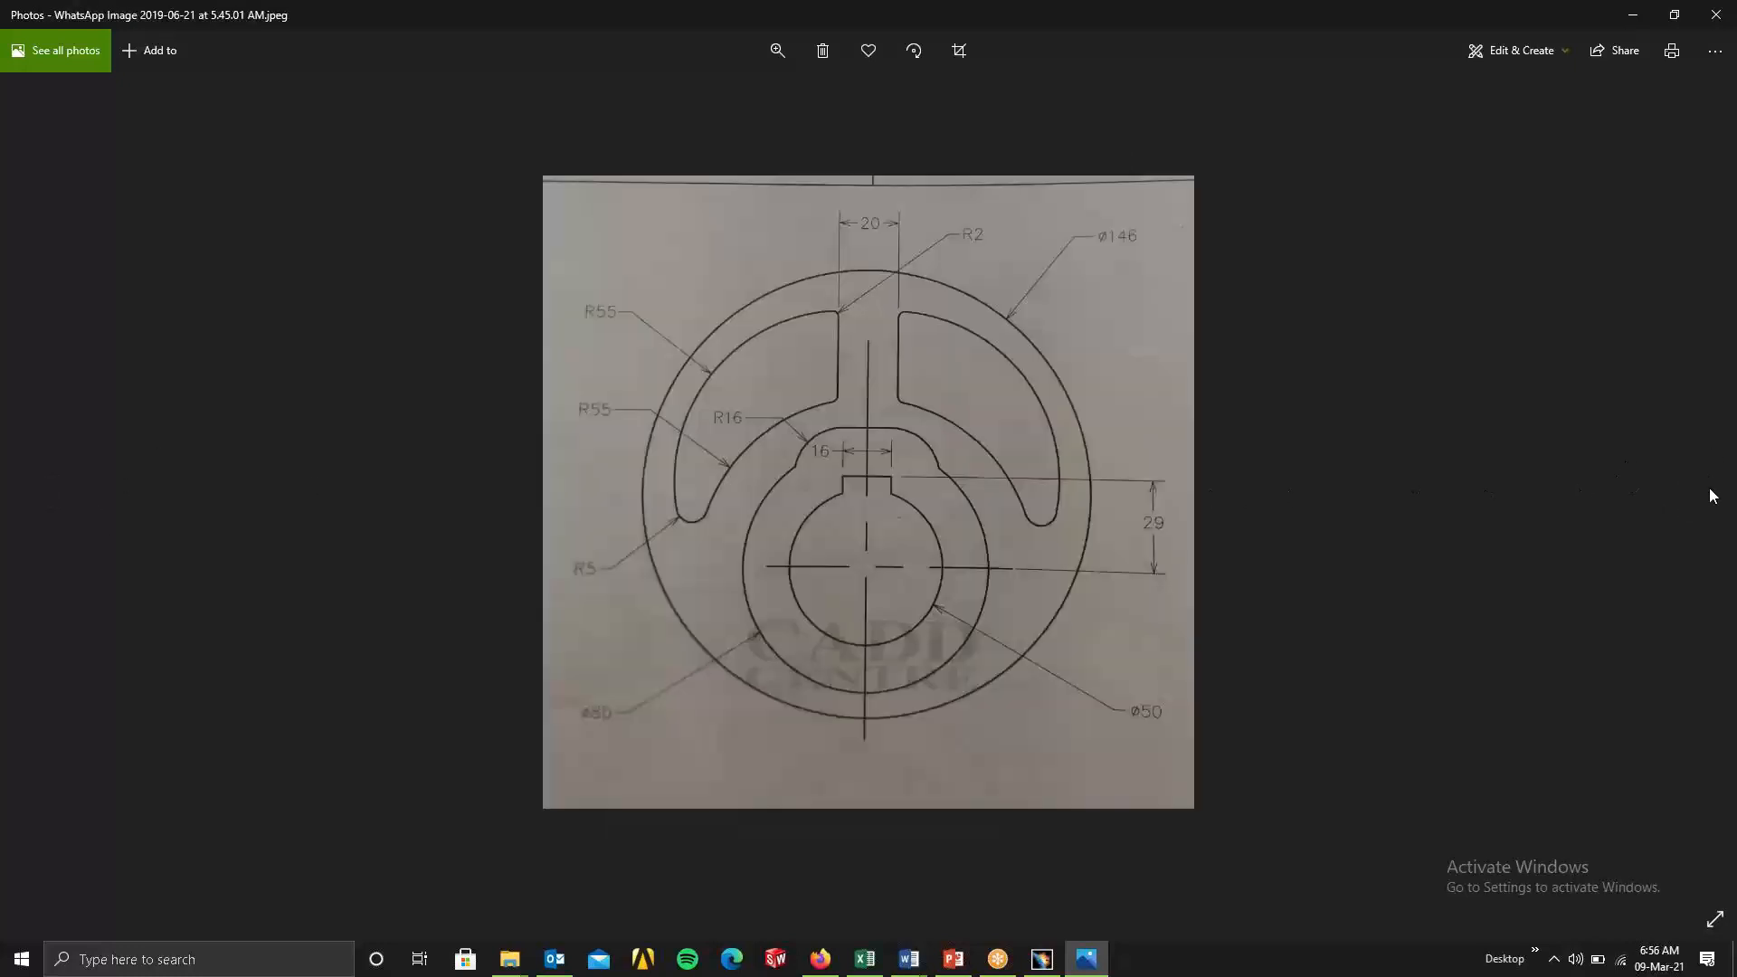
pyautogui.click(44, 492)
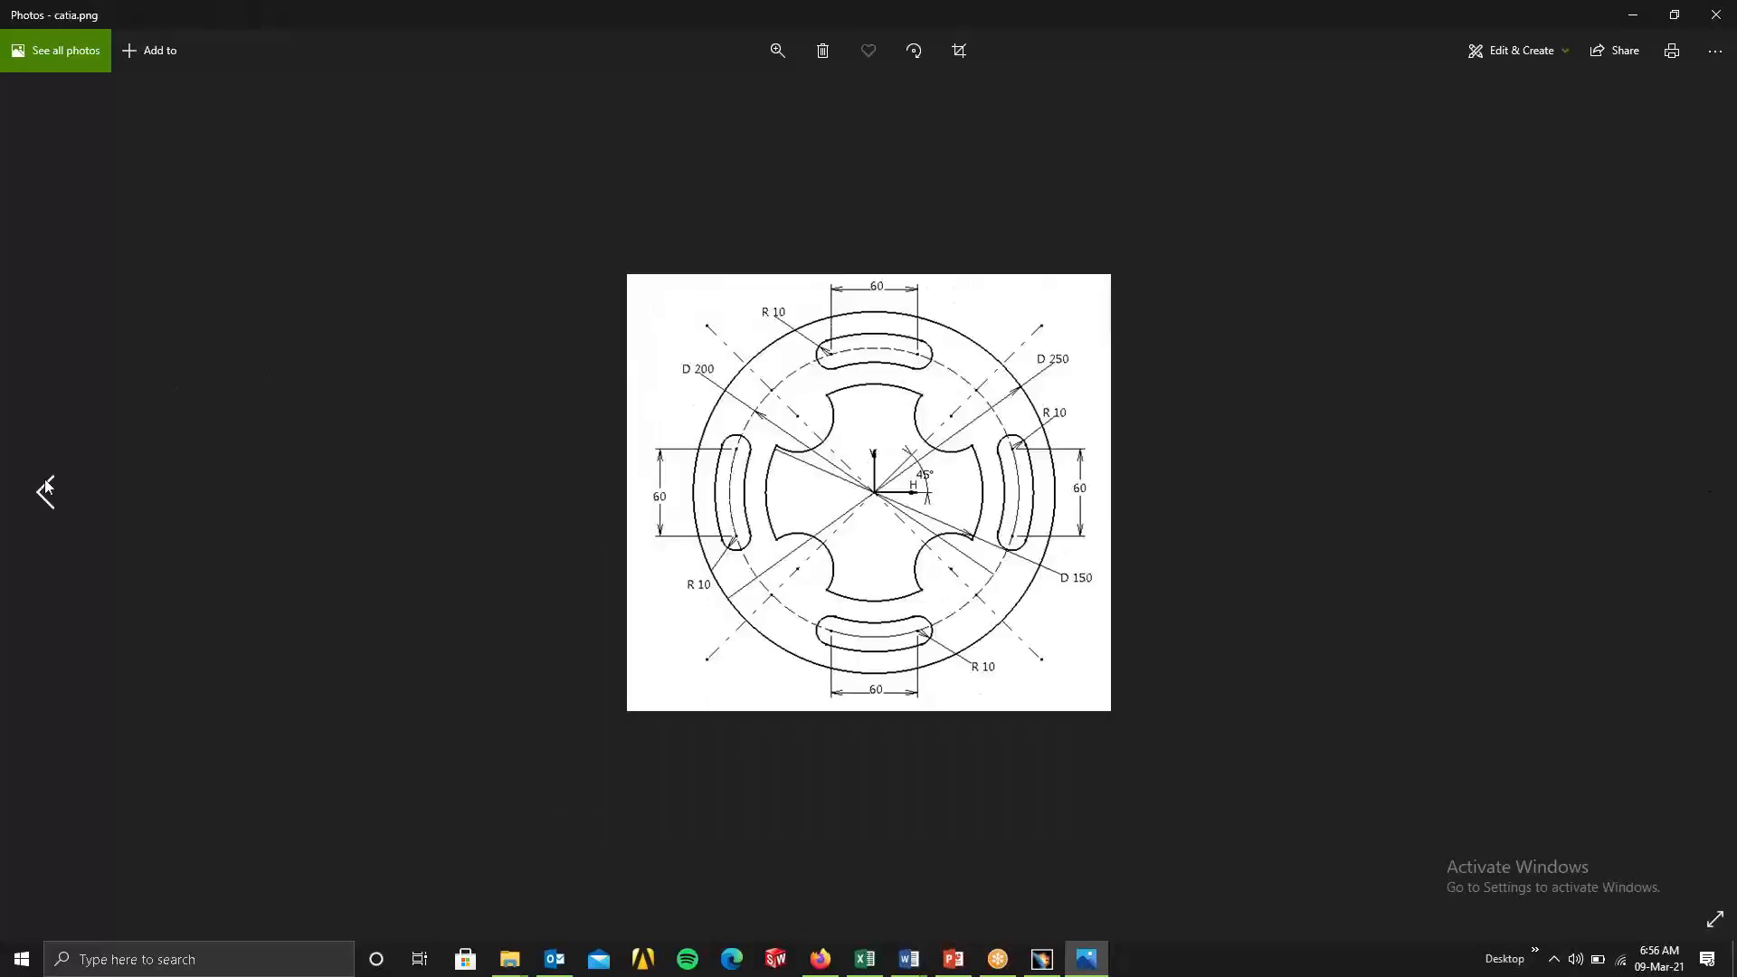
pyautogui.click(43, 491)
pyautogui.click(43, 490)
pyautogui.click(46, 489)
pyautogui.click(45, 490)
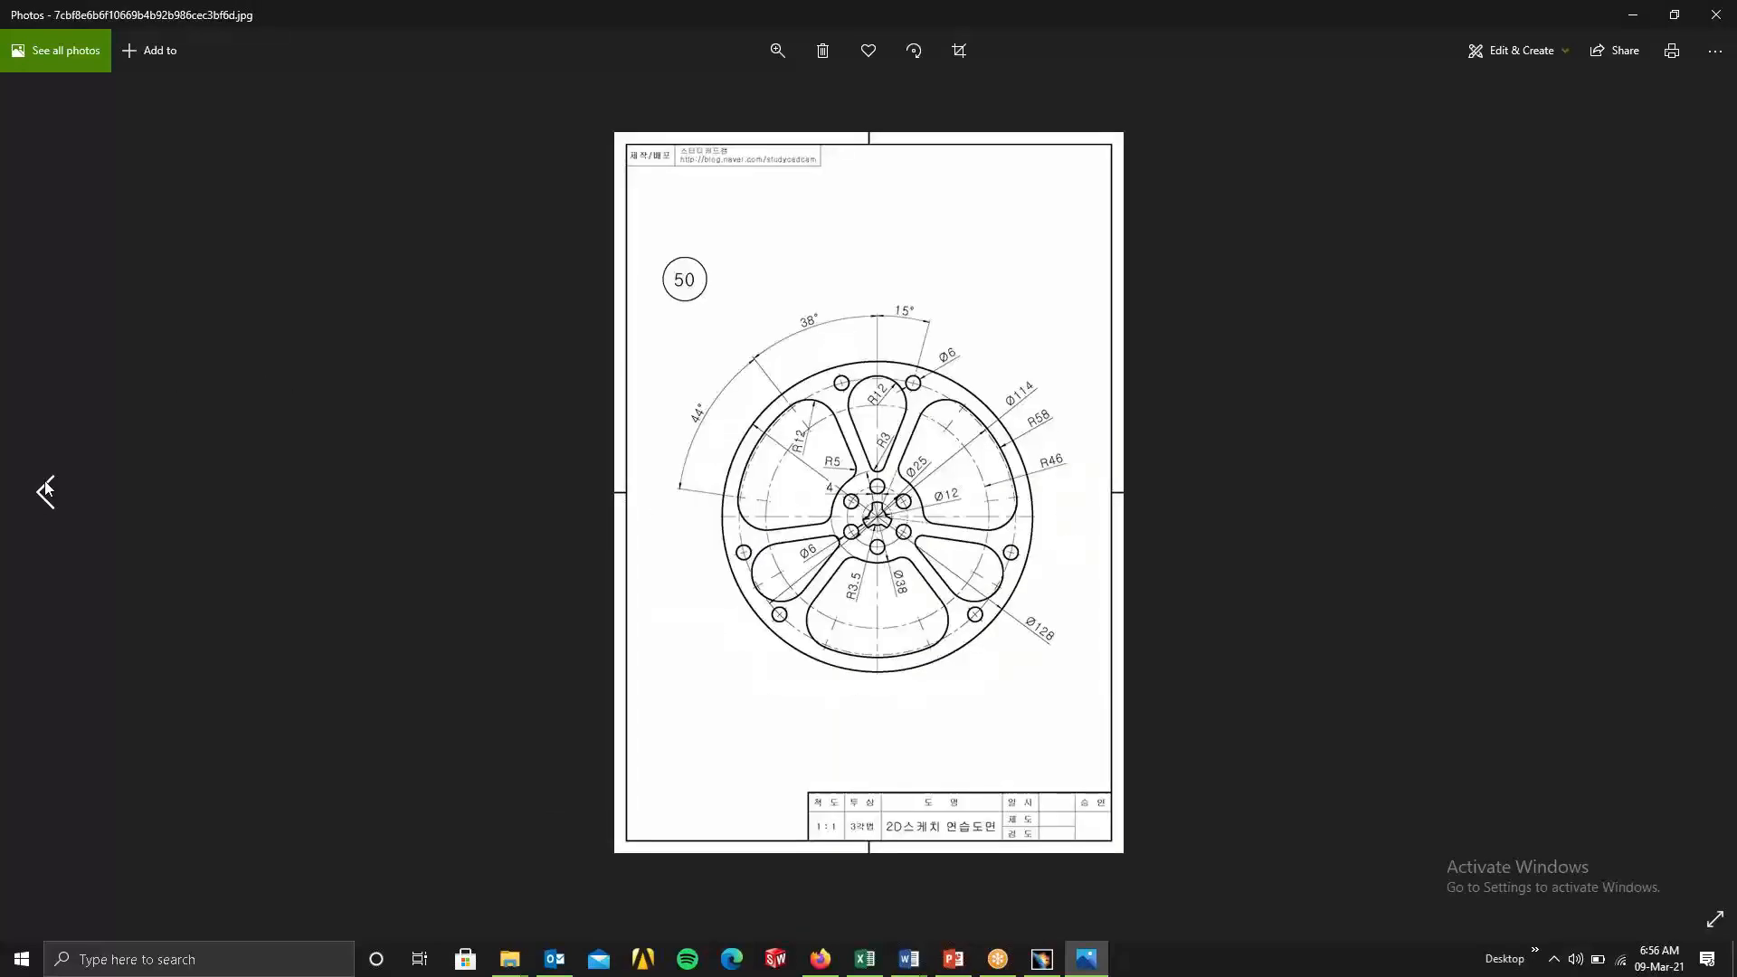
pyautogui.click(45, 489)
pyautogui.click(46, 490)
pyautogui.click(45, 489)
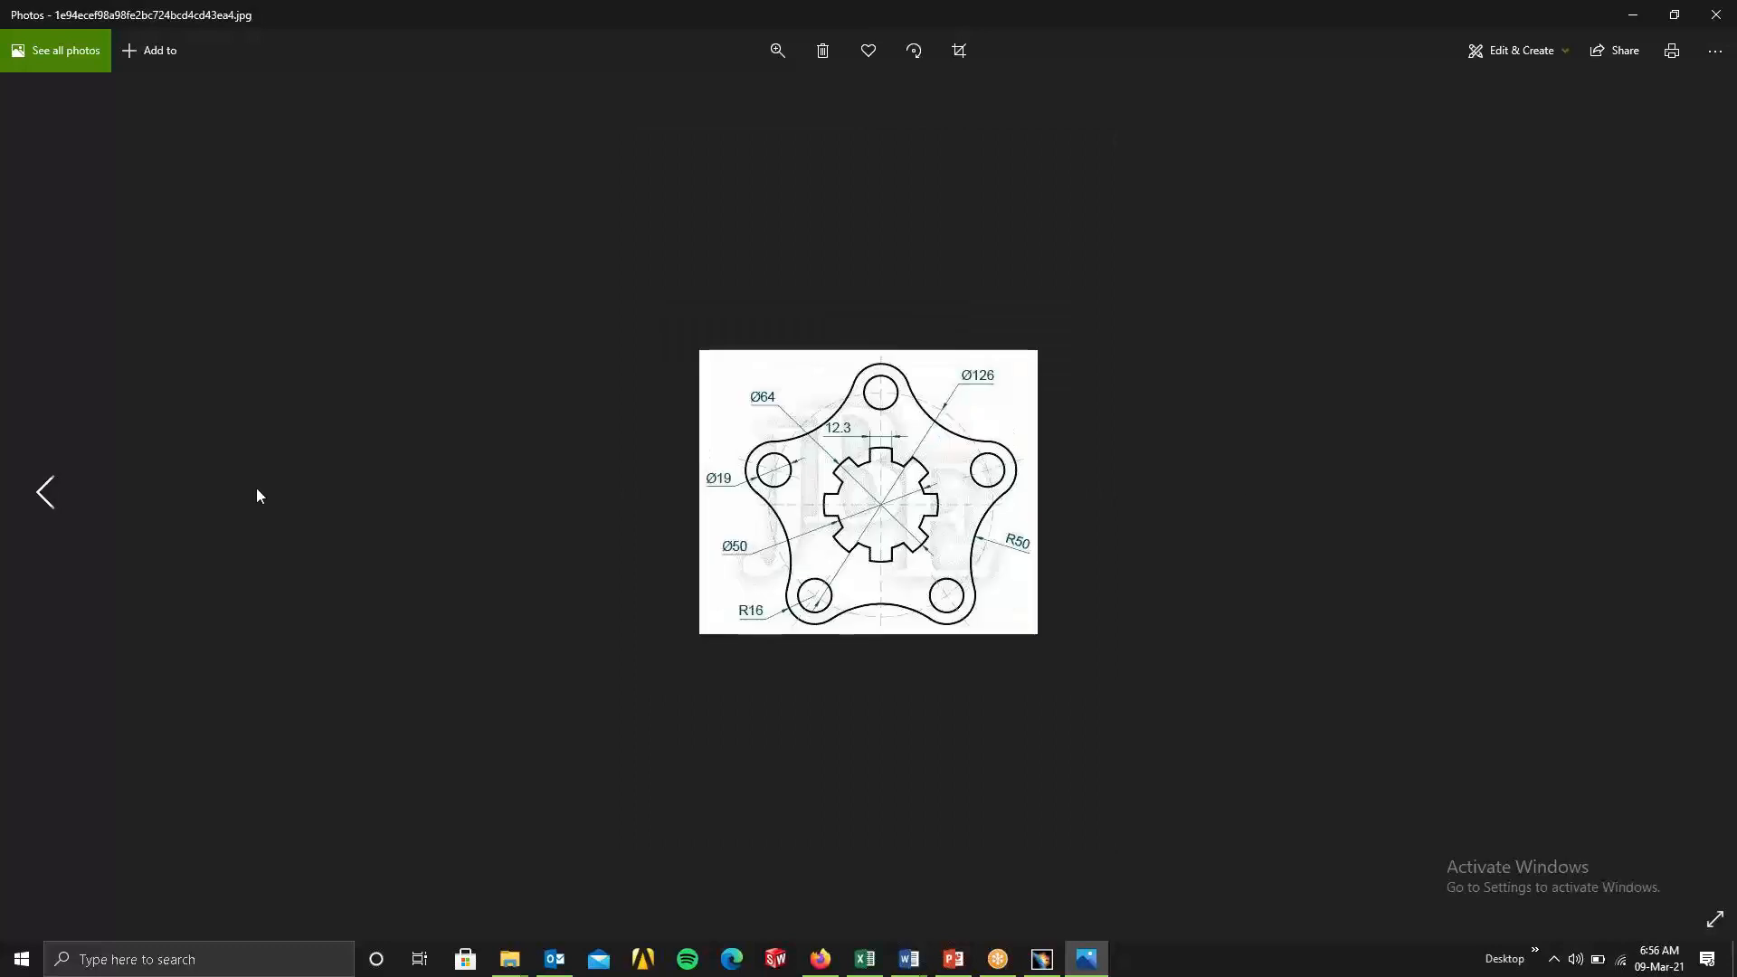
# Compare the star-shaped plate and curved-spoke wheel drawings, view the plate drawing numbered 16, and minimize the image viewer and 2d folder.
pyautogui.click(1697, 472)
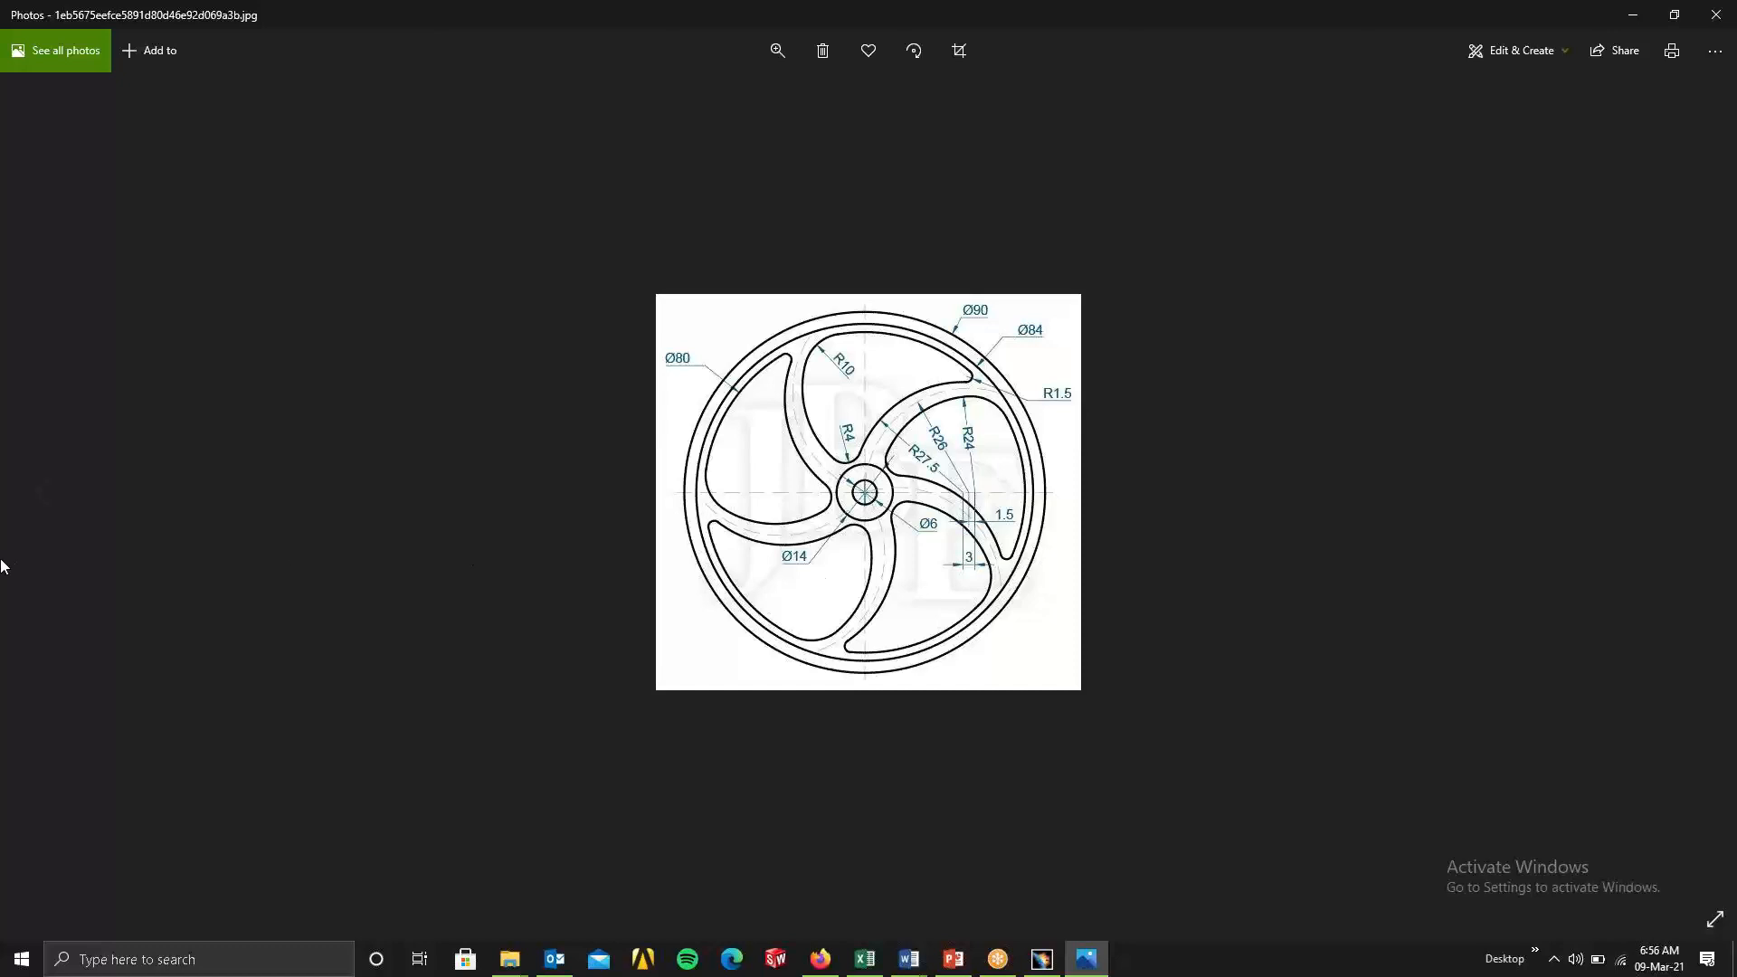
pyautogui.click(25, 516)
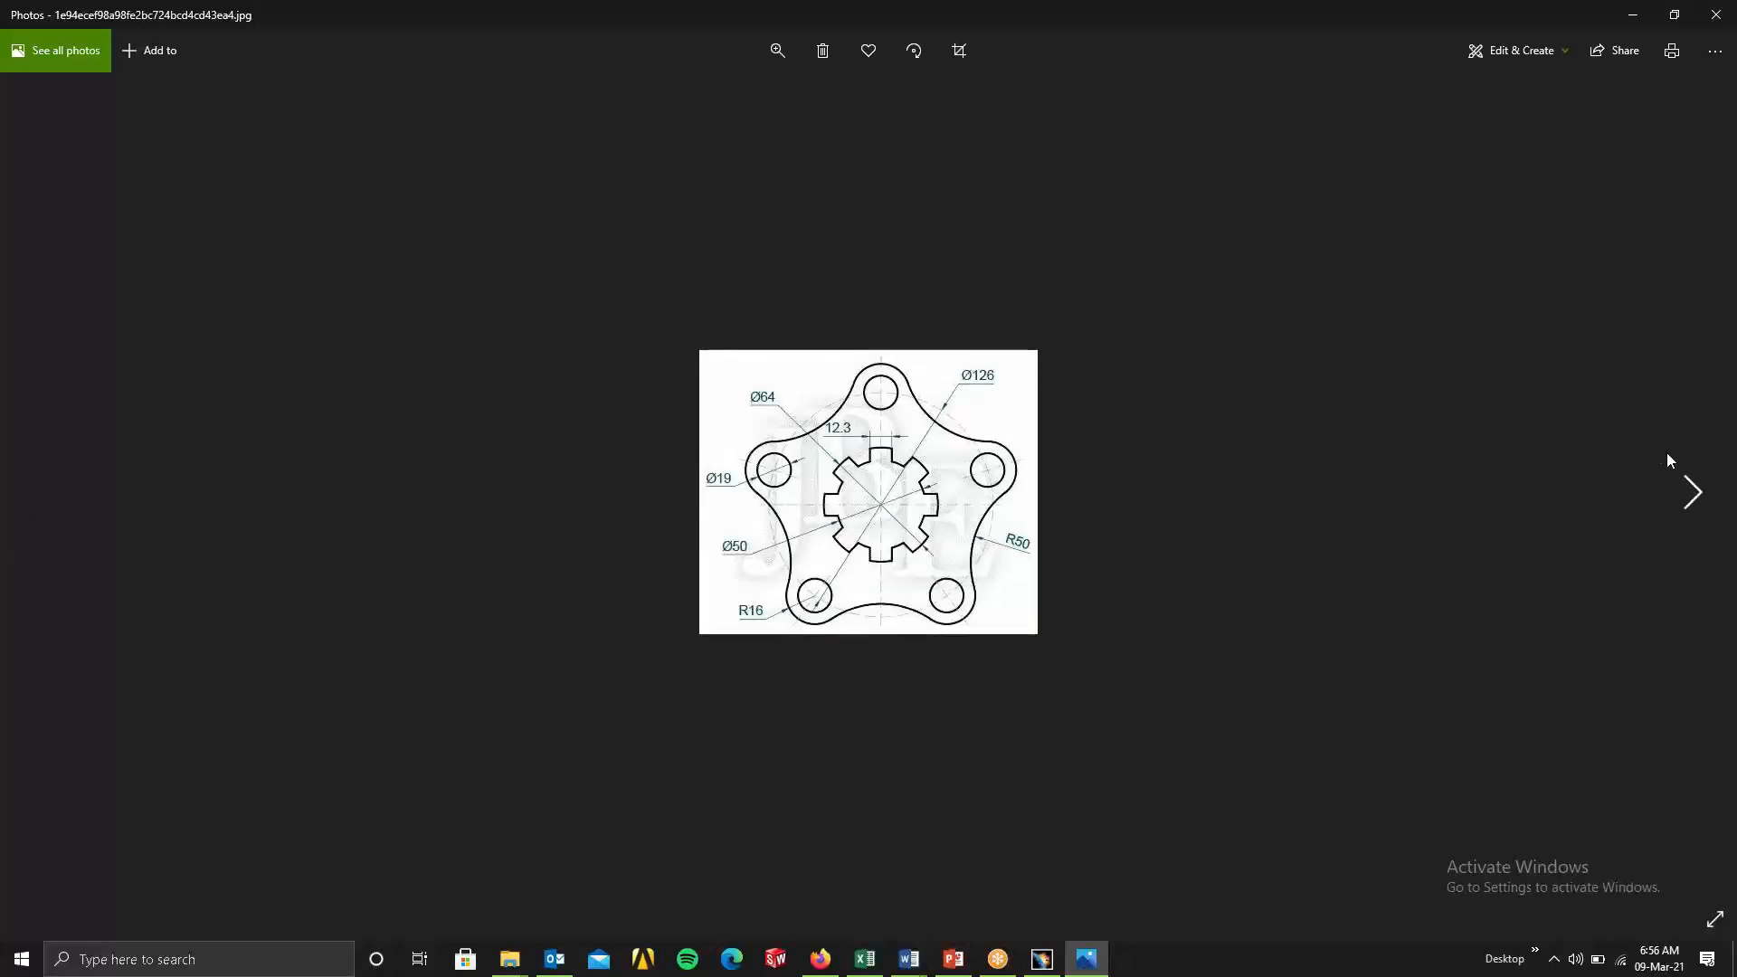
pyautogui.click(1690, 490)
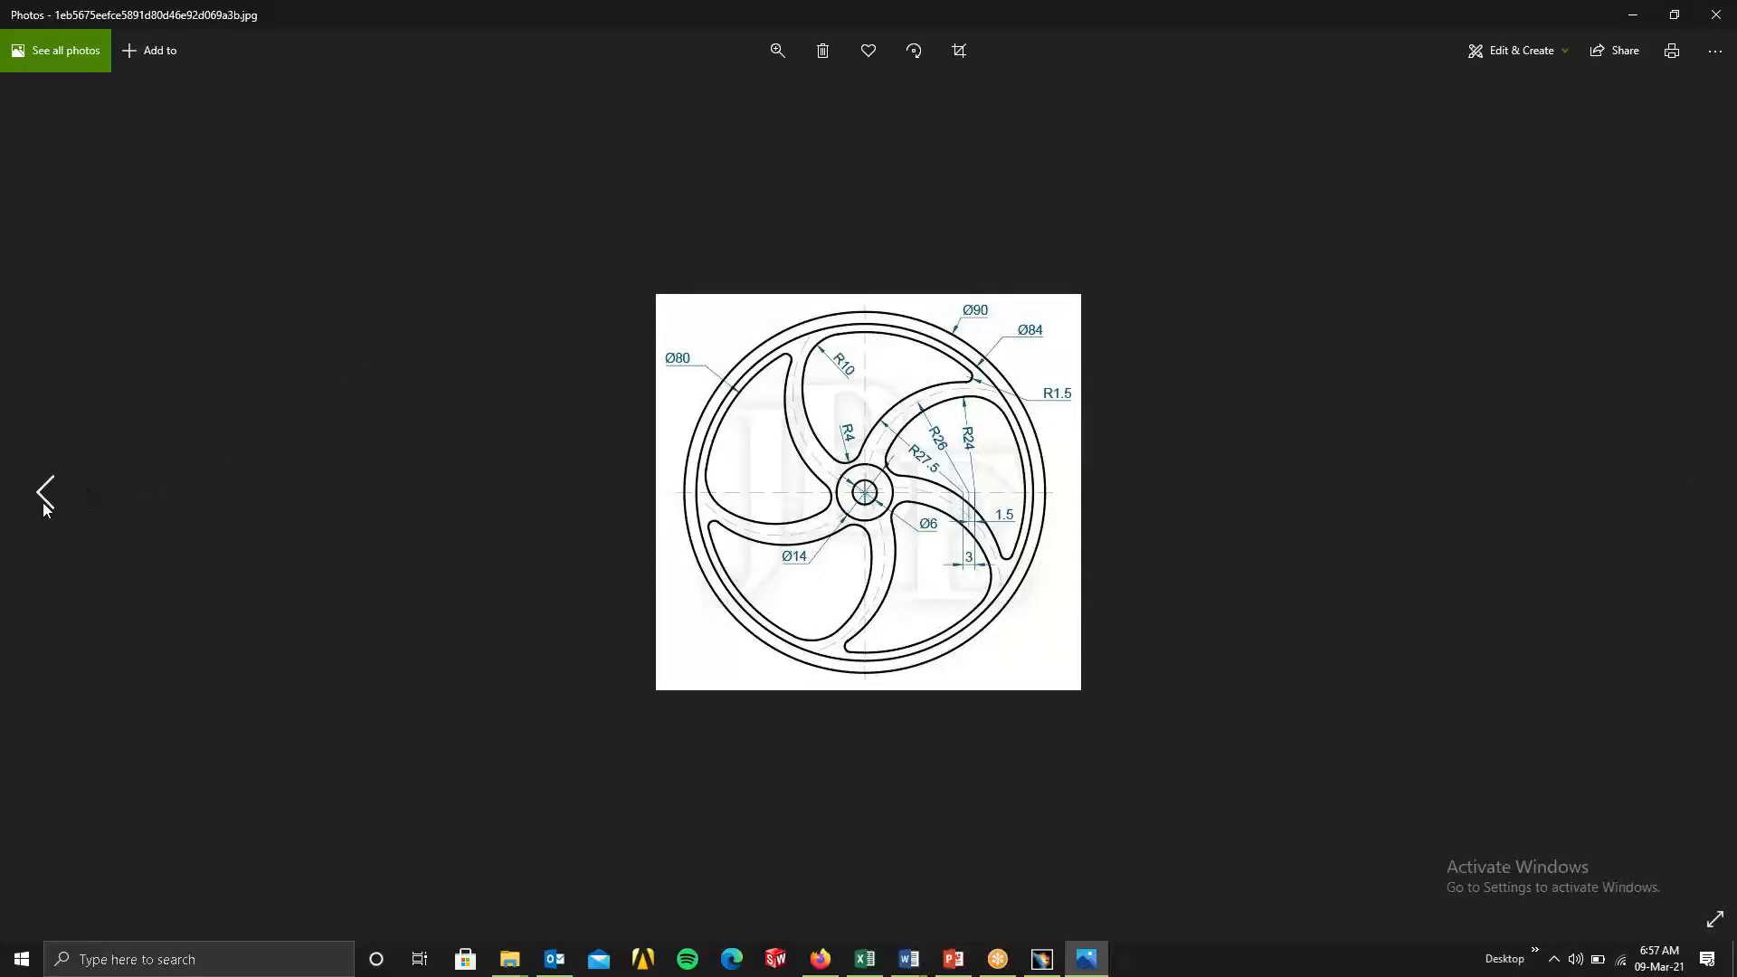
pyautogui.click(43, 504)
pyautogui.click(43, 504)
pyautogui.click(43, 504)
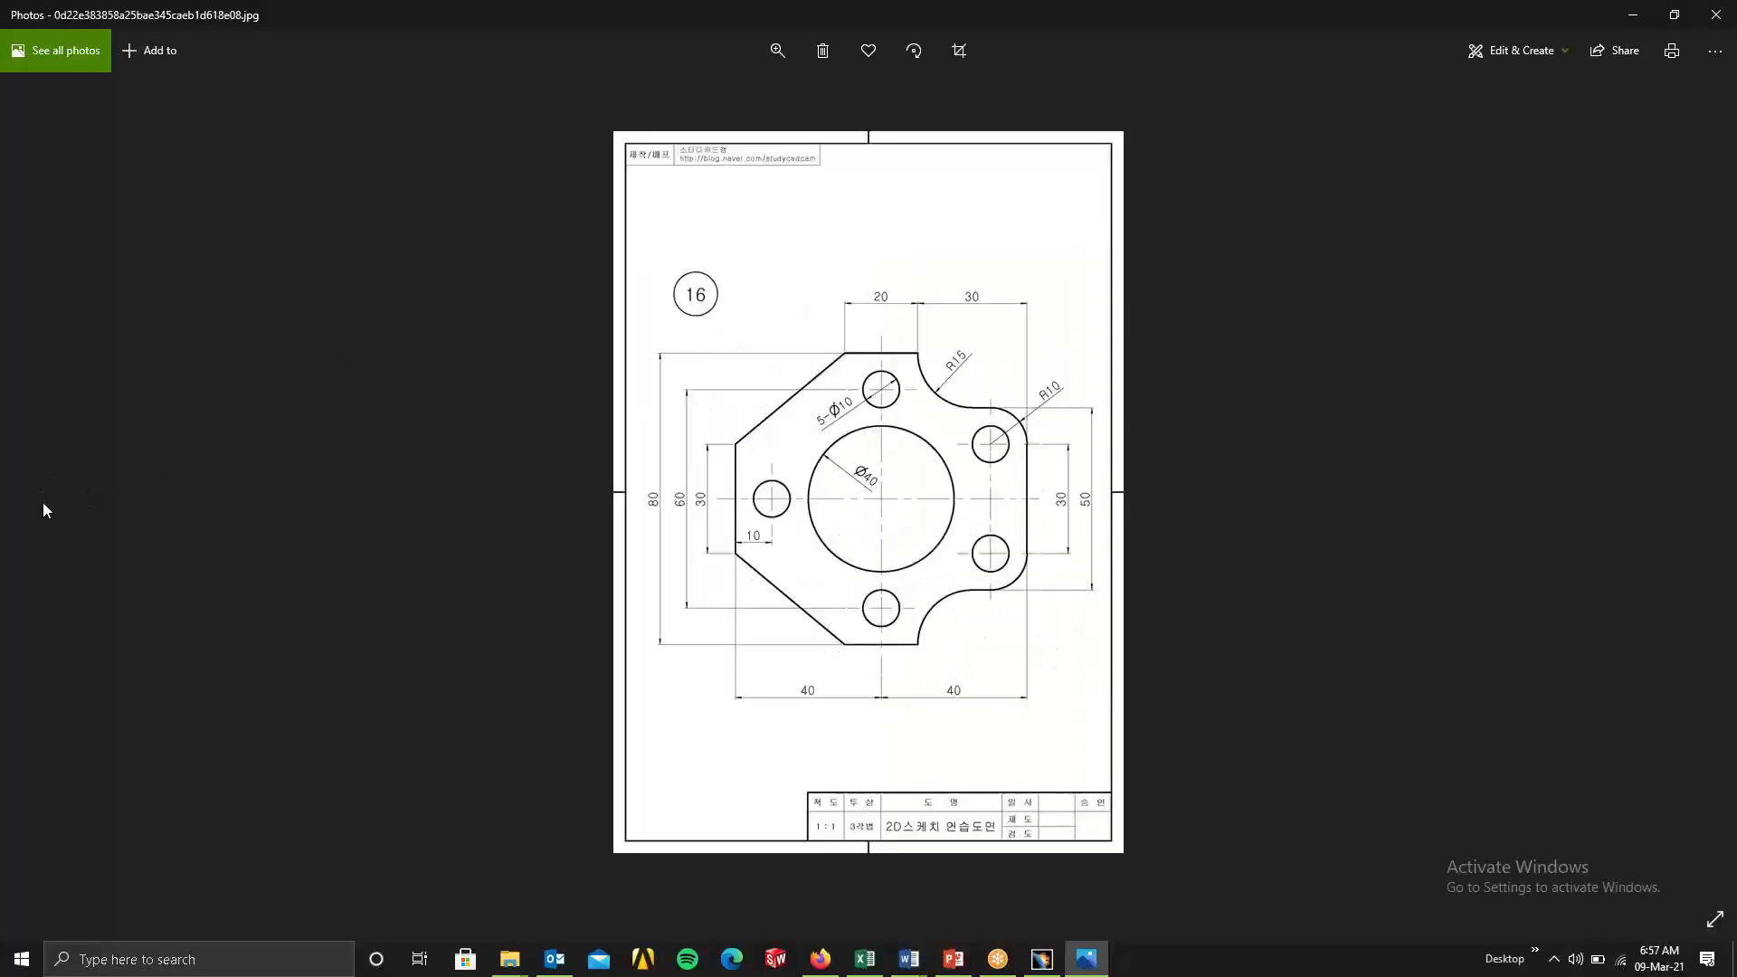
pyautogui.click(1633, 15)
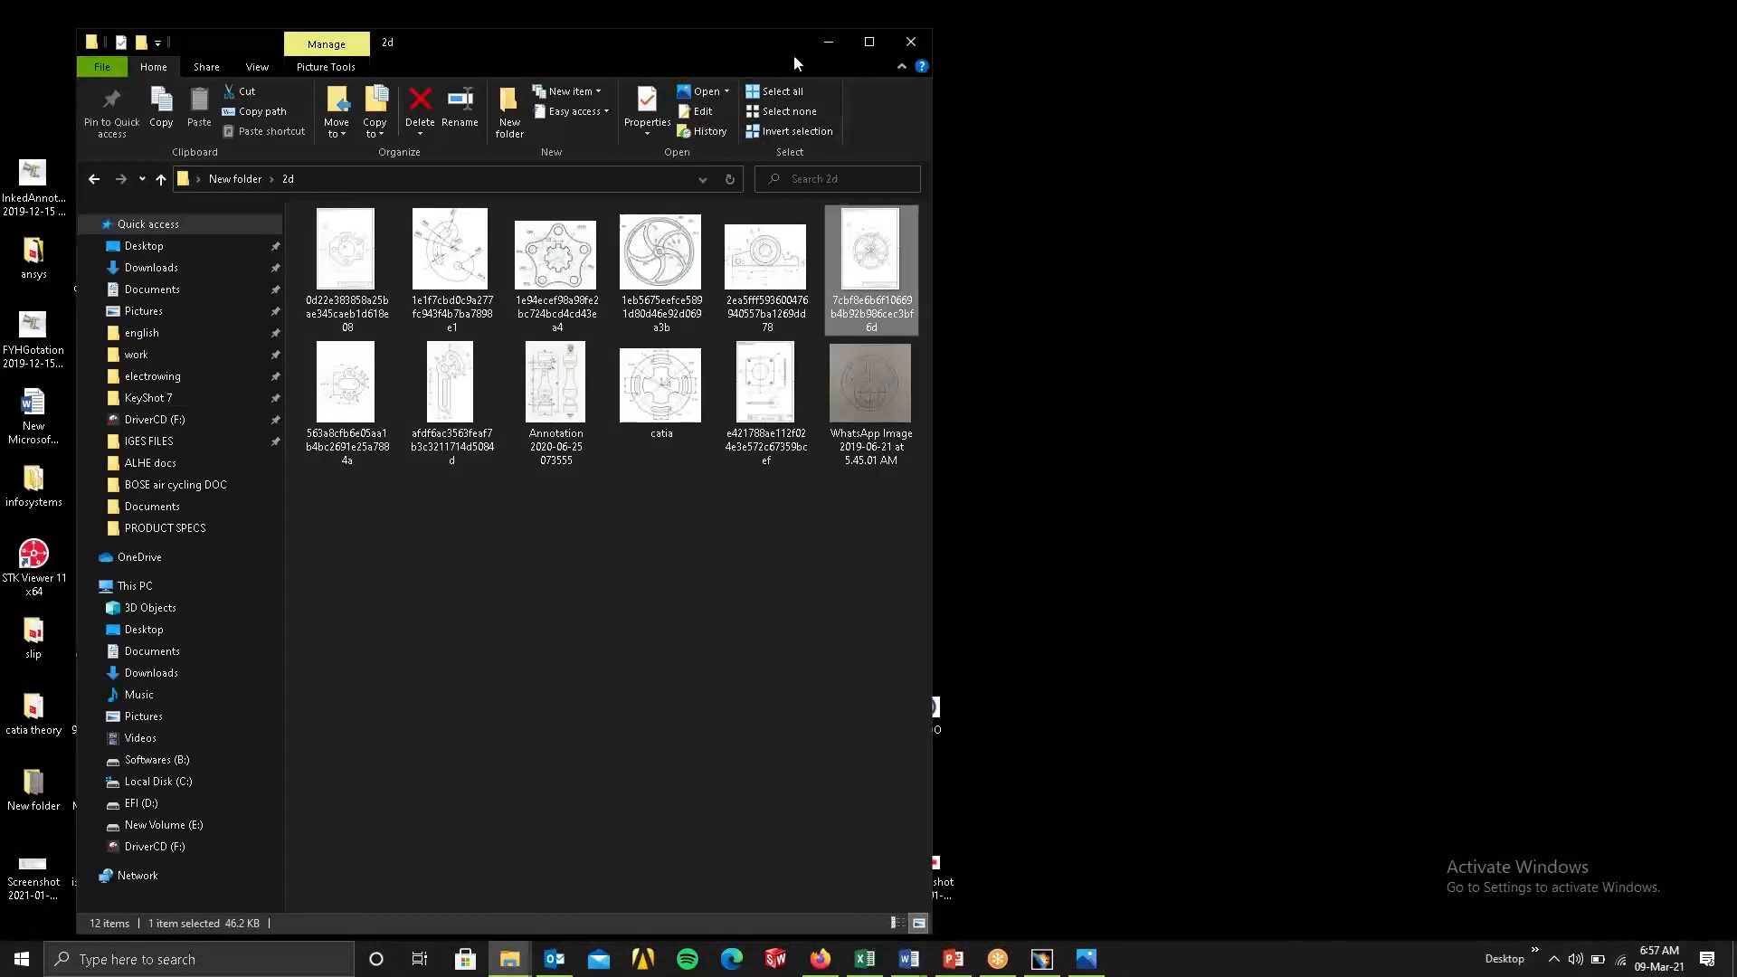
pyautogui.click(827, 45)
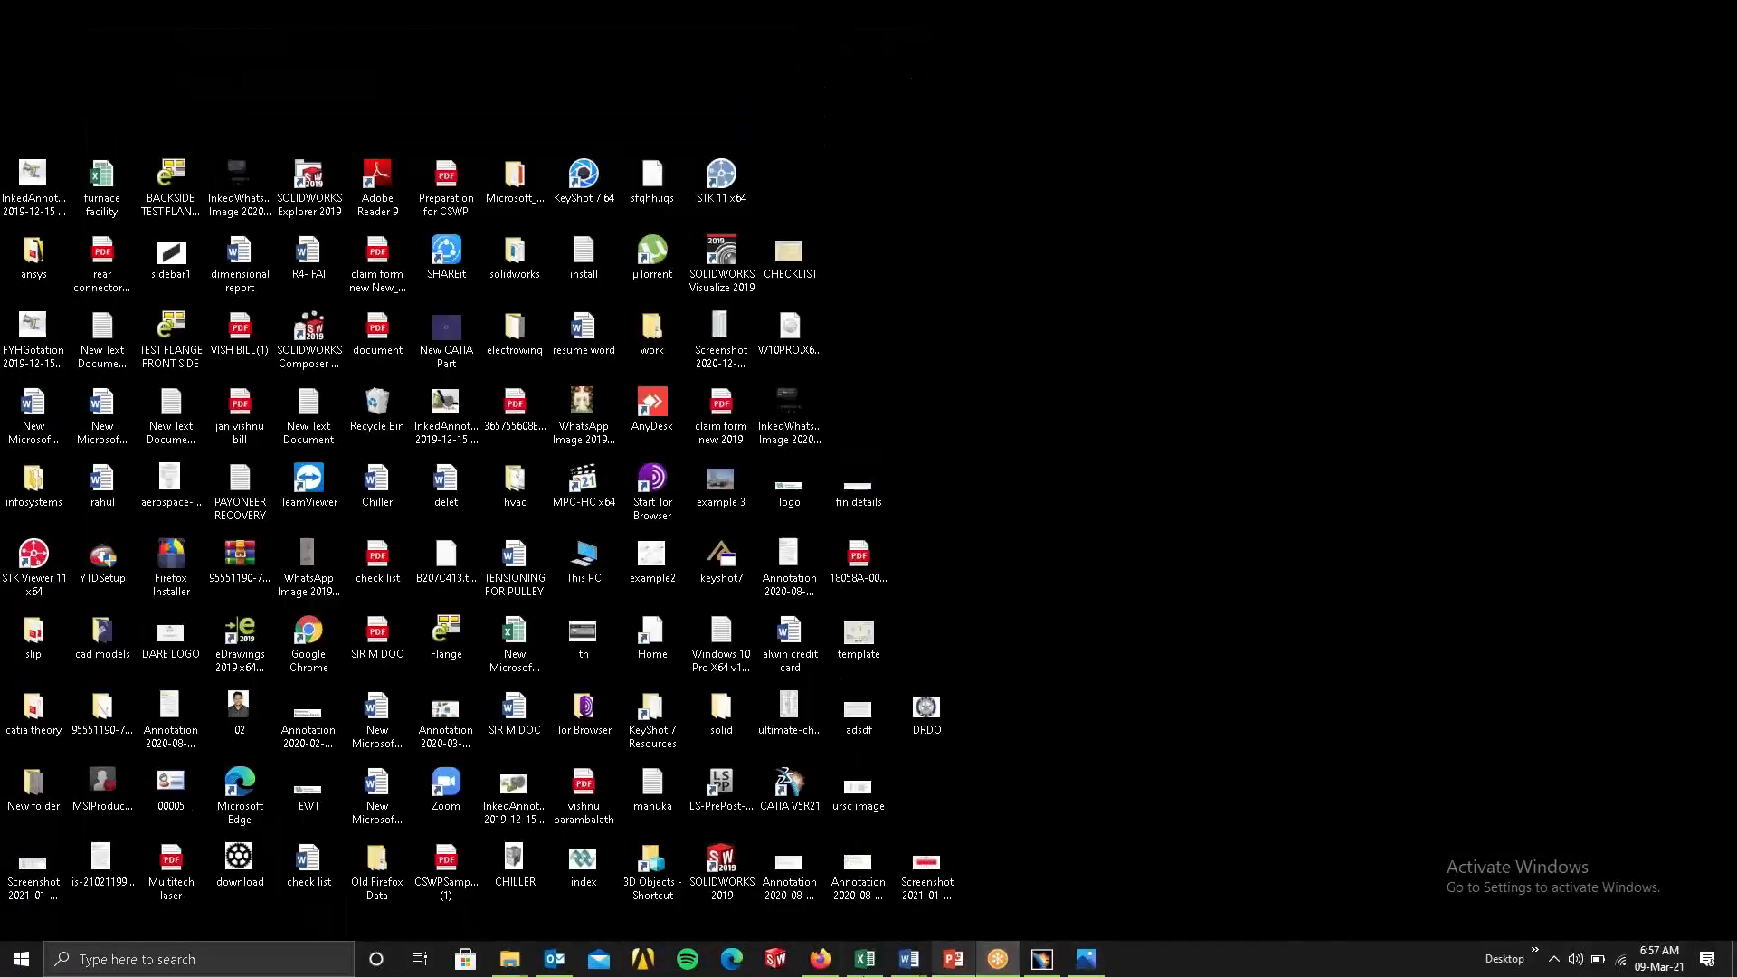
# Switch to Firefox and open the Class 6 Drawings email in the Gmail inbox.
pyautogui.click(821, 959)
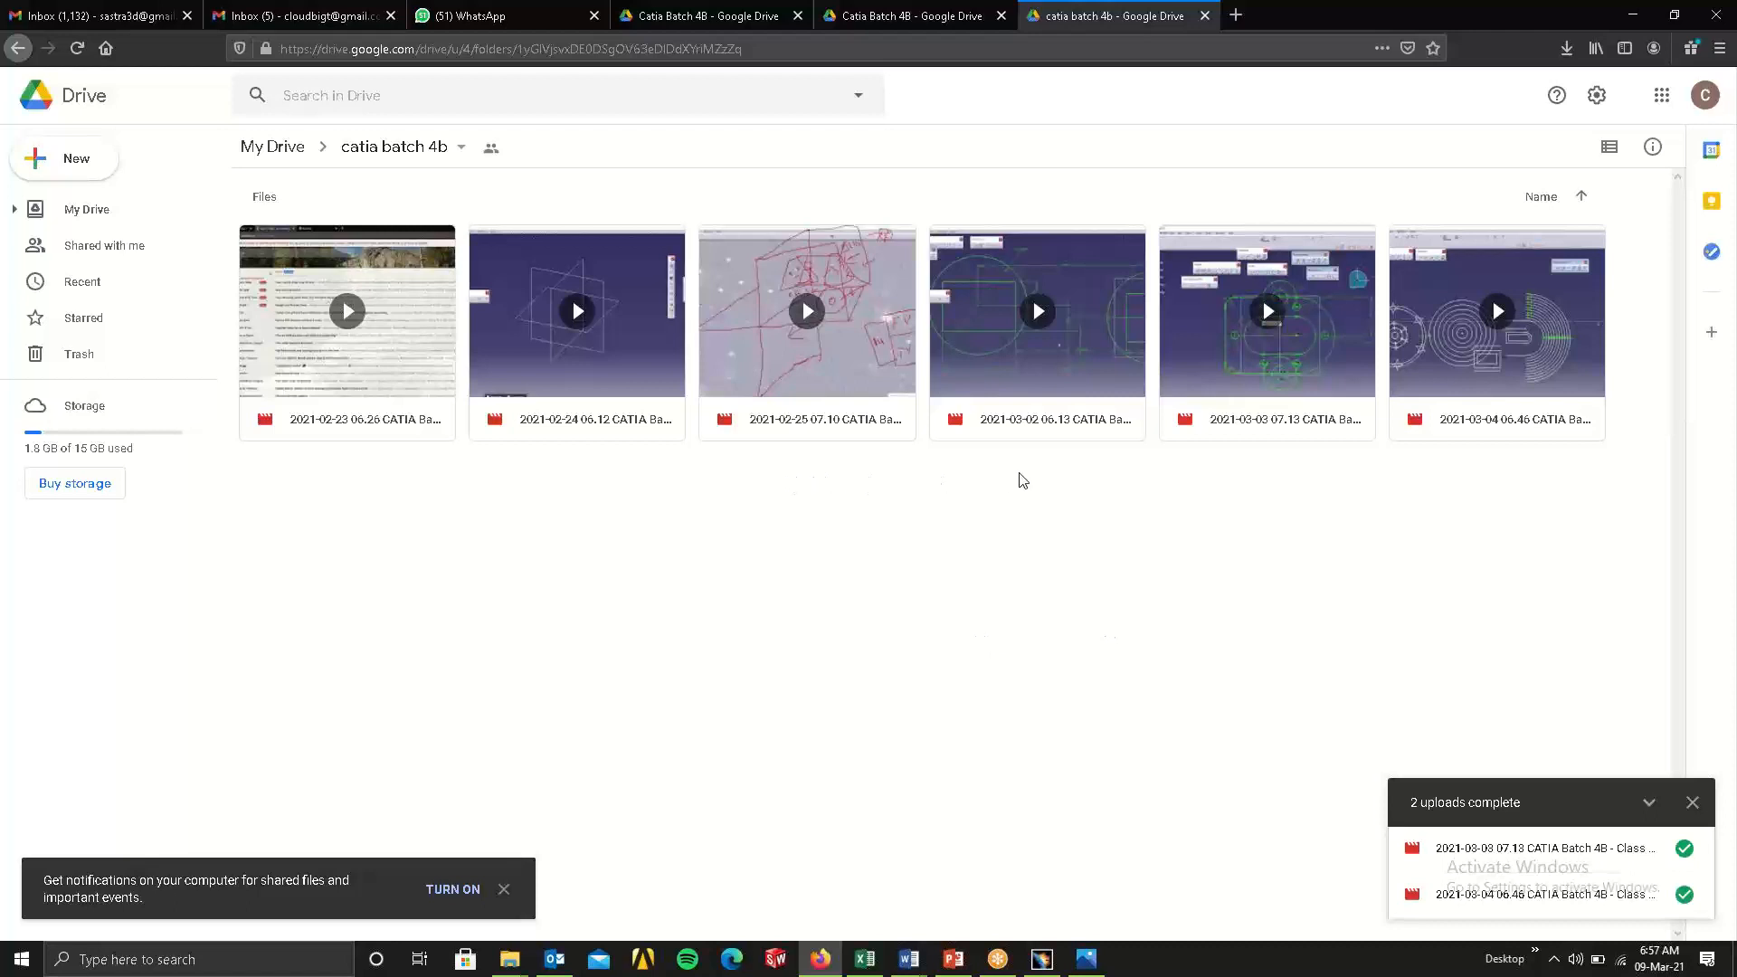
pyautogui.click(1633, 14)
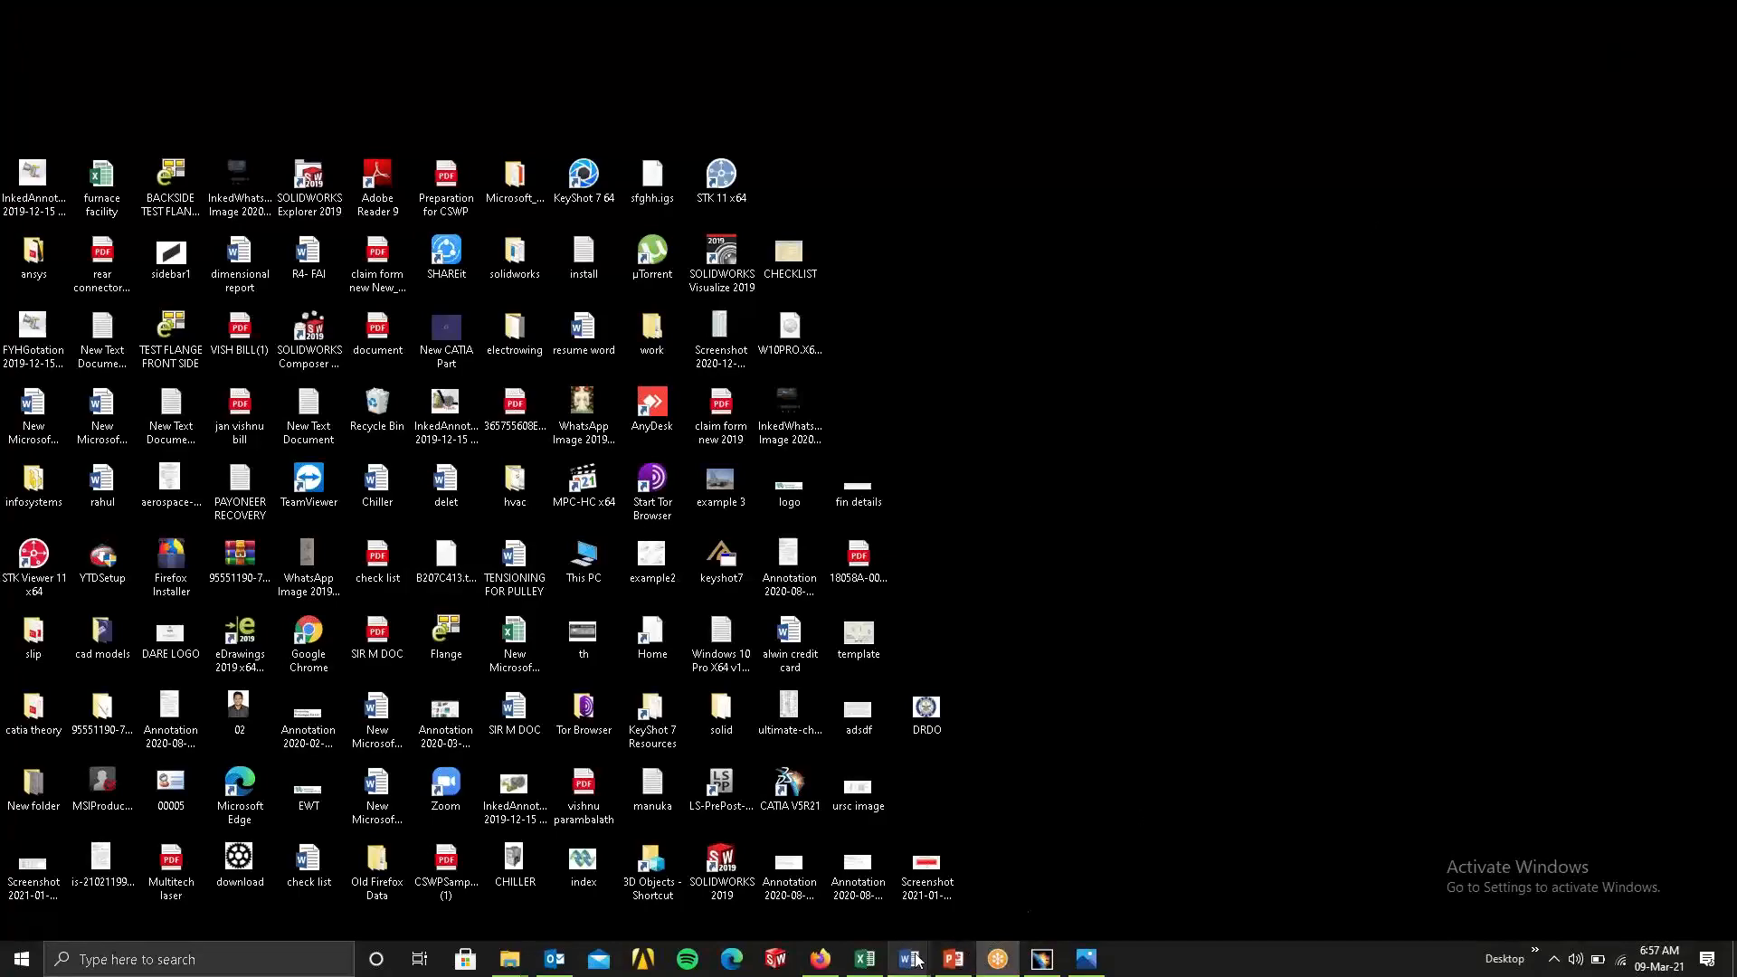
pyautogui.click(820, 959)
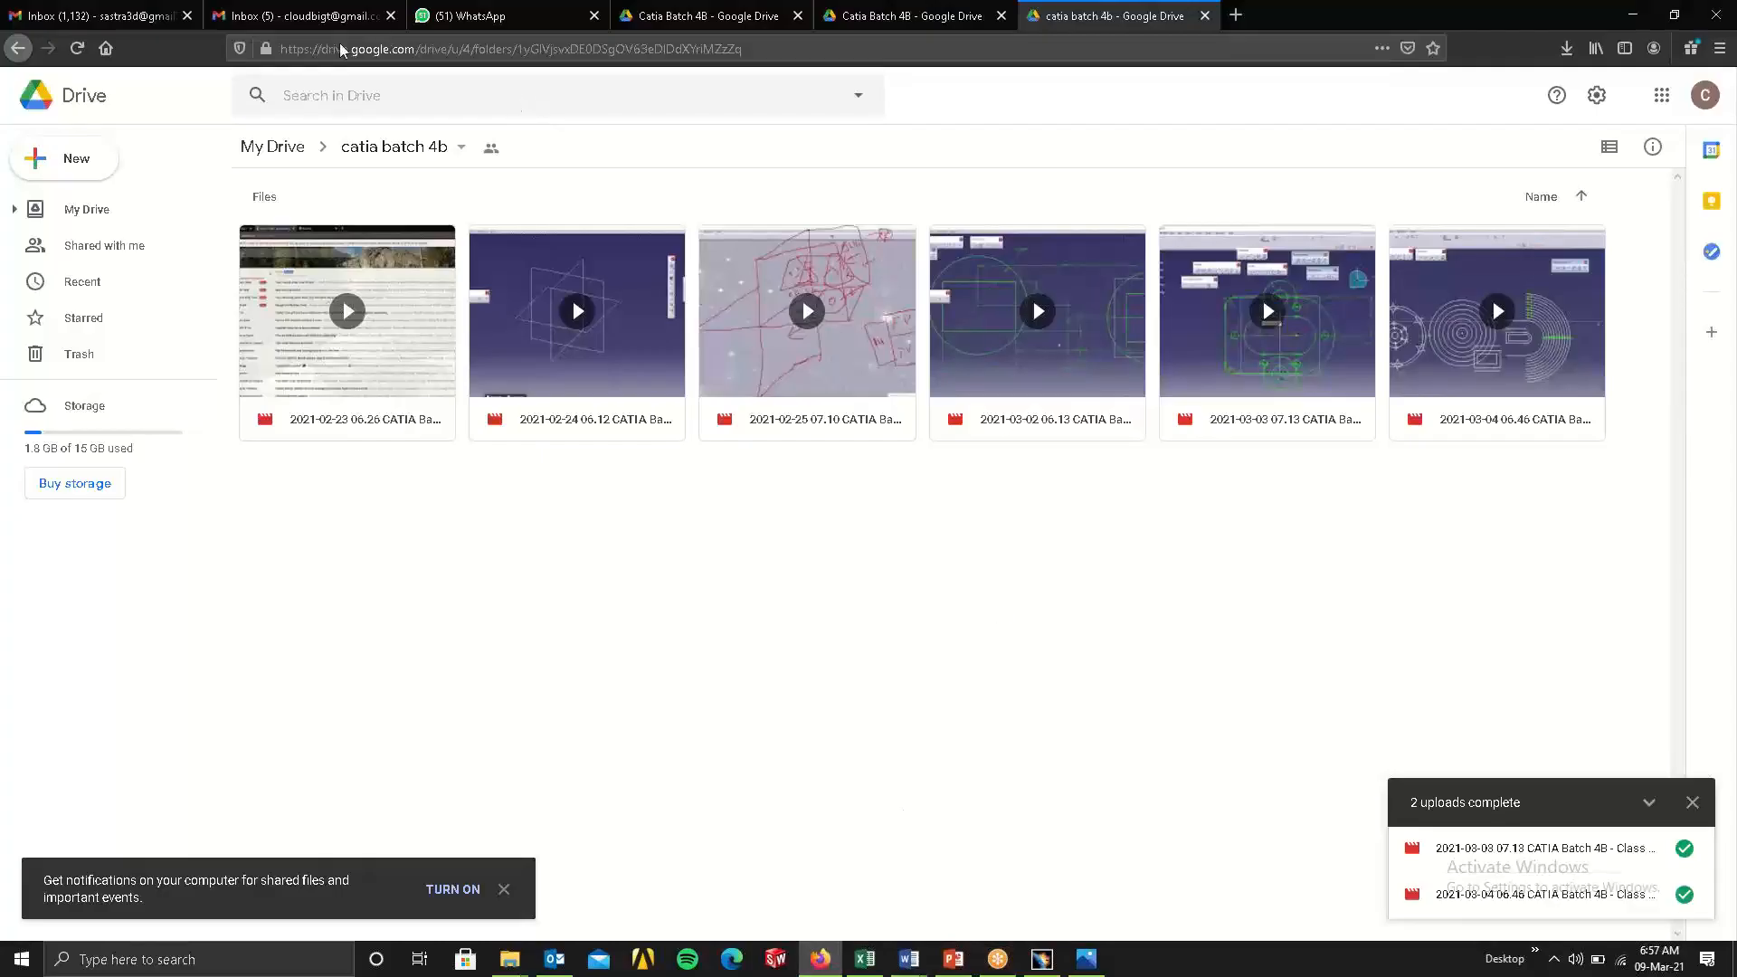
pyautogui.click(278, 17)
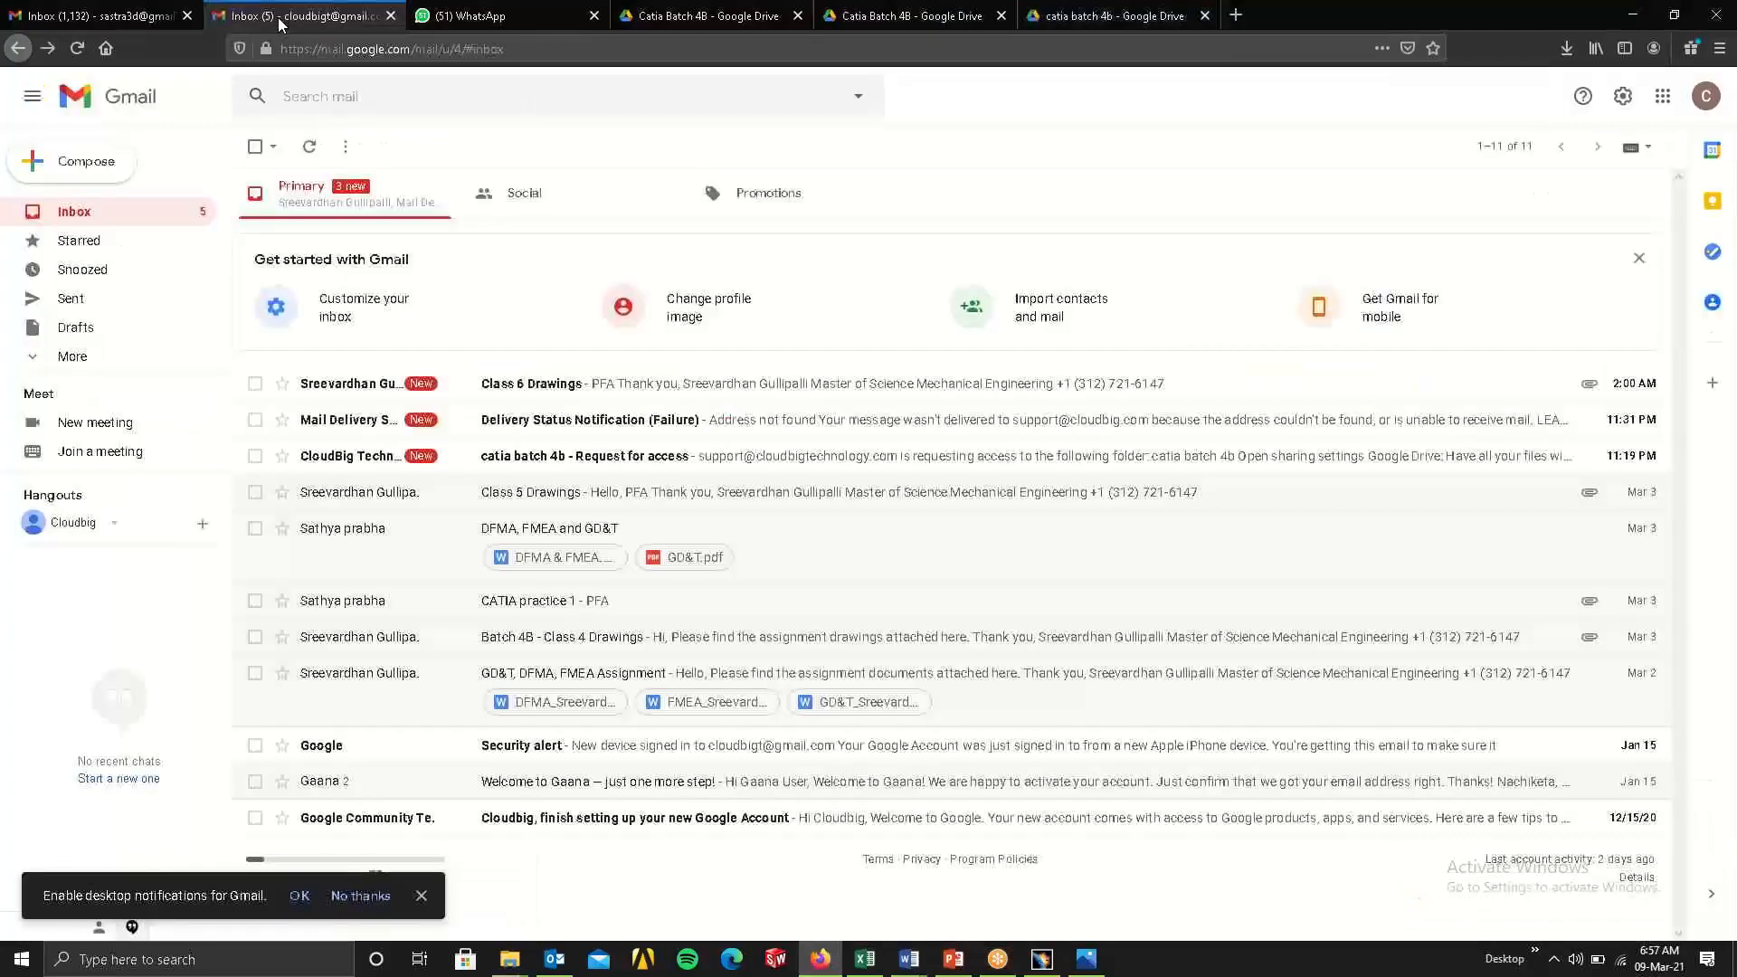
pyautogui.click(517, 399)
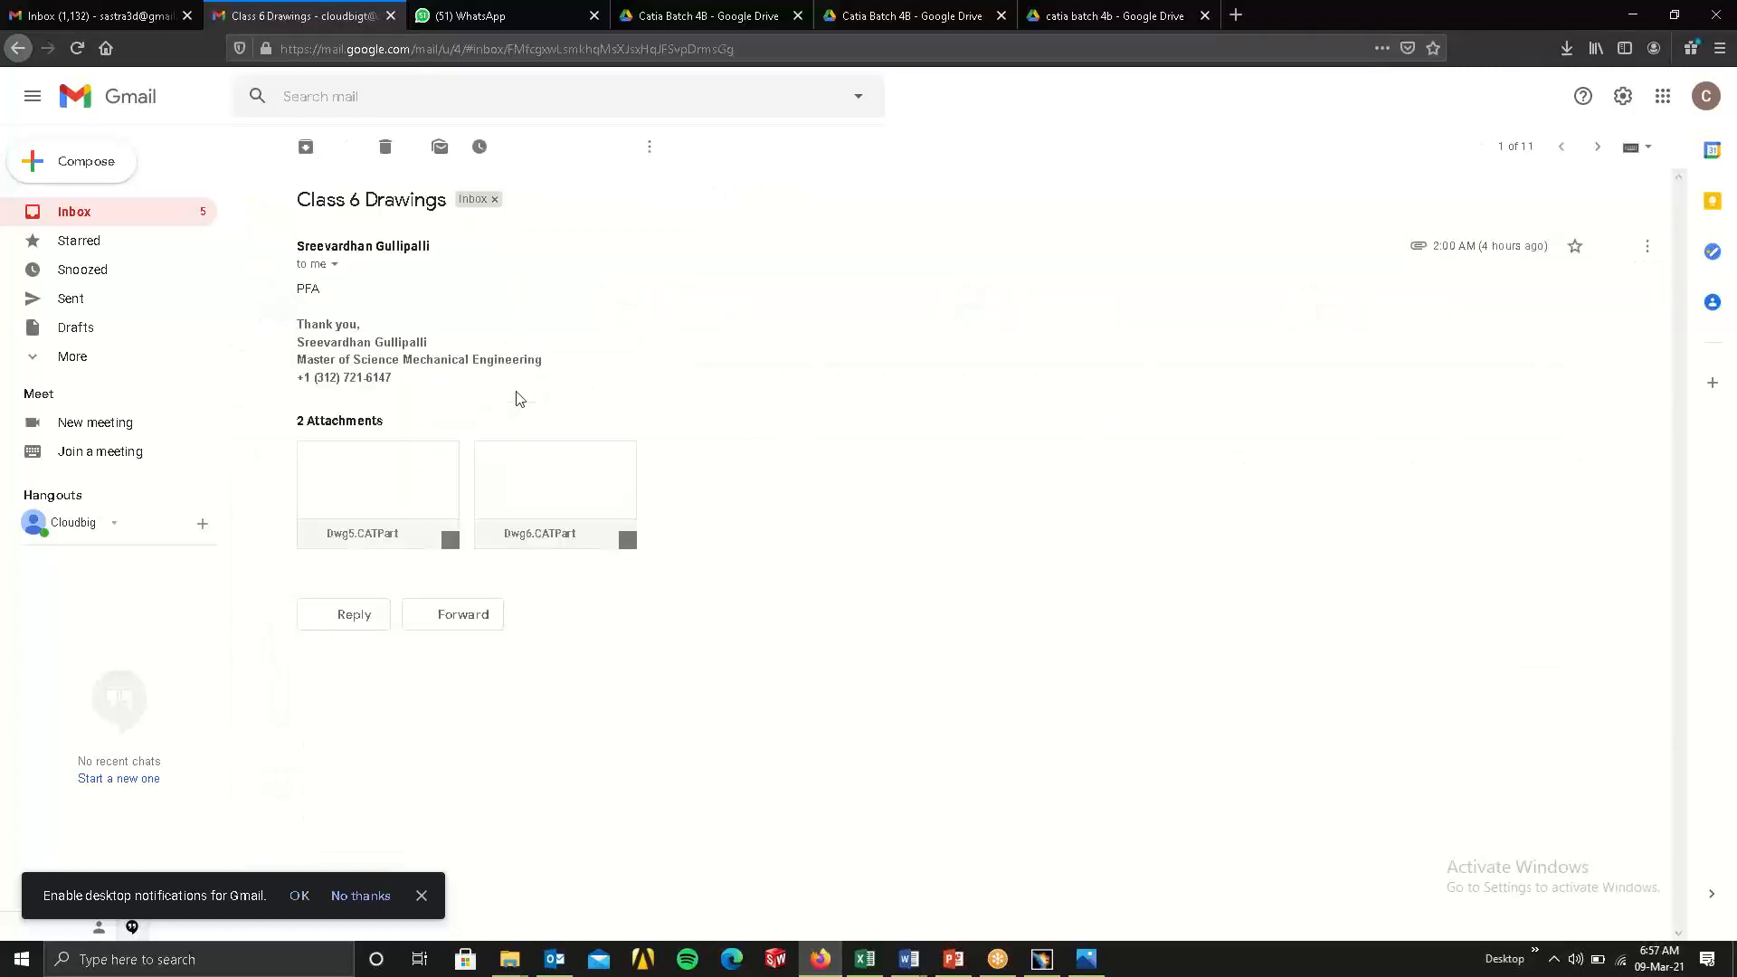
# Download all attachments of the Class 6 Drawings email as one archive and show it in the Downloads folder.
pyautogui.moveTo(388, 500)
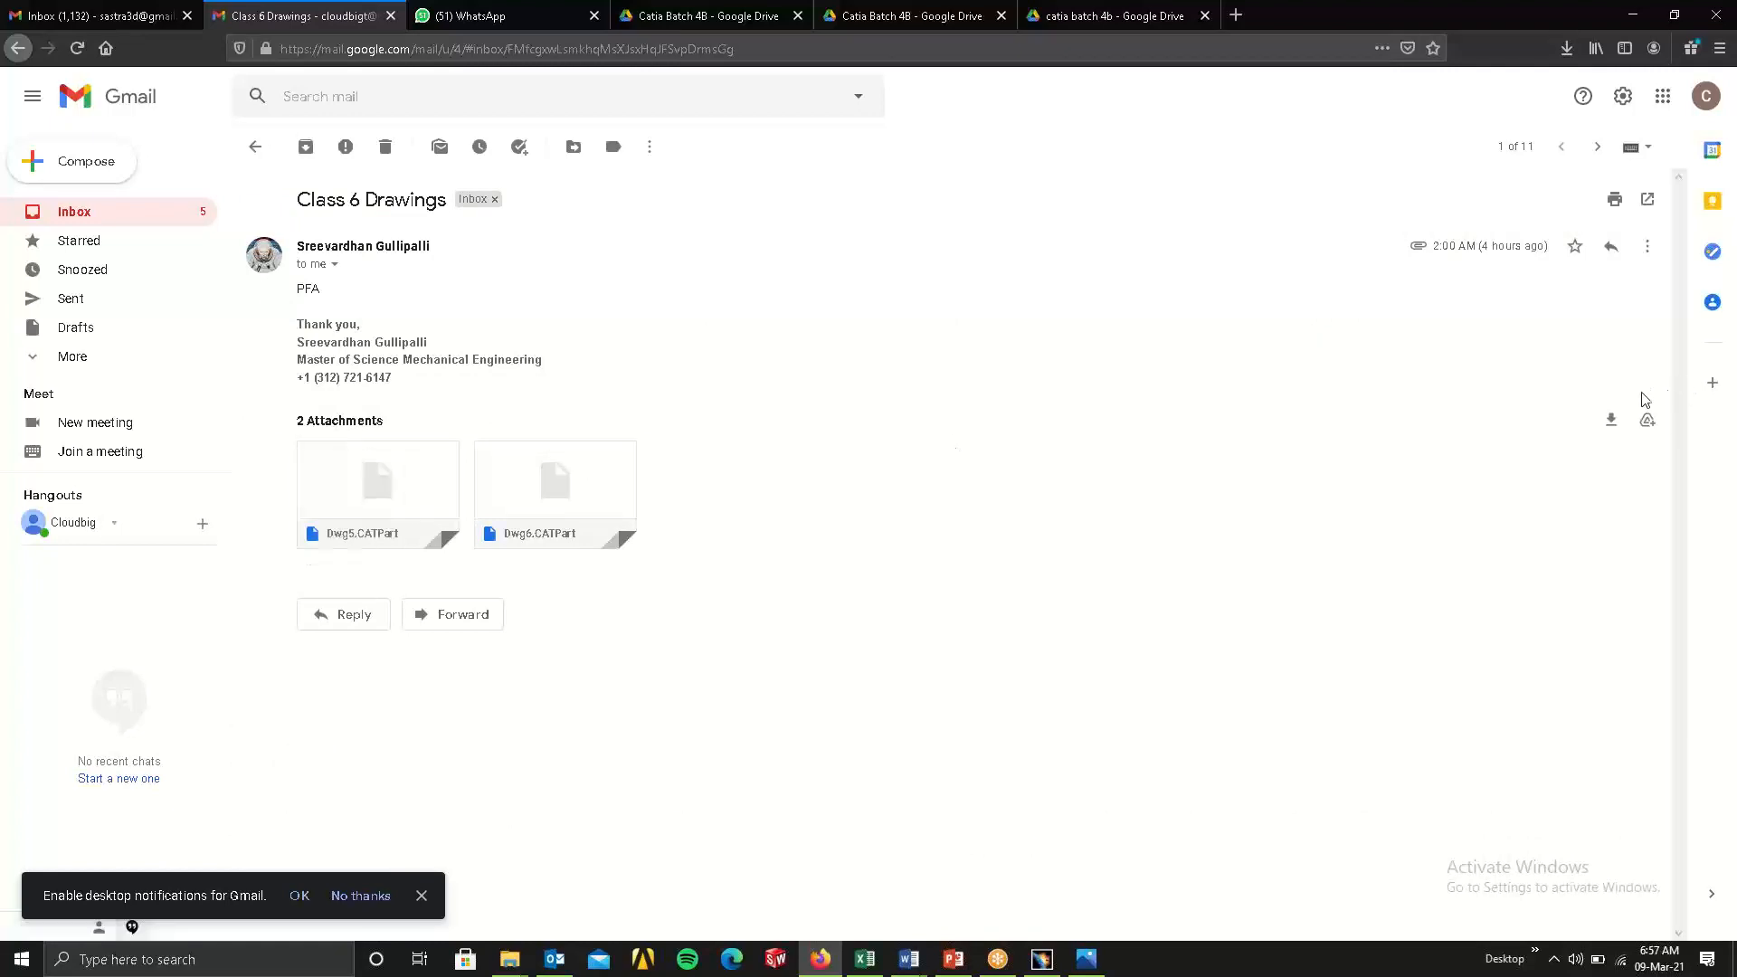
pyautogui.click(1611, 420)
pyautogui.click(337, 419)
pyautogui.click(1566, 48)
pyautogui.click(1556, 70)
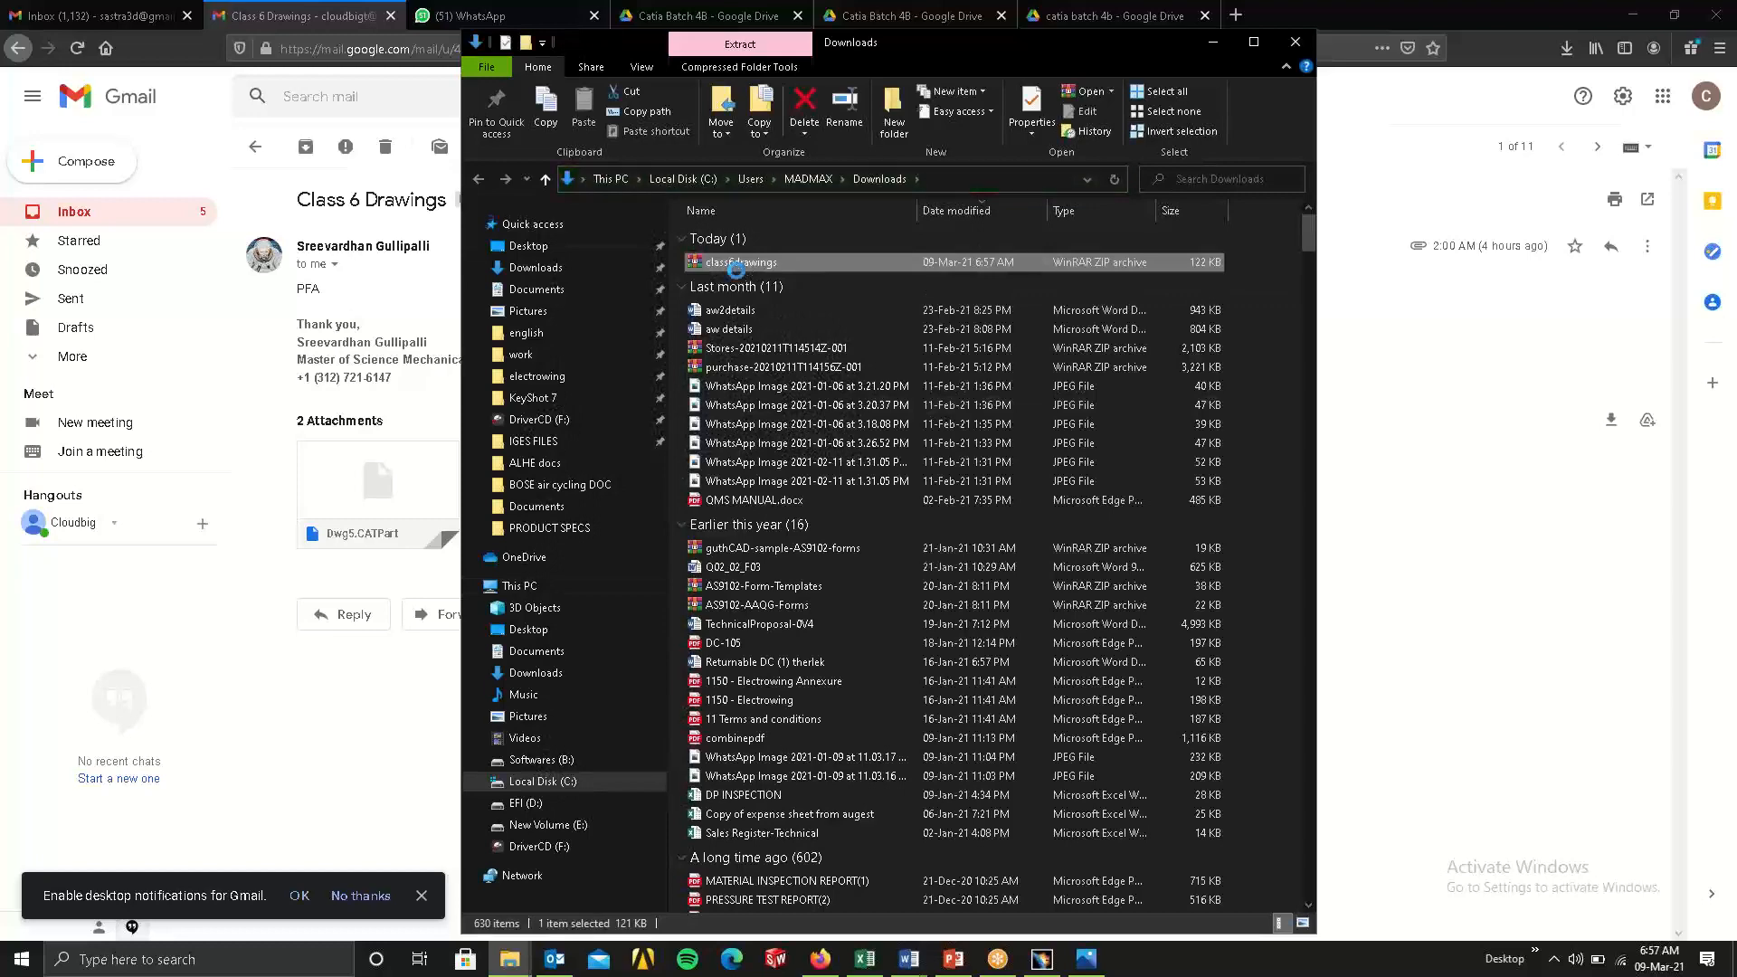
# Move the class6drawings archive from Downloads into the email sender's folder inside cad models on the Desktop.
pyautogui.rightClick(747, 262)
pyautogui.click(812, 554)
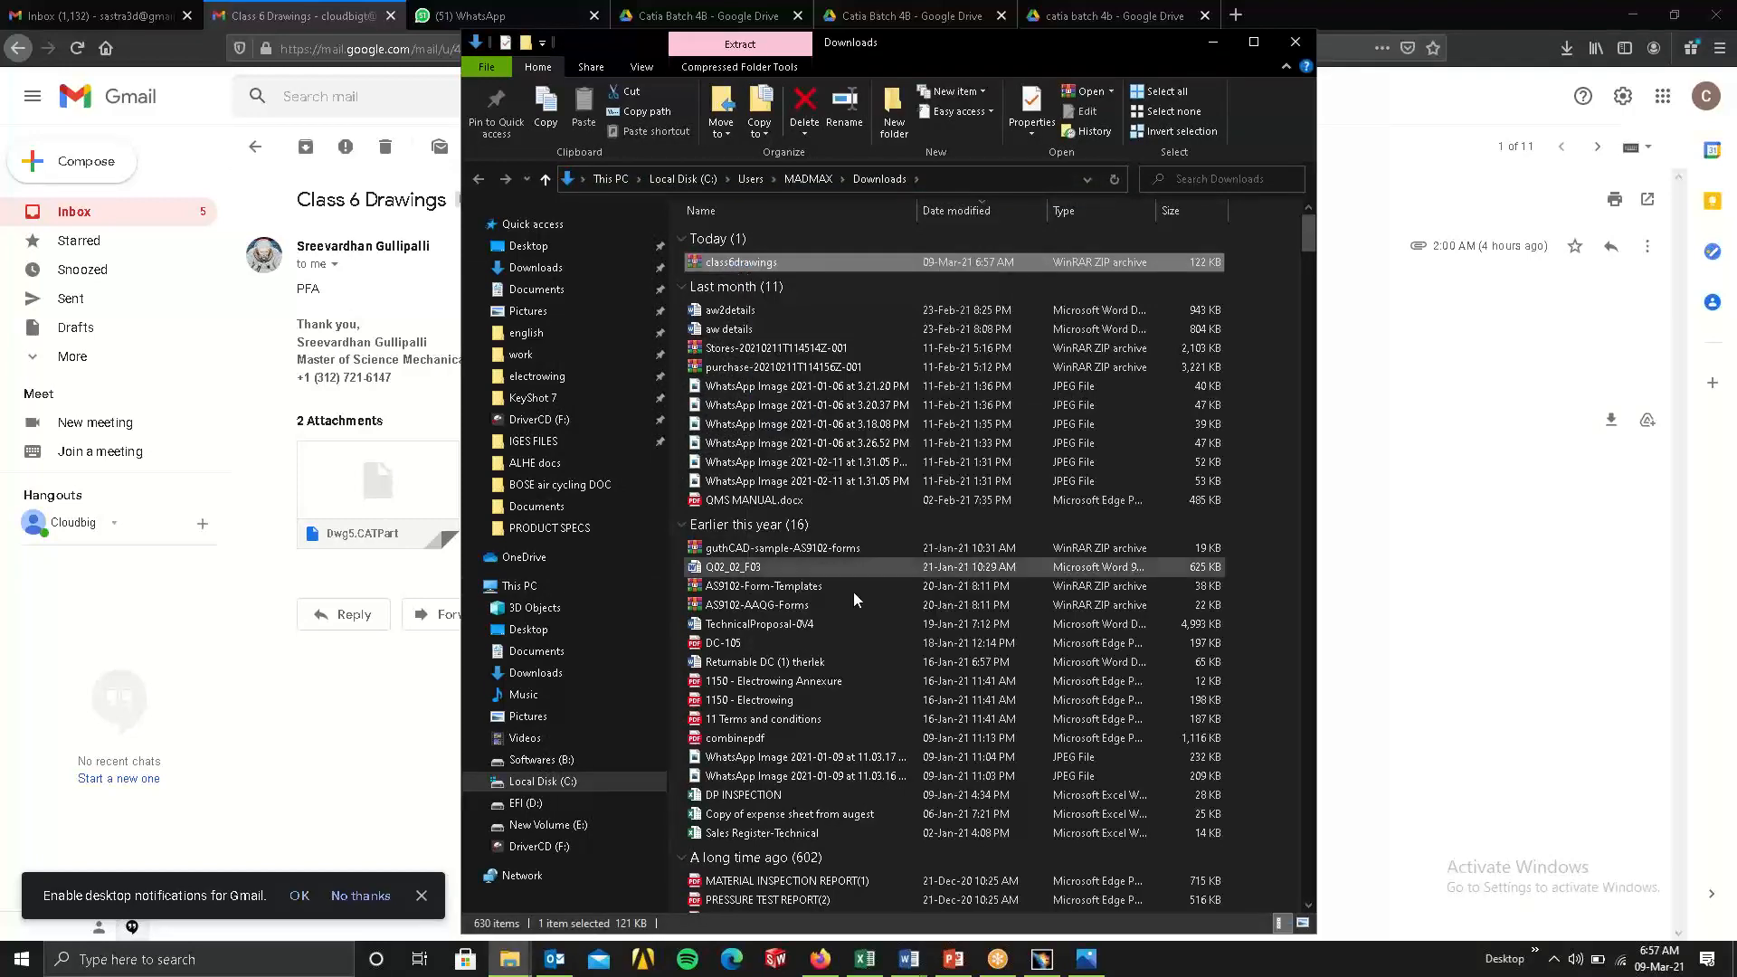
pyautogui.click(556, 628)
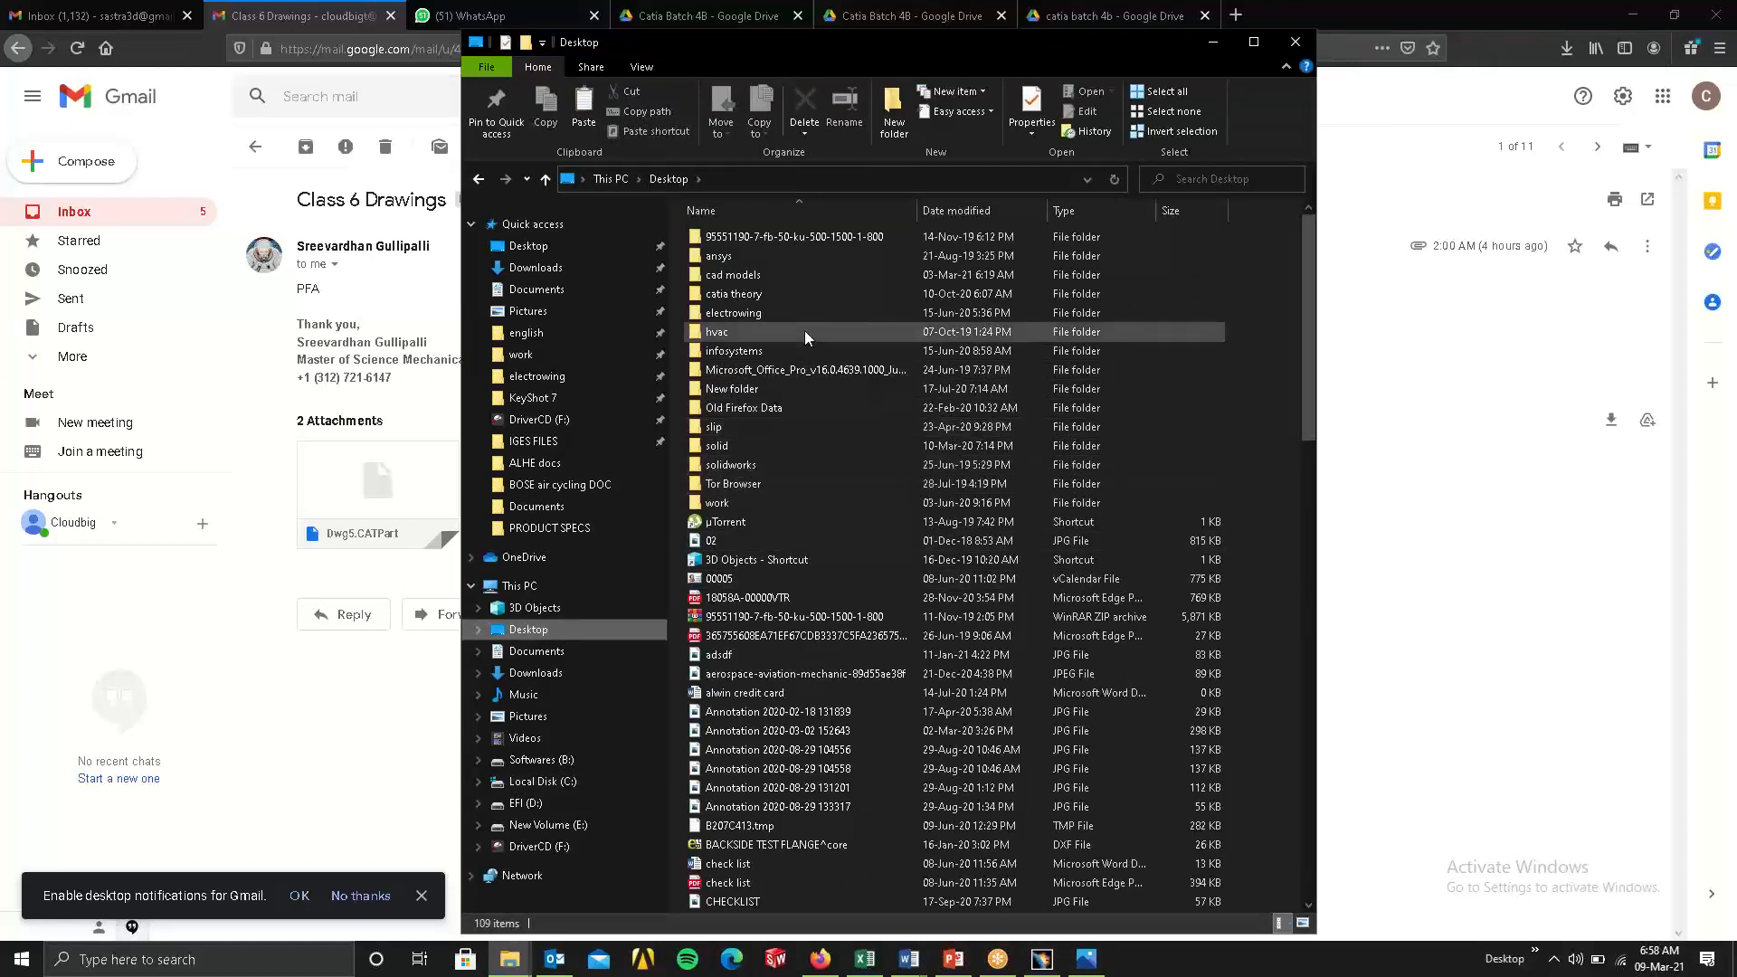
pyautogui.doubleClick(762, 273)
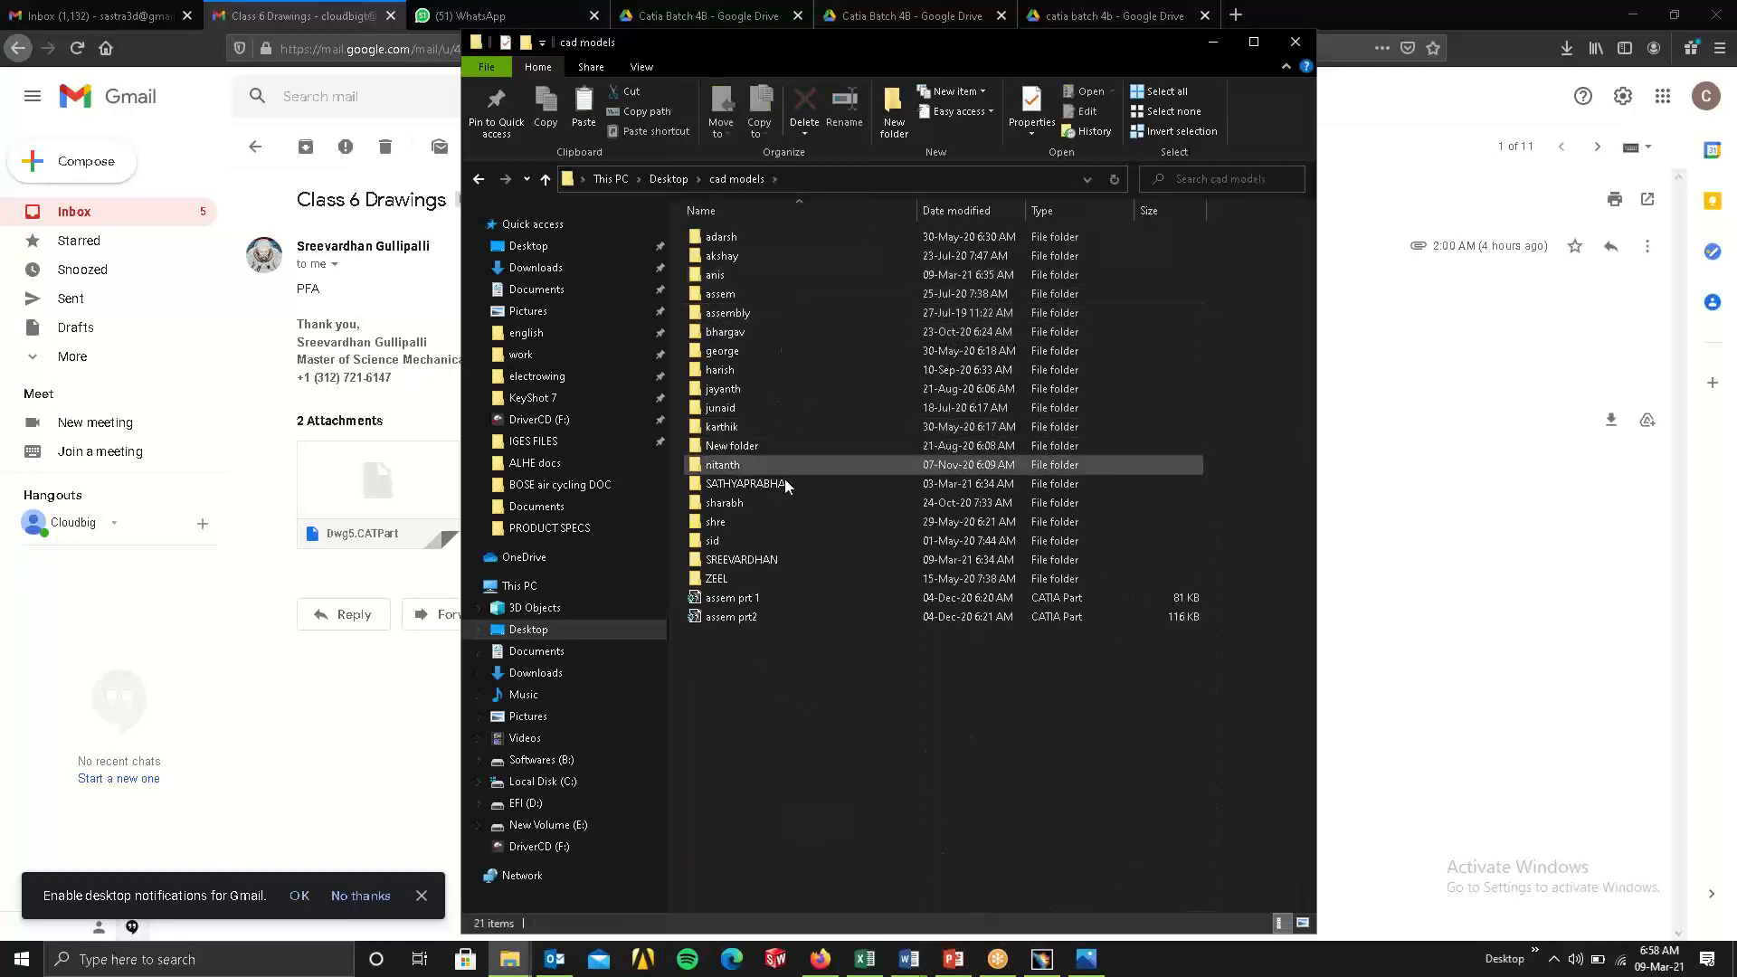
pyautogui.click(740, 561)
pyautogui.doubleClick(740, 563)
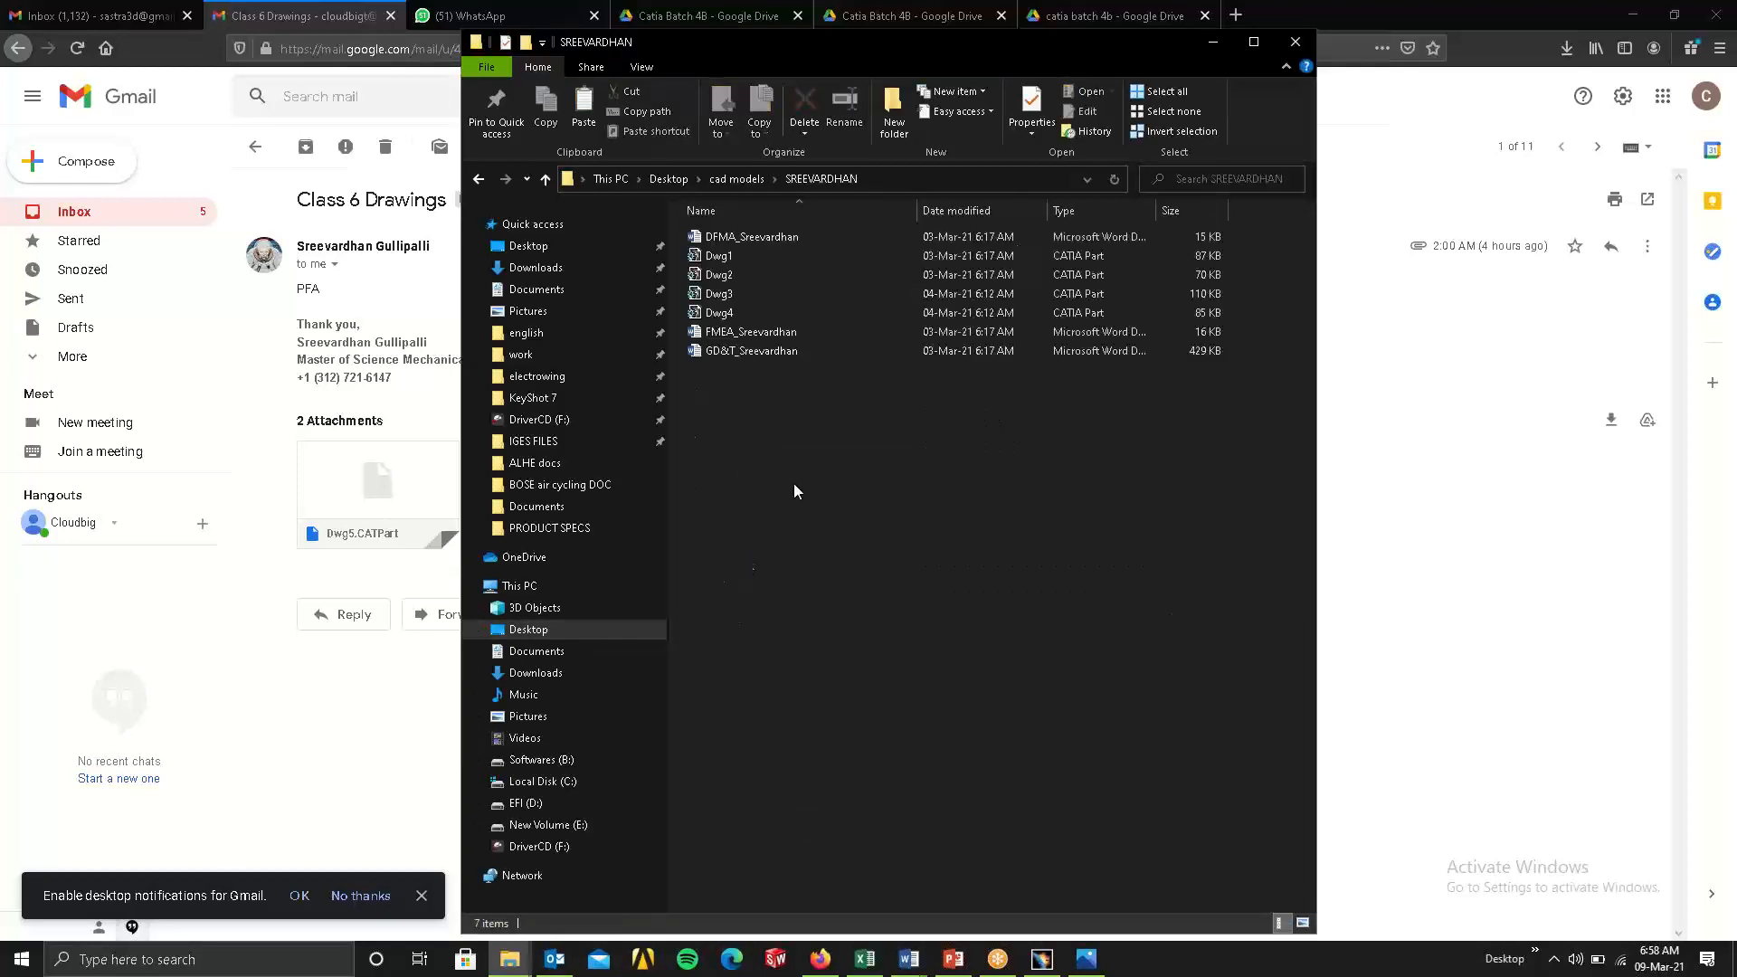
pyautogui.rightClick(796, 465)
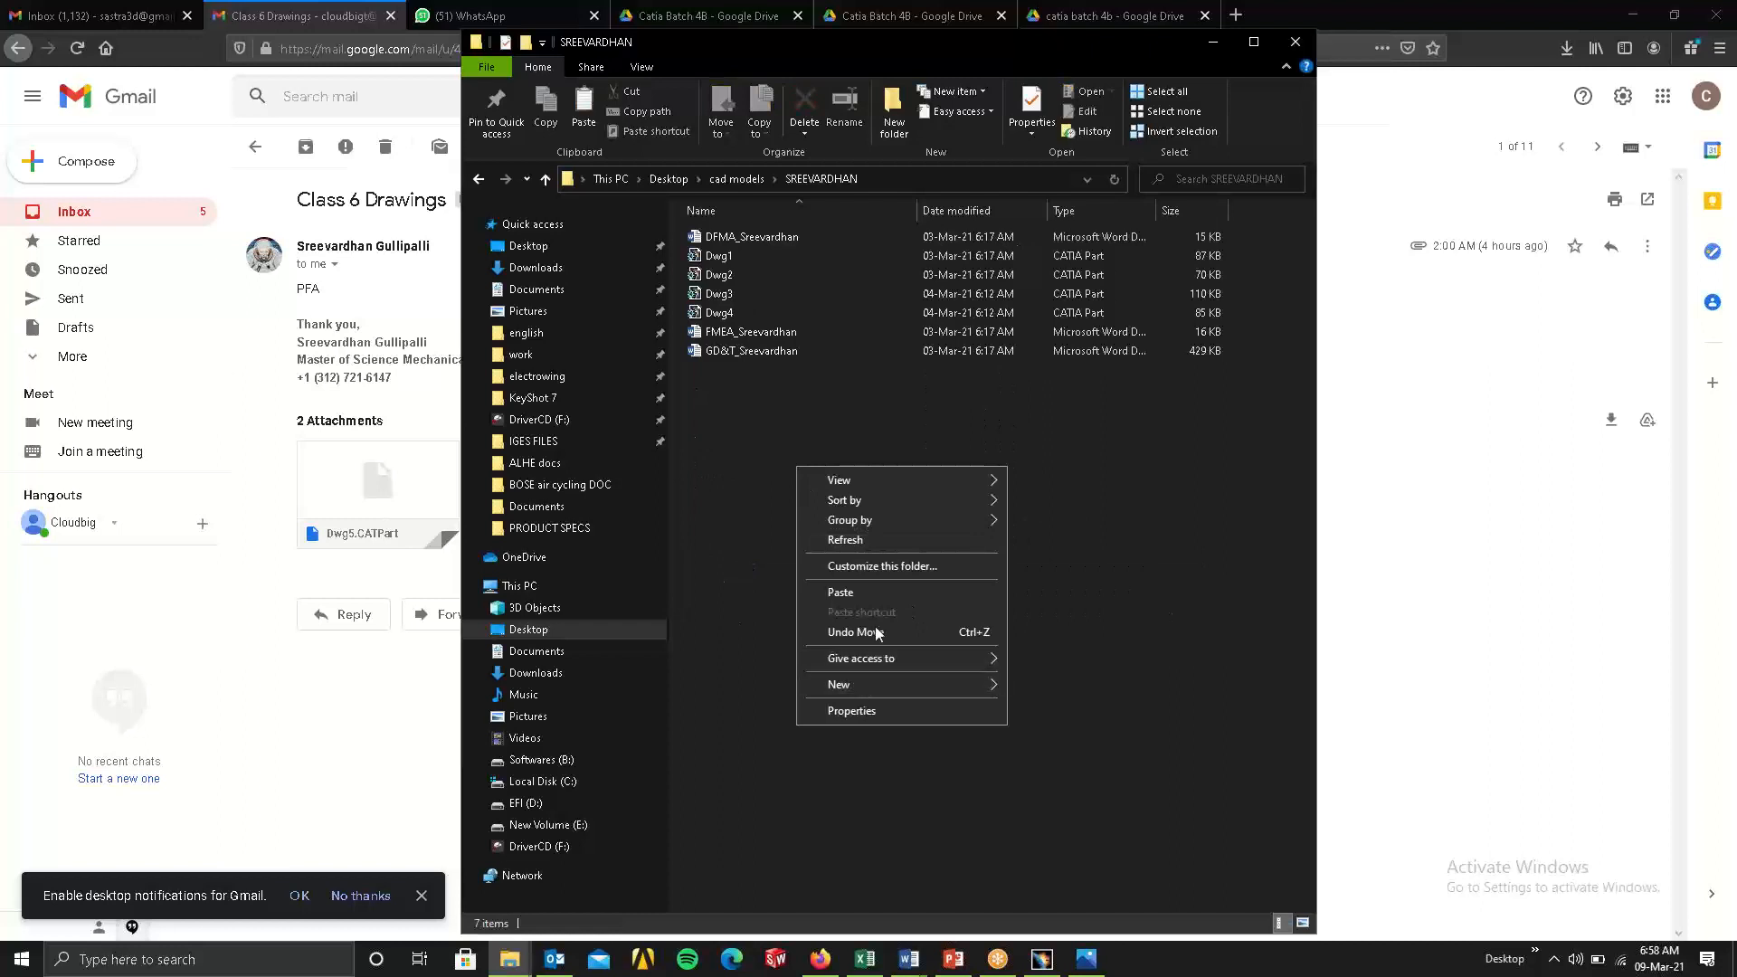
pyautogui.click(870, 593)
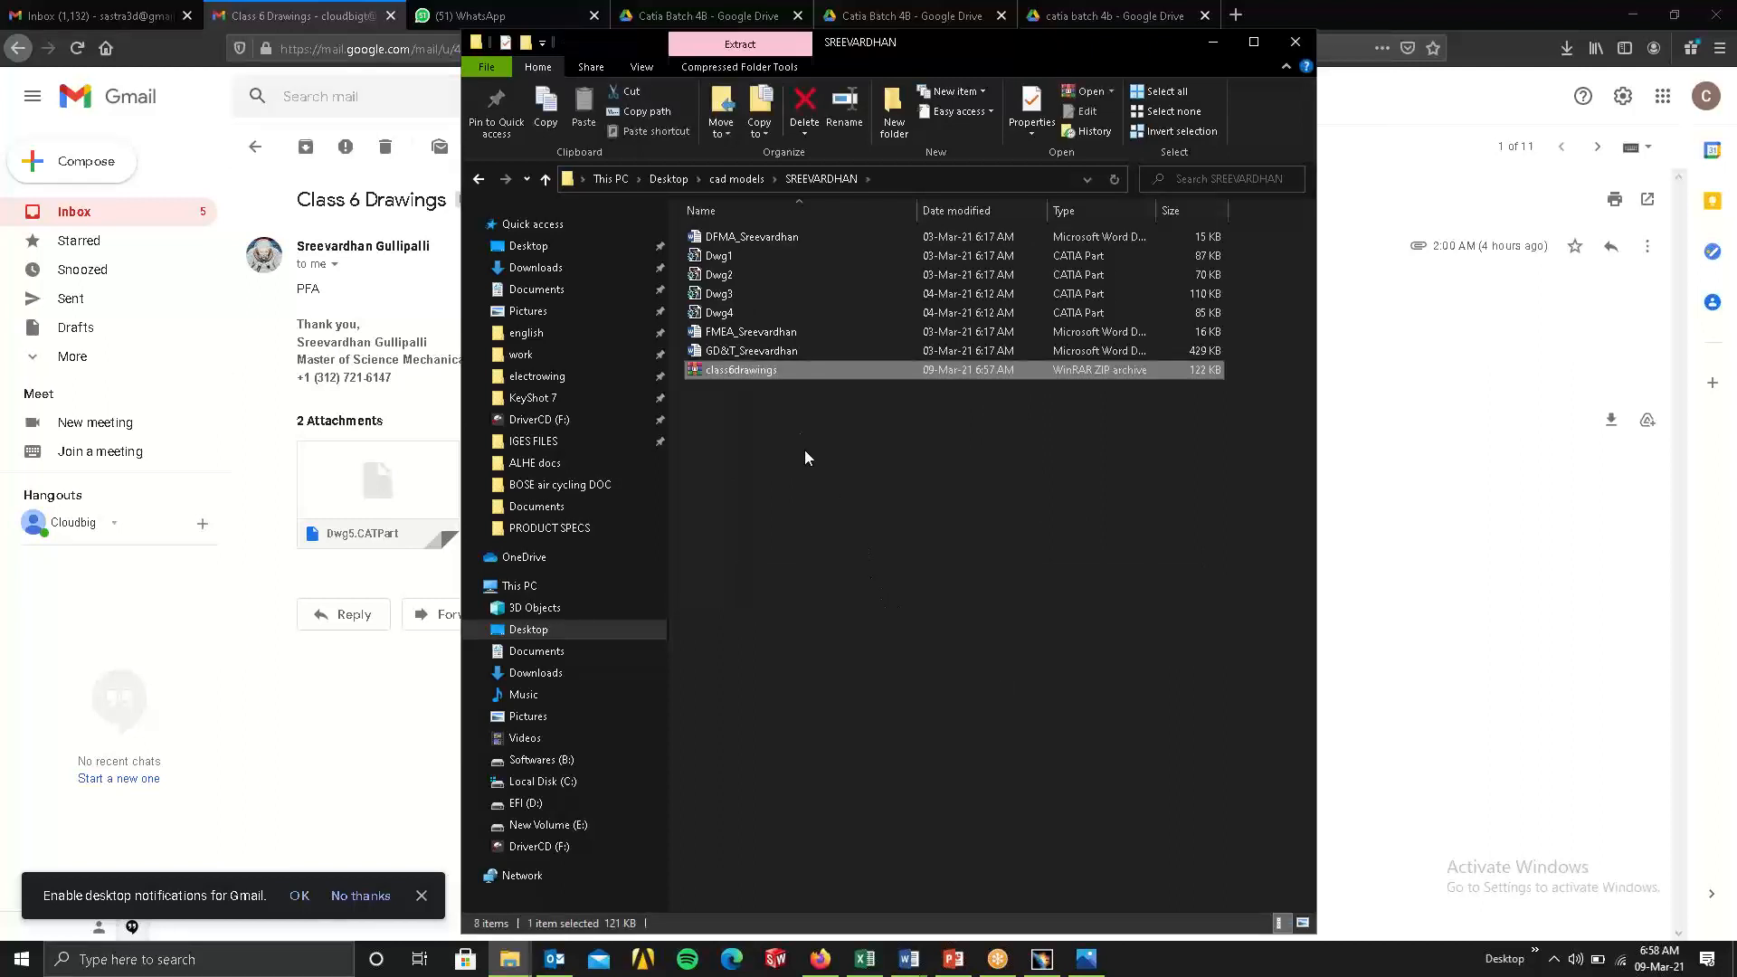
# Extract the class6drawings archive into its own class6drawings subfolder.
pyautogui.rightClick(753, 374)
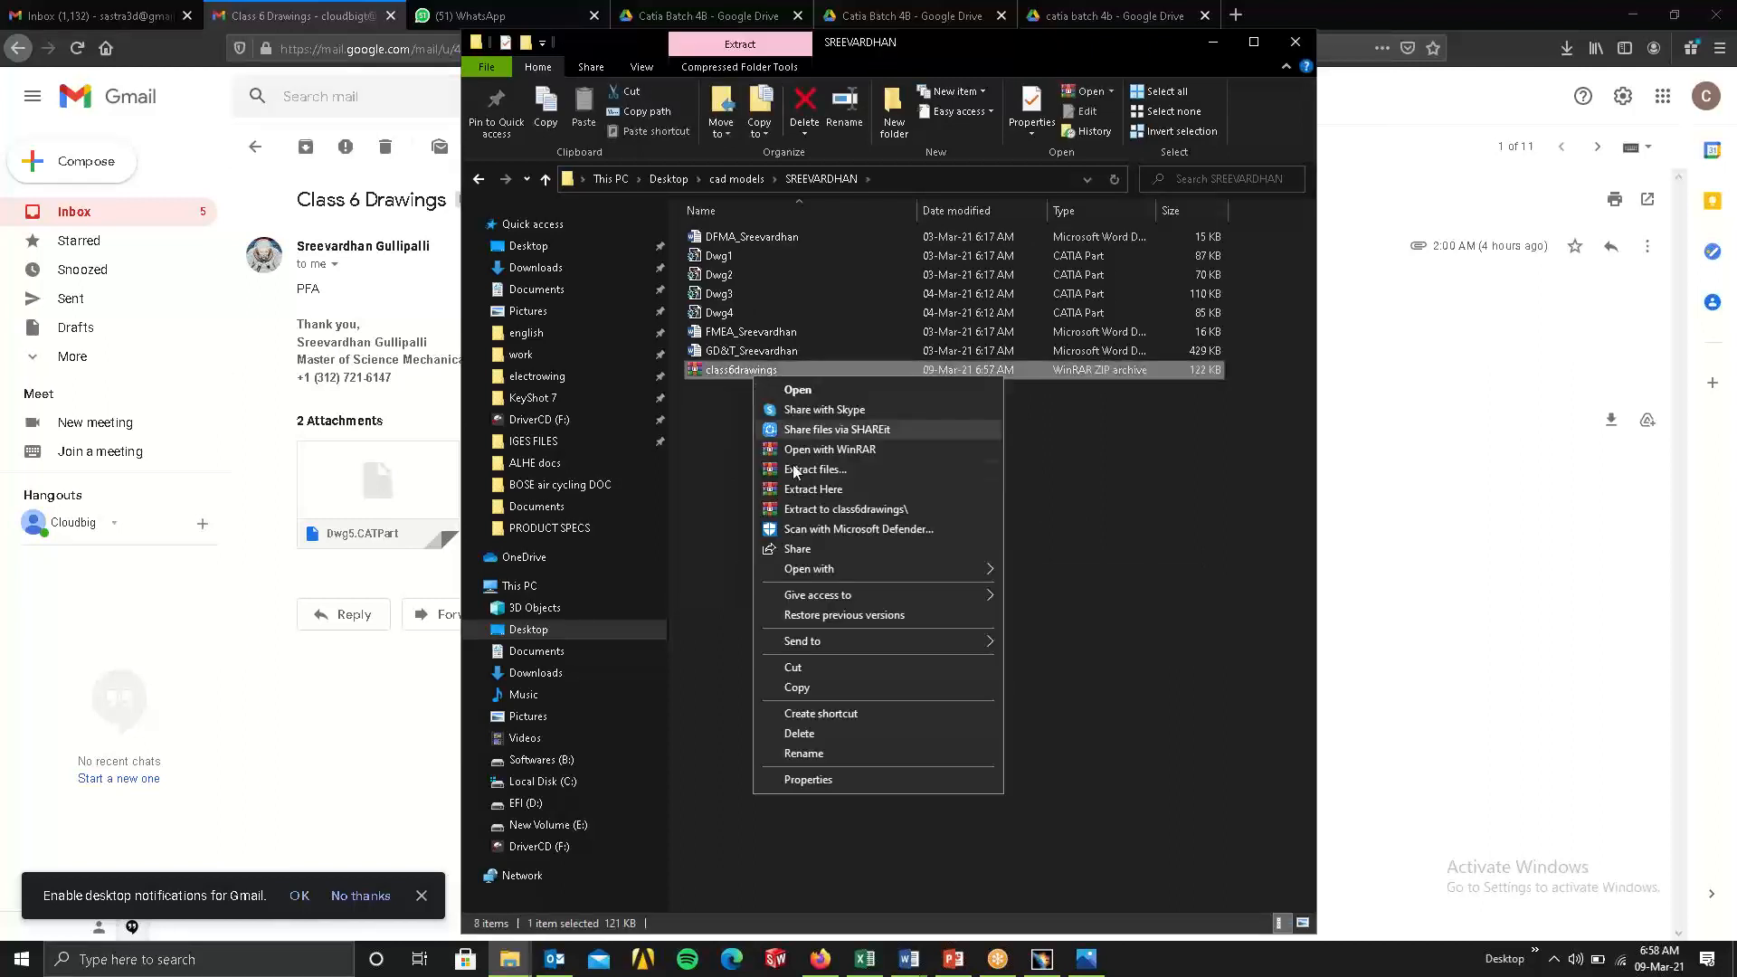
pyautogui.click(818, 509)
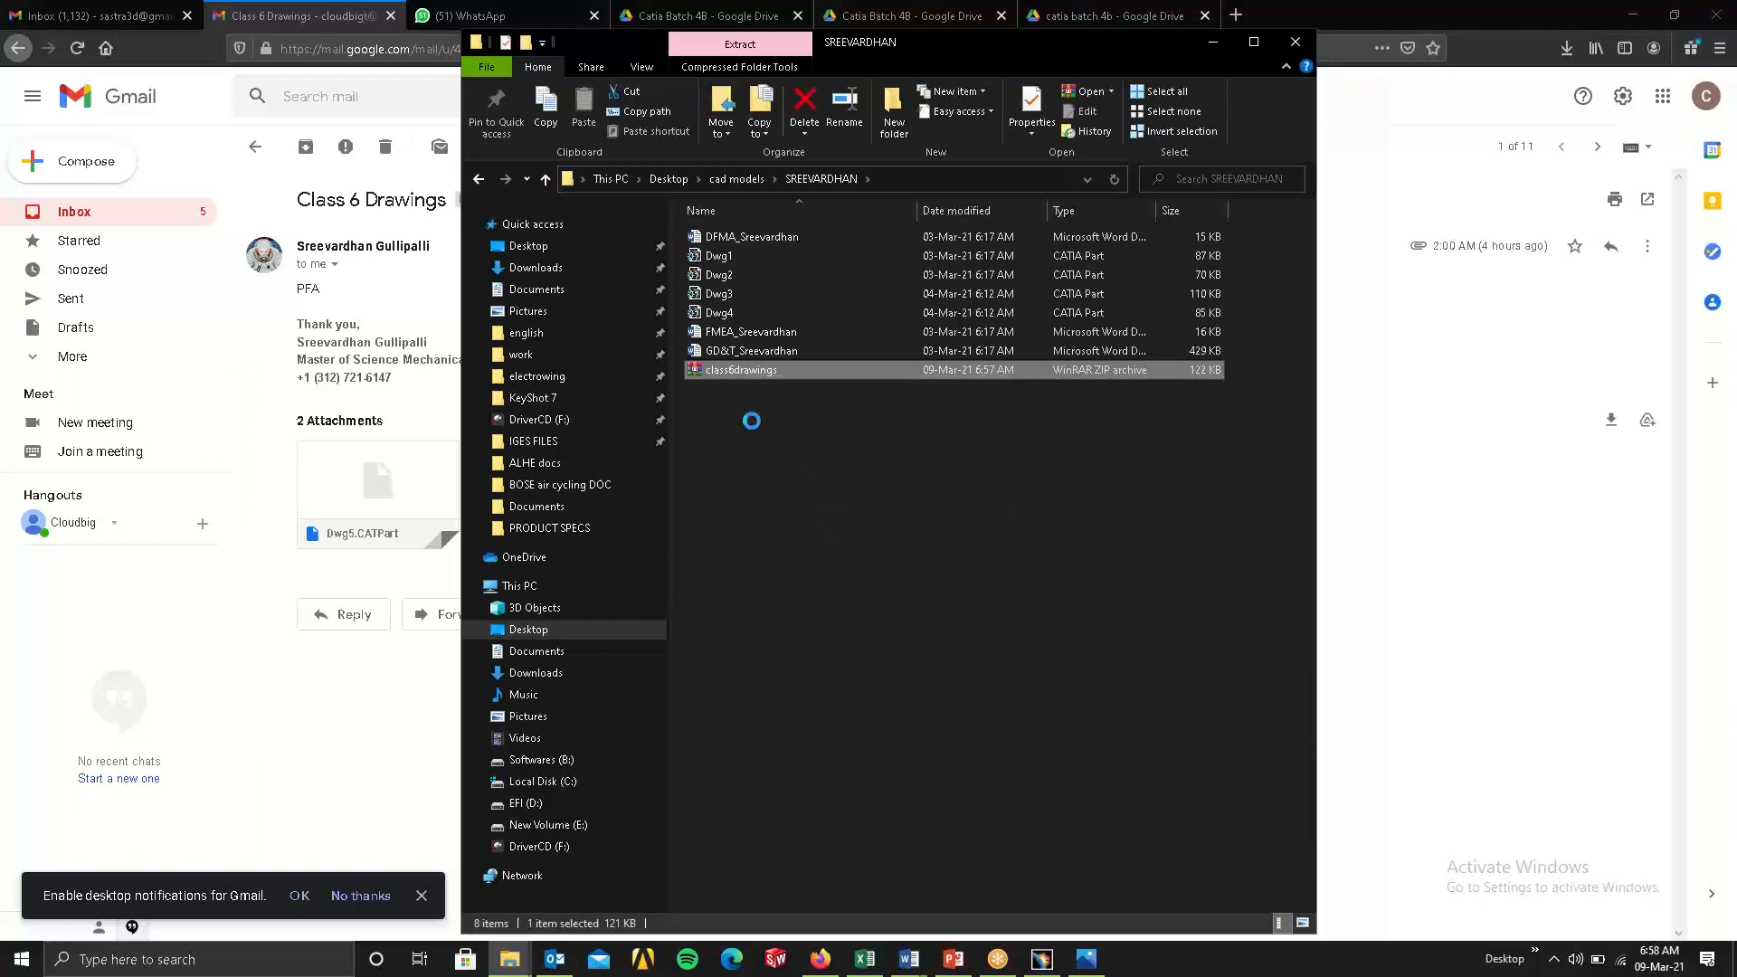
pyautogui.rightClick(732, 372)
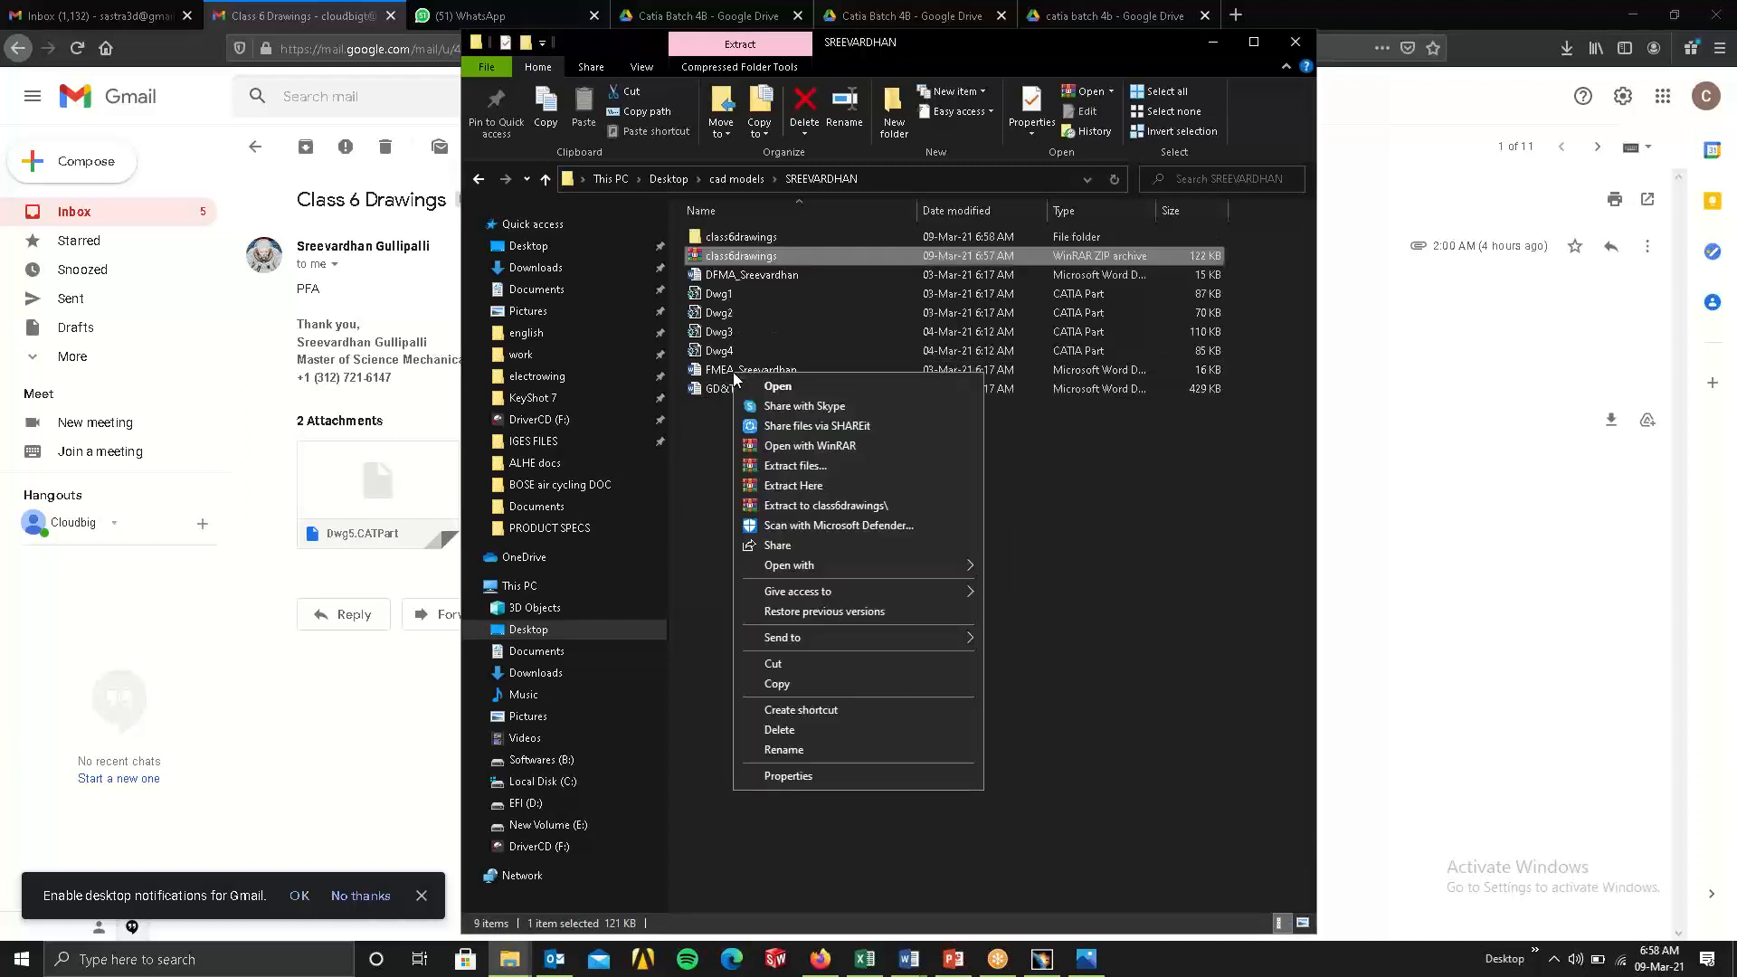
pyautogui.click(1011, 611)
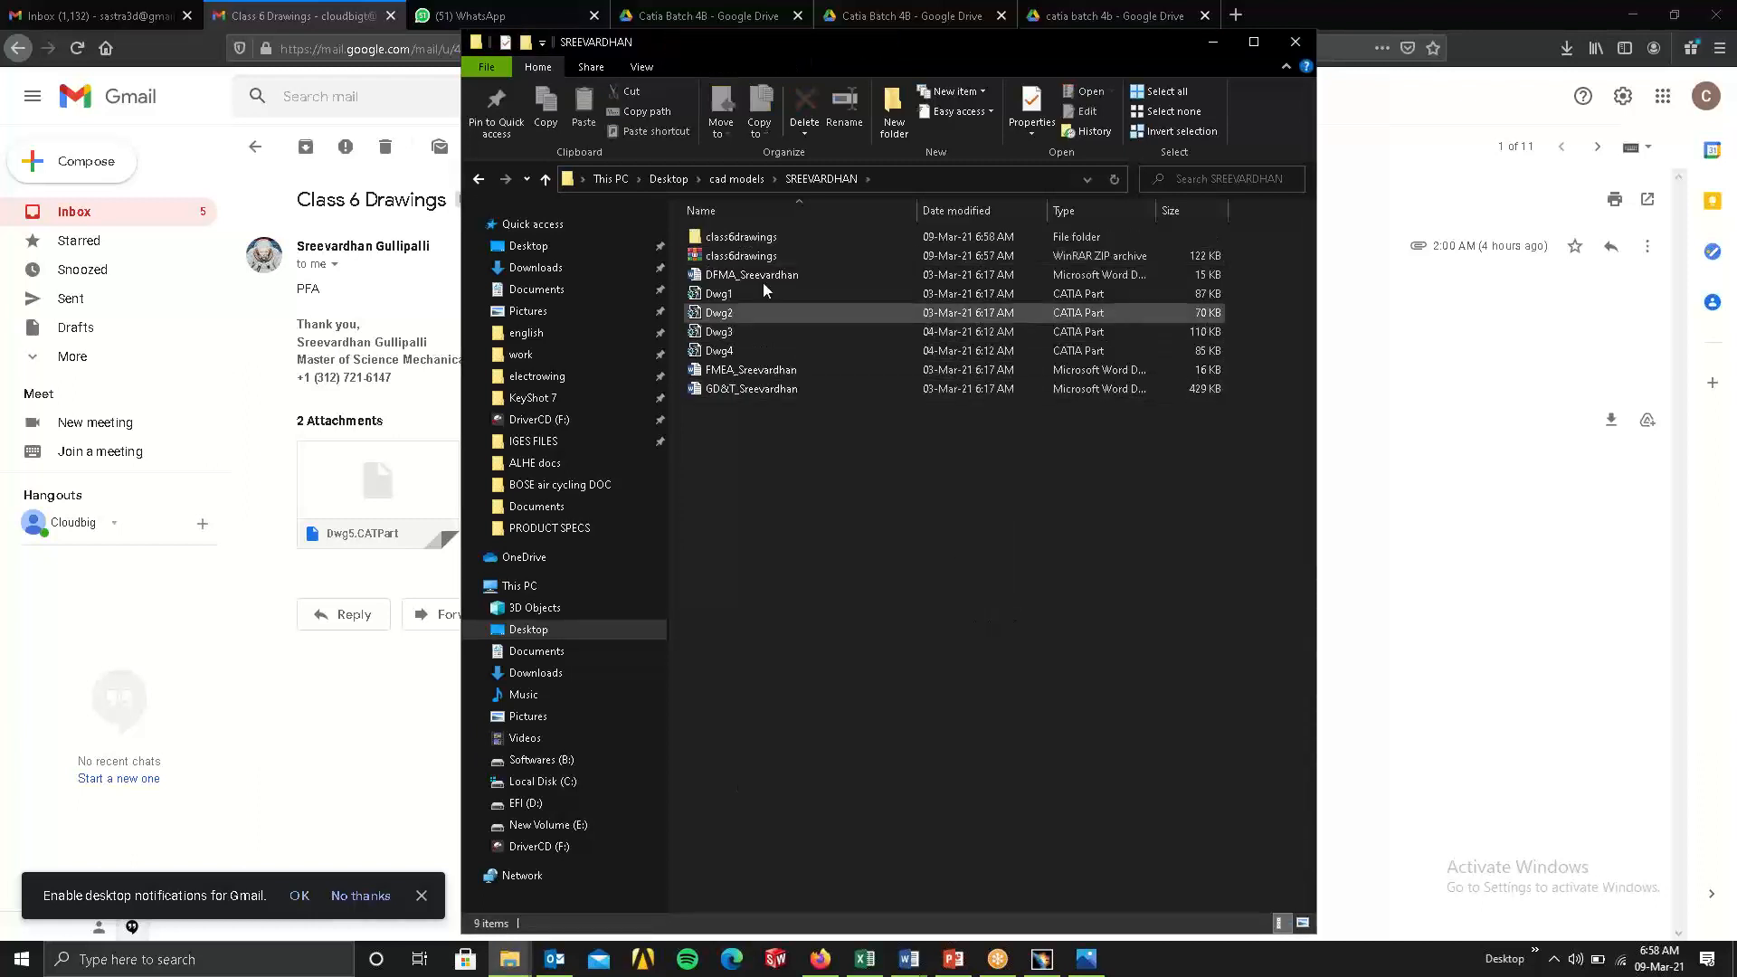
# Delete the class6drawings archive and open the extracted class6drawings folder.
pyautogui.rightClick(750, 259)
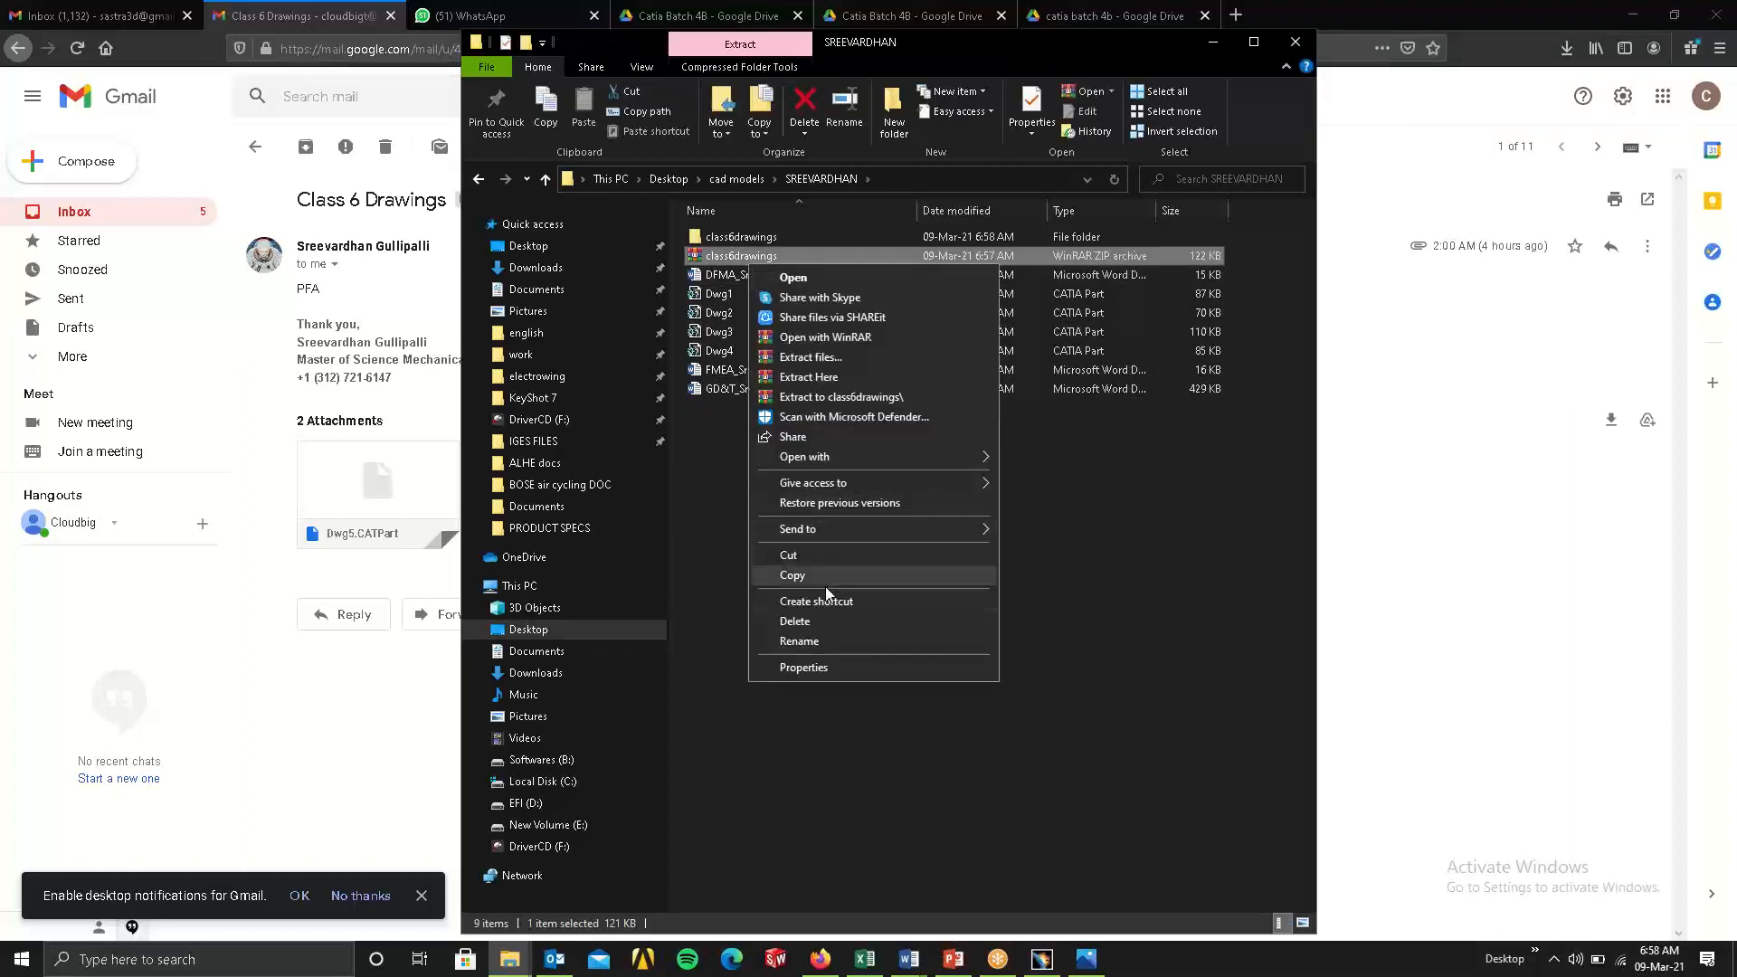
pyautogui.click(814, 619)
pyautogui.doubleClick(740, 237)
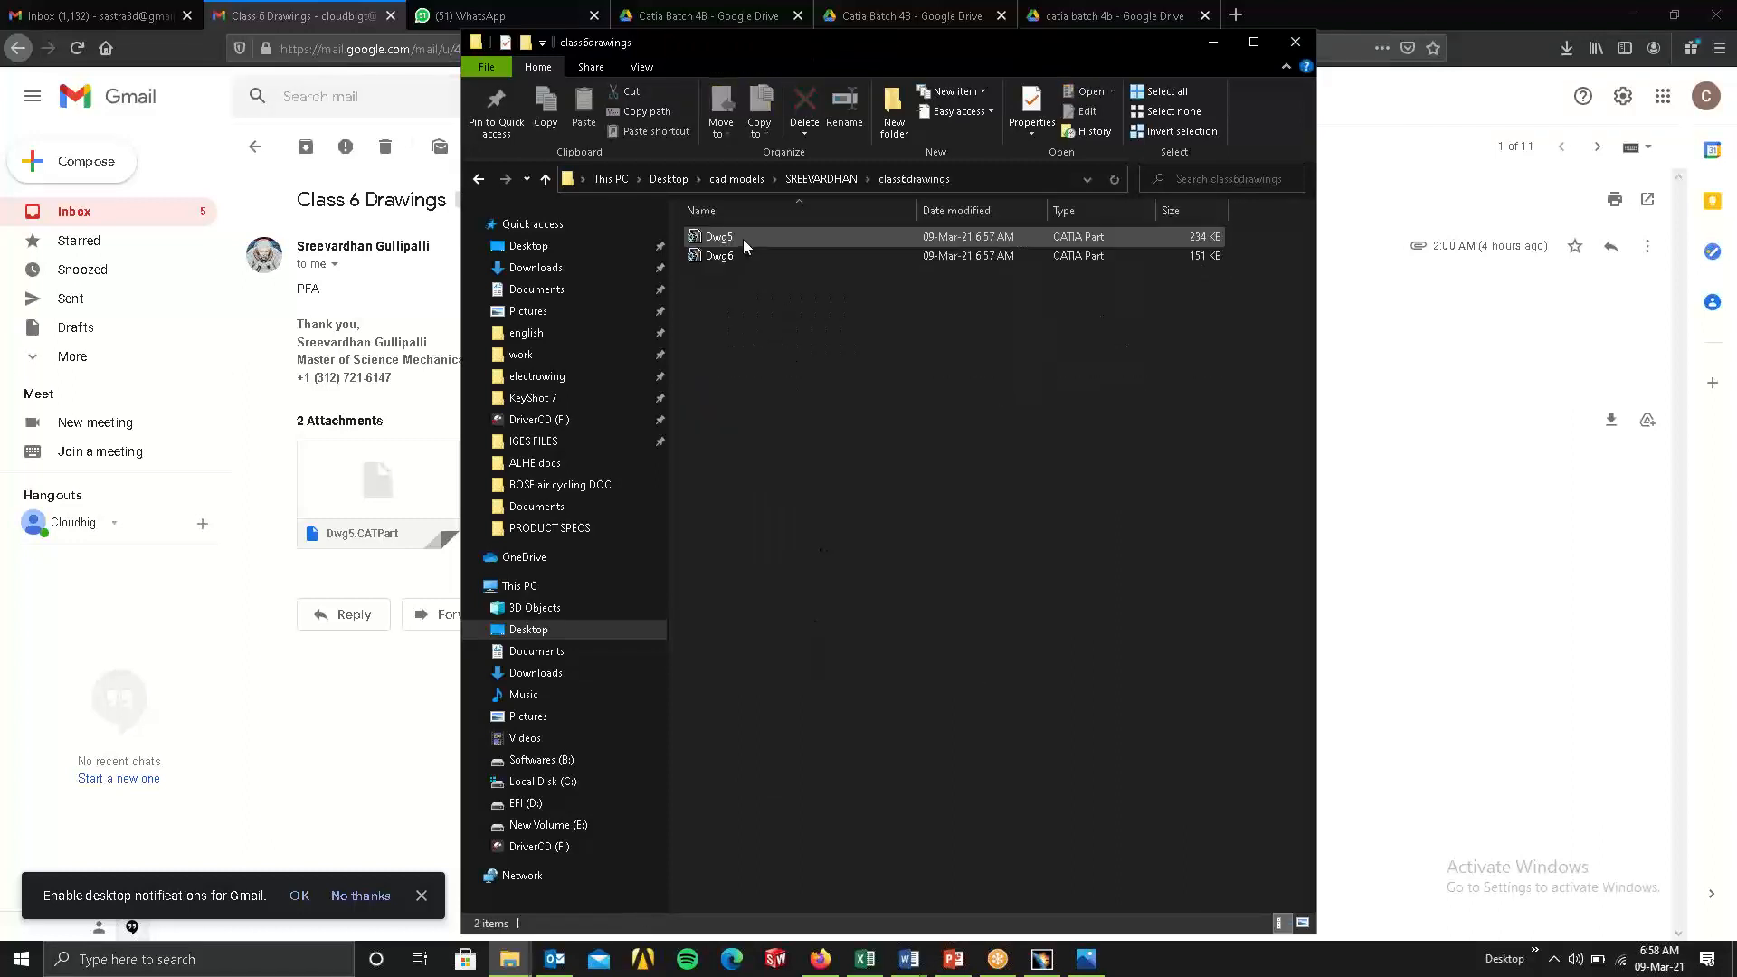
# Minimize the browser, switch to CATIA, reduce its window from full screen and bring the class6drawings folder window in front.
pyautogui.click(1634, 15)
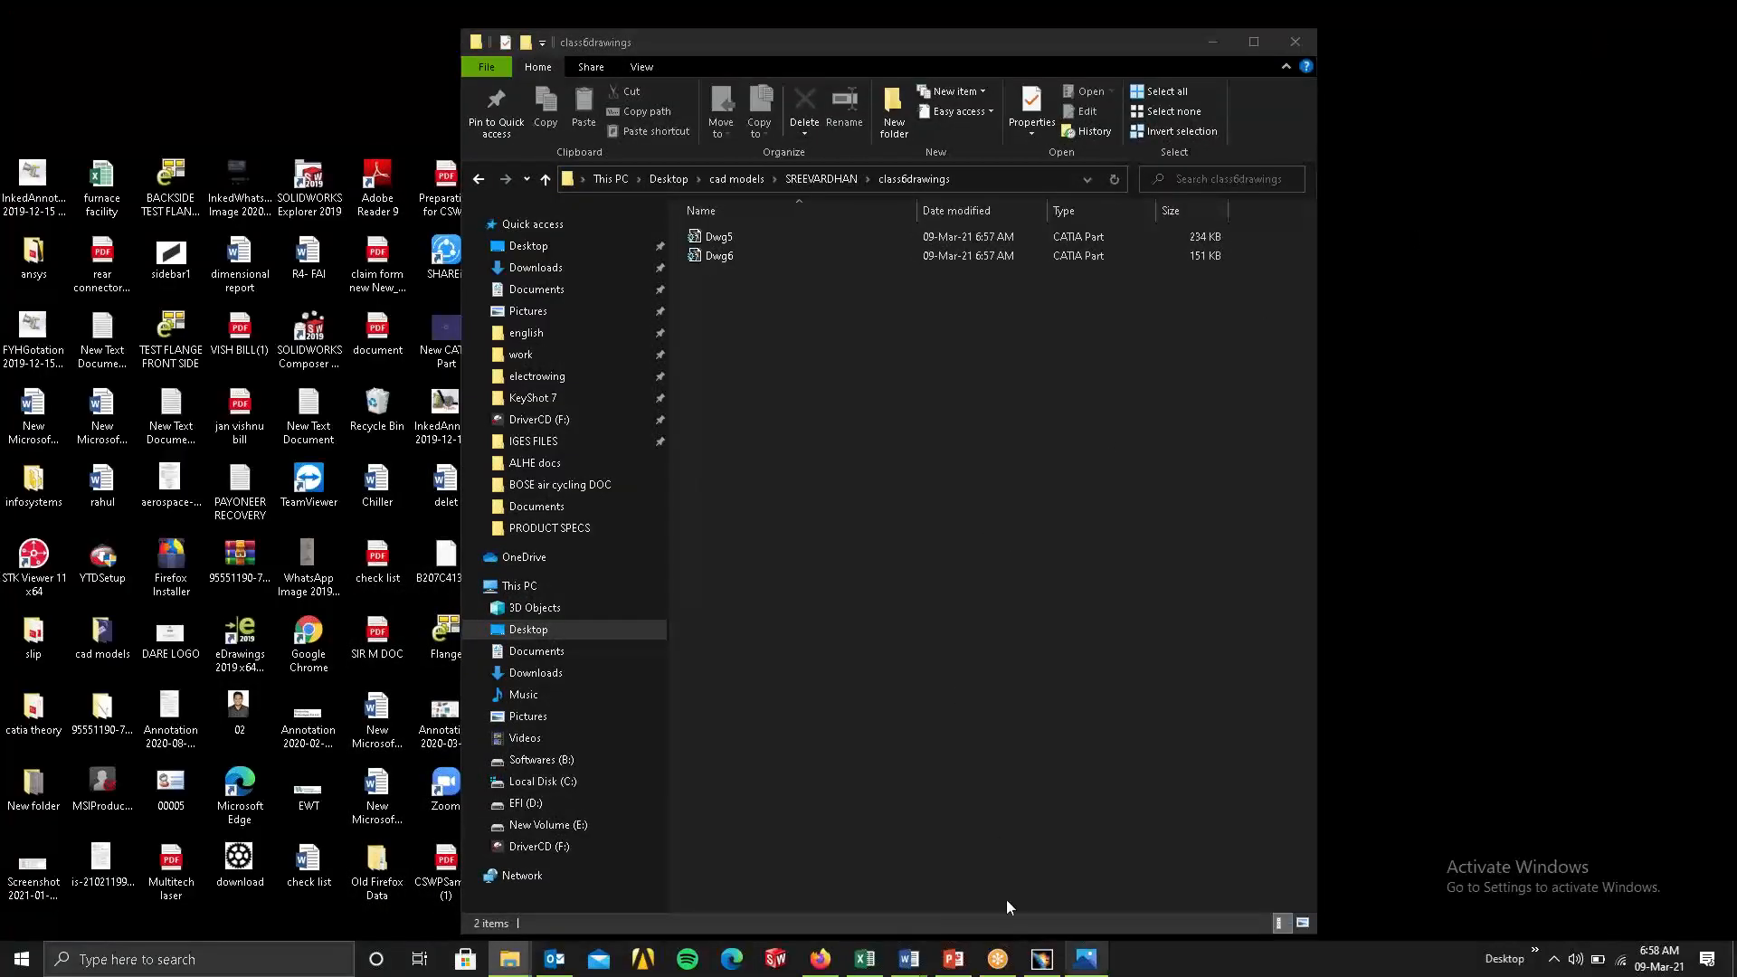
pyautogui.click(1042, 959)
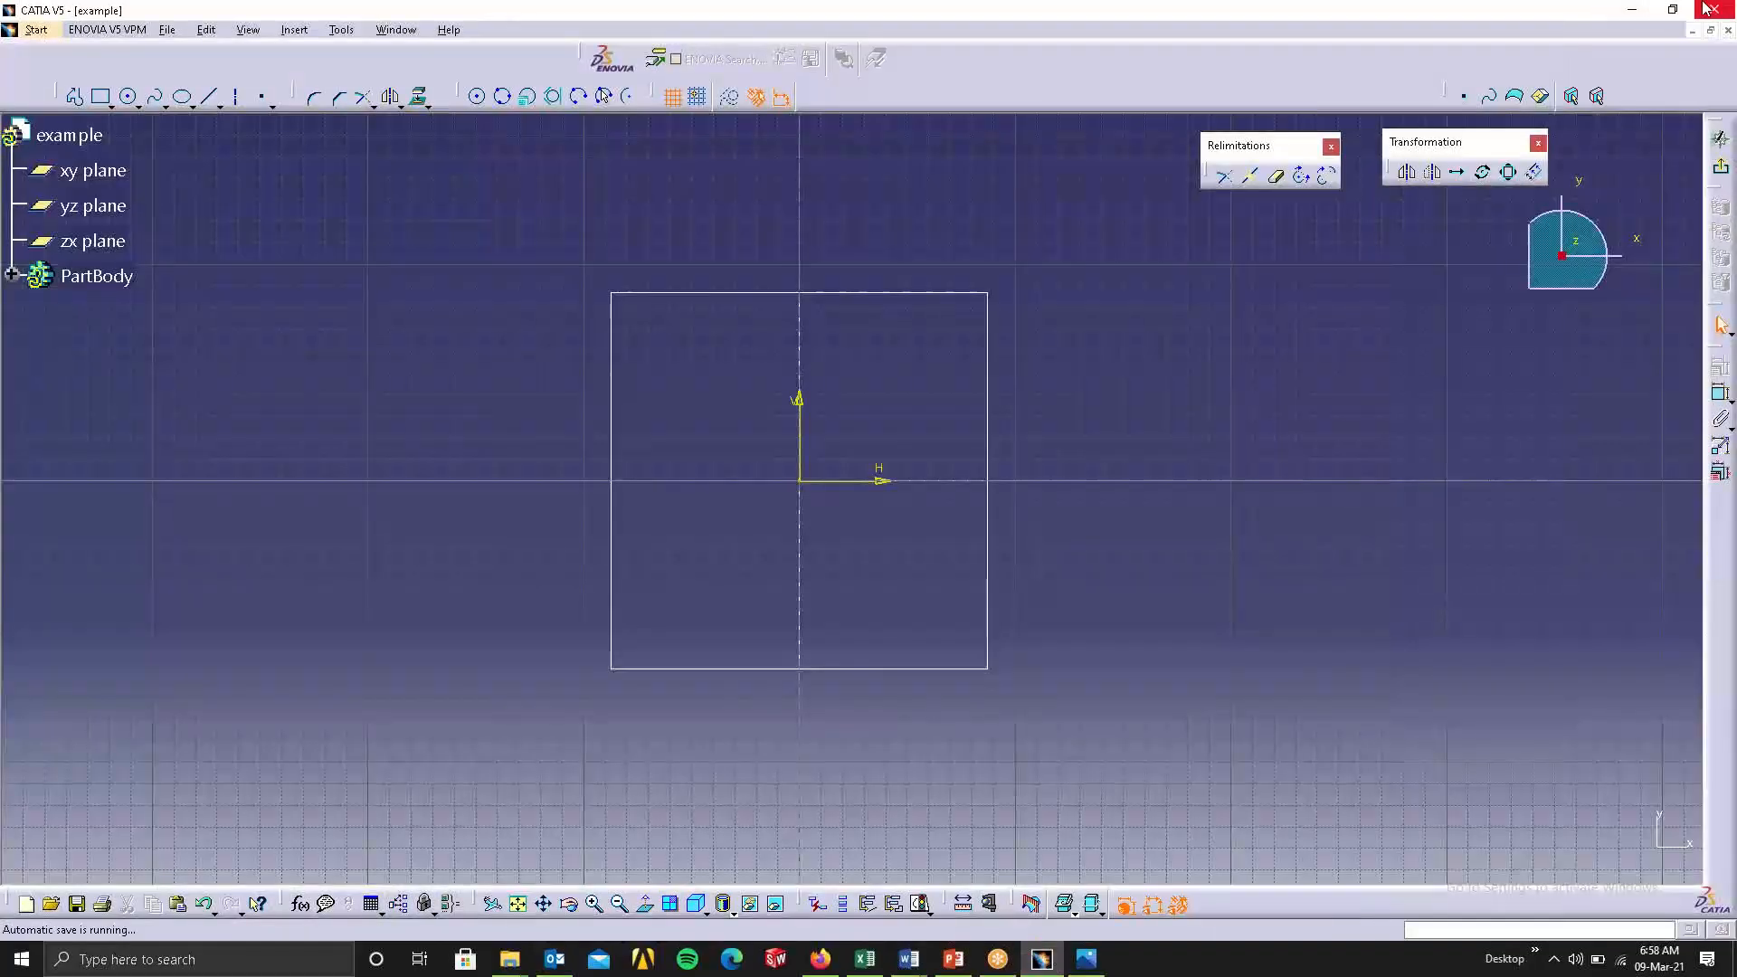
pyautogui.click(1672, 9)
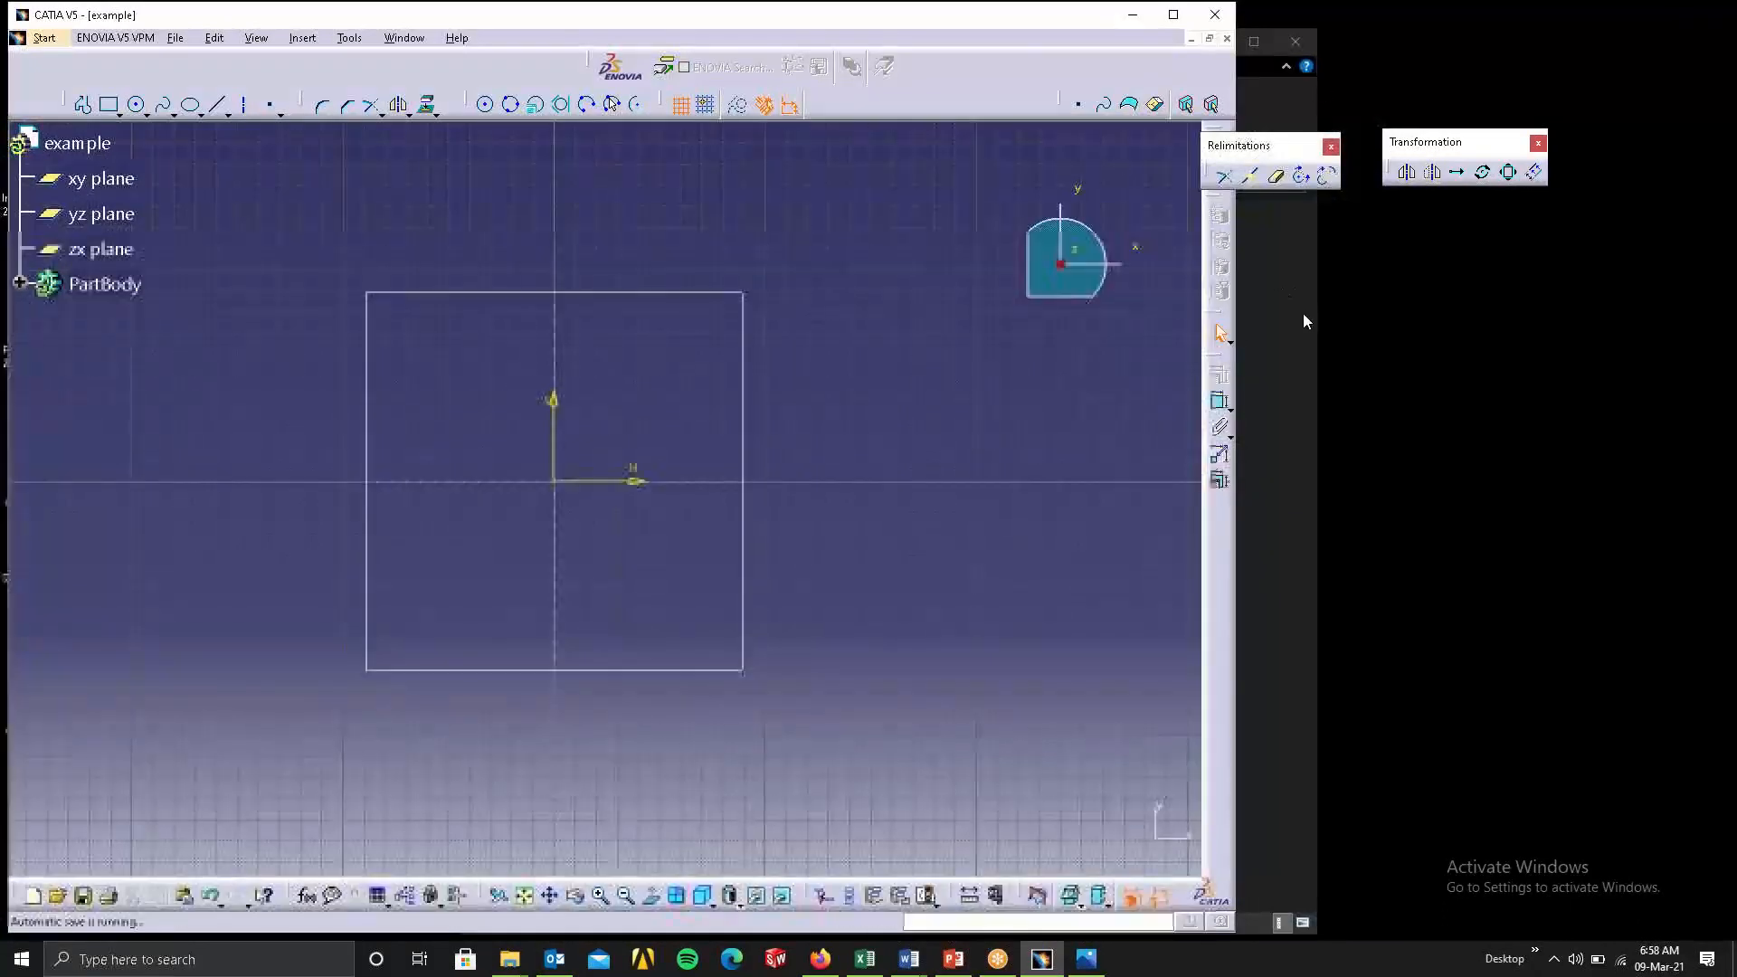
pyautogui.click(1303, 502)
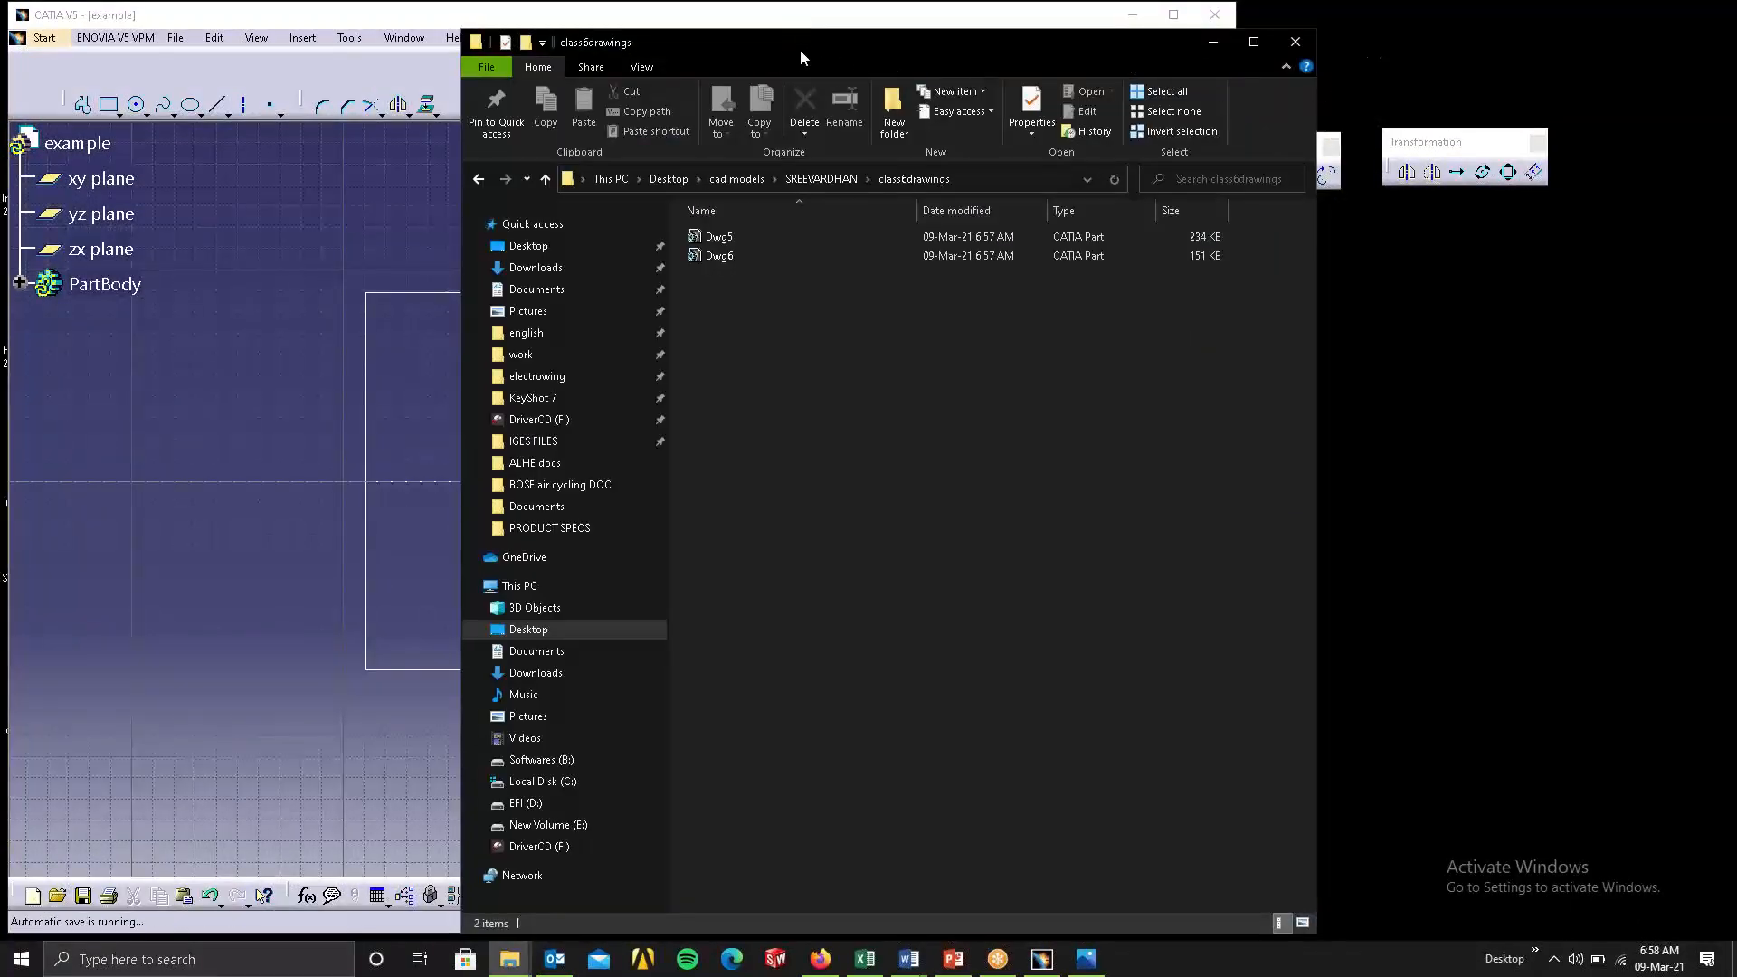
# Move the class6drawings folder window aside and open its Dwg5 part in CATIA.
pyautogui.moveTo(800, 49); pyautogui.dragTo(1088, 40)
pyautogui.click(991, 228)
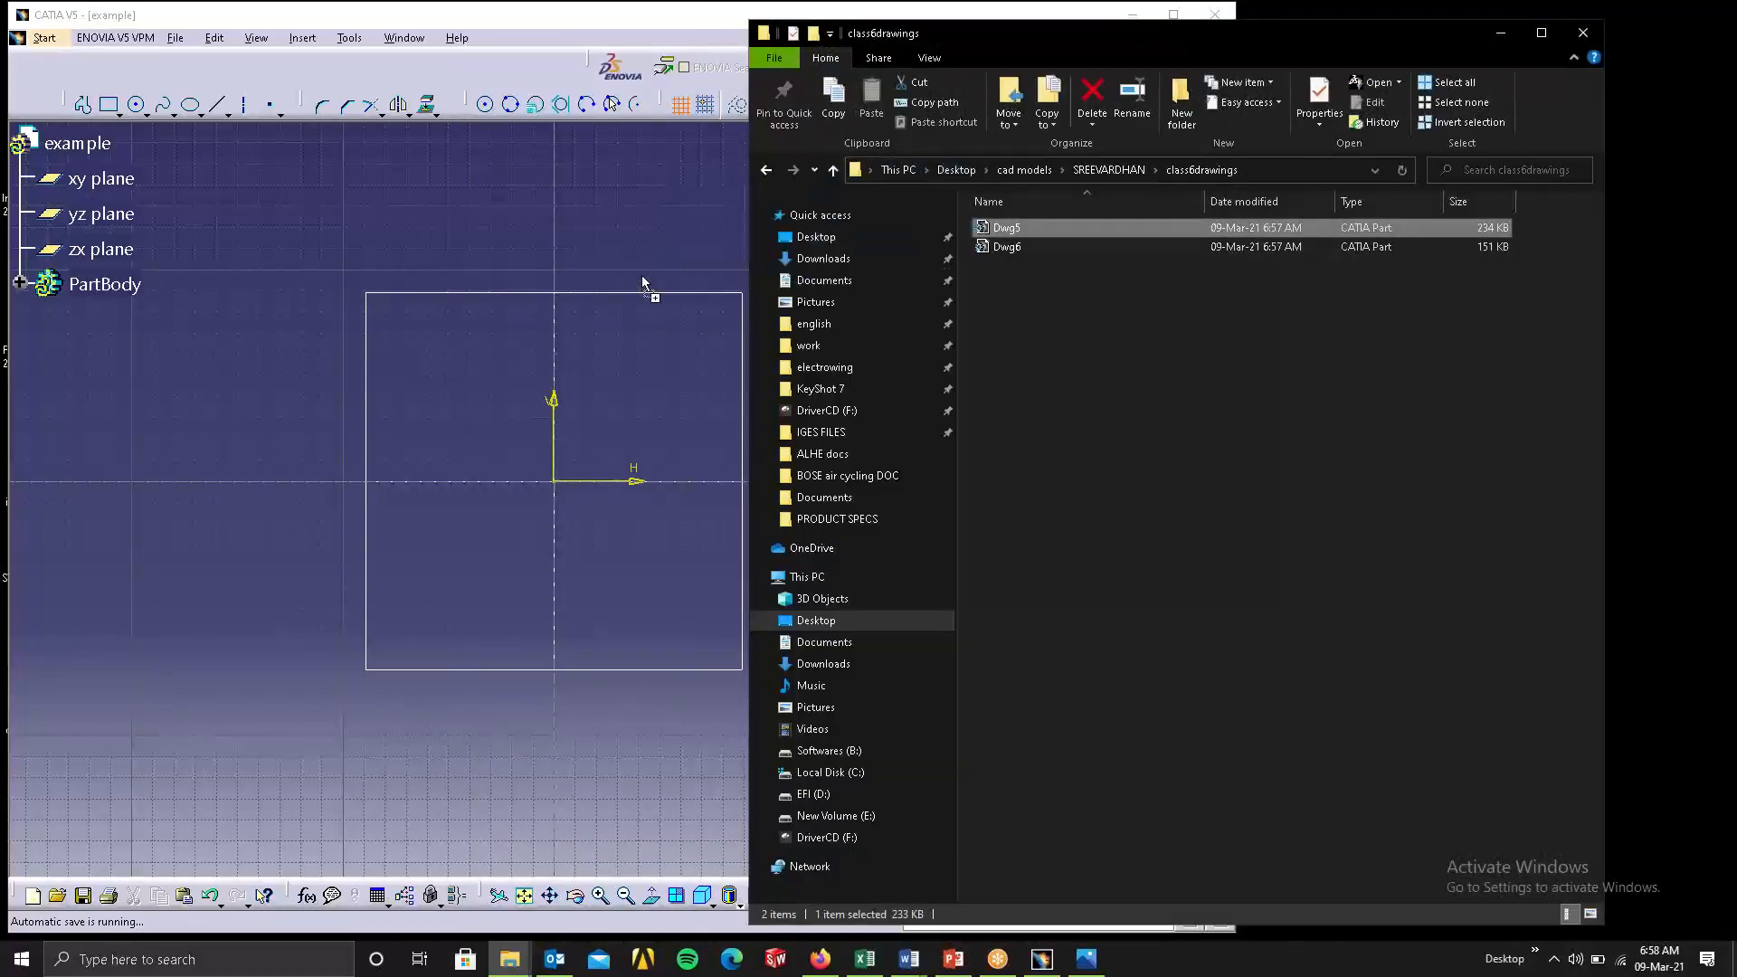
pyautogui.moveTo(643, 277); pyautogui.dragTo(692, 319)
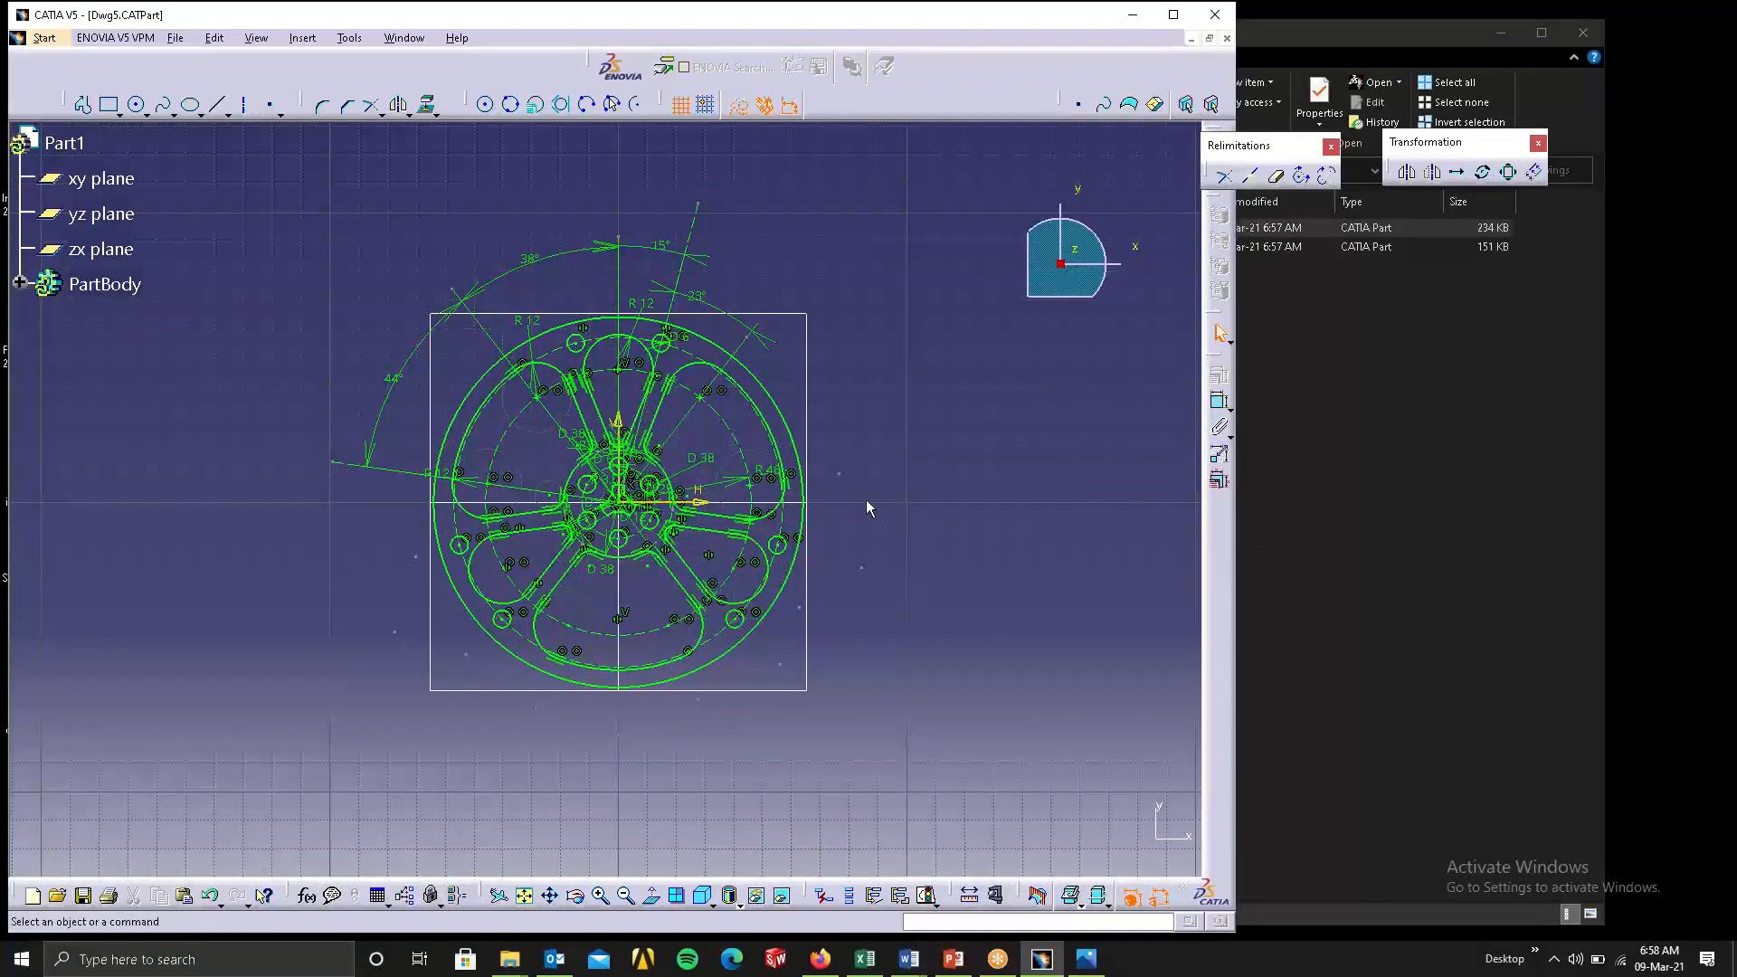
# Check the solving status of the Dwg5 wheel sketch and launch Sketch Analysis beside the geometry.
pyautogui.click(847, 479)
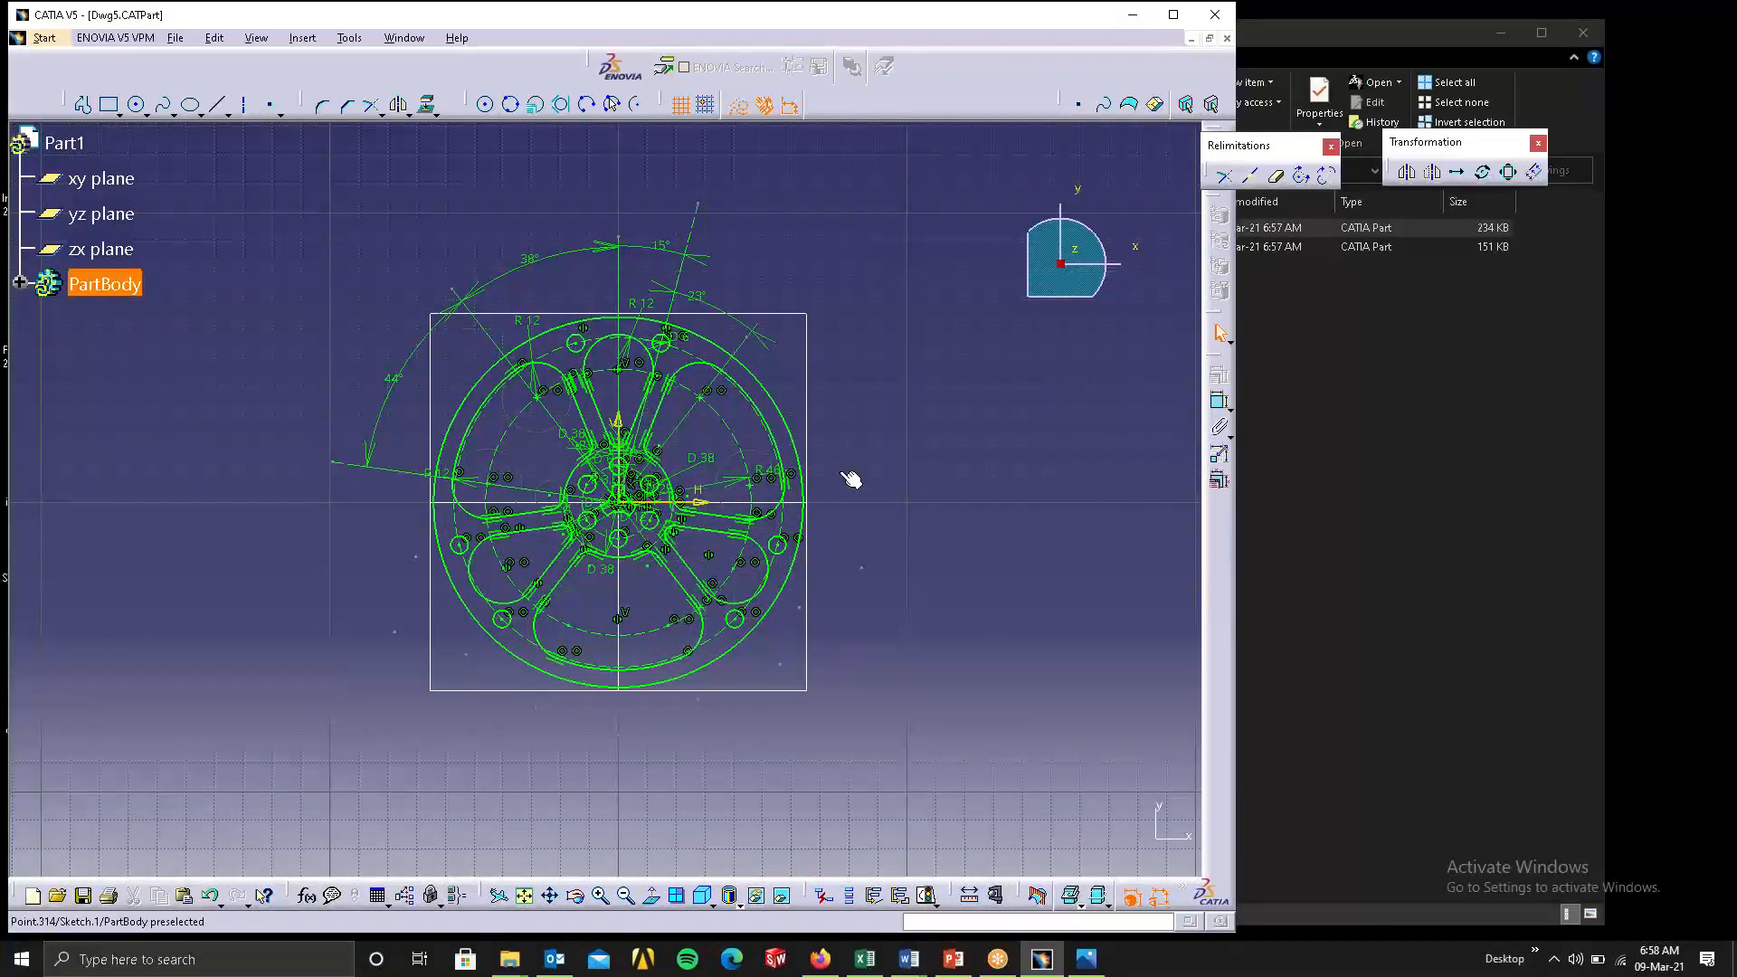
pyautogui.click(878, 585)
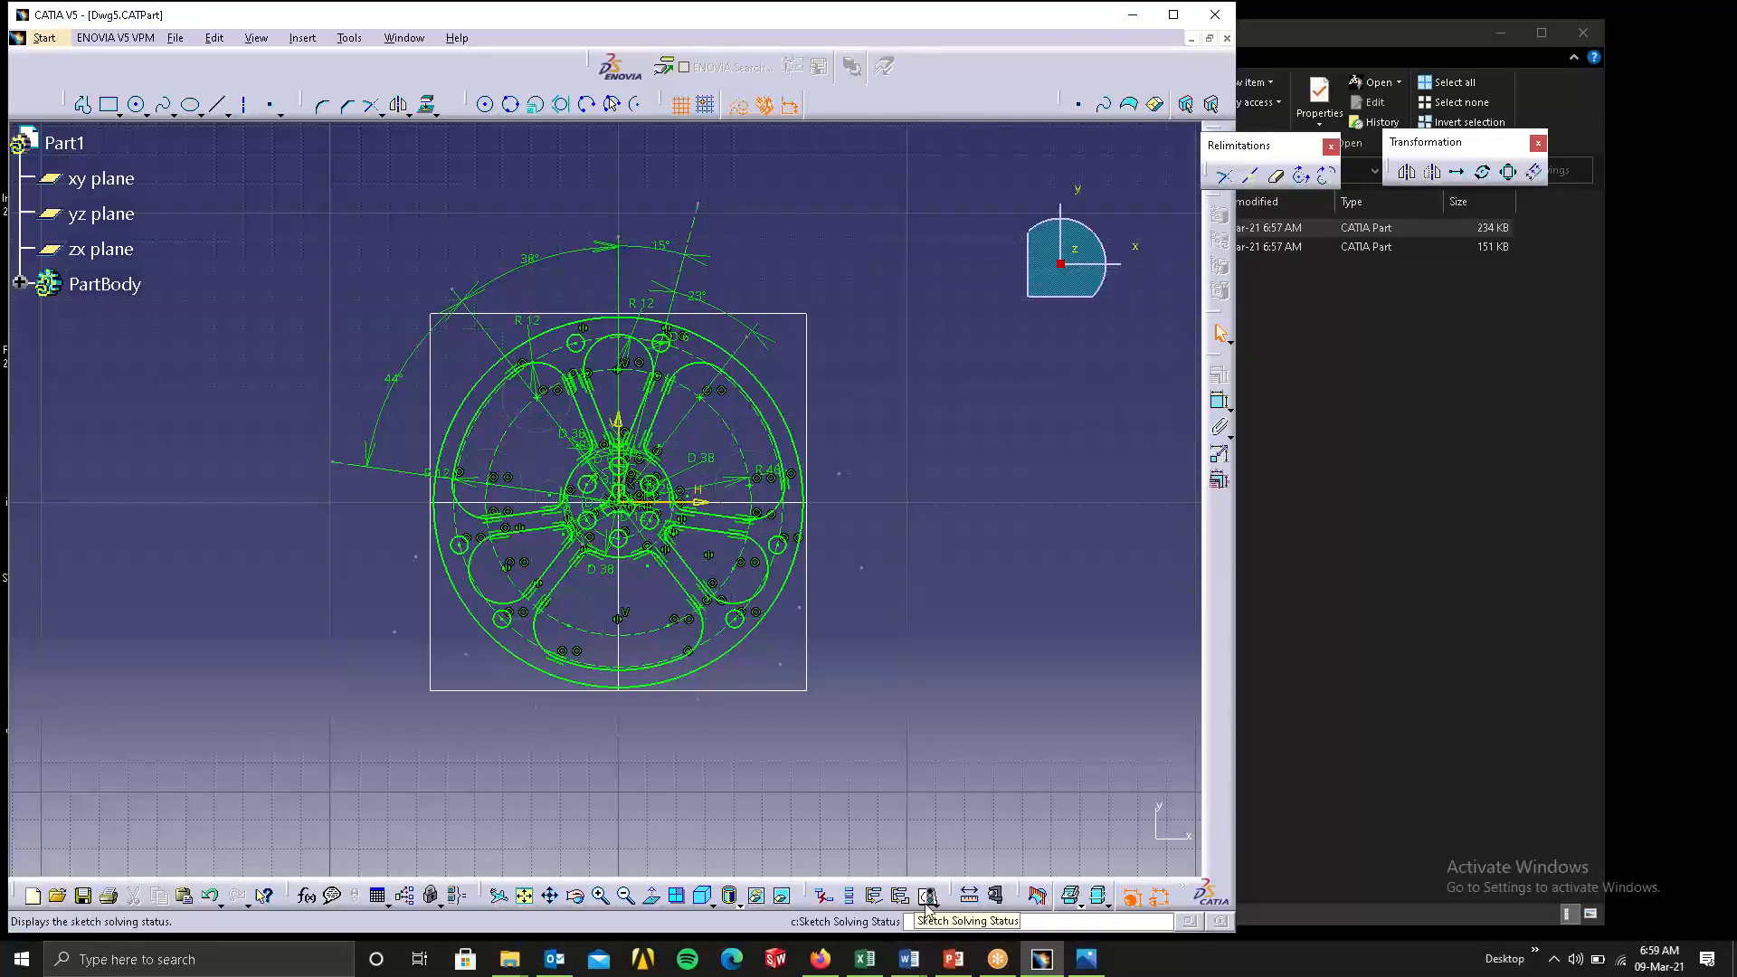
pyautogui.click(933, 904)
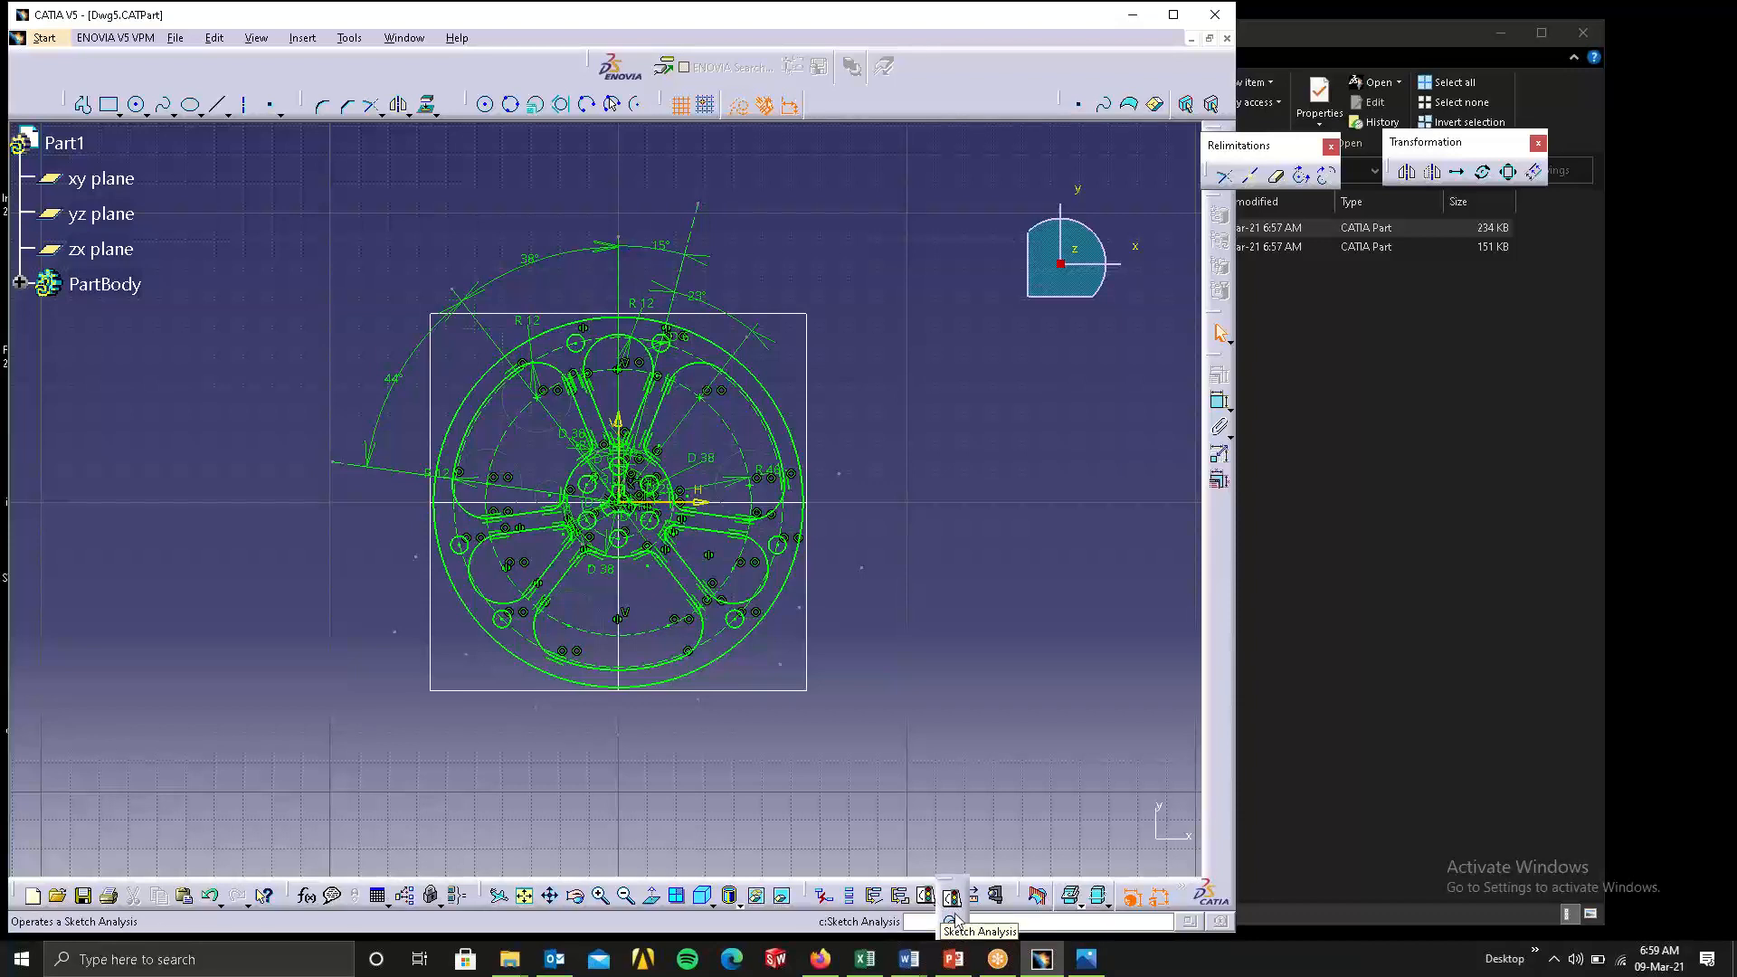
pyautogui.click(952, 898)
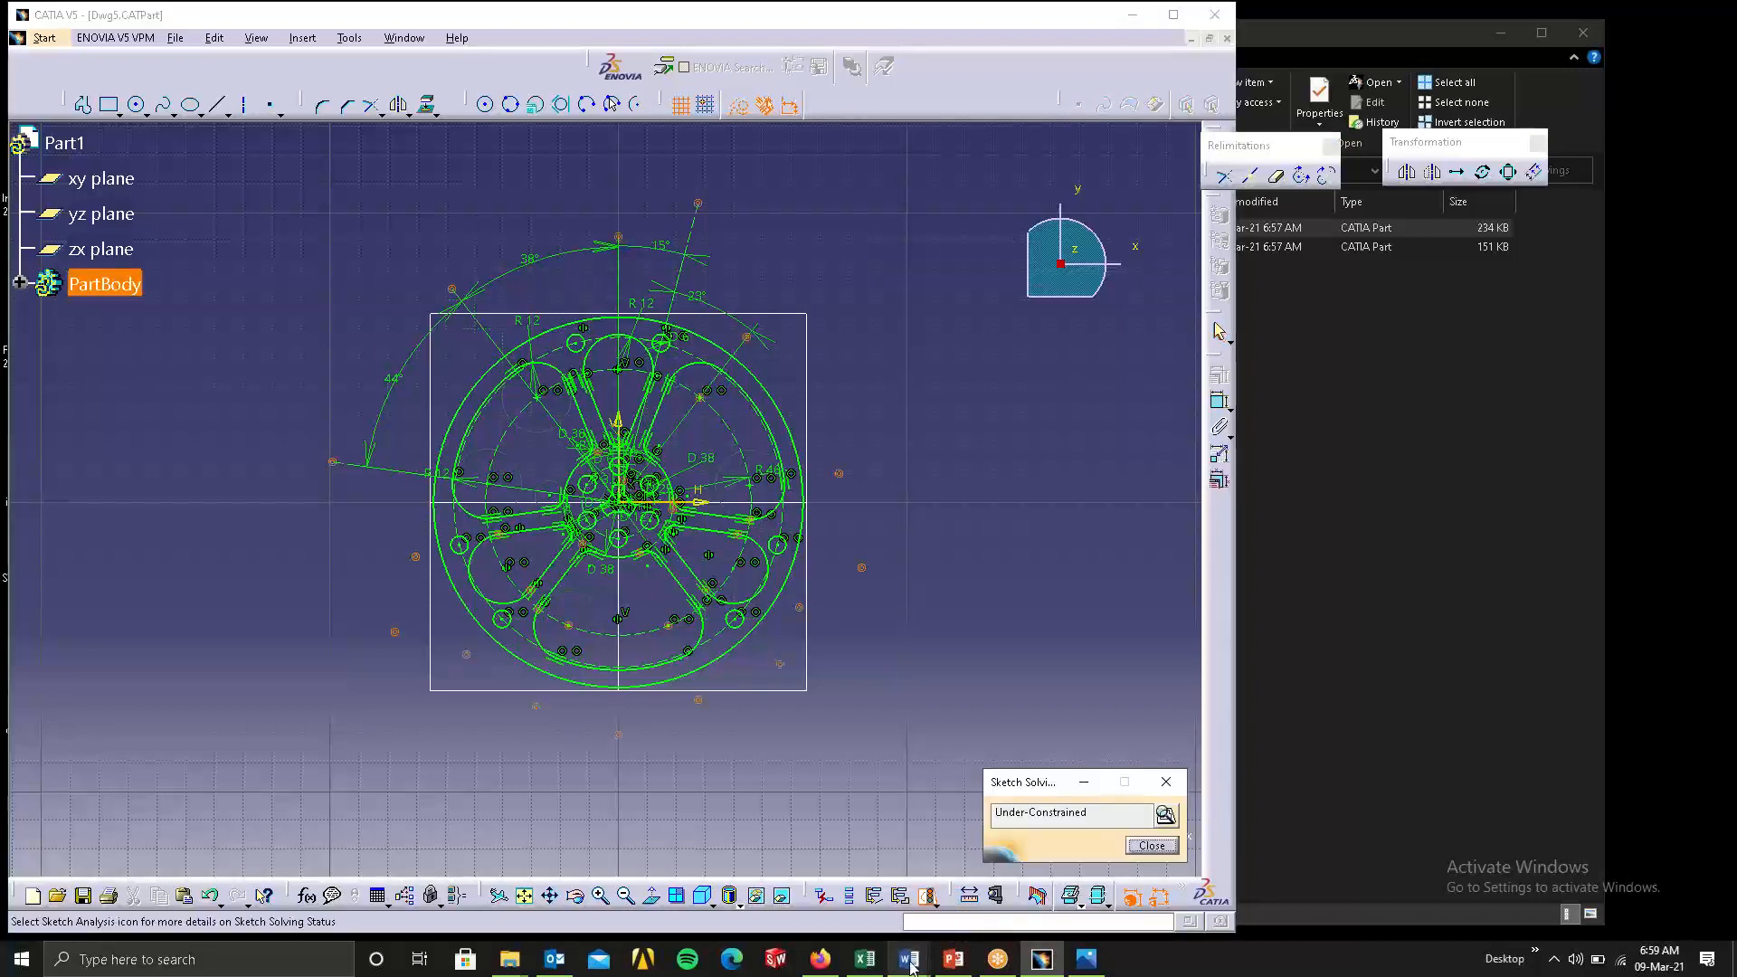
pyautogui.click(1166, 817)
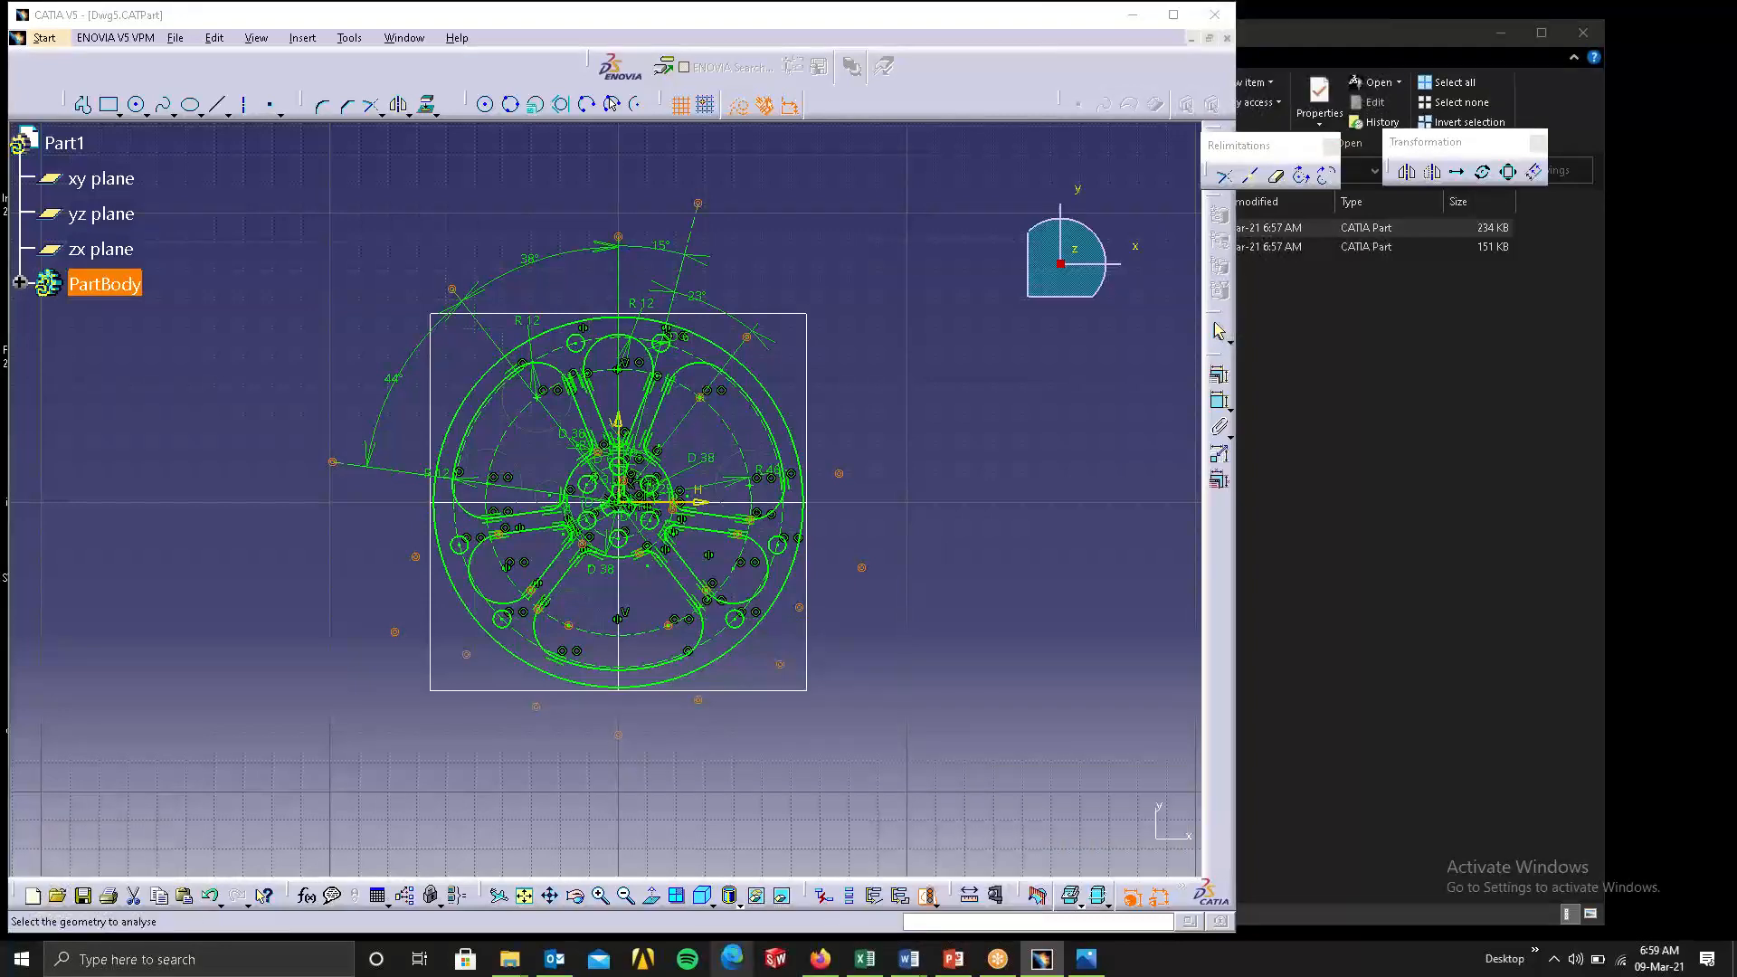
pyautogui.moveTo(432, 370)
pyautogui.mouseDown()
pyautogui.moveTo(1140, 145)
pyautogui.moveTo(1114, 158)
pyautogui.mouseUp()
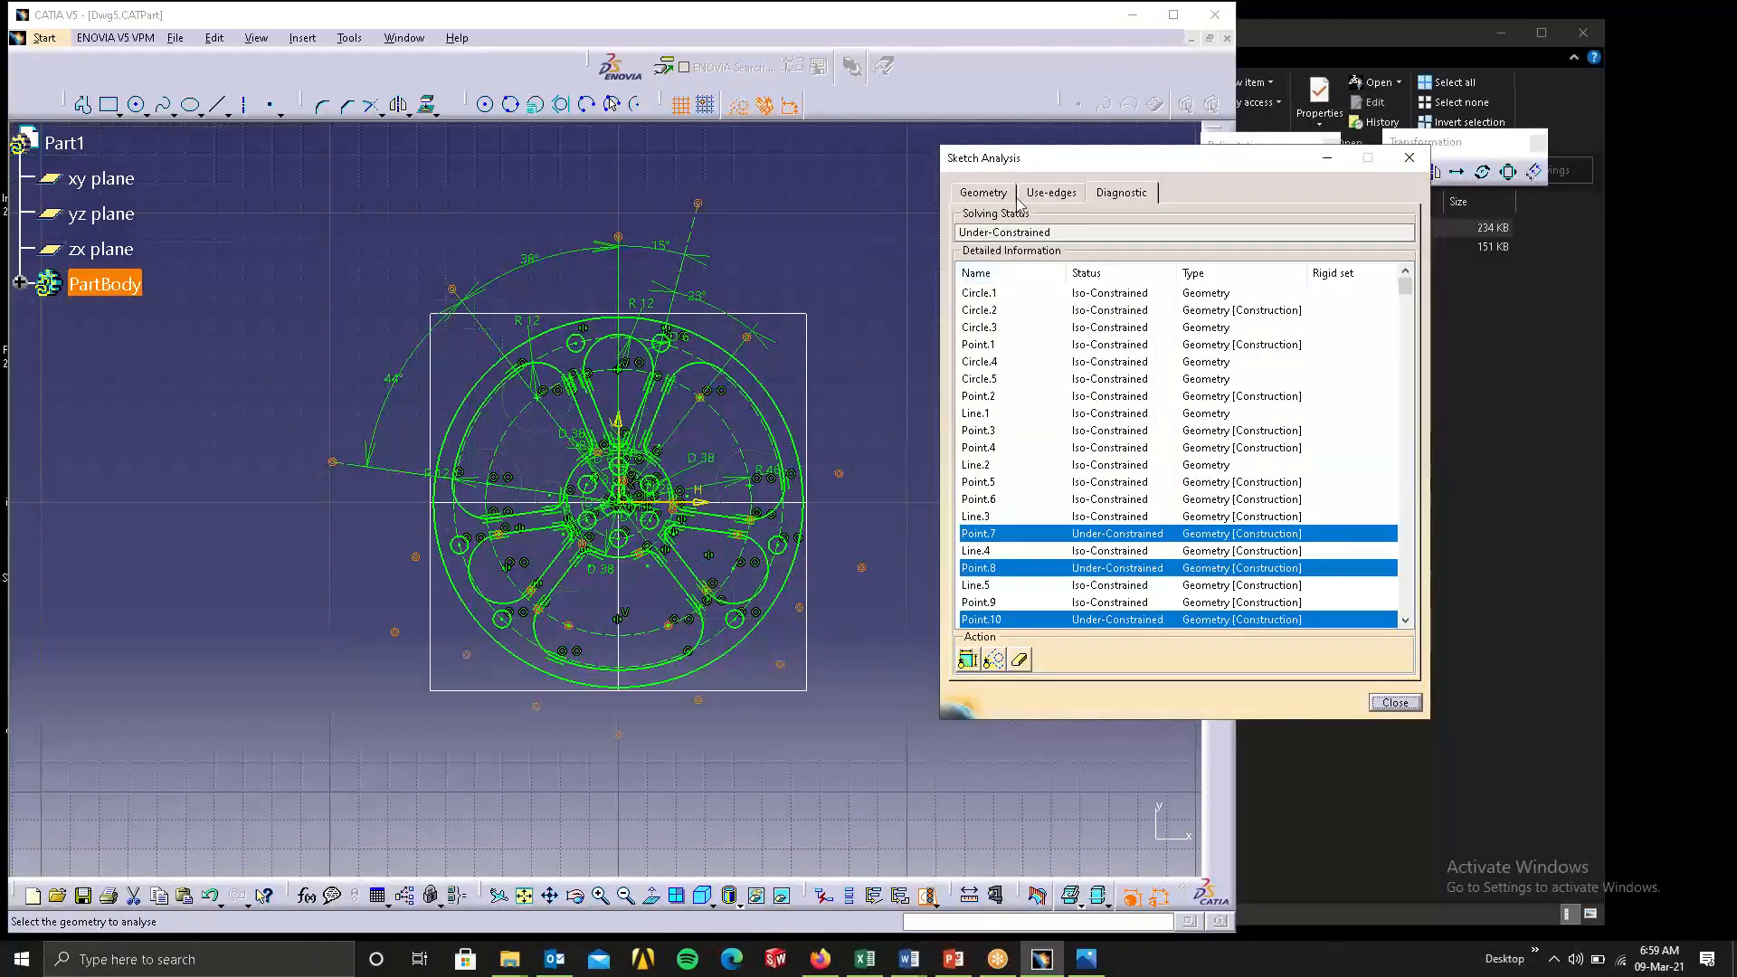
# Review the diagnostic list of sketch elements and delete the highlighted under-constrained construction geometry.
pyautogui.click(1119, 201)
pyautogui.scroll(-3, 1160, 459)
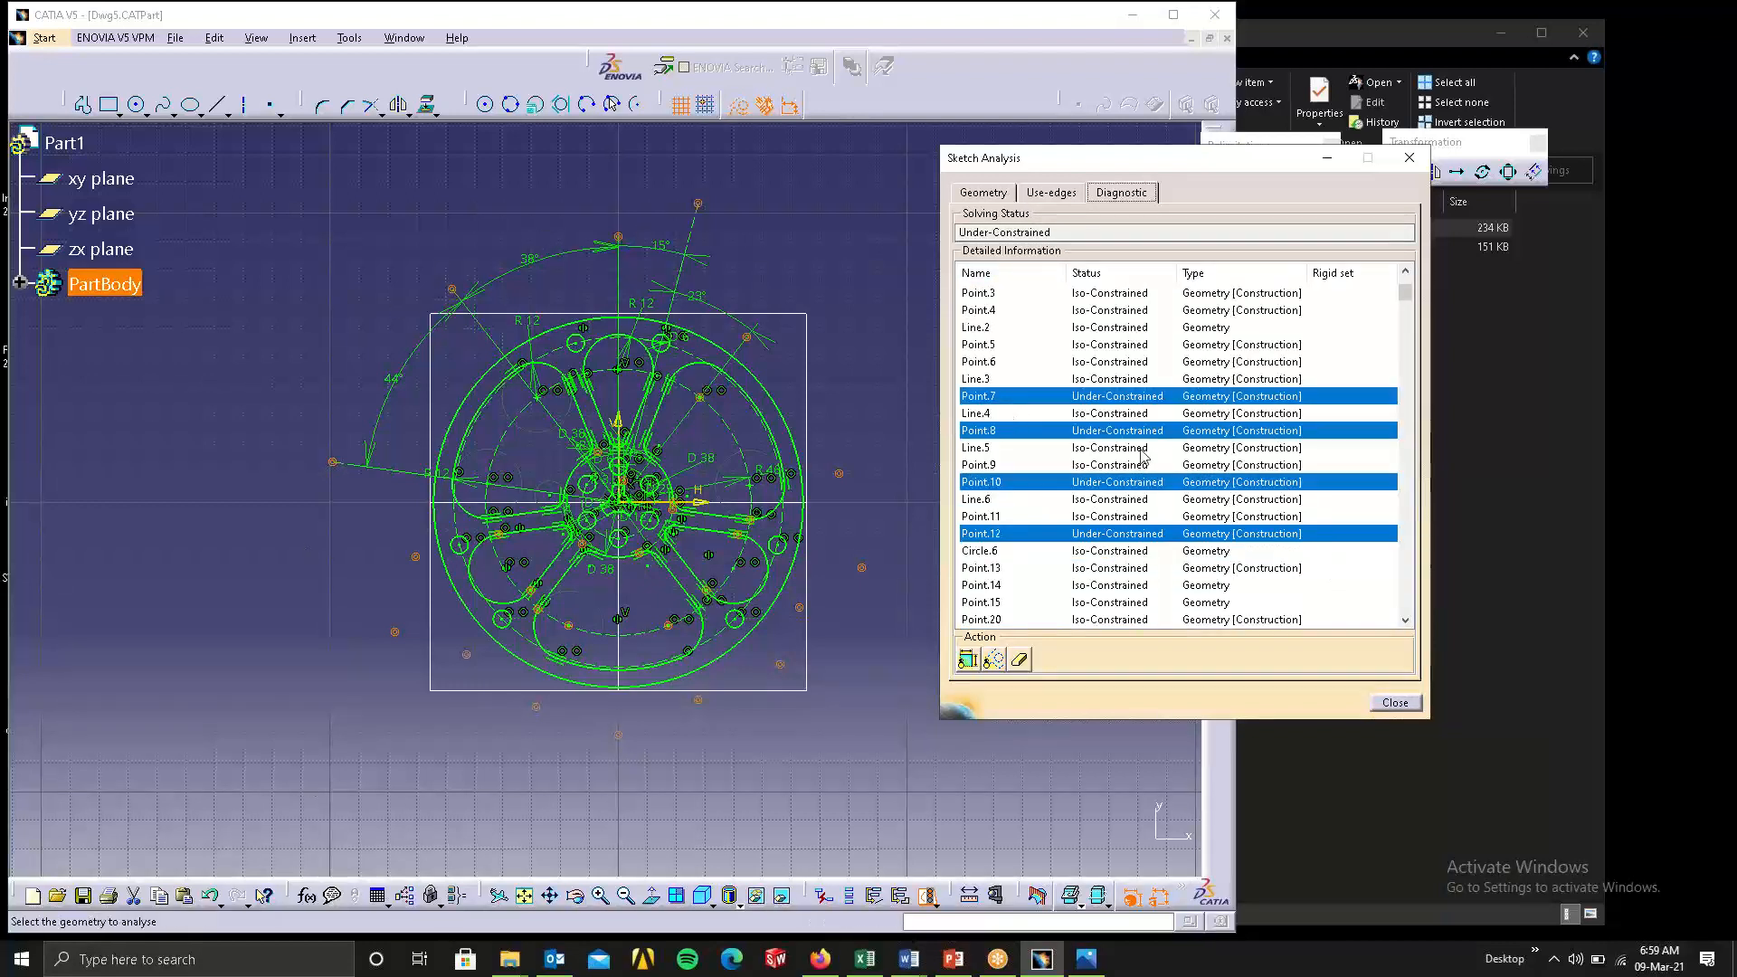
pyautogui.scroll(-10, 1149, 469)
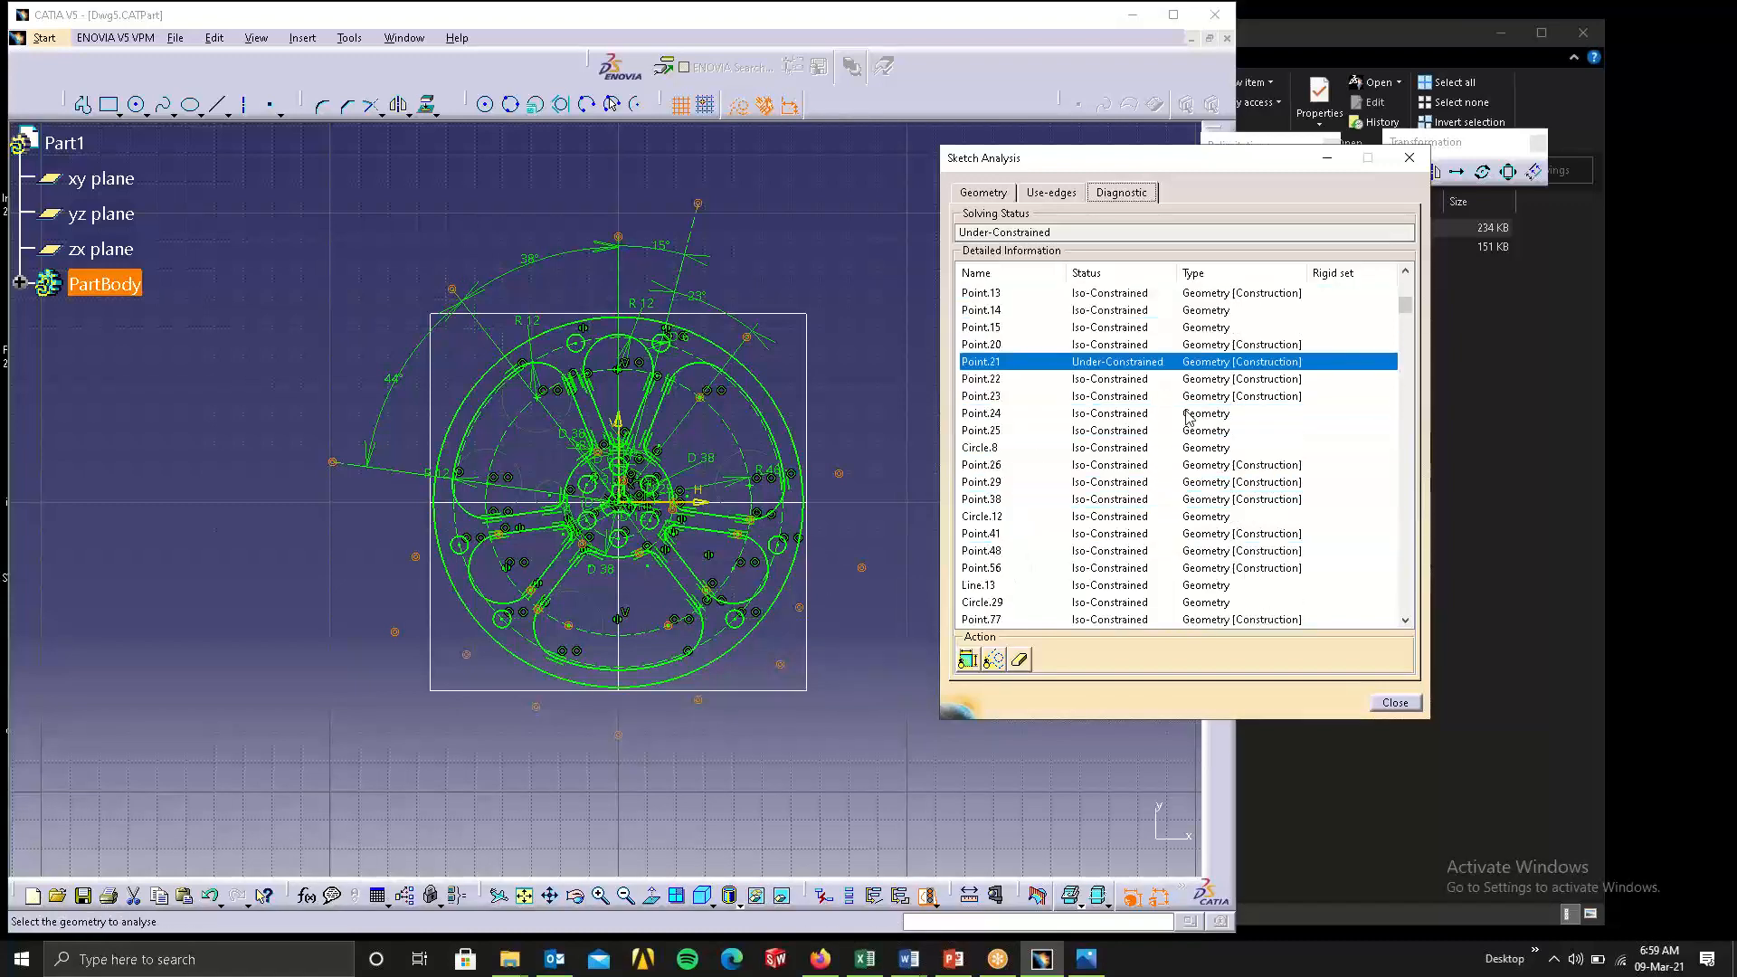
pyautogui.scroll(-5, 1147, 467)
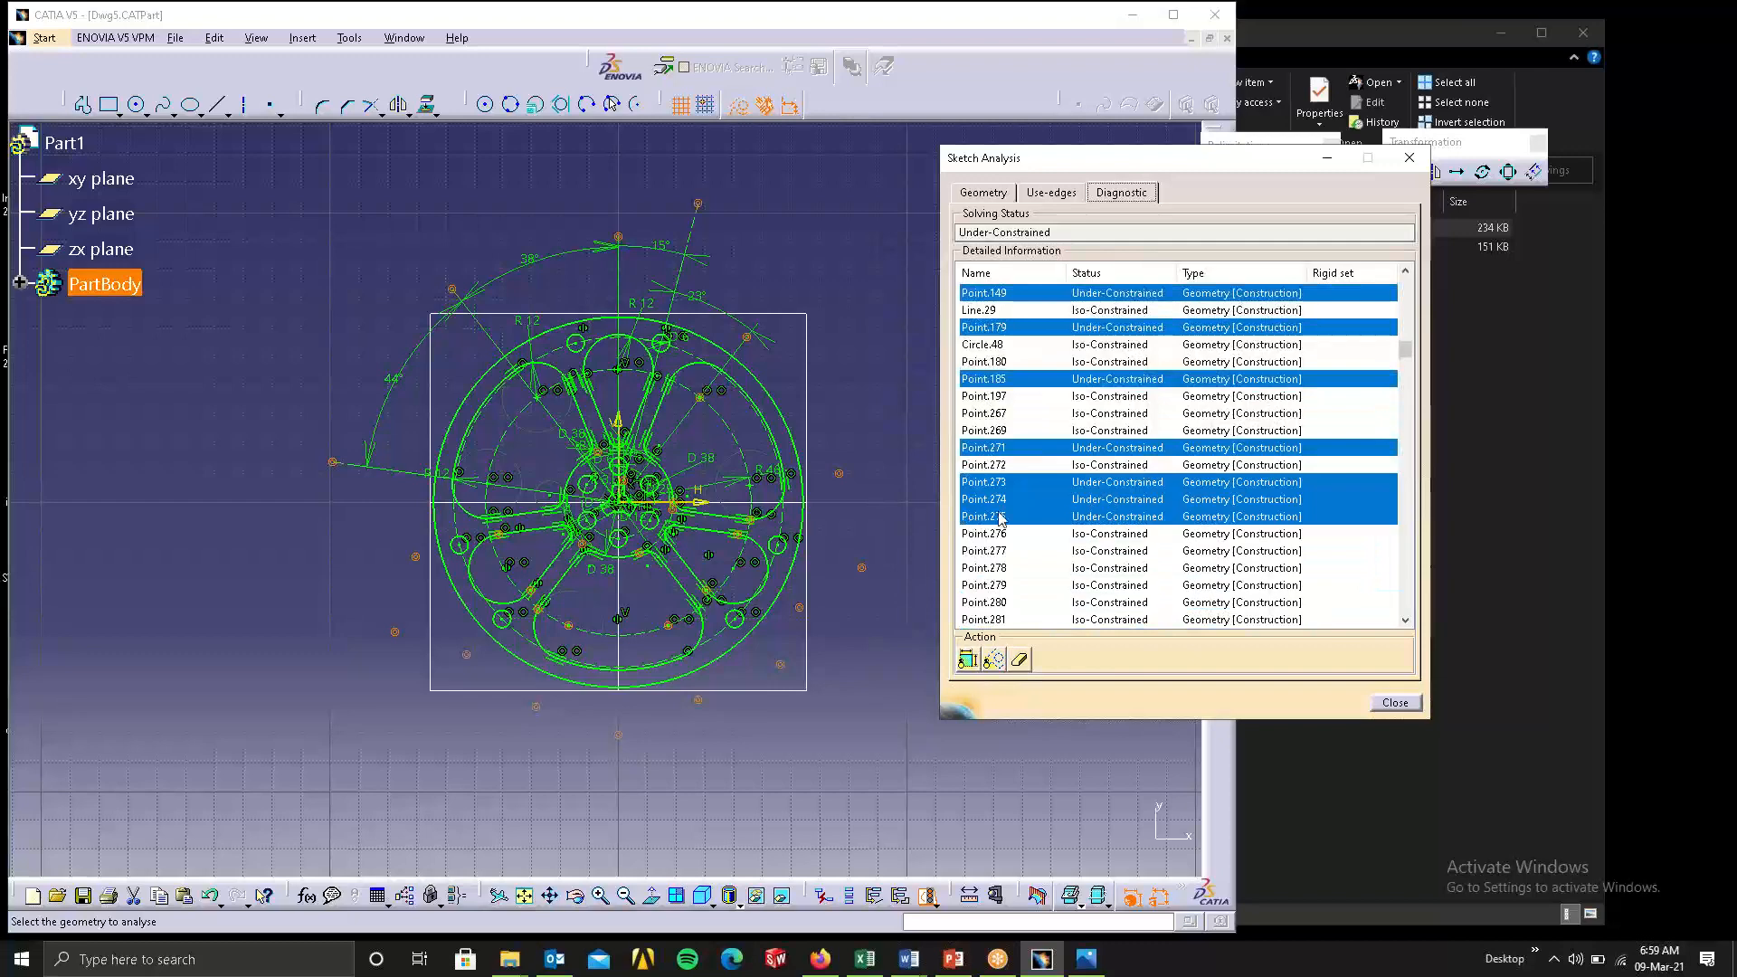
pyautogui.click(1021, 661)
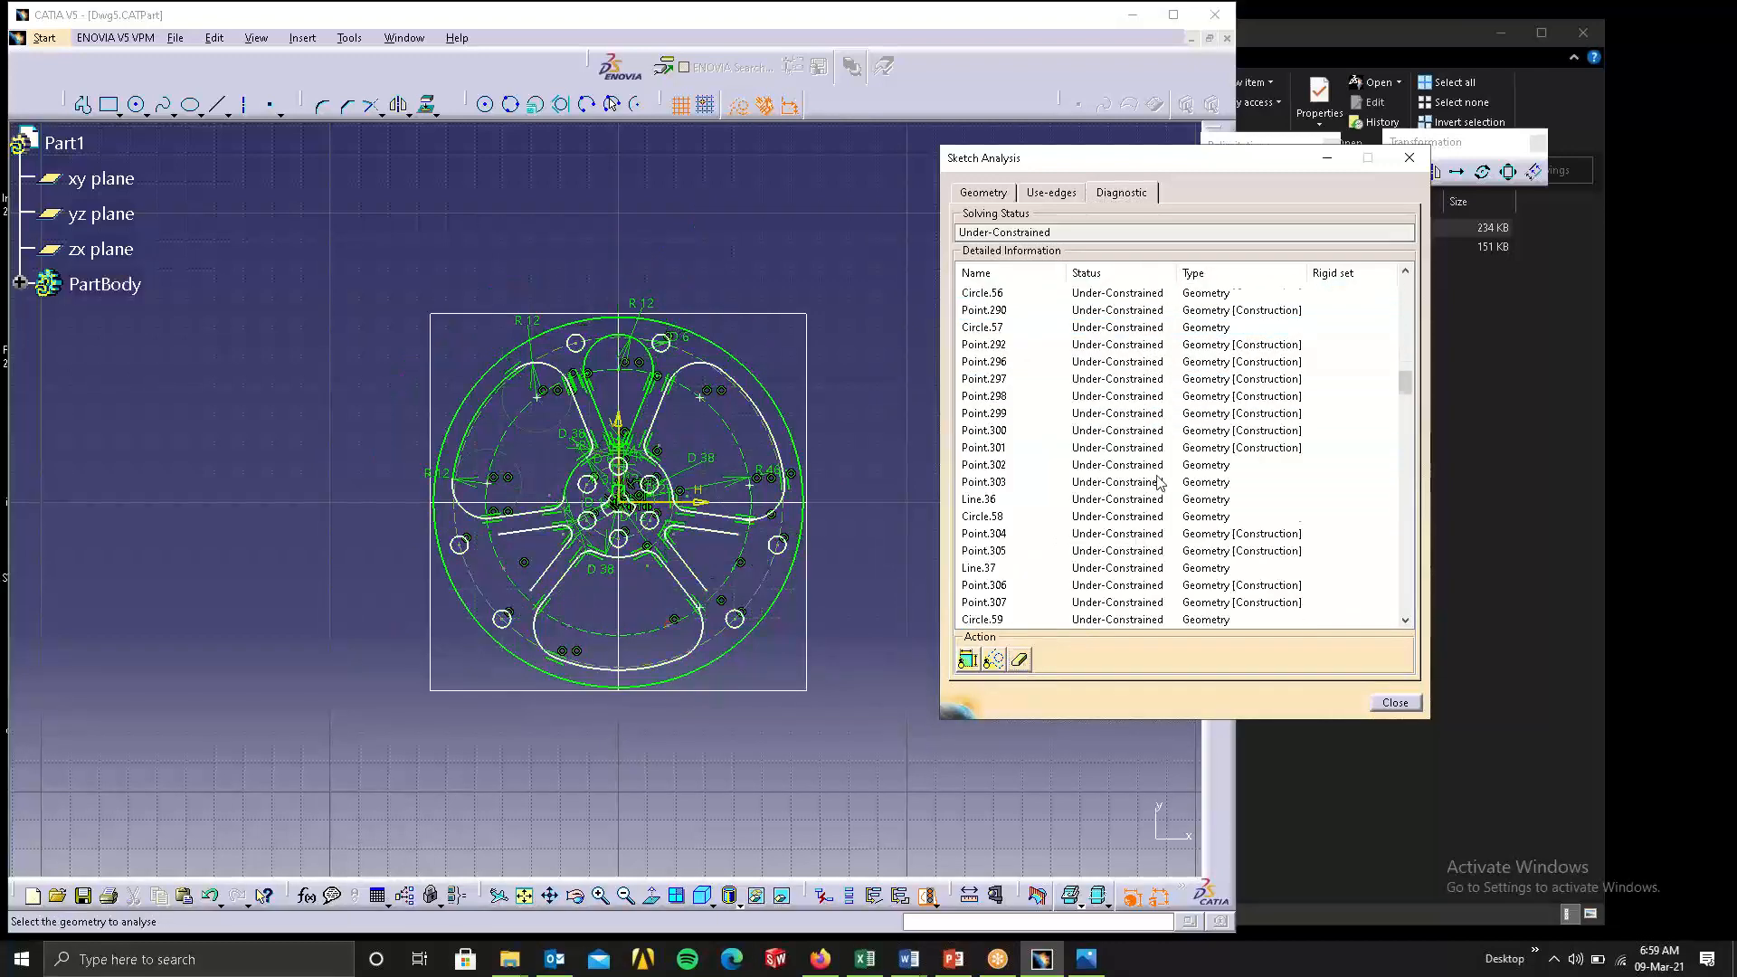
pyautogui.scroll(10, 994, 517)
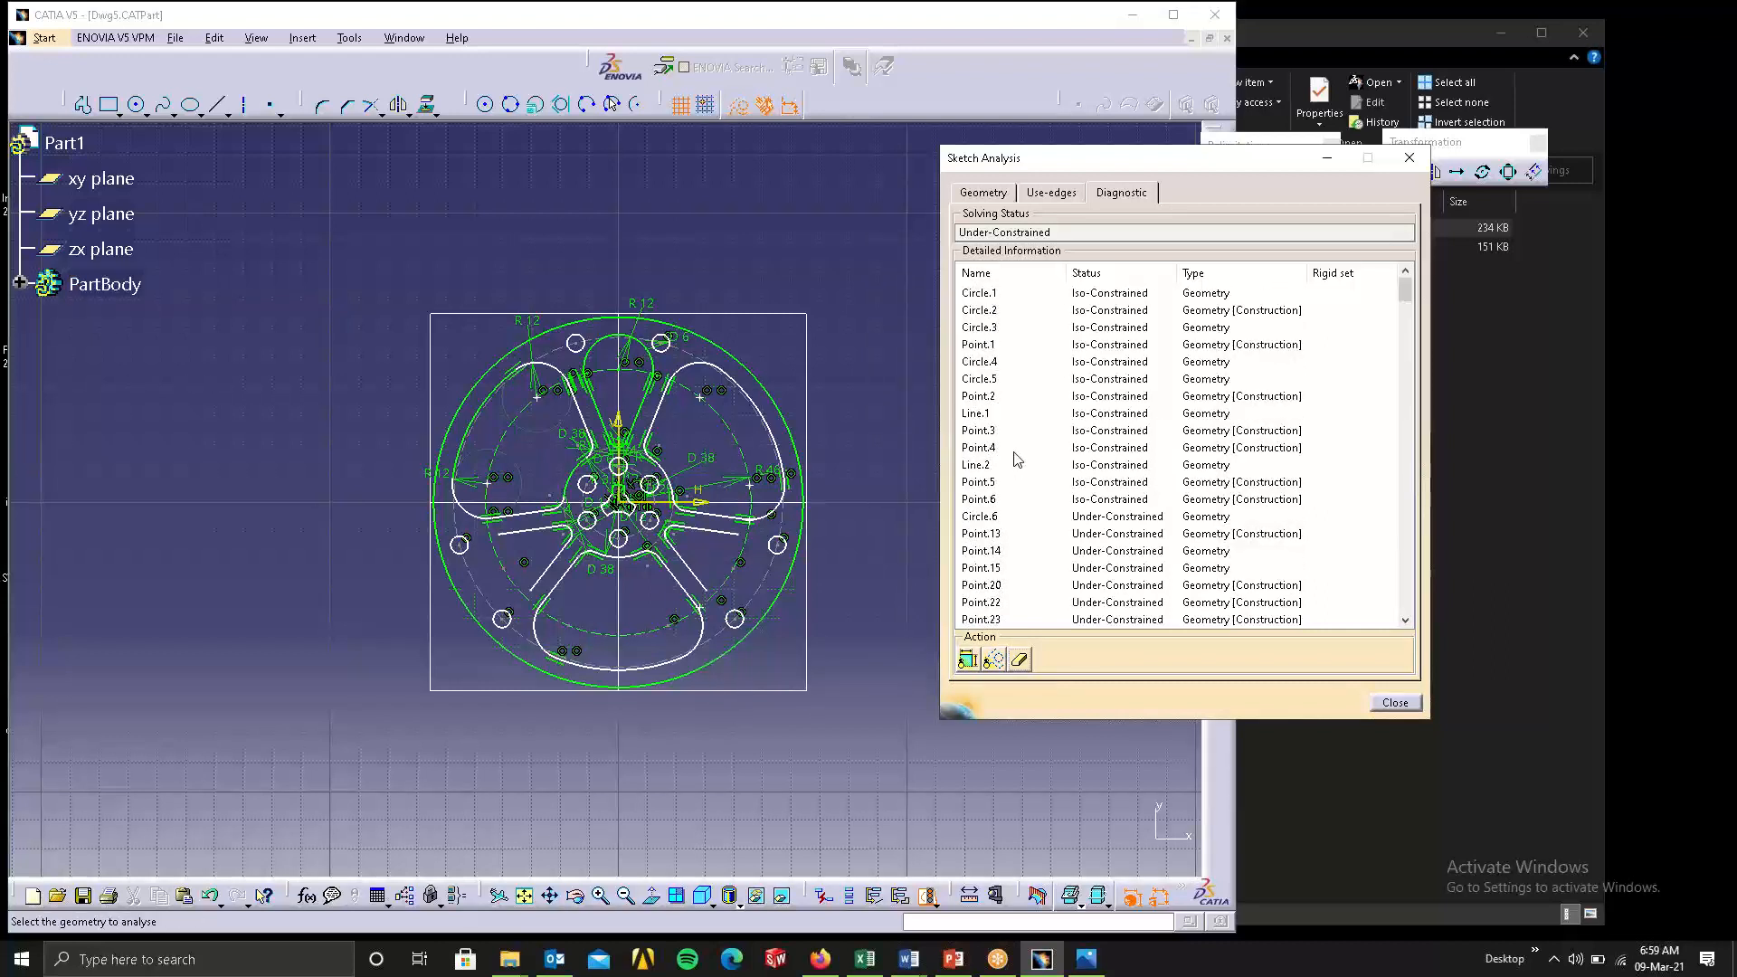
# Inspect the first opened four-curve implicit profile from the geometry analysis up close in the sketch, and close the analysis.
pyautogui.click(1053, 194)
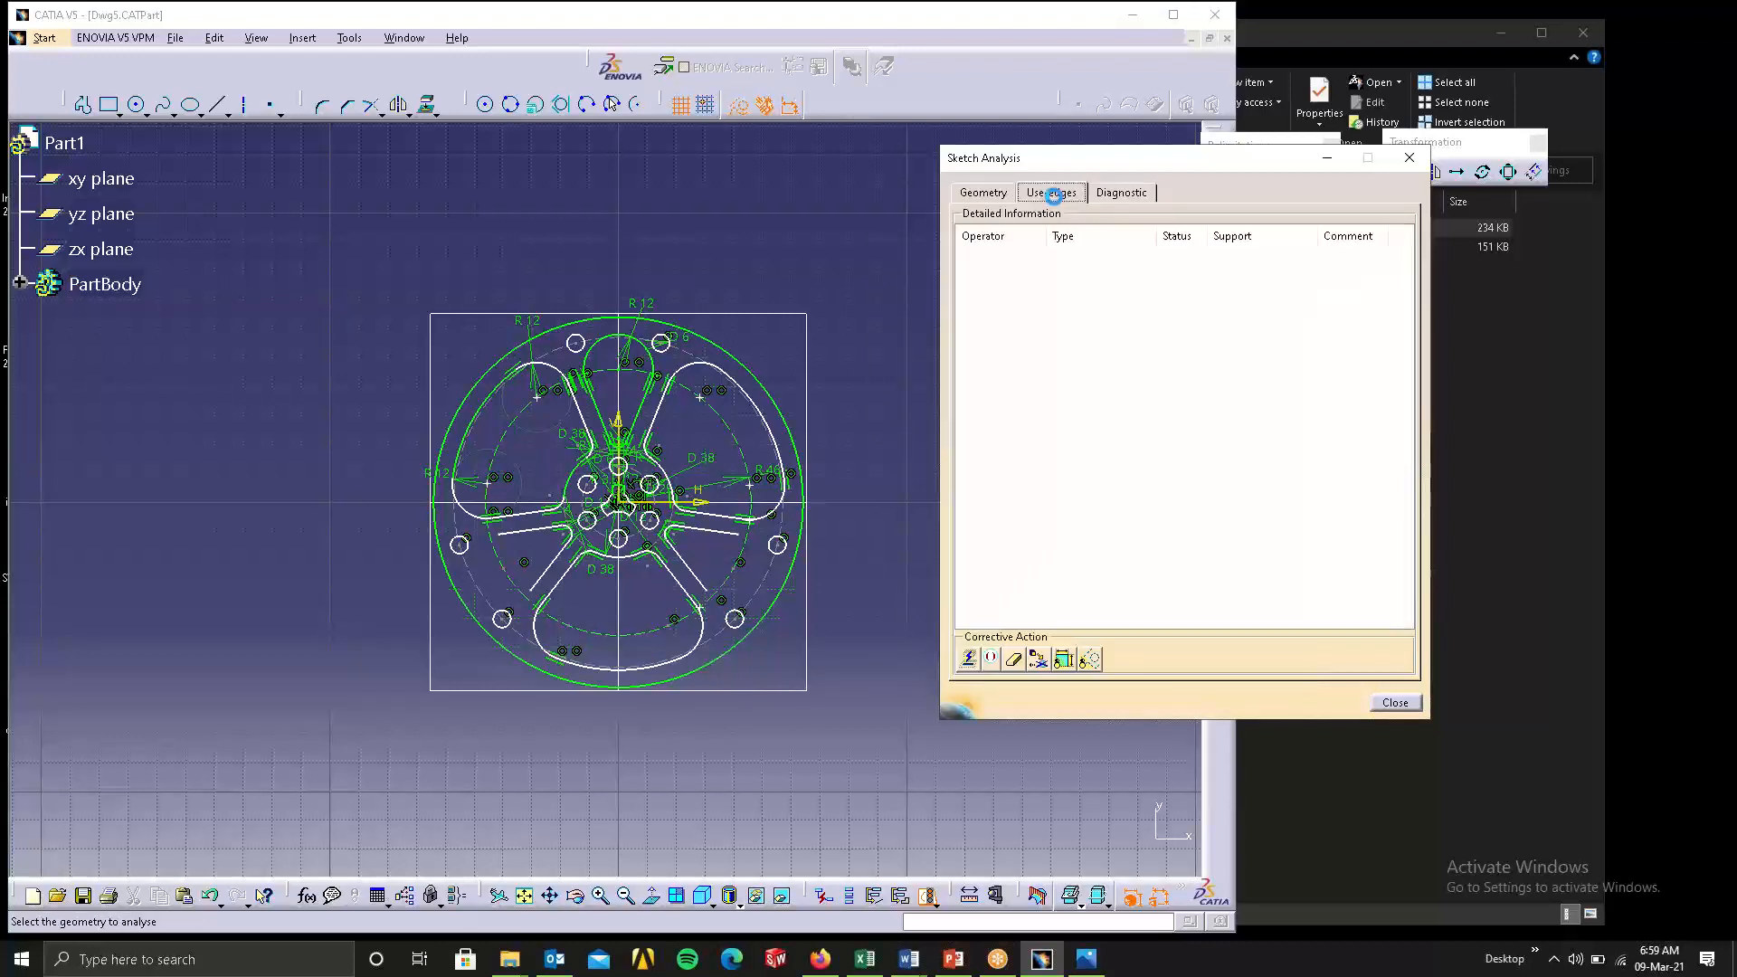
pyautogui.click(985, 194)
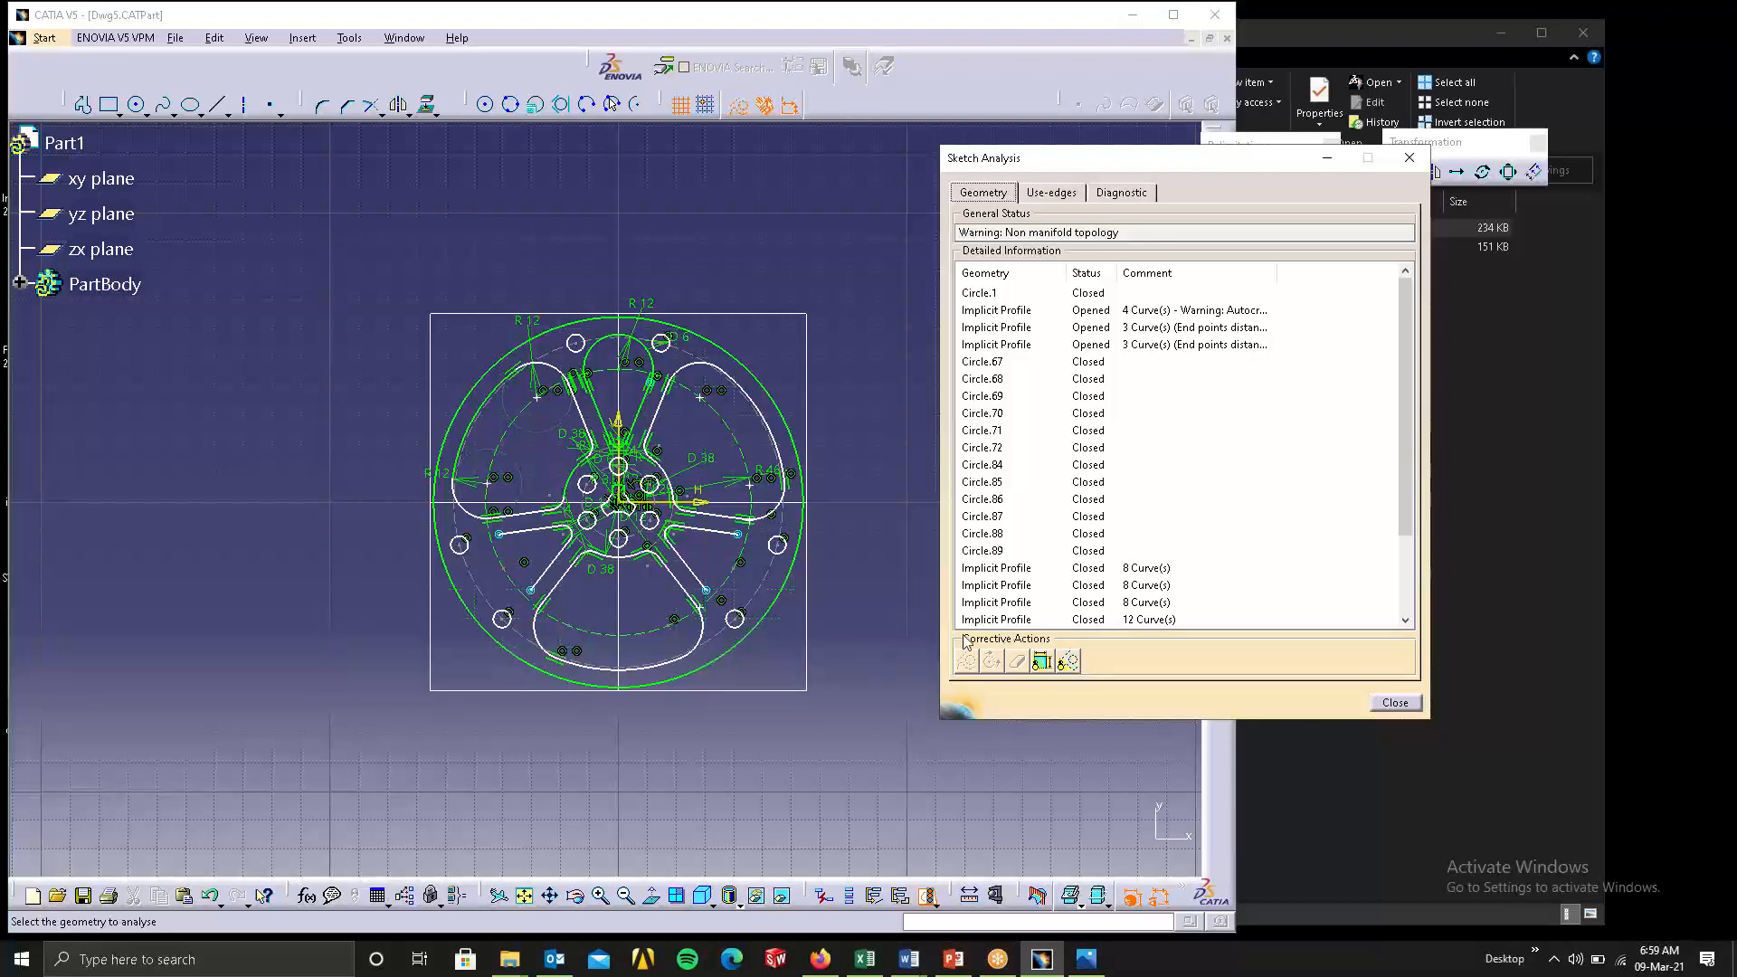
pyautogui.click(1016, 311)
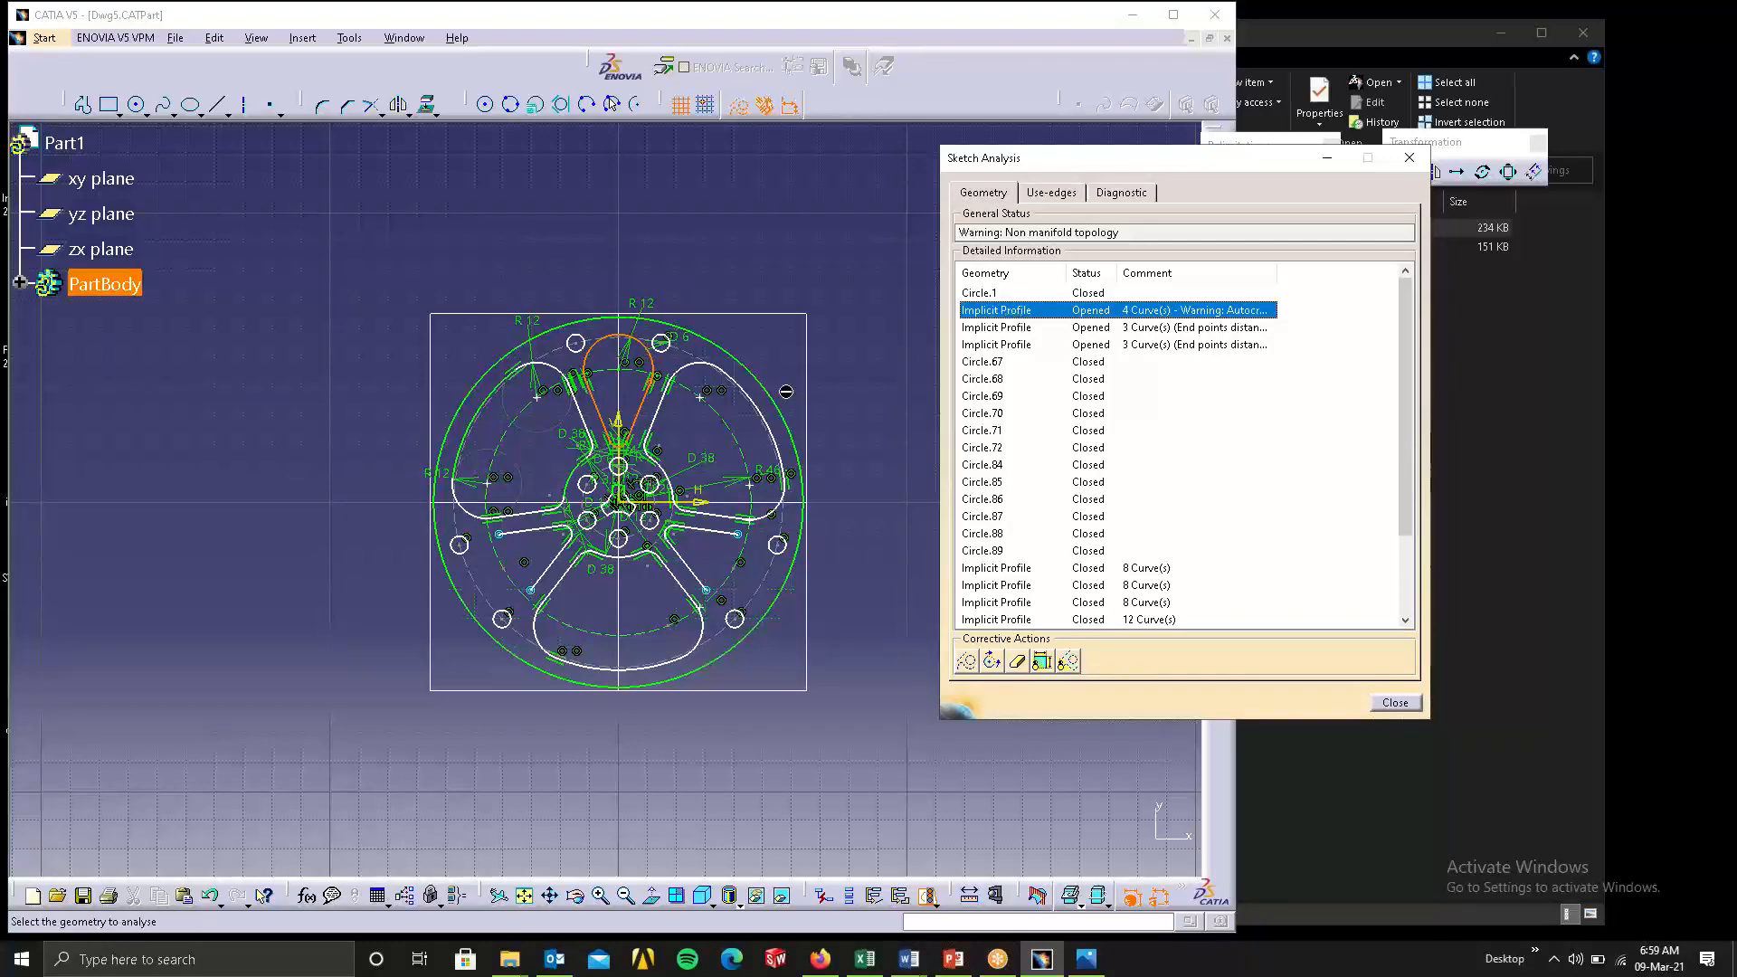
pyautogui.moveTo(566, 479); pyautogui.dragTo(575, 469, button='middle')
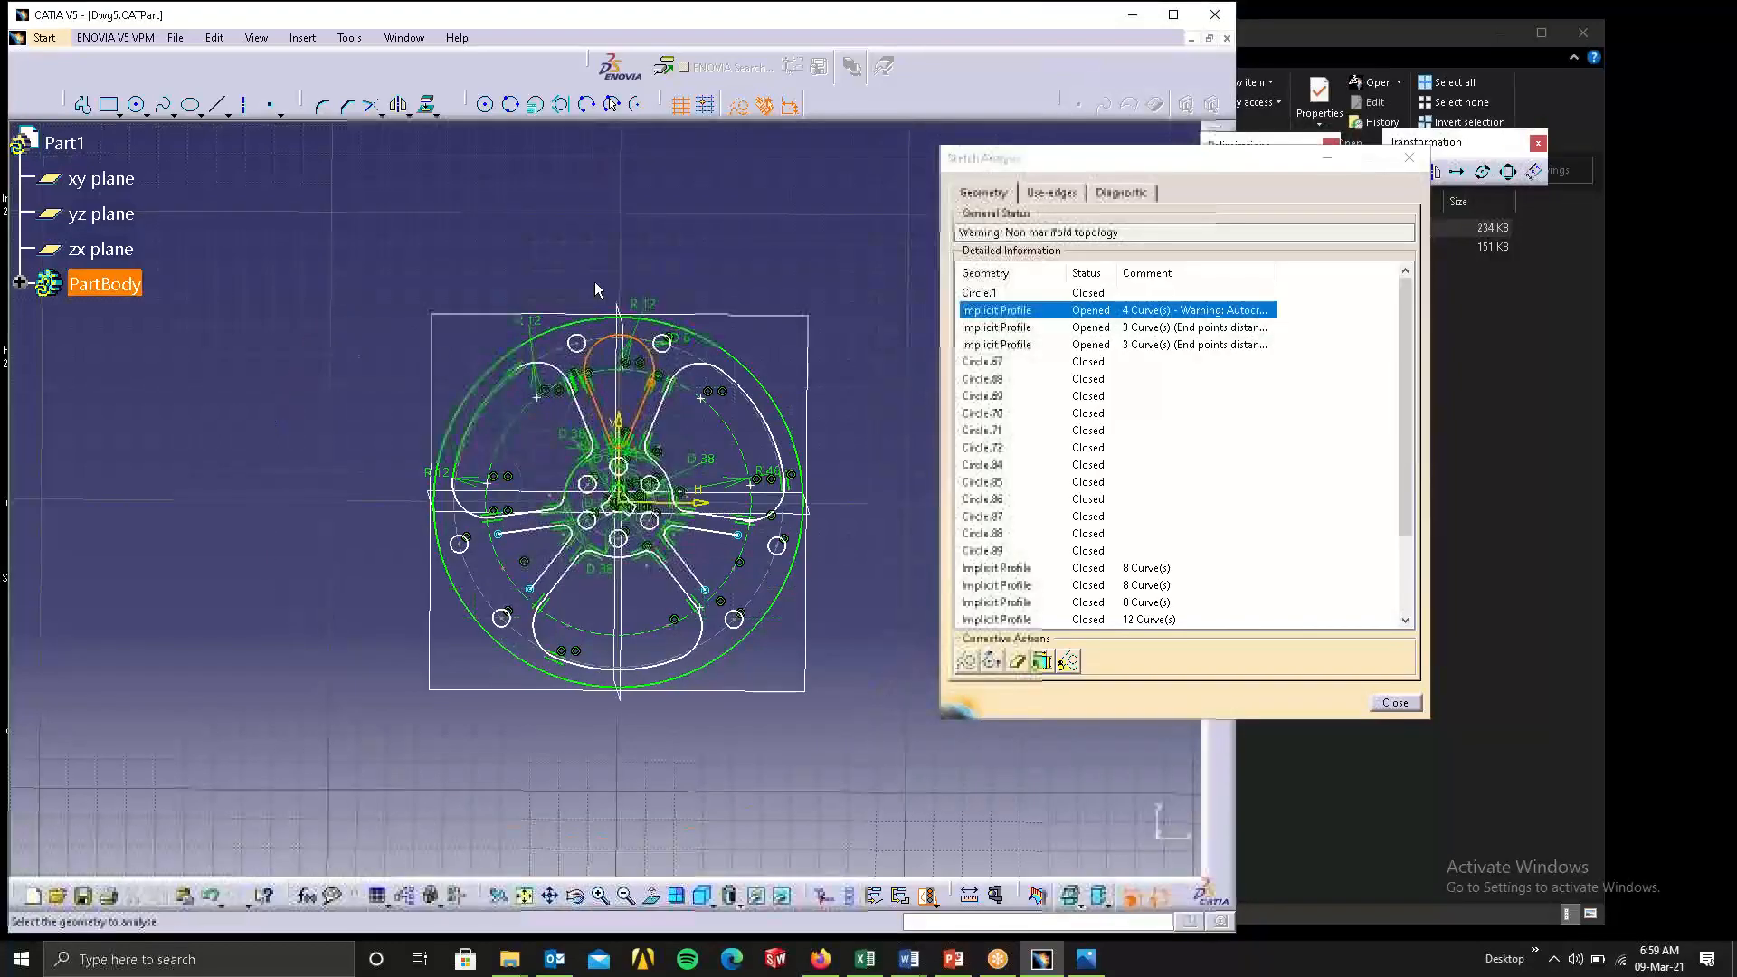
pyautogui.moveTo(664, 396)
pyautogui.mouseDown(button='middle')
pyautogui.moveTo(745, 290)
pyautogui.moveTo(687, 427)
pyautogui.moveTo(706, 335)
pyautogui.moveTo(814, 358)
pyautogui.moveTo(621, 784)
pyautogui.moveTo(664, 625)
pyautogui.mouseUp(button='middle')
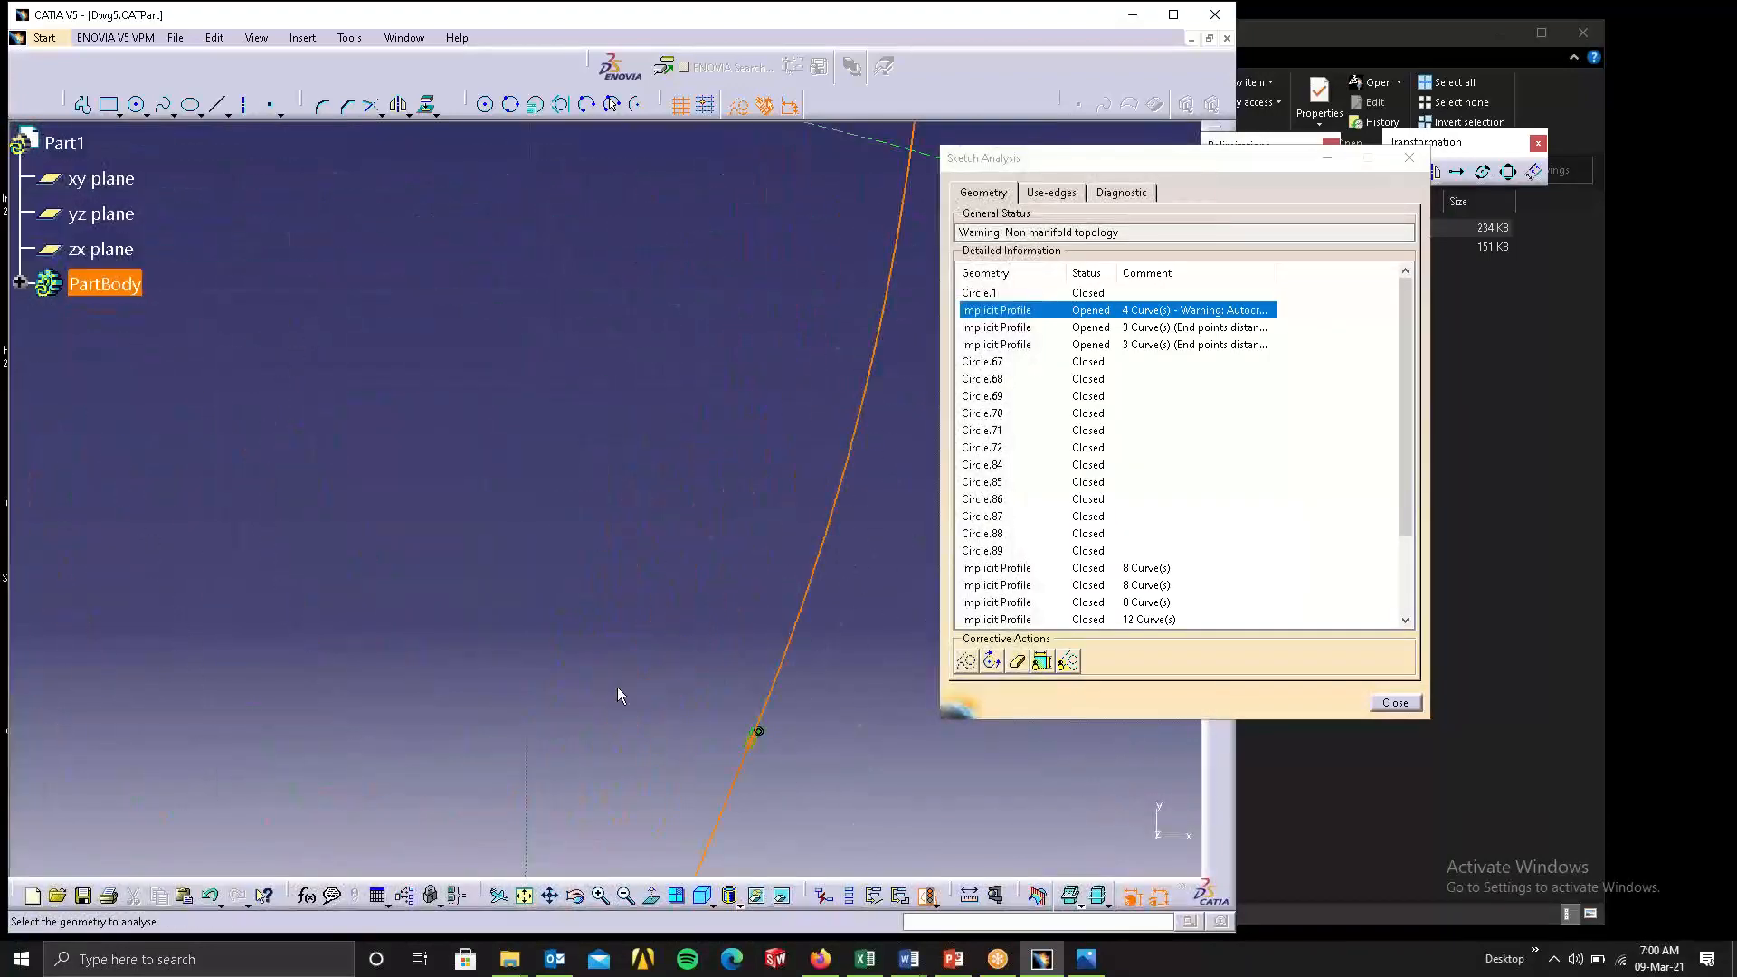
pyautogui.moveTo(595, 544)
pyautogui.mouseDown(button='middle')
pyautogui.moveTo(538, 442)
pyautogui.moveTo(662, 541)
pyautogui.moveTo(691, 266)
pyautogui.moveTo(711, 852)
pyautogui.moveTo(639, 395)
pyautogui.moveTo(640, 551)
pyautogui.moveTo(668, 432)
pyautogui.mouseUp(button='middle')
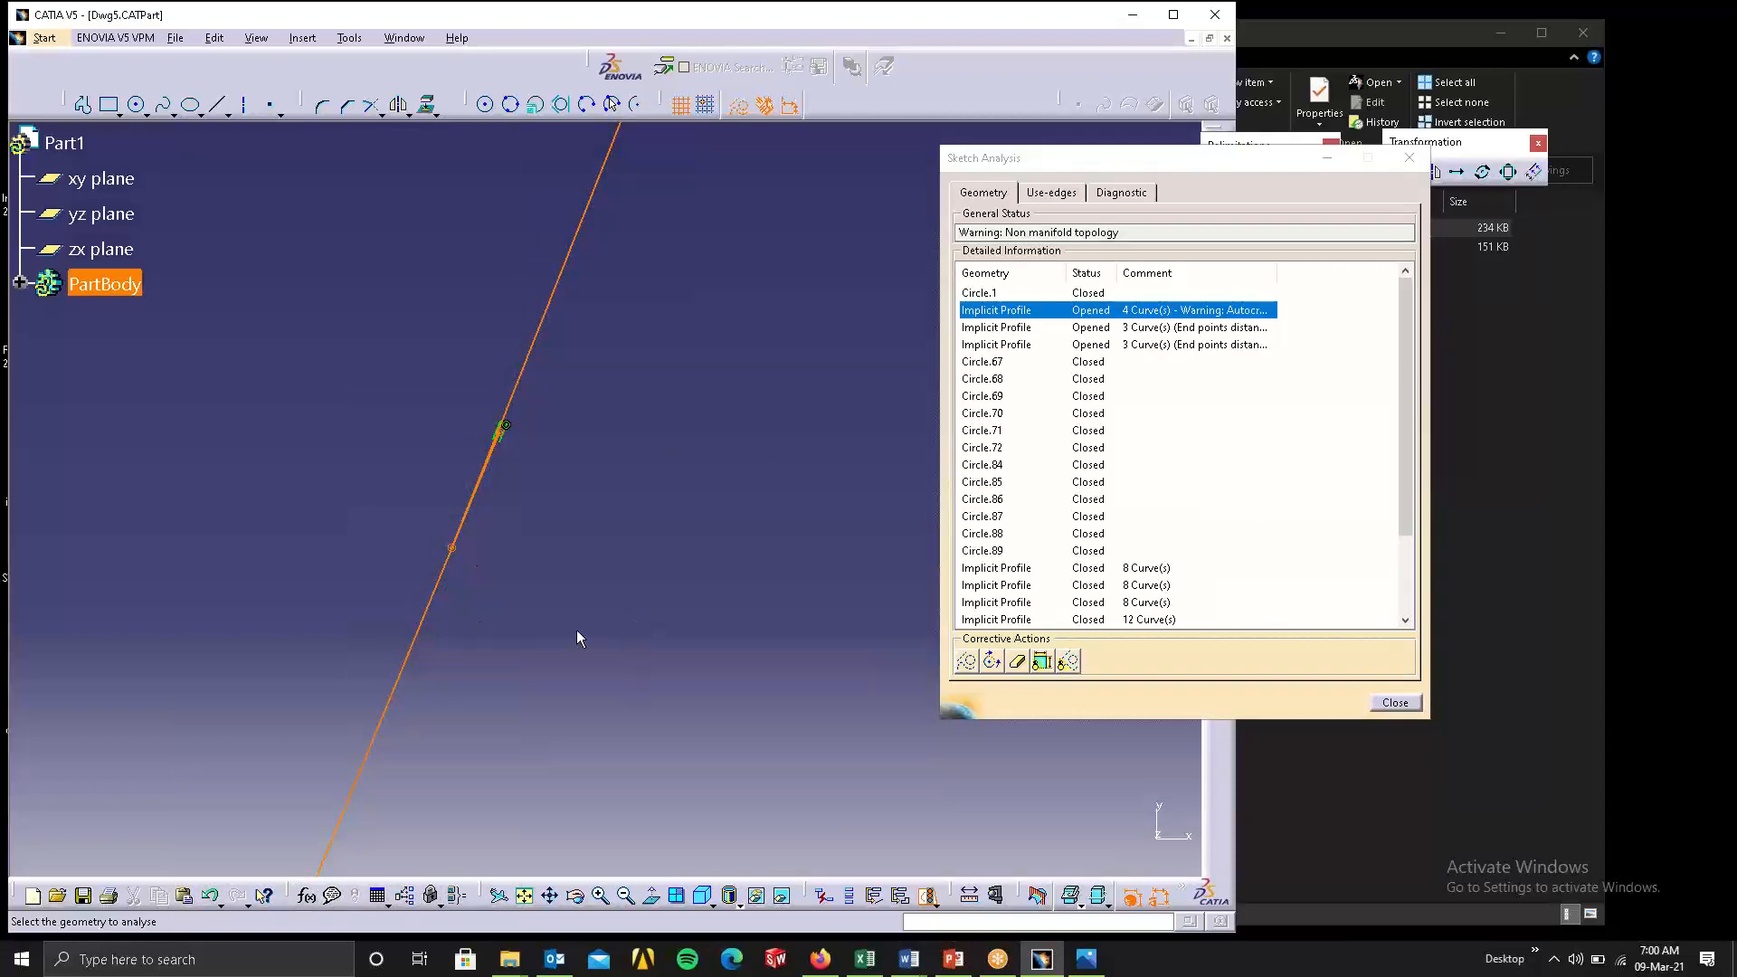
pyautogui.moveTo(578, 632)
pyautogui.mouseDown(button='middle')
pyautogui.moveTo(683, 465)
pyautogui.moveTo(685, 345)
pyautogui.moveTo(581, 608)
pyautogui.moveTo(604, 526)
pyautogui.moveTo(279, 605)
pyautogui.mouseUp(button='middle')
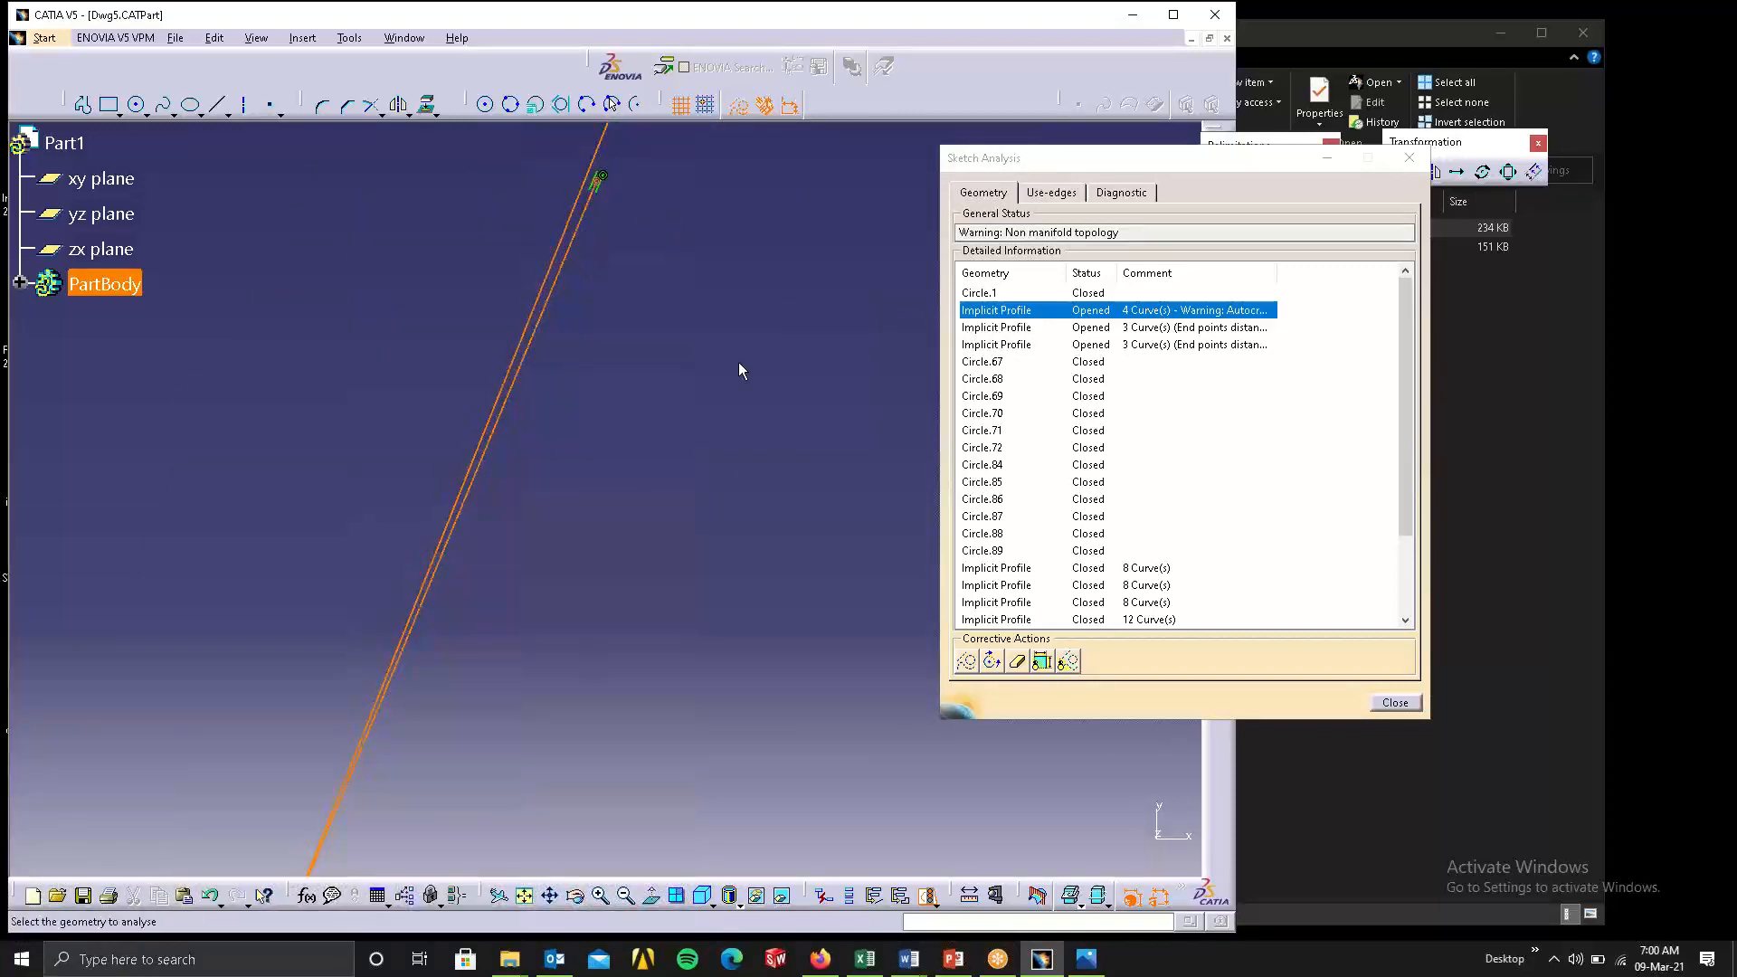
pyautogui.click(1389, 703)
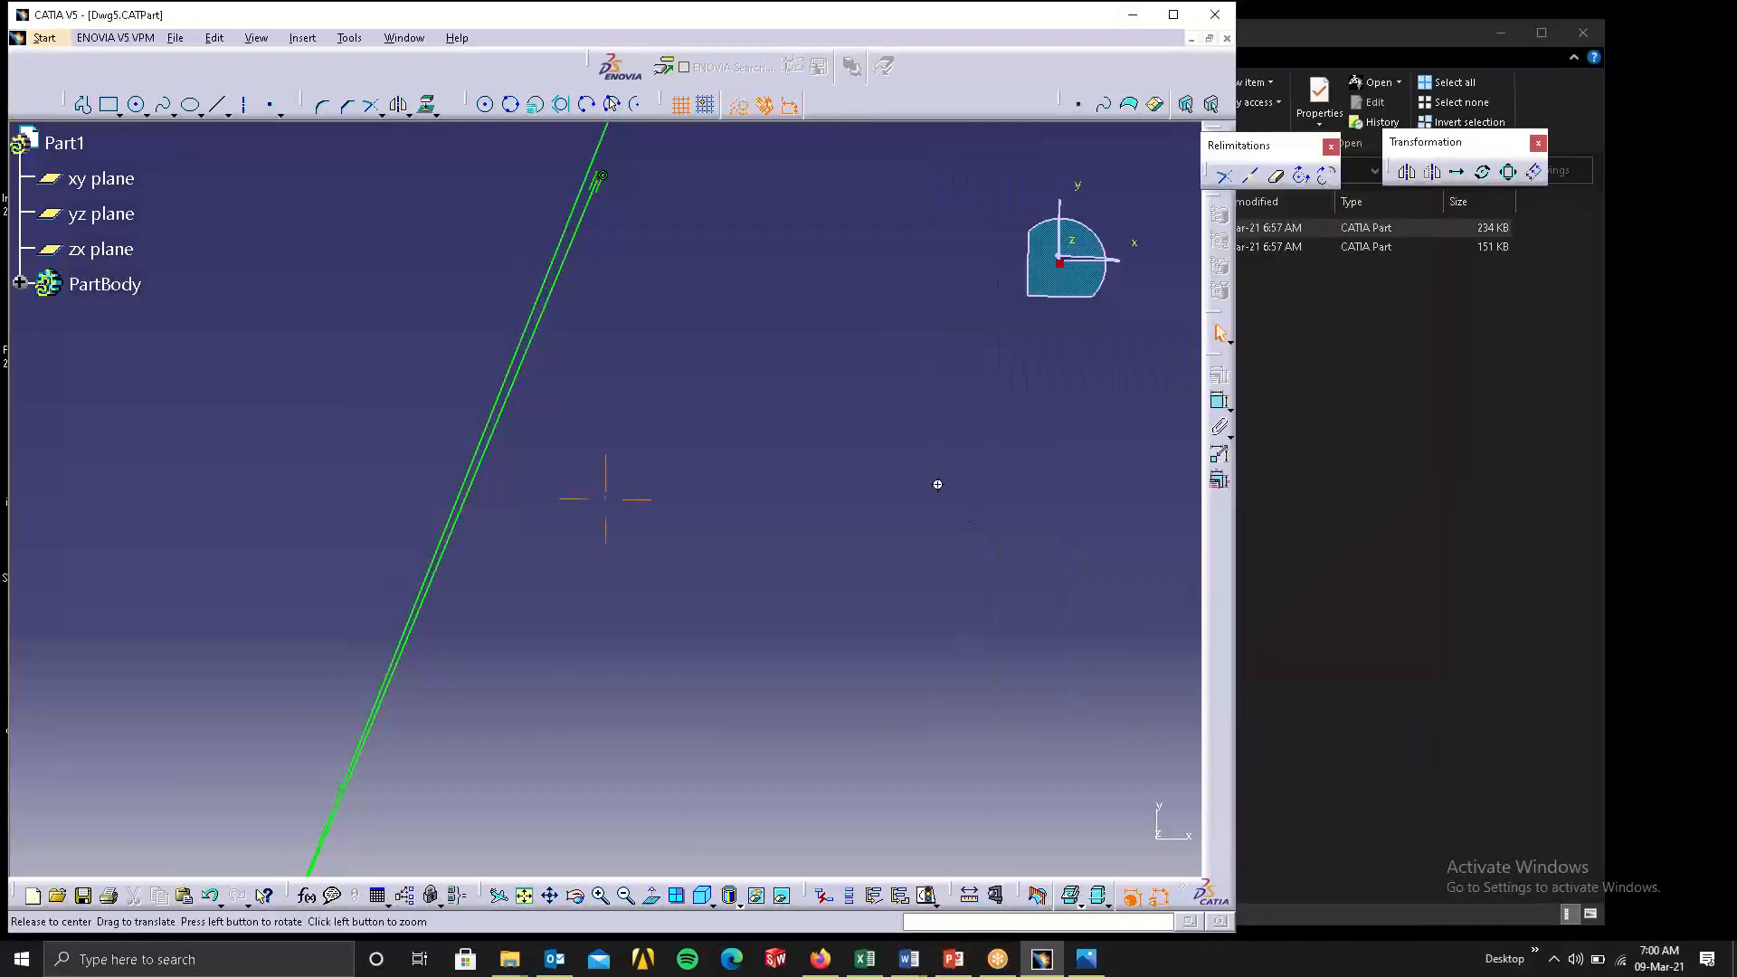
# Run Sketch Analysis again and locate the three opened implicit profiles and Circle.70 in the wheel sketch.
pyautogui.moveTo(818, 406); pyautogui.dragTo(909, 949, button='middle')
pyautogui.moveTo(822, 580); pyautogui.dragTo(814, 950, button='middle')
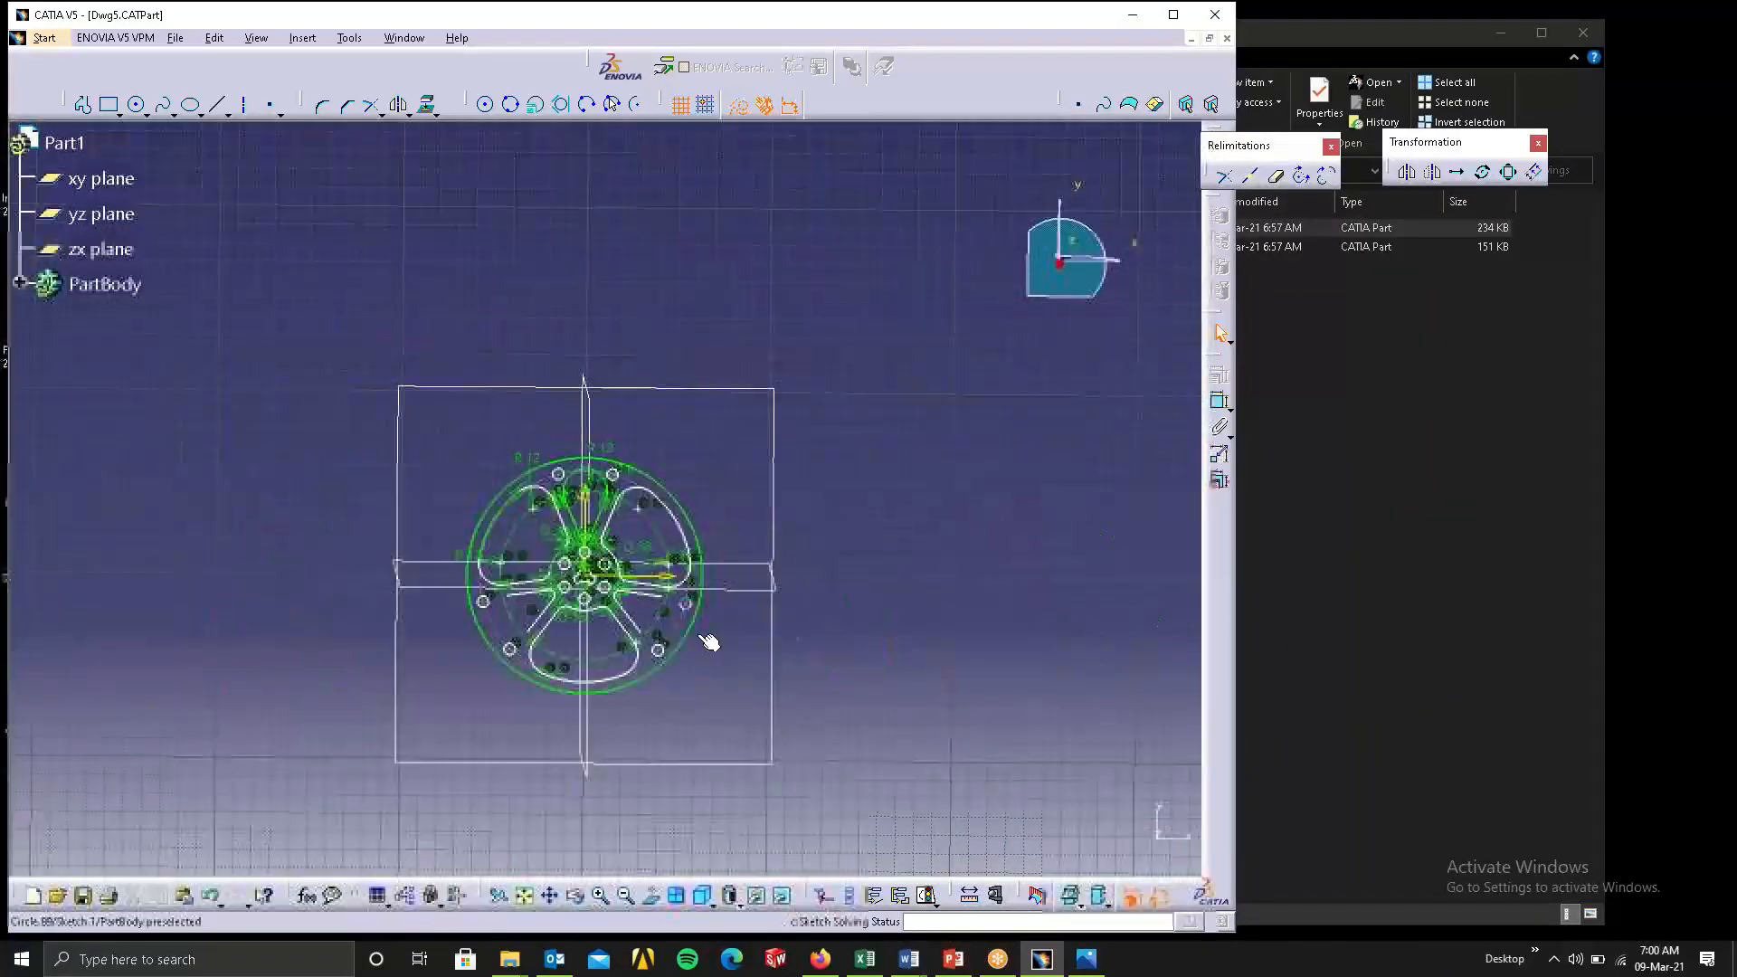
pyautogui.moveTo(709, 643)
pyautogui.mouseDown(button='middle')
pyautogui.moveTo(985, 499)
pyautogui.moveTo(1026, 312)
pyautogui.mouseUp(button='middle')
pyautogui.moveTo(828, 408)
pyautogui.mouseDown(button='middle')
pyautogui.moveTo(710, 473)
pyautogui.moveTo(81, 691)
pyautogui.mouseUp(button='middle')
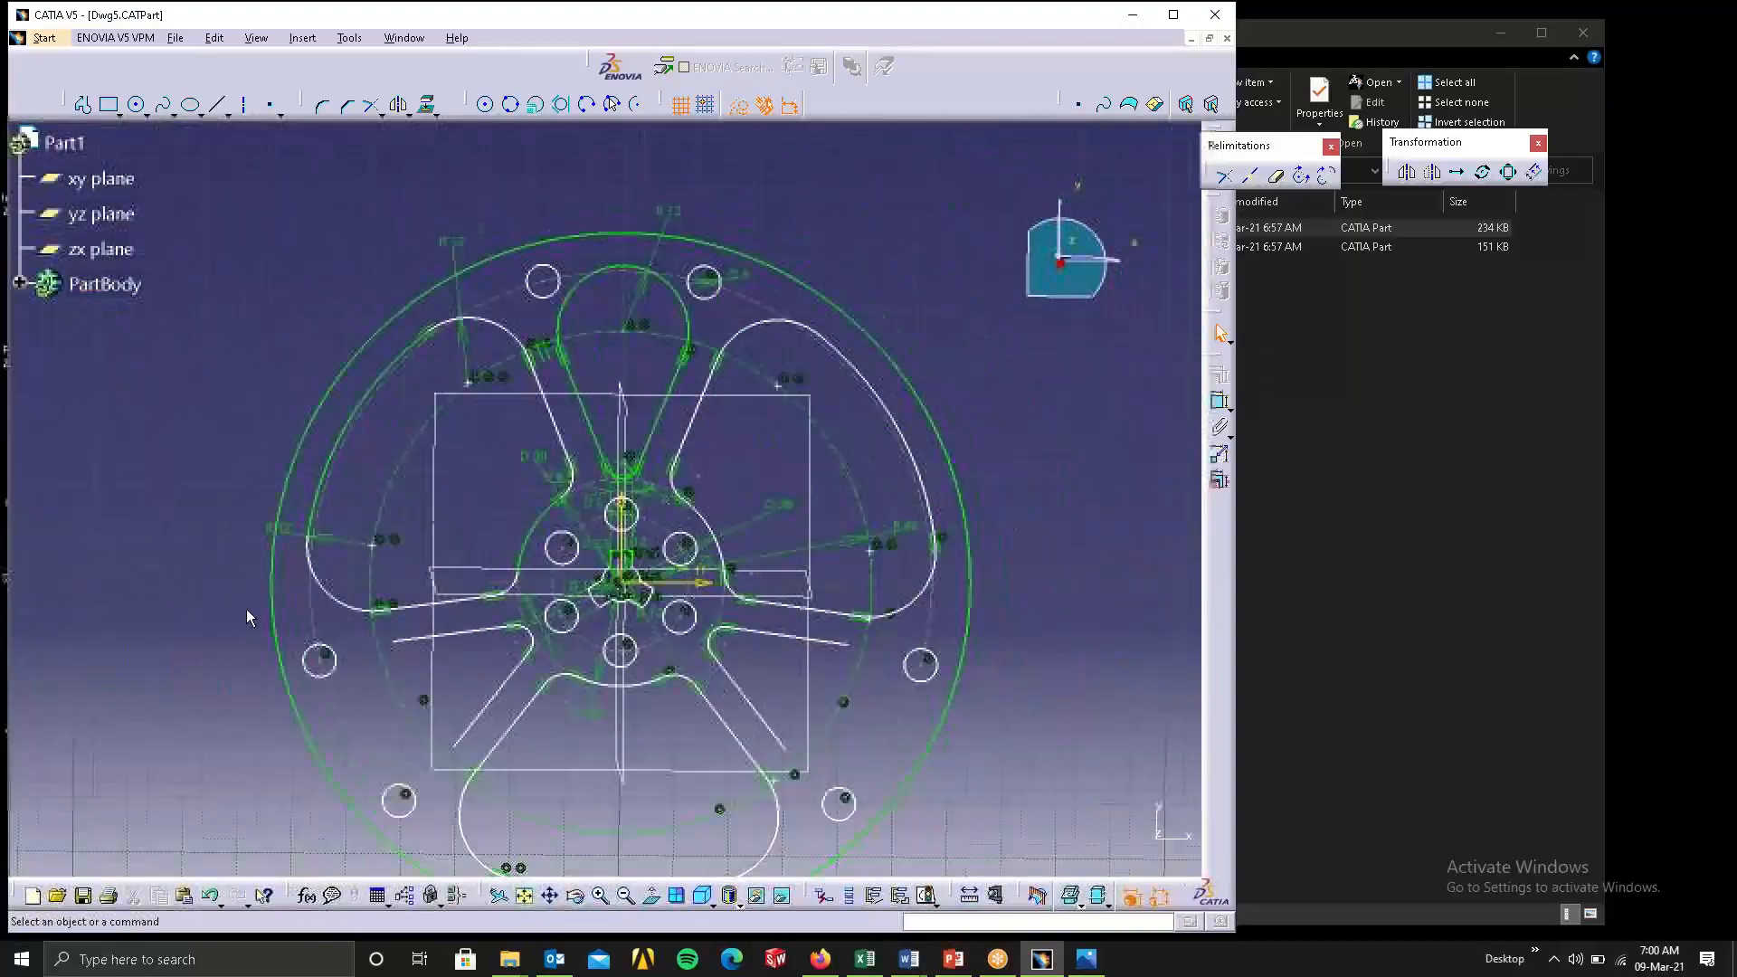
pyautogui.moveTo(572, 572); pyautogui.dragTo(549, 469, button='middle')
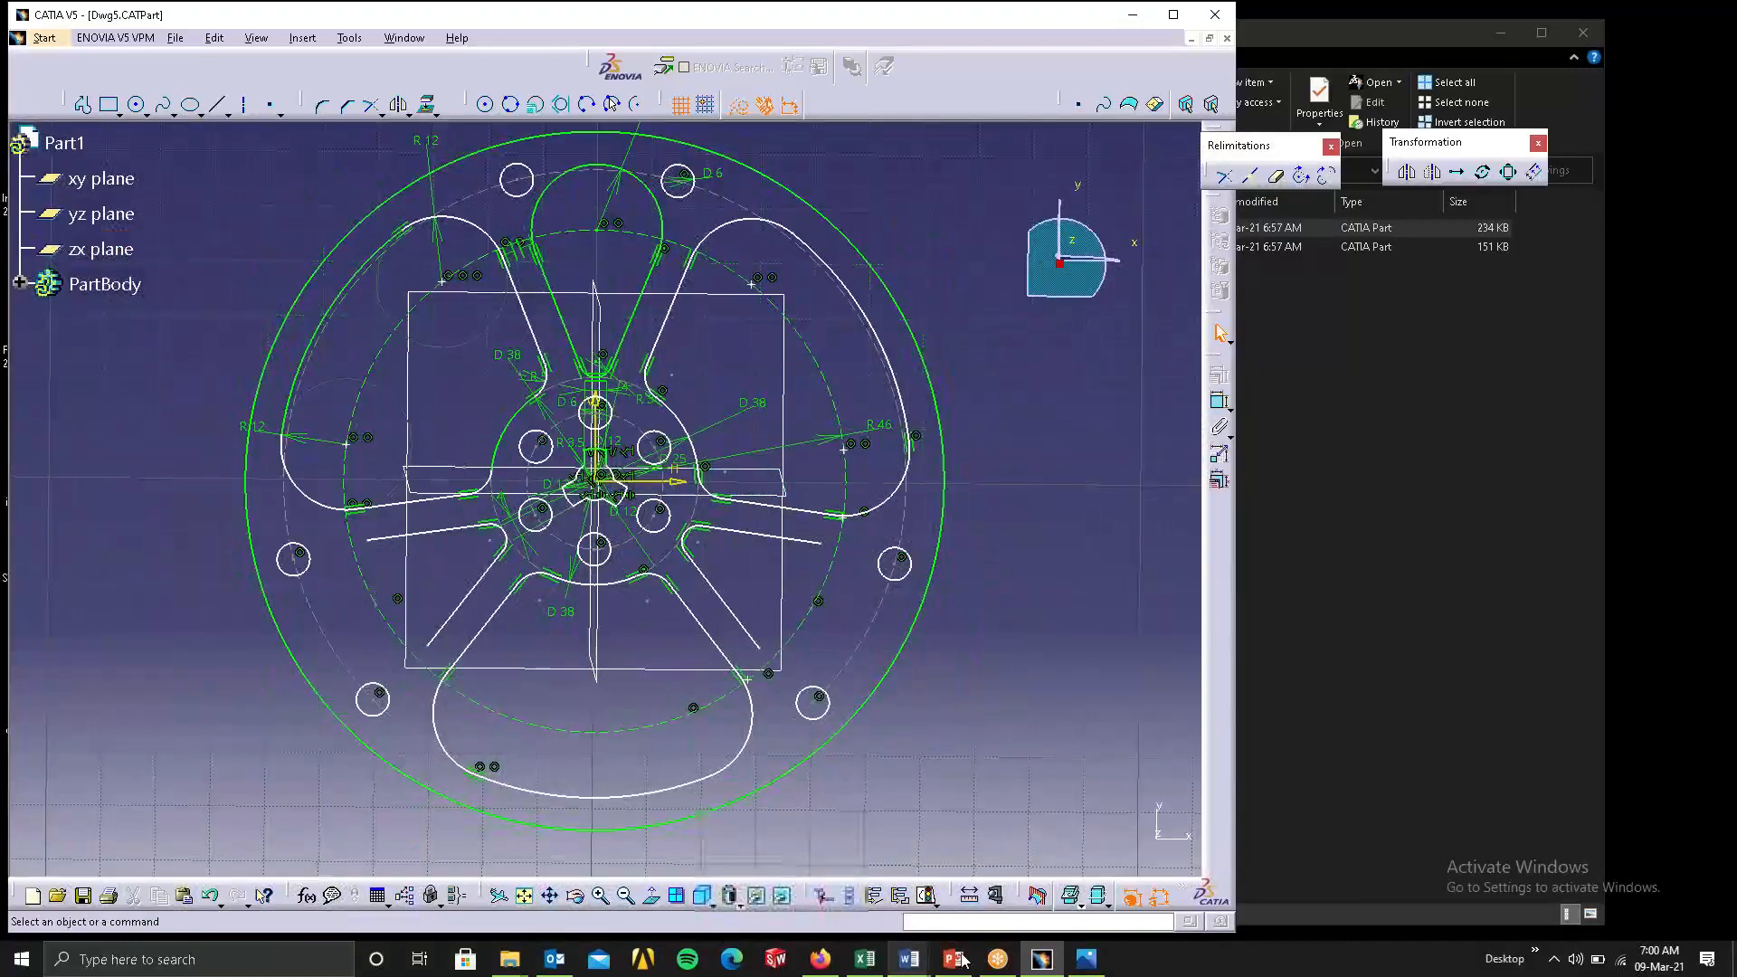
pyautogui.click(930, 896)
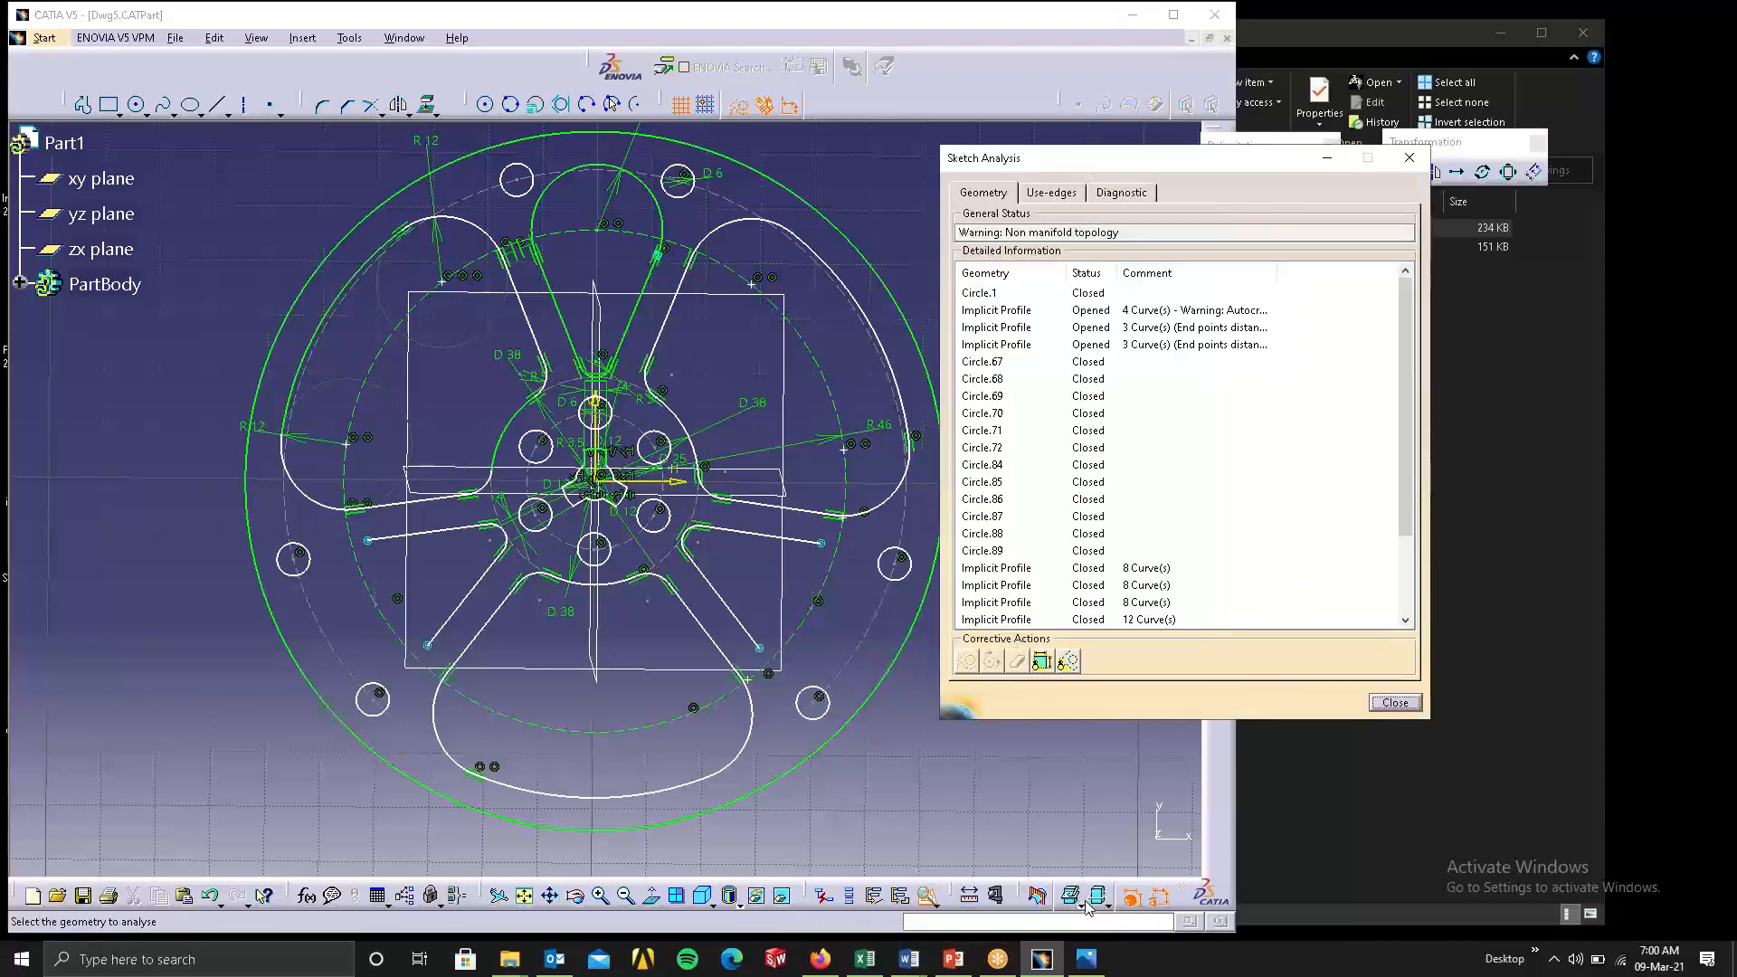
pyautogui.click(1086, 309)
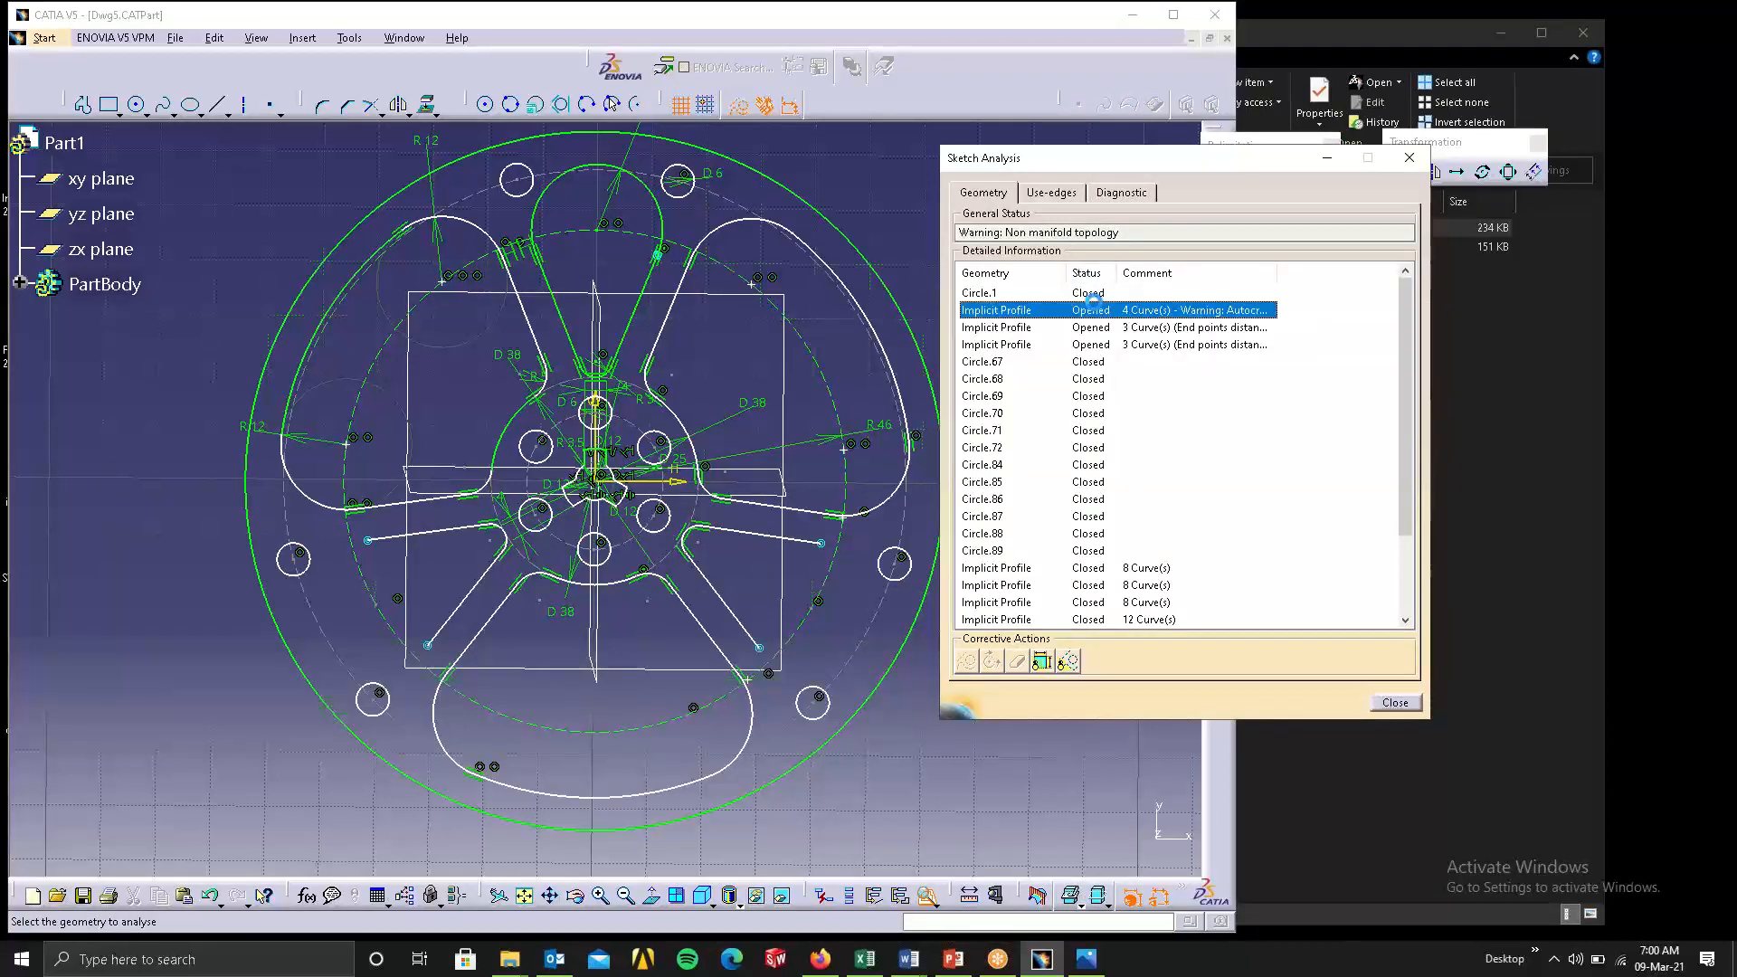
pyautogui.click(1089, 328)
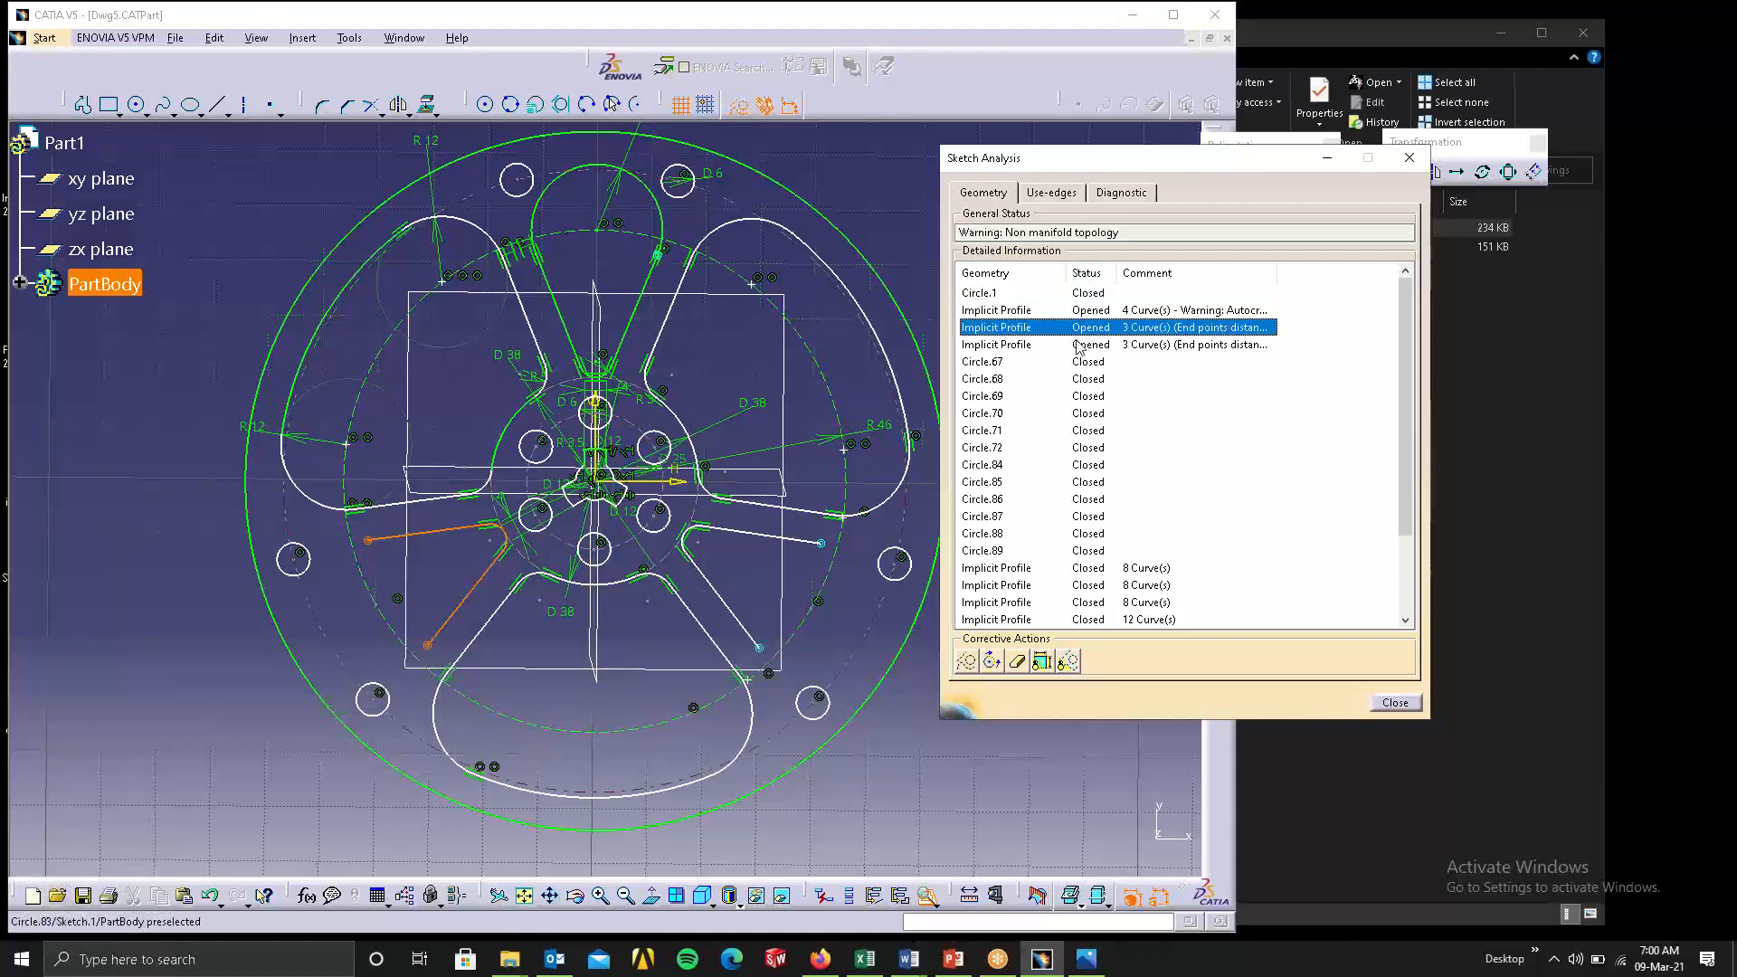
pyautogui.click(1077, 345)
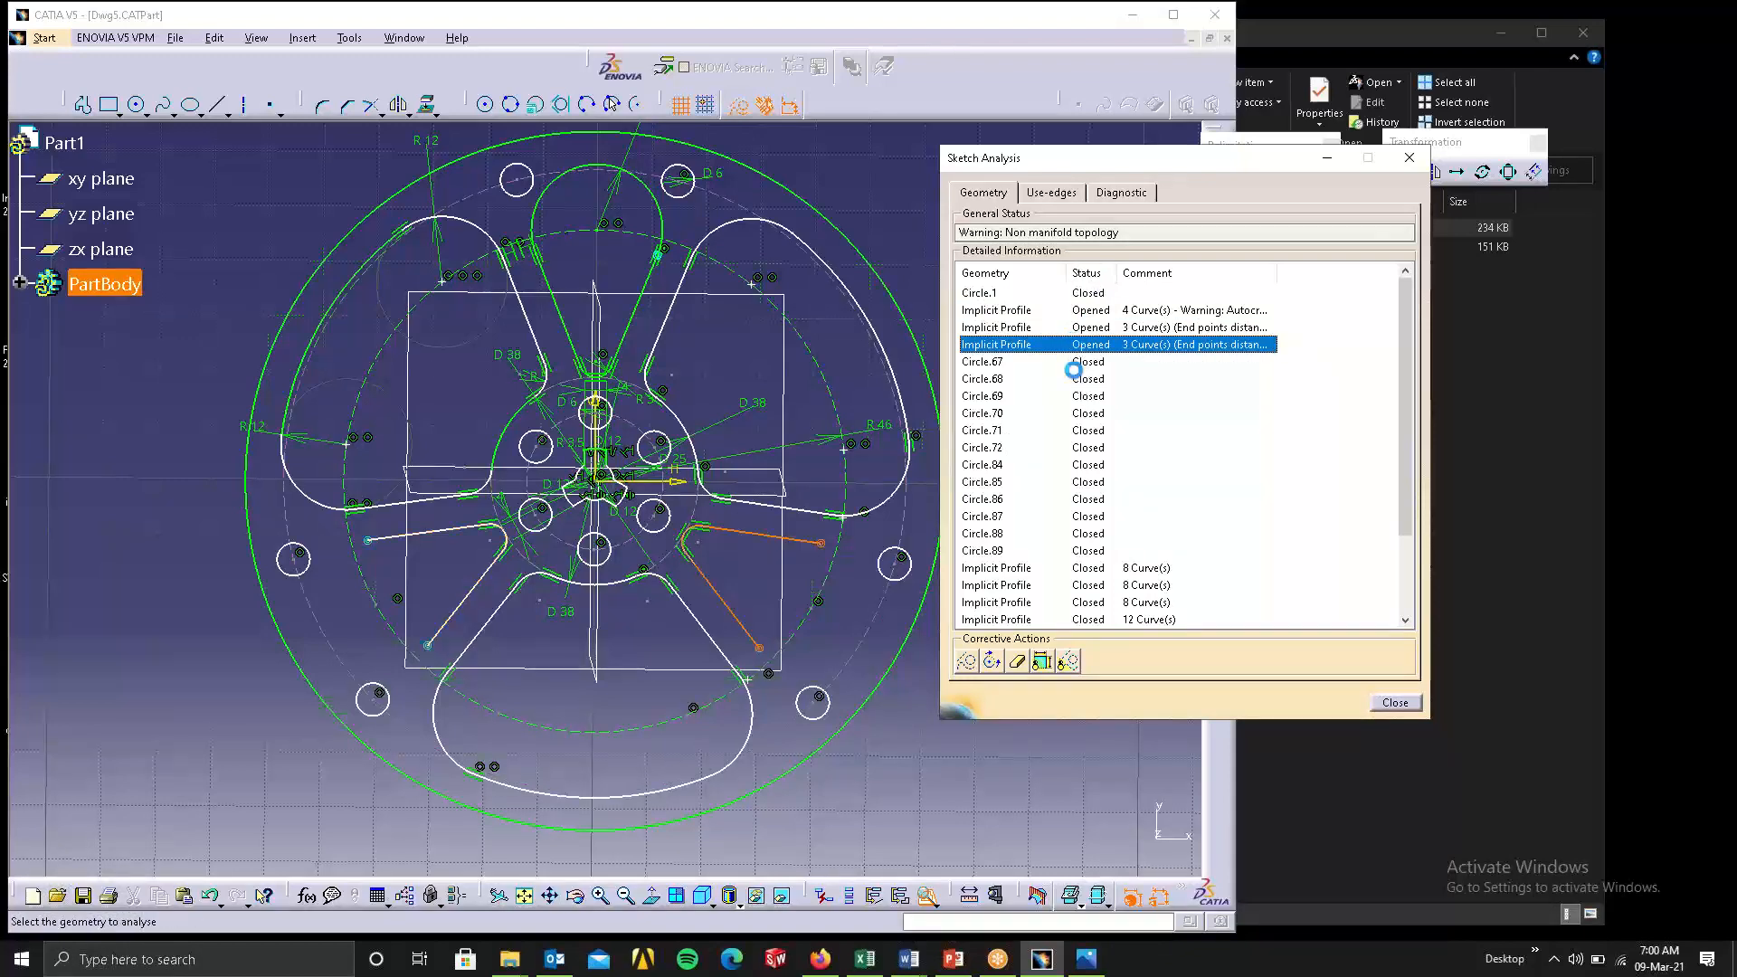
pyautogui.click(1073, 379)
pyautogui.click(1064, 413)
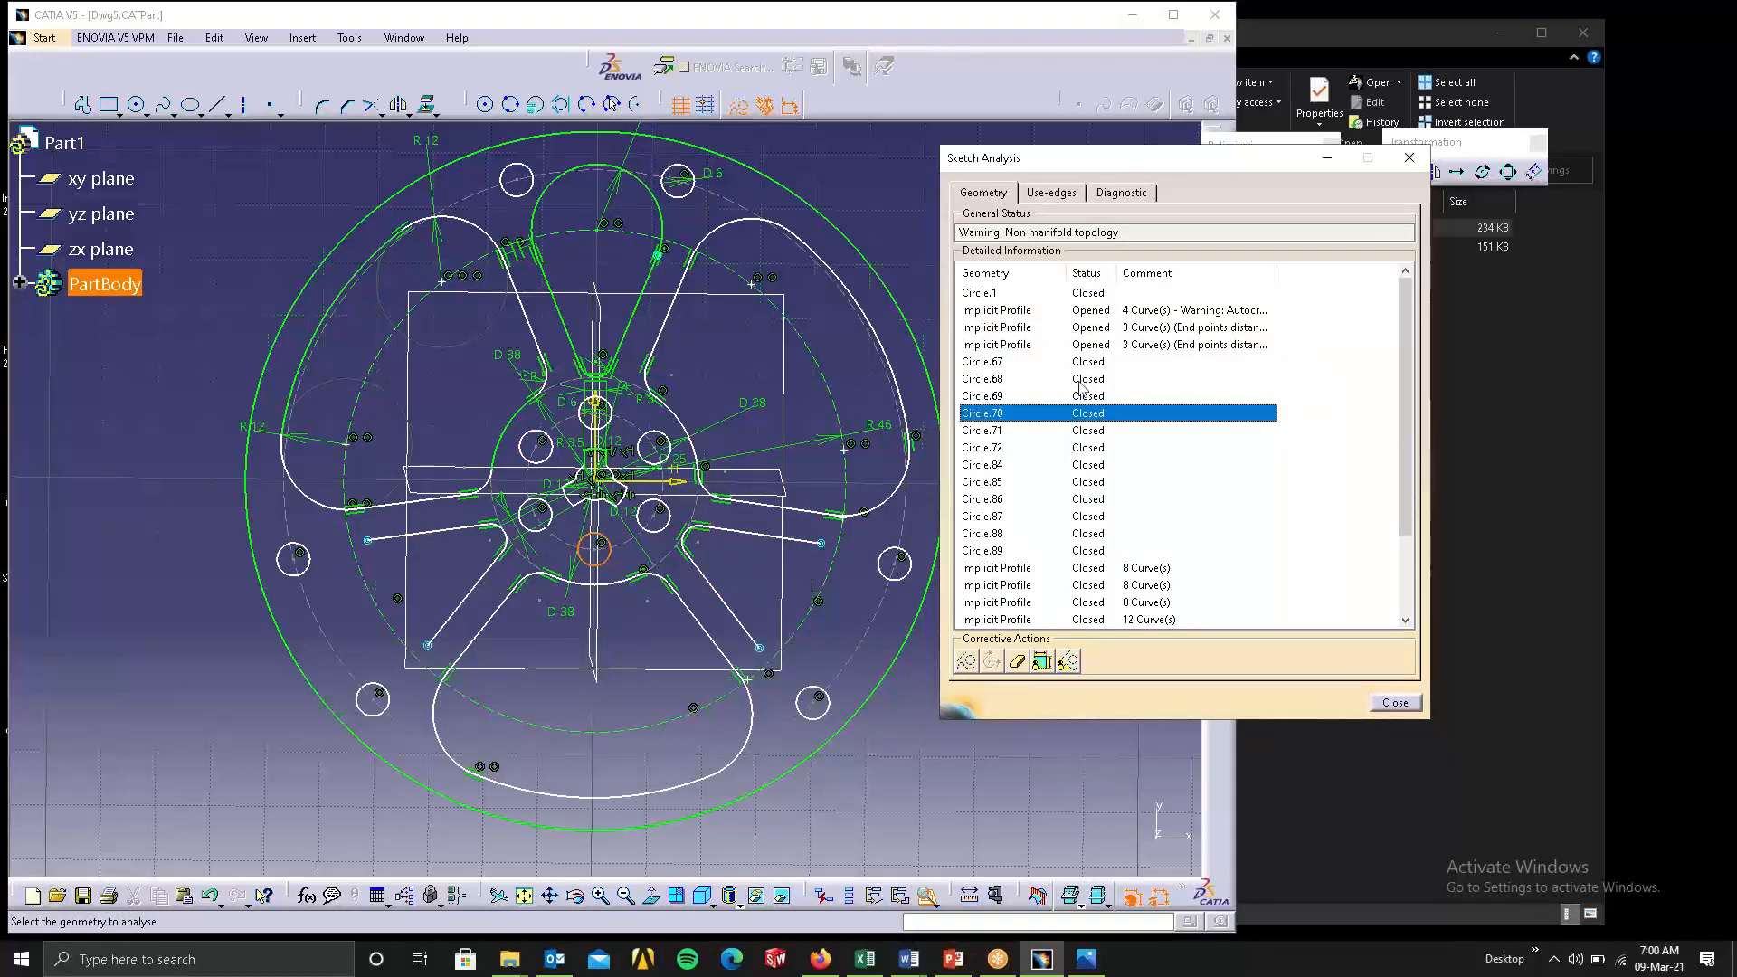
# Try deleting the wheel's lower closed eight-curve profile from Sketch Analysis and undo the deletion.
pyautogui.scroll(-2, 1128, 534)
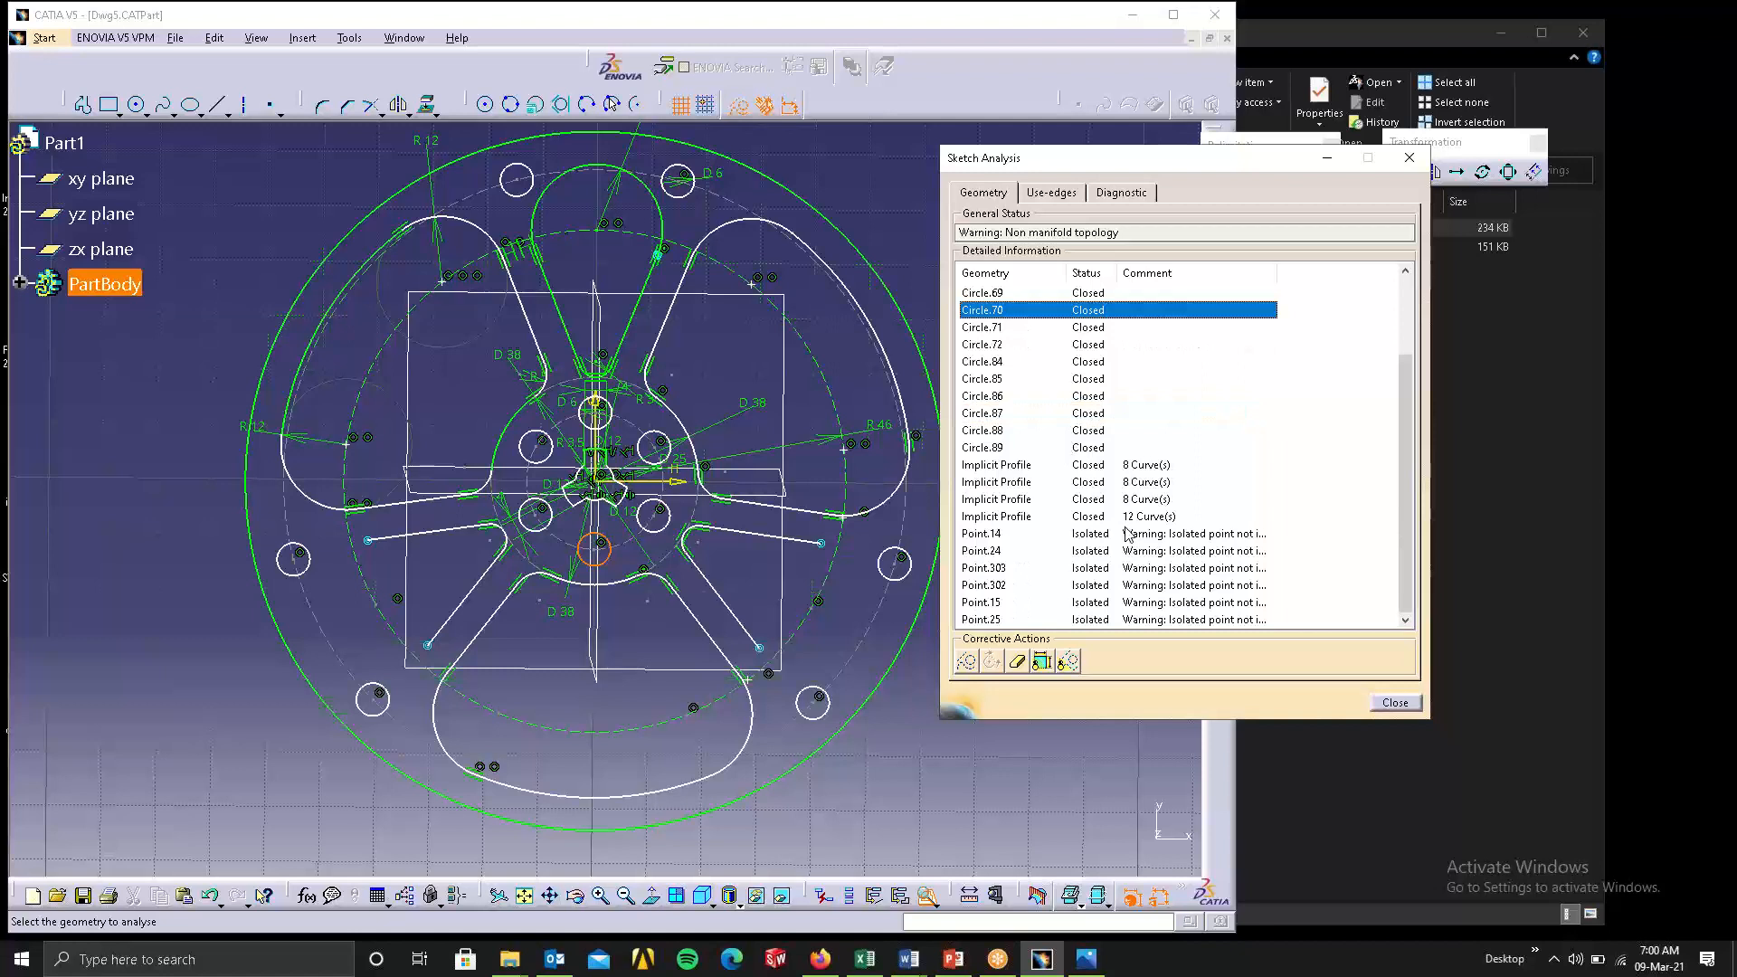
pyautogui.click(1123, 466)
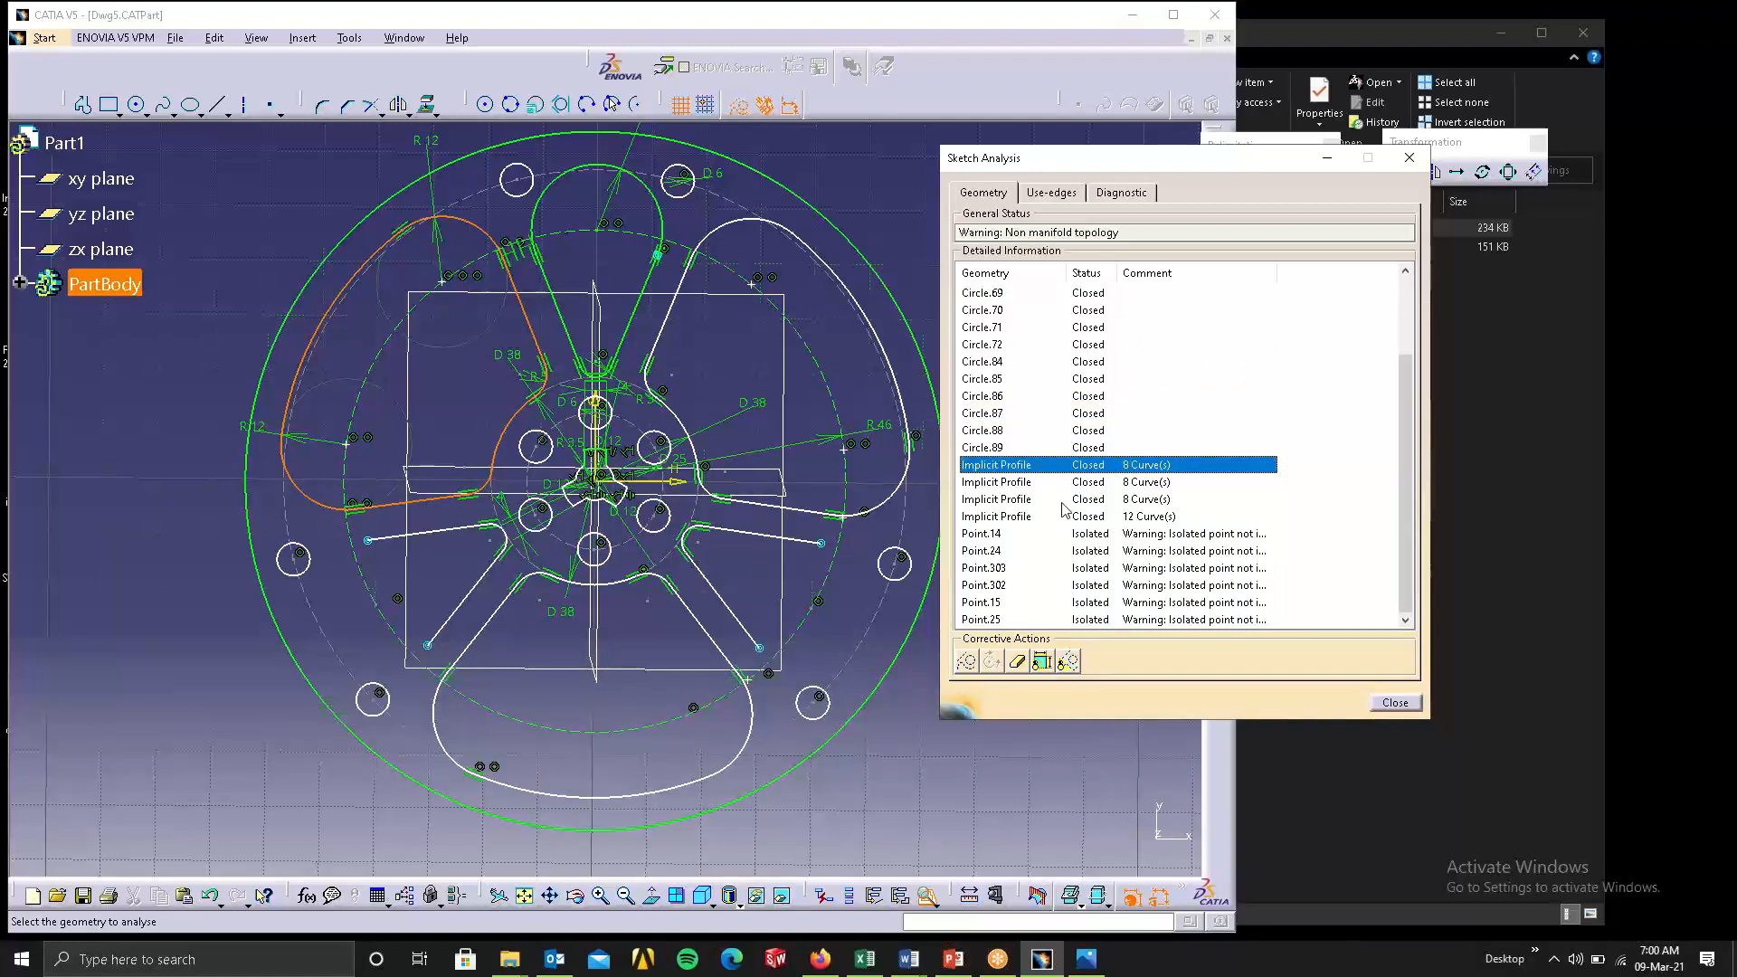
pyautogui.click(1021, 482)
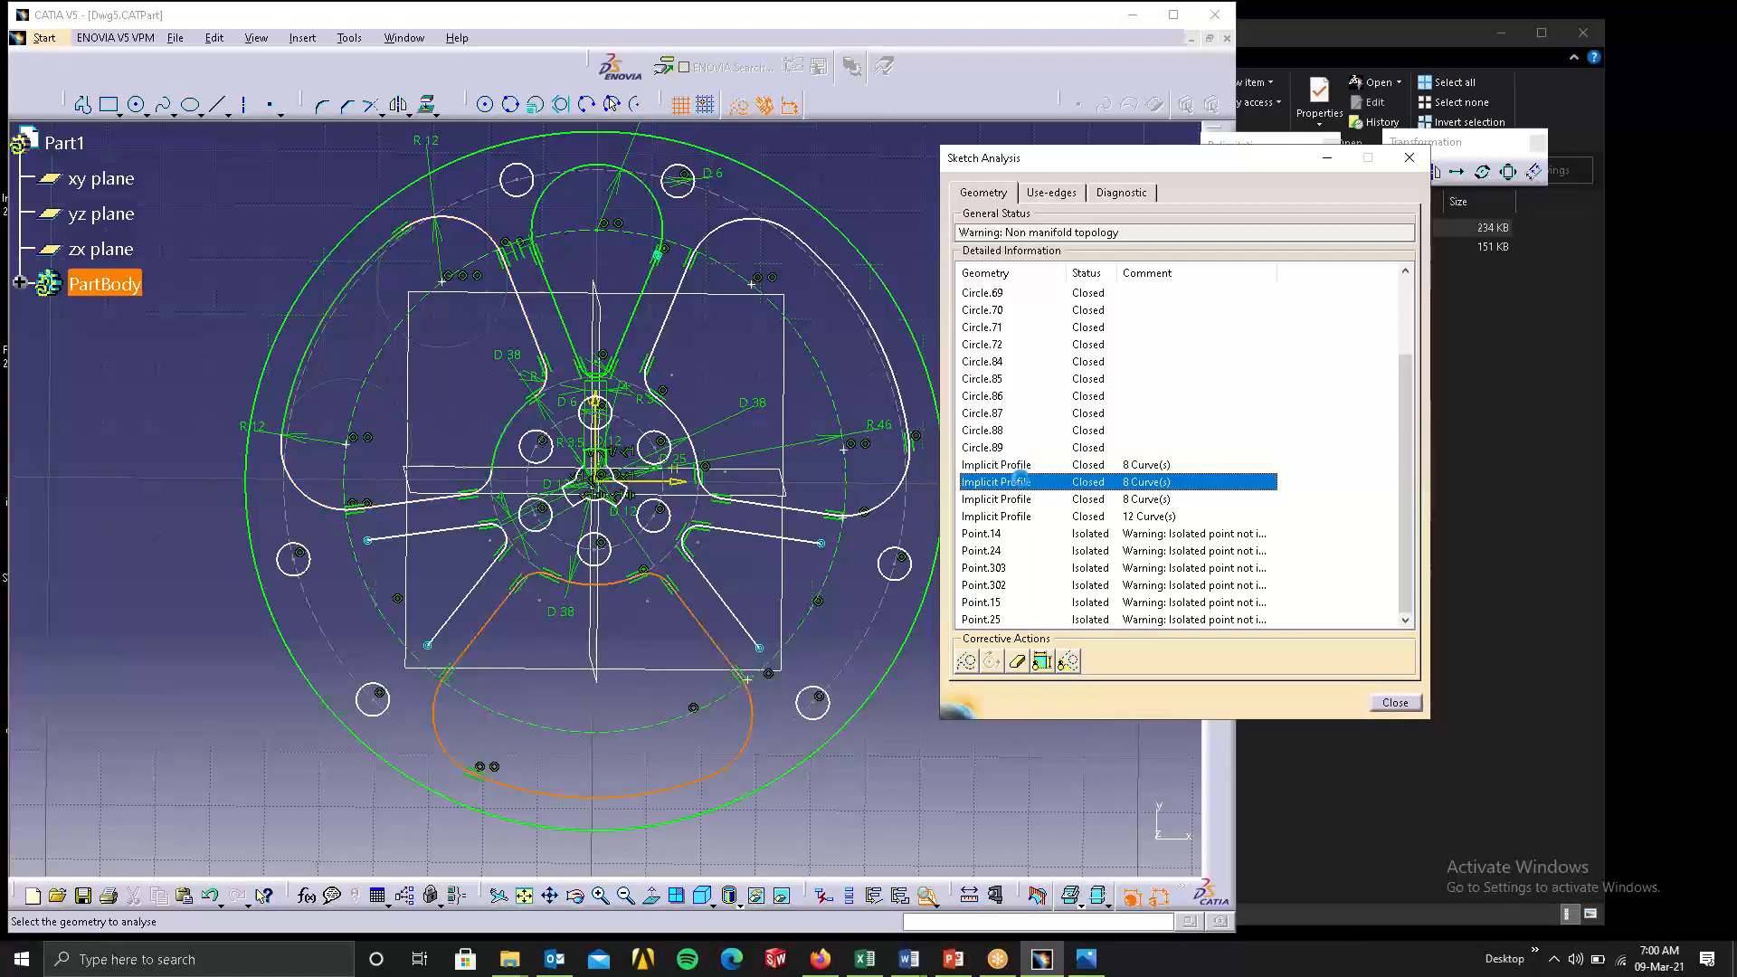
pyautogui.click(1019, 662)
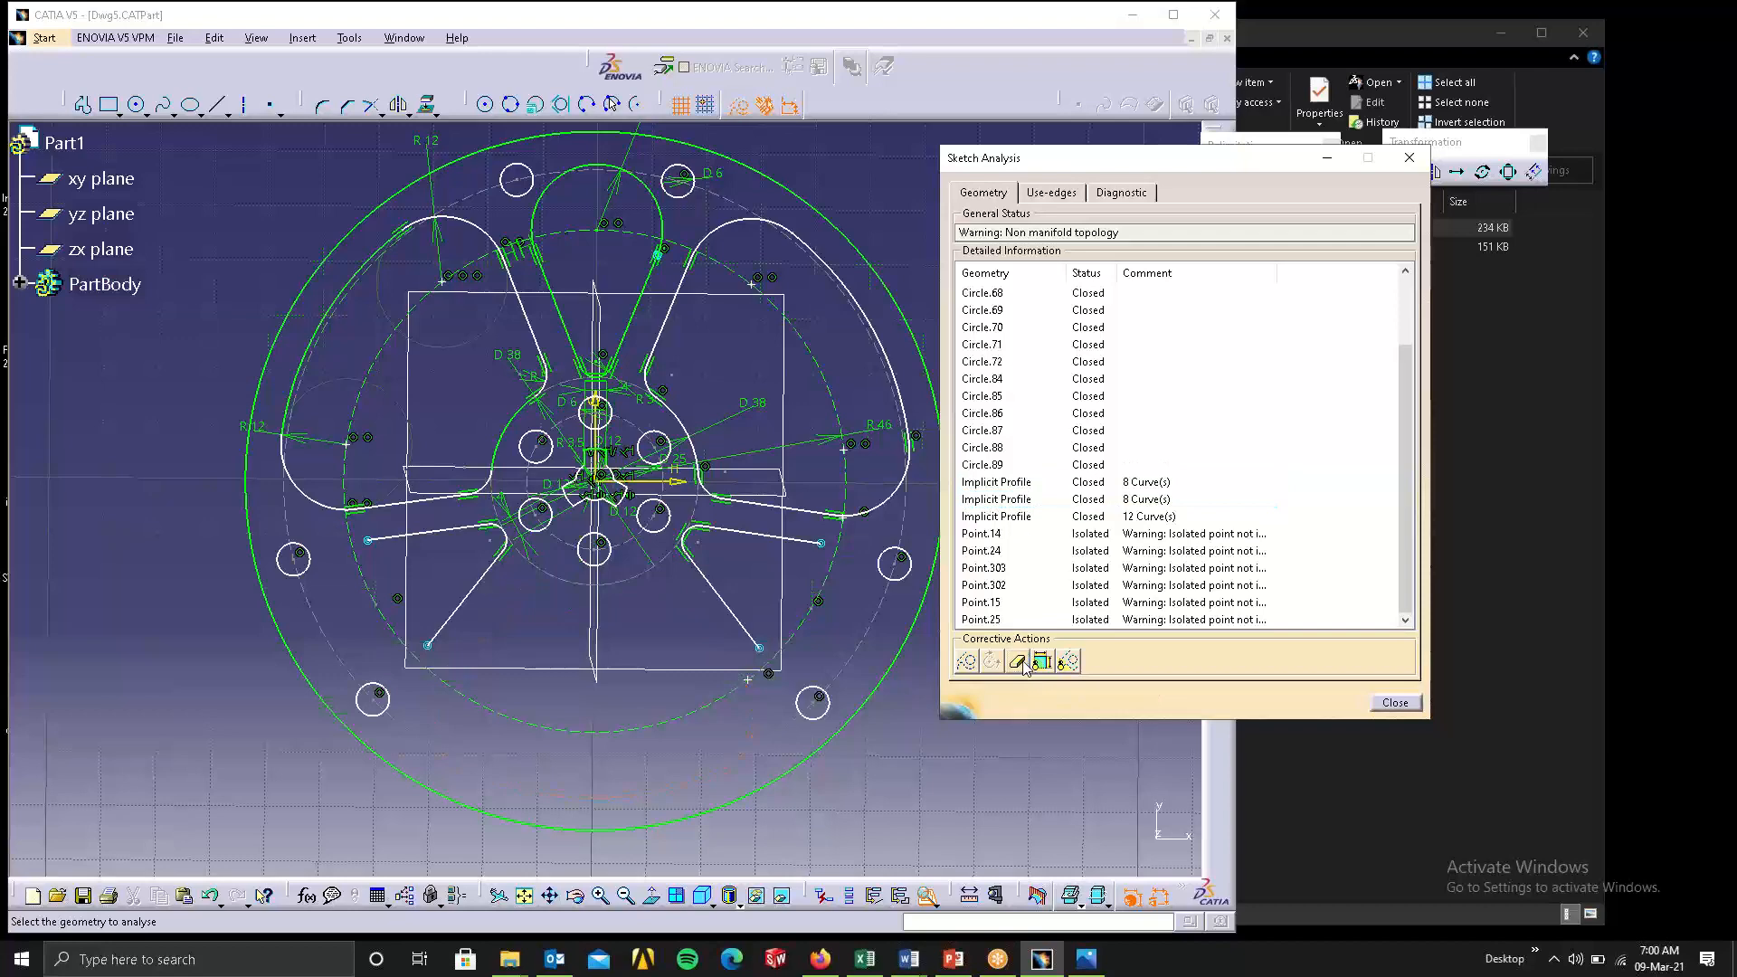
pyautogui.hotkey('ctrl', 'z')
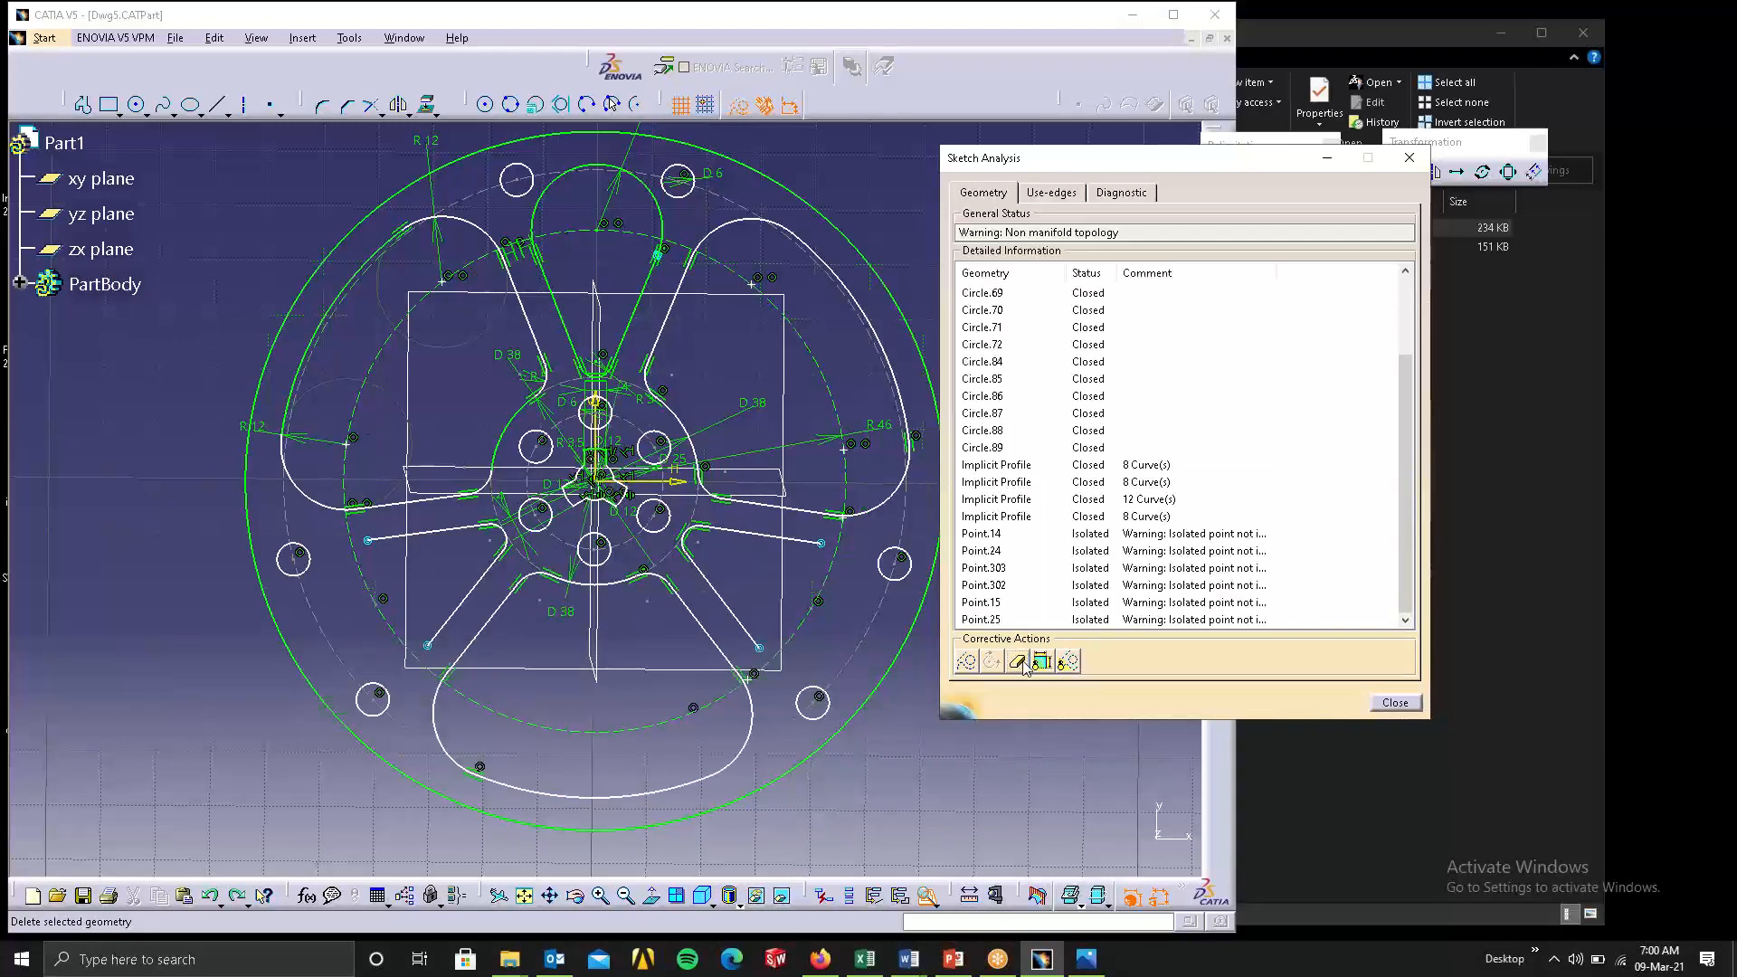
# Try deleting the wheel's upper-left closed eight-curve profile from Sketch Analysis and undo the deletion.
pyautogui.click(1072, 464)
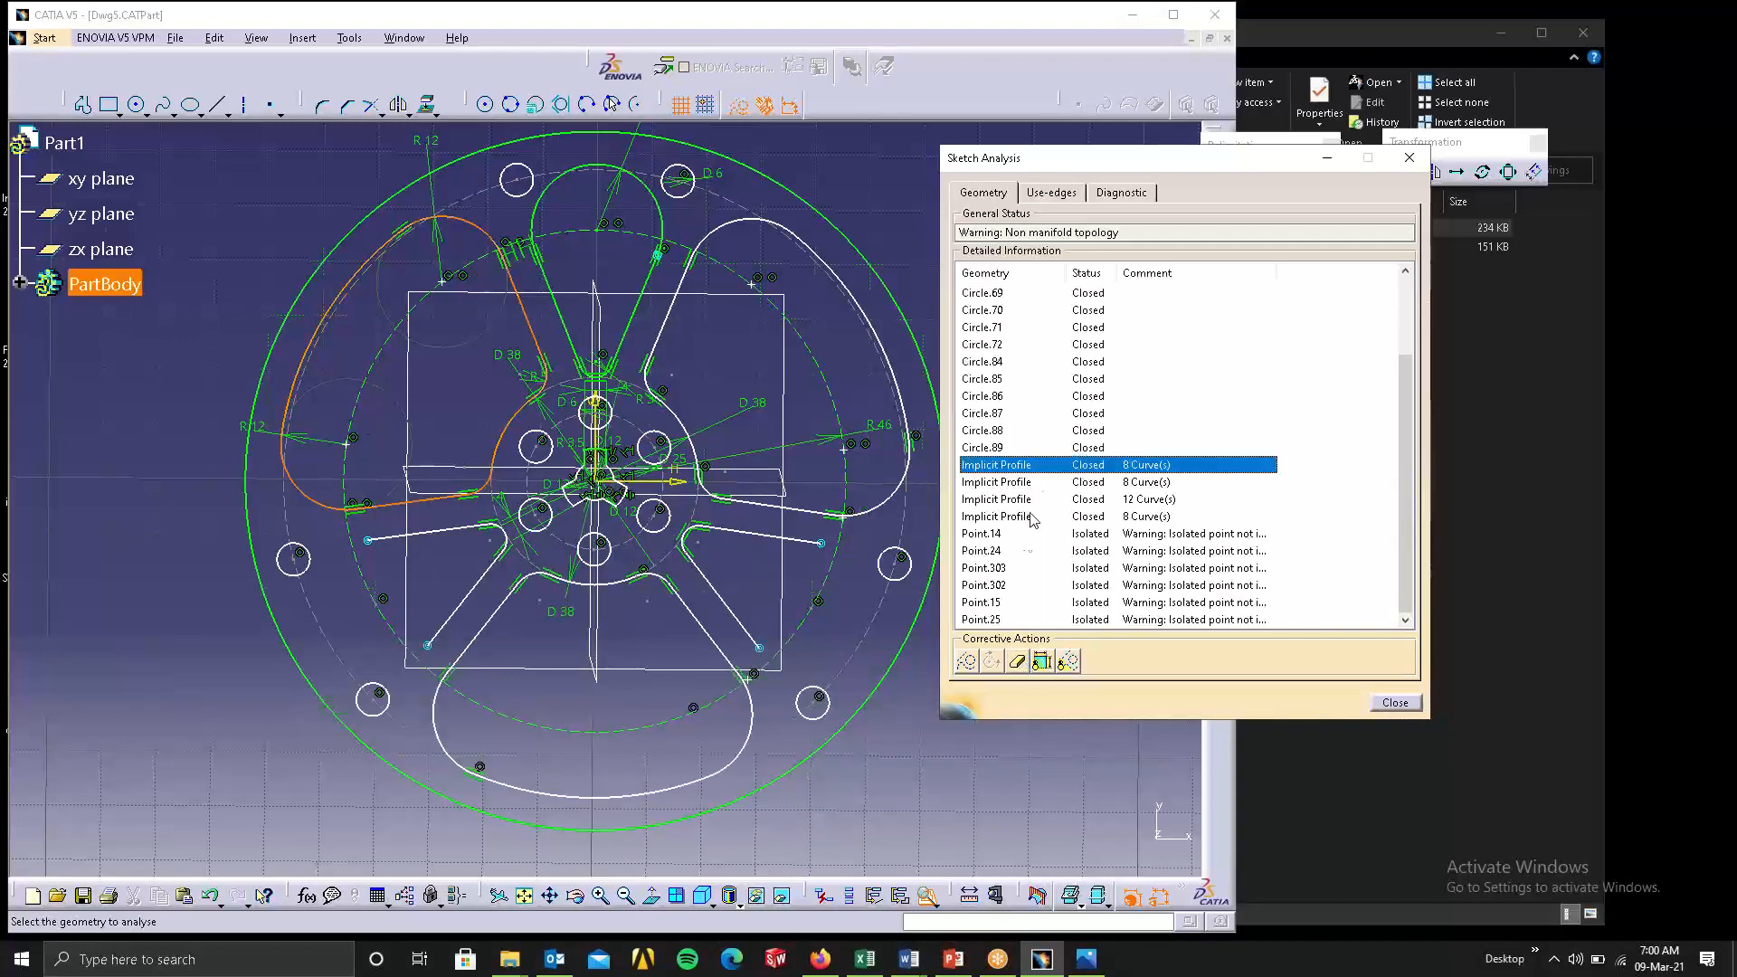
pyautogui.click(1018, 662)
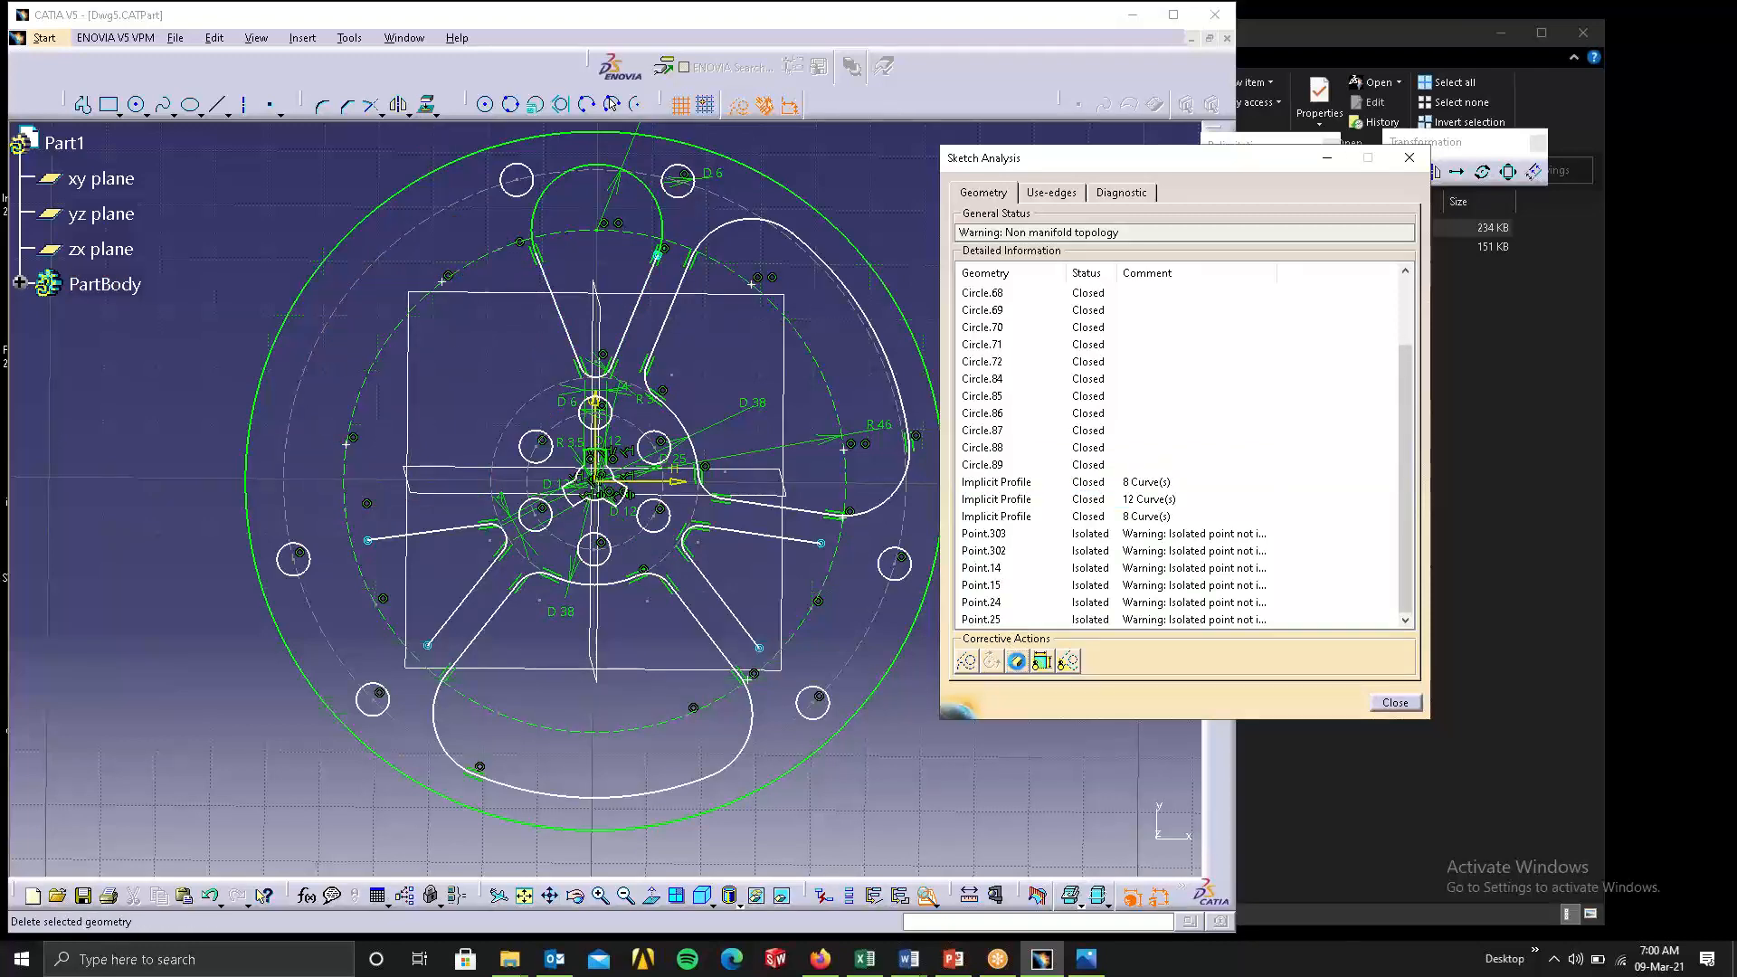
pyautogui.hotkey('ctrl', 'z')
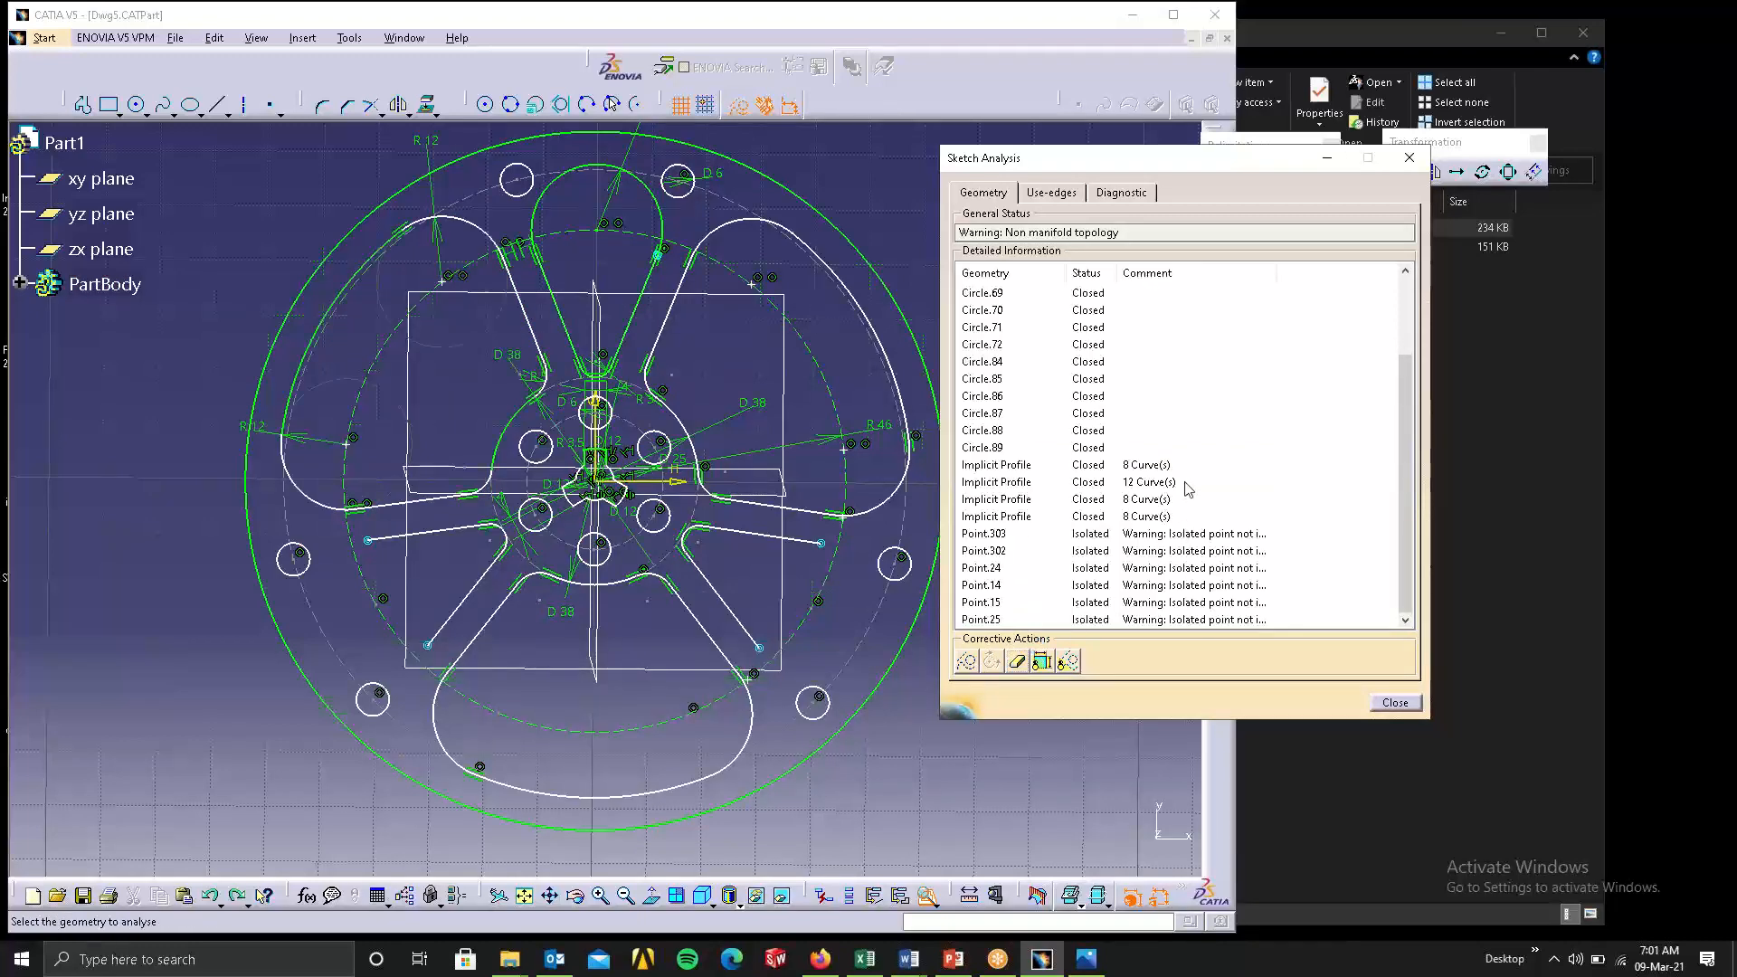
# Locate the isolated points from the geometry analysis, including Point.303, Point.302, Point.24 and Point.14, within the whole wheel sketch.
pyautogui.click(1078, 536)
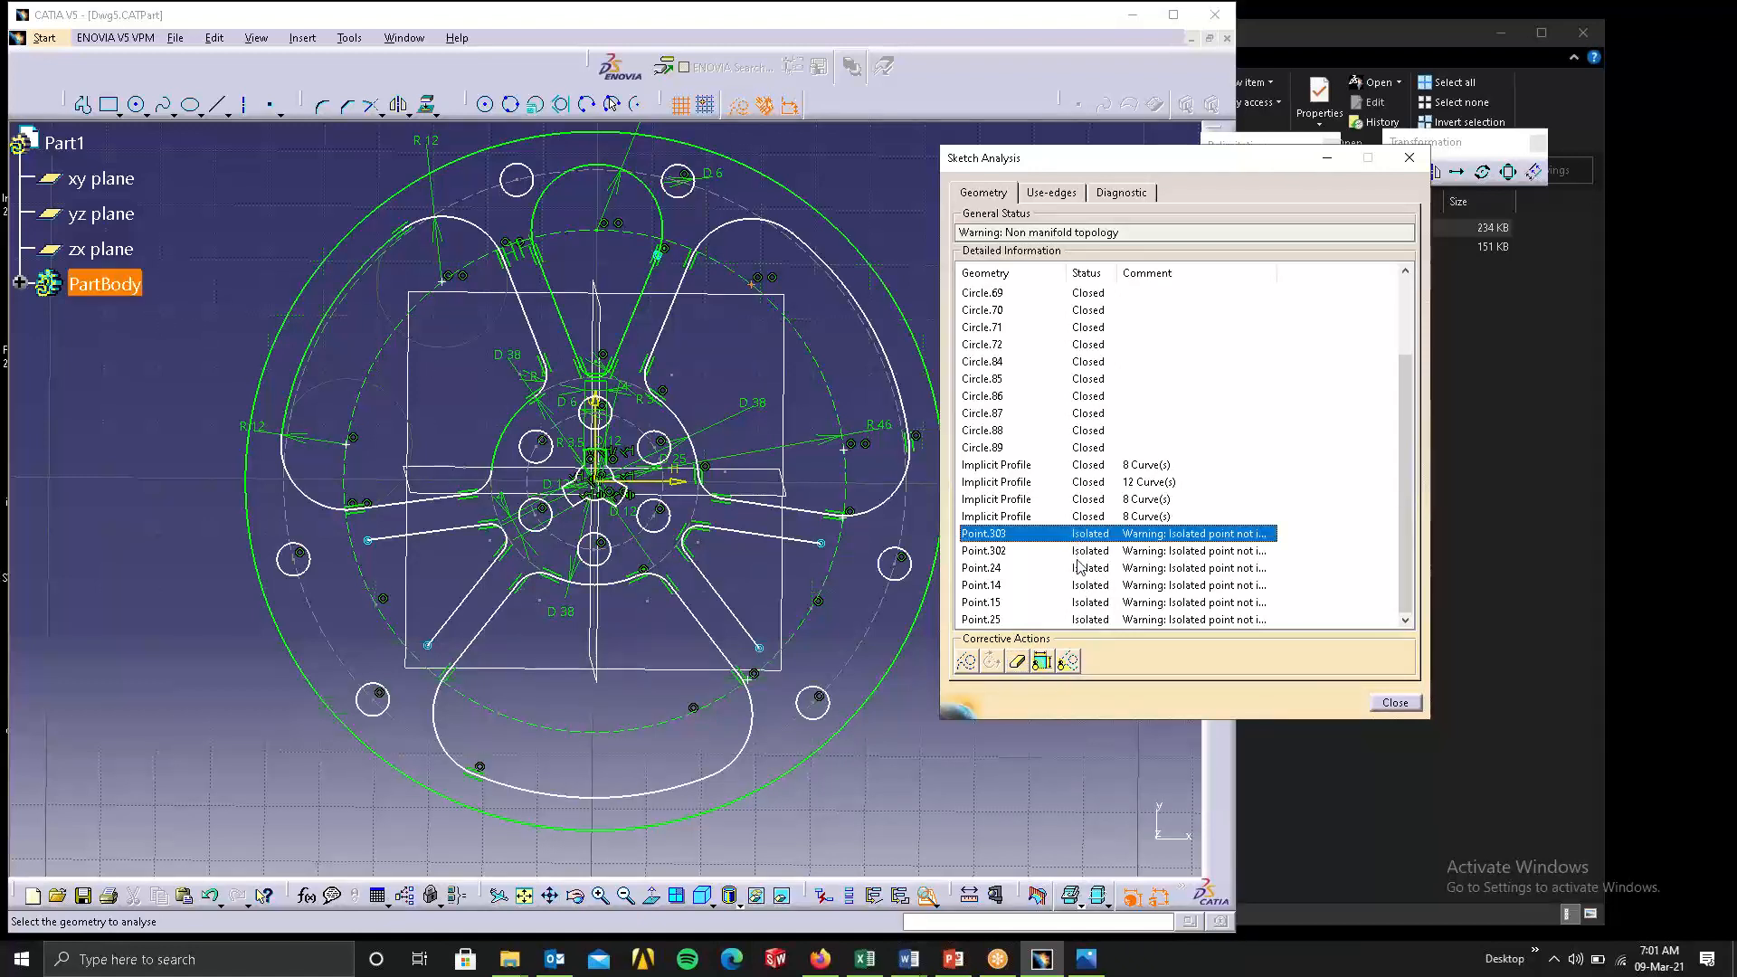
pyautogui.click(1080, 567)
pyautogui.click(1084, 603)
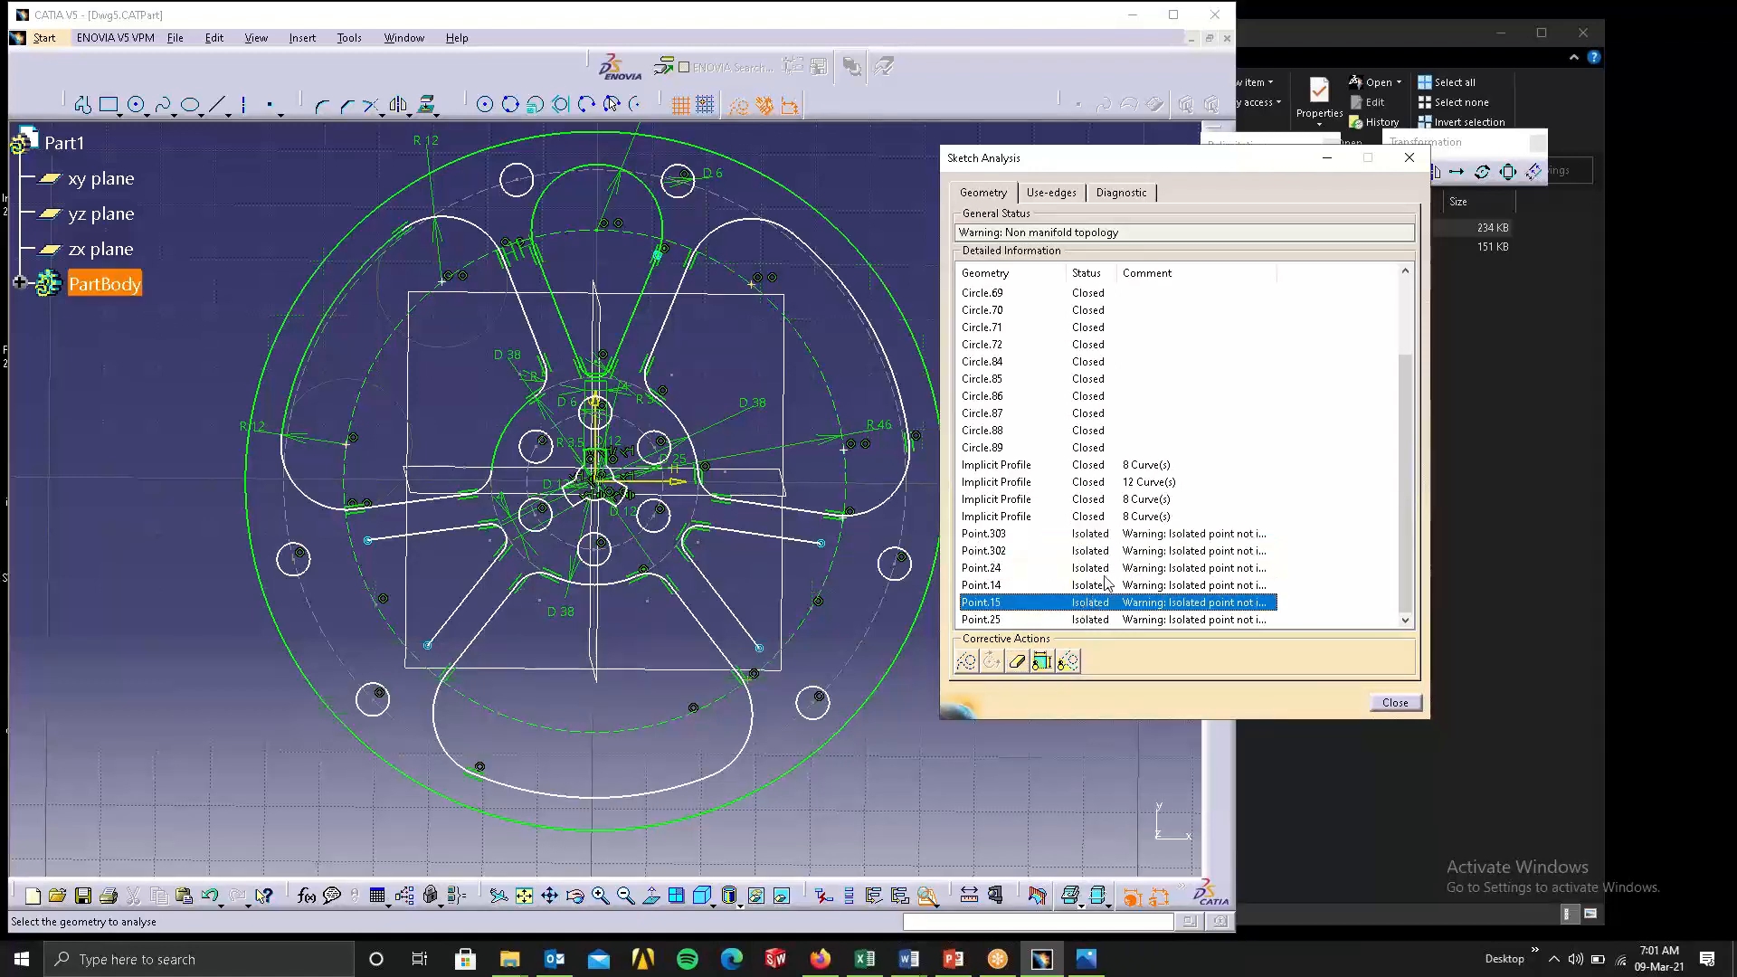
pyautogui.click(1097, 618)
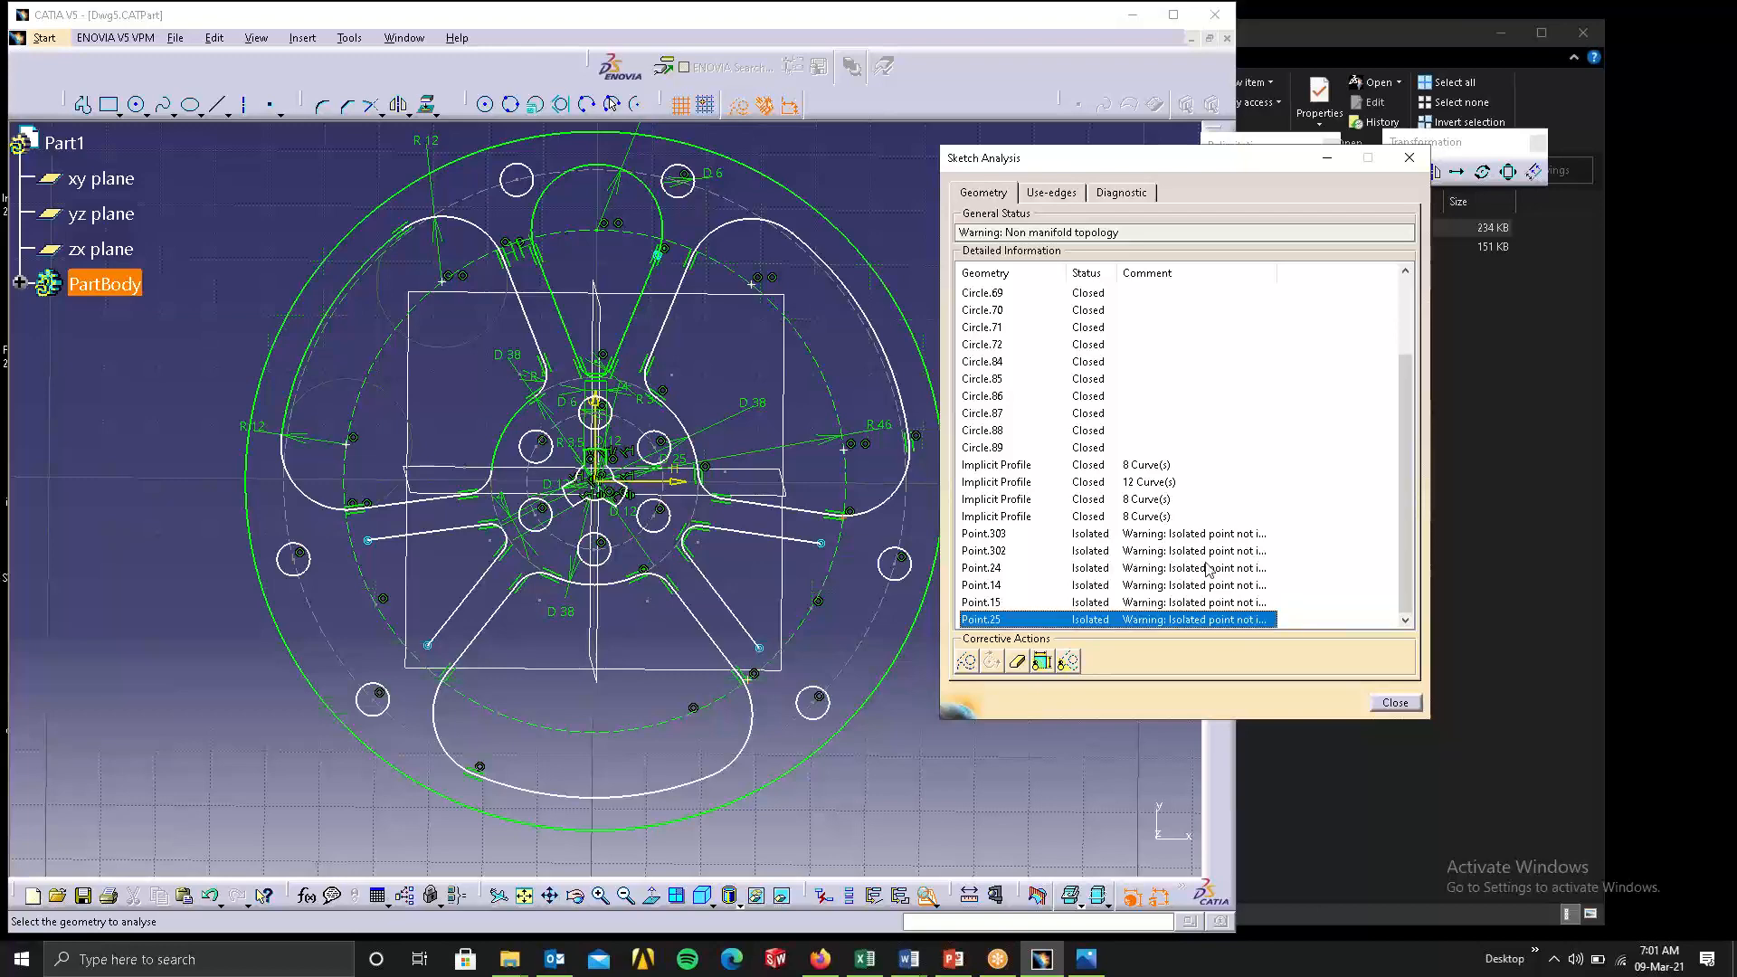
pyautogui.click(1240, 516)
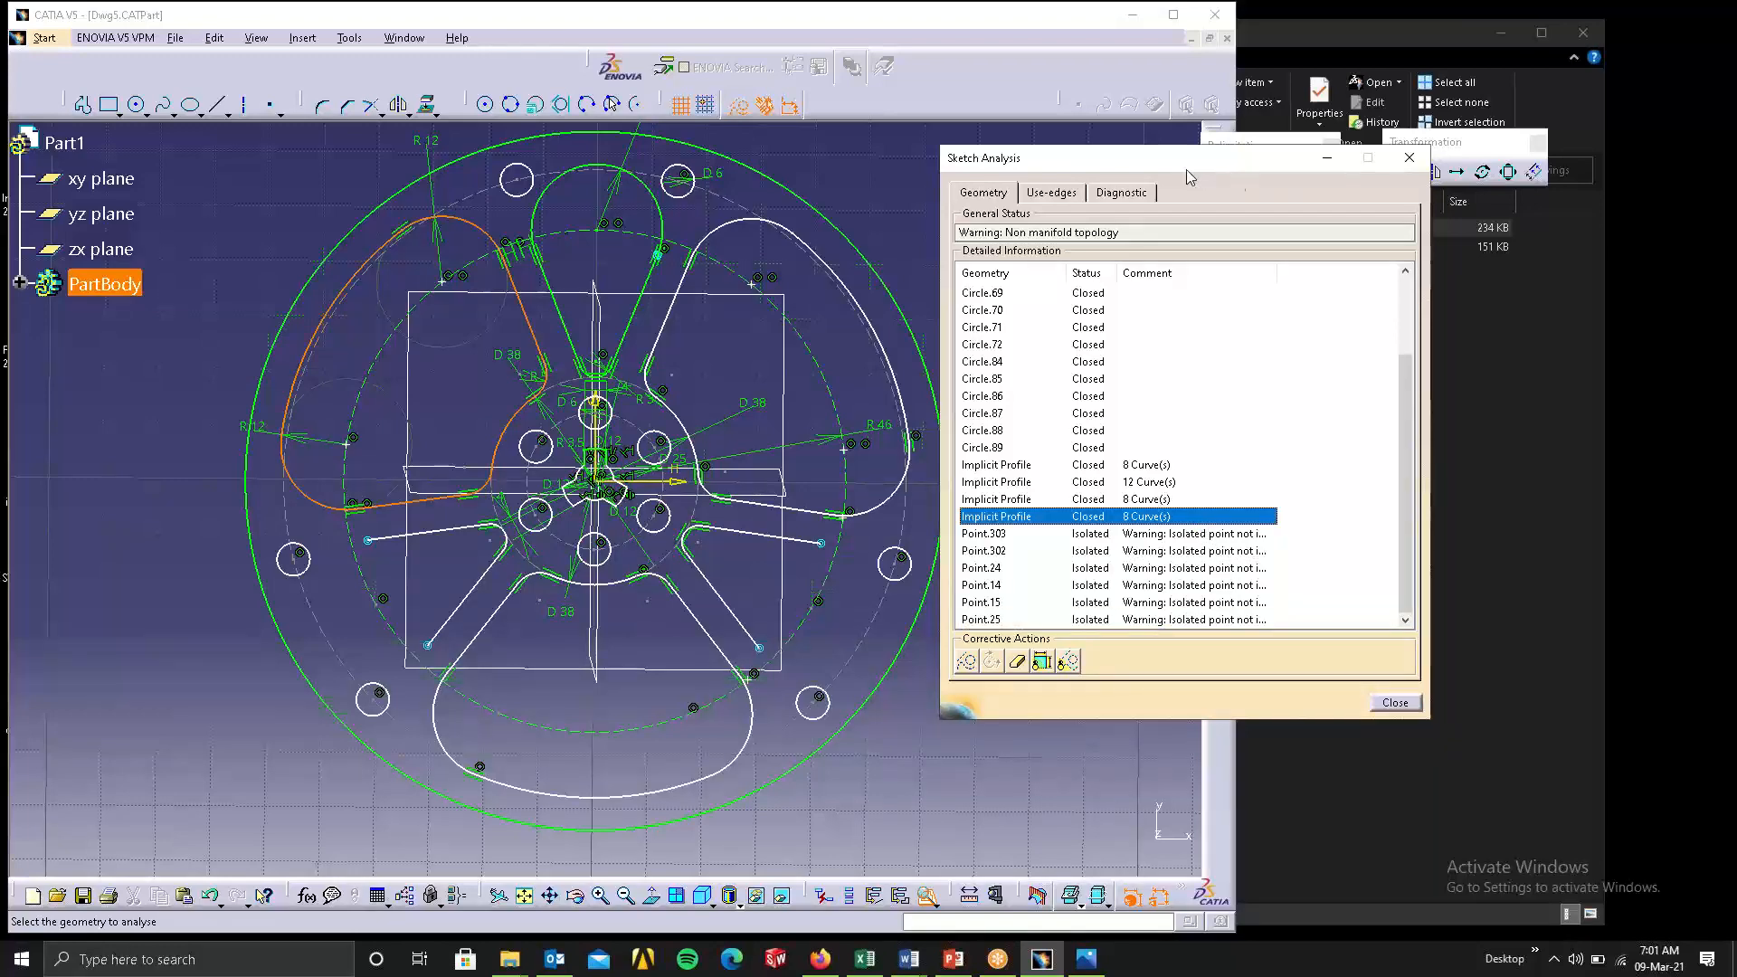
pyautogui.moveTo(1229, 158)
pyautogui.mouseDown()
pyautogui.moveTo(1445, 134)
pyautogui.moveTo(1558, 67)
pyautogui.mouseUp()
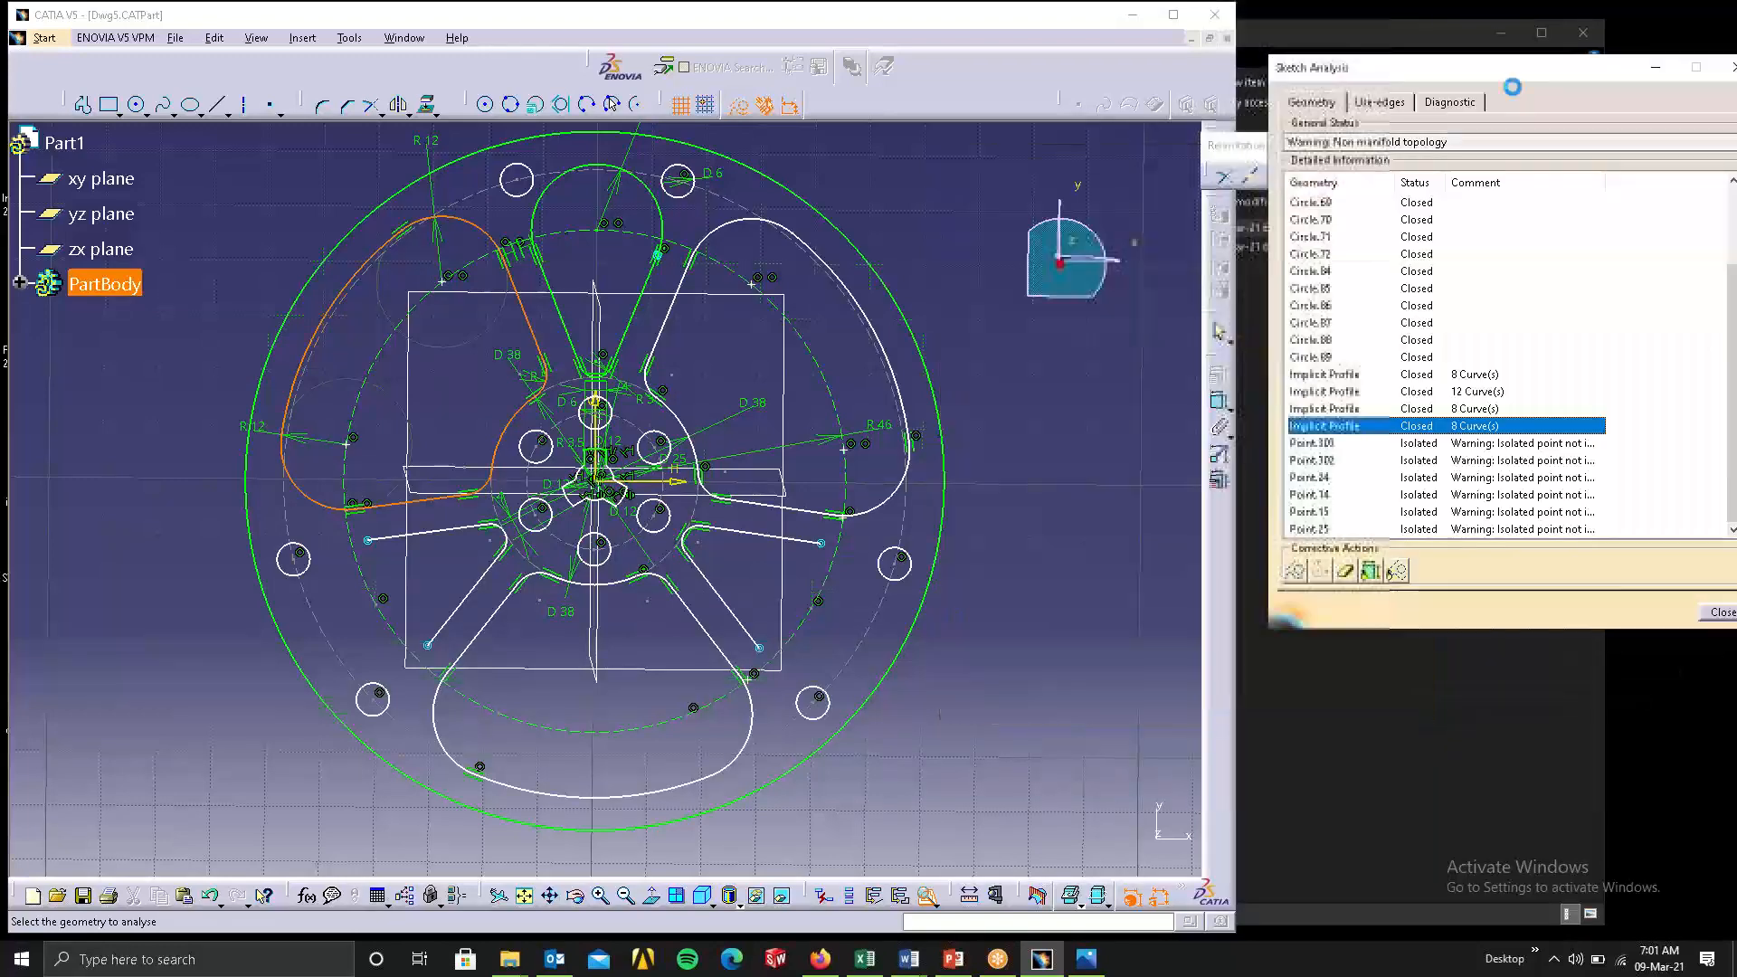
pyautogui.click(1392, 444)
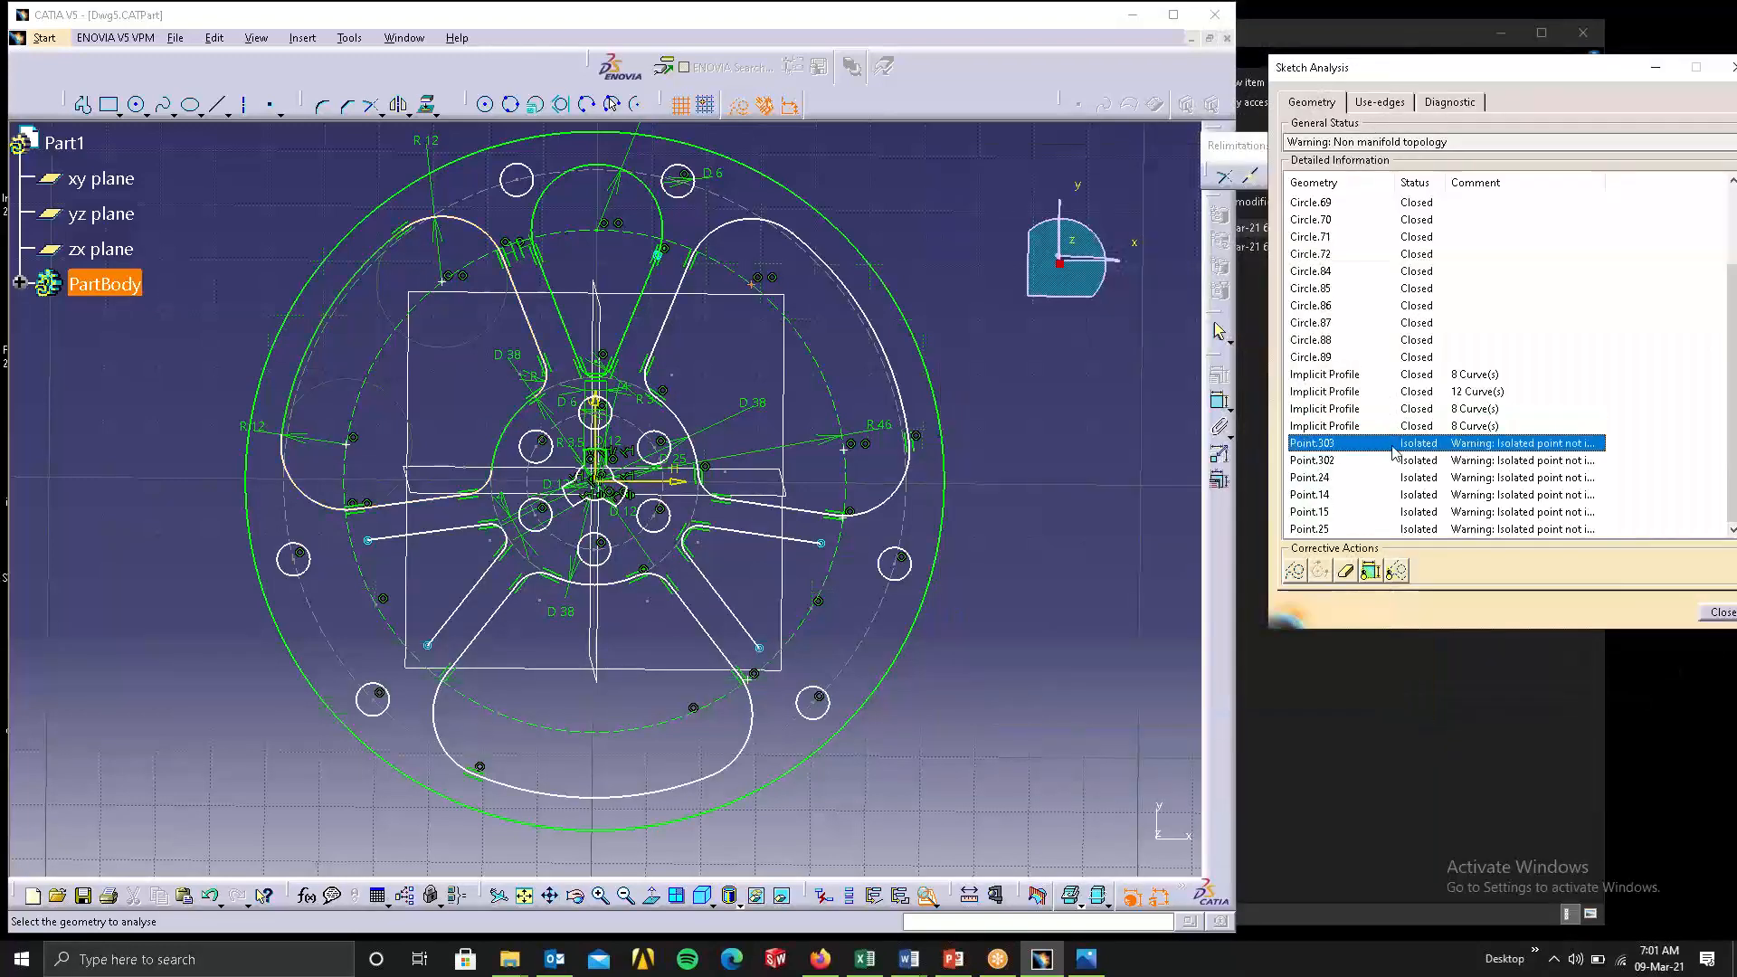
pyautogui.click(525, 895)
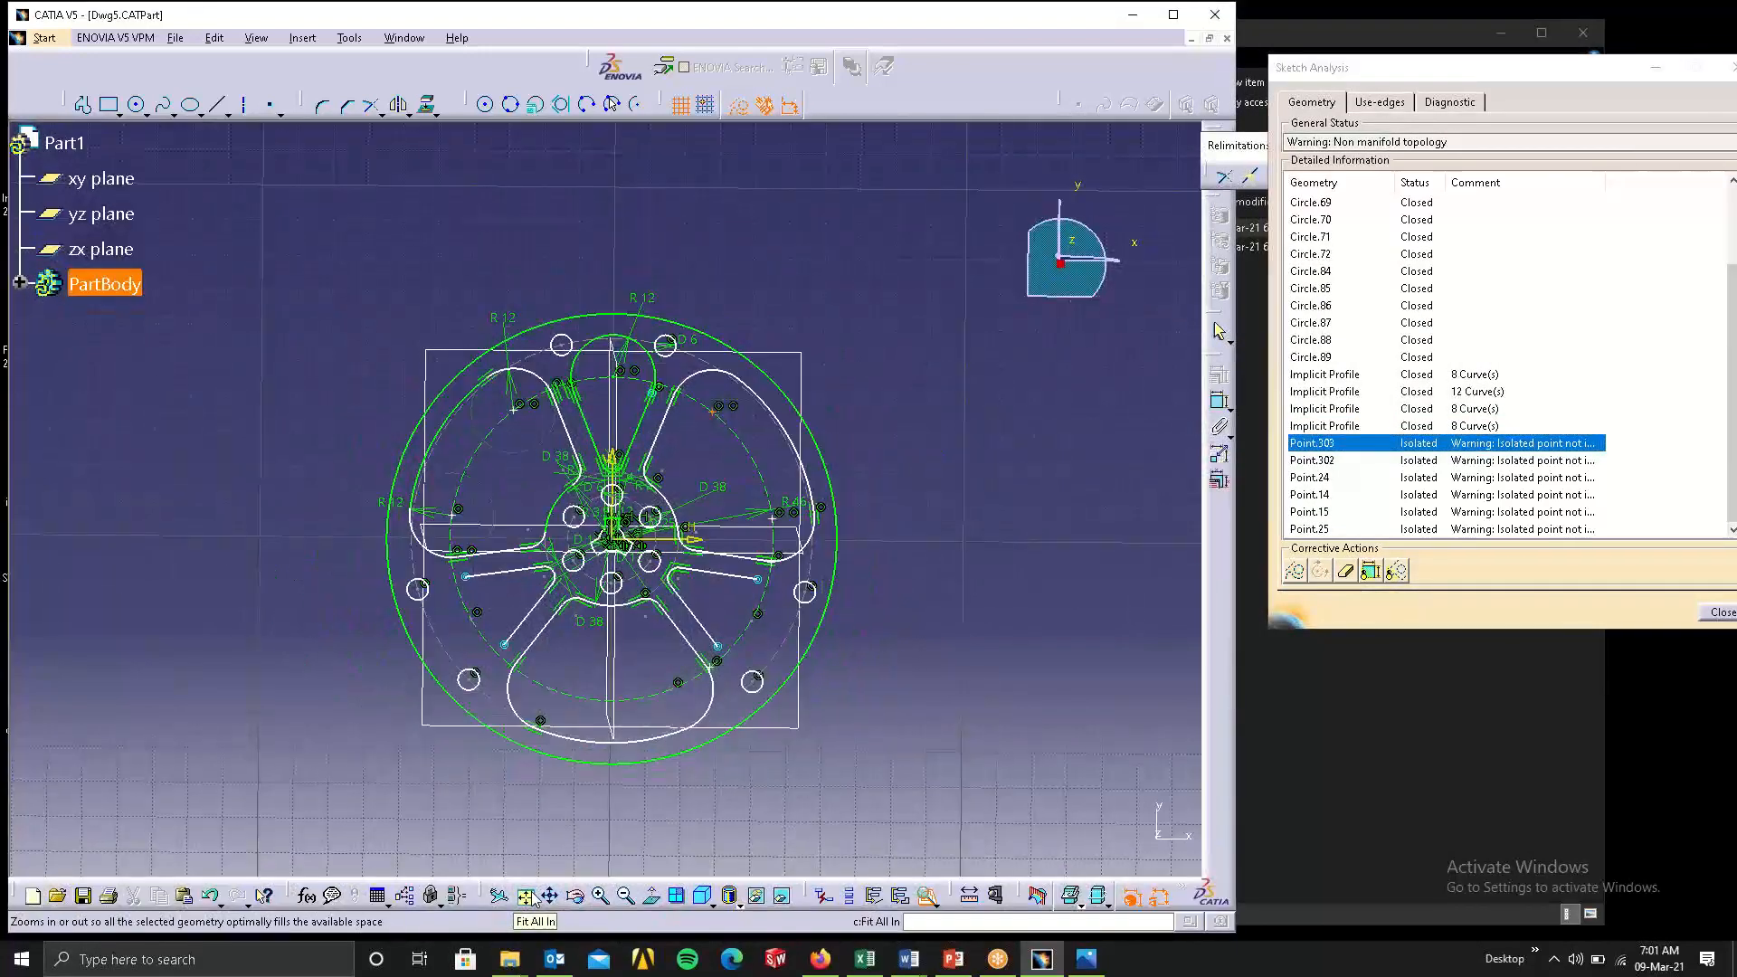
pyautogui.click(1337, 476)
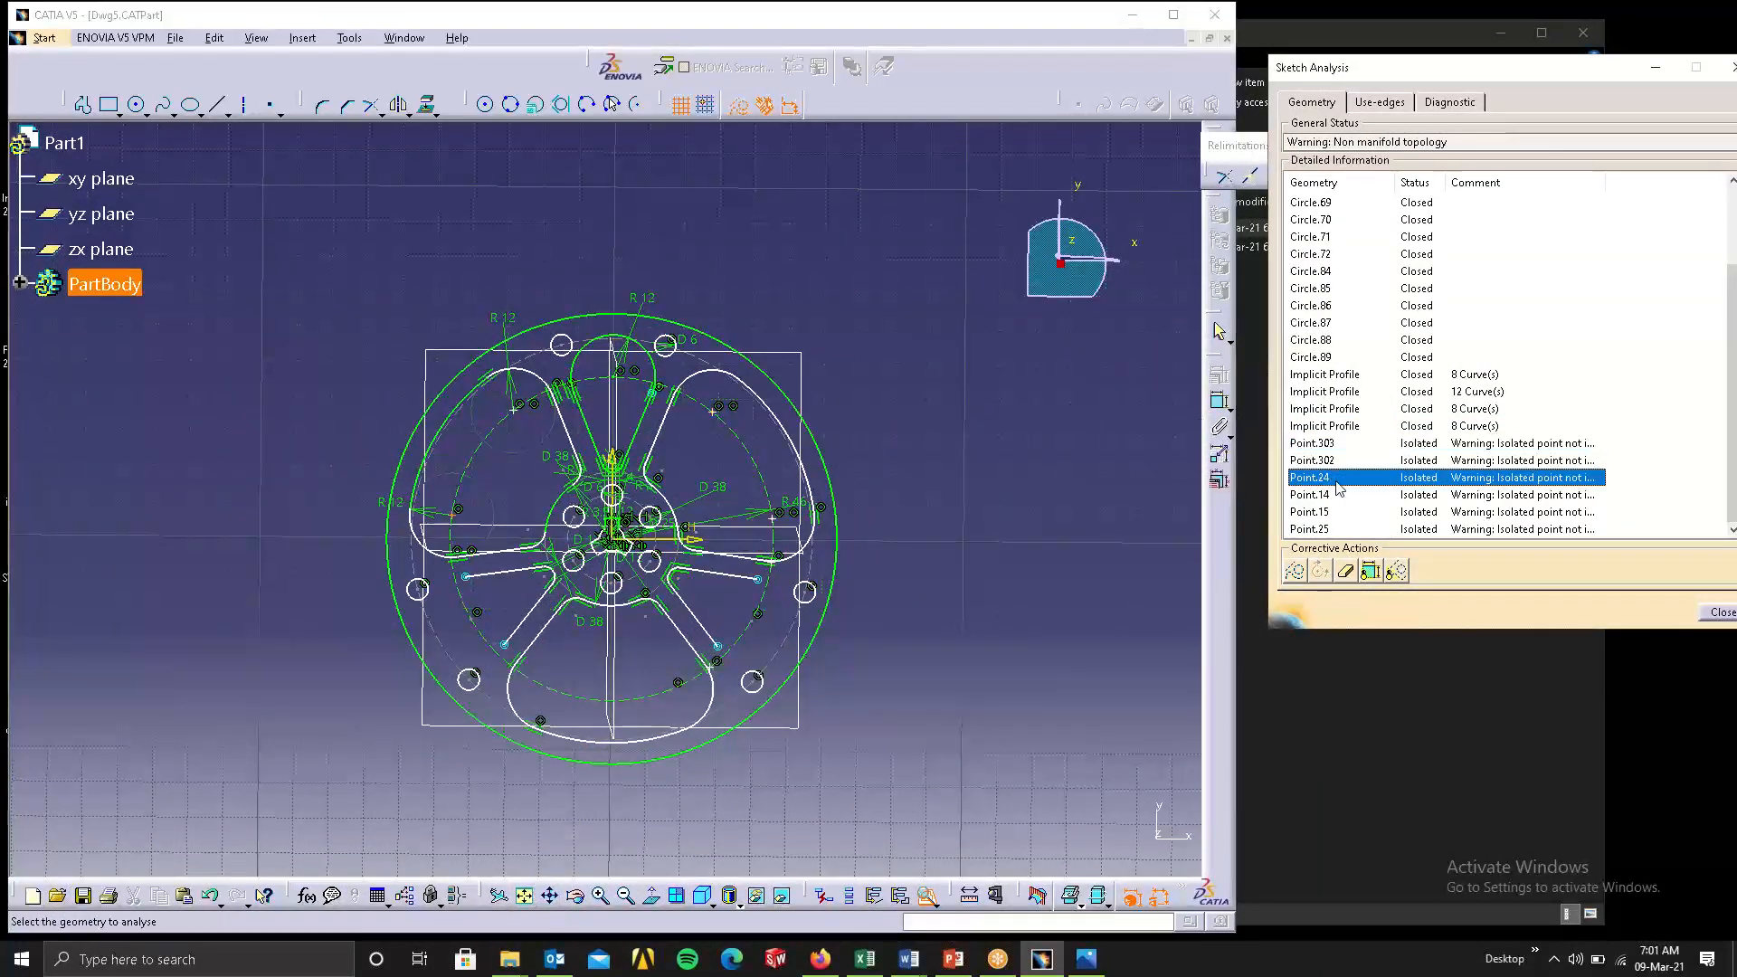
pyautogui.click(1341, 495)
pyautogui.click(1355, 461)
# Locate the last opened three-curve profile, review the use-edges and diagnostic results, and close the analysis.
pyautogui.scroll(2, 1457, 333)
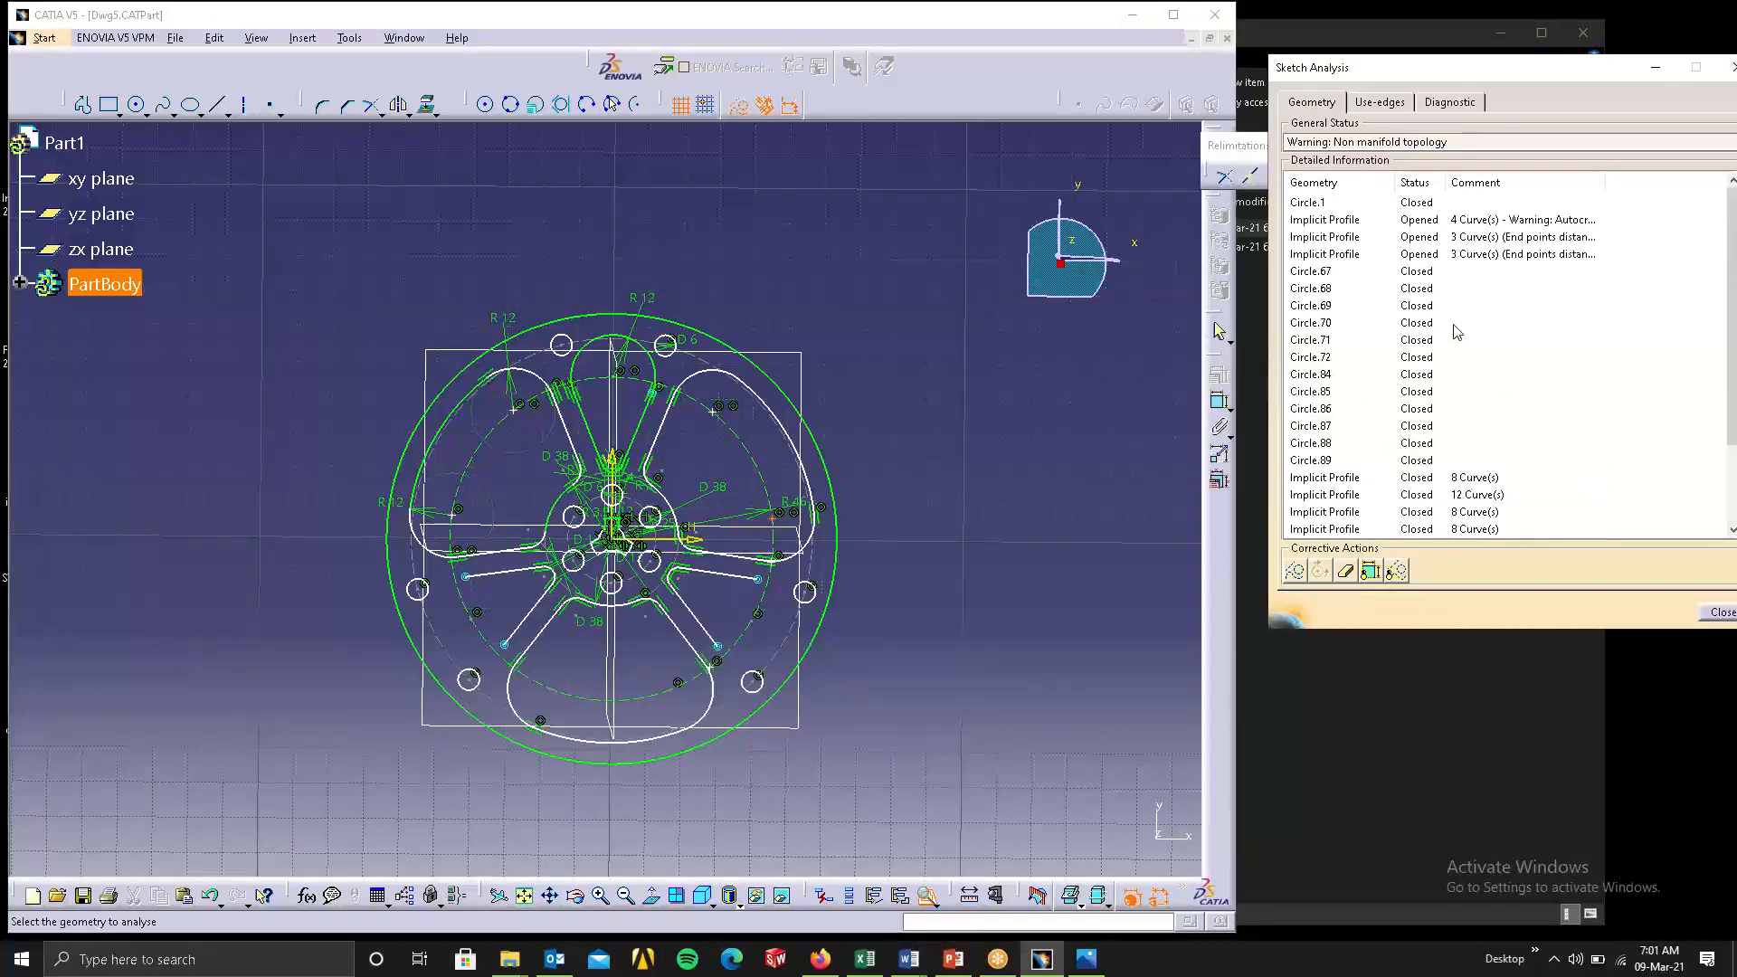
pyautogui.click(1452, 253)
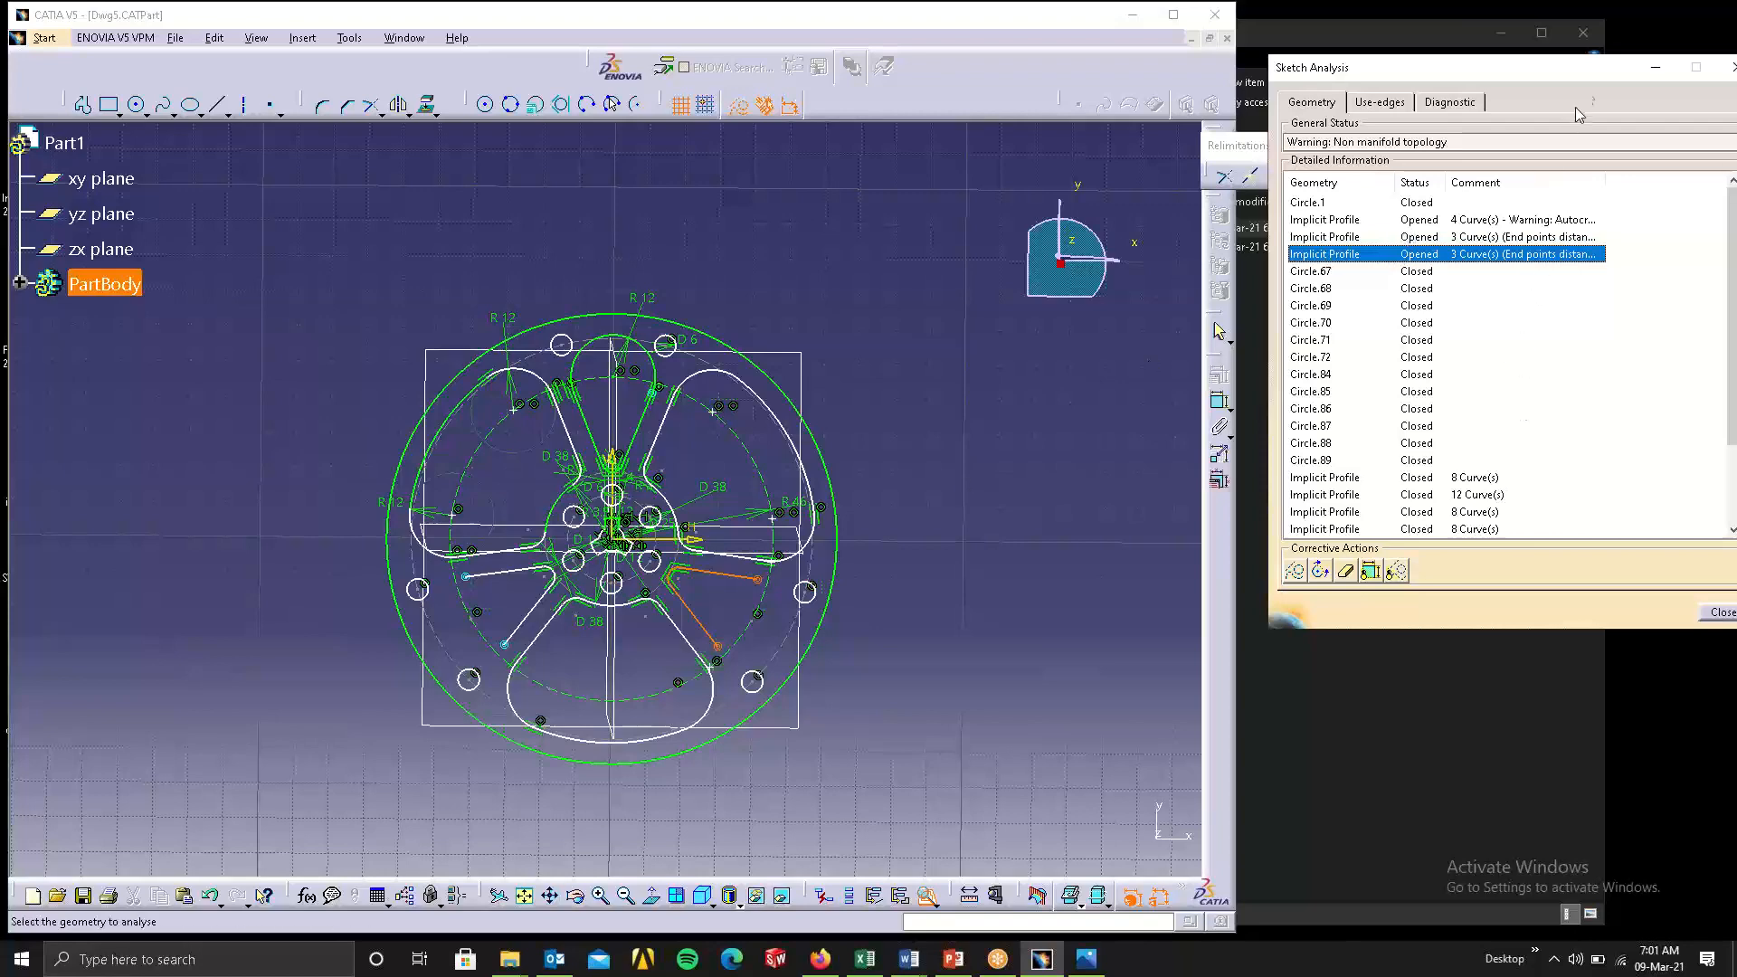
pyautogui.moveTo(1587, 69)
pyautogui.mouseDown()
pyautogui.moveTo(1383, 164)
pyautogui.moveTo(1241, 195)
pyautogui.mouseUp()
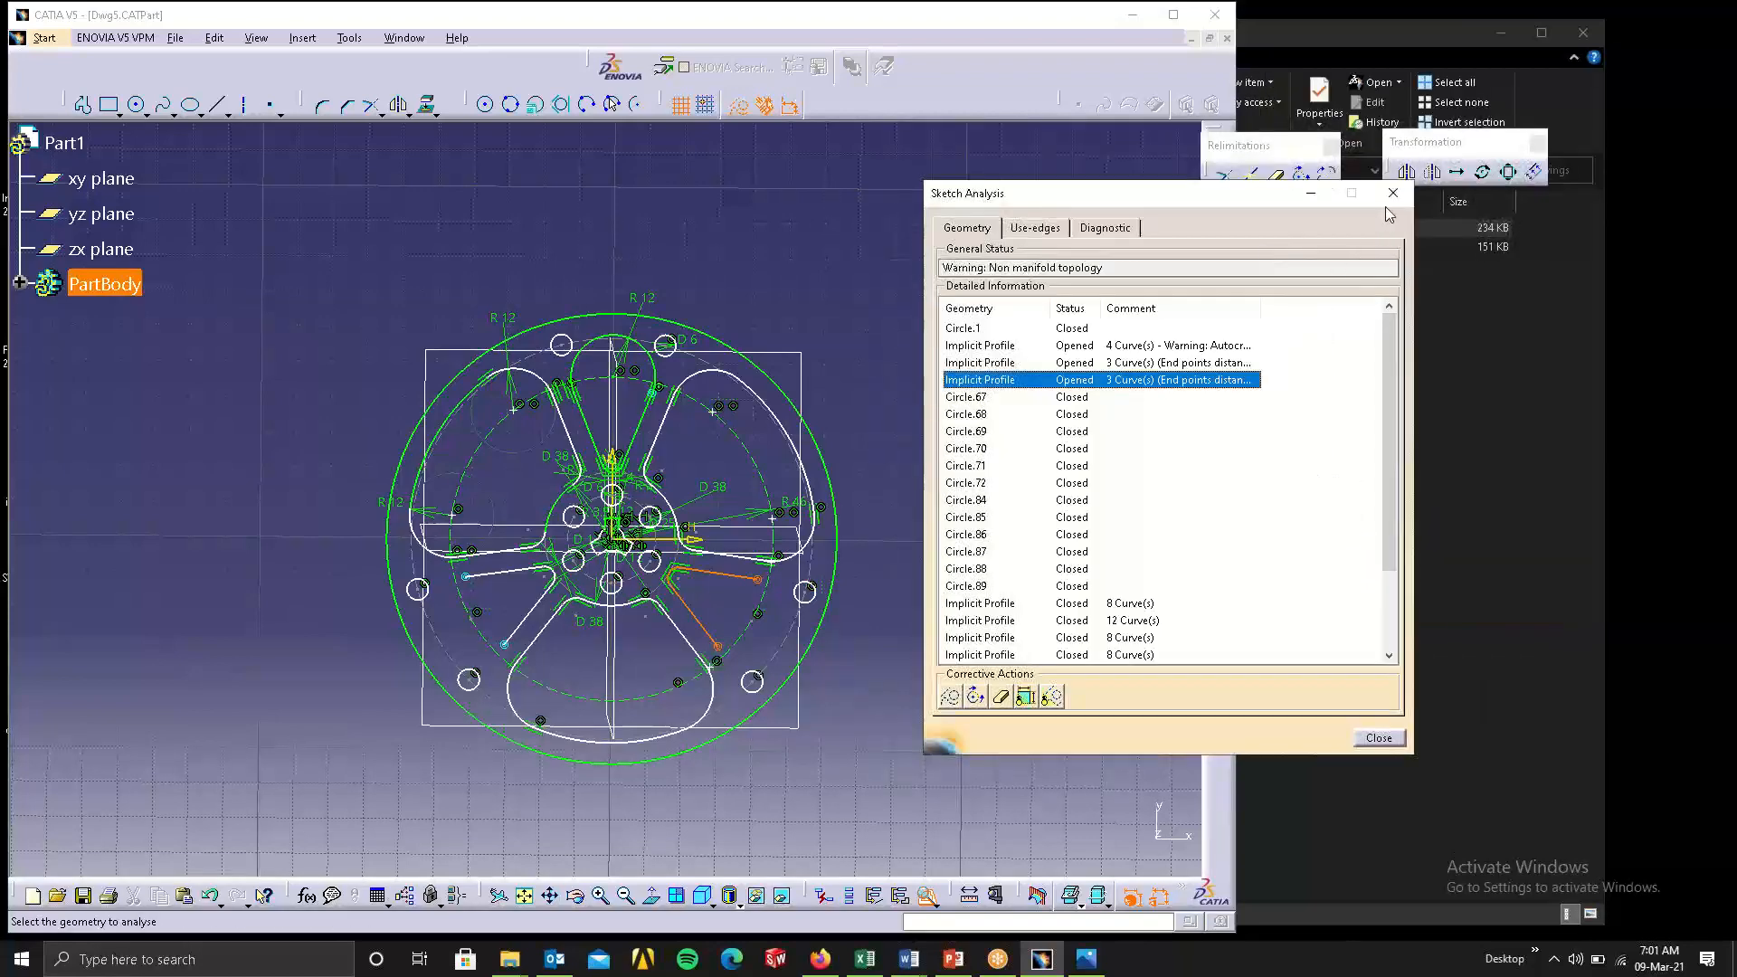
pyautogui.click(1046, 227)
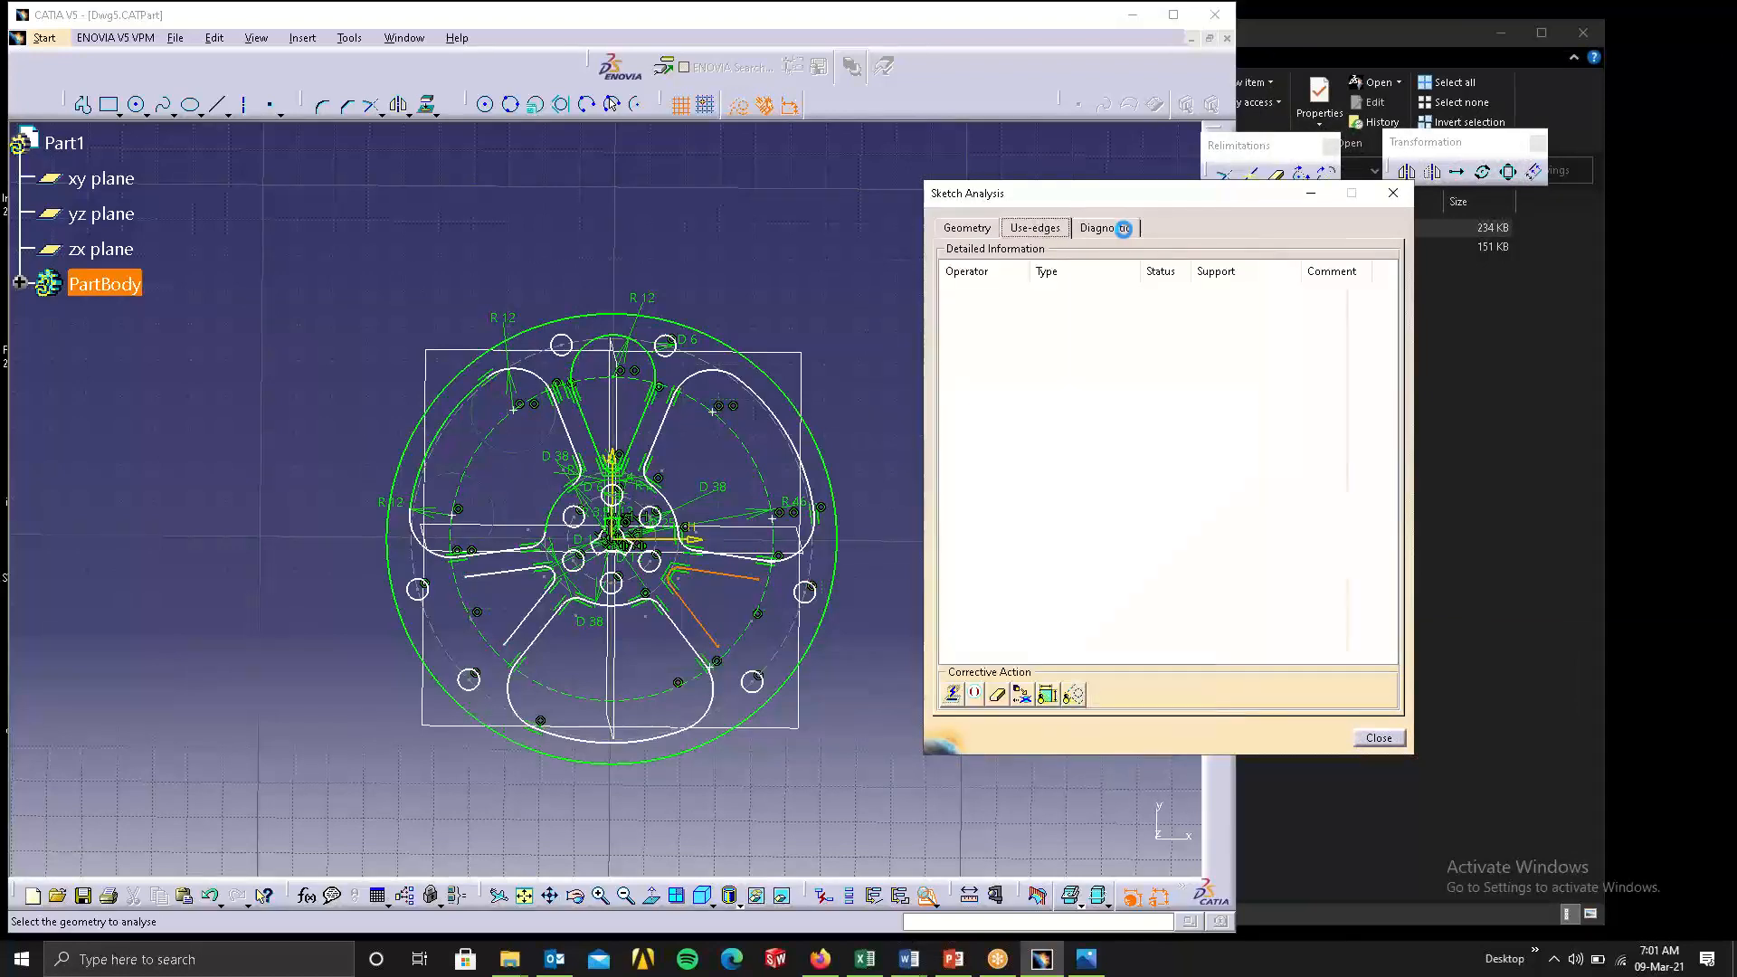
pyautogui.click(1122, 229)
pyautogui.scroll(-20, 1276, 373)
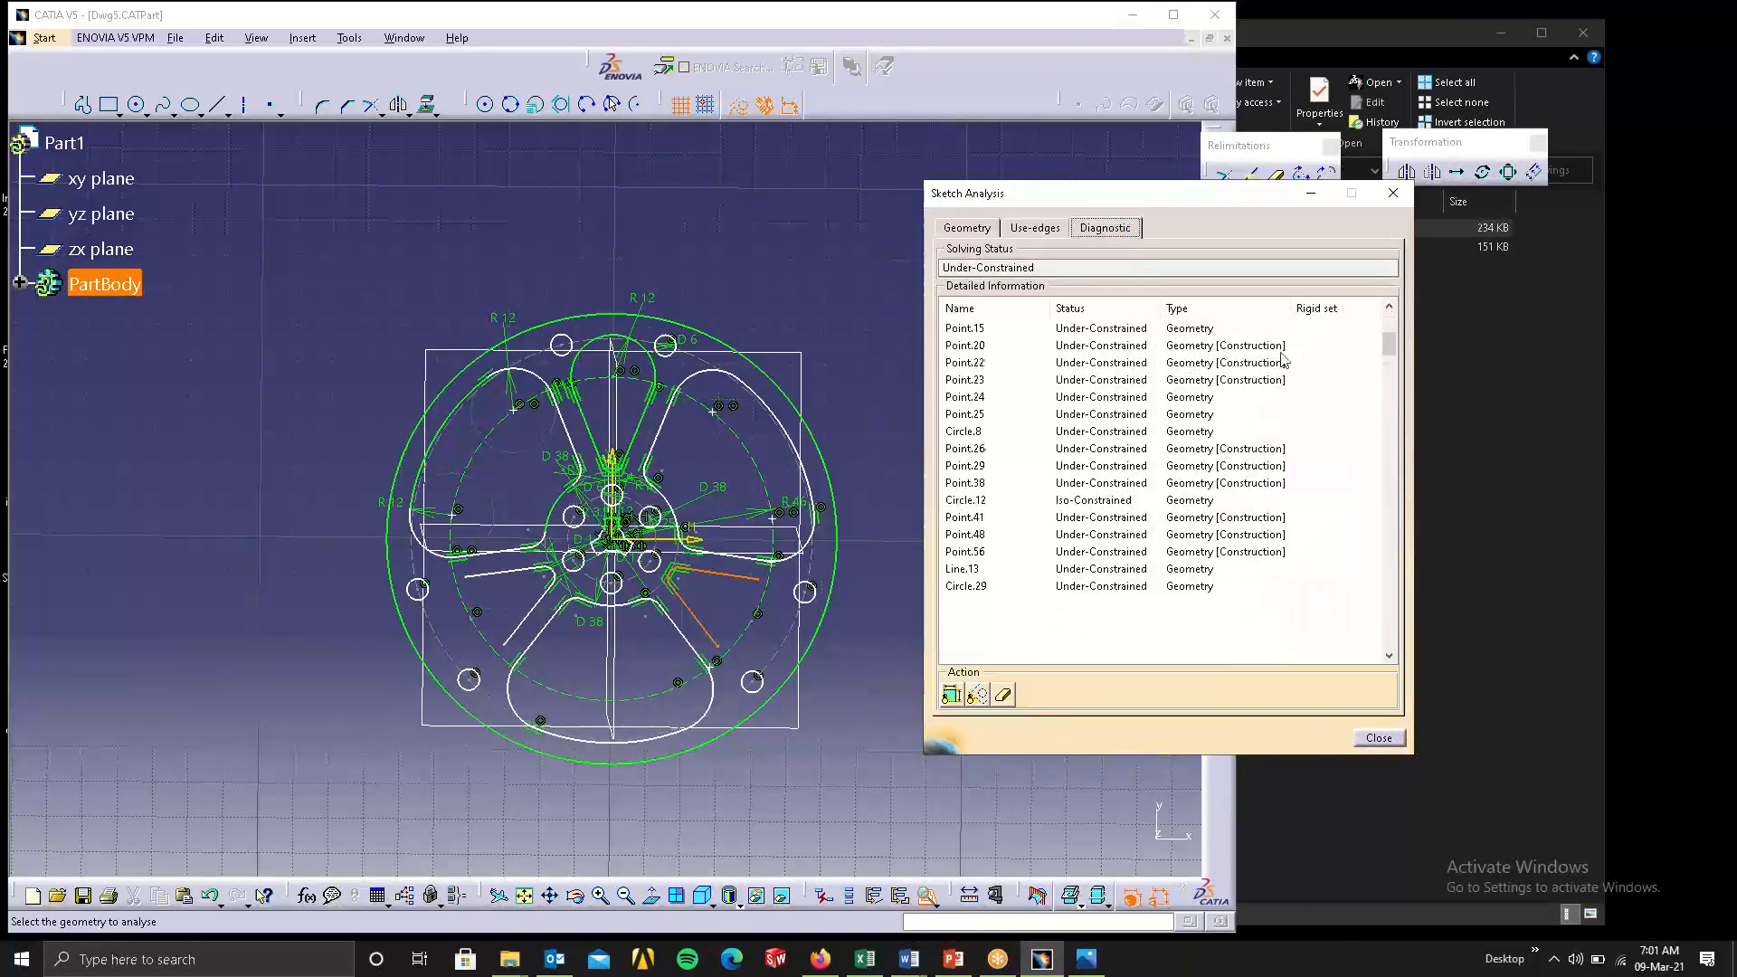
pyautogui.click(1392, 193)
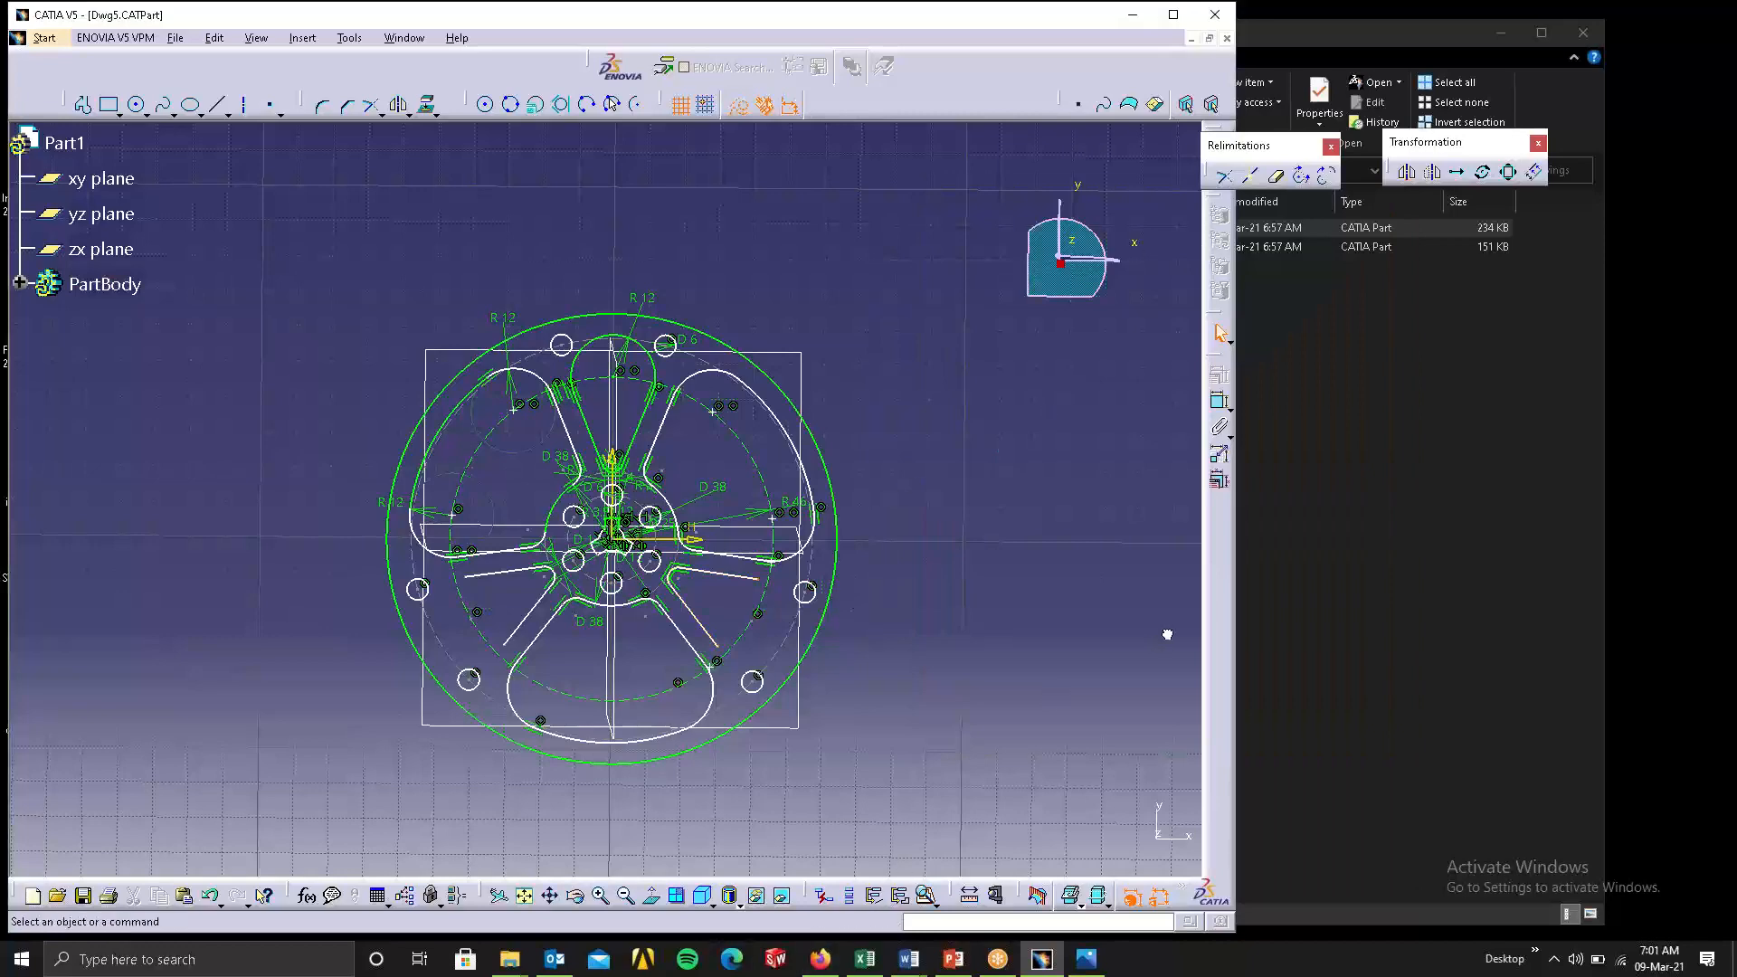
# Open Dwg6 from the class6drawings folder and run Sketch Analysis on its wheel sketch.
pyautogui.click(1318, 562)
pyautogui.doubleClick(1003, 247)
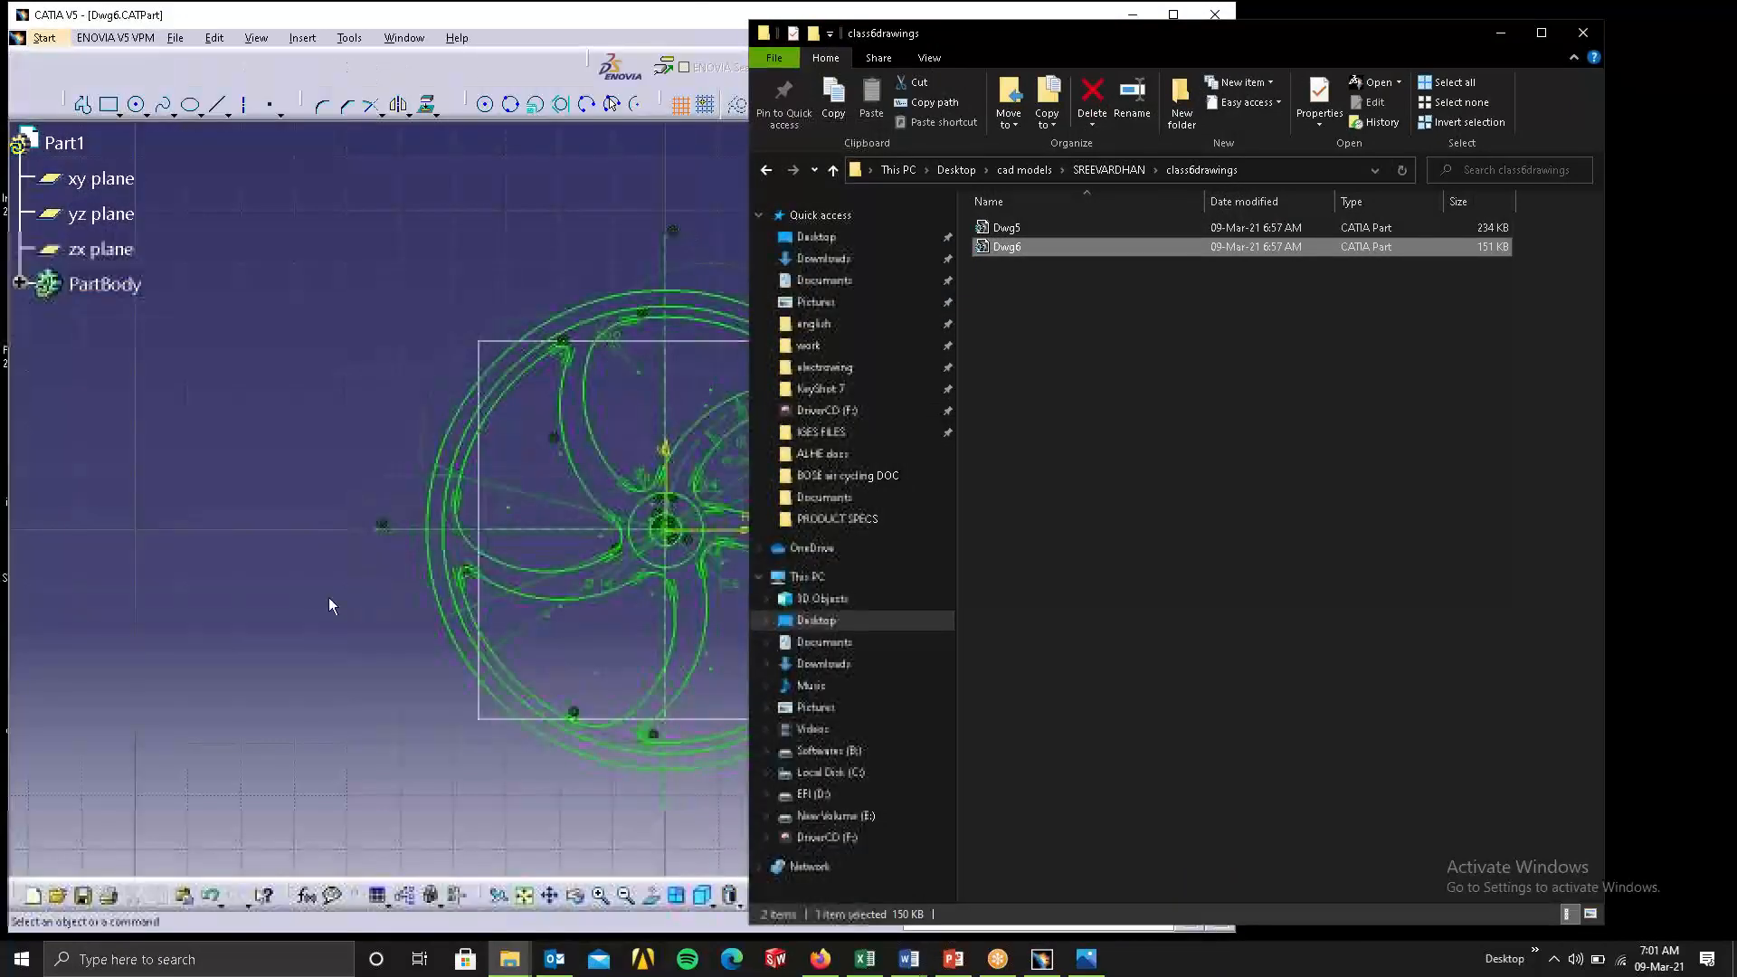
pyautogui.click(329, 598)
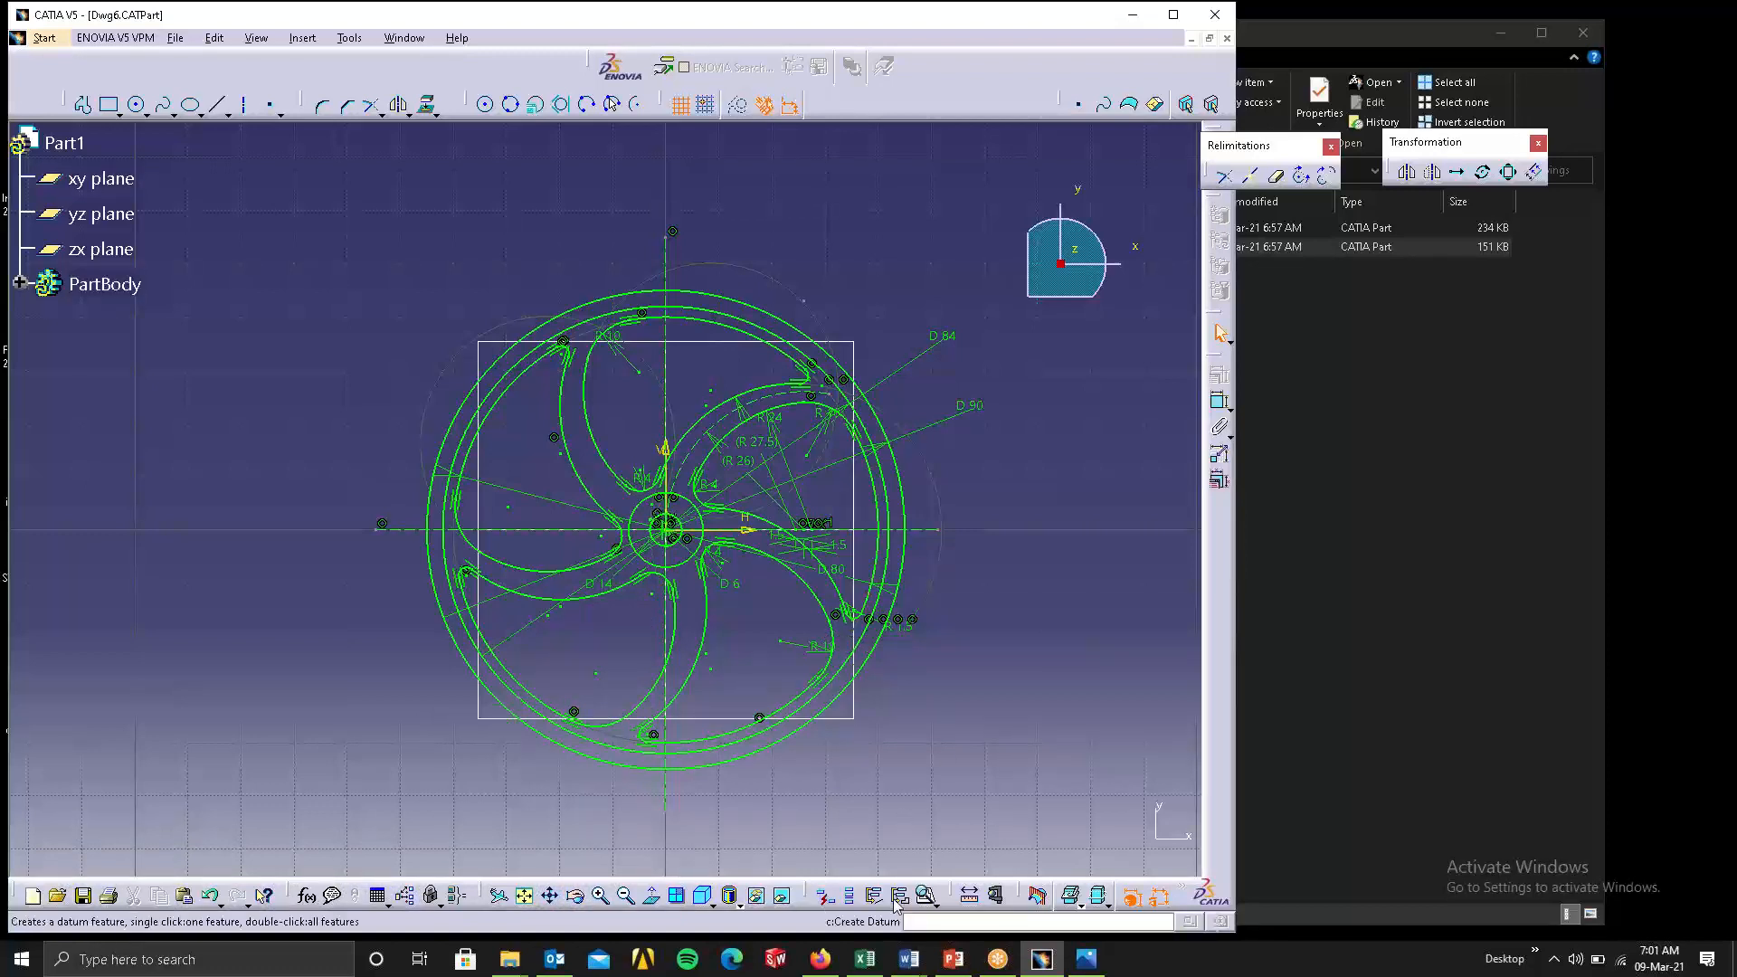
pyautogui.click(939, 903)
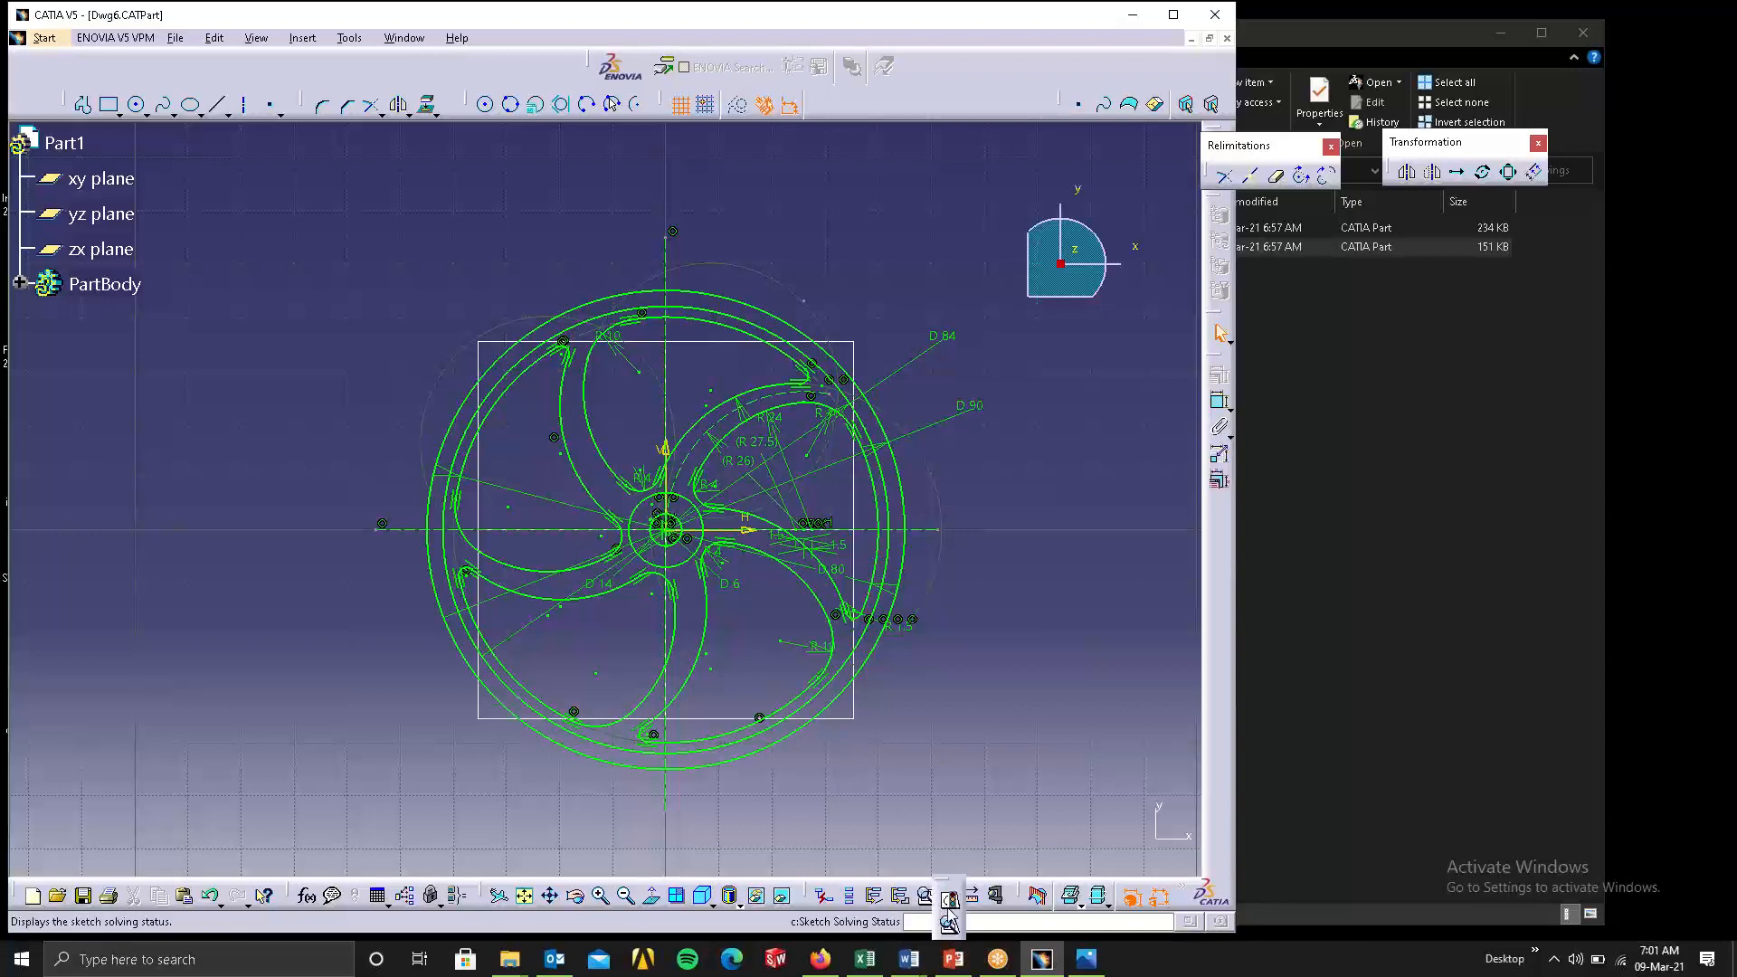
pyautogui.click(949, 924)
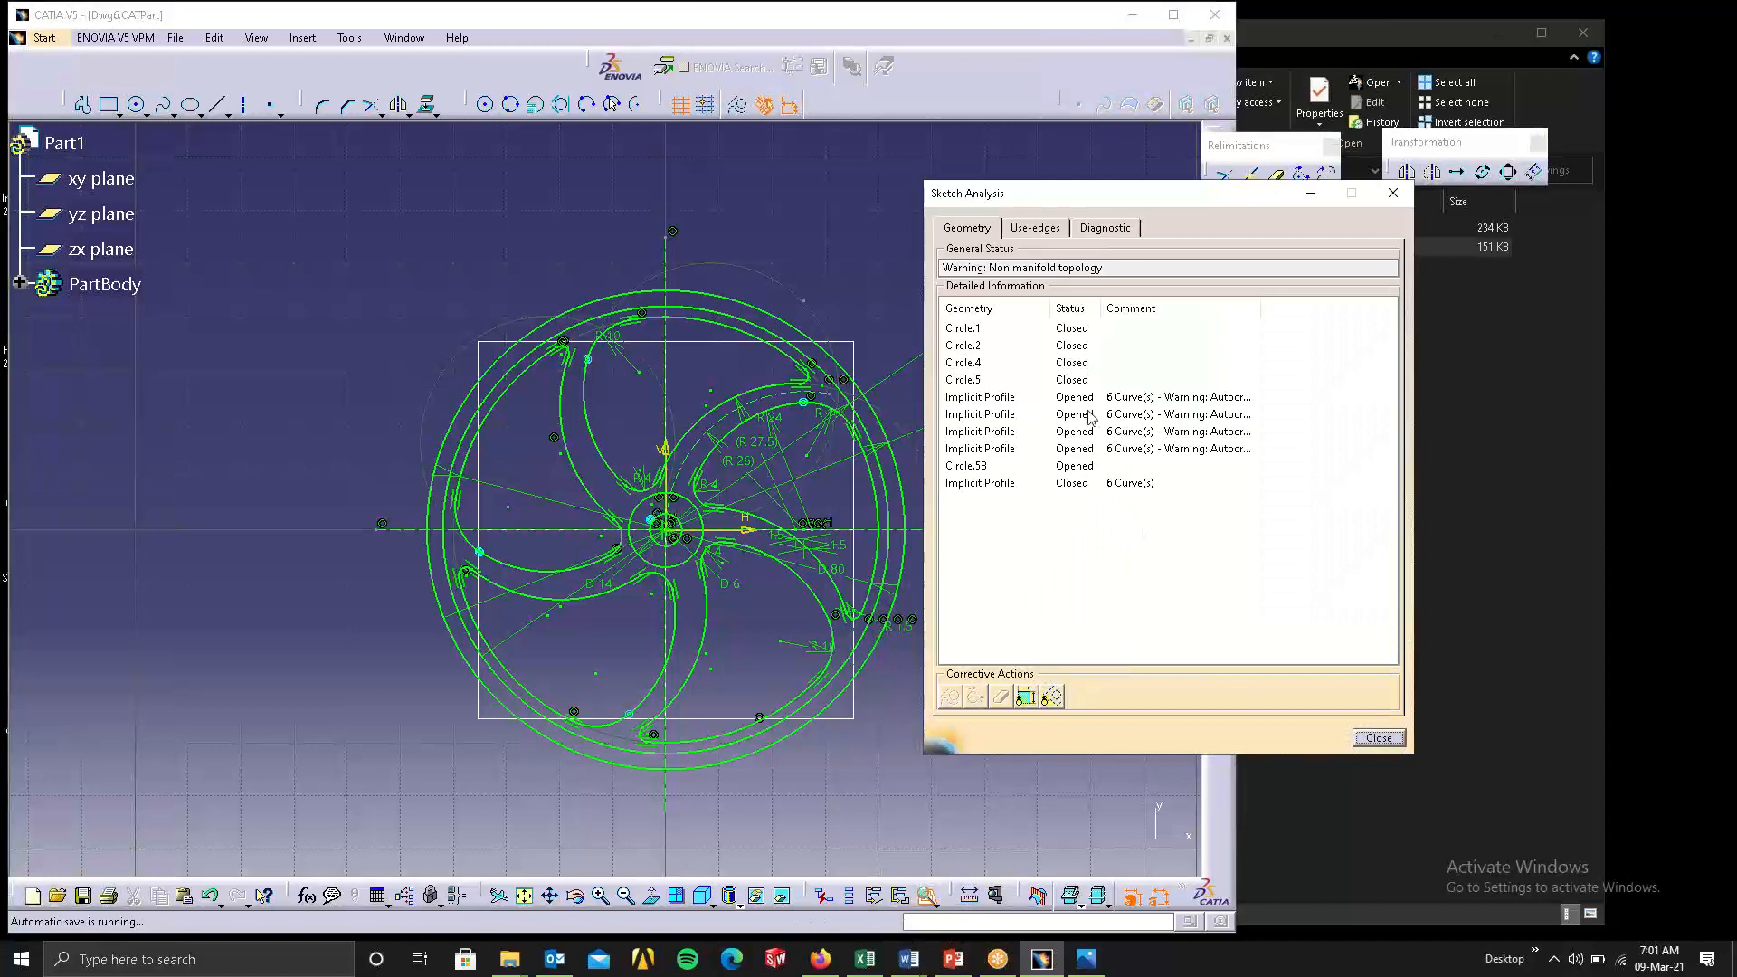
# Locate the four opened six-curve implicit profiles and the opened Circle.58 in the Dwg6 sketch.
pyautogui.click(1075, 401)
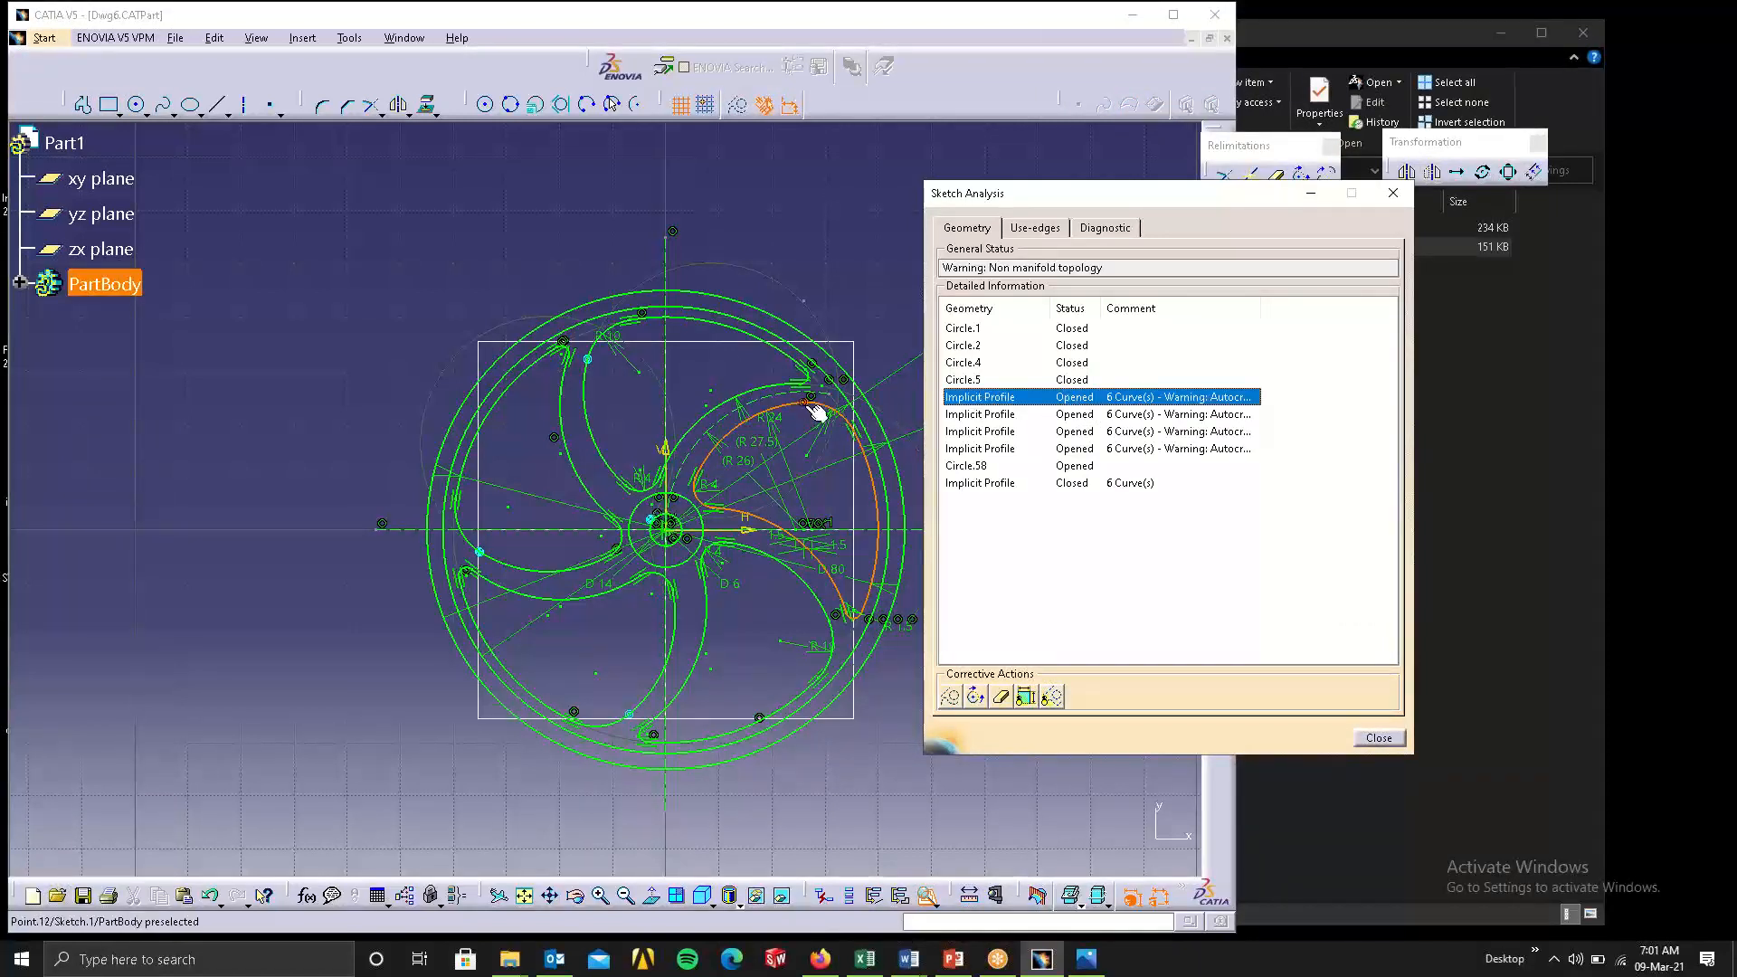
pyautogui.click(985, 416)
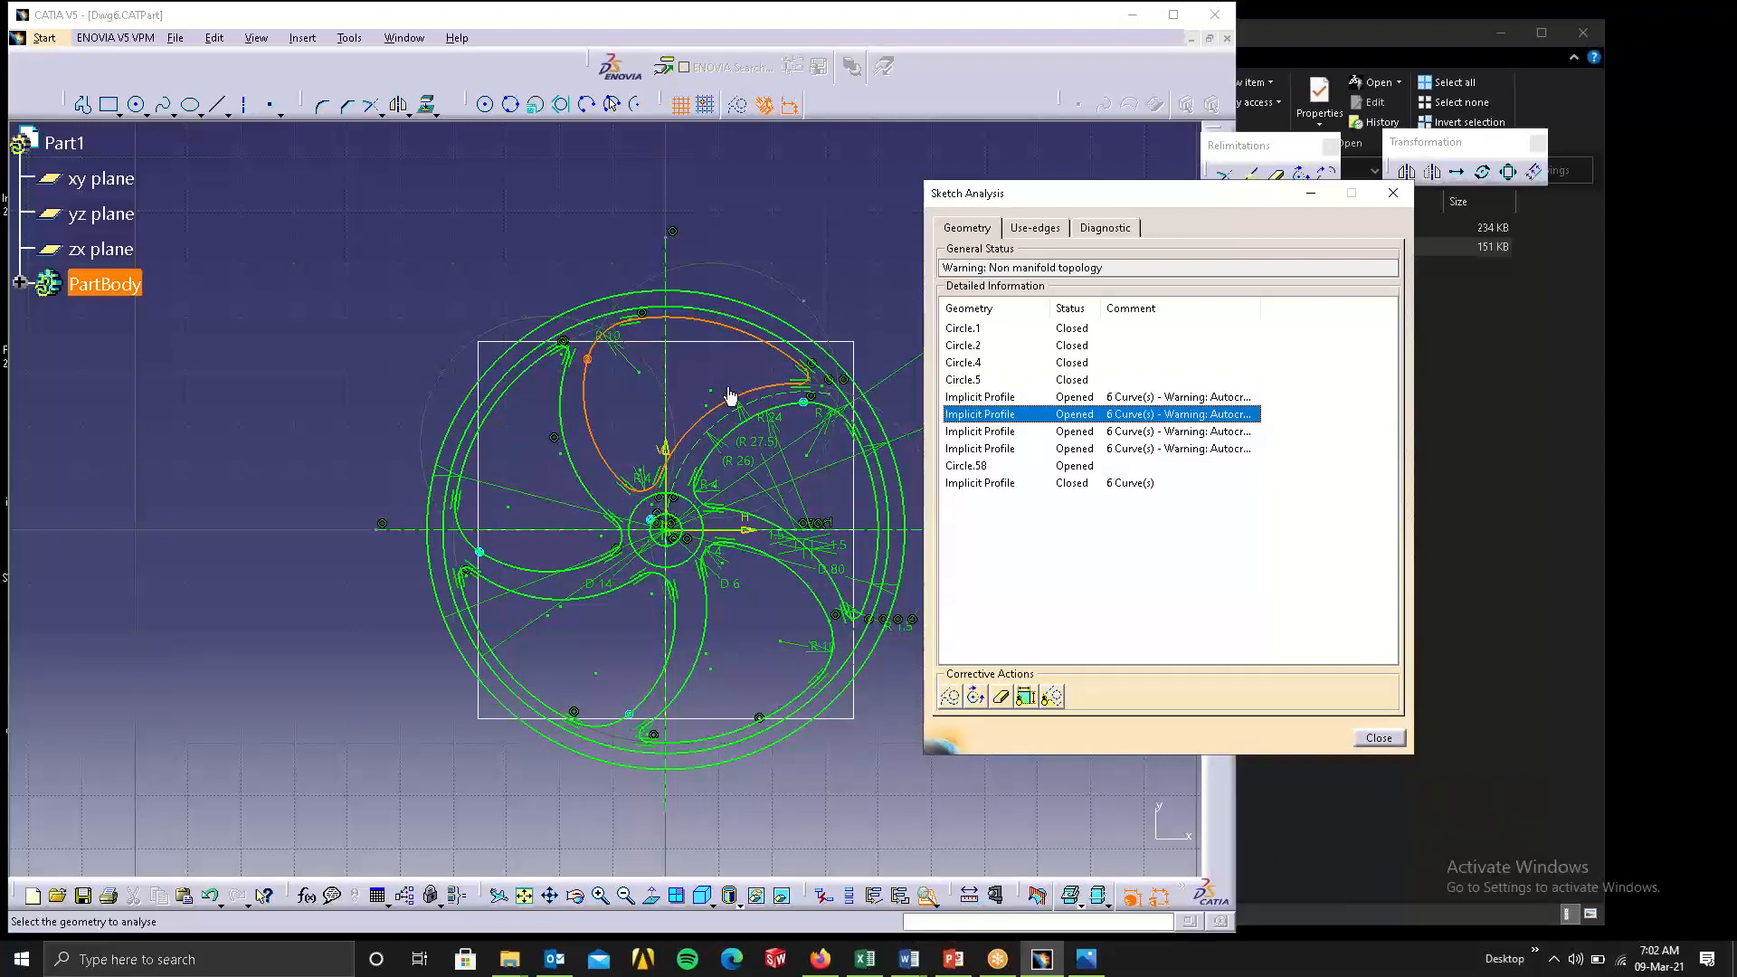
pyautogui.click(966, 434)
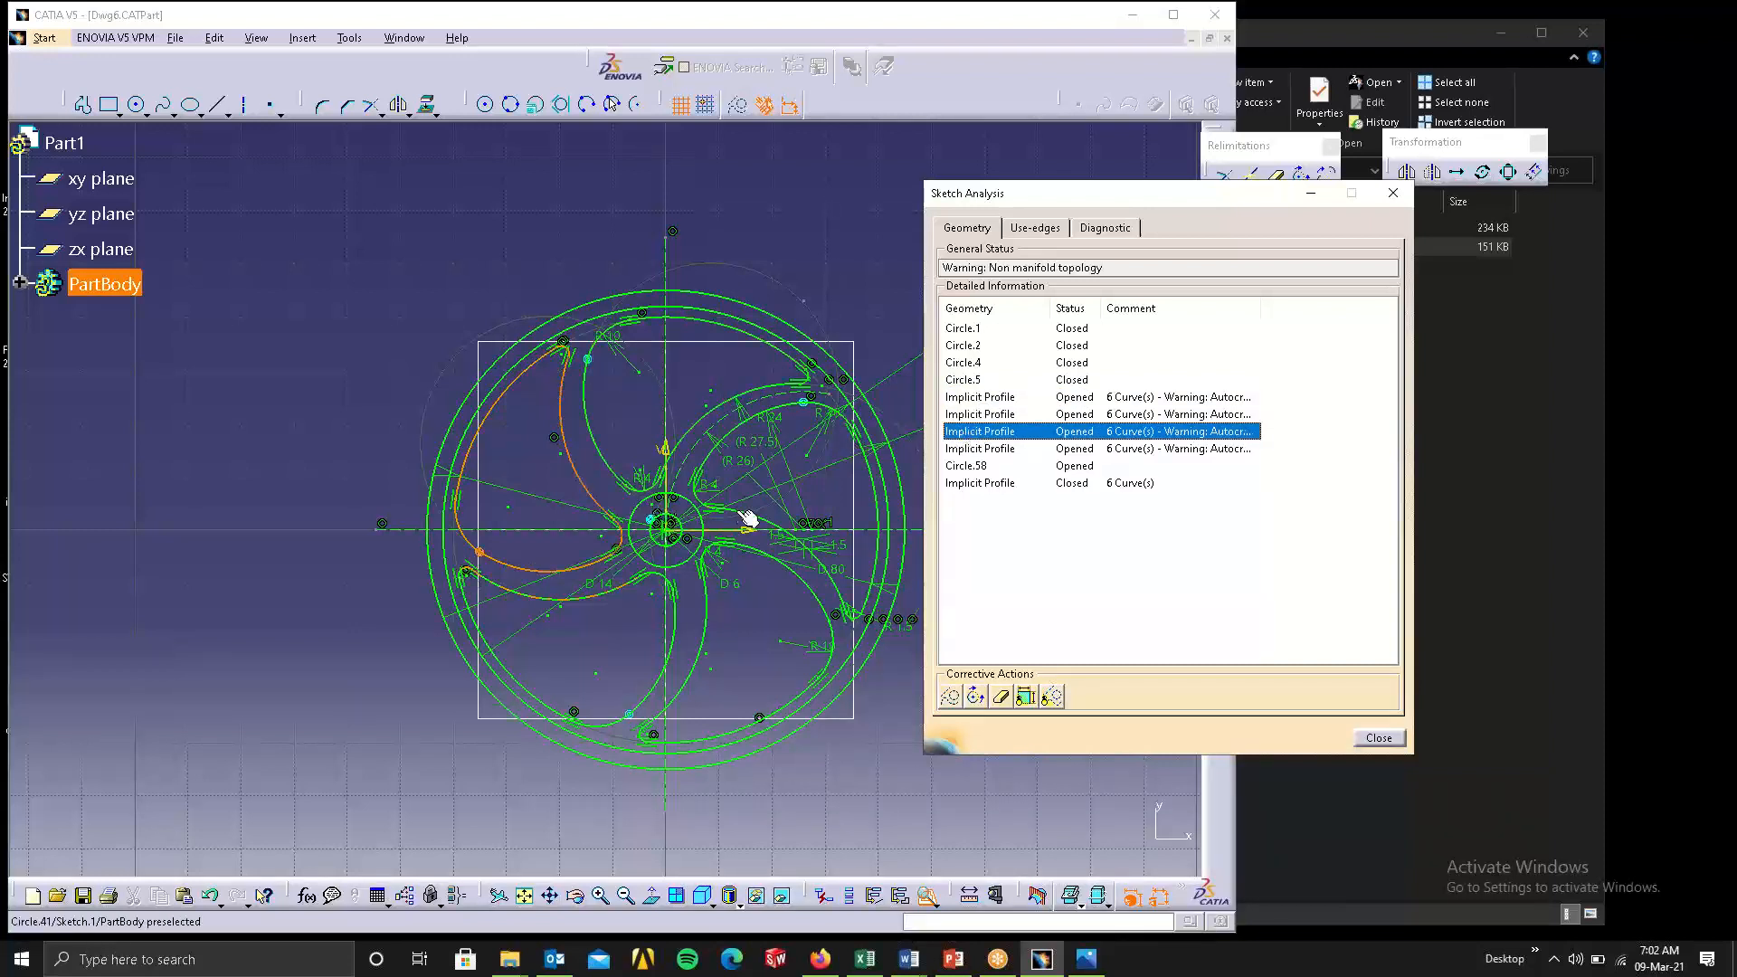
pyautogui.click(964, 449)
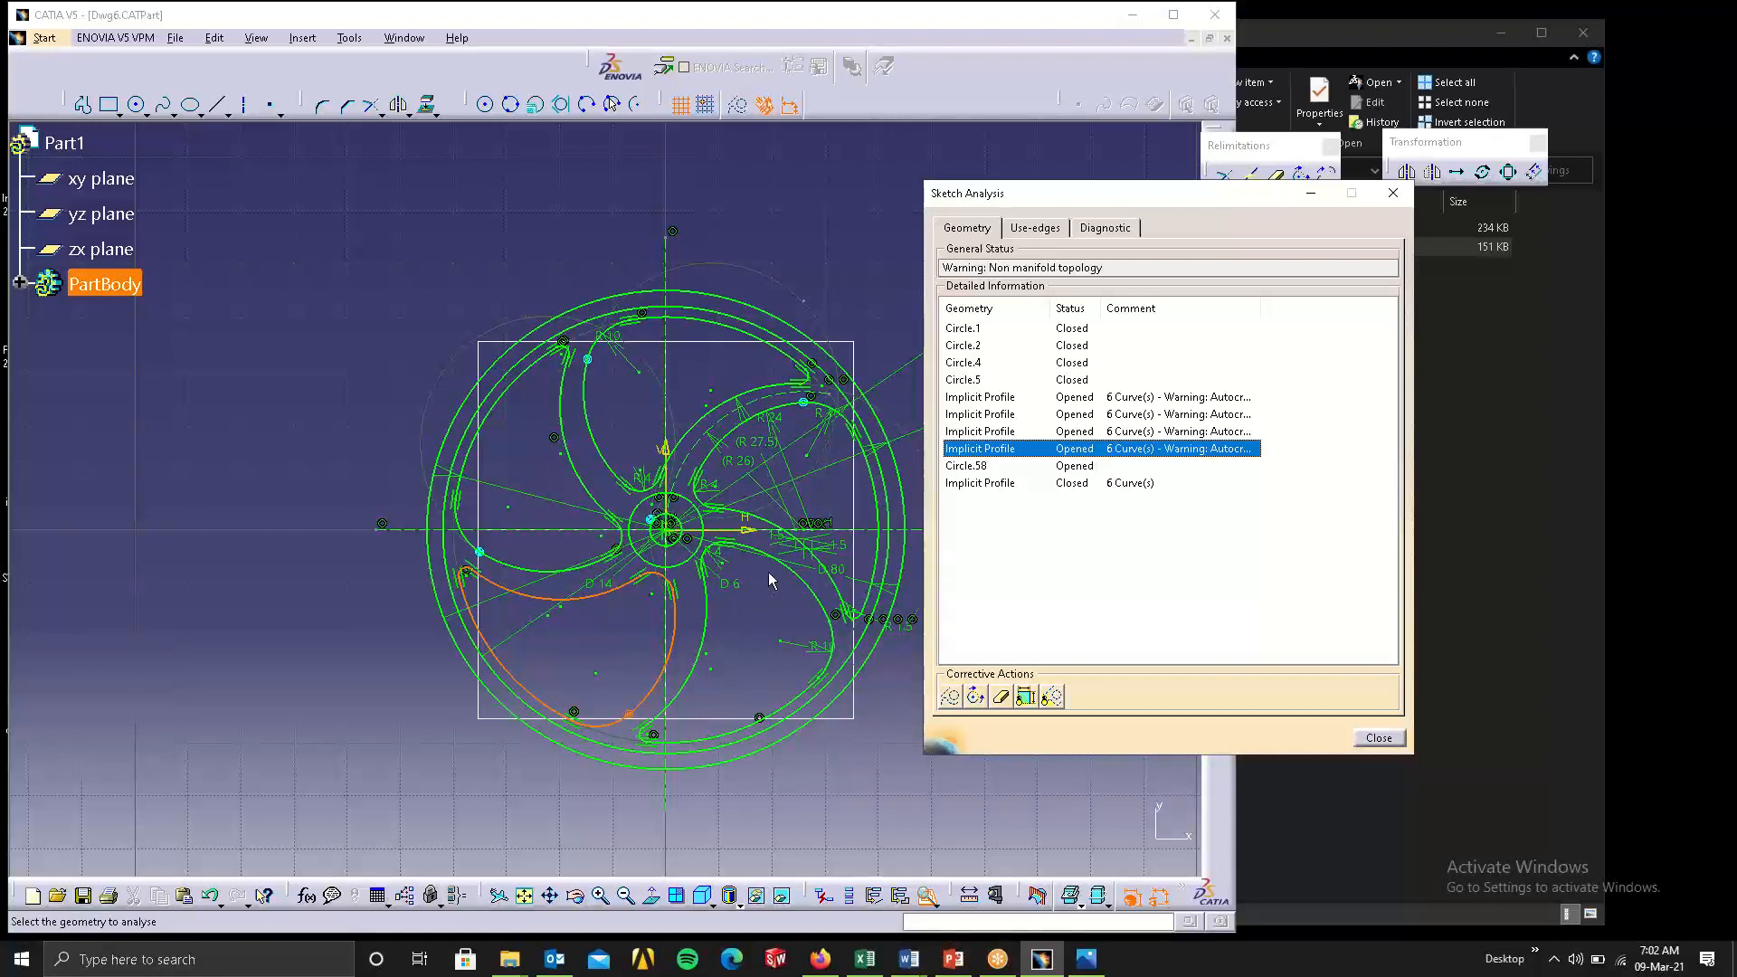
pyautogui.click(991, 465)
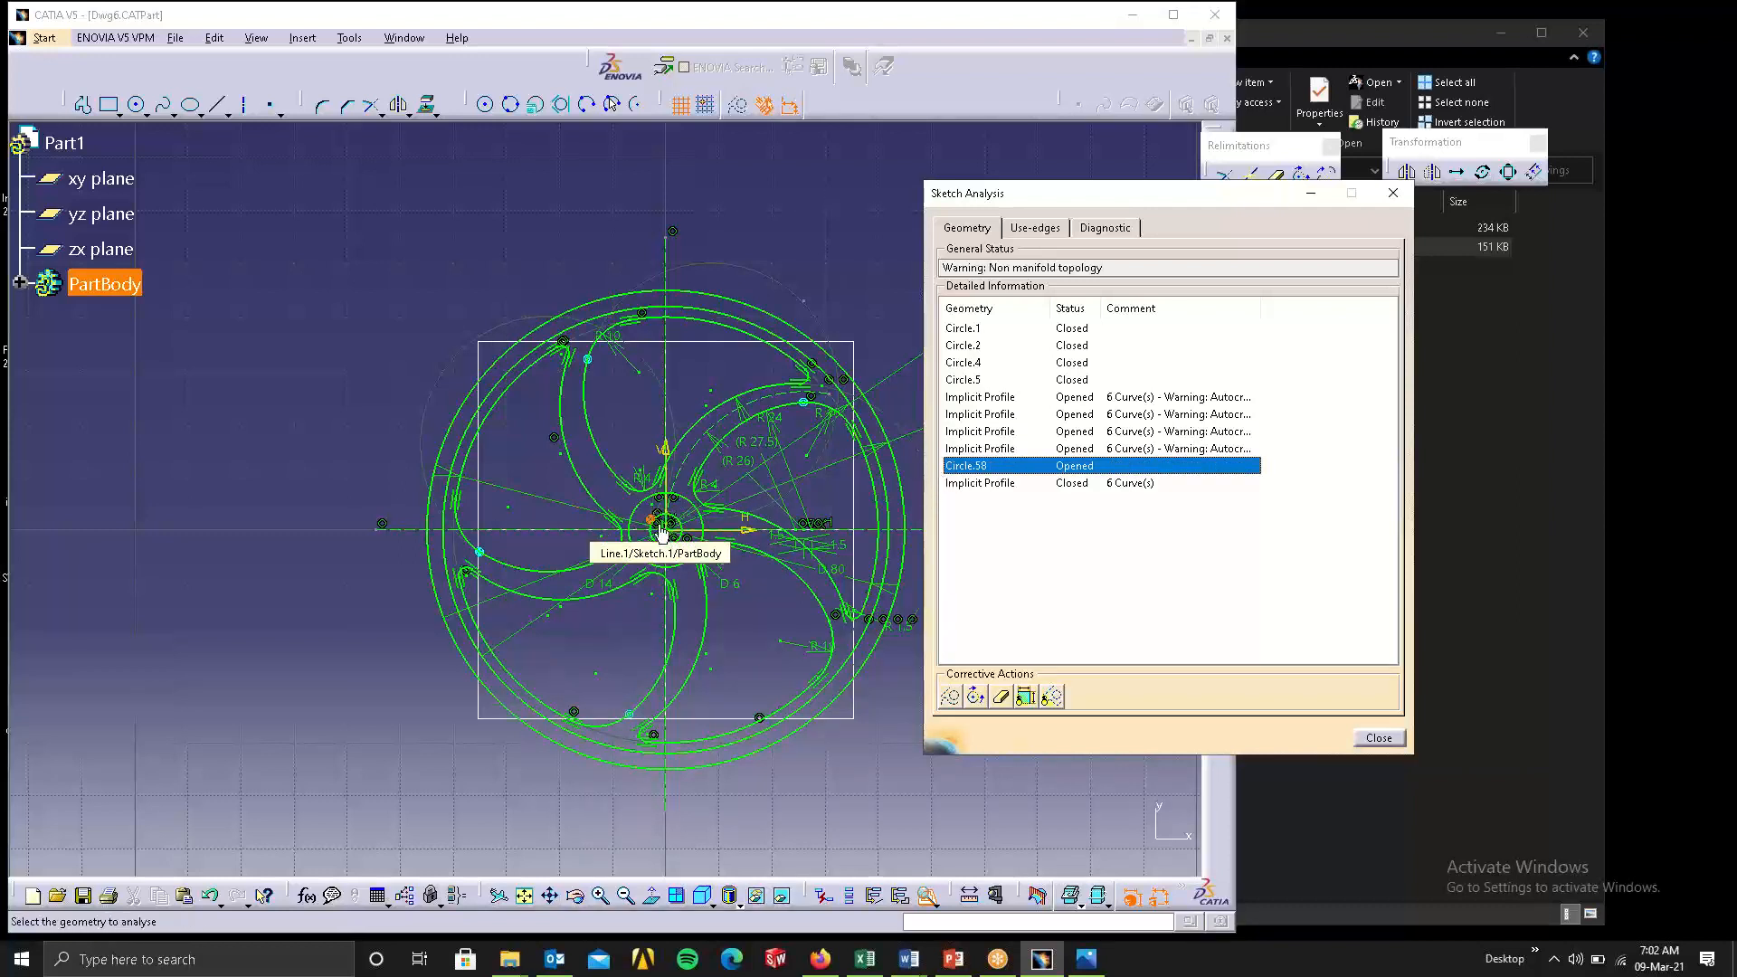
# Try deleting the tiny opened arc Circle.58 beside the wheel's hub and undo the deletion.
pyautogui.keyDown('ctrl'); pyautogui.moveTo(687, 615); pyautogui.dragTo(703, 516, button='middle'); pyautogui.keyUp('ctrl')
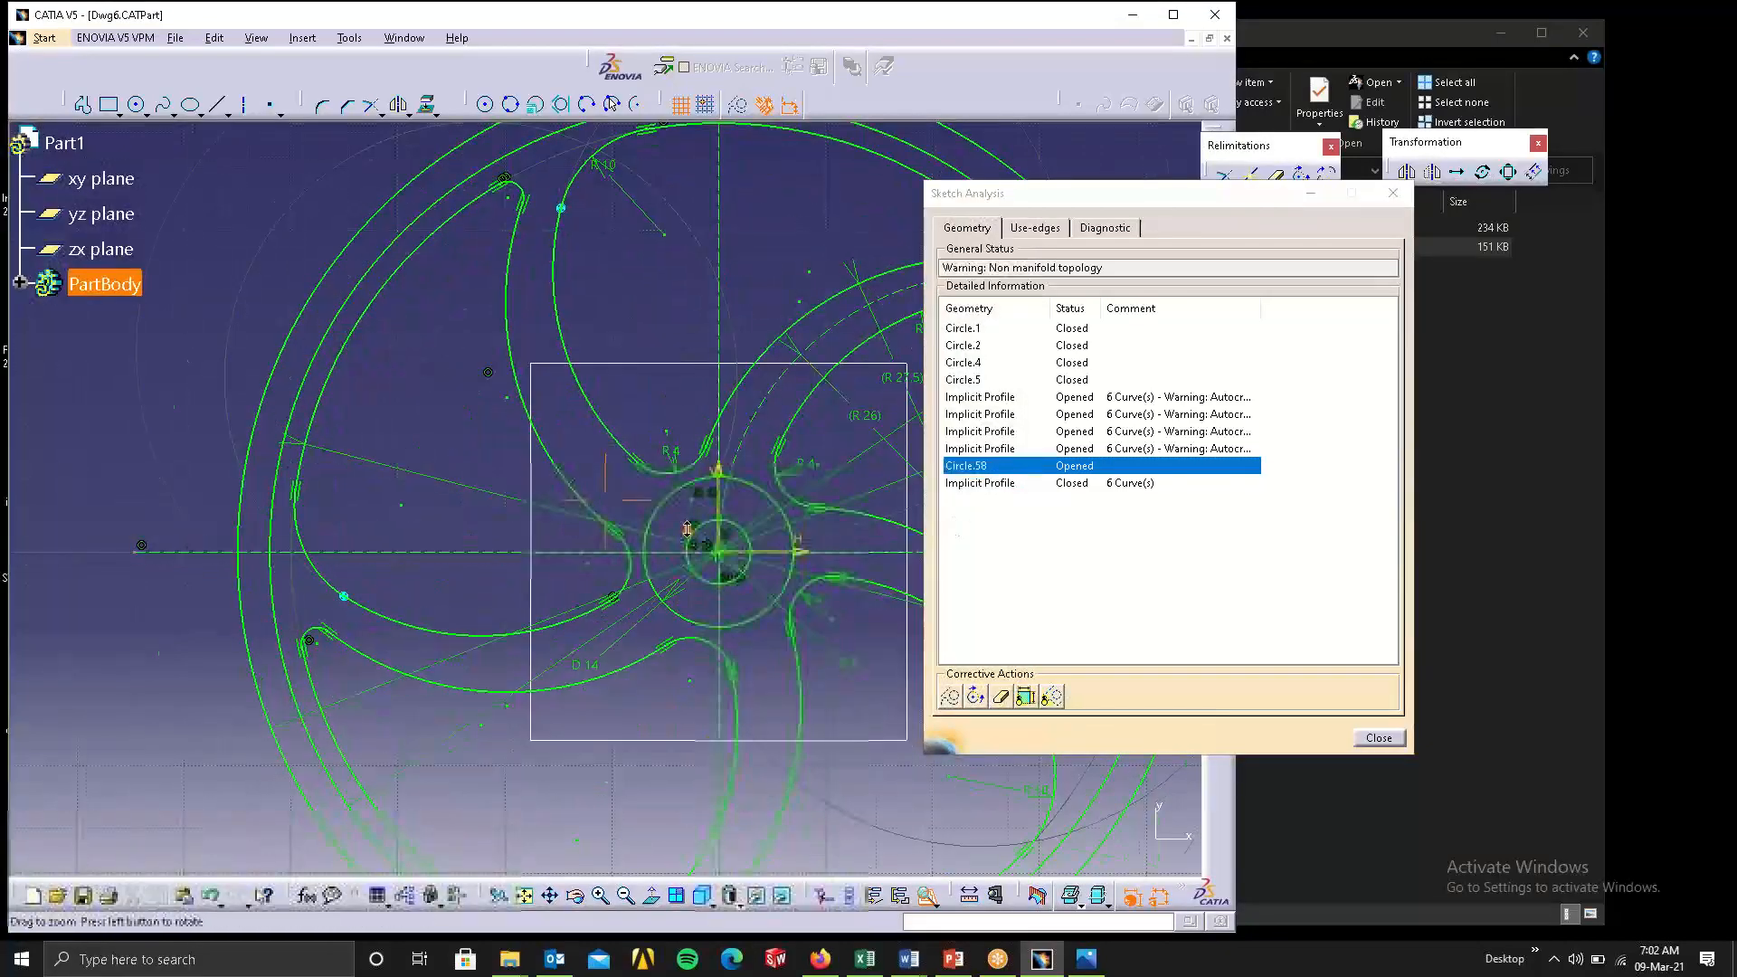
pyautogui.keyDown('ctrl'); pyautogui.moveTo(719, 625); pyautogui.dragTo(708, 401, button='middle'); pyautogui.keyUp('ctrl')
pyautogui.moveTo(610, 708)
pyautogui.mouseDown(button='middle')
pyautogui.moveTo(182, 438)
pyautogui.moveTo(32, 403)
pyautogui.mouseUp(button='middle')
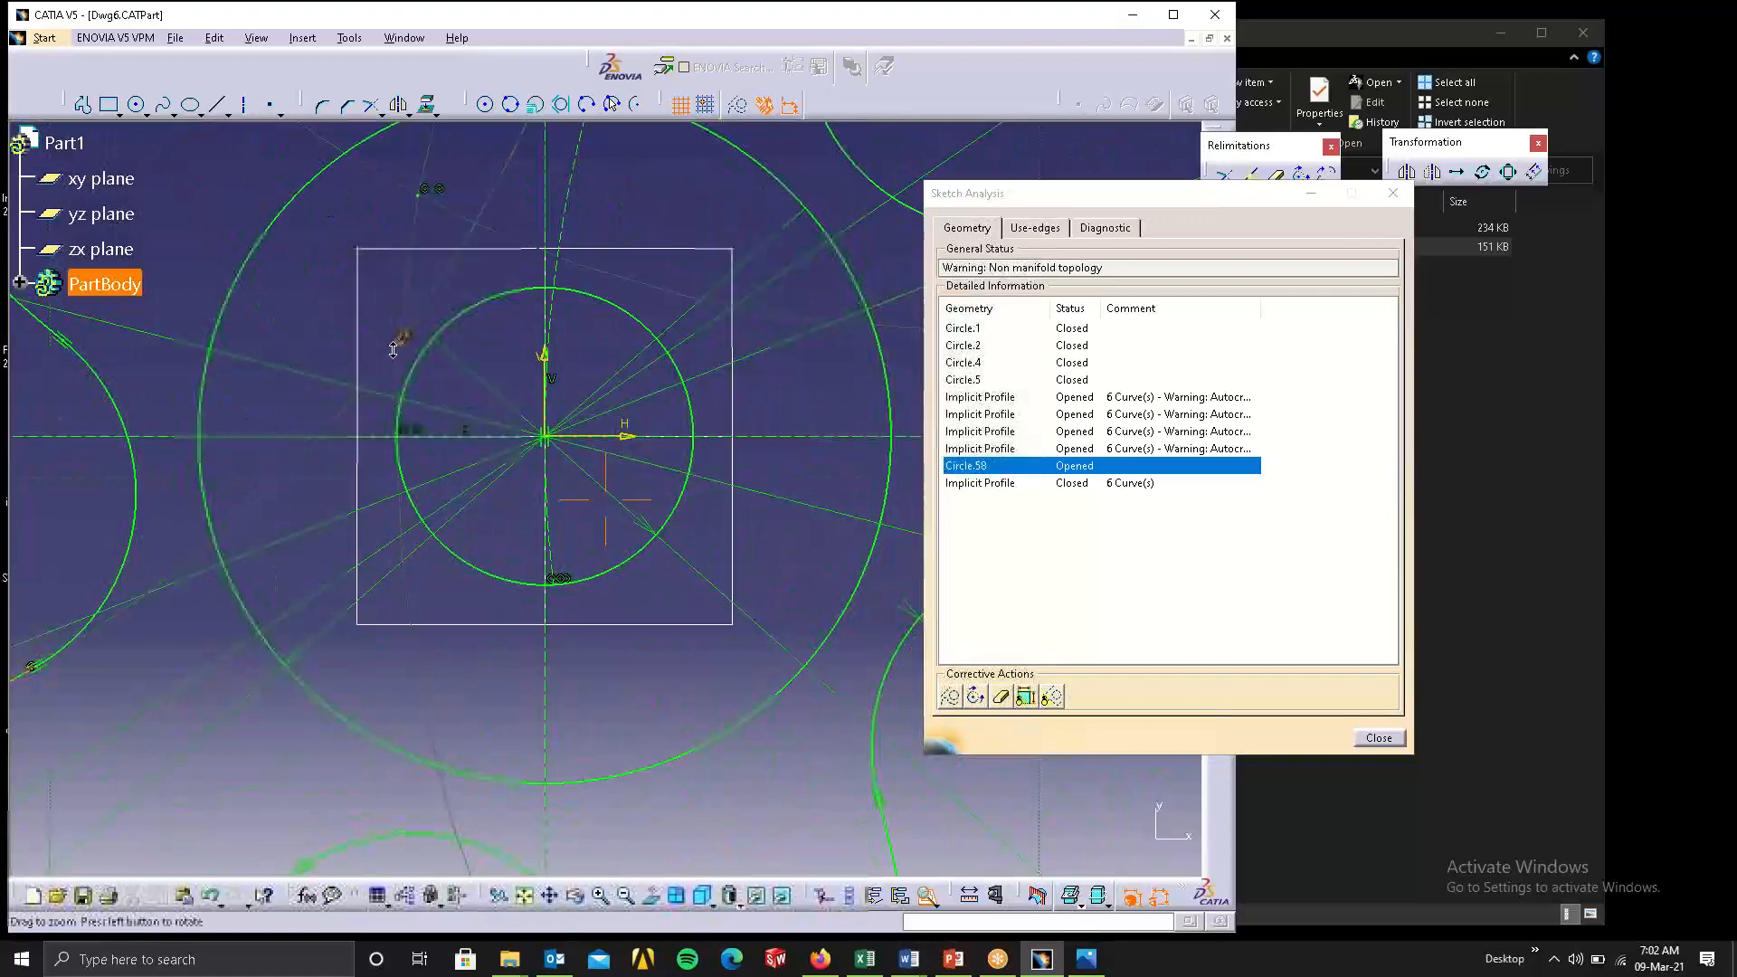
pyautogui.moveTo(461, 366)
pyautogui.keyDown('ctrl'); pyautogui.mouseDown(button='middle')
pyautogui.moveTo(471, 264)
pyautogui.moveTo(669, 674)
pyautogui.moveTo(721, 545)
pyautogui.moveTo(719, 389)
pyautogui.mouseUp(button='middle'); pyautogui.keyUp('ctrl')
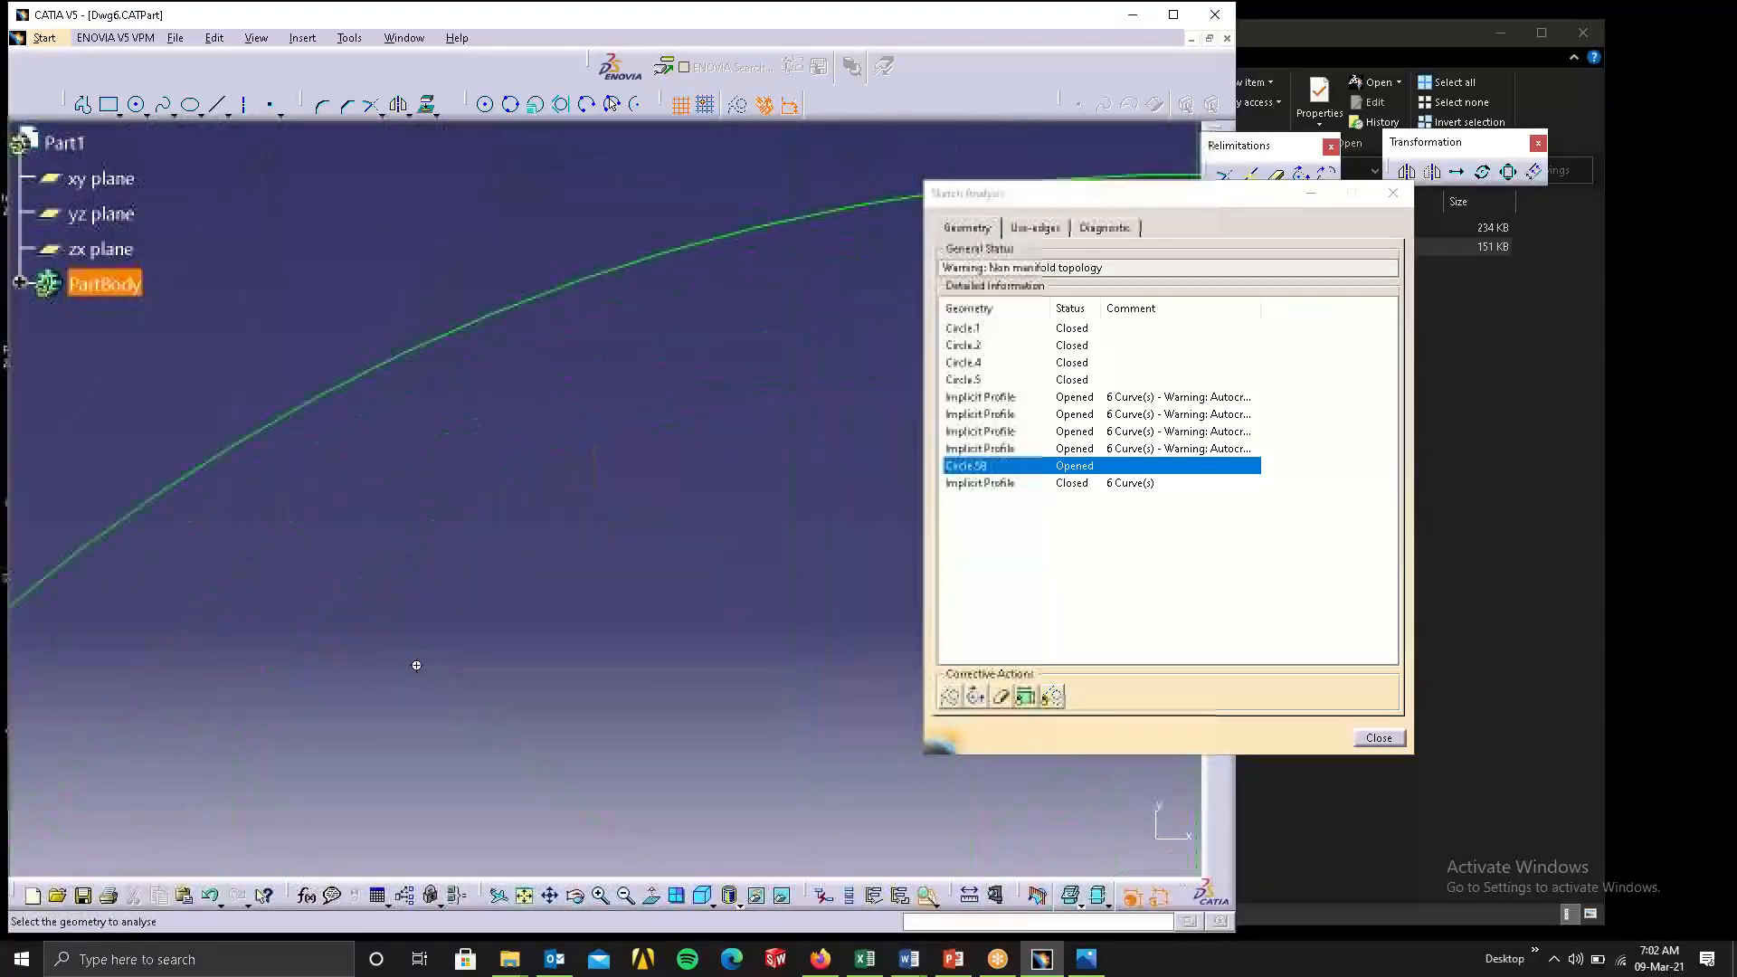
pyautogui.moveTo(416, 663)
pyautogui.mouseDown(button='middle')
pyautogui.moveTo(1403, 384)
pyautogui.moveTo(1407, 364)
pyautogui.mouseUp(button='middle')
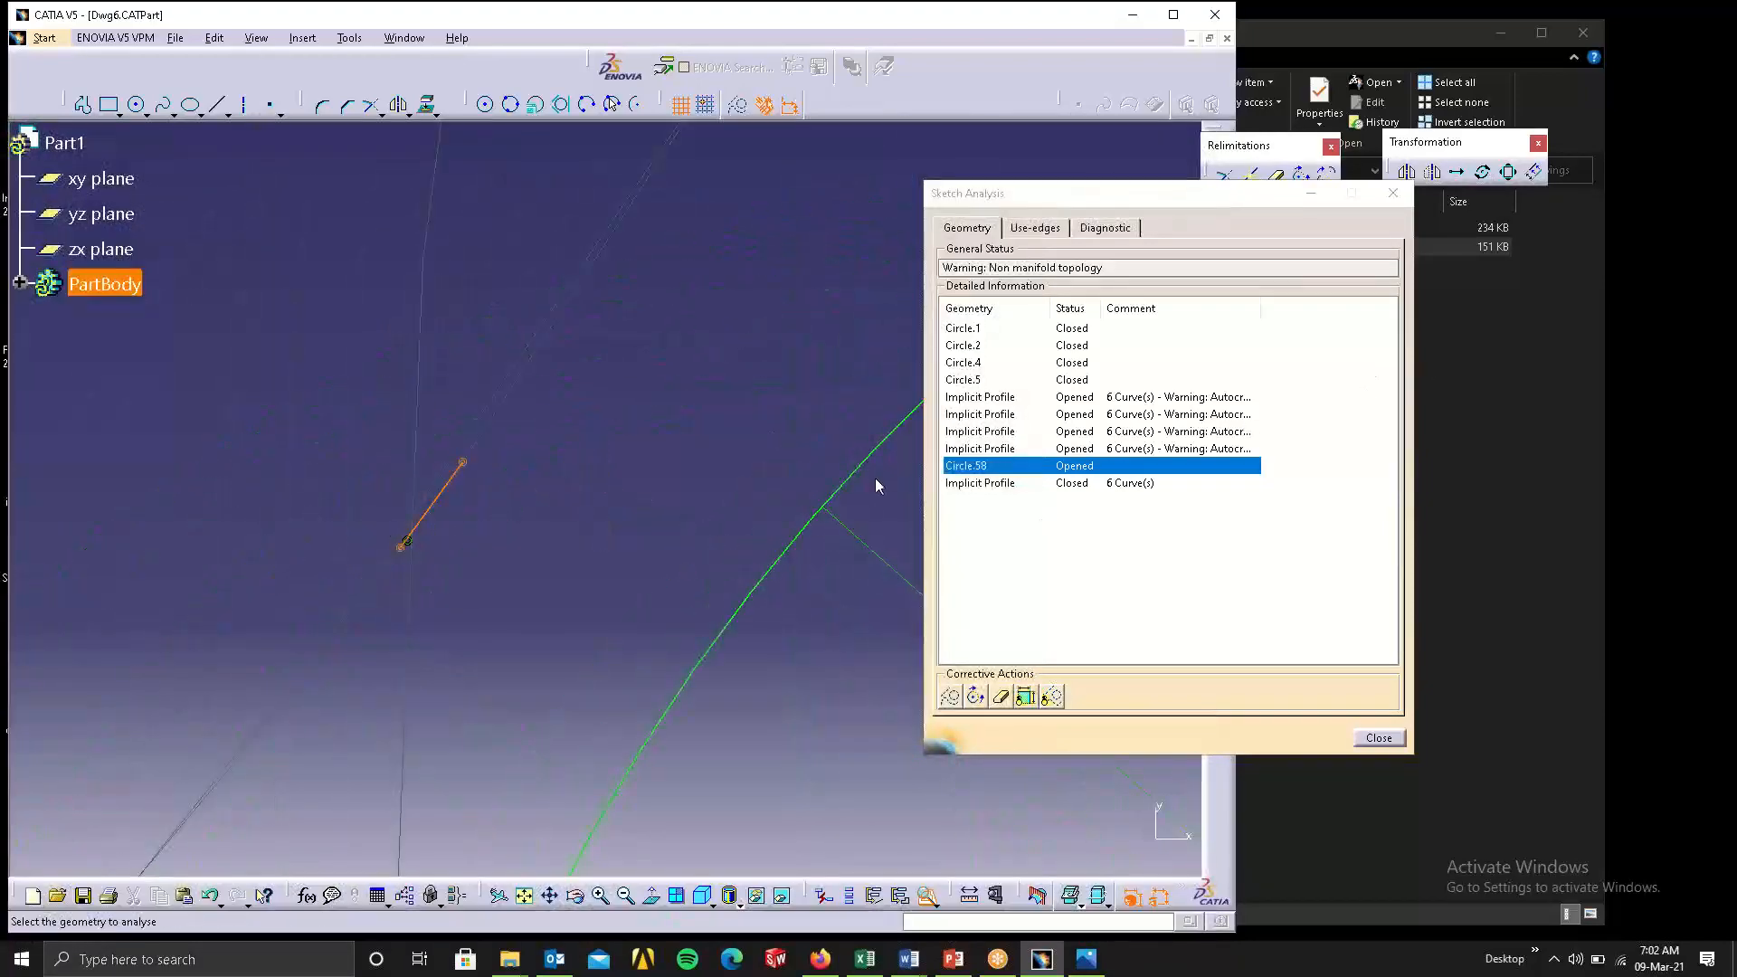
pyautogui.click(1003, 695)
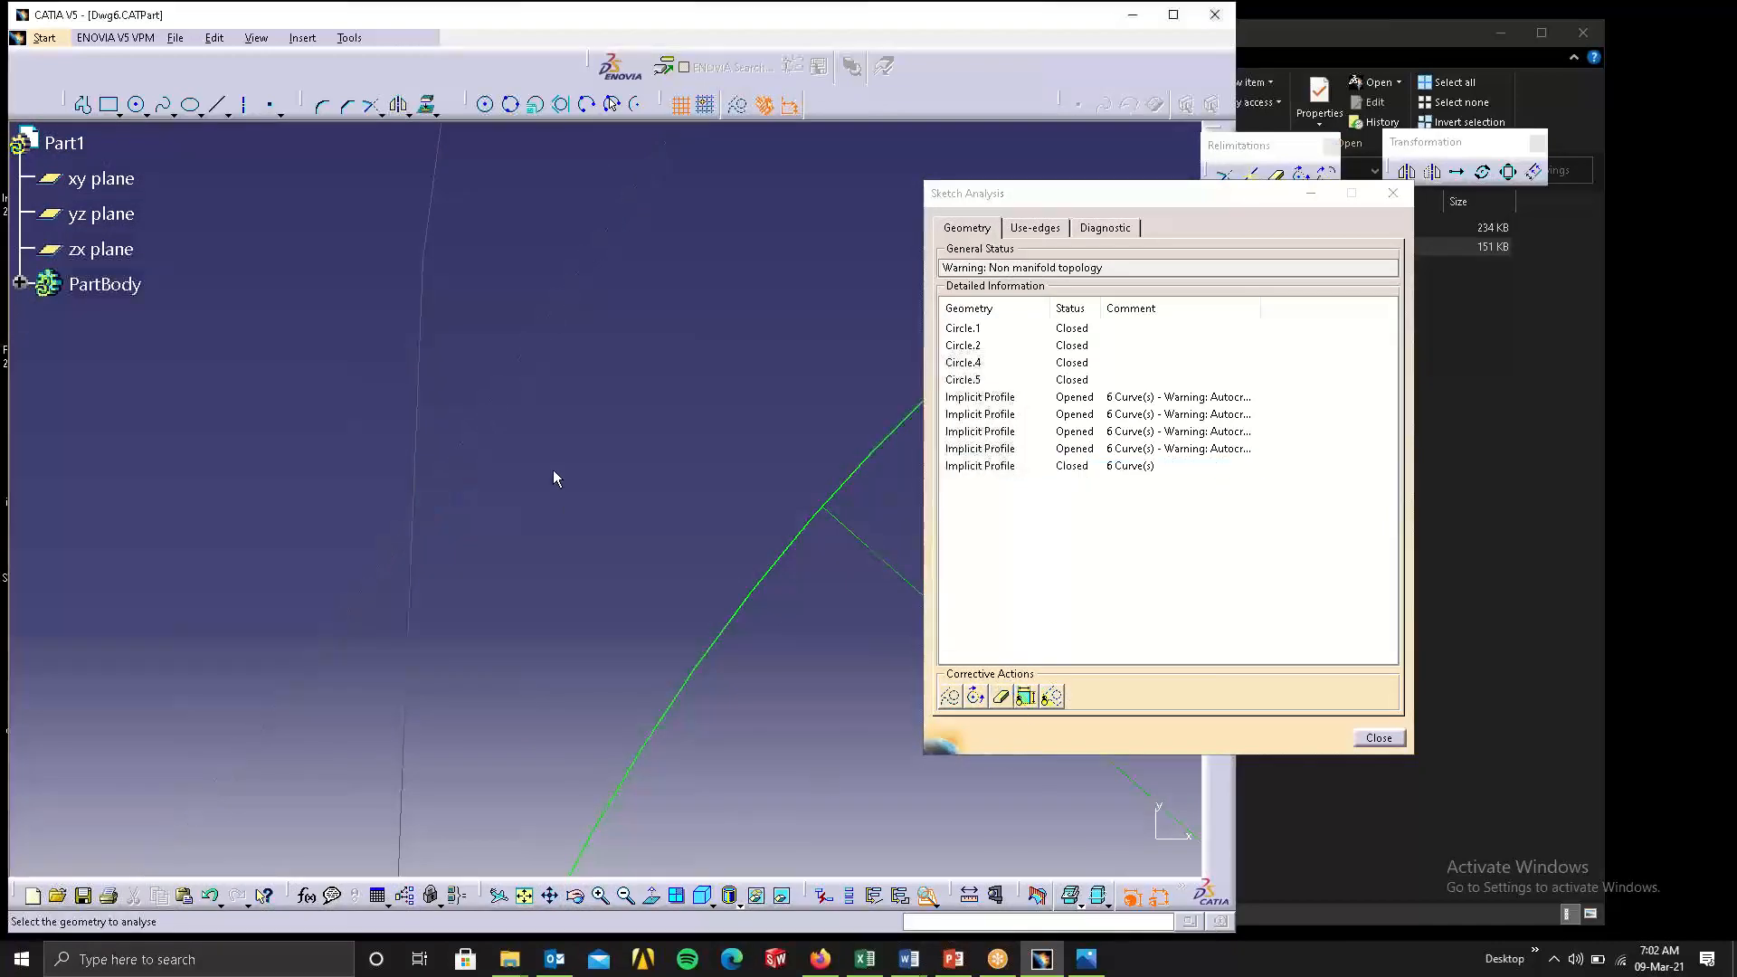
pyautogui.keyDown('ctrl'); pyautogui.moveTo(555, 485); pyautogui.dragTo(599, 918, button='middle'); pyautogui.keyUp('ctrl')
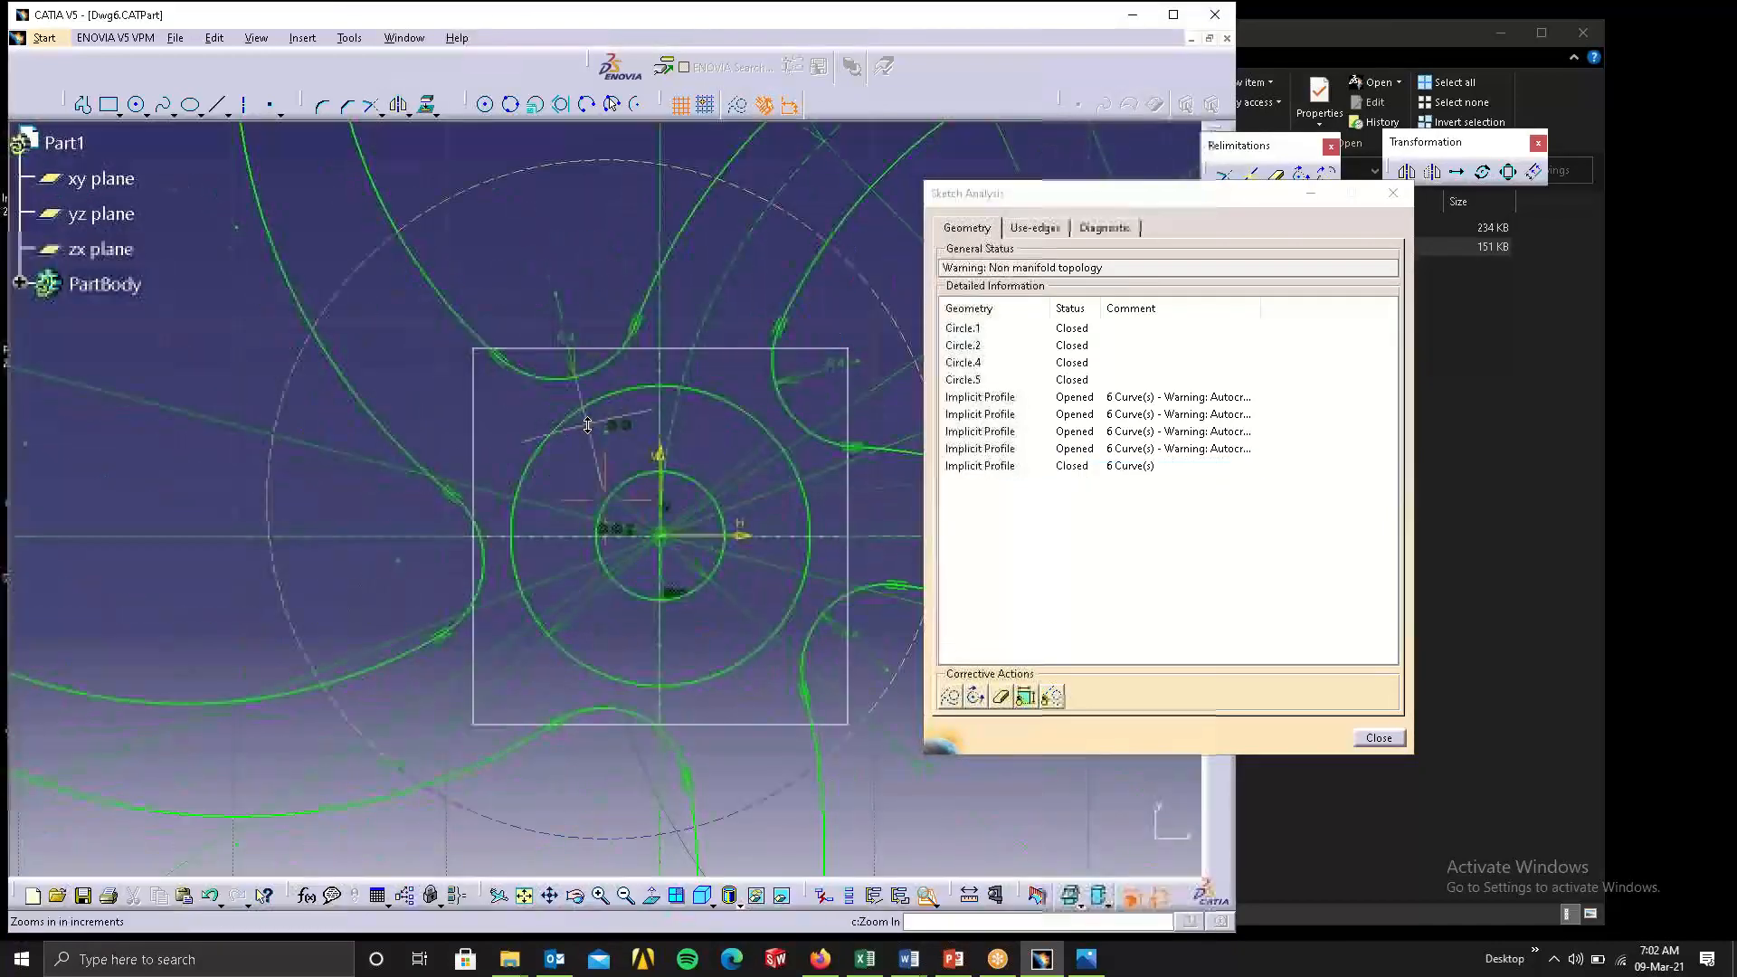
pyautogui.keyDown('ctrl'); pyautogui.moveTo(588, 421); pyautogui.dragTo(590, 556, button='middle'); pyautogui.keyUp('ctrl')
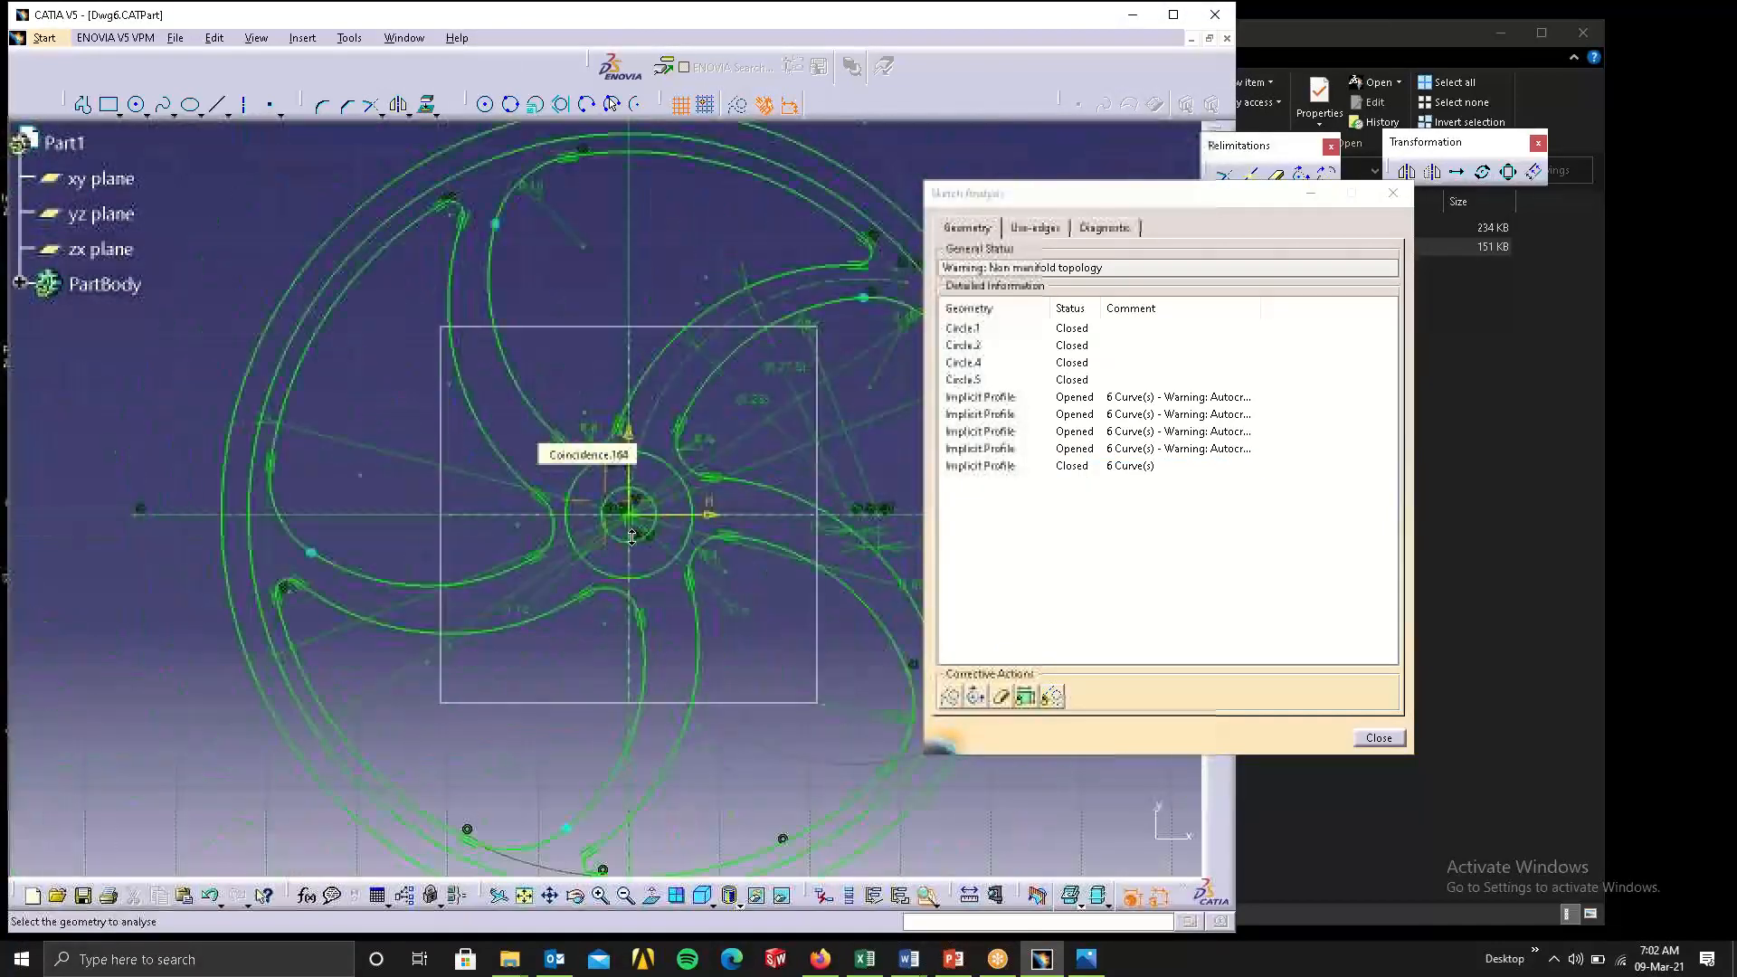
pyautogui.click(1002, 696)
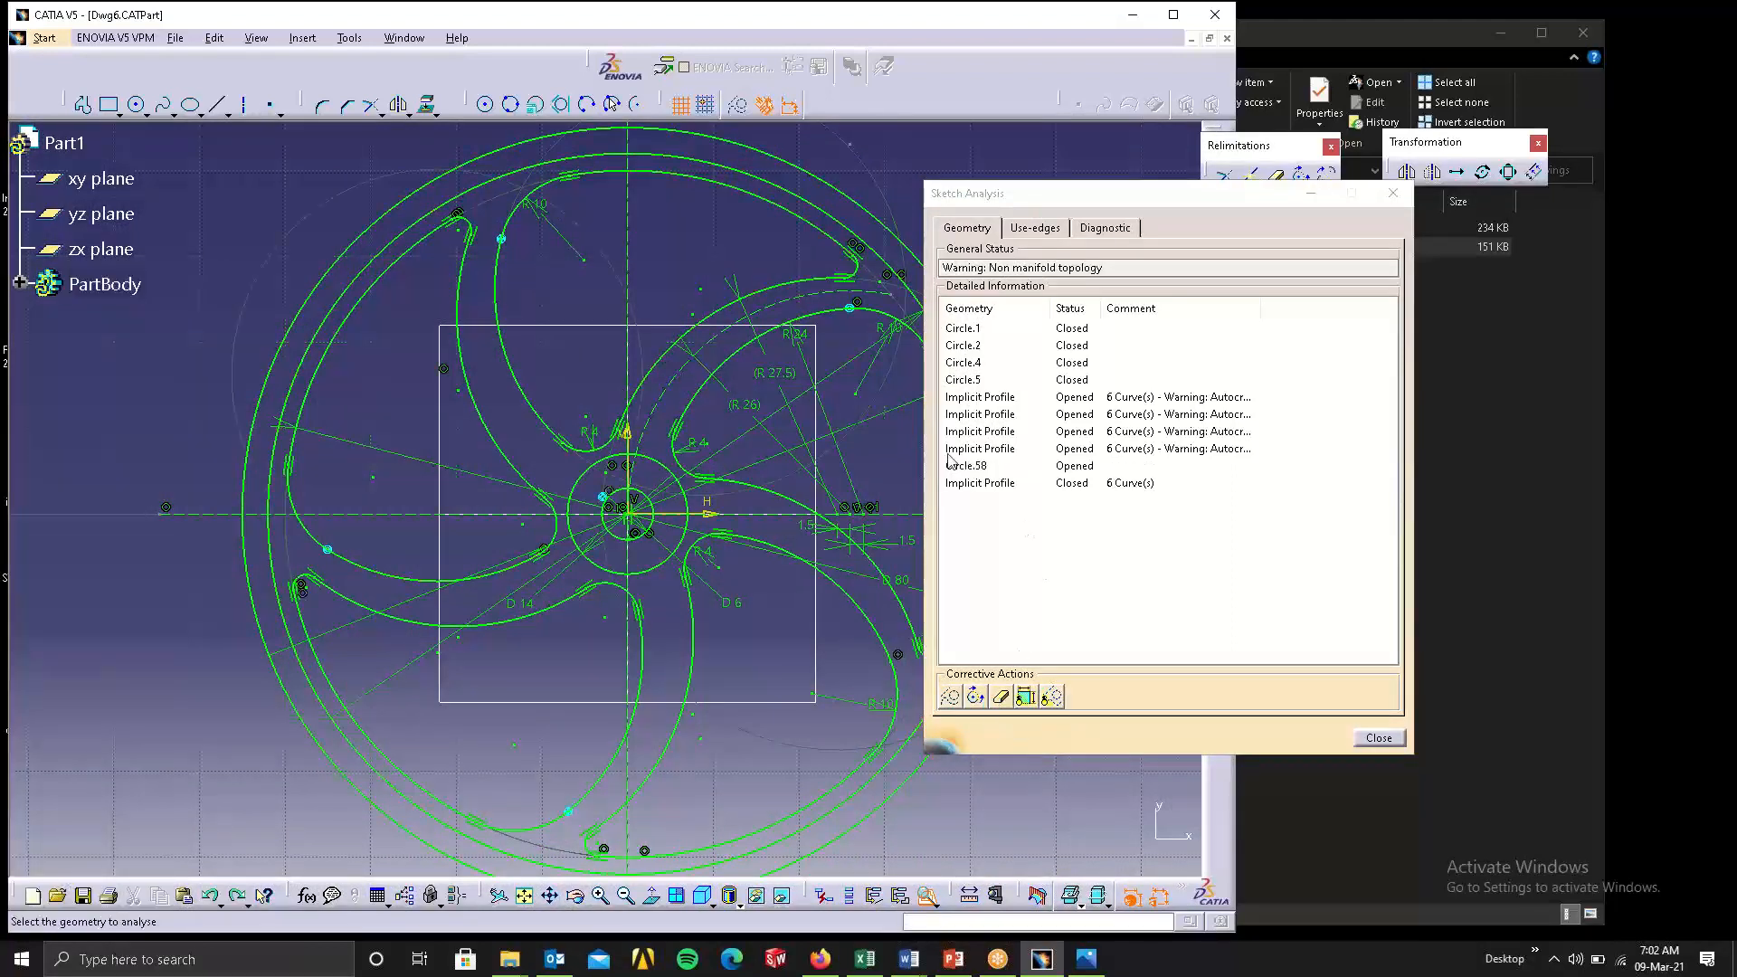
# Delete the opened Circle.58 from the wheel sketch and locate the closed implicit profile and an opened one.
pyautogui.click(989, 465)
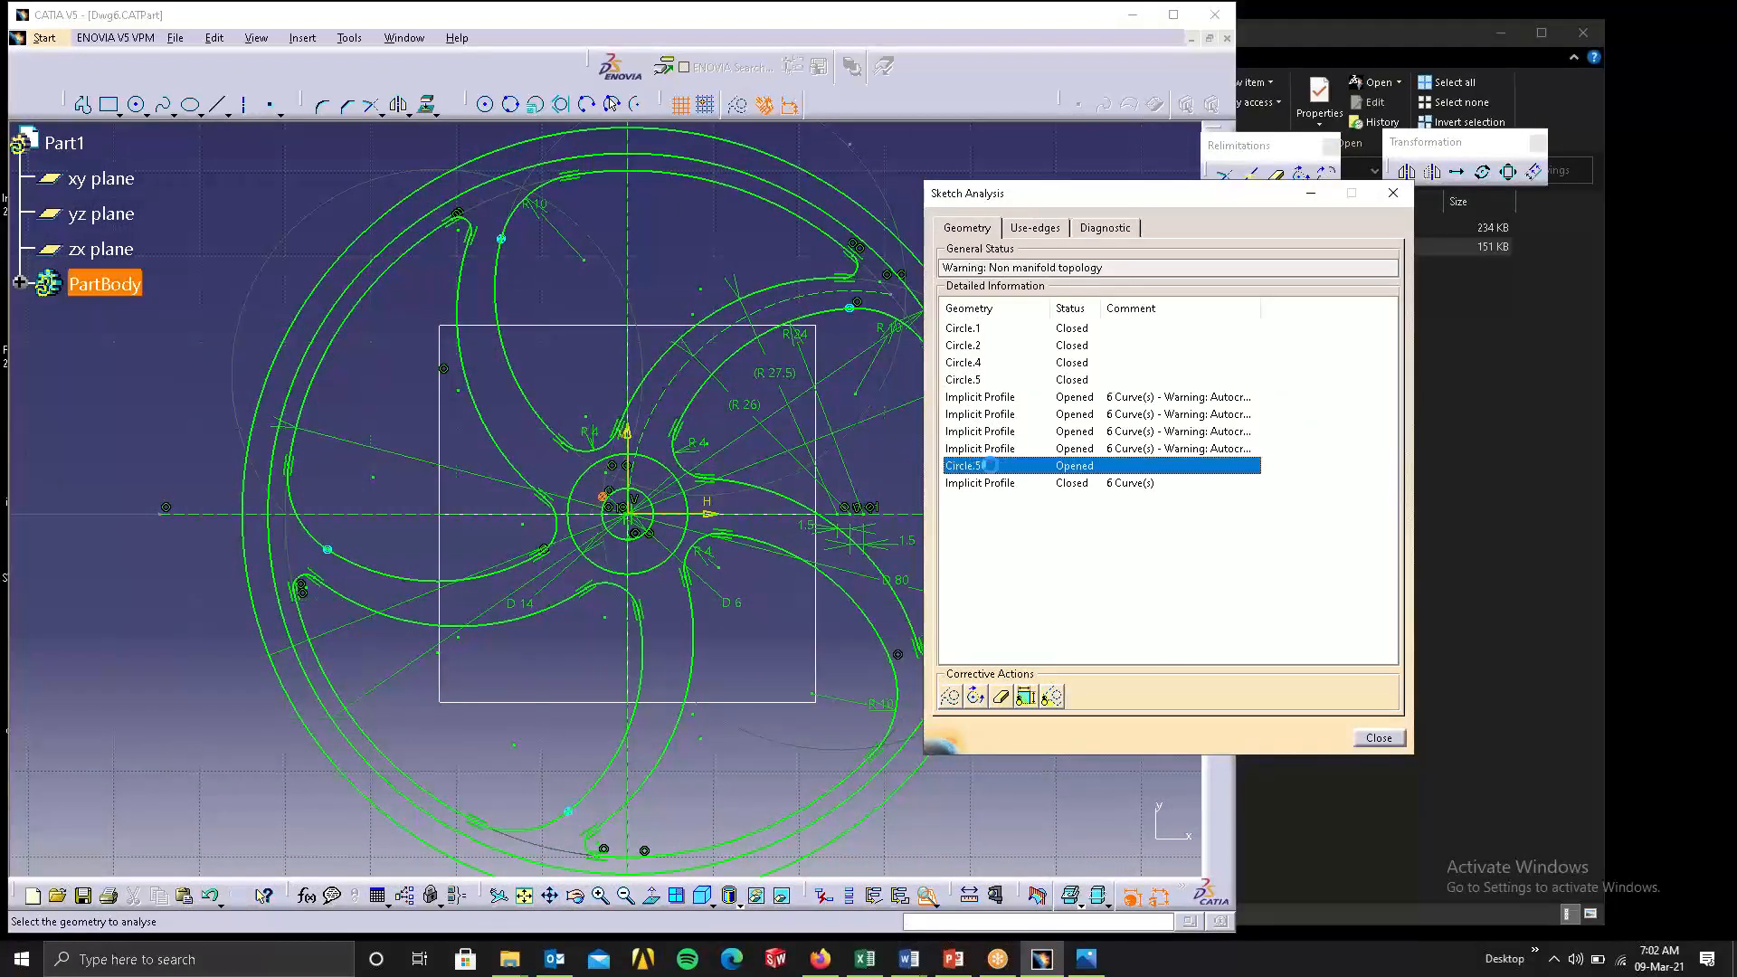
pyautogui.click(1001, 697)
pyautogui.moveTo(786, 586)
pyautogui.mouseDown(button='middle')
pyautogui.moveTo(739, 535)
pyautogui.moveTo(616, 473)
pyautogui.moveTo(586, 490)
pyautogui.moveTo(625, 561)
pyautogui.mouseUp(button='middle')
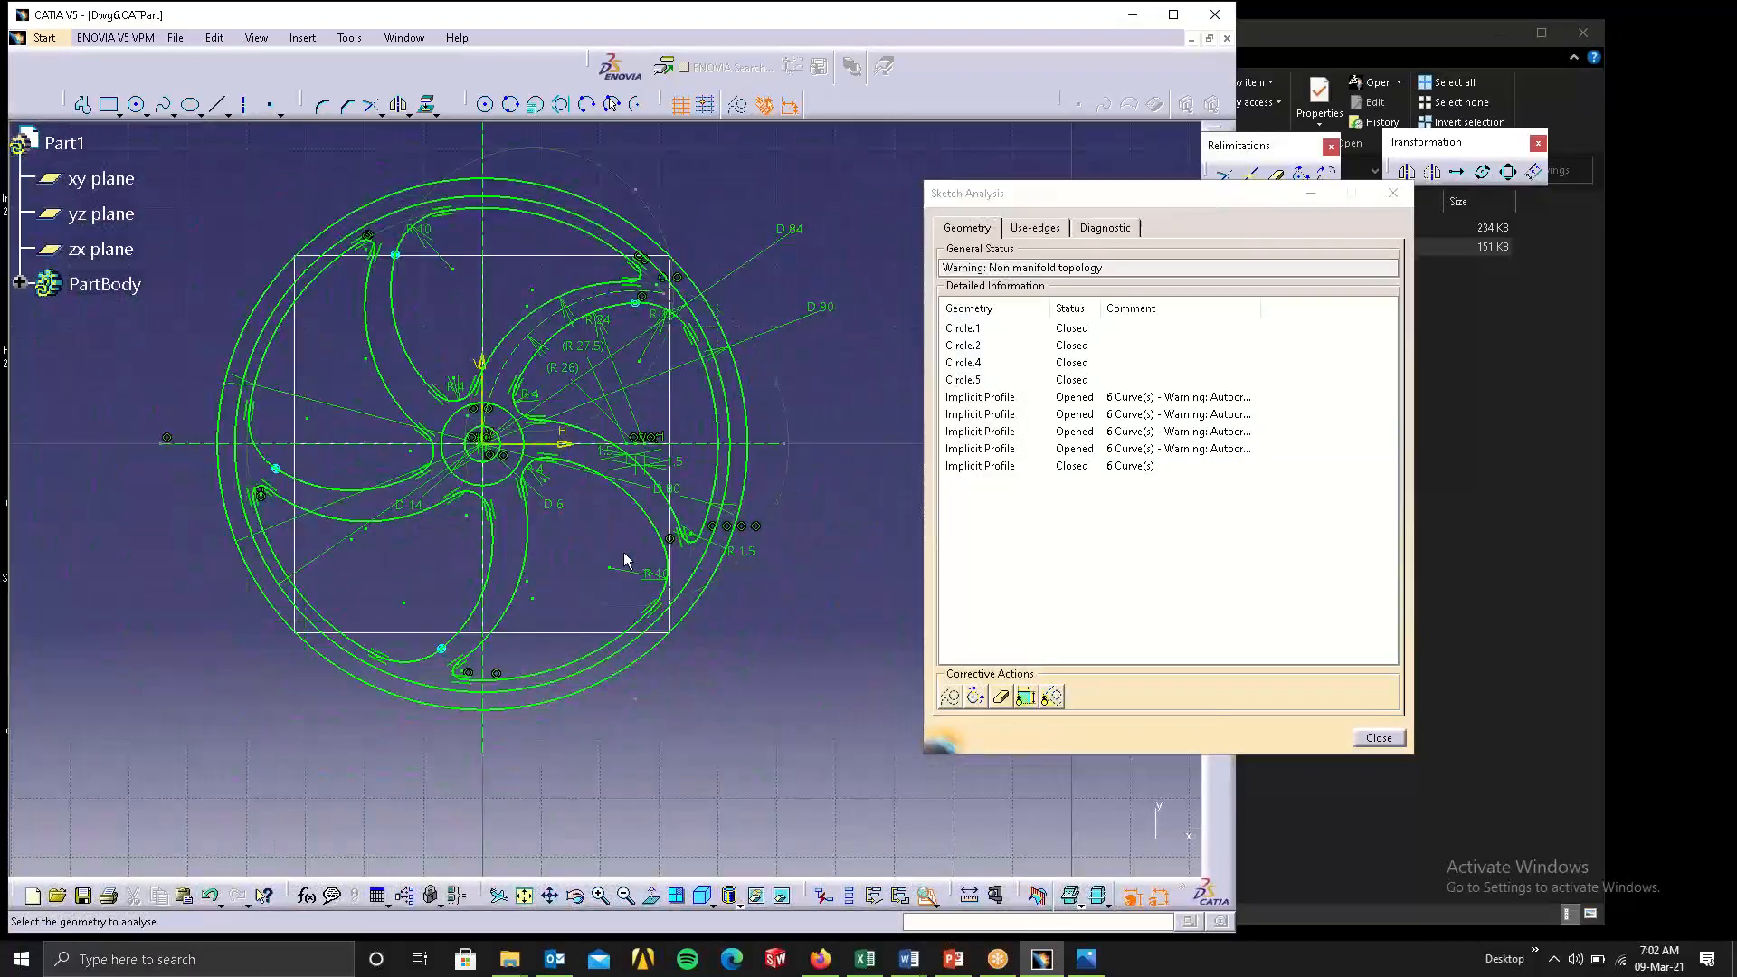
pyautogui.click(1058, 432)
pyautogui.click(1057, 465)
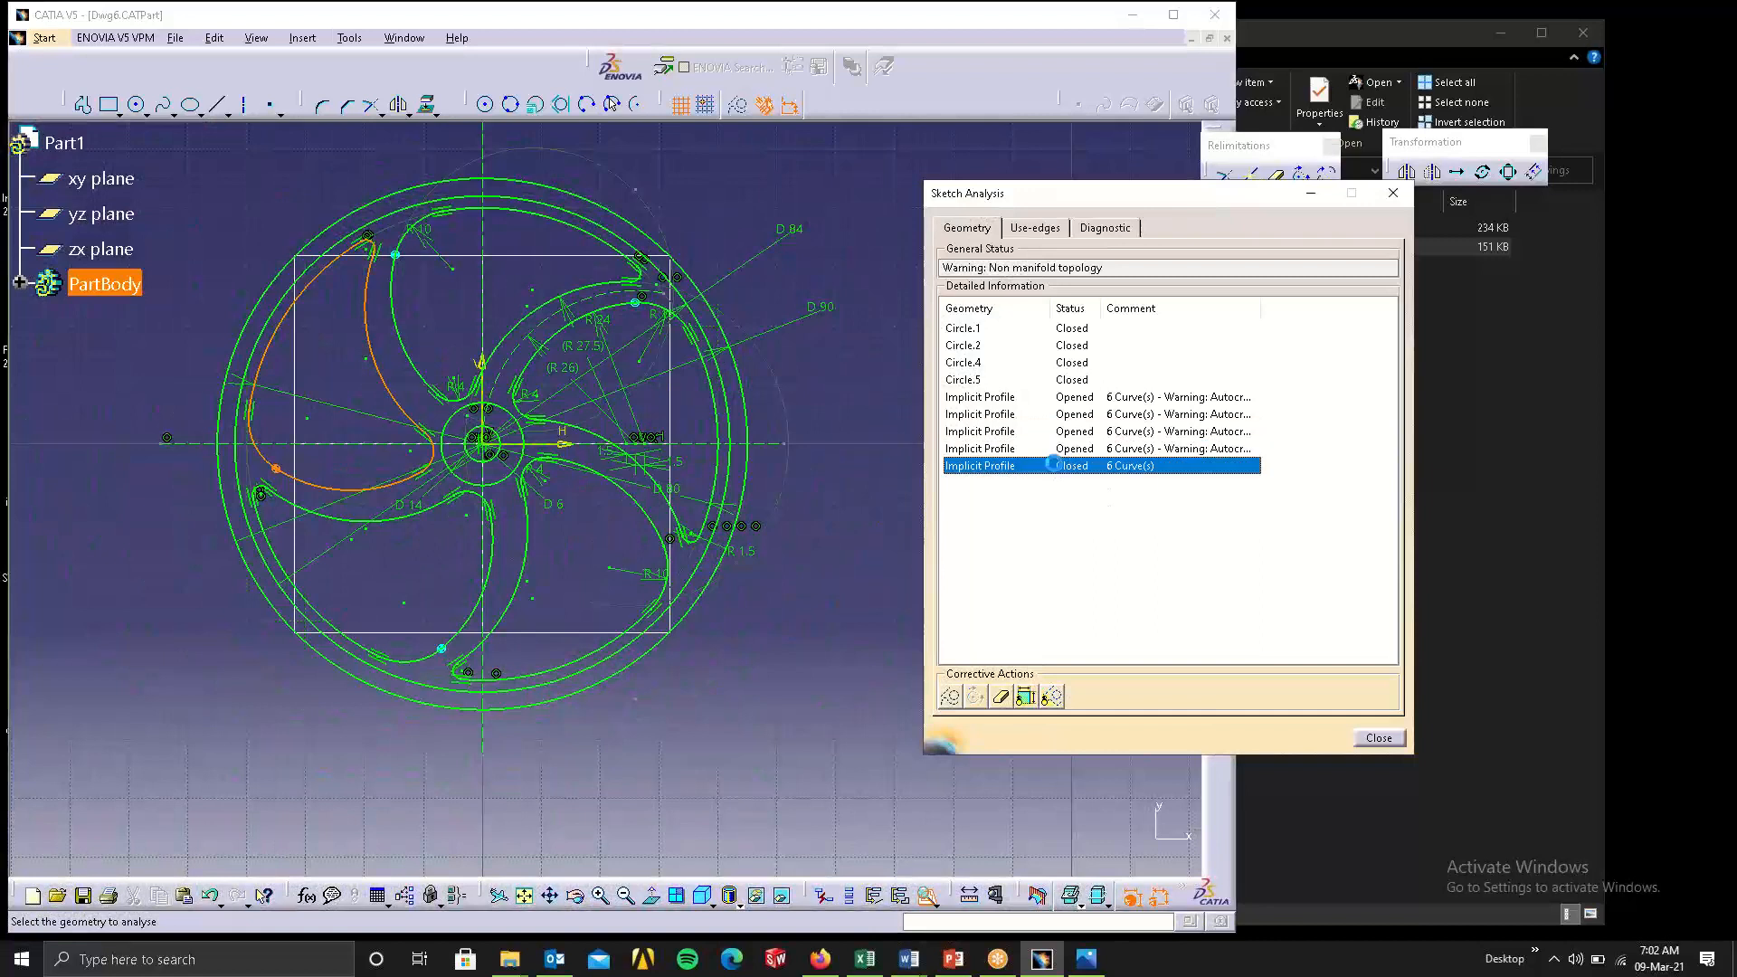
pyautogui.click(1052, 414)
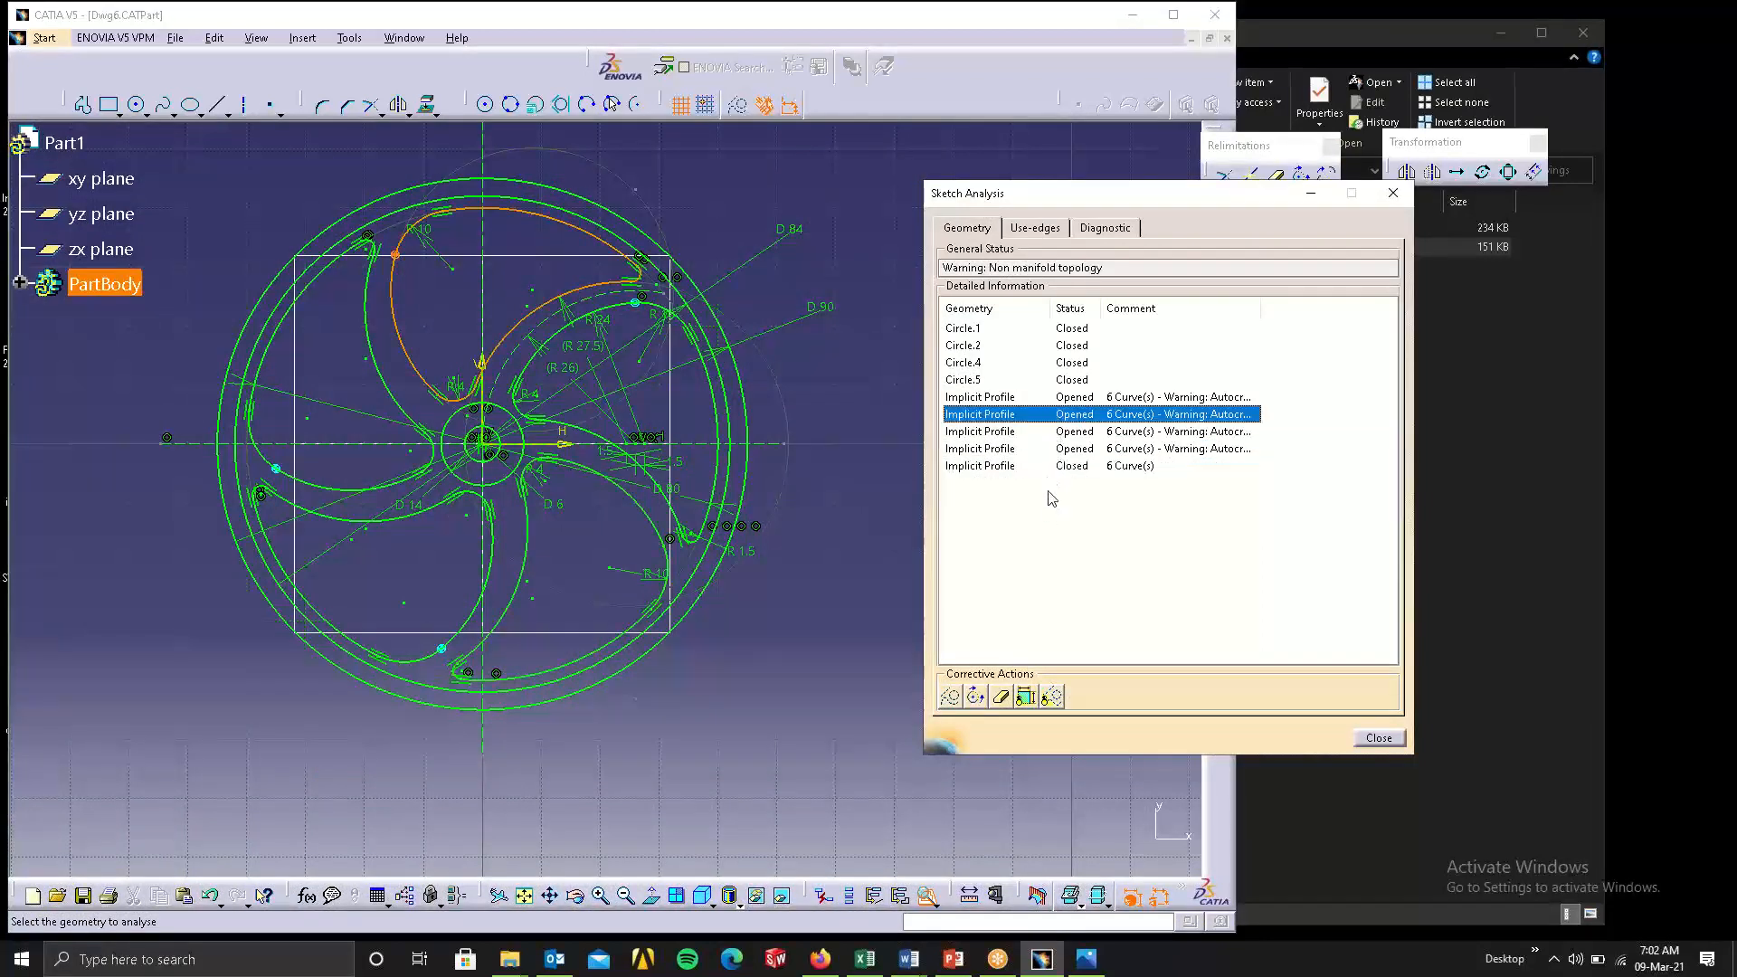
# Review the sketch's diagnostic list, checking the under-constrained construction points Point.1, Point.2 and Point.60.
pyautogui.click(1120, 232)
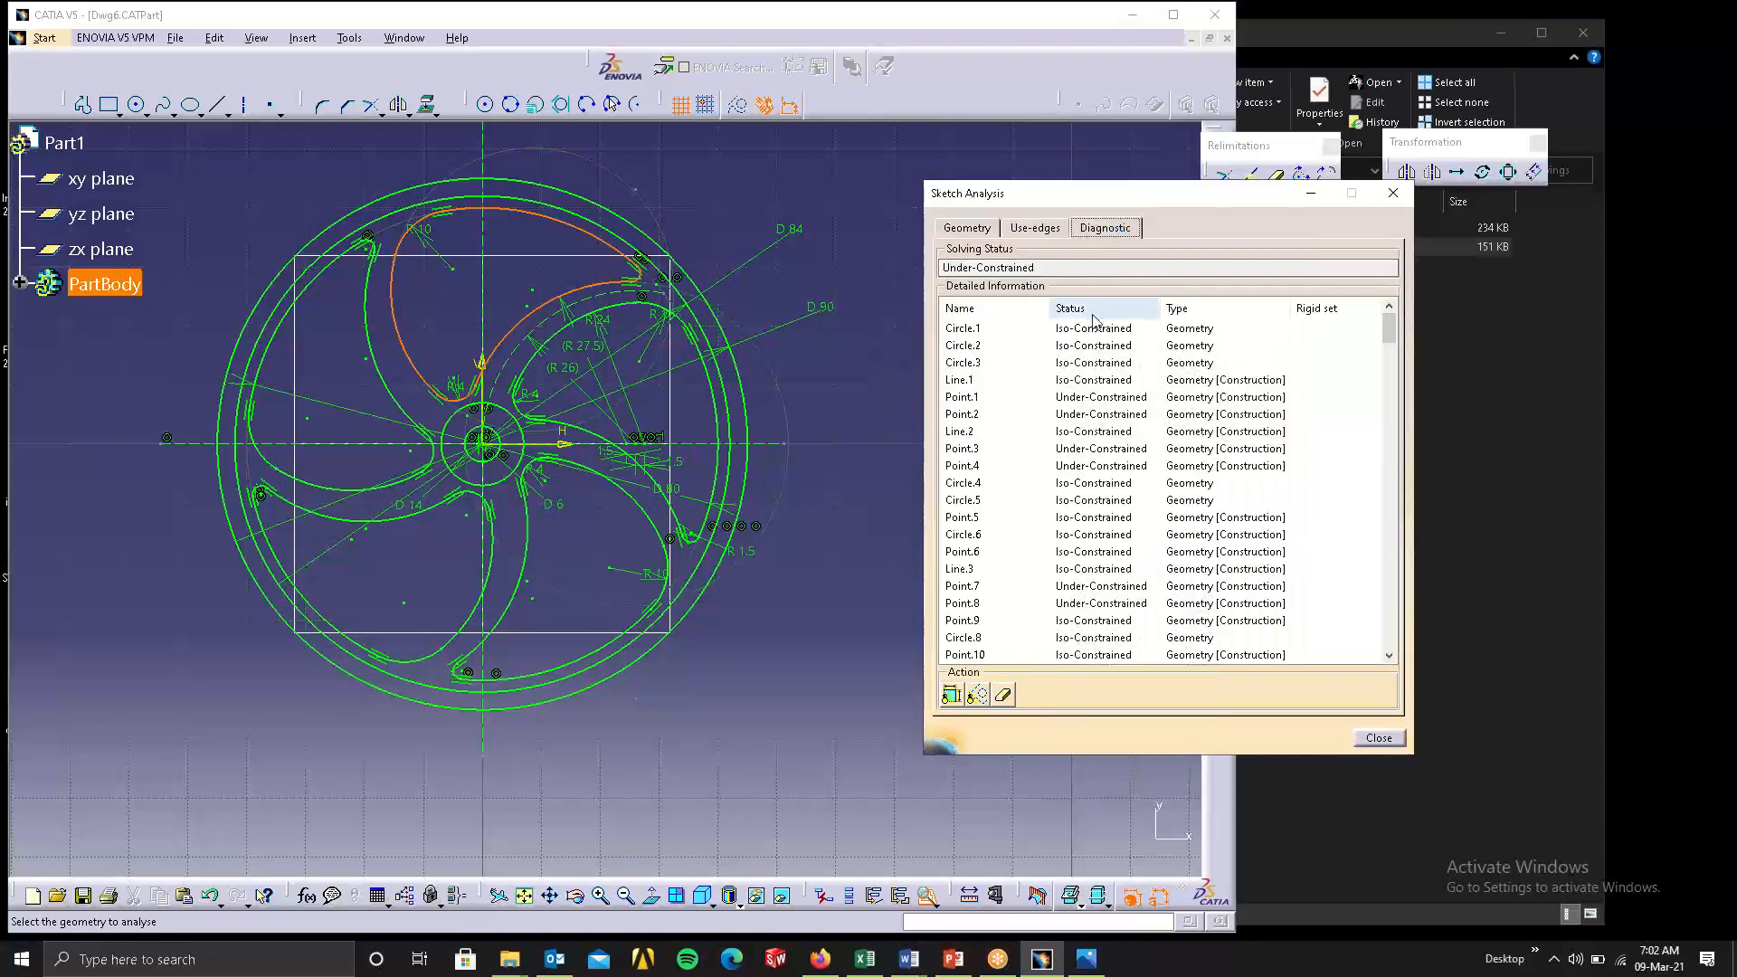
pyautogui.click(1110, 398)
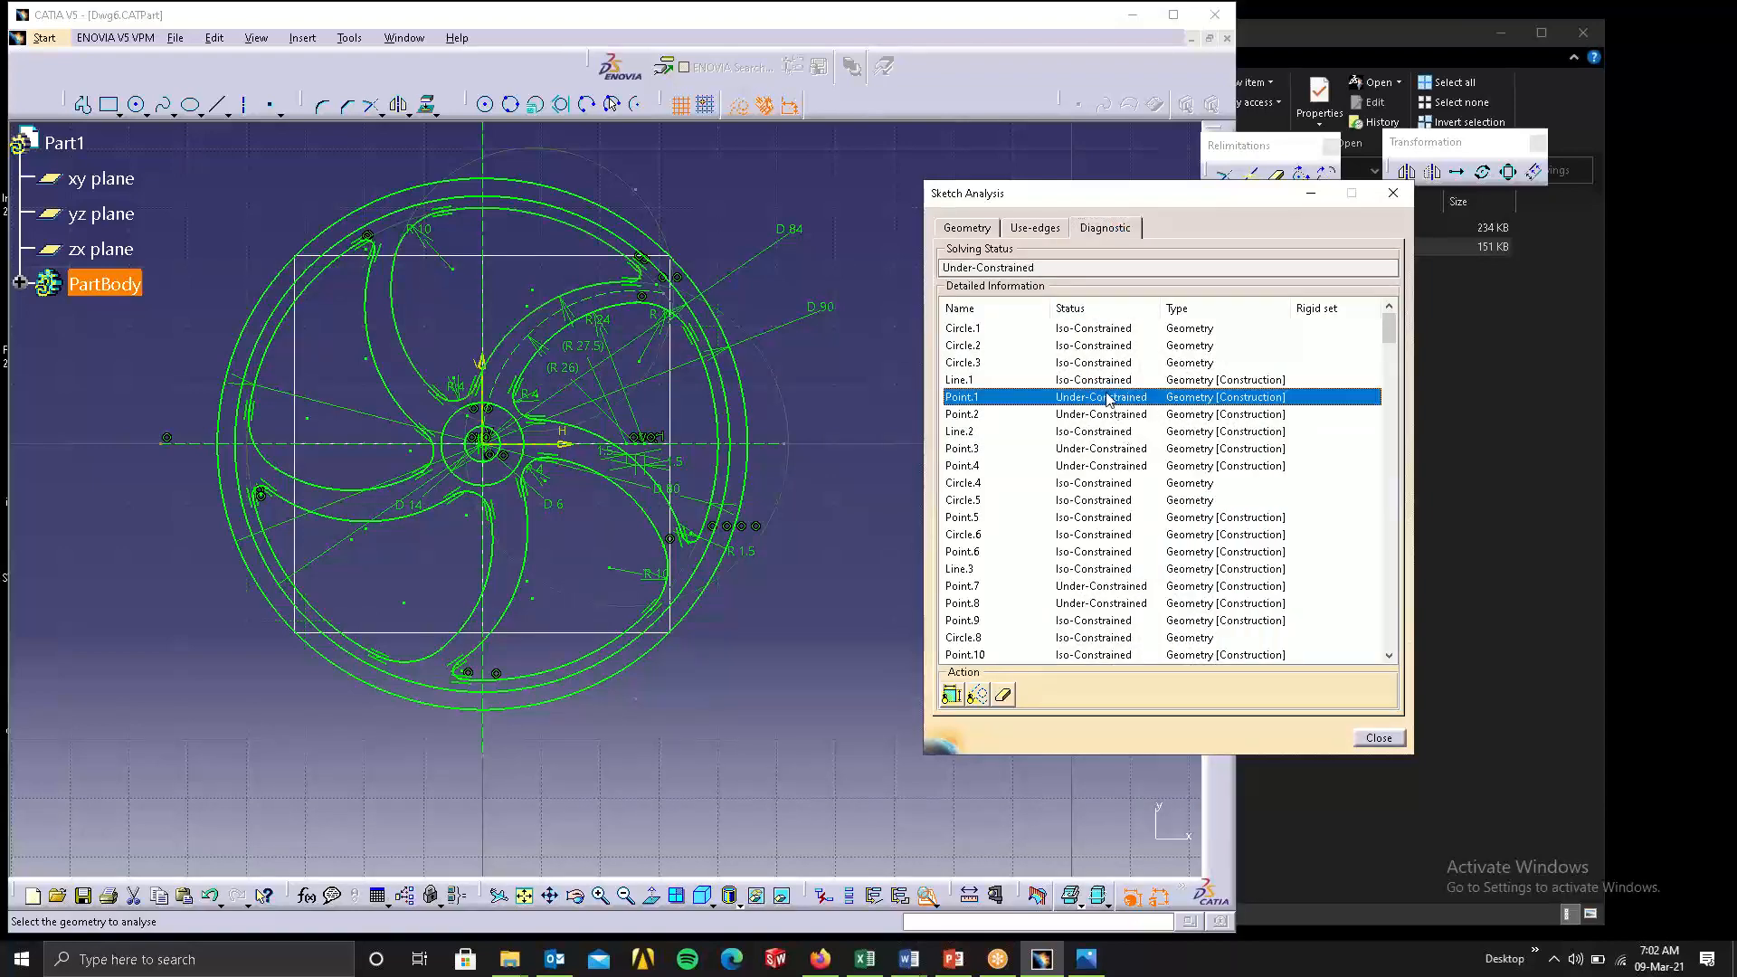
pyautogui.click(1103, 416)
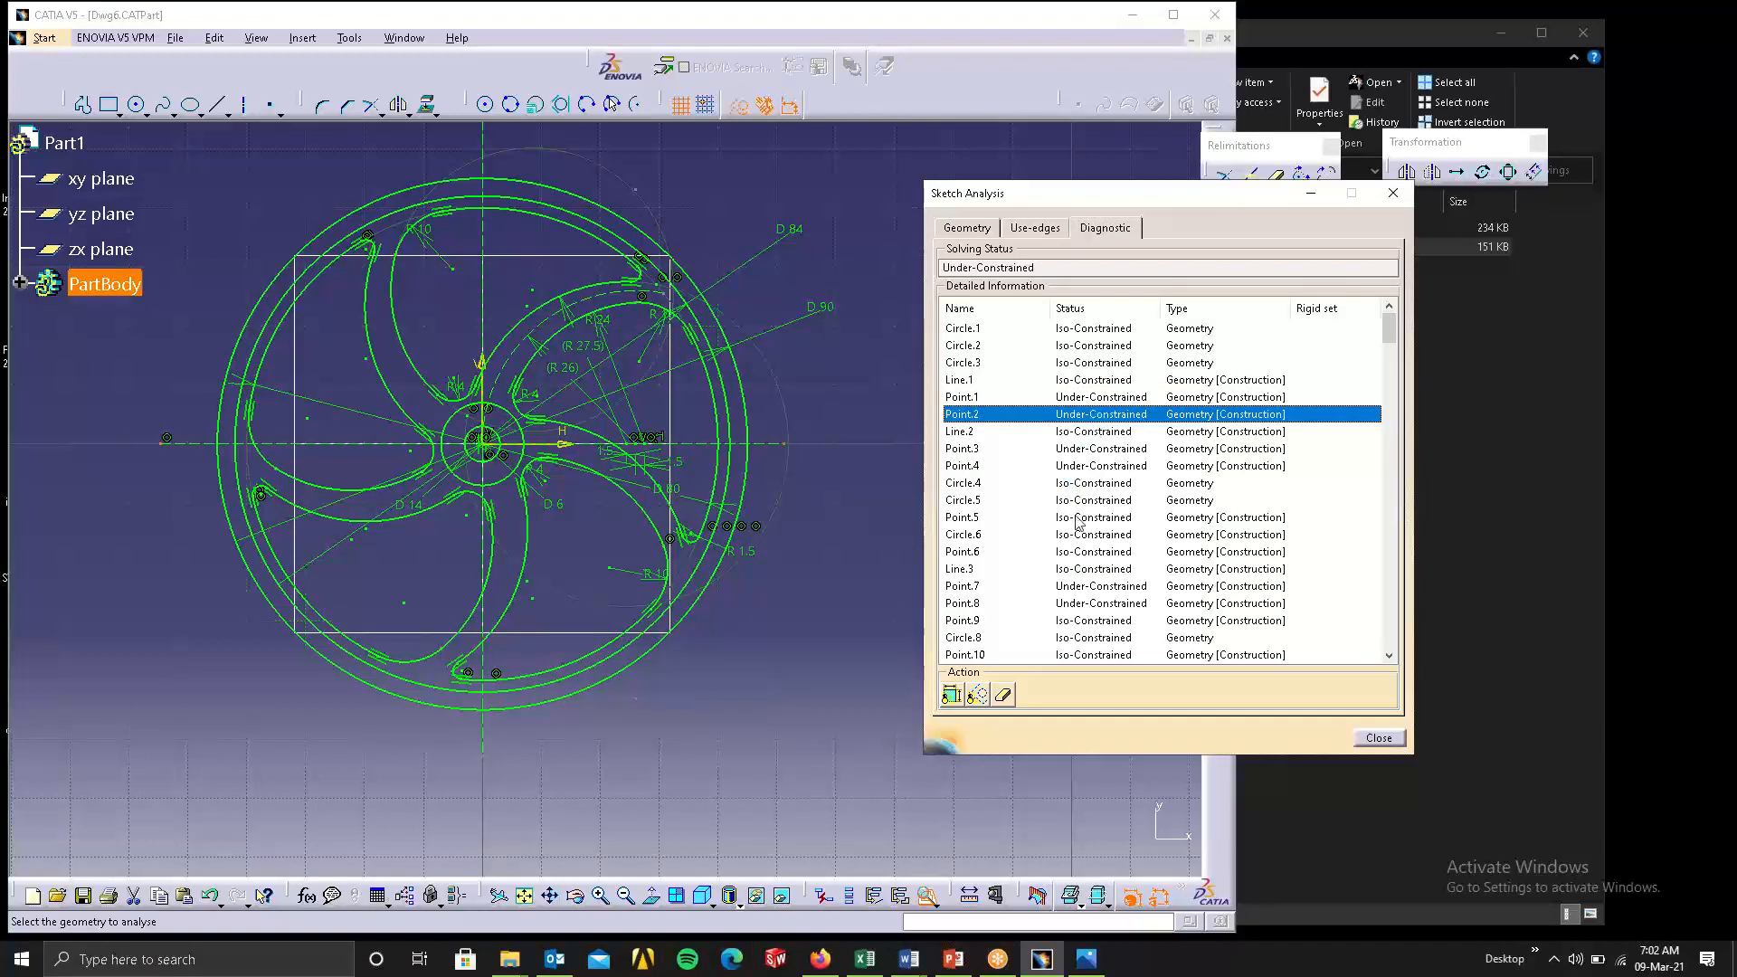
pyautogui.scroll(-5, 1127, 597)
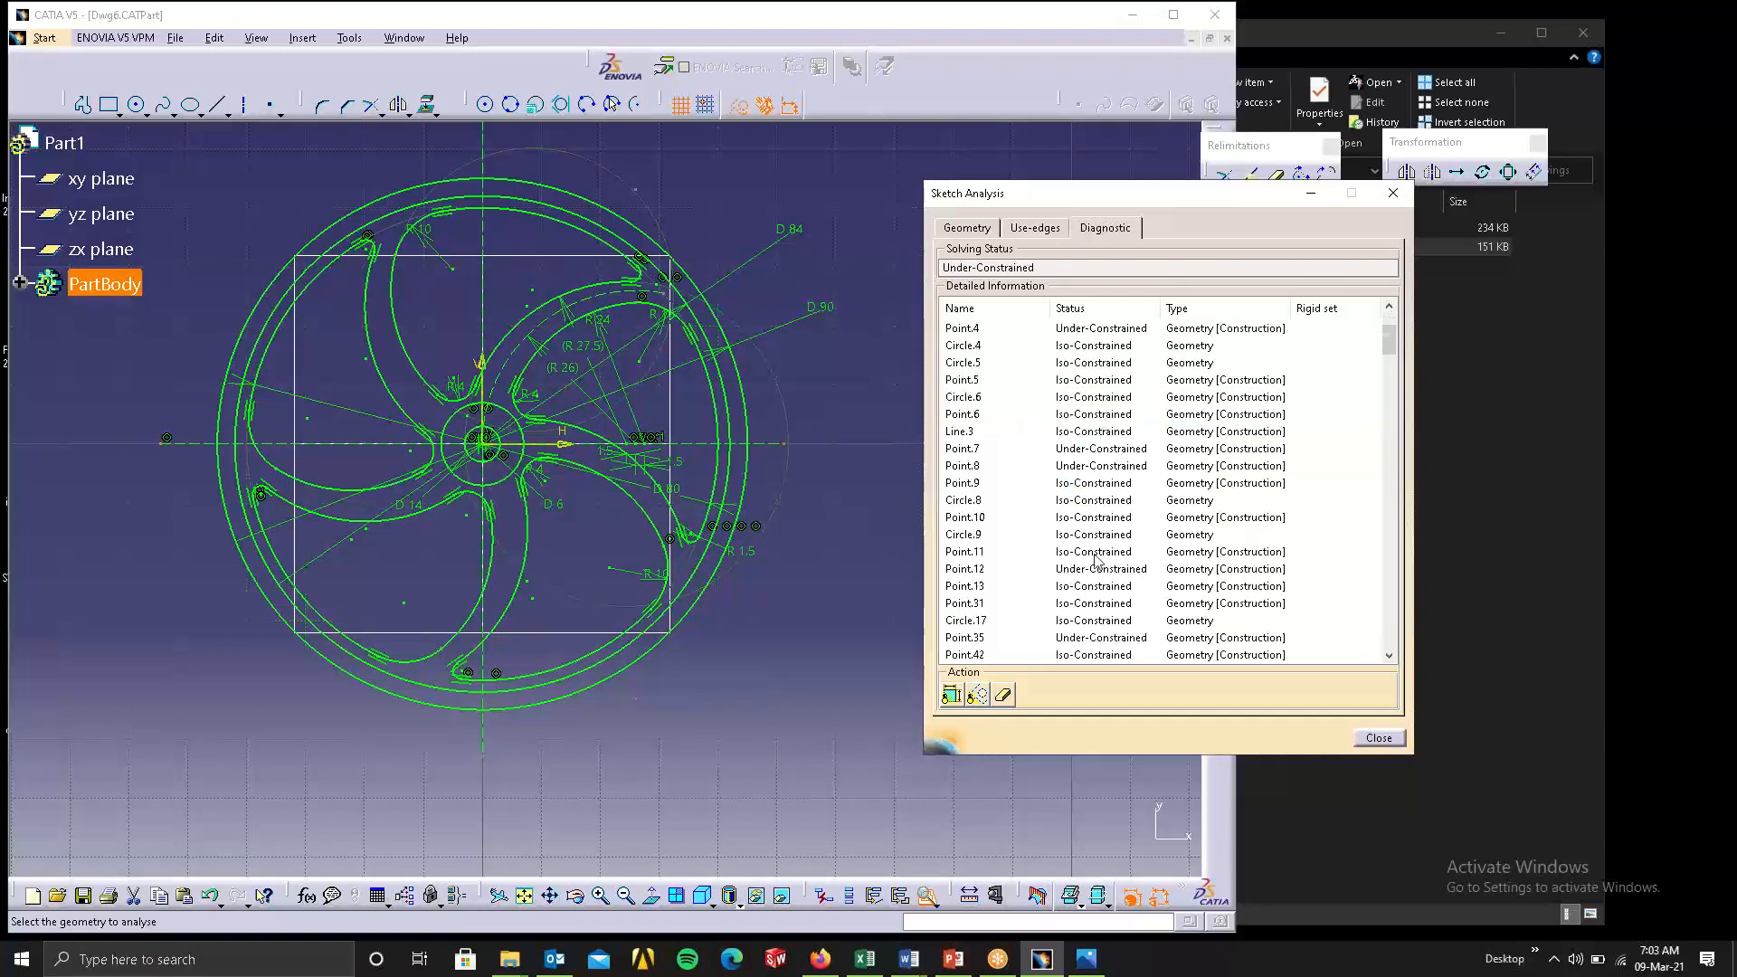
pyautogui.click(1119, 634)
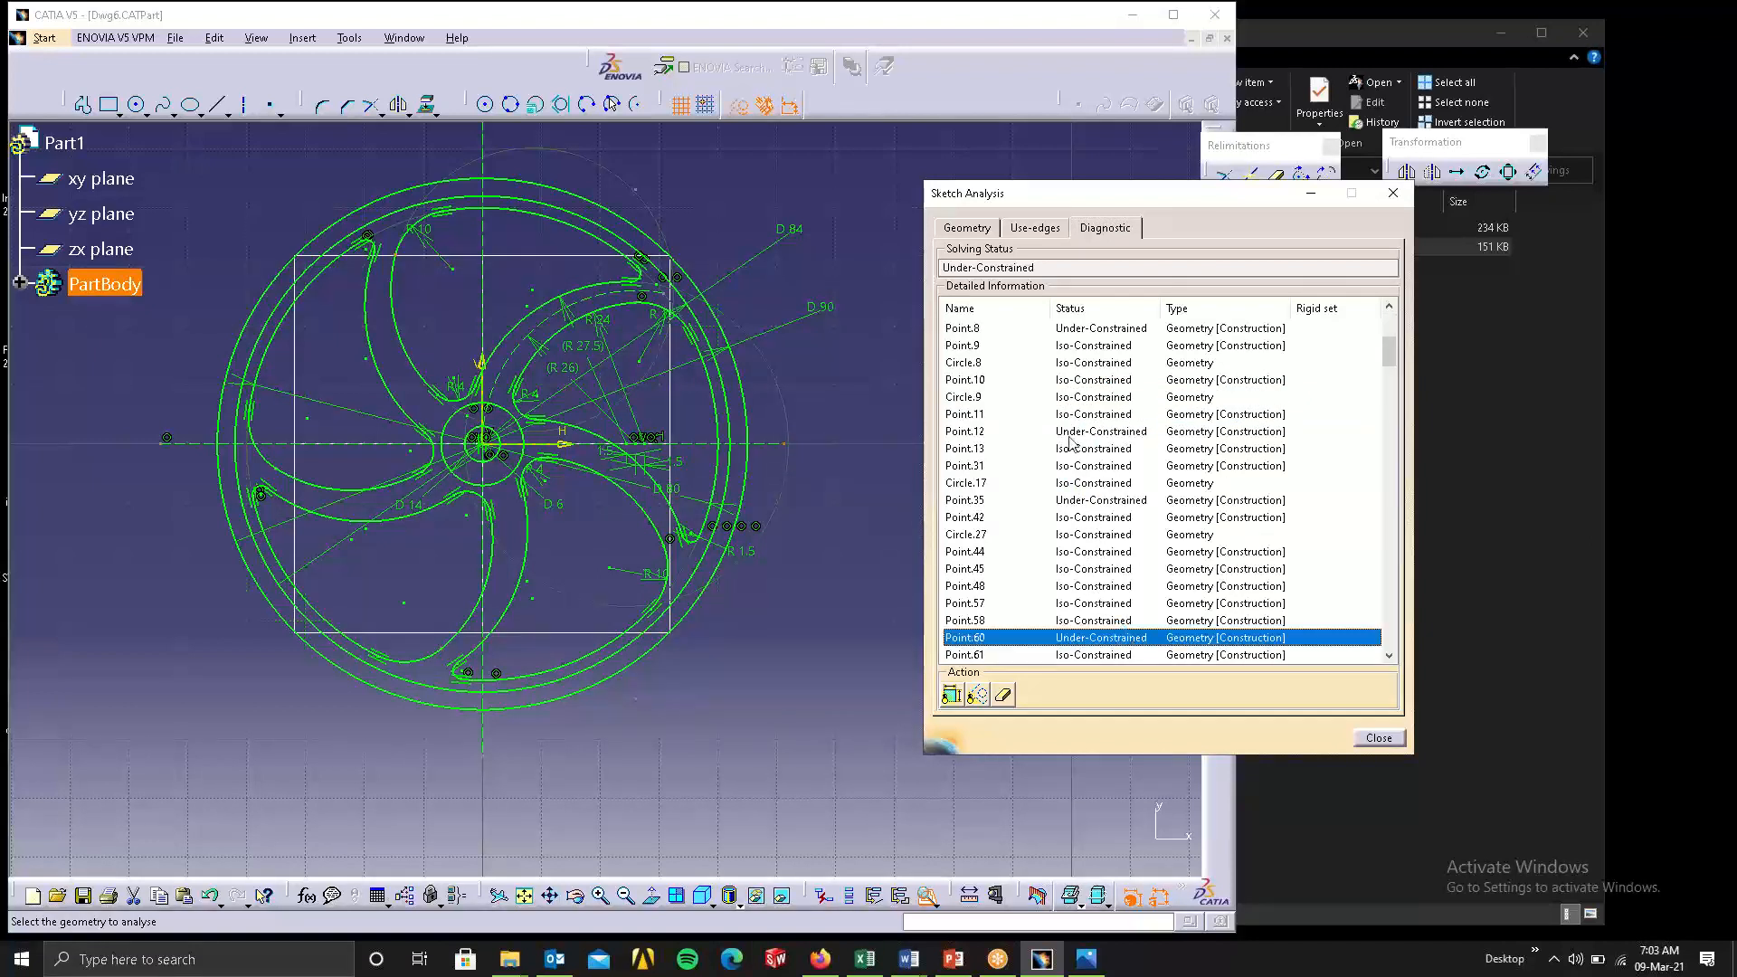
pyautogui.click(1111, 448)
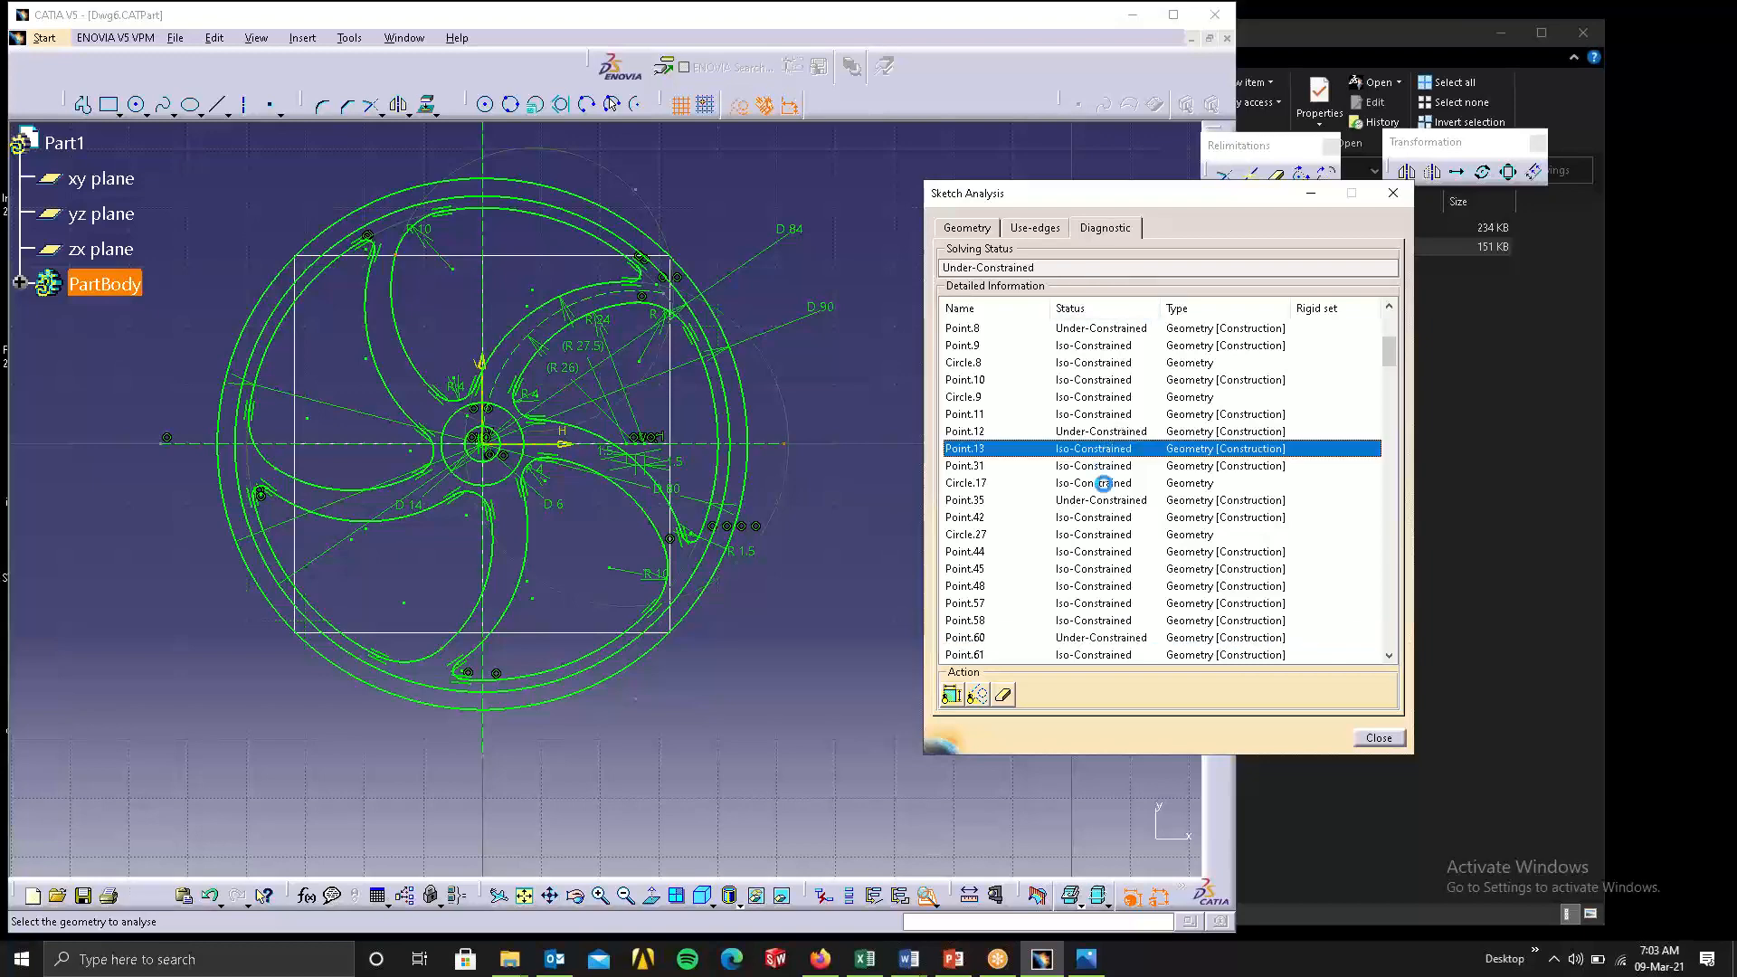
# Inspect the wheel sketch with its constraints and construction geometry hidden, and close the sketch analysis.
pyautogui.click(979, 696)
pyautogui.click(979, 697)
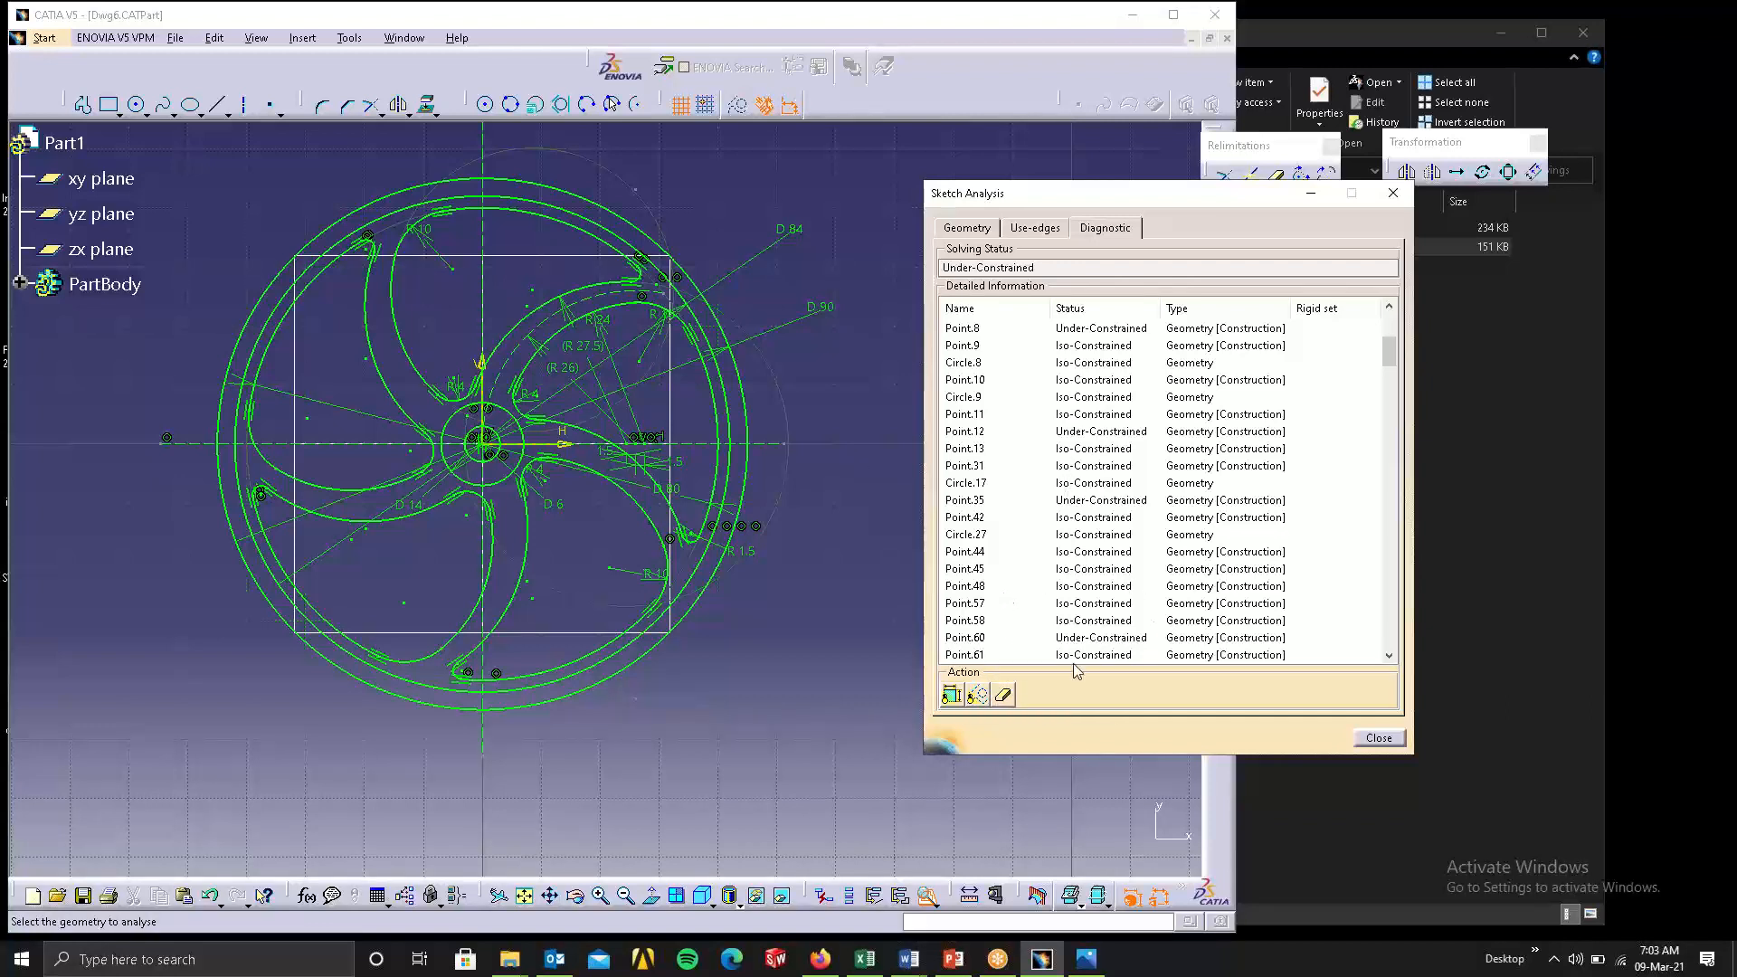
pyautogui.click(952, 695)
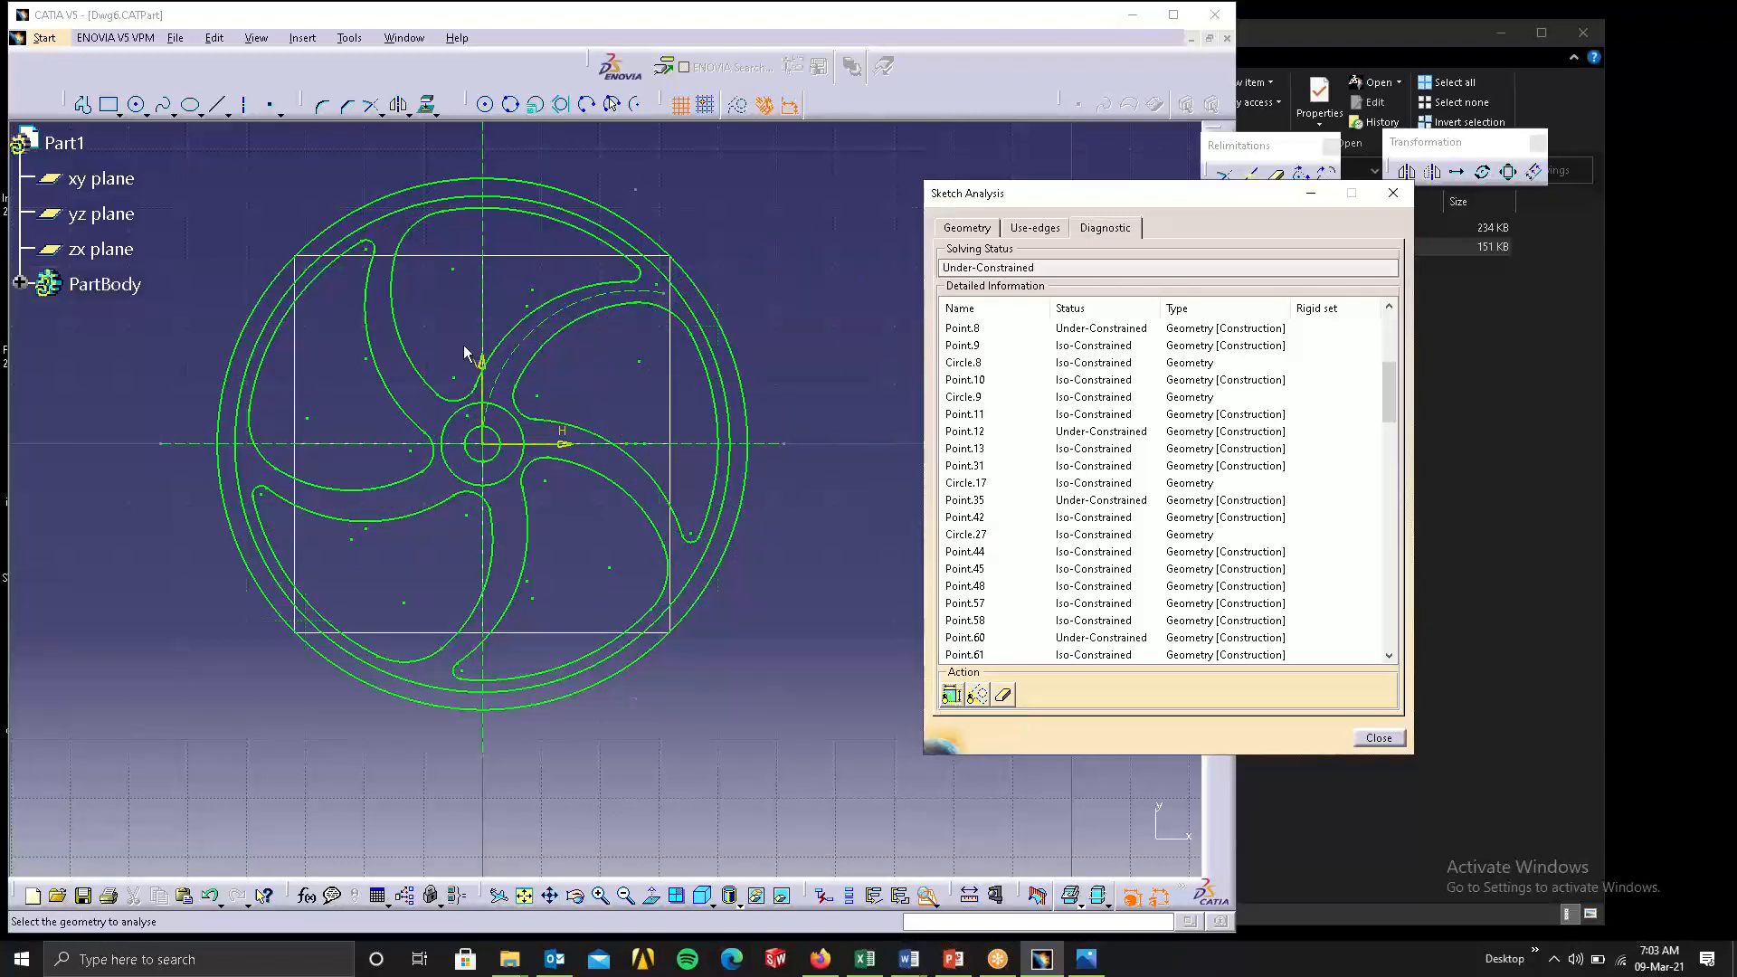
pyautogui.click(525, 346)
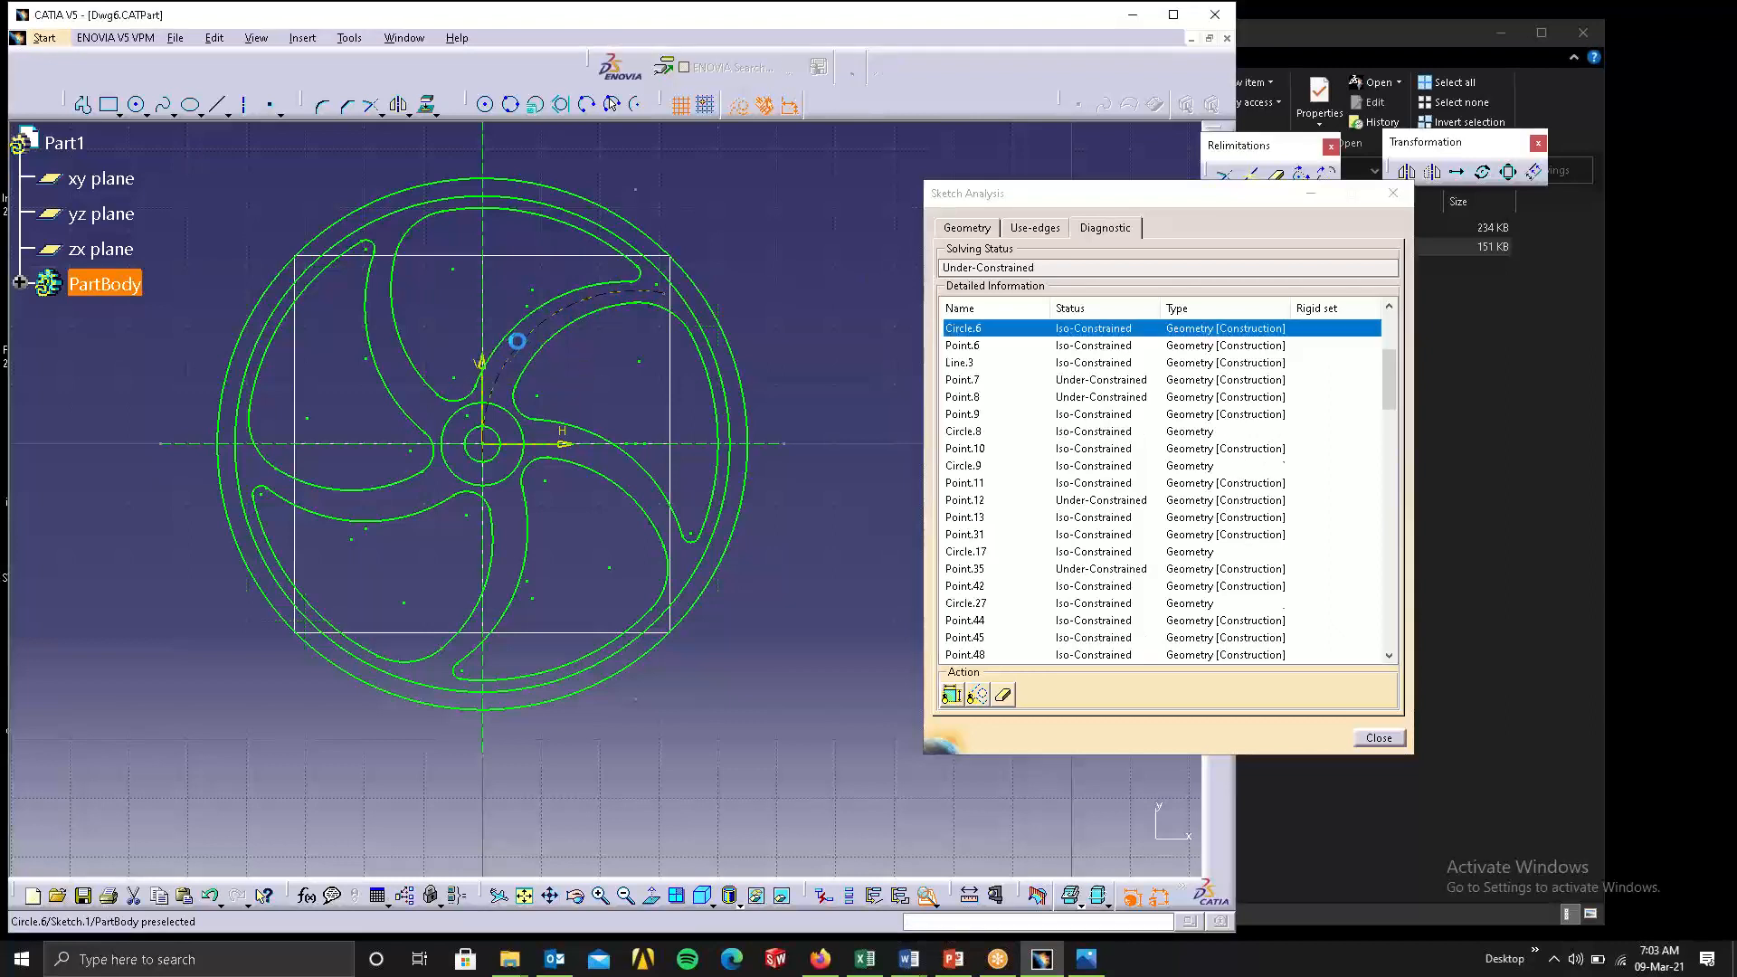
pyautogui.click(978, 697)
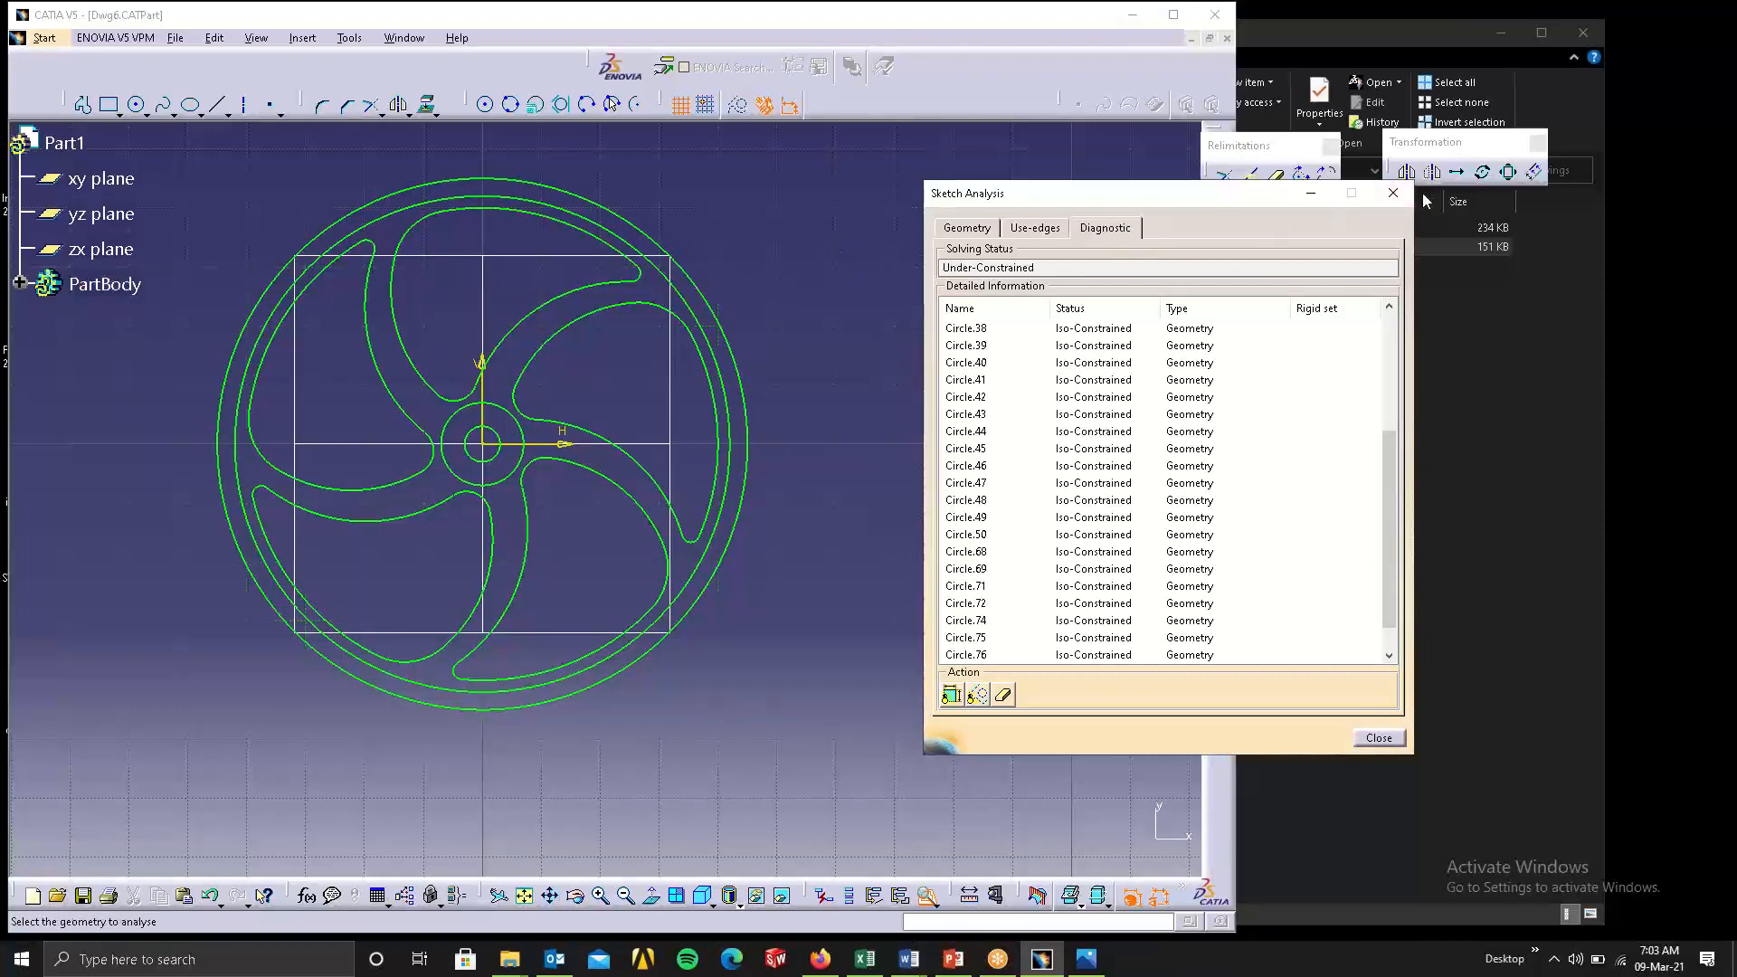
pyautogui.click(1393, 192)
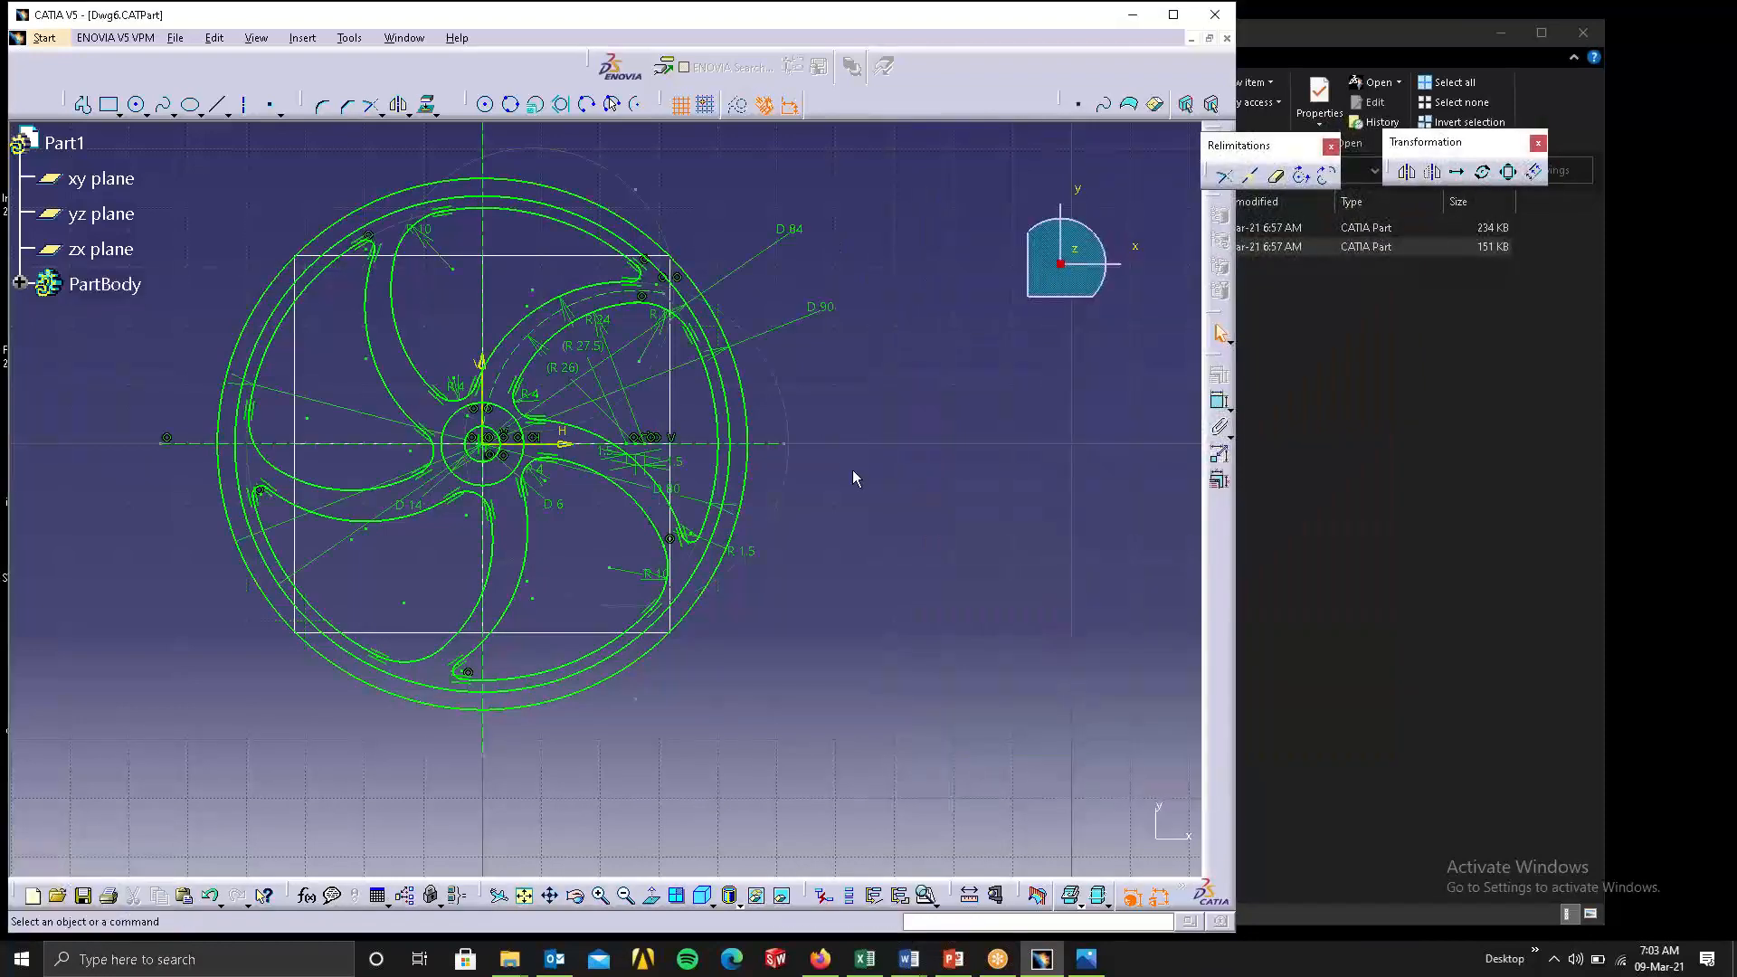
# Switch to Gmail in Firefox and save all attachments of the "CATIA models" email as catiamodels.zip.
pyautogui.click(1299, 642)
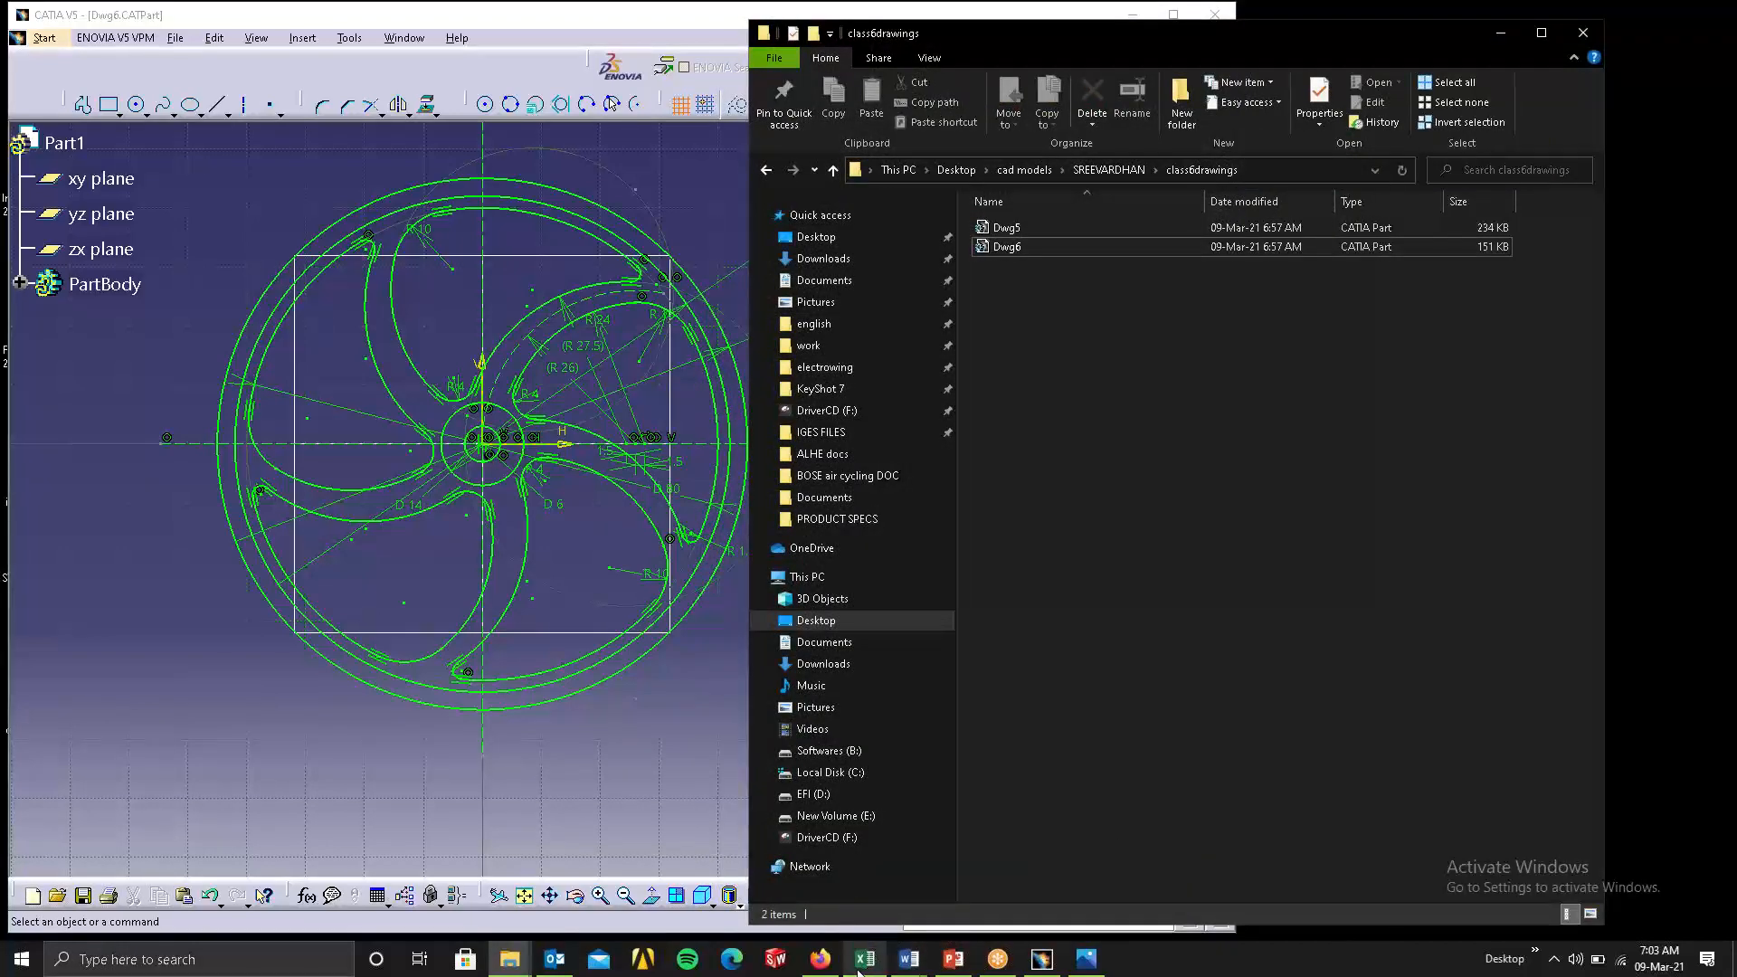
pyautogui.click(860, 920)
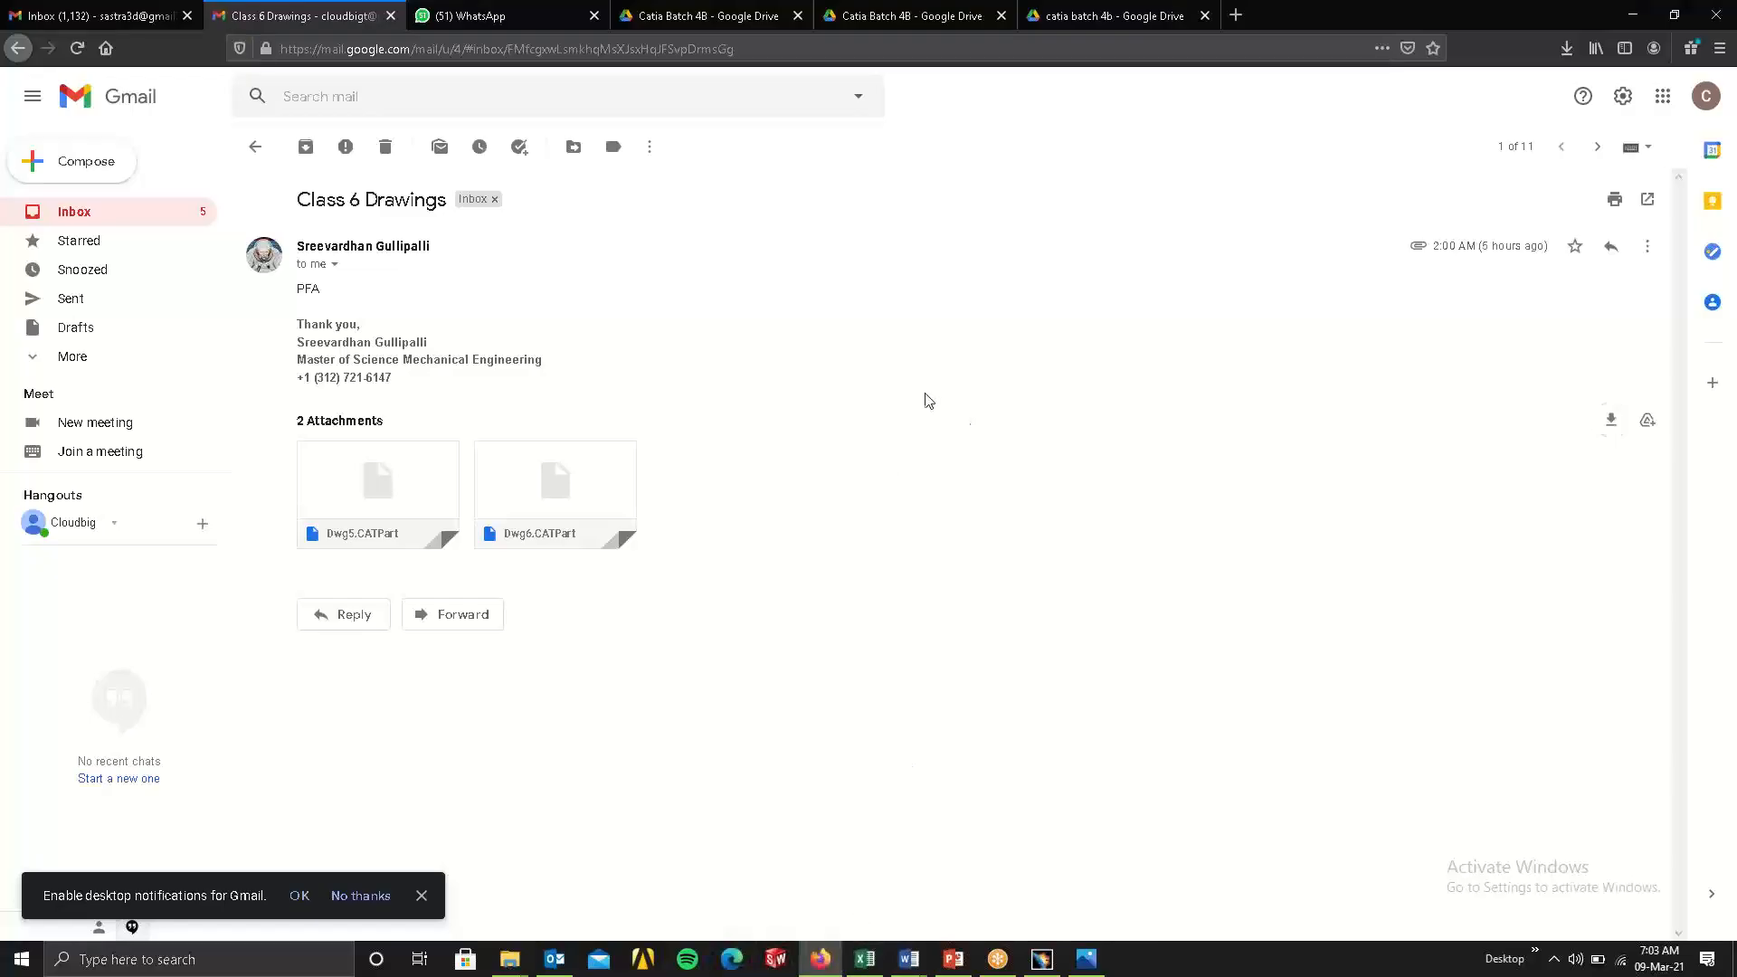
pyautogui.click(18, 48)
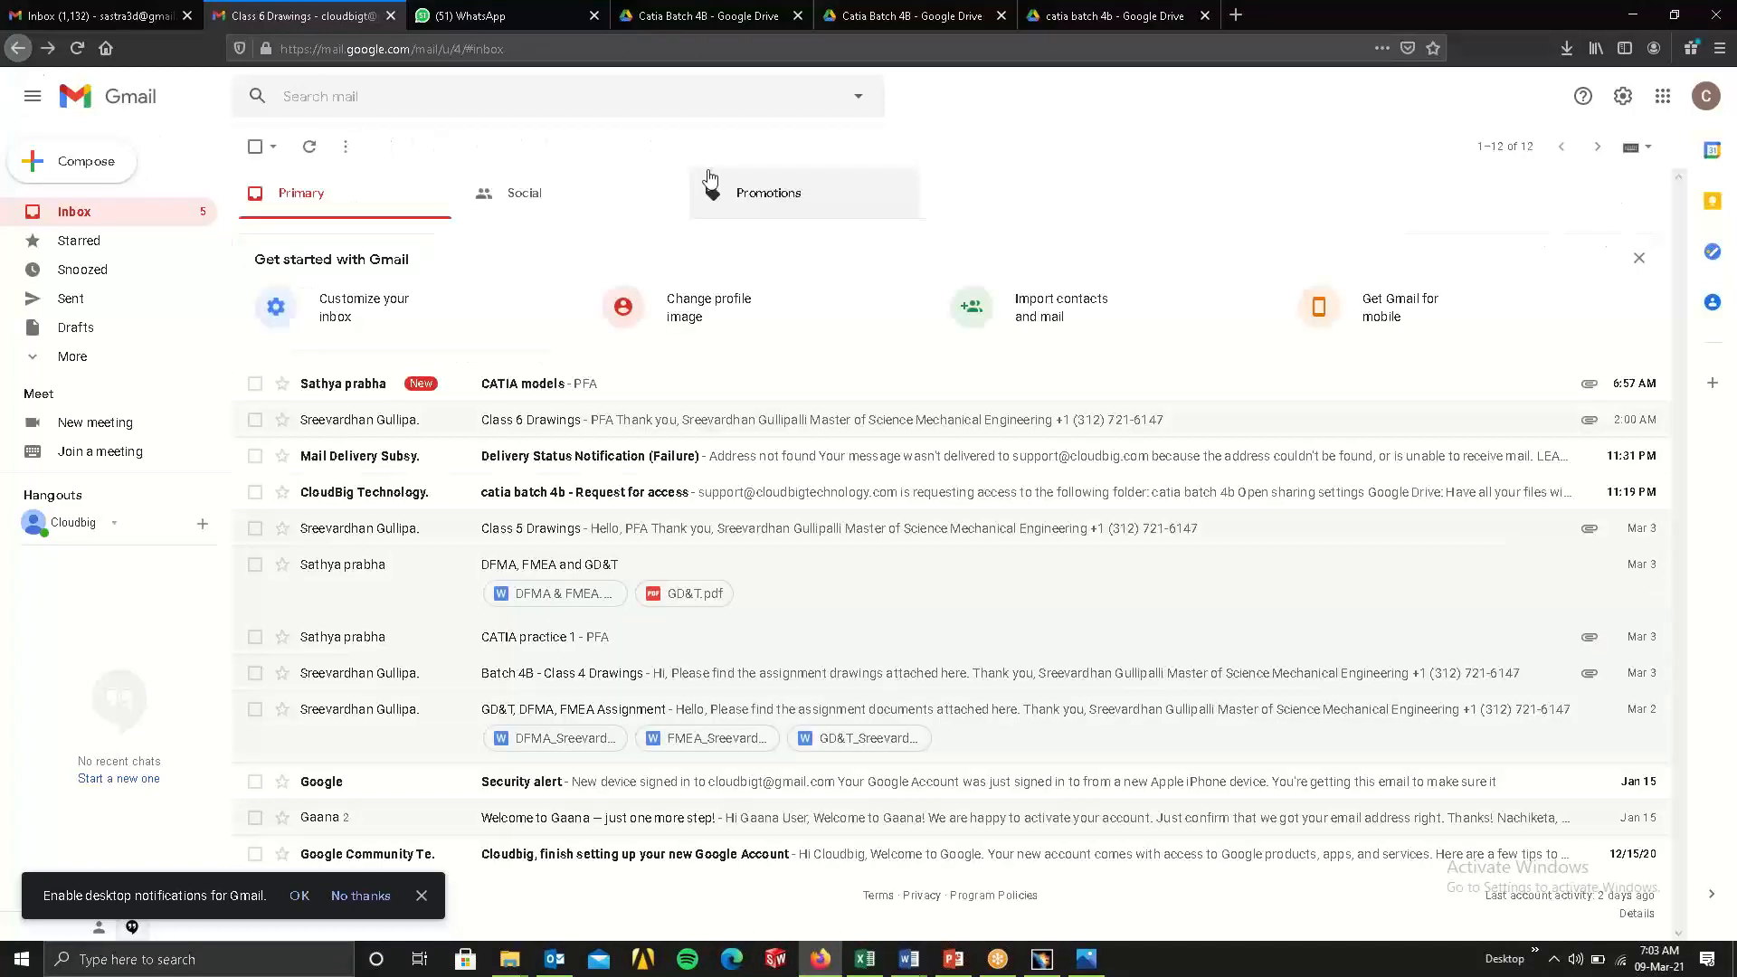
pyautogui.click(502, 387)
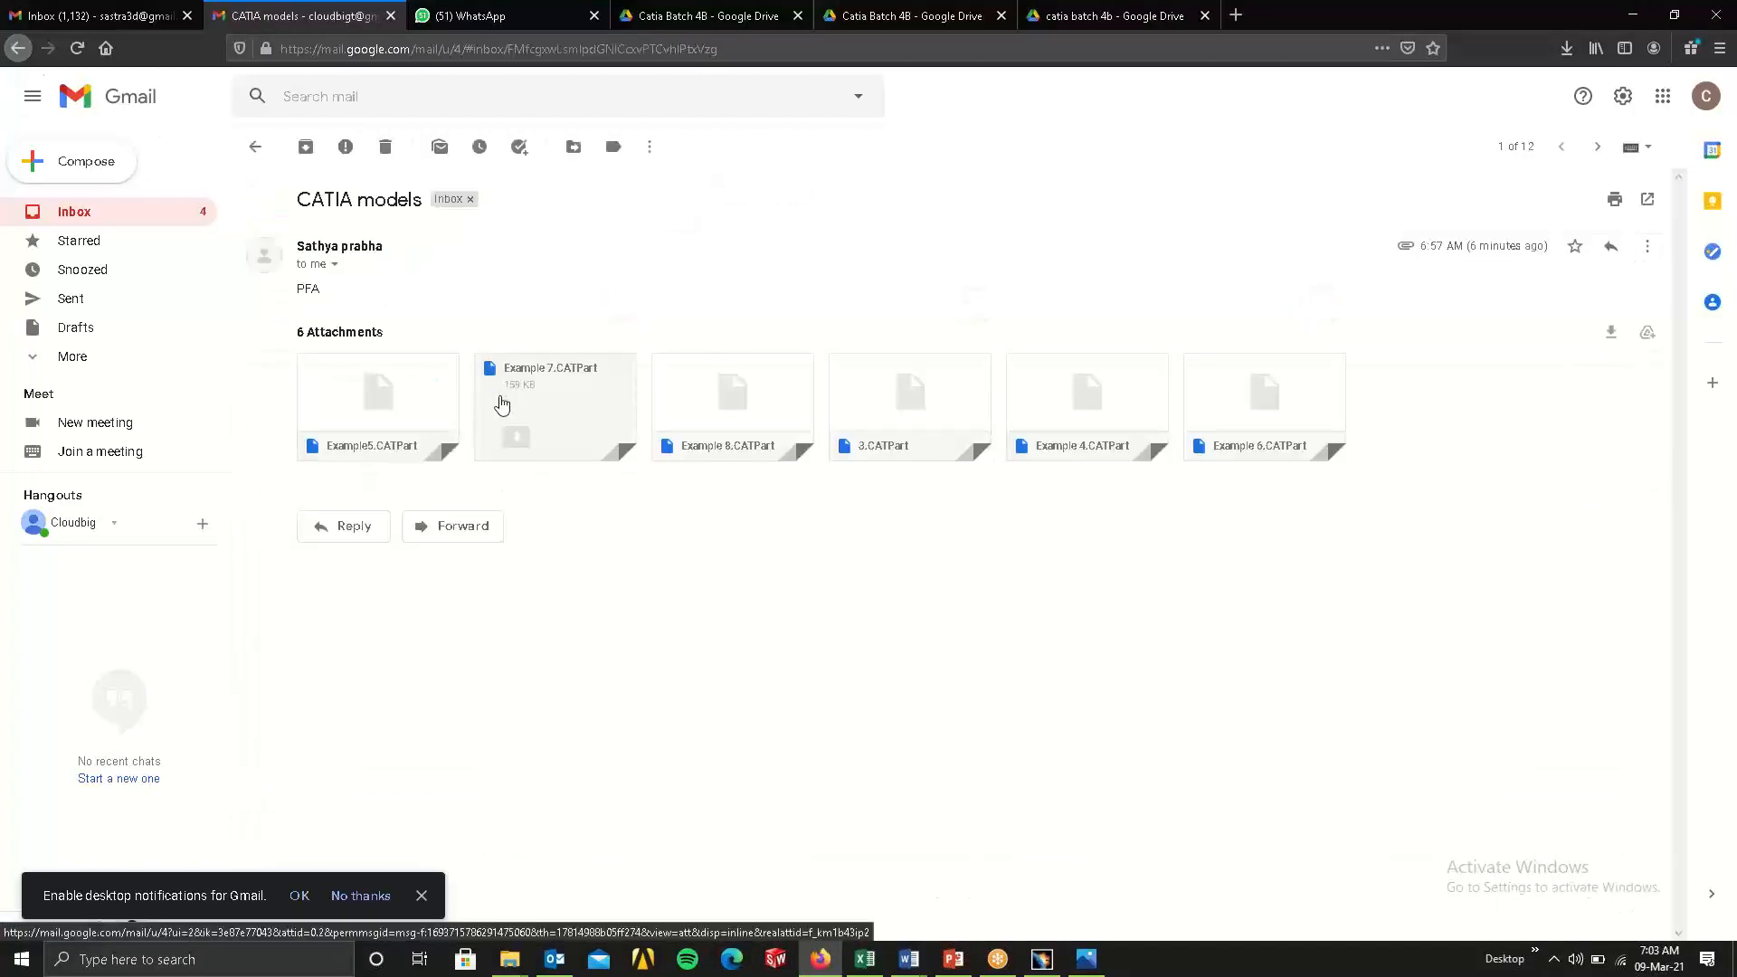
pyautogui.click(1614, 334)
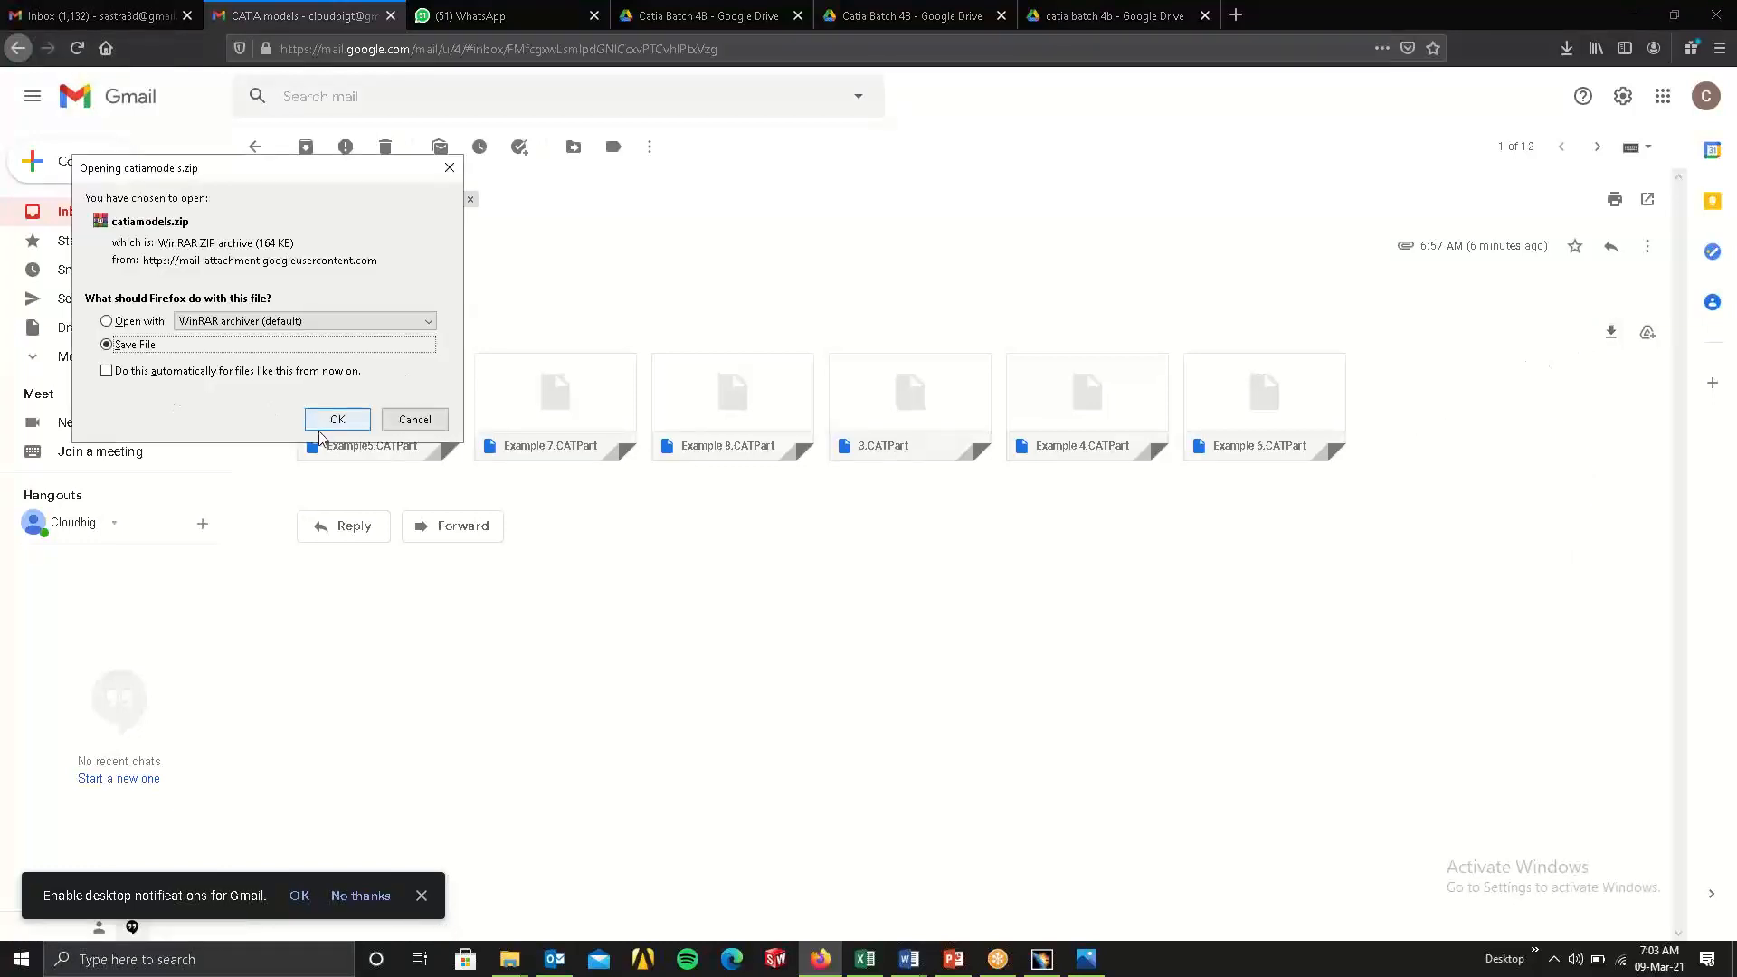
pyautogui.click(322, 421)
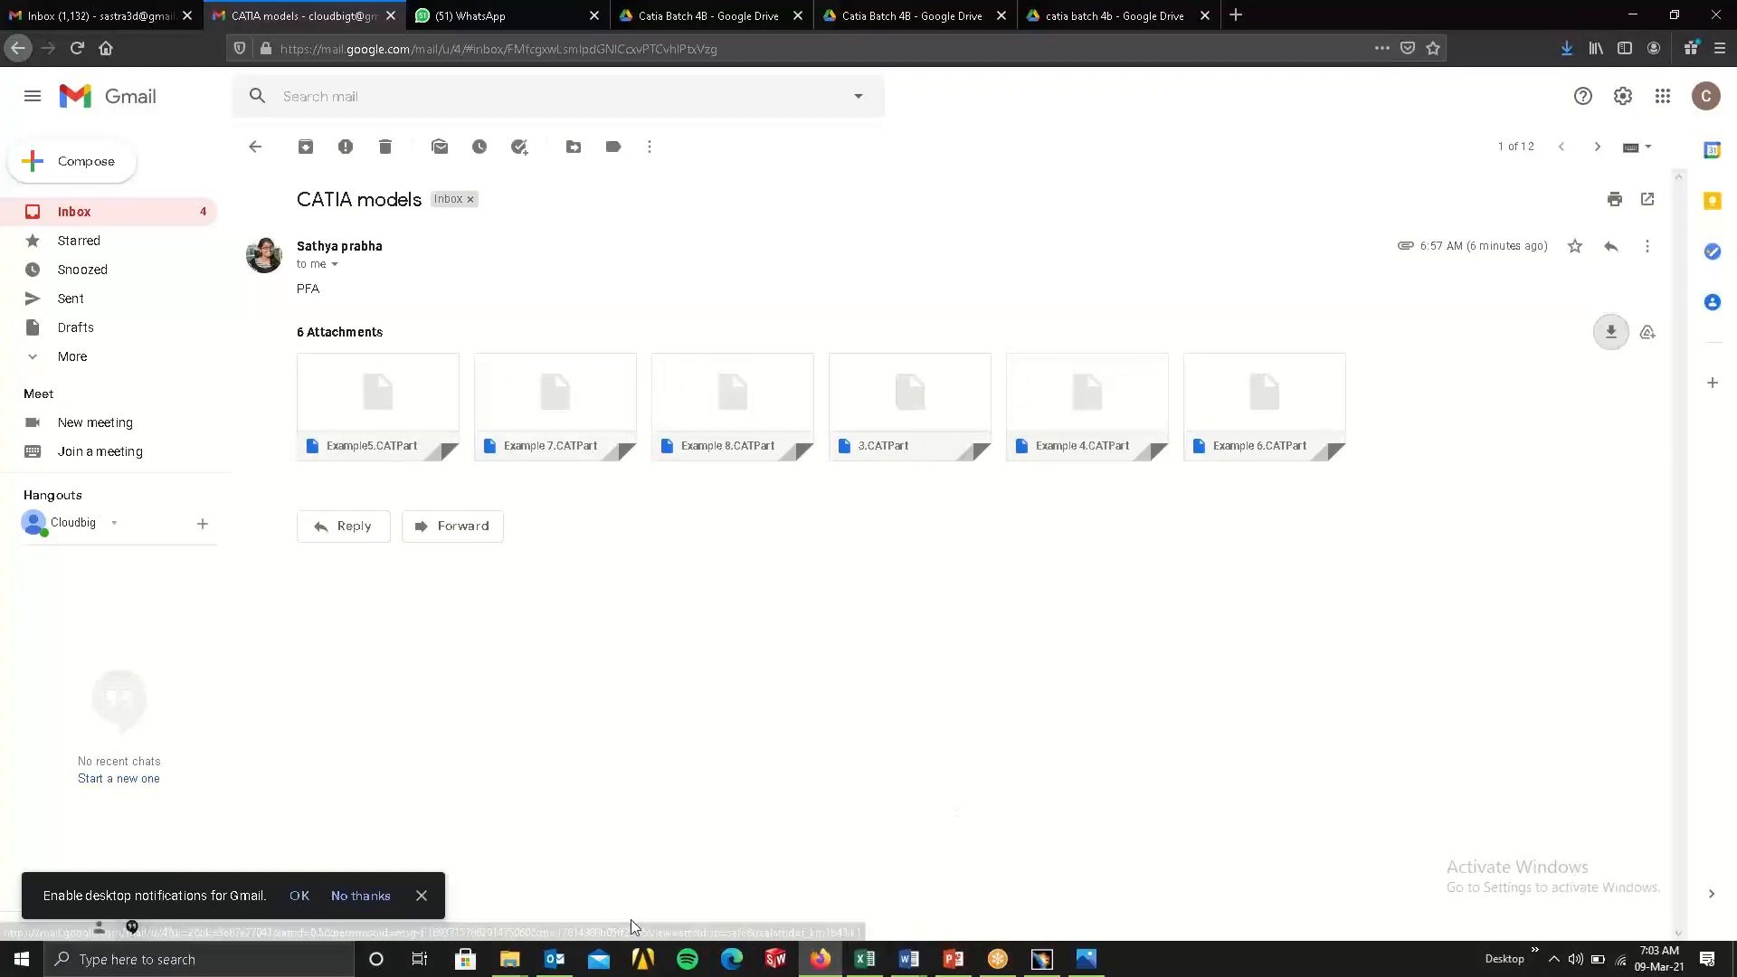
# Show the downloaded catiamodels archive in its containing folder and cut it.
pyautogui.click(1567, 48)
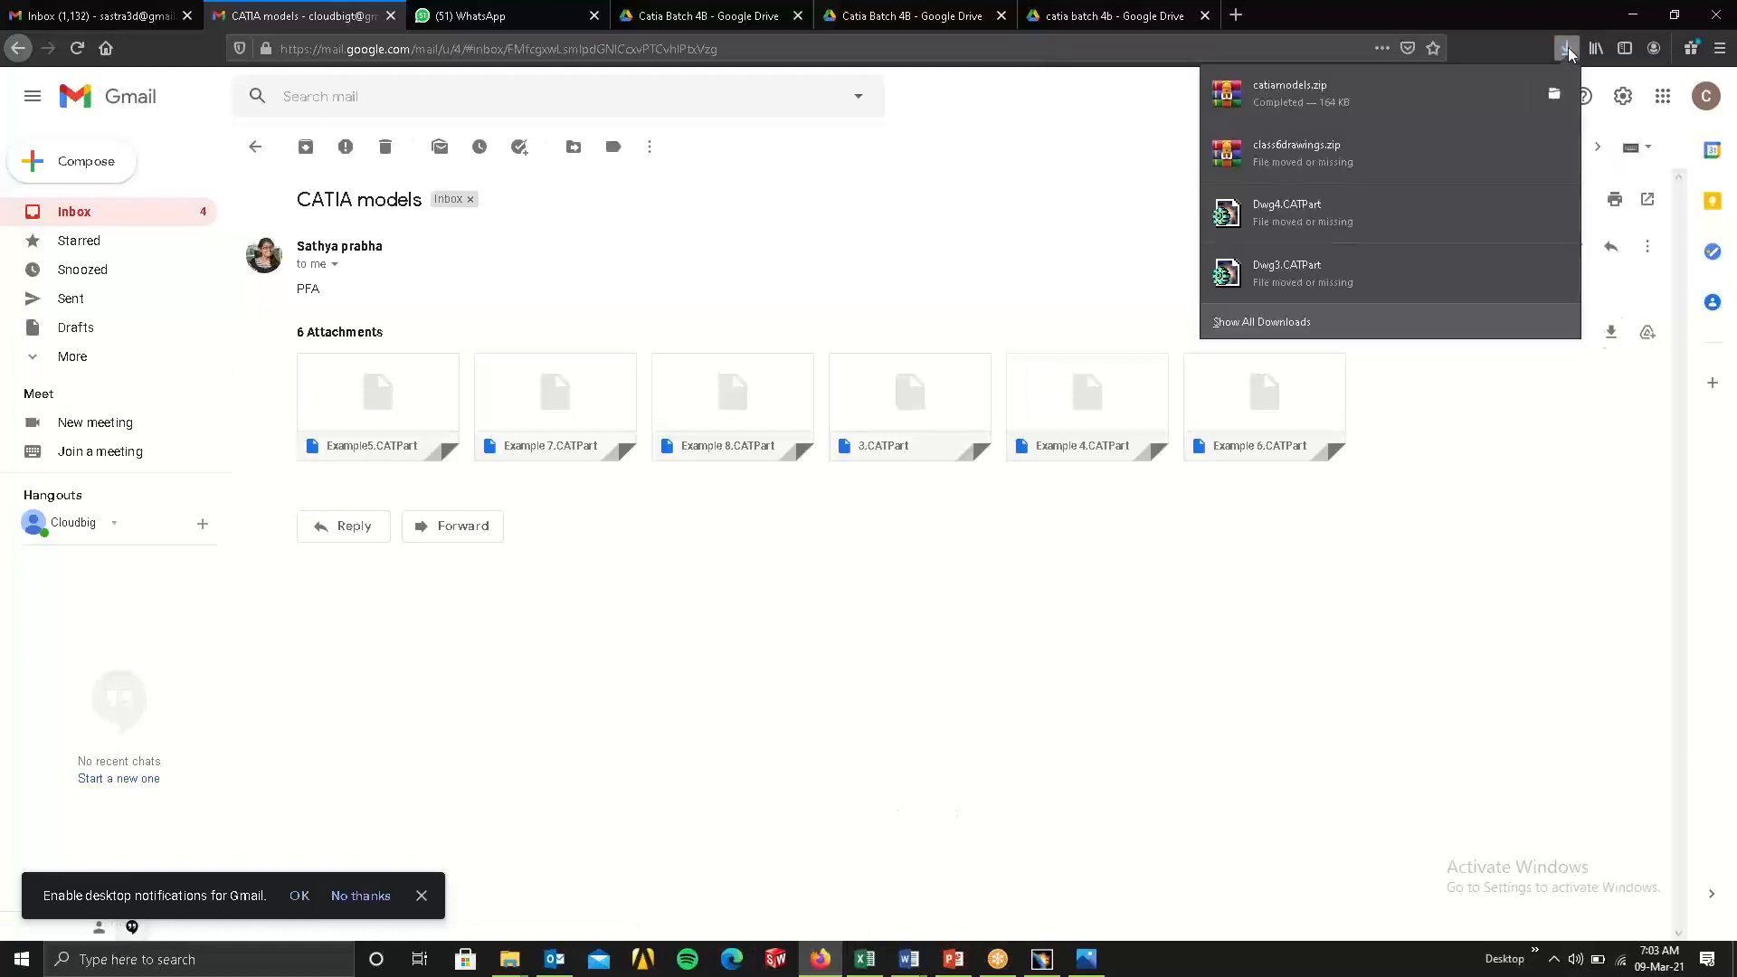
pyautogui.click(1552, 95)
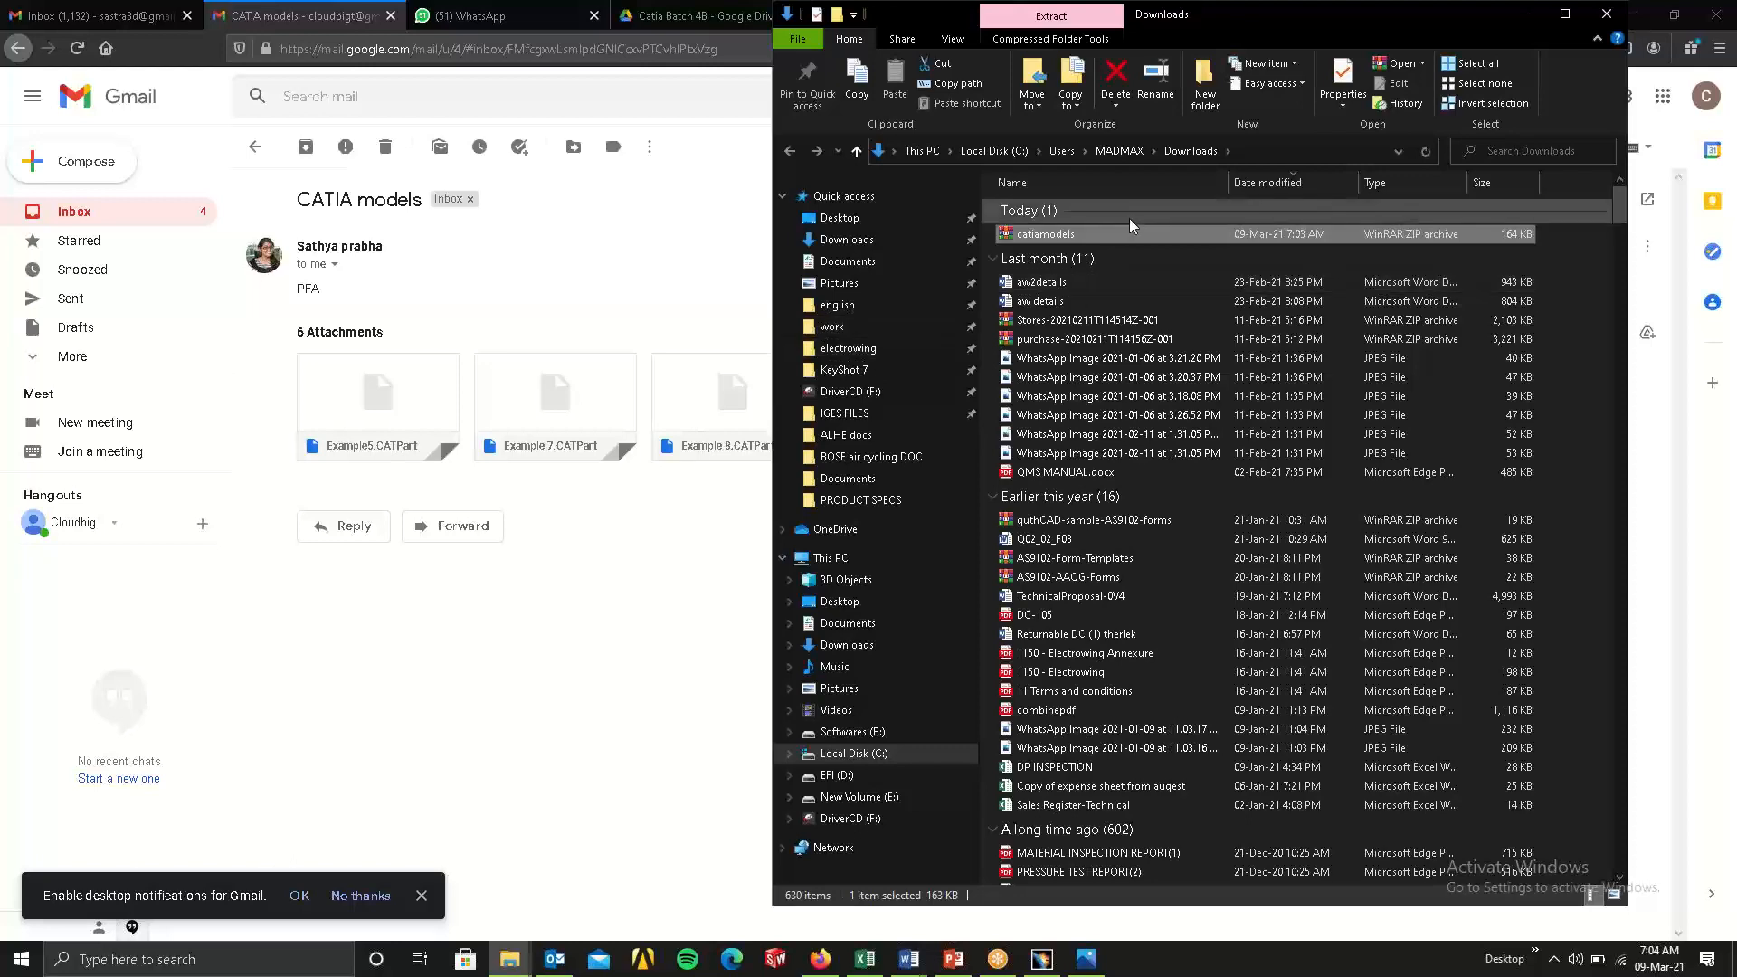
pyautogui.rightClick(1052, 233)
pyautogui.click(1127, 525)
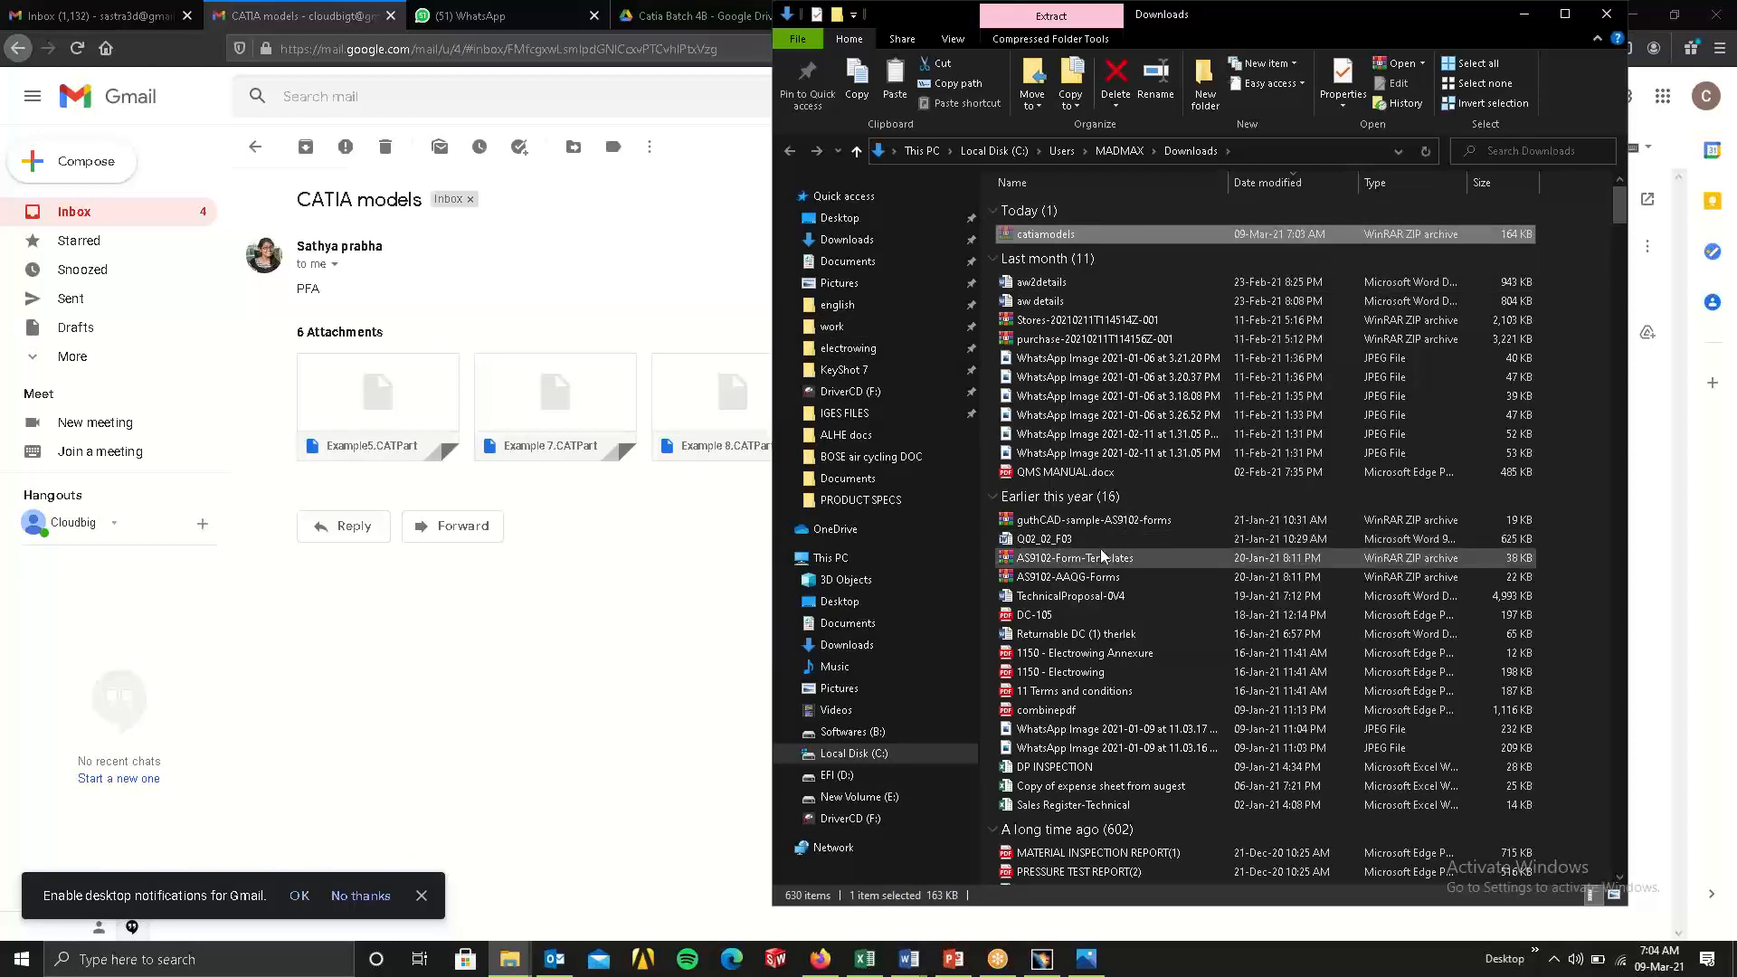
# Paste the catiamodels archive into the email sender's student folder under cad models.
pyautogui.click(509, 959)
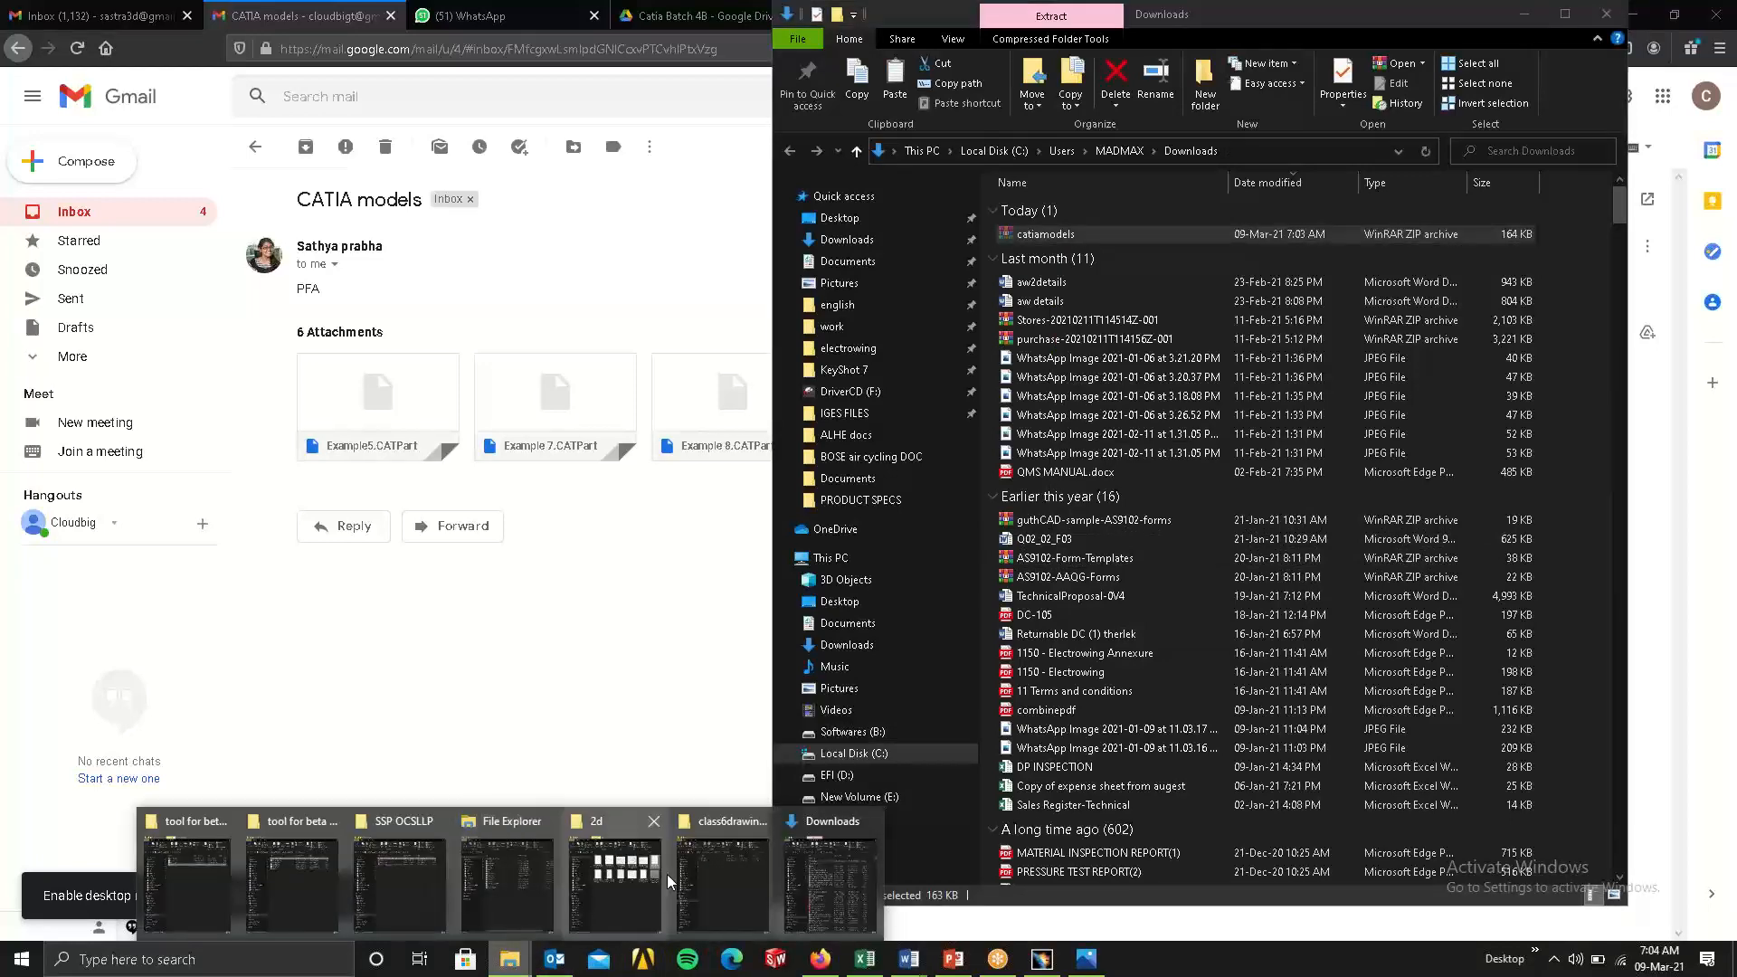
pyautogui.click(696, 870)
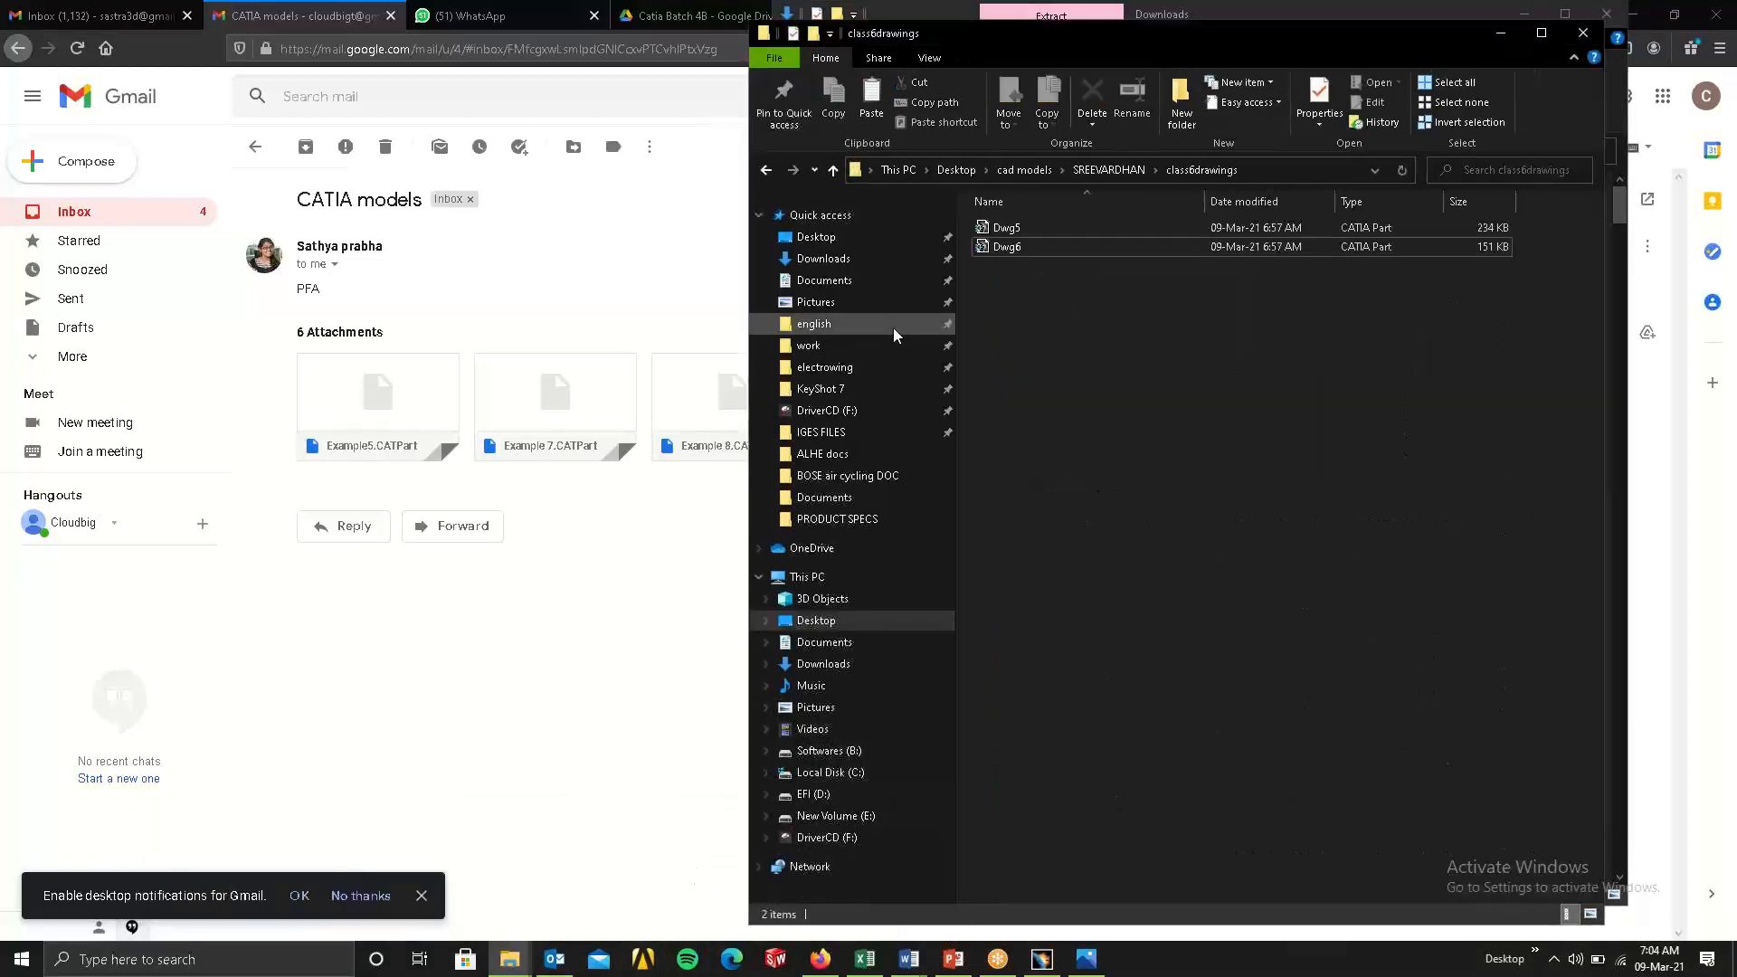
pyautogui.click(768, 171)
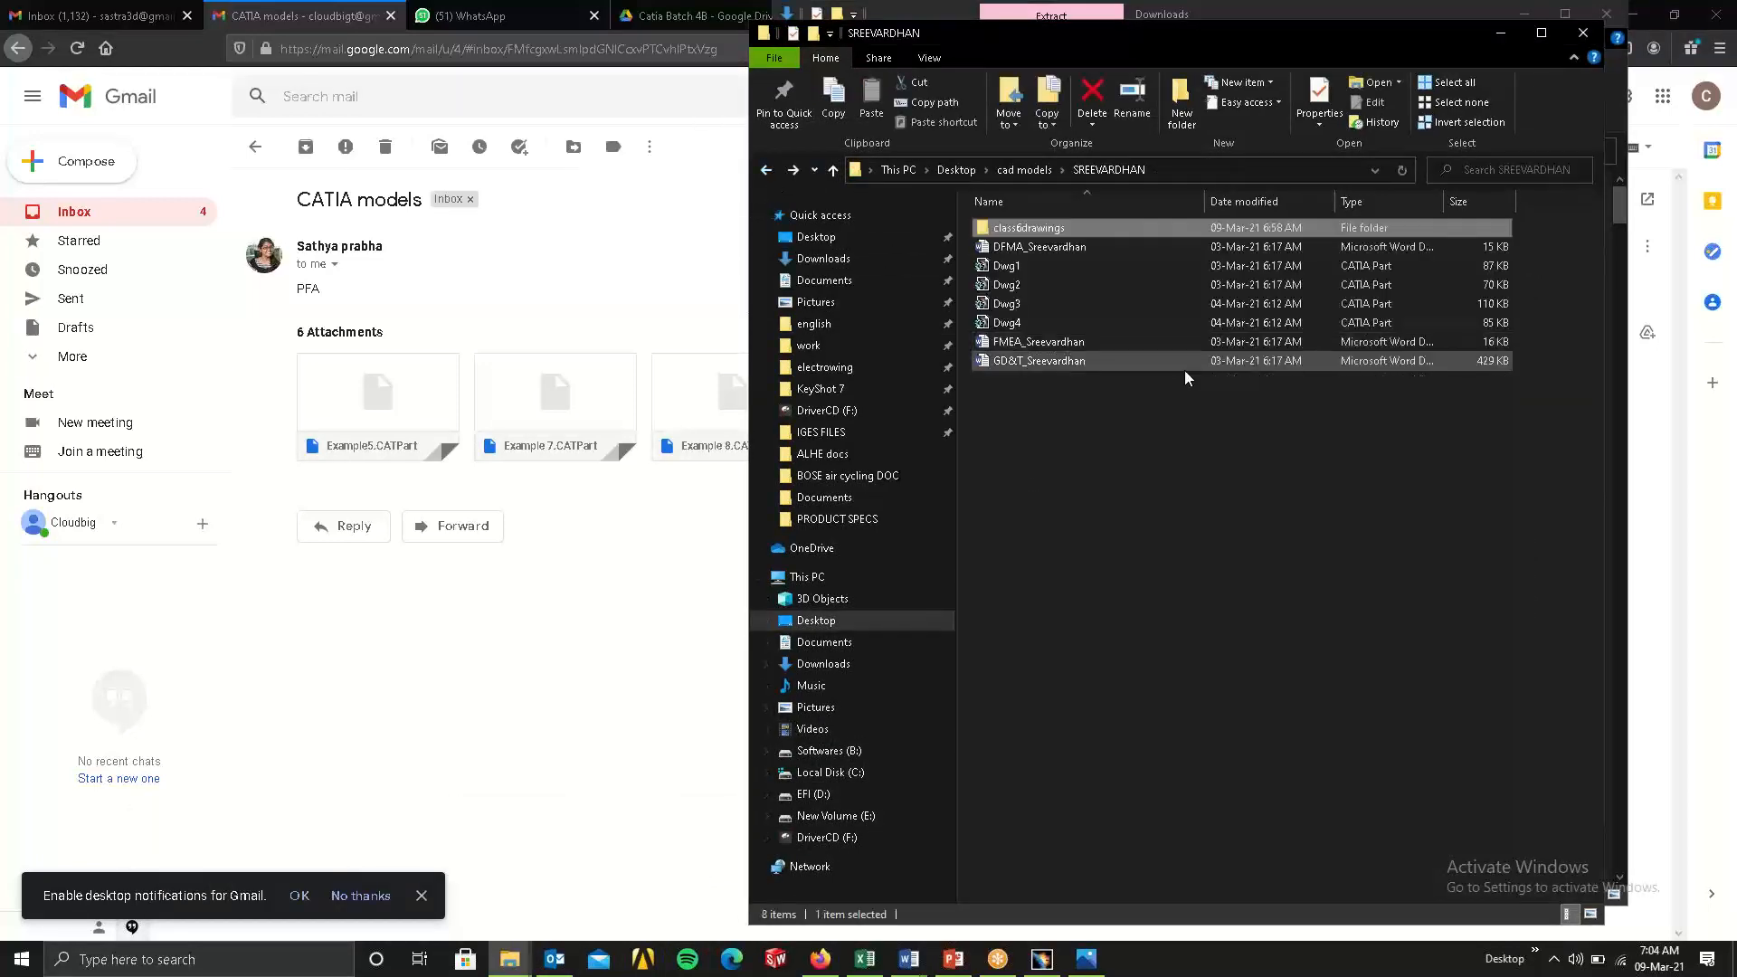
pyautogui.rightClick(1133, 432)
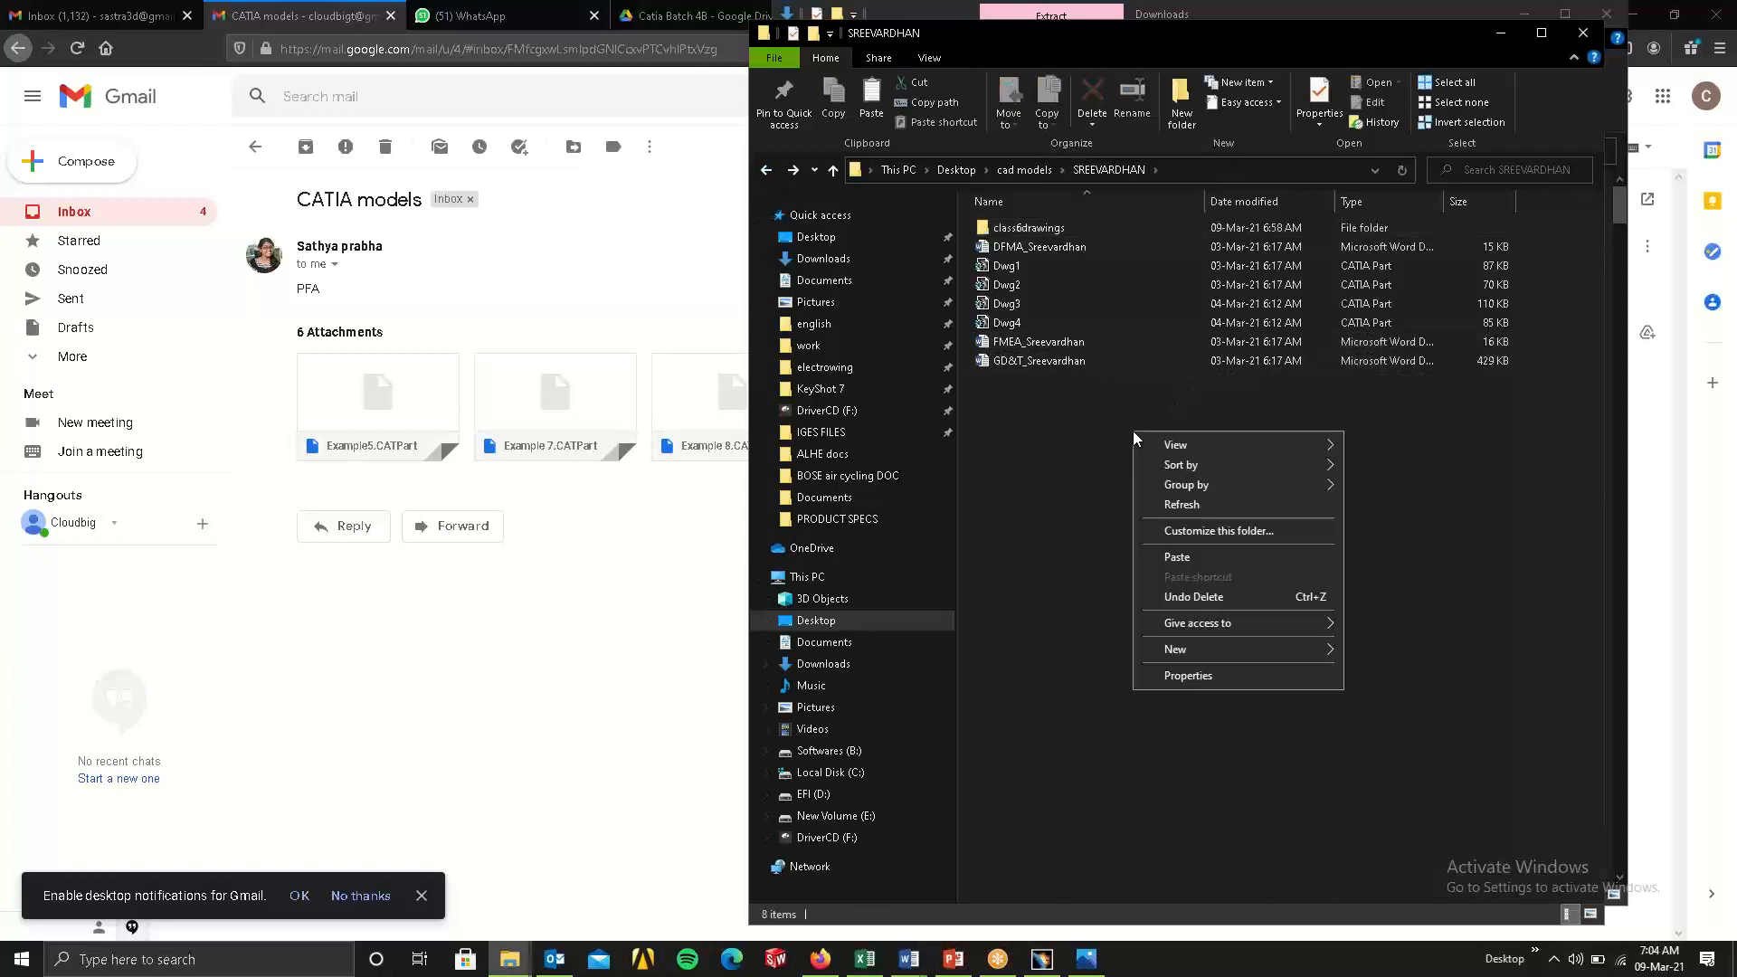
pyautogui.click(768, 170)
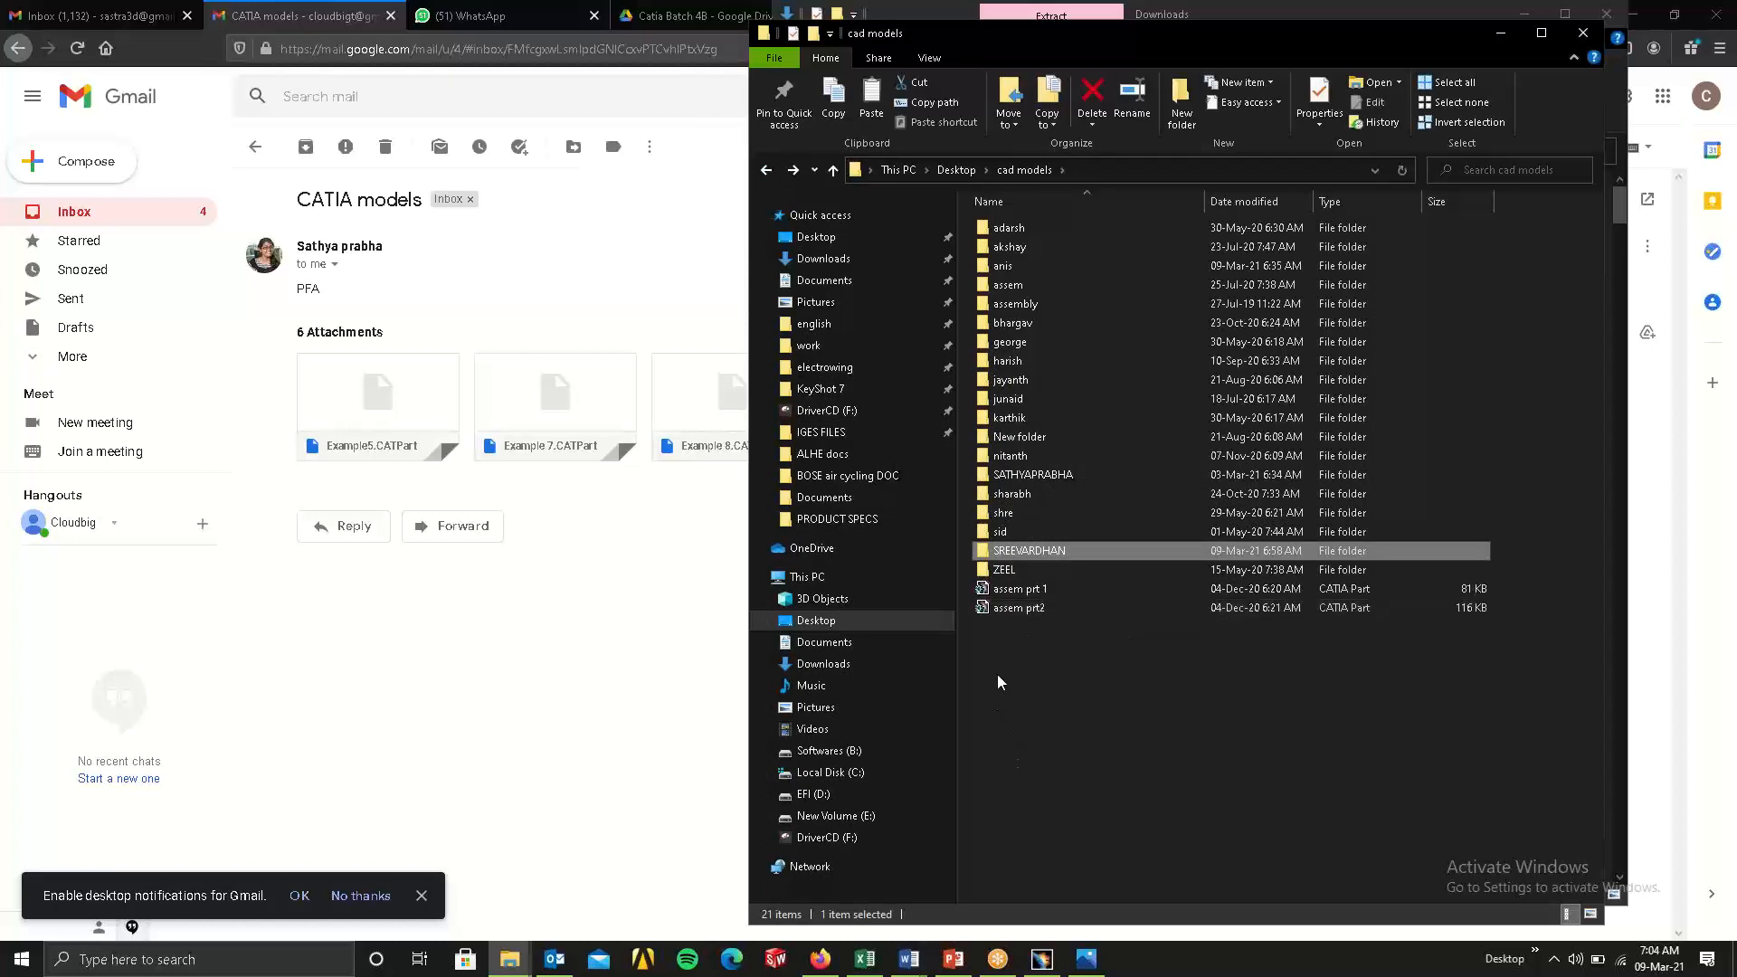
pyautogui.doubleClick(1018, 474)
pyautogui.rightClick(1066, 425)
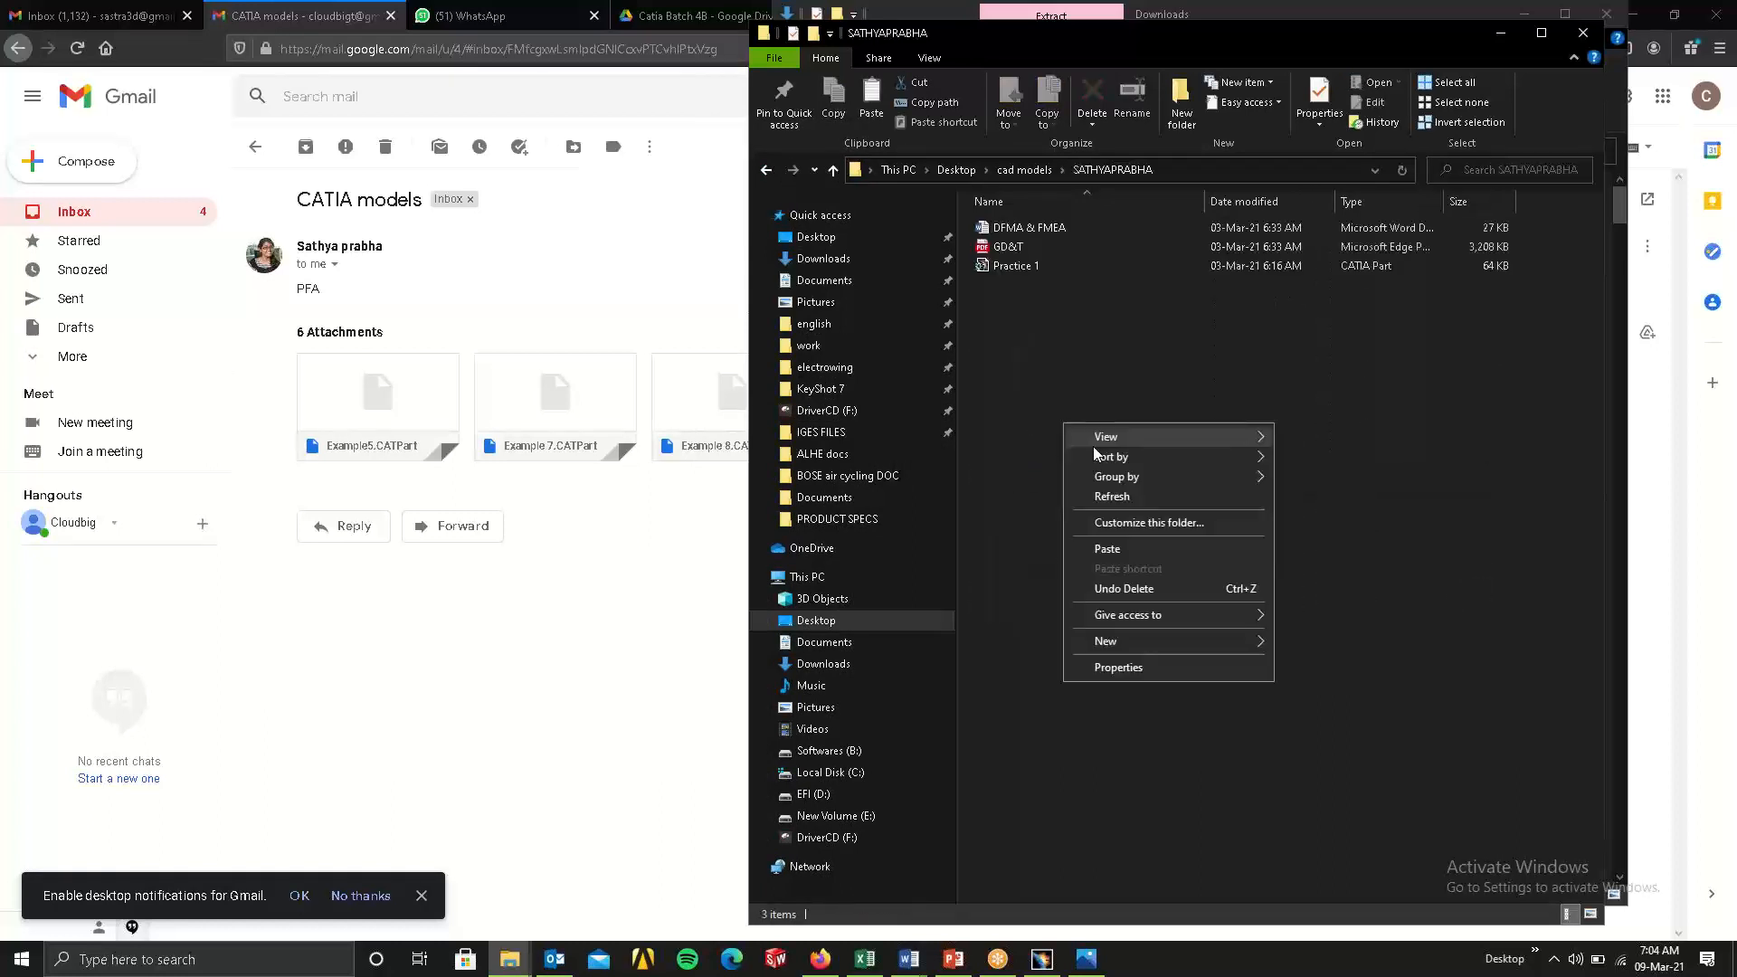
pyautogui.click(1111, 546)
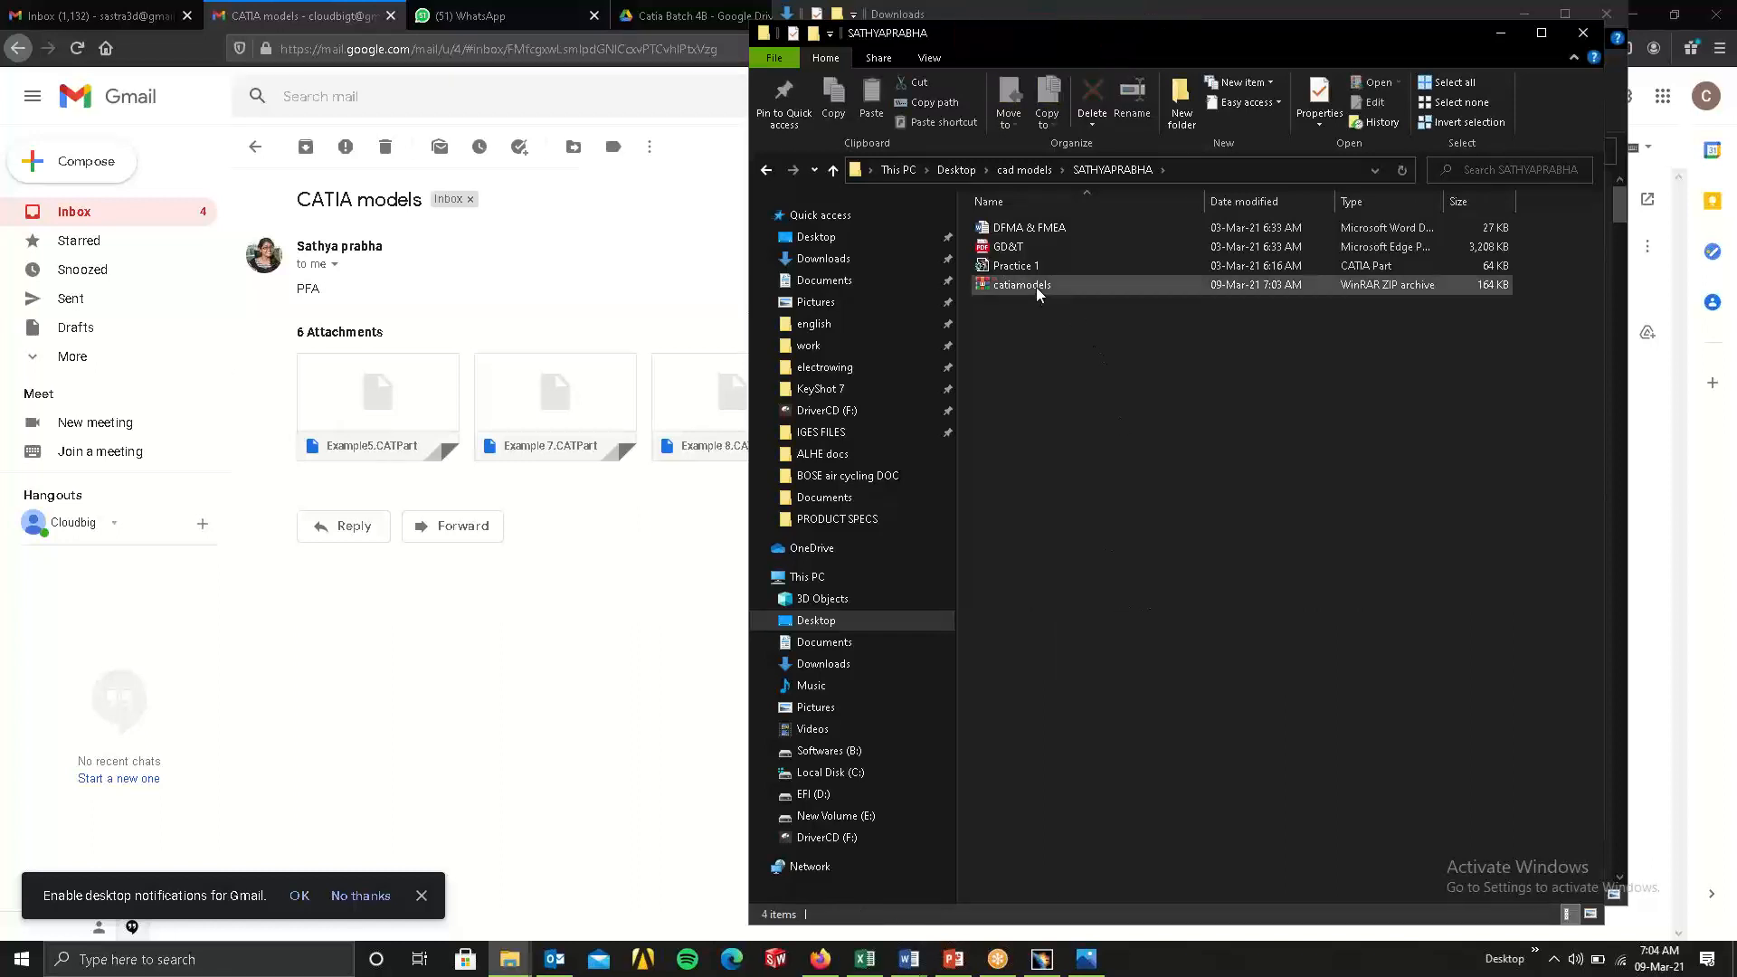
# Extract the archive into a catiamodels folder and open that folder.
pyautogui.rightClick(1034, 286)
pyautogui.click(1132, 420)
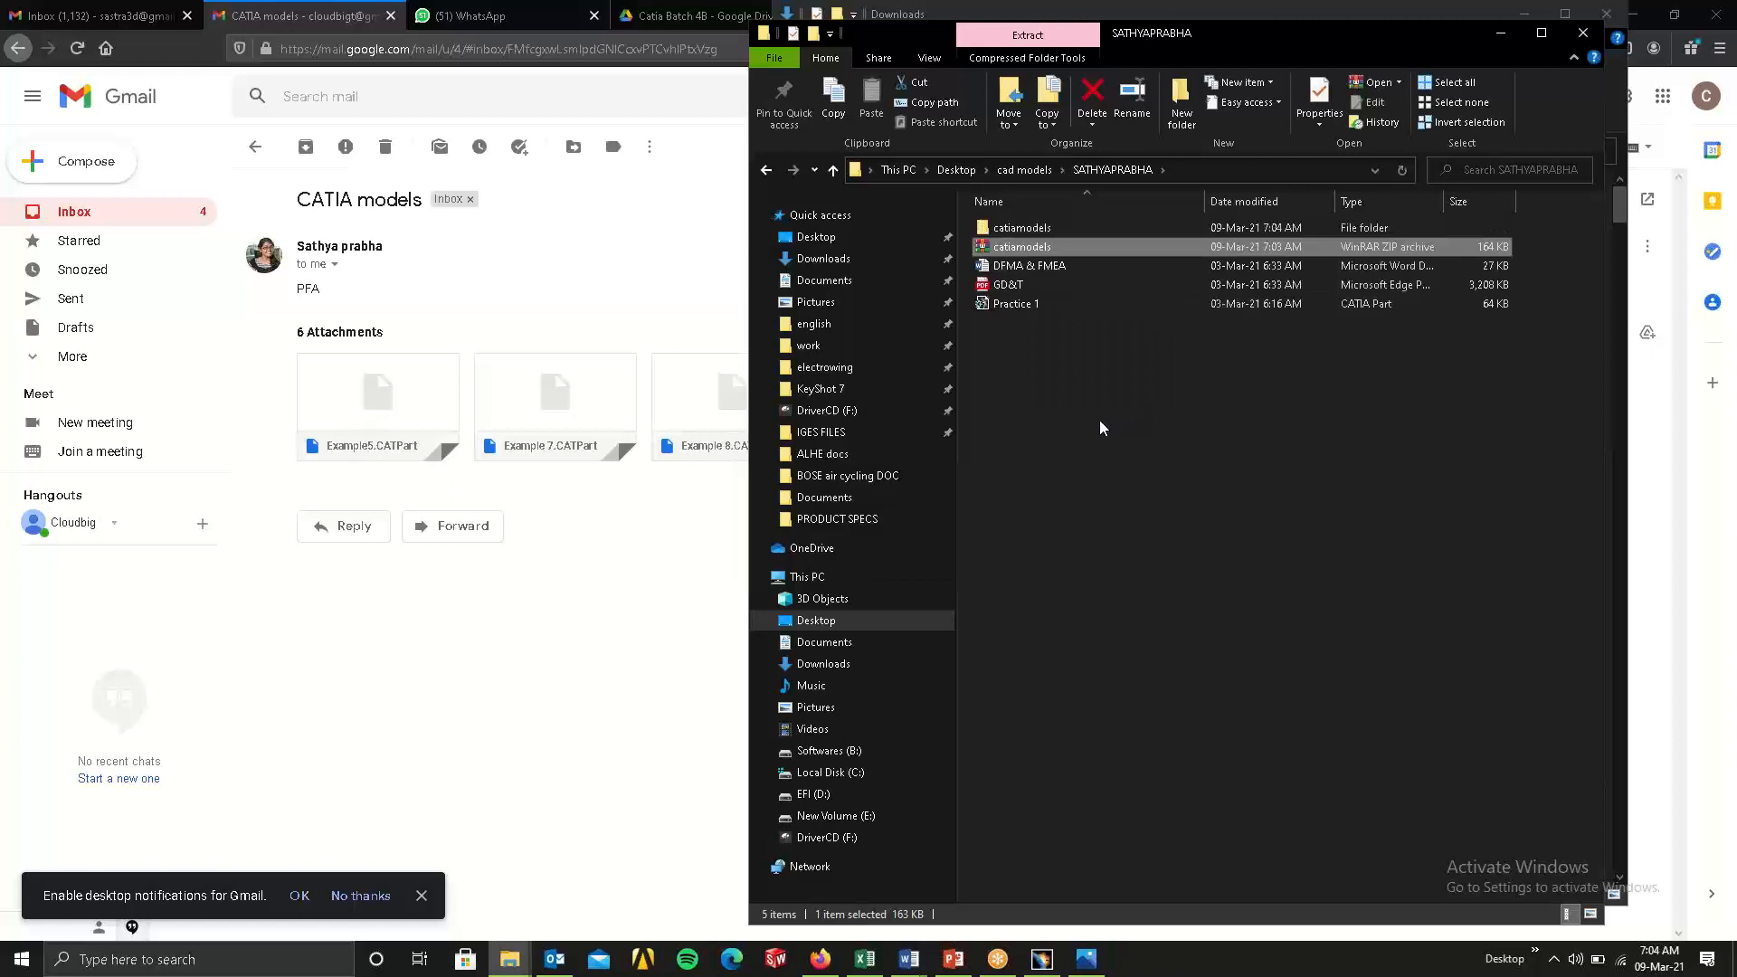
pyautogui.click(1042, 246)
pyautogui.doubleClick(1023, 226)
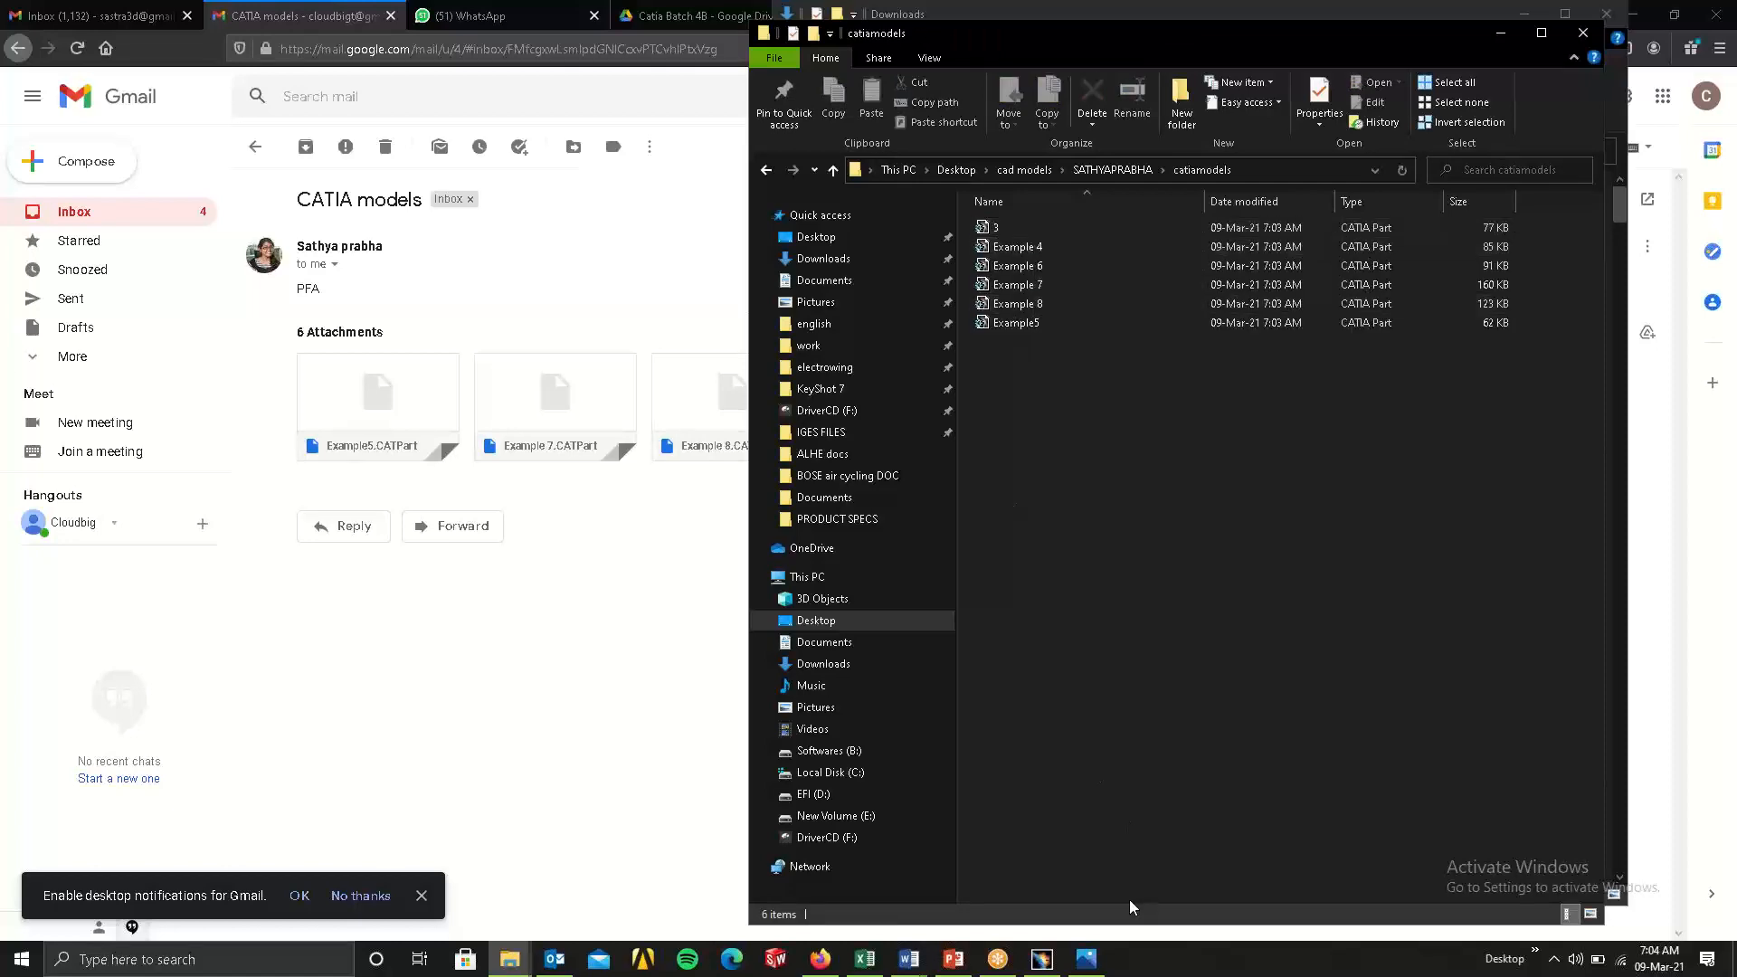
# Switch to CATIA and open the Example 8 part from the catiamodels folder.
pyautogui.click(1045, 959)
pyautogui.click(1365, 669)
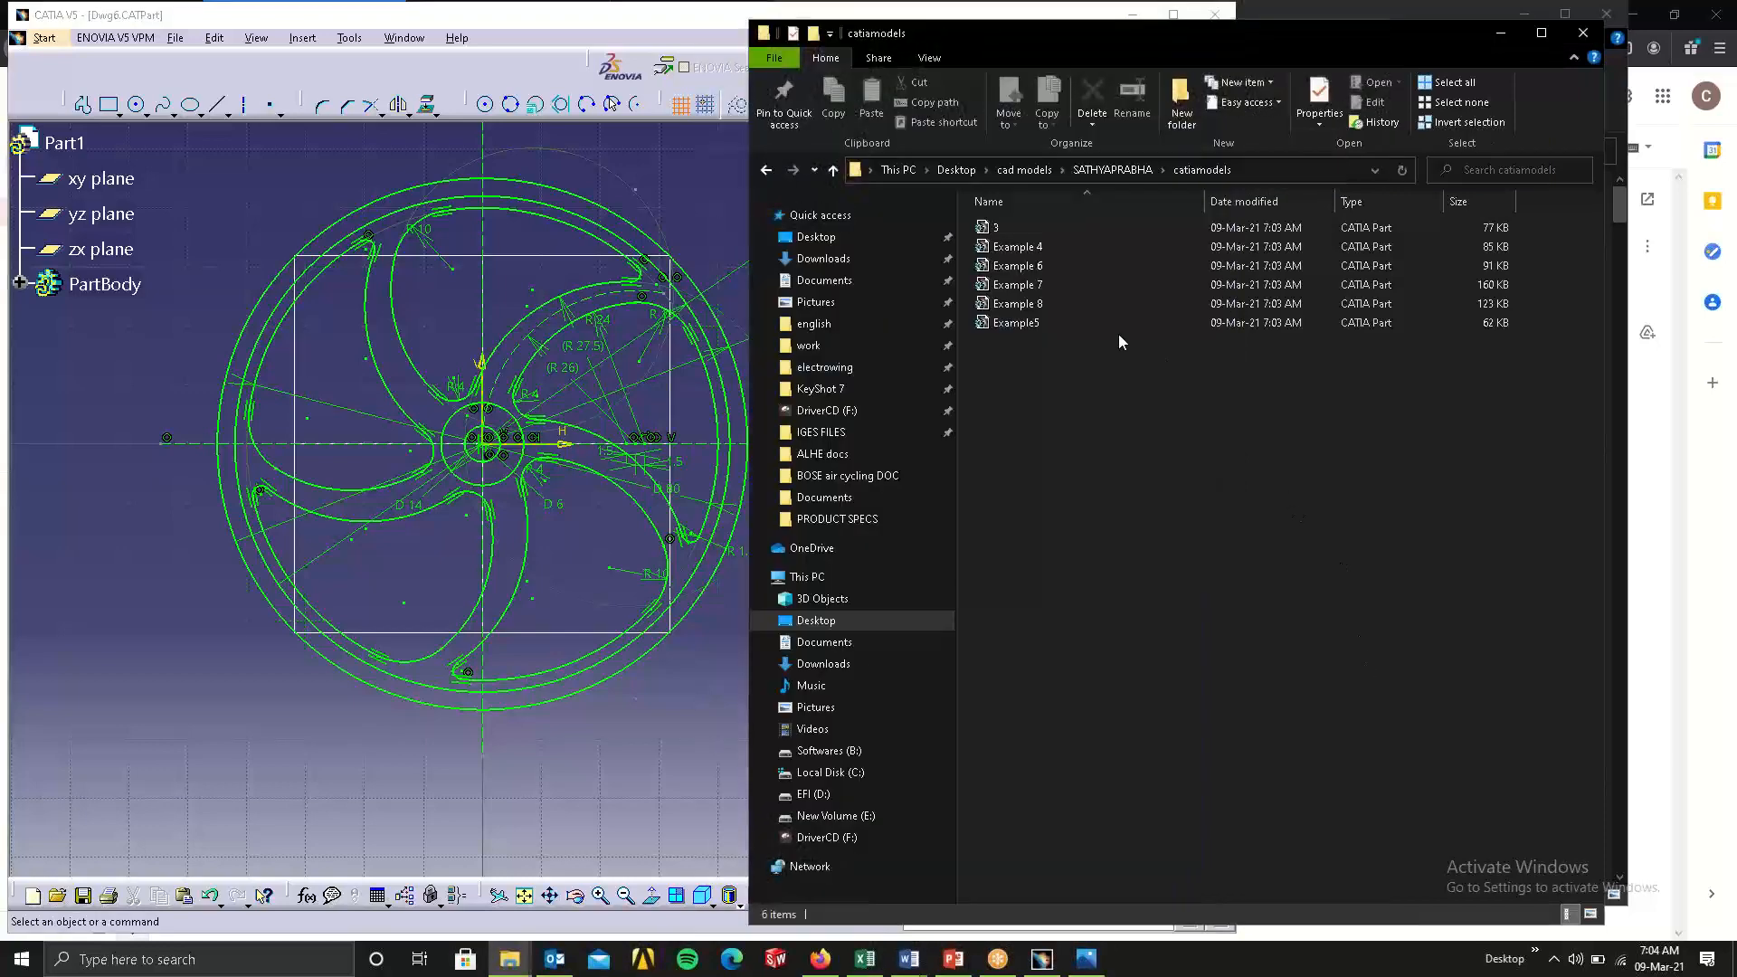
pyautogui.click(1040, 307)
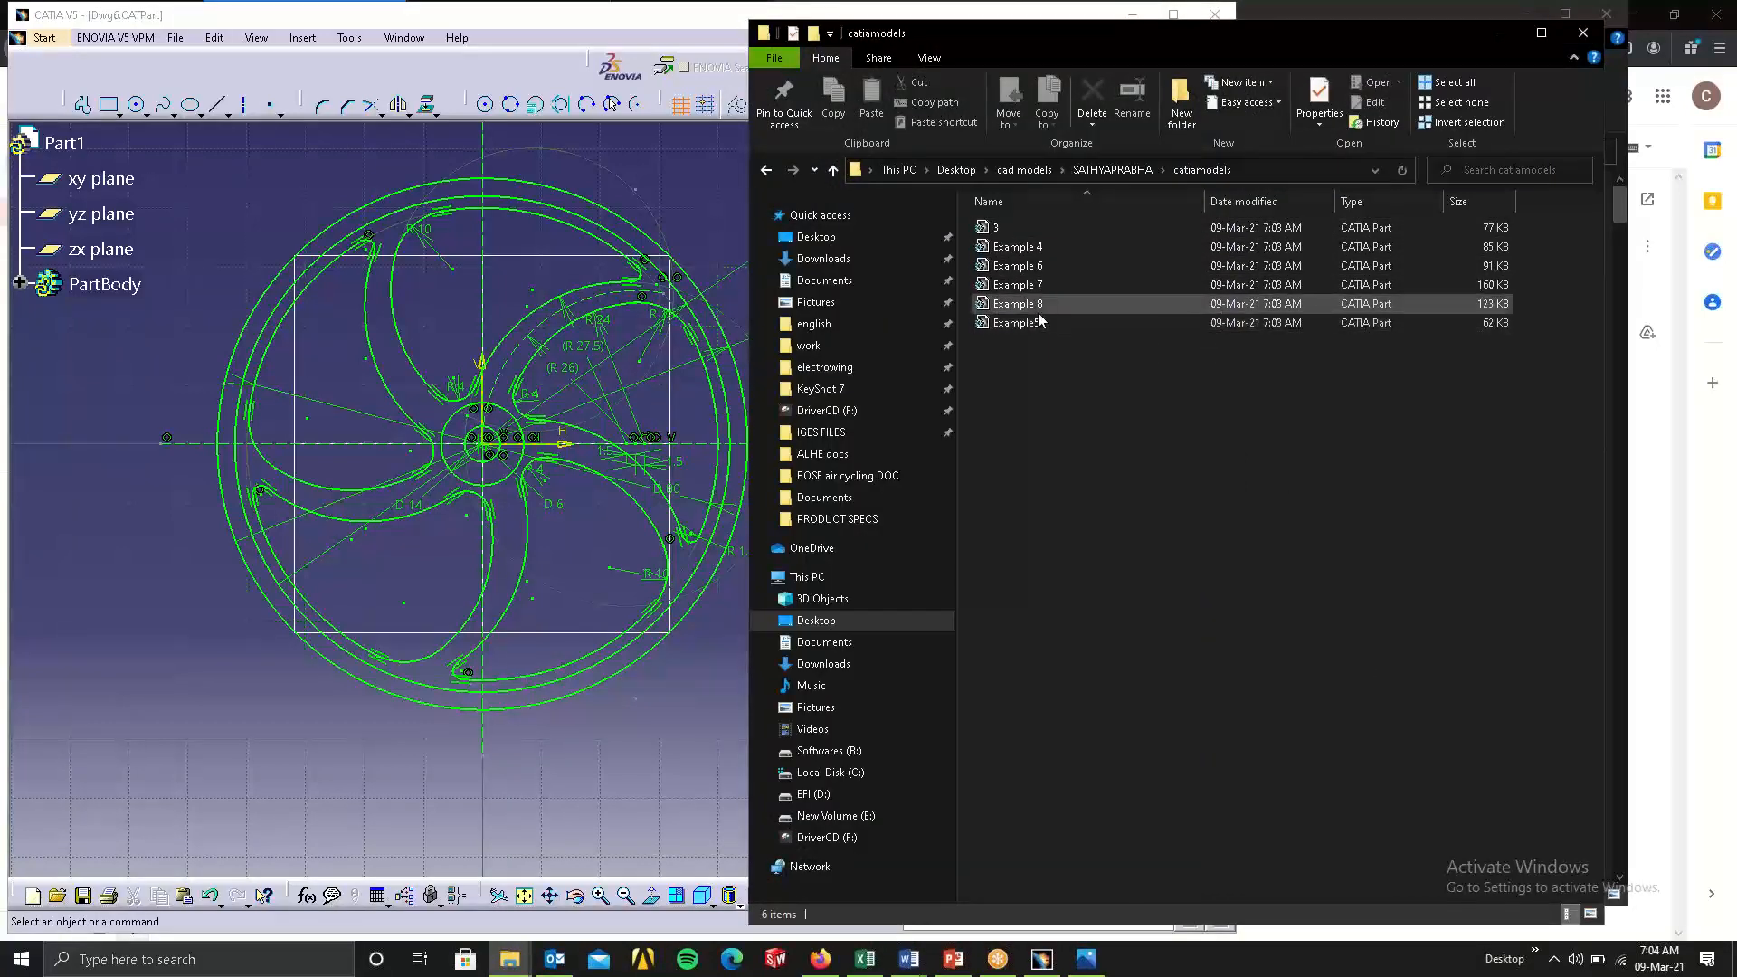
pyautogui.moveTo(1039, 312); pyautogui.dragTo(715, 252)
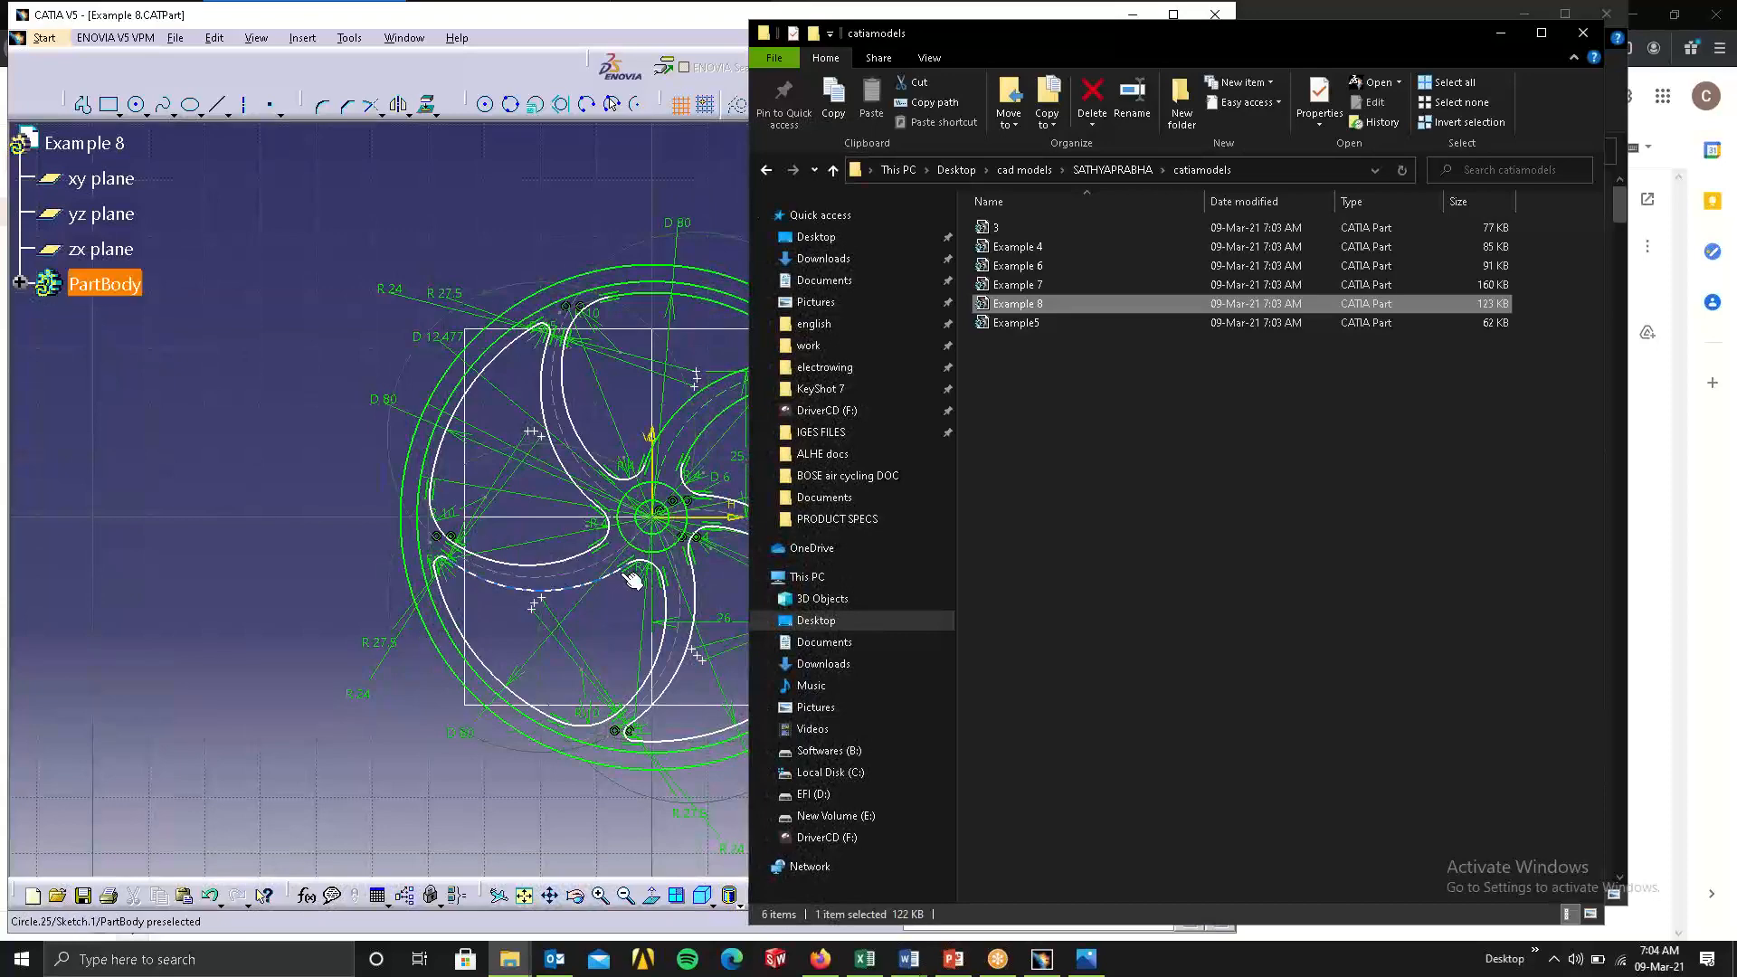
pyautogui.click(370, 520)
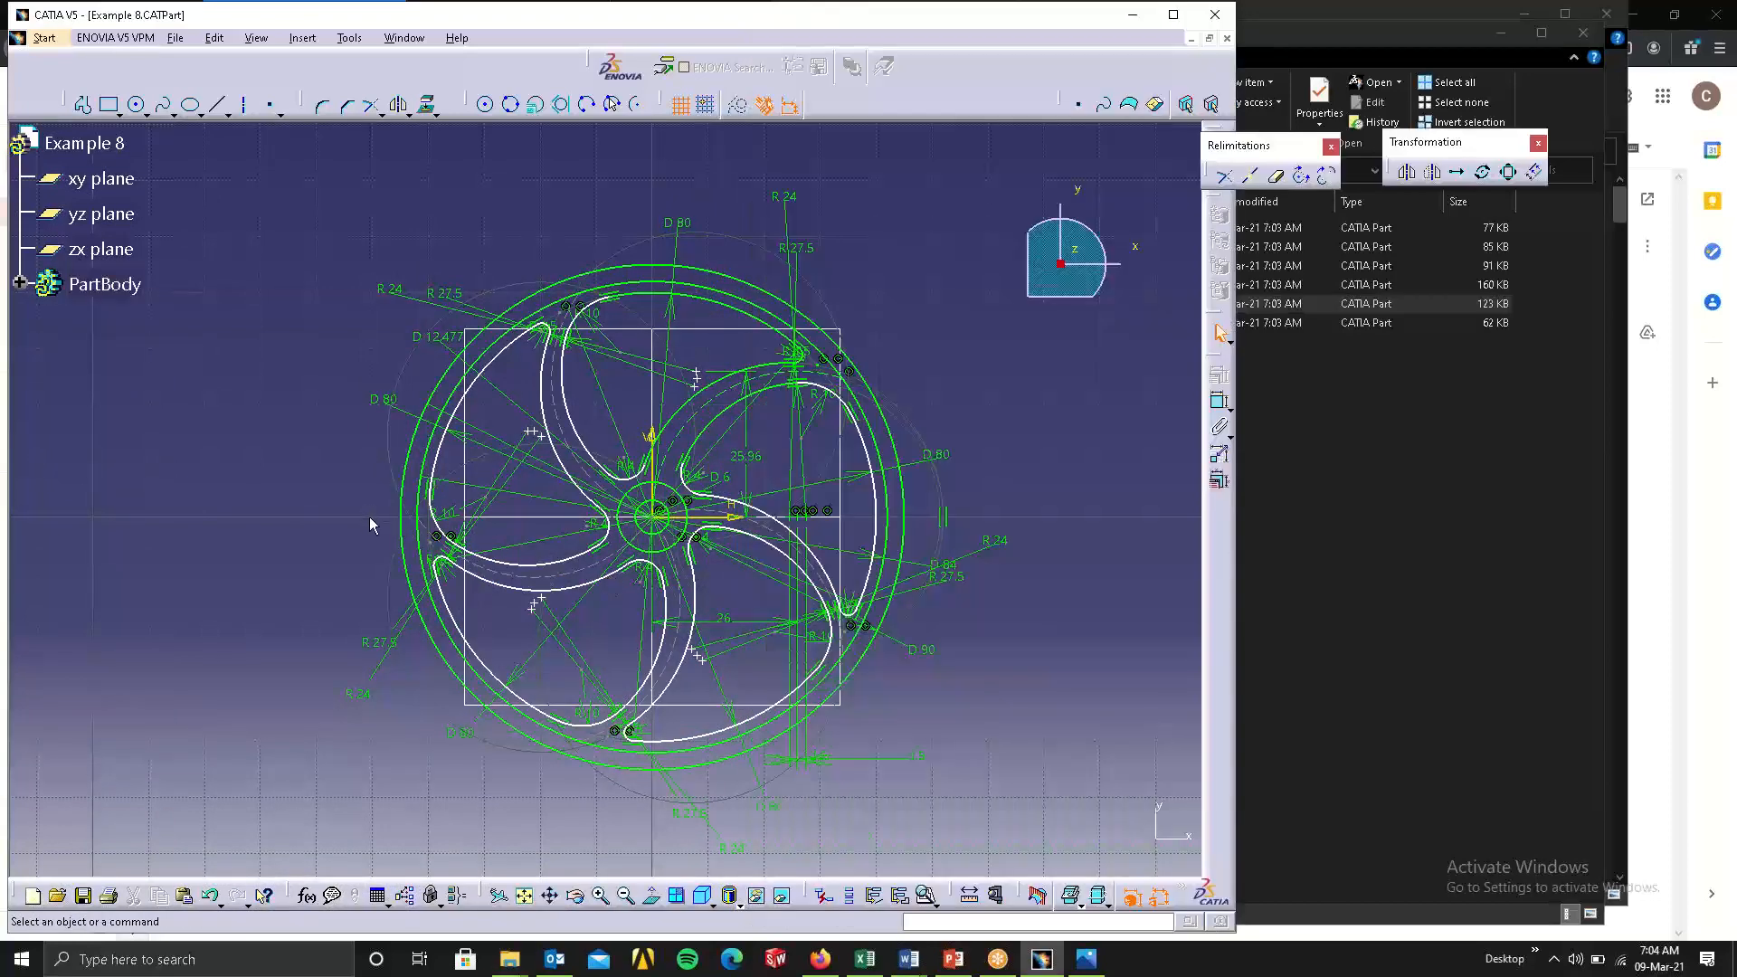
# Run Sketch Analysis on the Example 8 sketch and examine the isolated points in the geometry results.
pyautogui.click(926, 895)
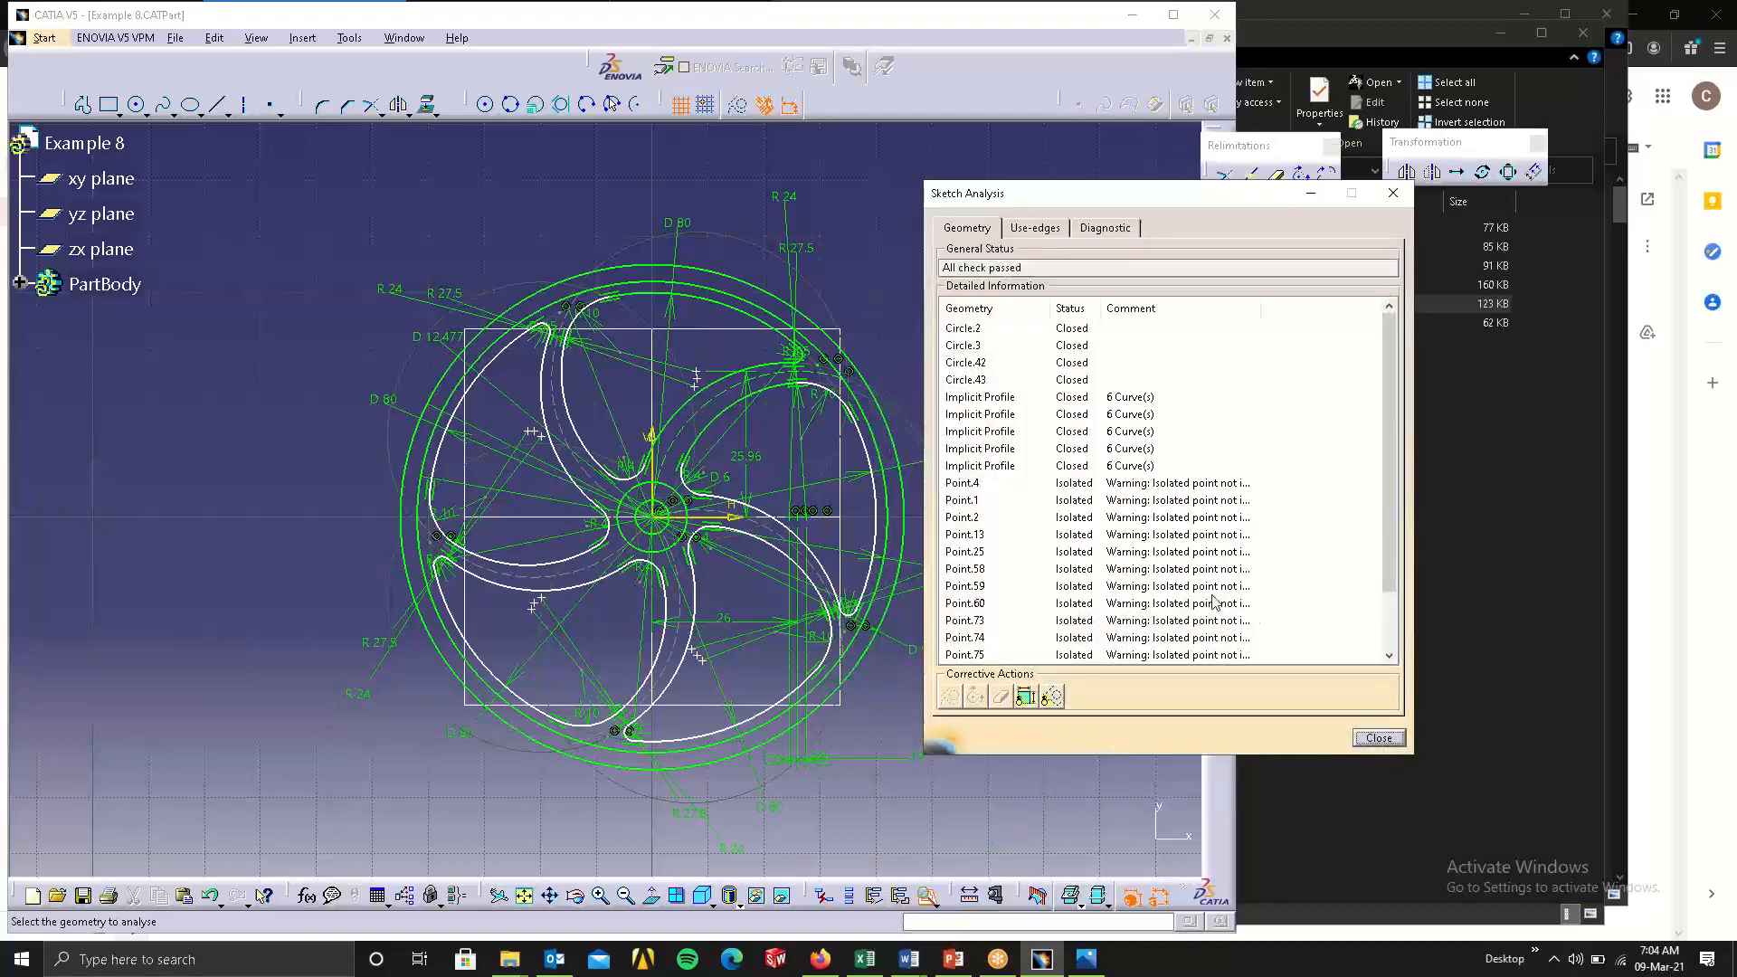
pyautogui.click(1150, 483)
pyautogui.click(1133, 500)
pyautogui.click(1114, 569)
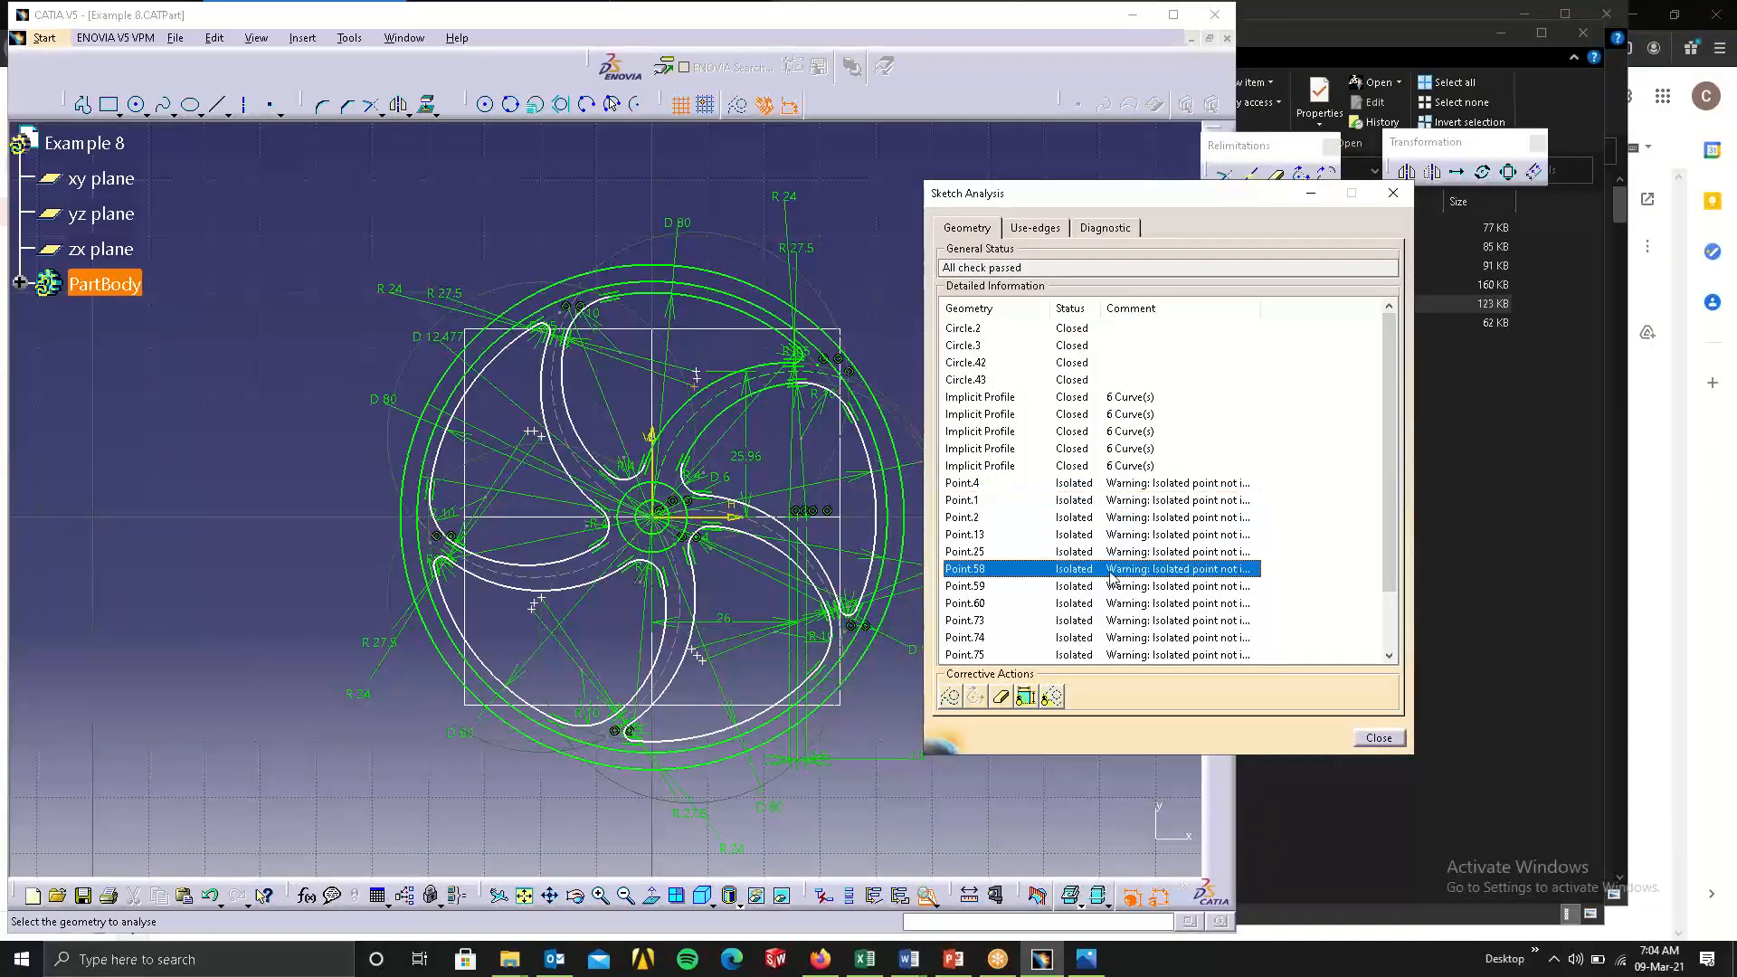
pyautogui.click(1103, 604)
pyautogui.click(1106, 638)
pyautogui.scroll(-2, 1146, 597)
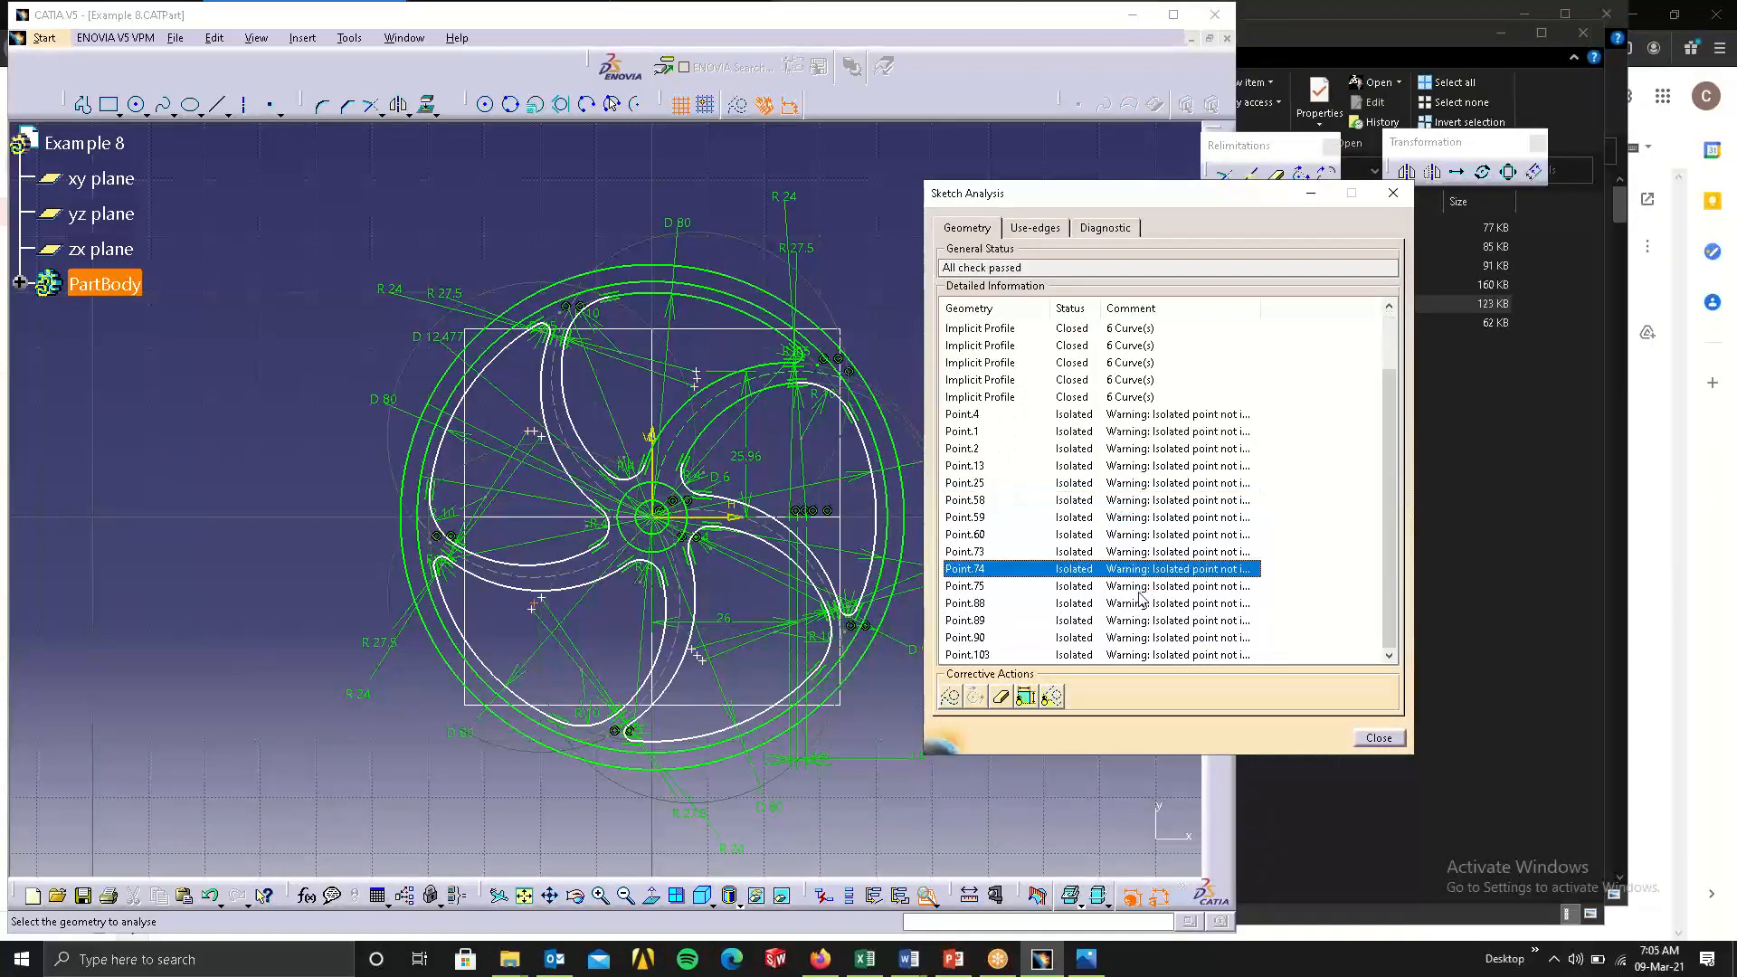
pyautogui.click(1131, 620)
pyautogui.scroll(2, 1138, 516)
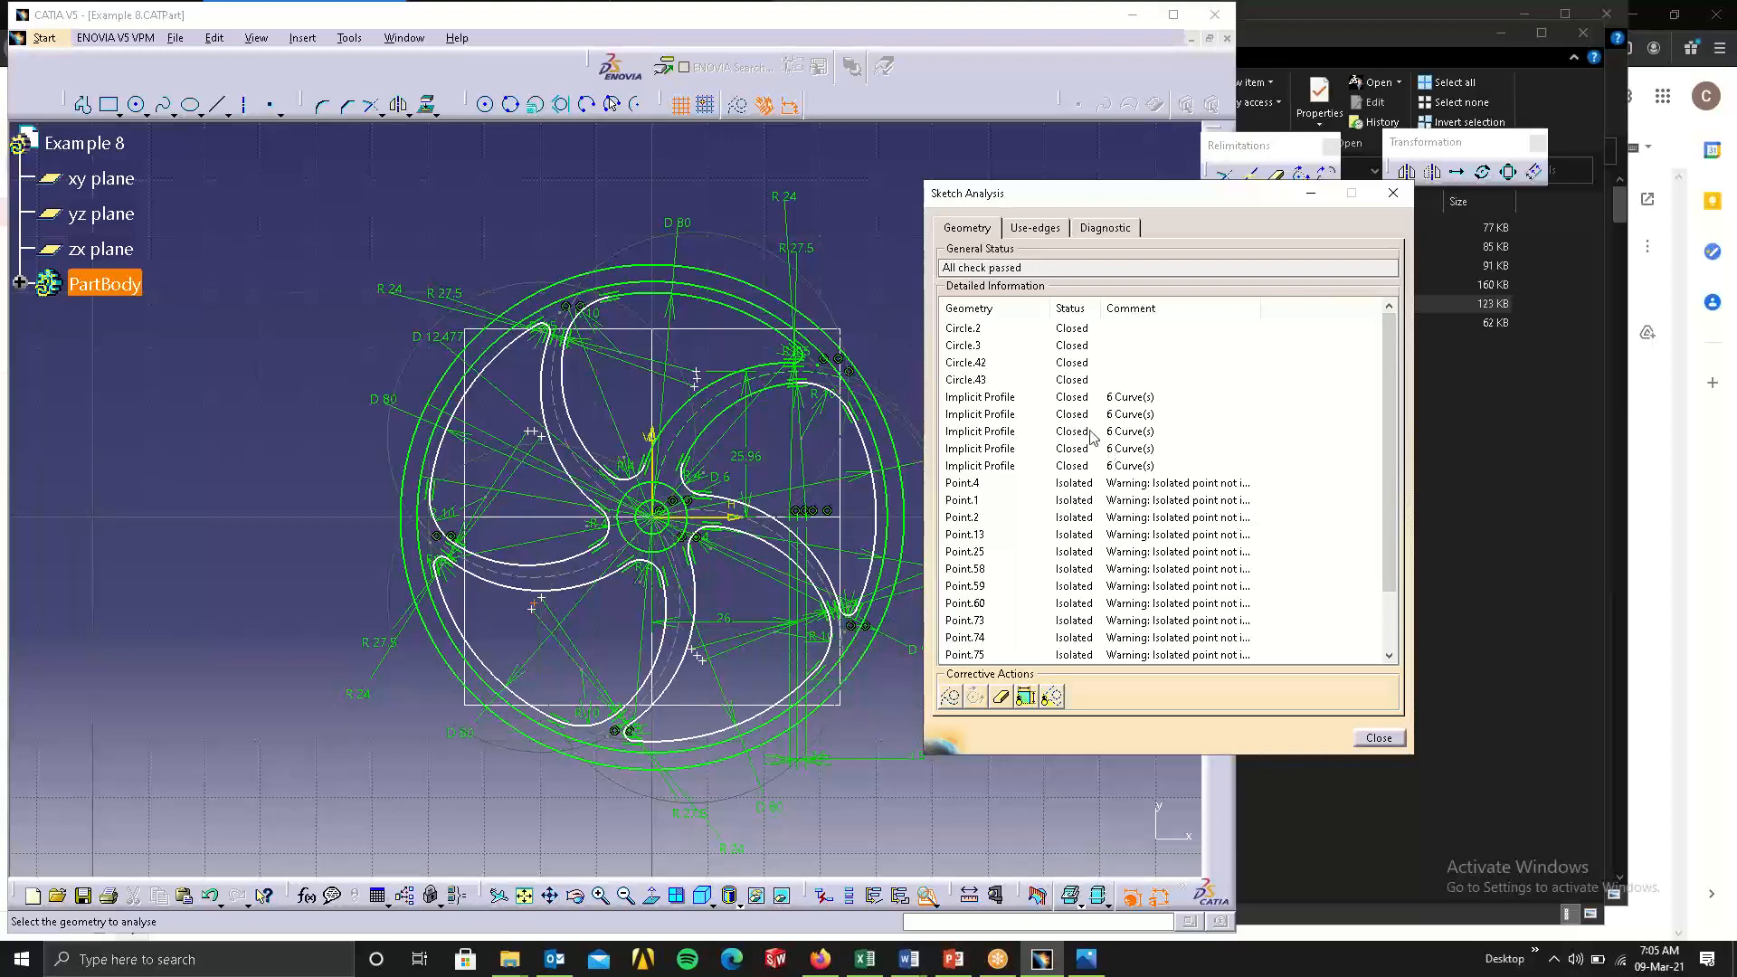
# Review the use-edges and diagnostic results for the Example 8 sketch, and close the analysis.
pyautogui.click(1035, 229)
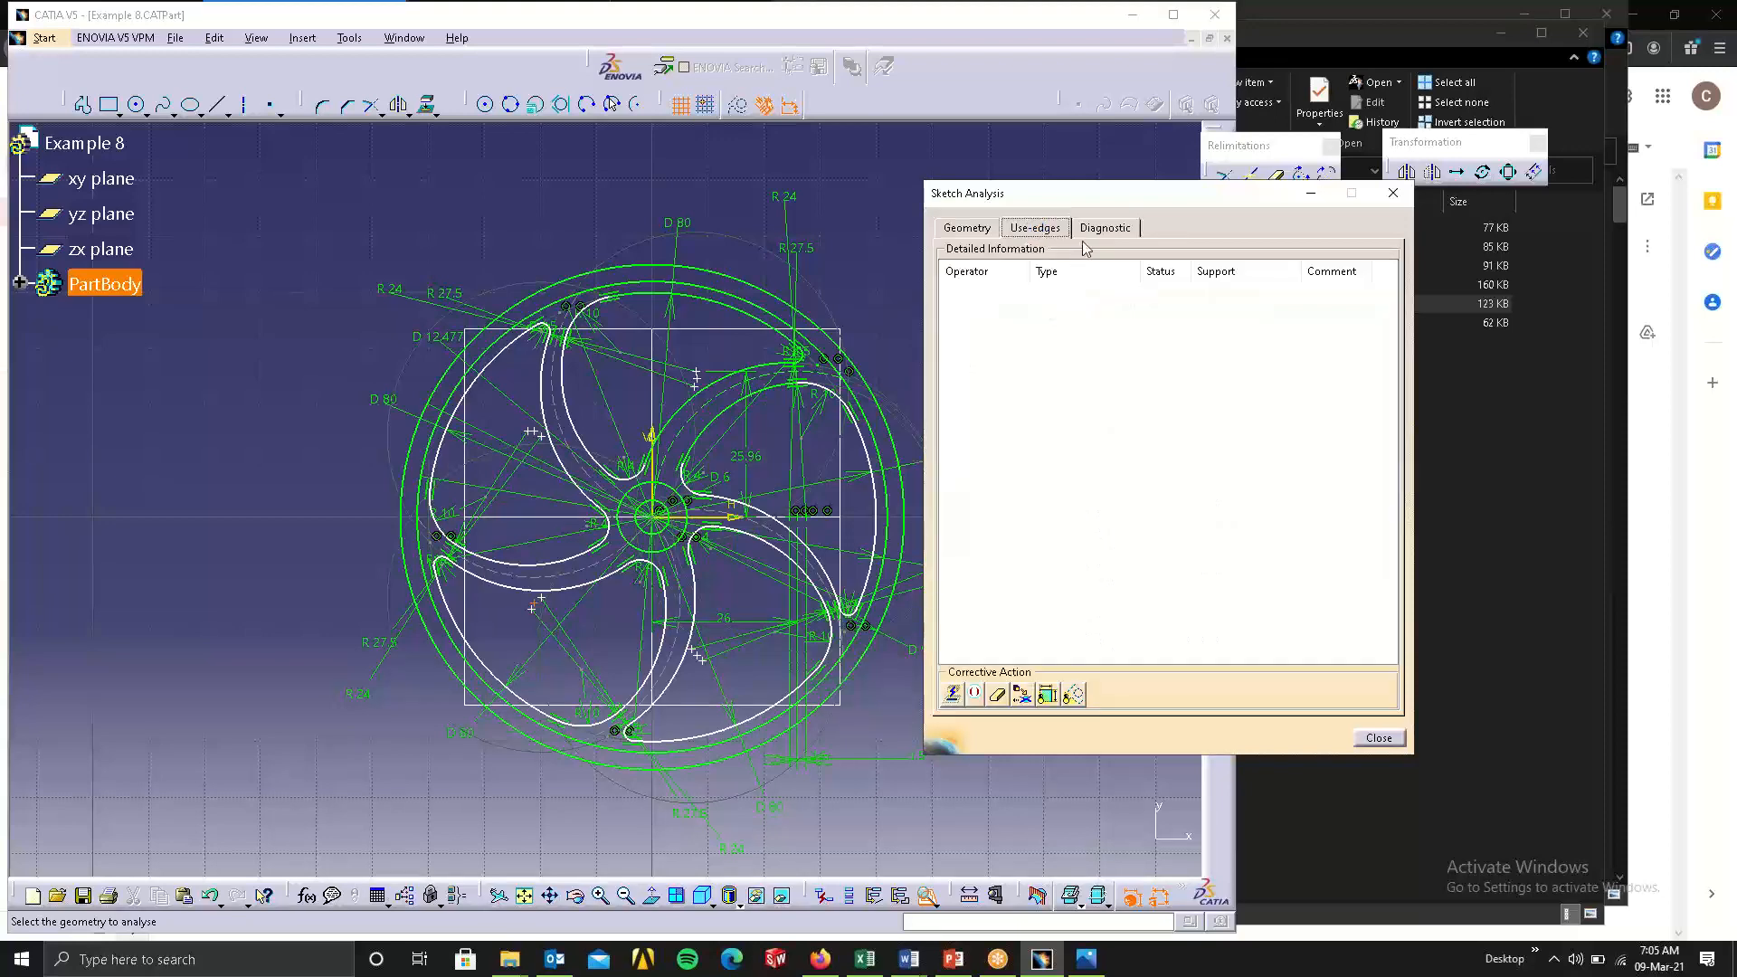
pyautogui.click(1102, 229)
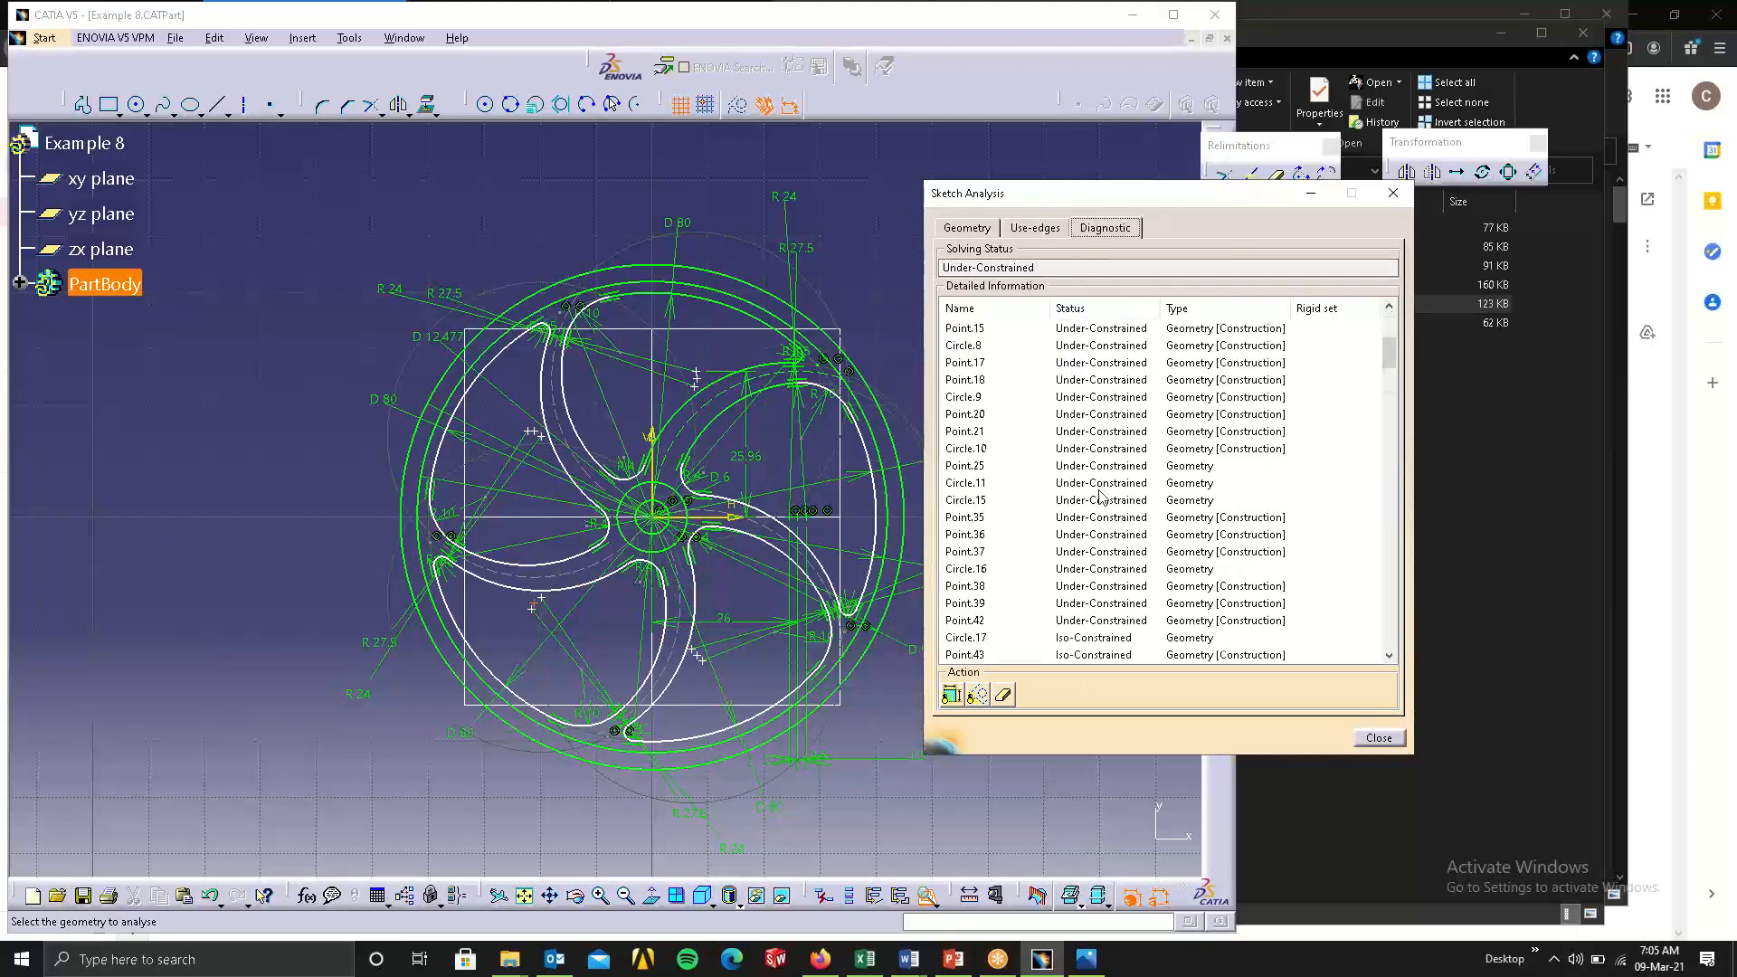
pyautogui.click(1398, 199)
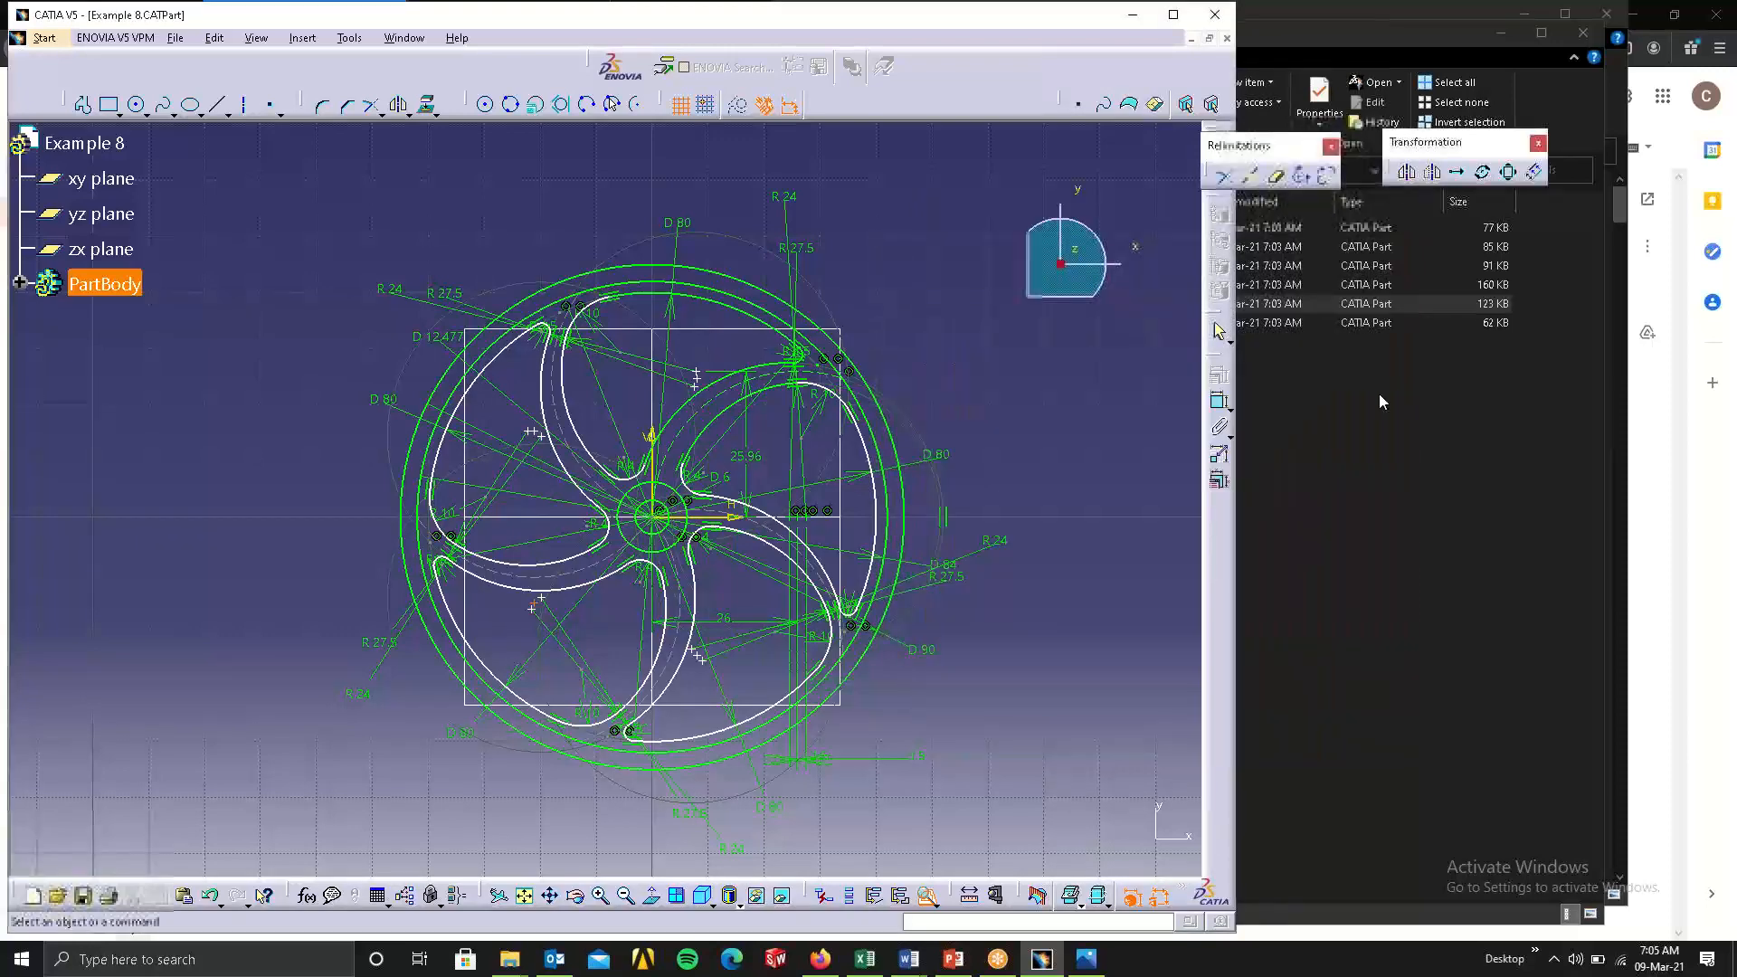
# Open the Example5 part from the catiamodels folder in CATIA.
pyautogui.click(1378, 395)
pyautogui.doubleClick(1077, 326)
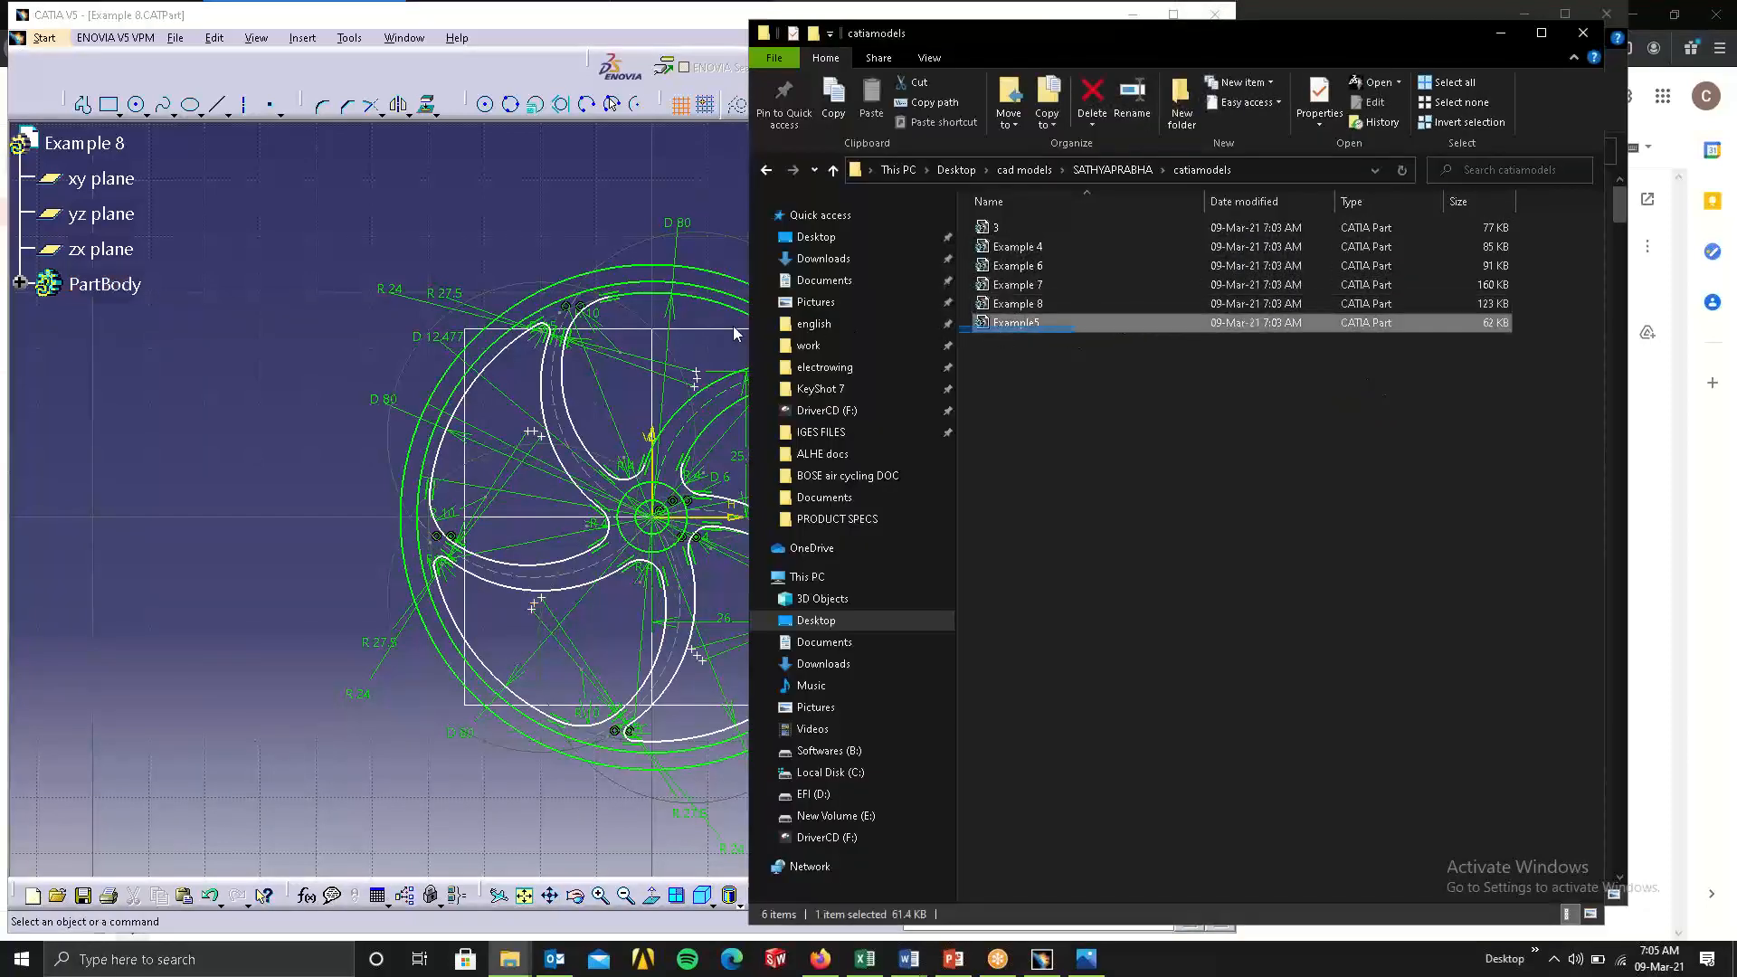
pyautogui.moveTo(995, 324); pyautogui.dragTo(528, 226)
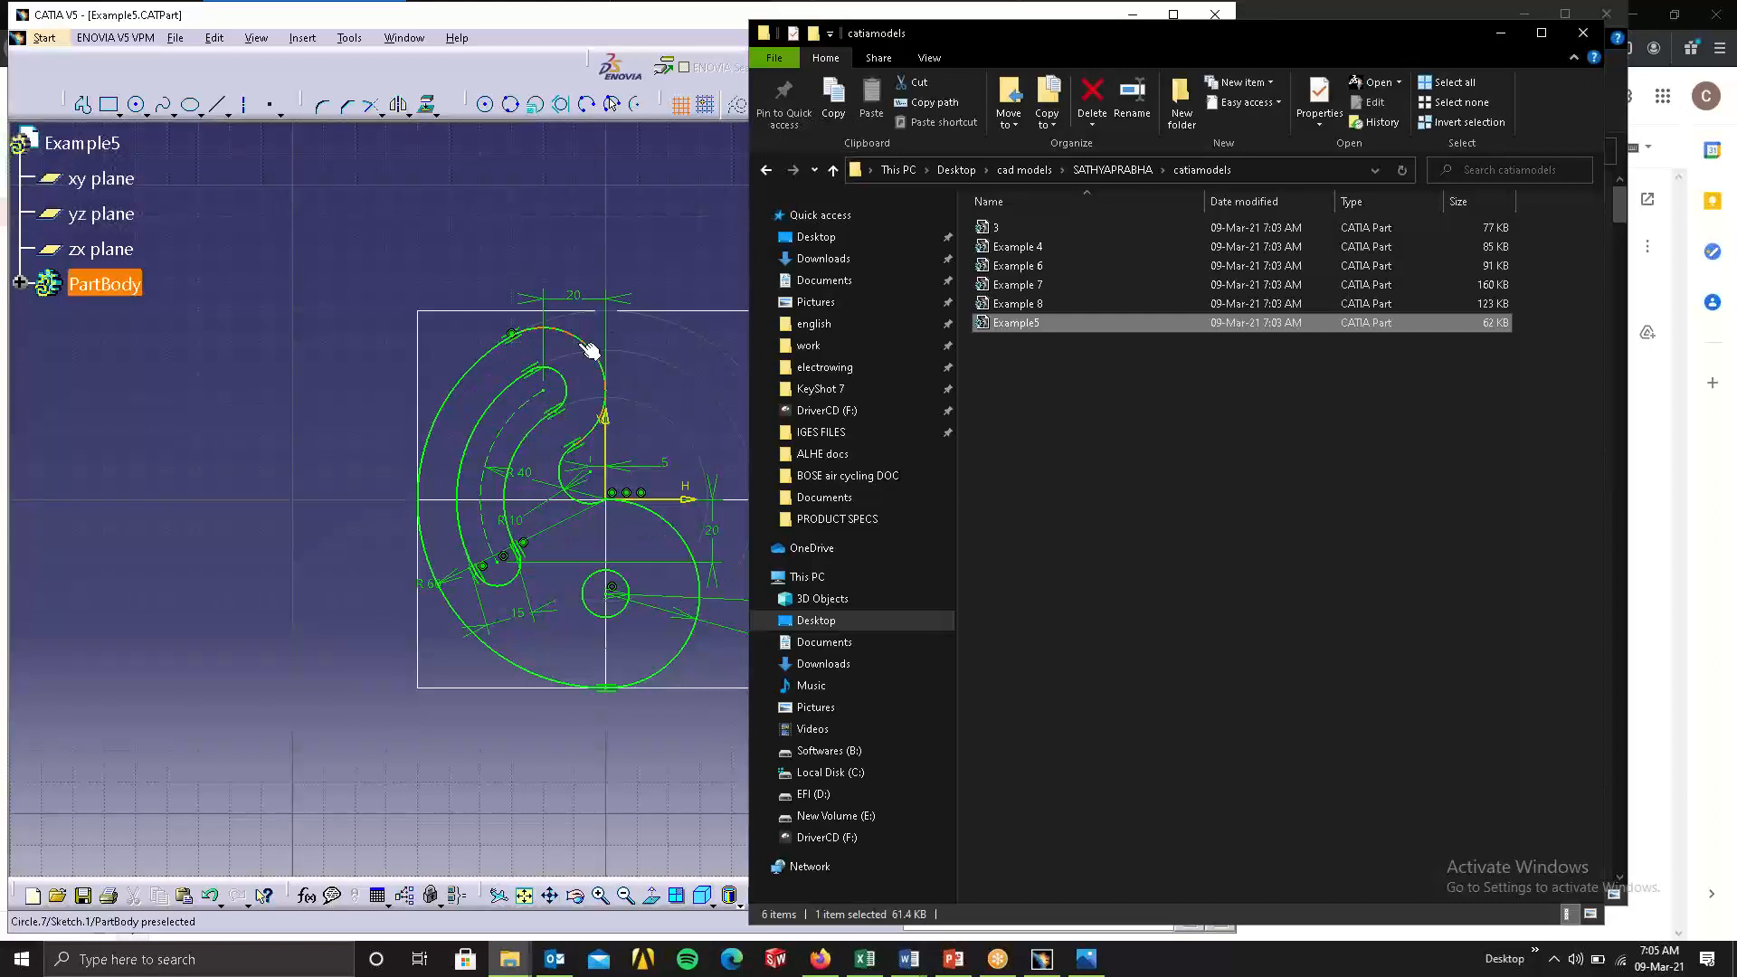
# Open the Example 7 part from the catiamodels folder in CATIA.
pyautogui.moveTo(1015, 284); pyautogui.dragTo(485, 212)
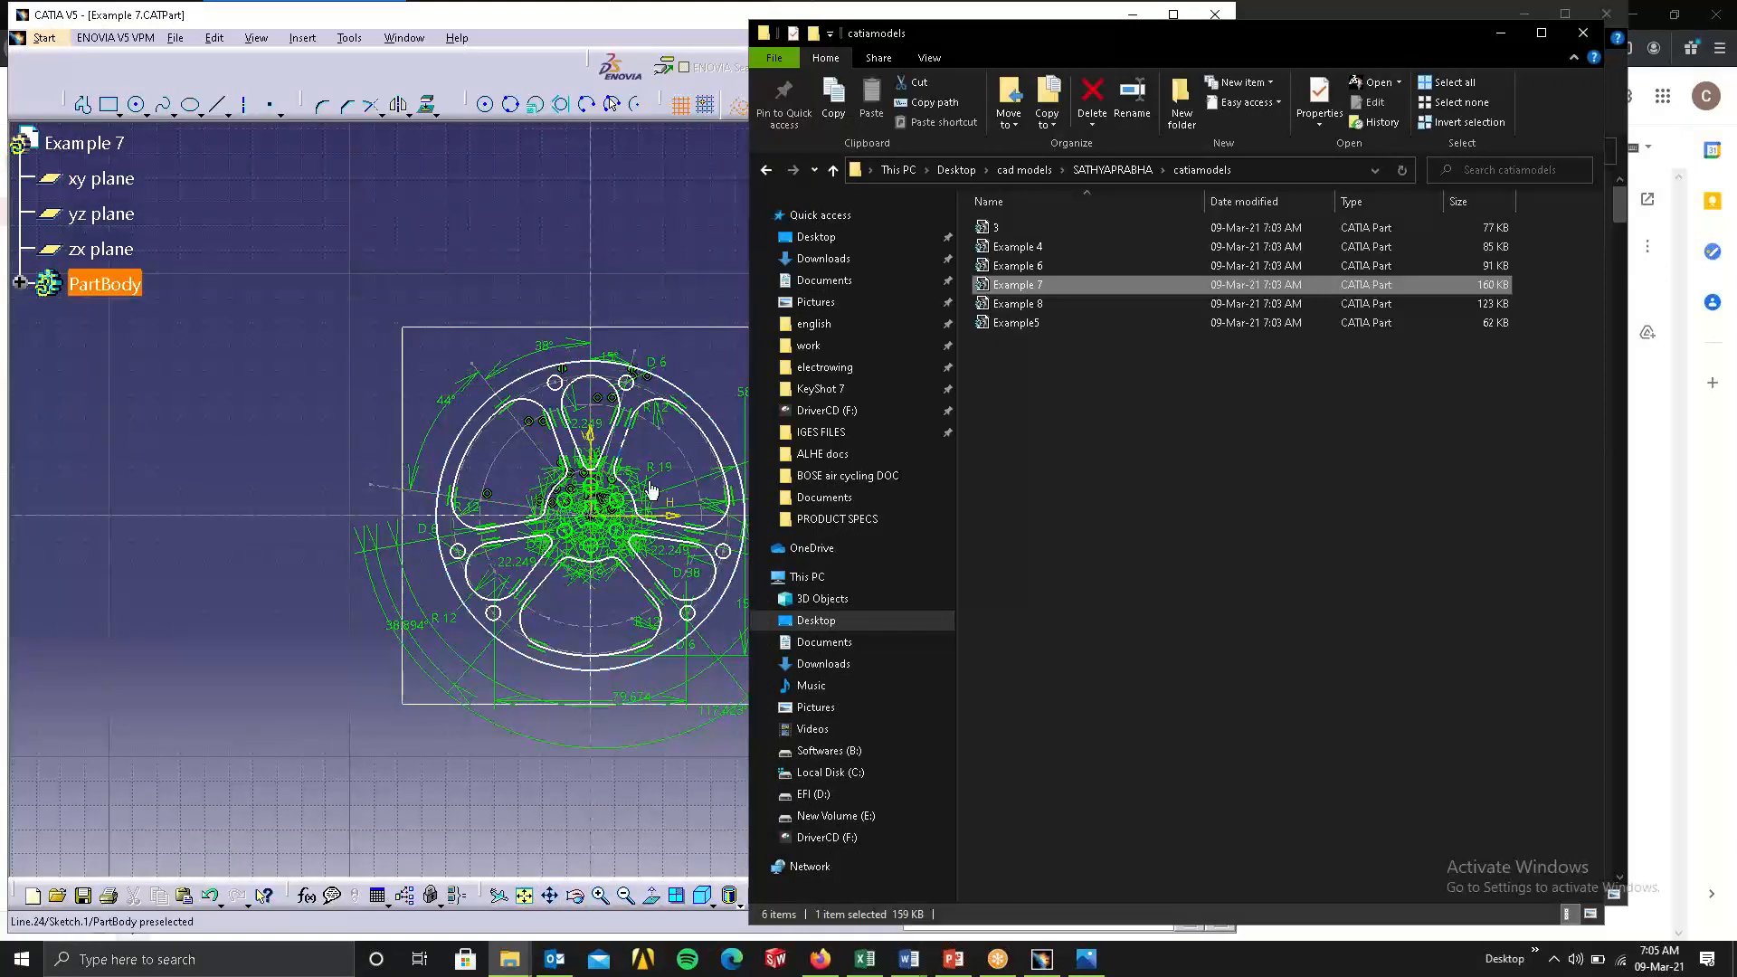
pyautogui.click(618, 282)
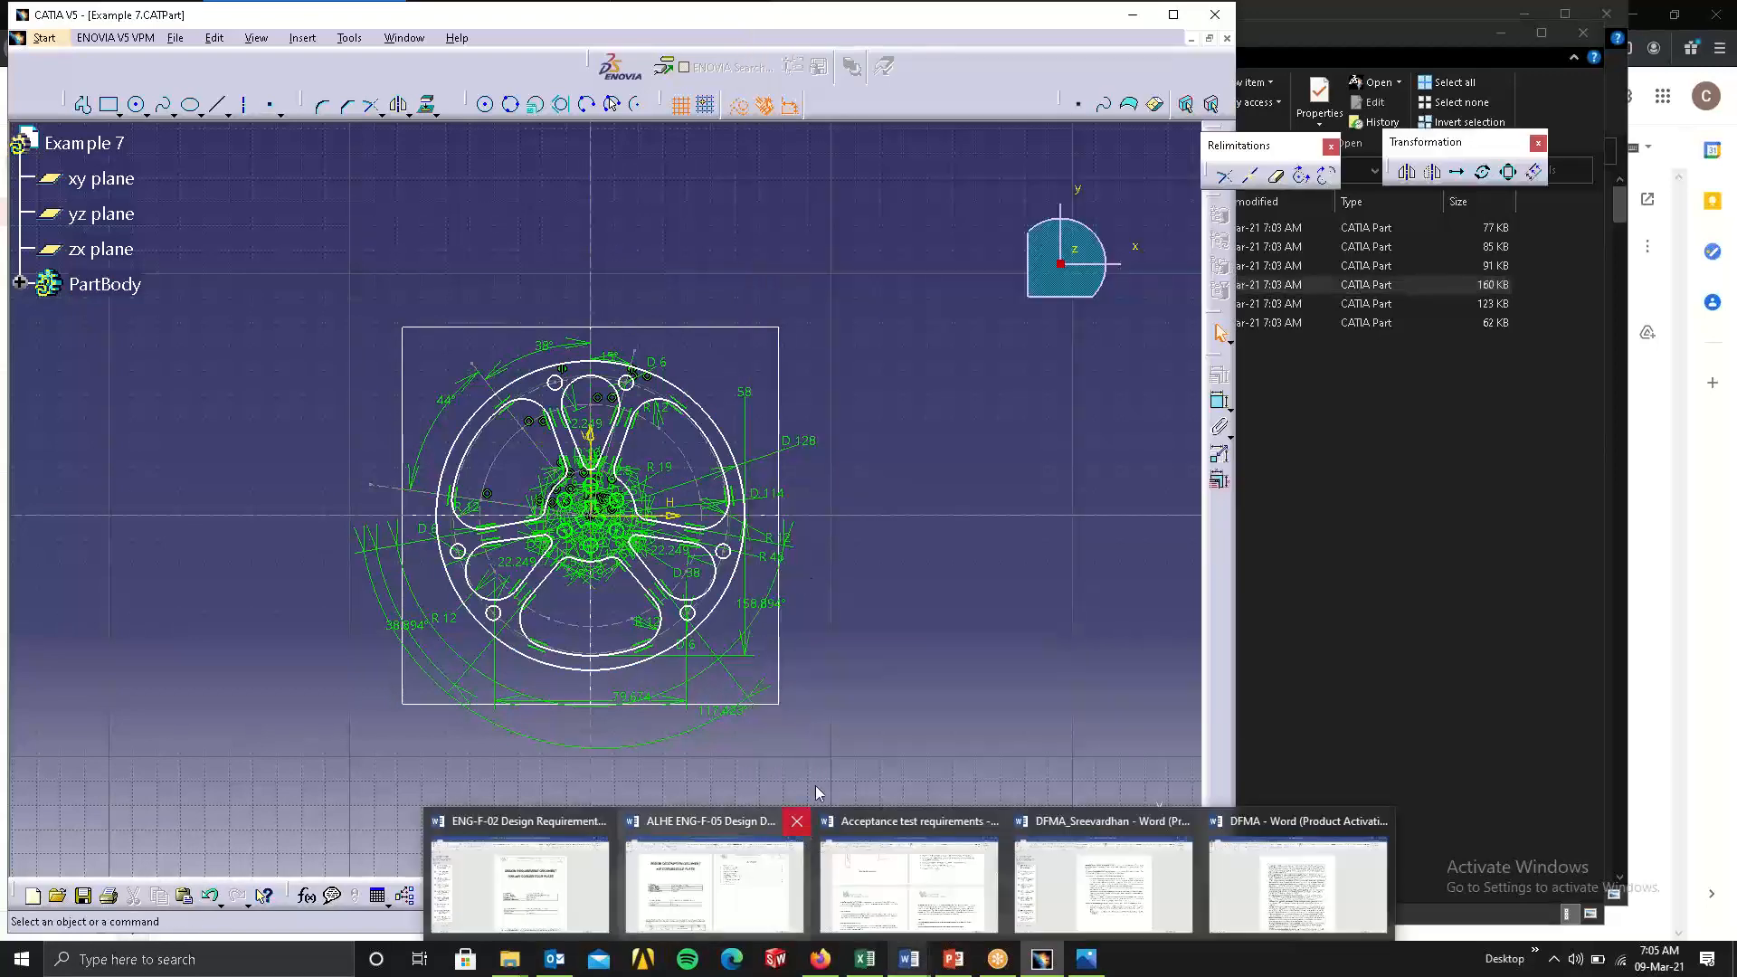
pyautogui.moveTo(891, 620); pyautogui.dragTo(960, 544, button='middle')
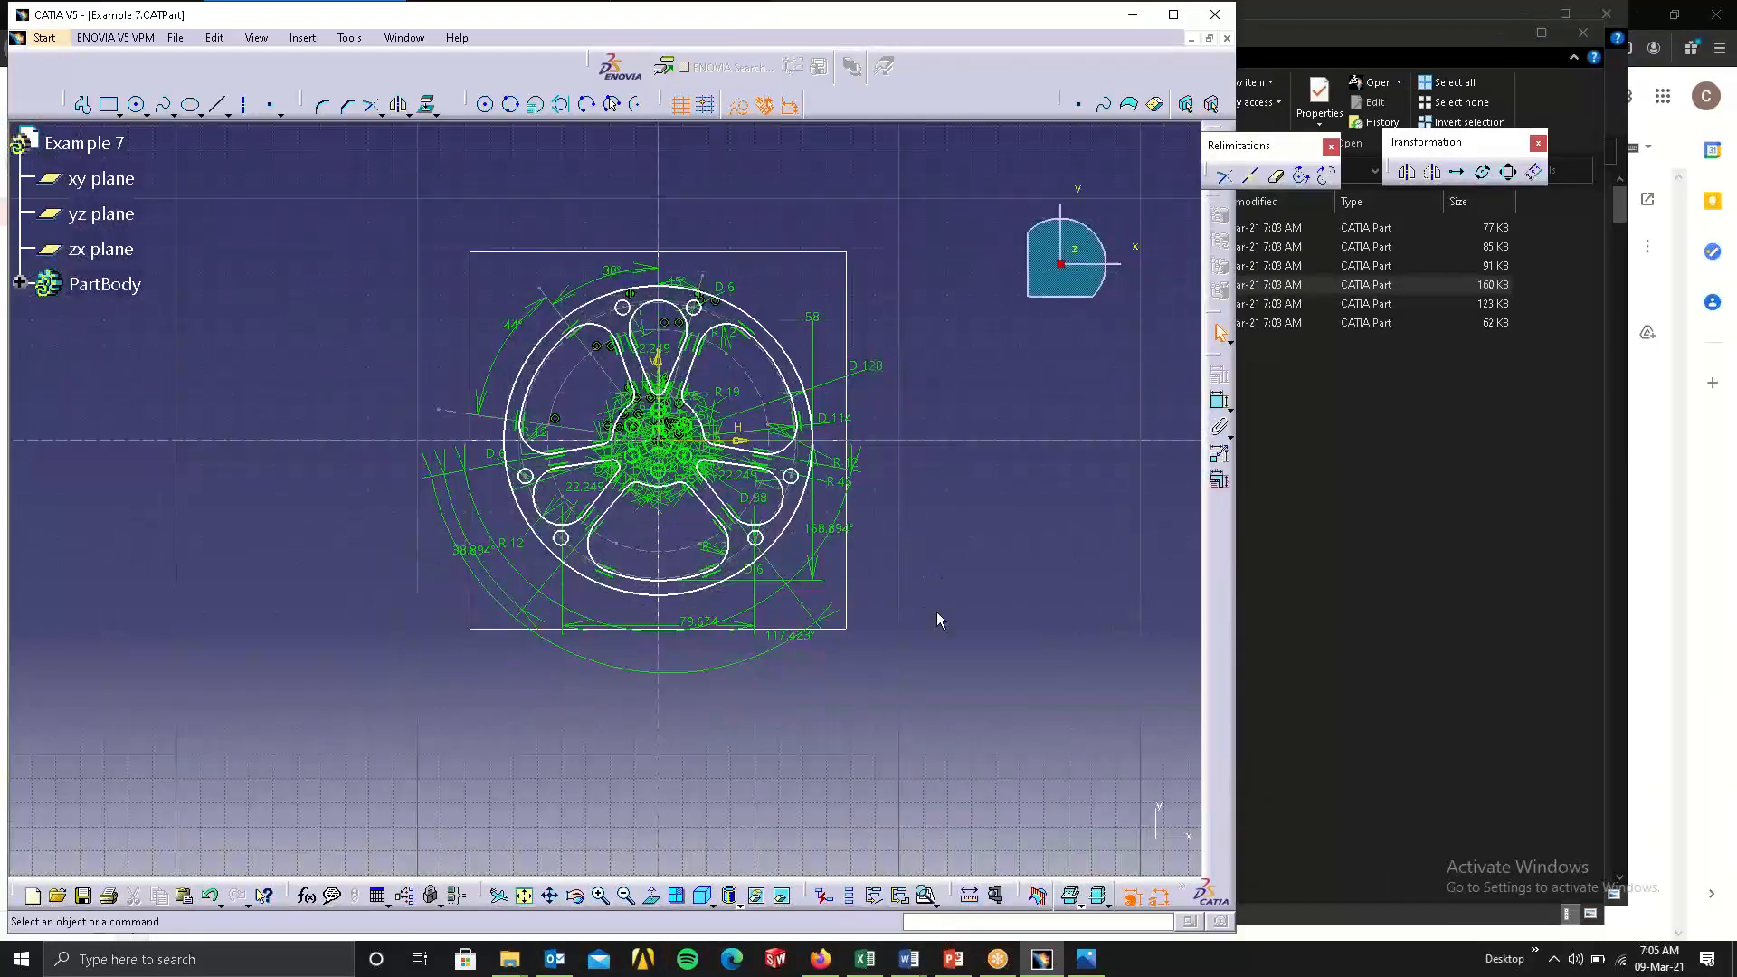
# Run Sketch Analysis on the Example 7 sketch and examine its circles and implicit profiles in the geometry results.
pyautogui.click(933, 905)
pyautogui.click(951, 923)
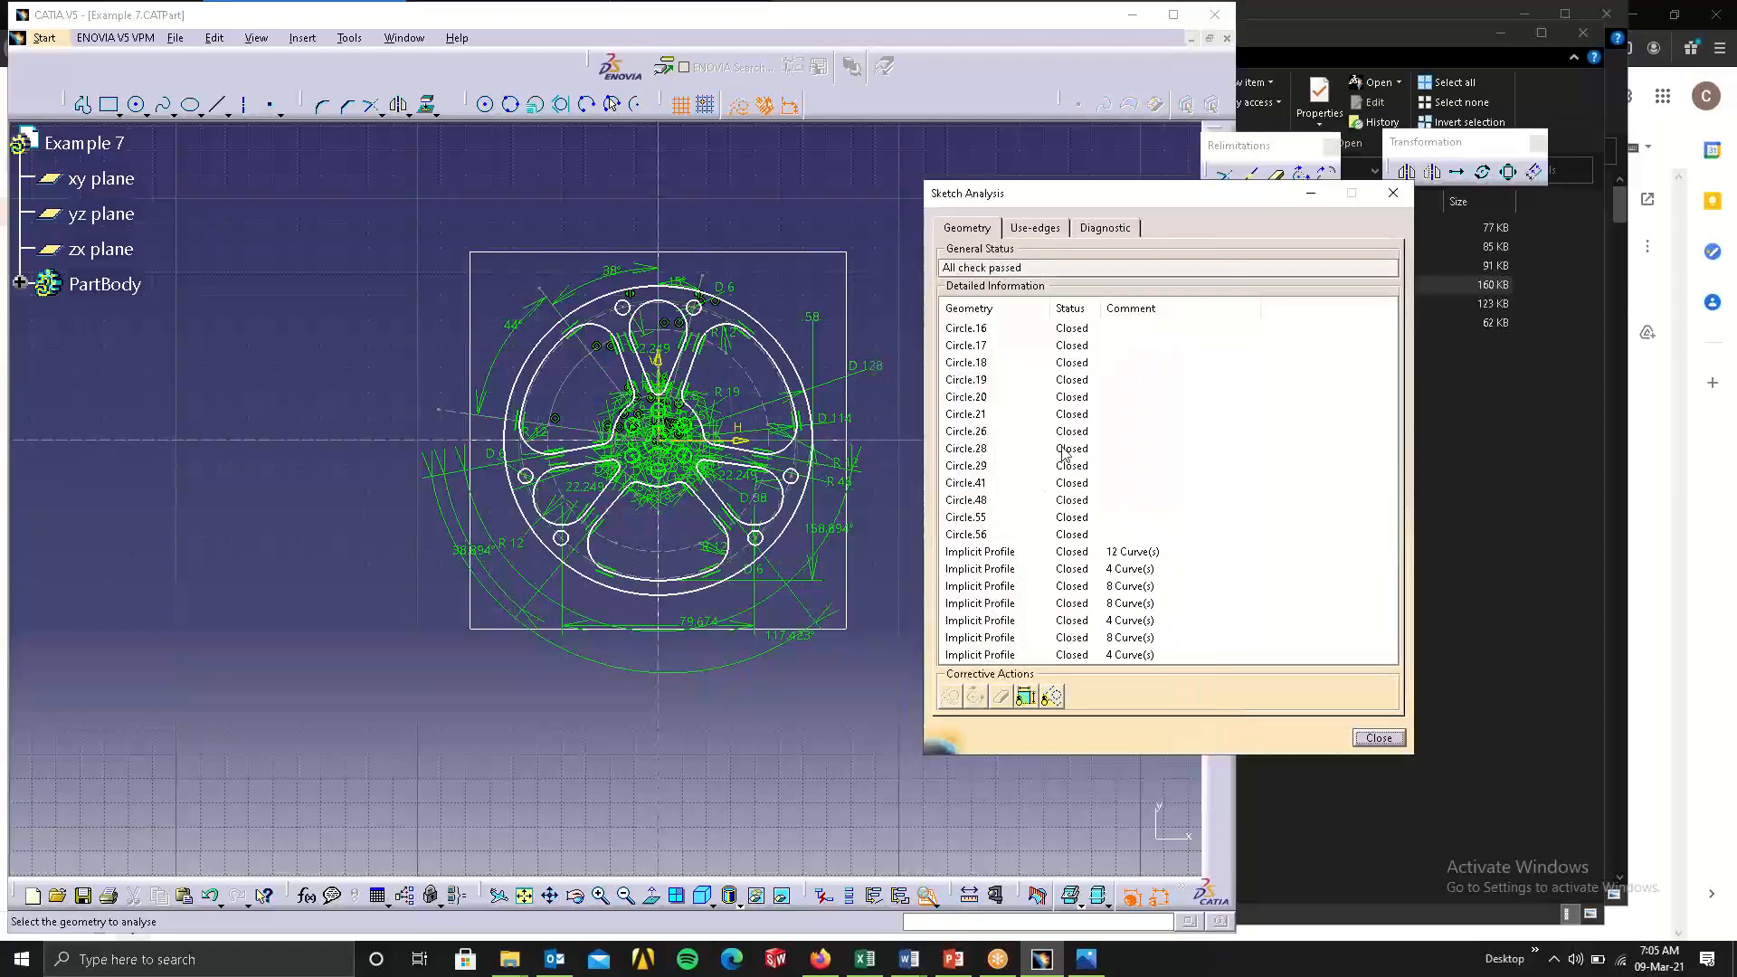
pyautogui.click(1104, 551)
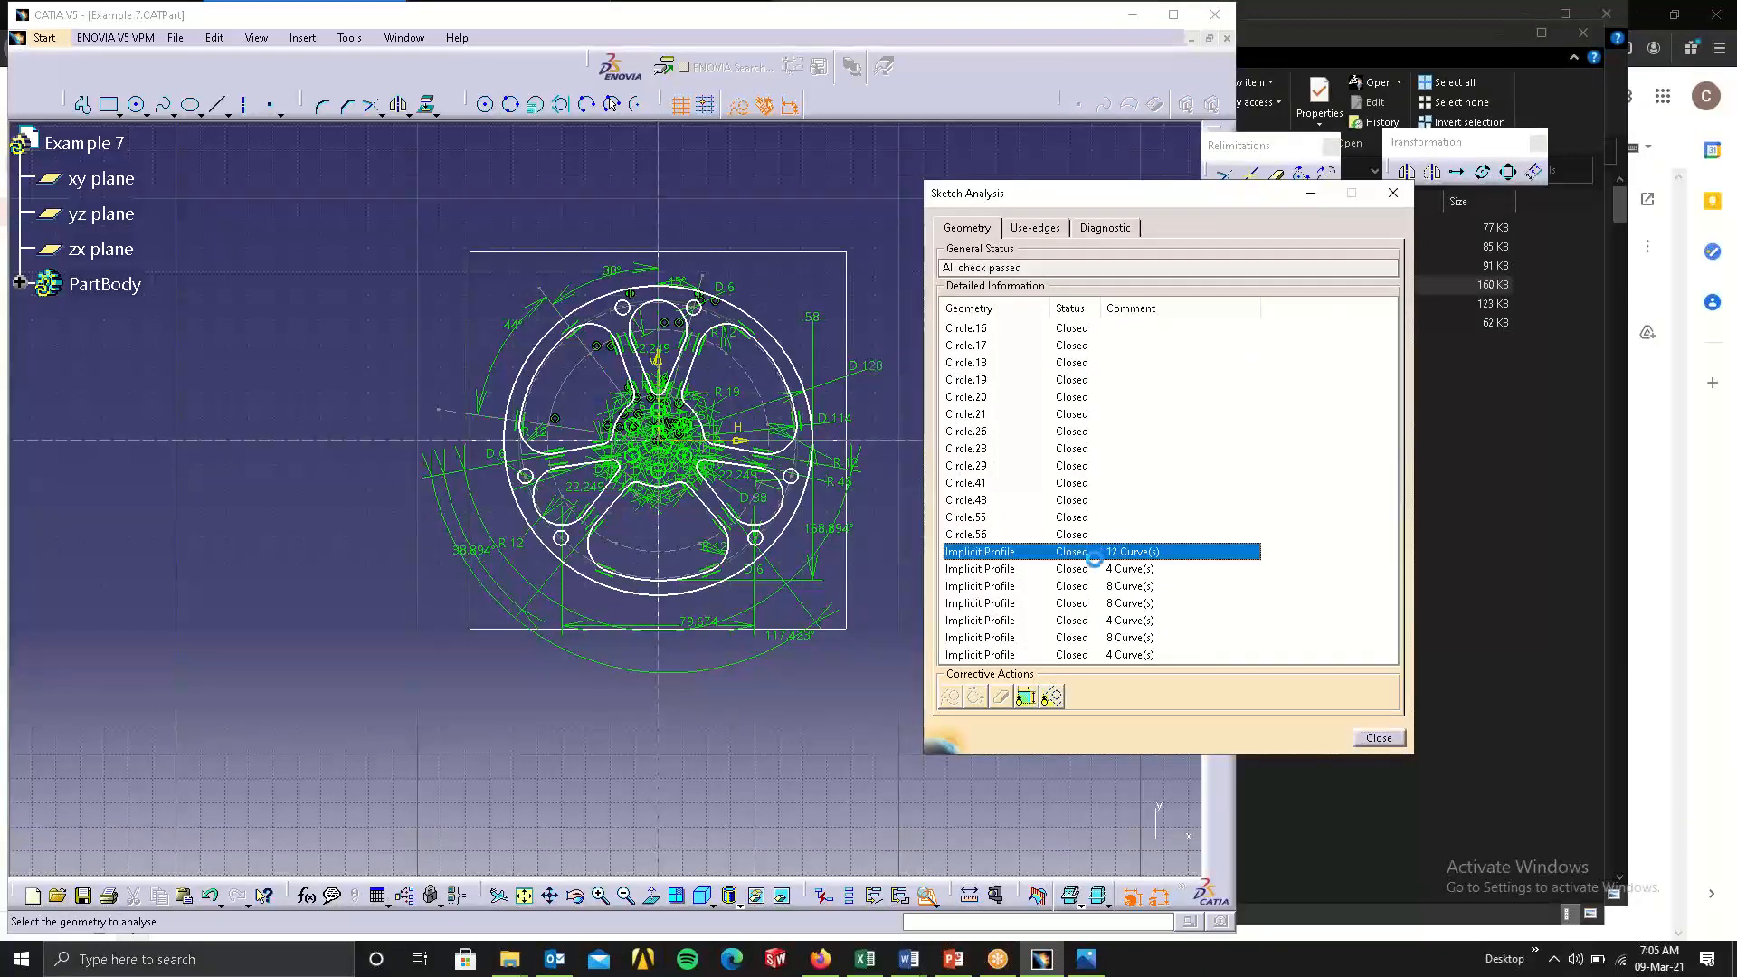
pyautogui.press('Up')
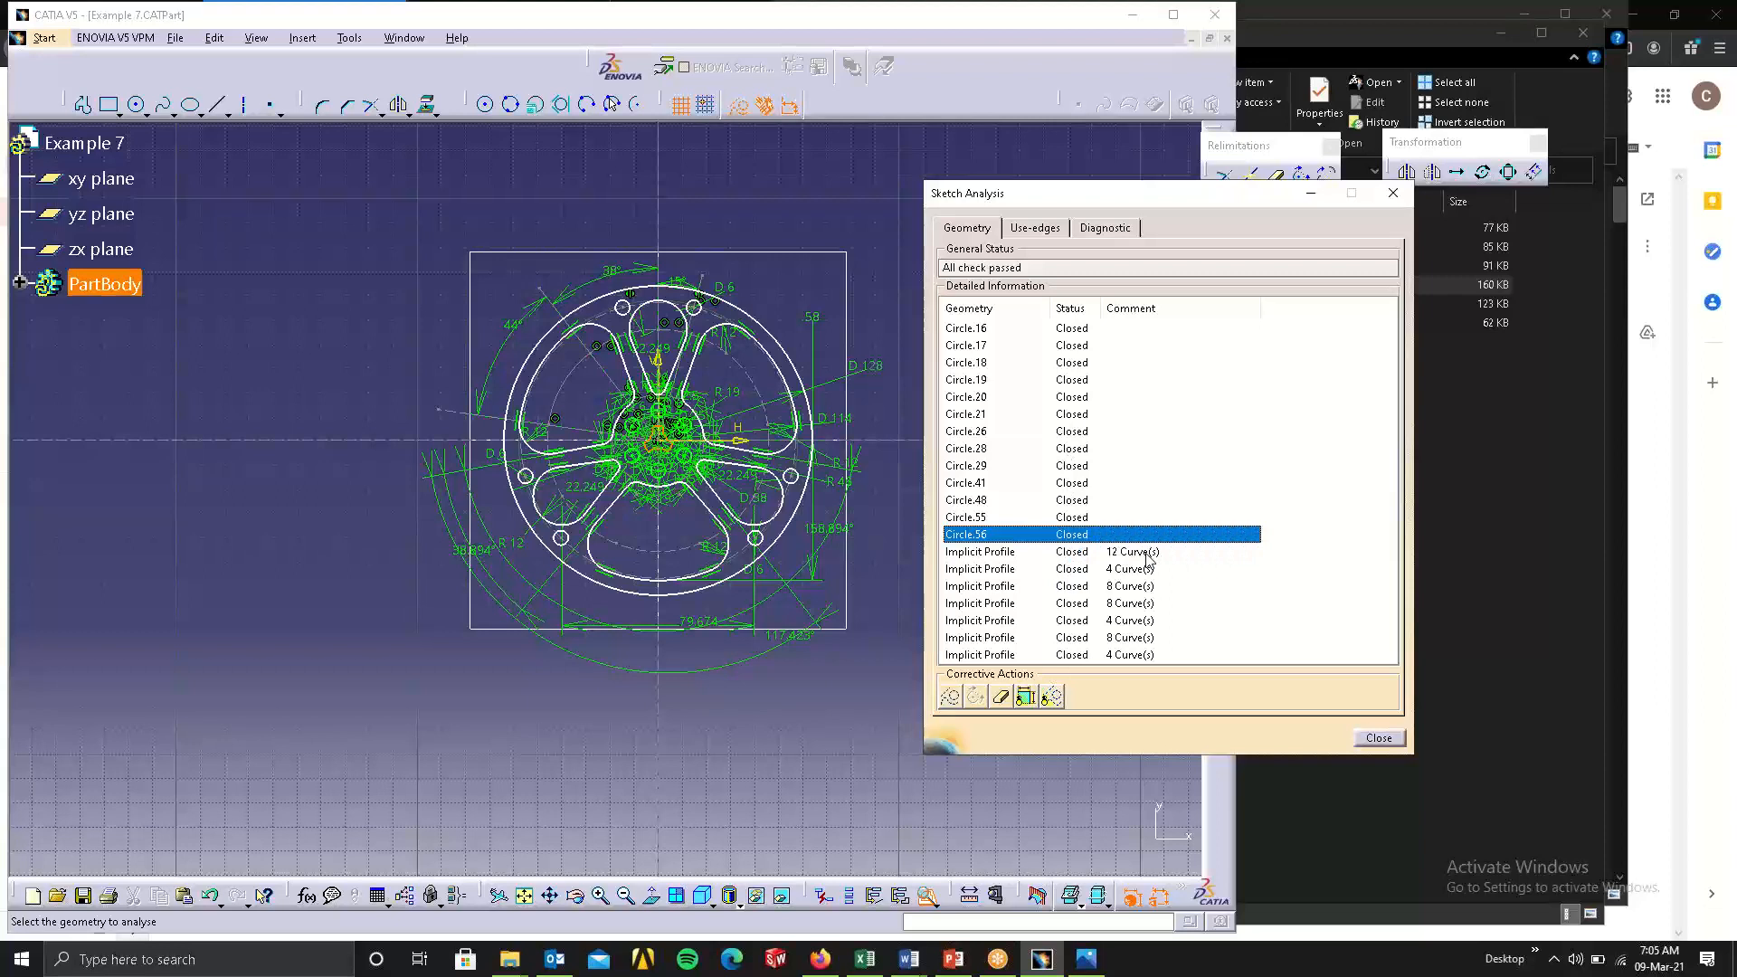
pyautogui.click(1127, 485)
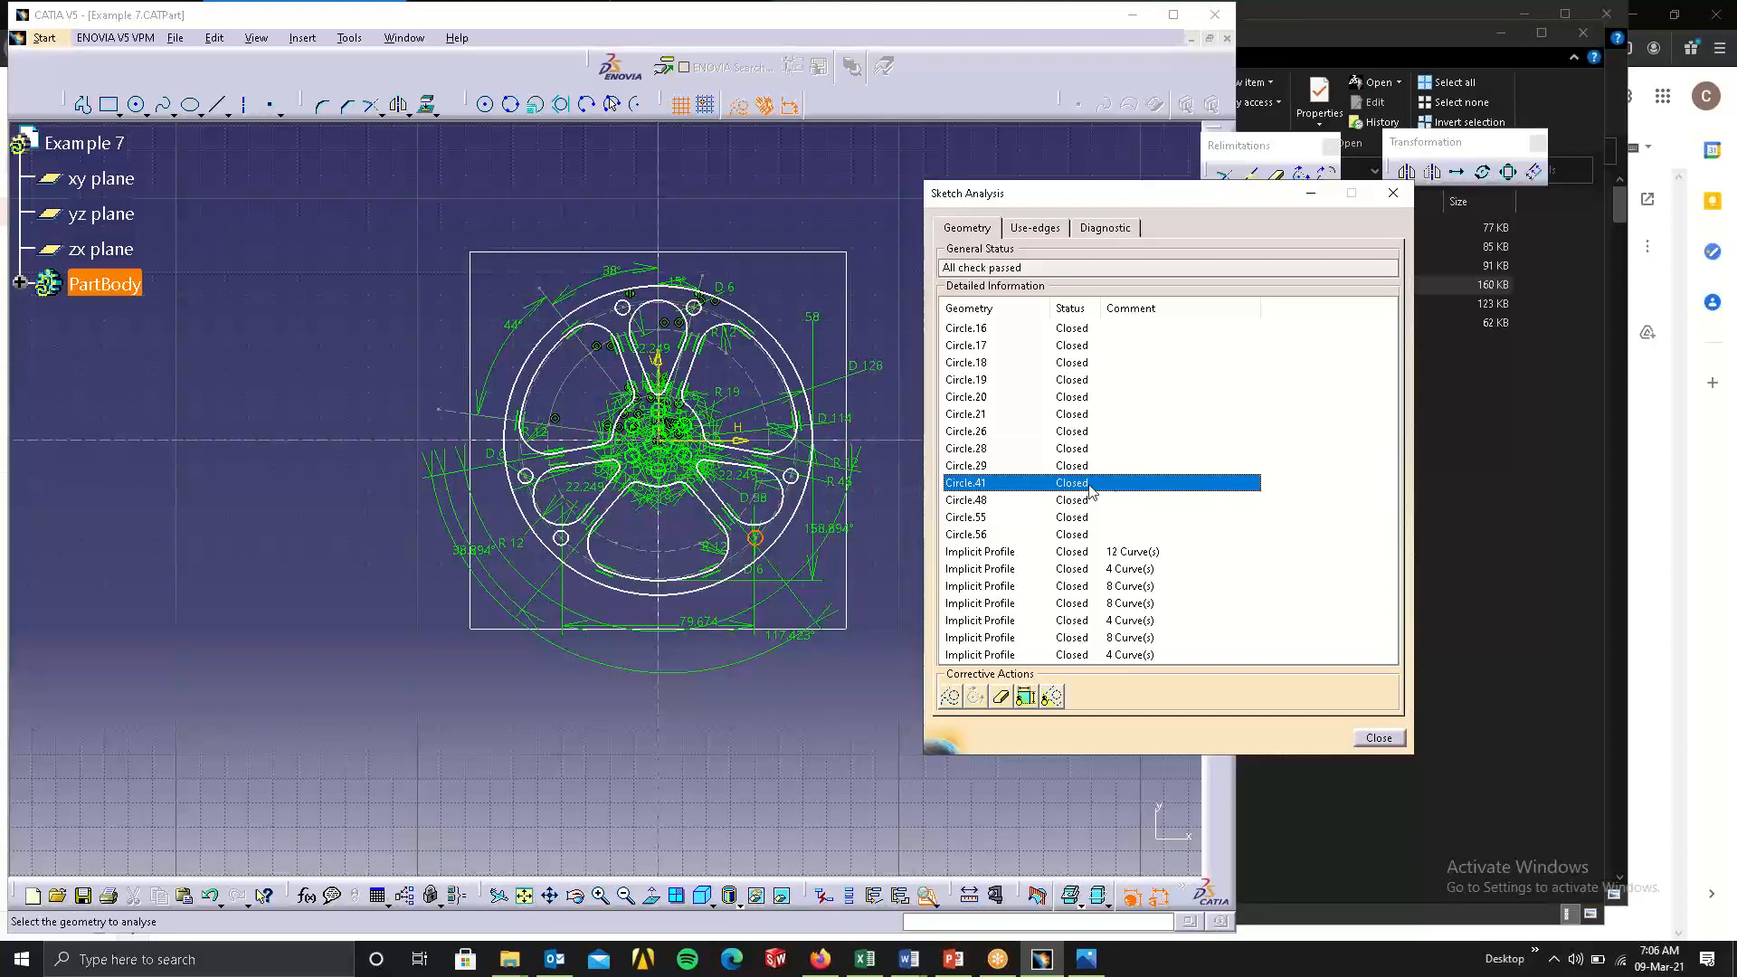
pyautogui.click(1249, 328)
pyautogui.click(1072, 346)
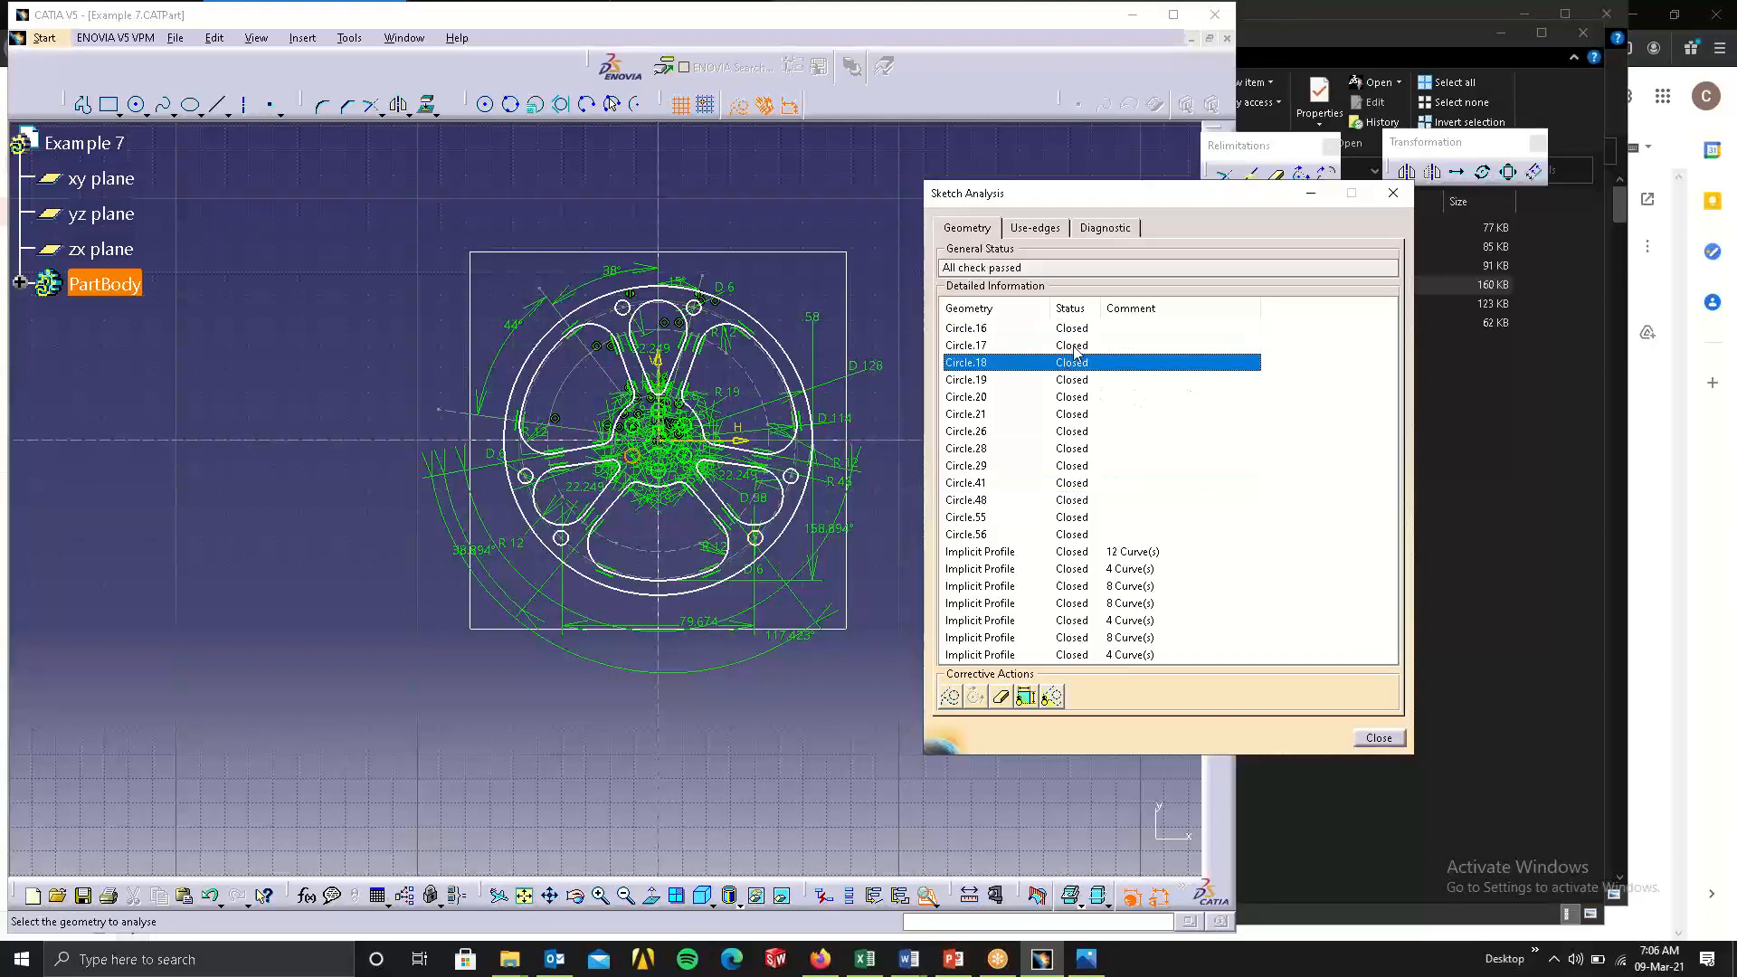
pyautogui.moveTo(1068, 346)
pyautogui.mouseDown()
pyautogui.moveTo(1059, 433)
pyautogui.moveTo(1098, 594)
pyautogui.moveTo(1081, 655)
pyautogui.mouseUp()
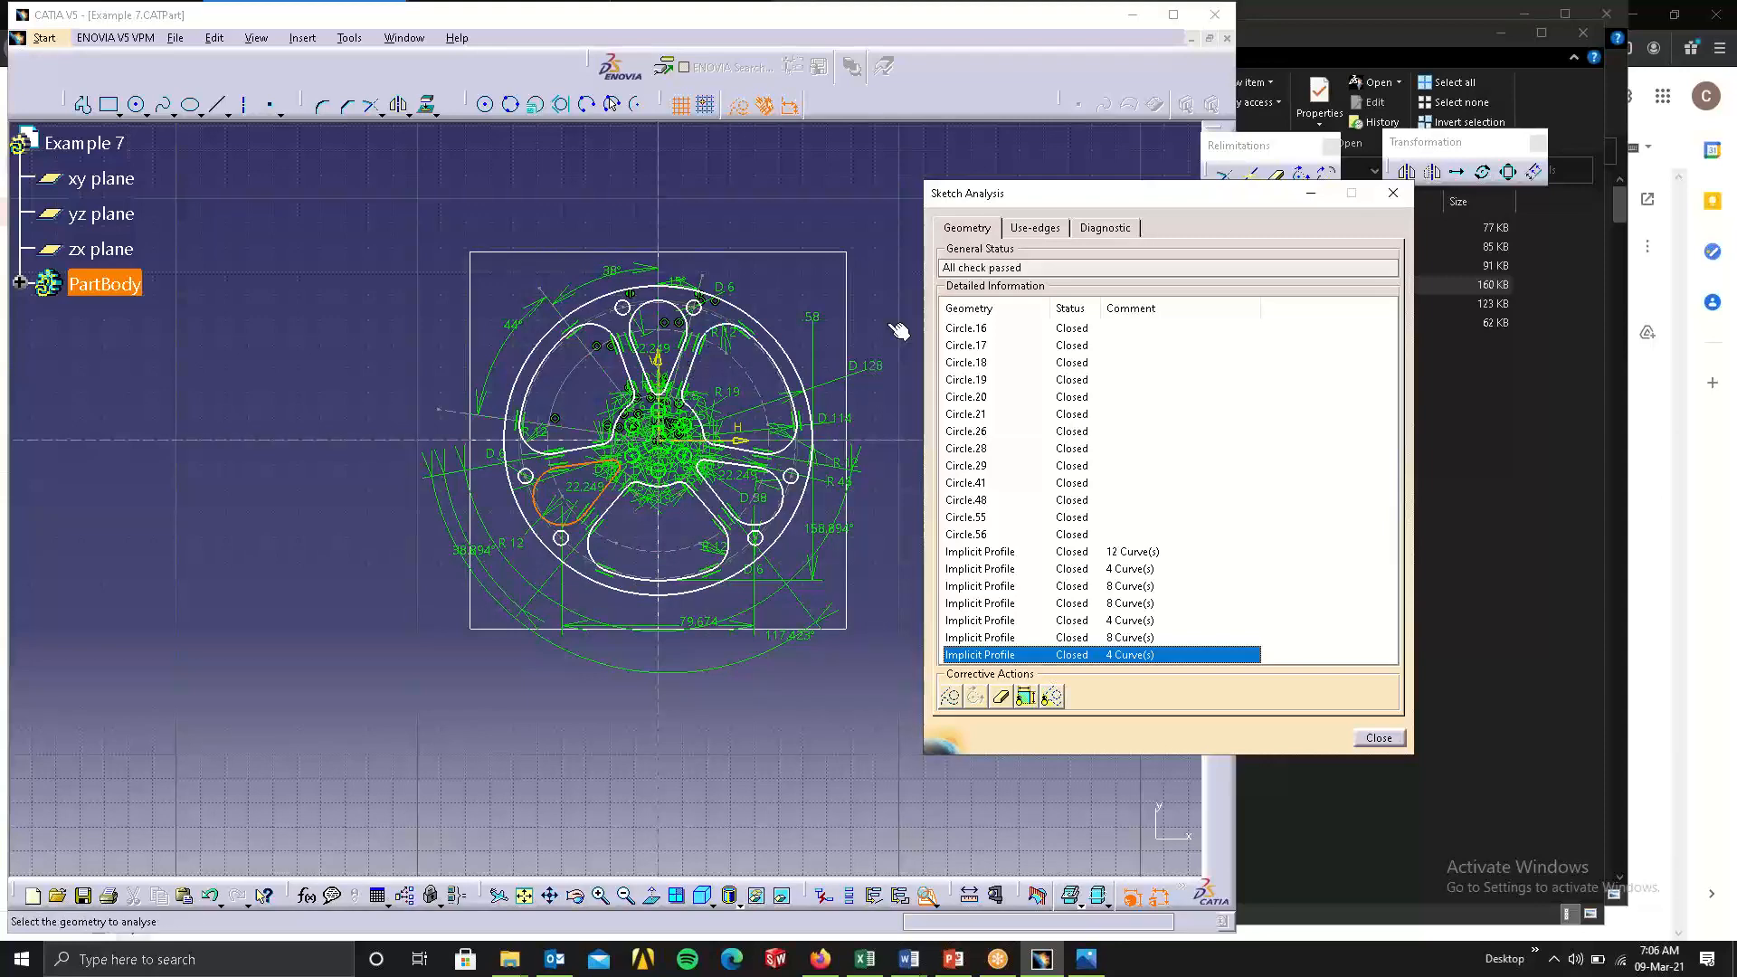
# Review the constraint diagnostic of the Example 7 sketch elements and close the analysis.
pyautogui.click(1111, 229)
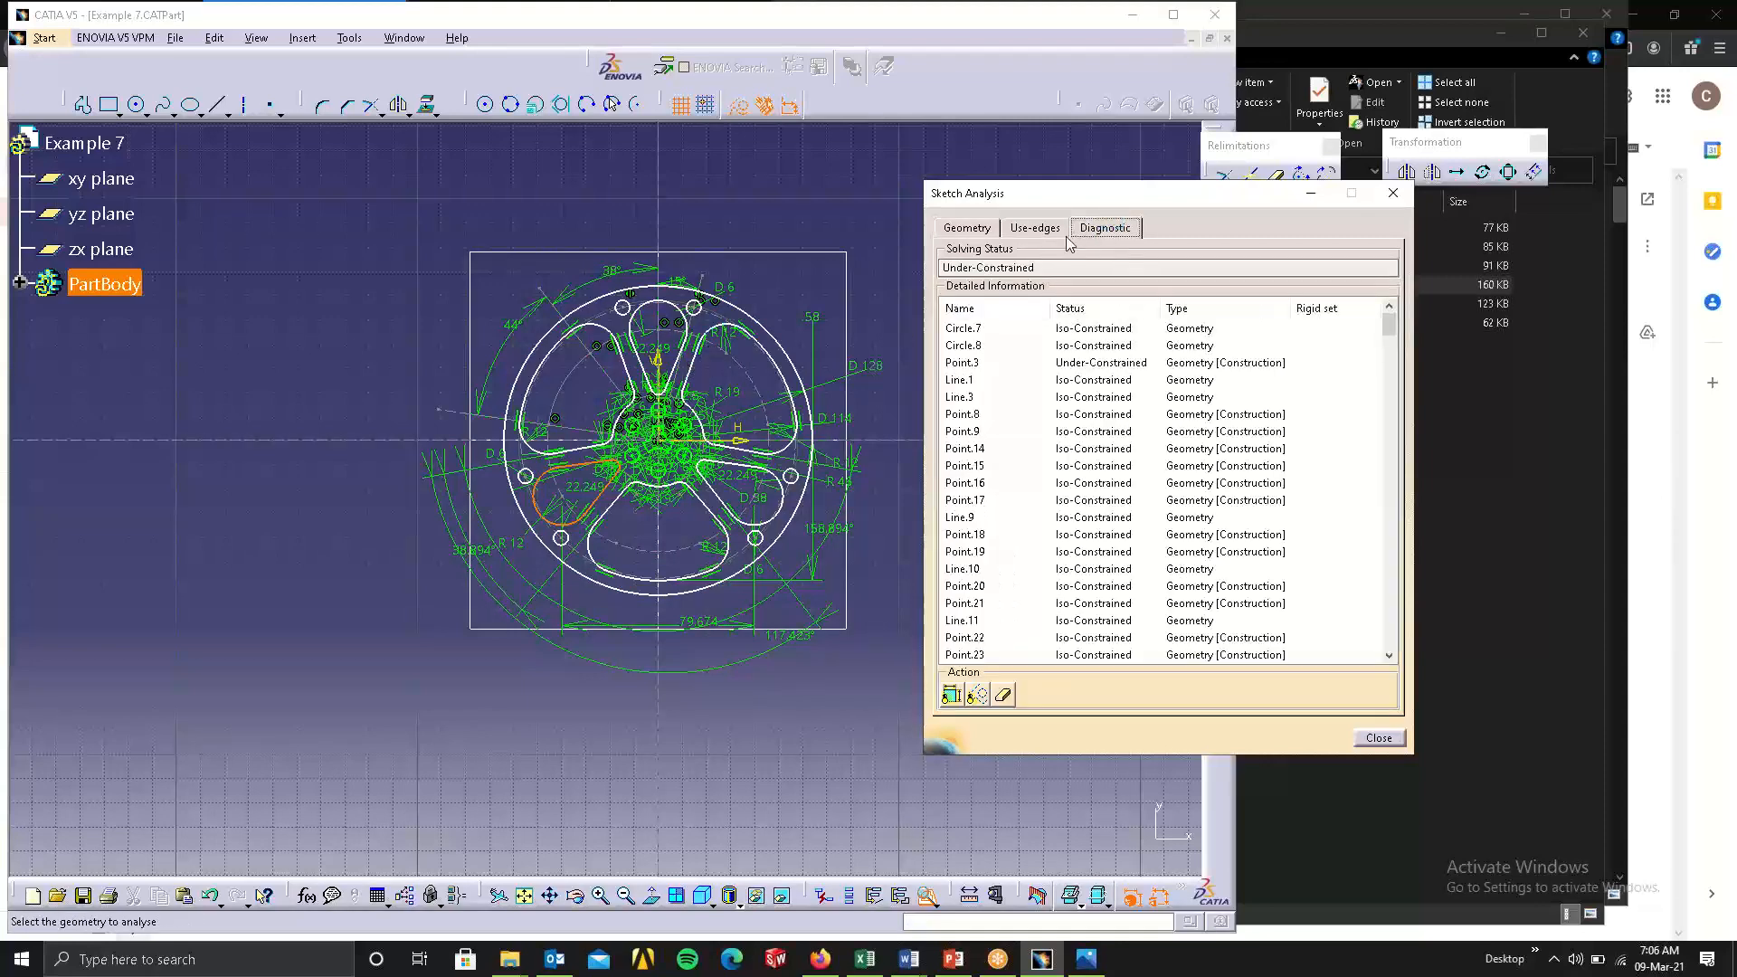
pyautogui.scroll(-15, 1090, 525)
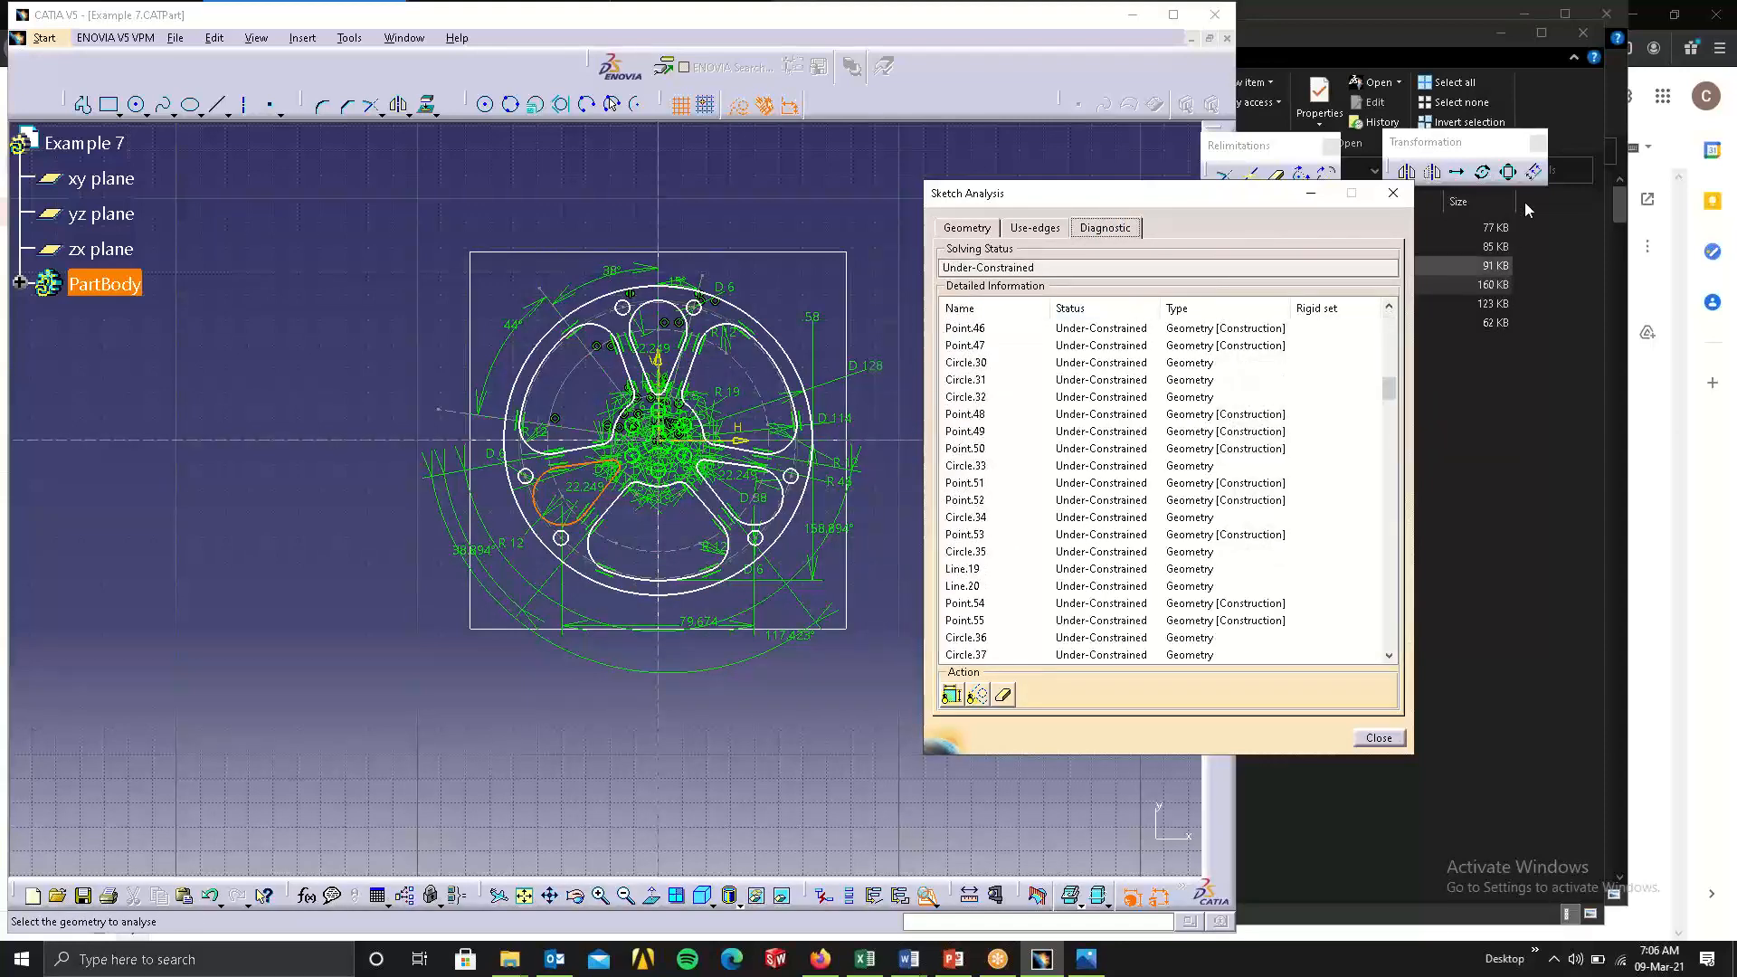
pyautogui.click(1392, 201)
# Open the Example 6 part from the catiamodels folder in CATIA.
pyautogui.click(1349, 487)
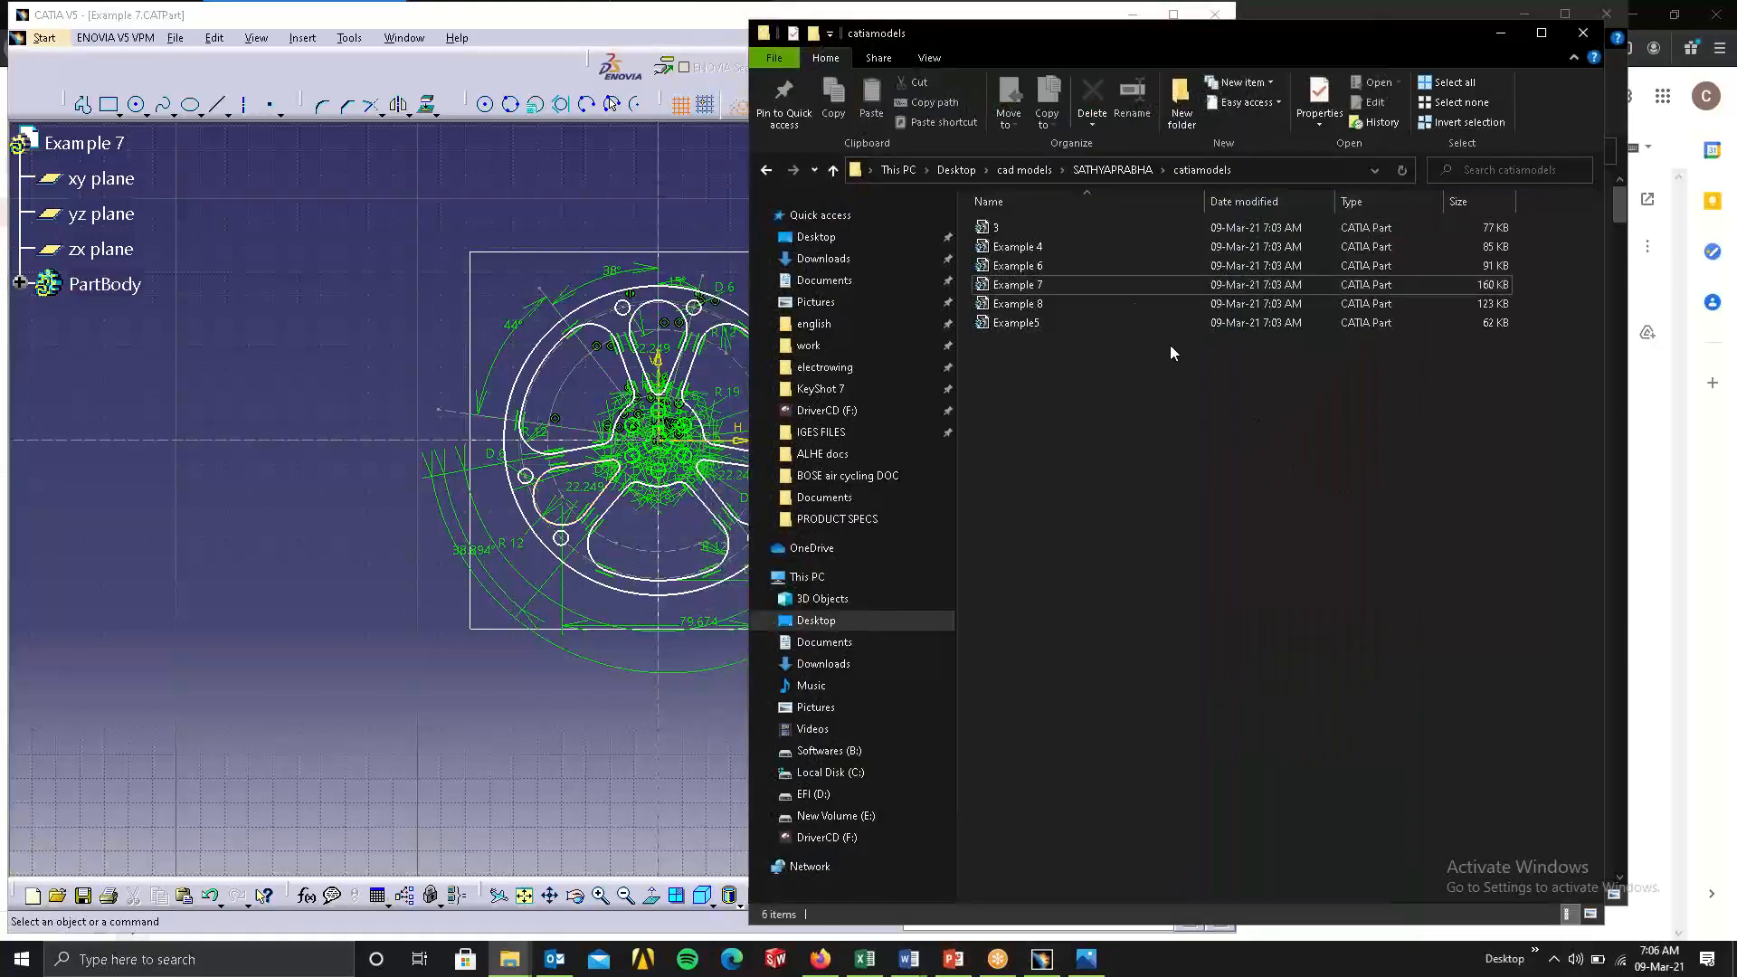
pyautogui.click(1063, 265)
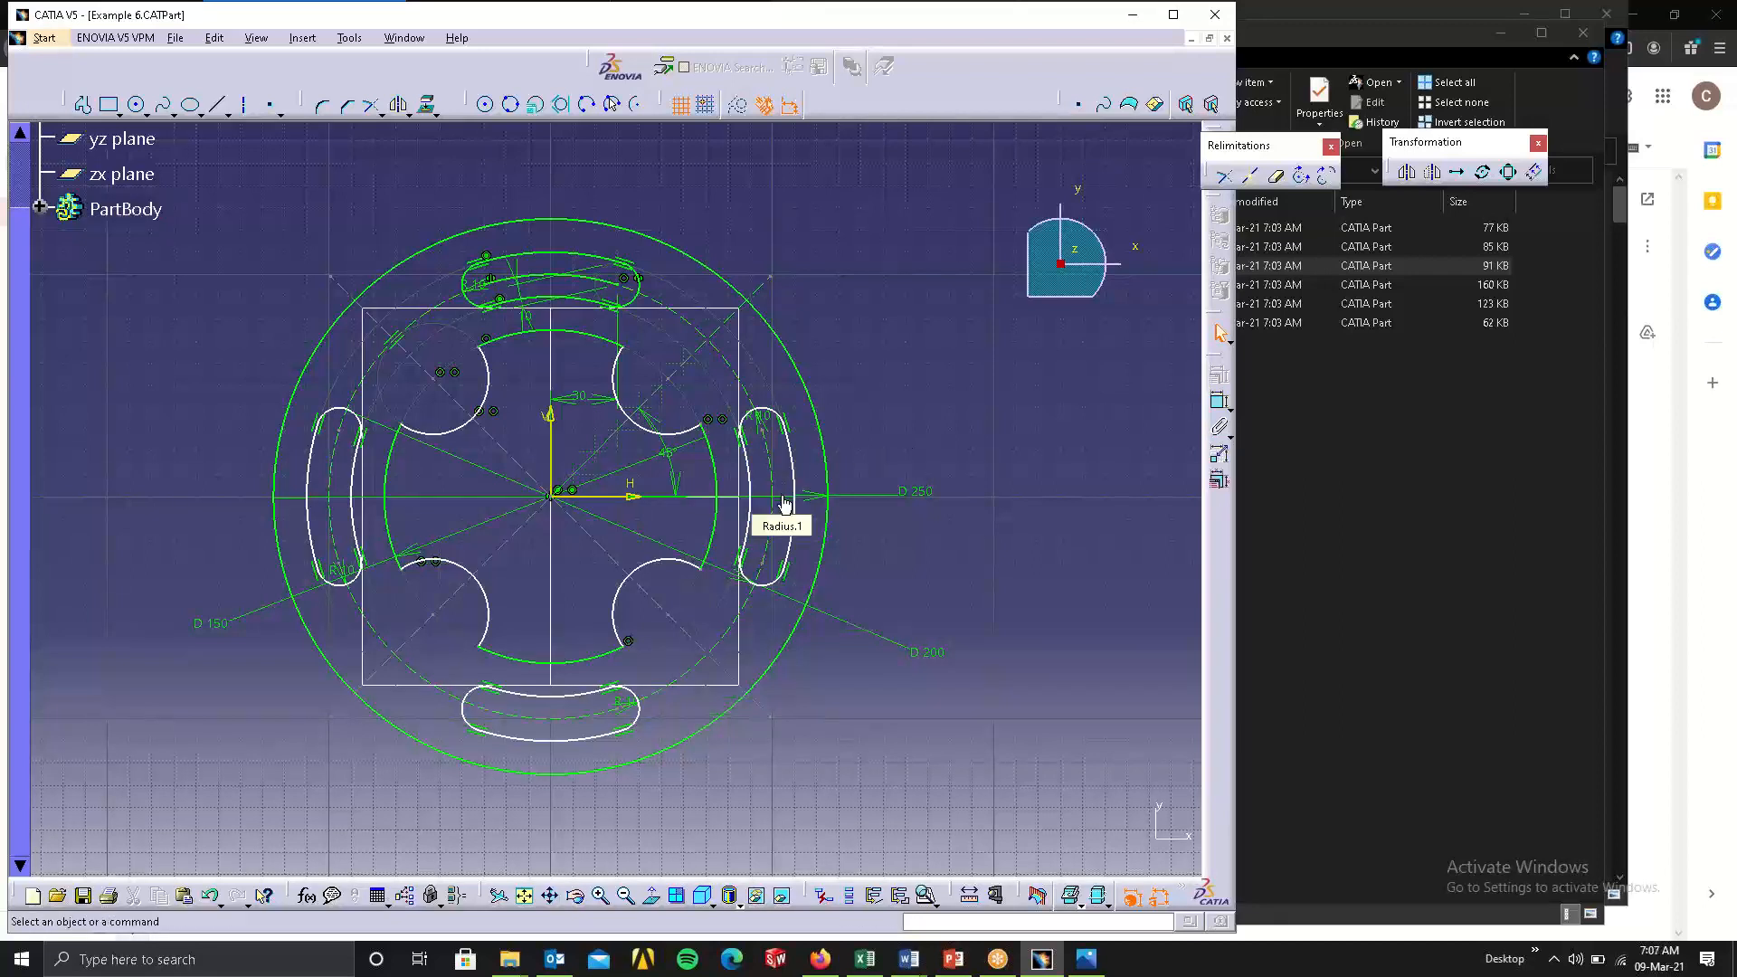
pyautogui.click(792, 458)
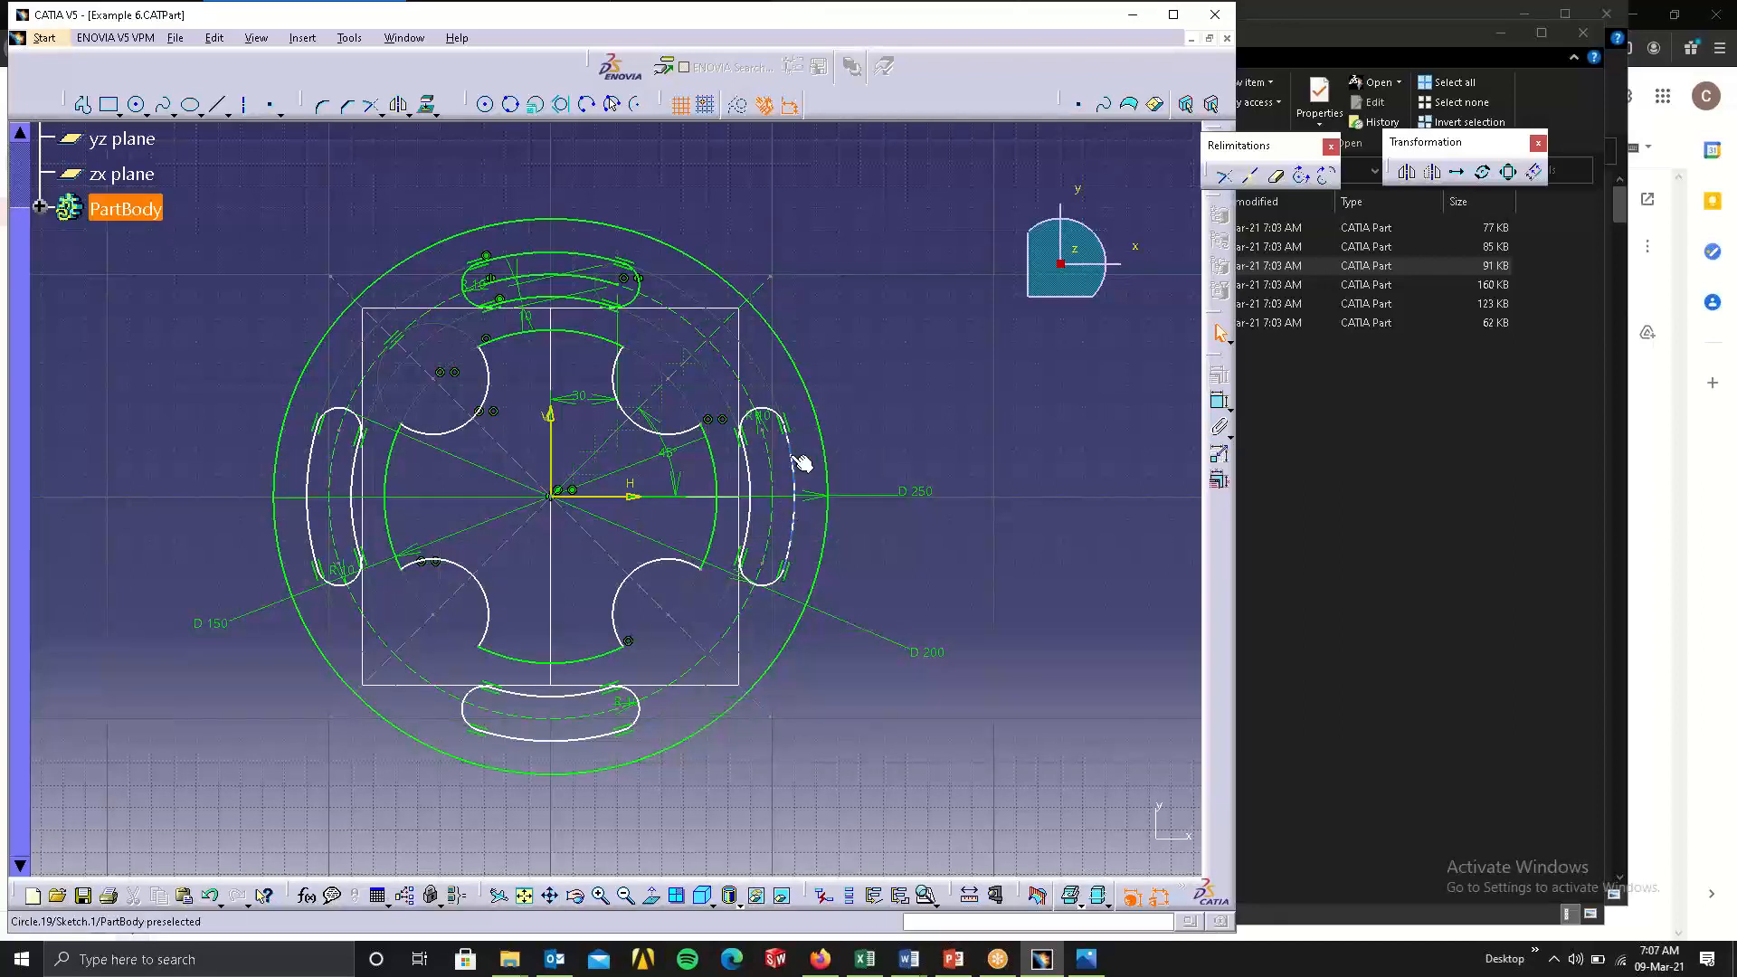
pyautogui.keyDown('ctrl'); pyautogui.click(777, 478); pyautogui.keyUp('ctrl')
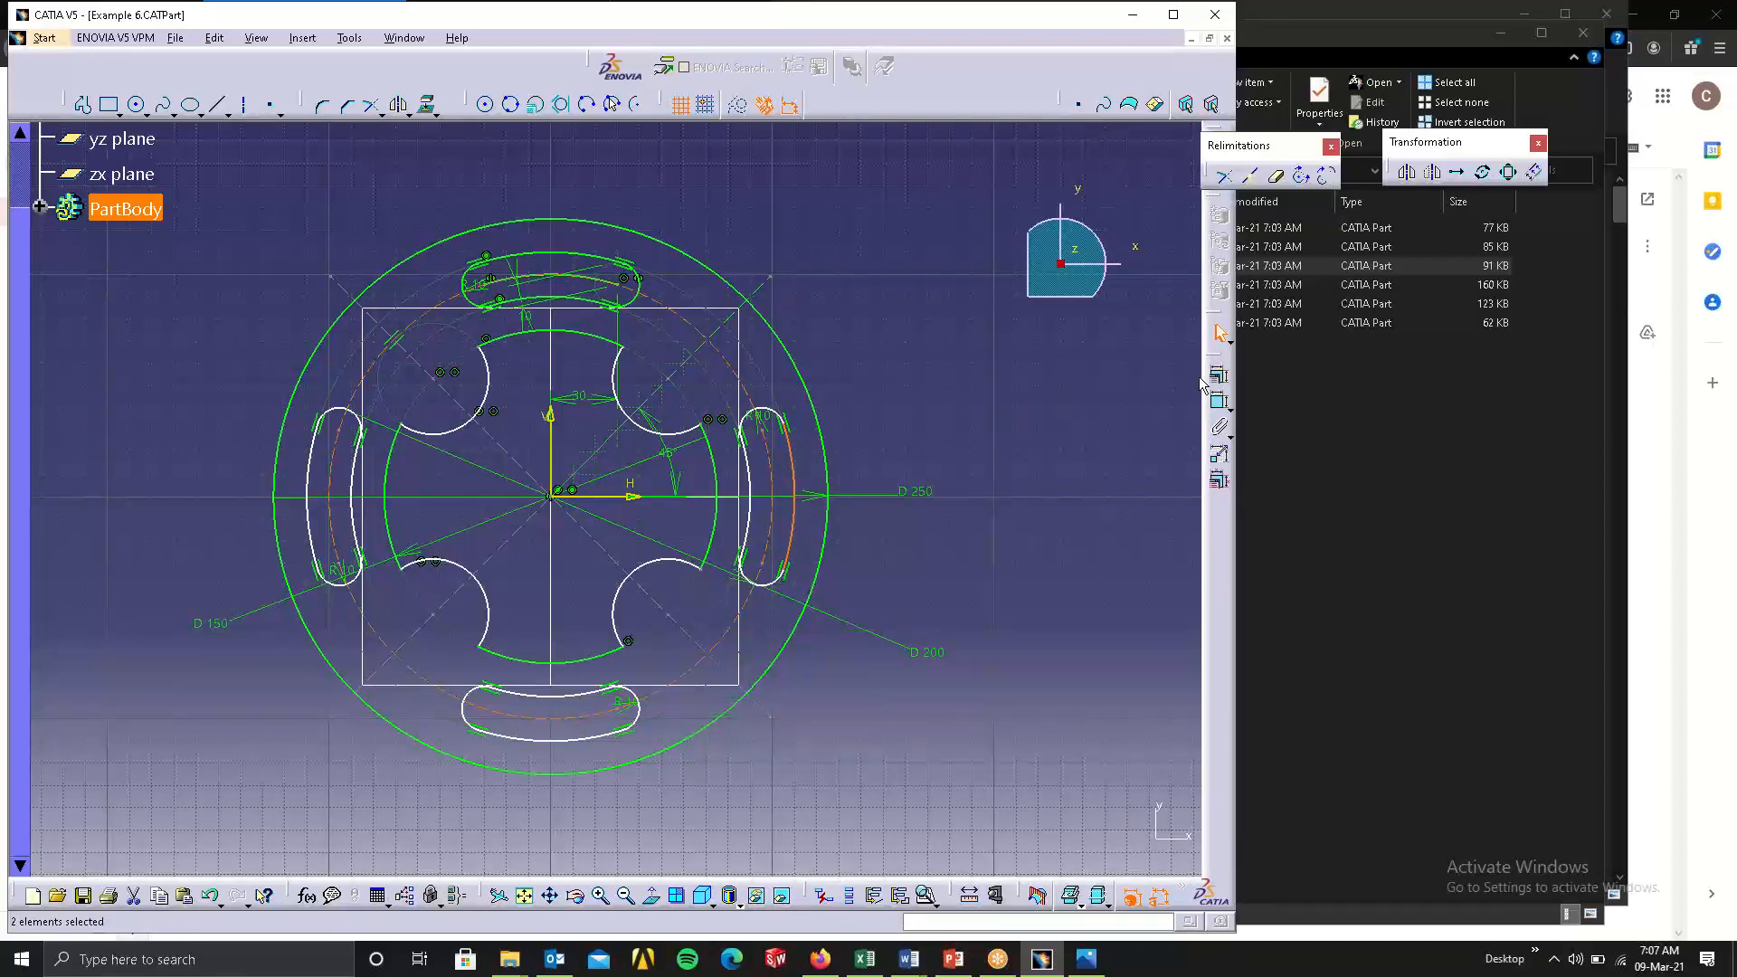
pyautogui.click(1002, 404)
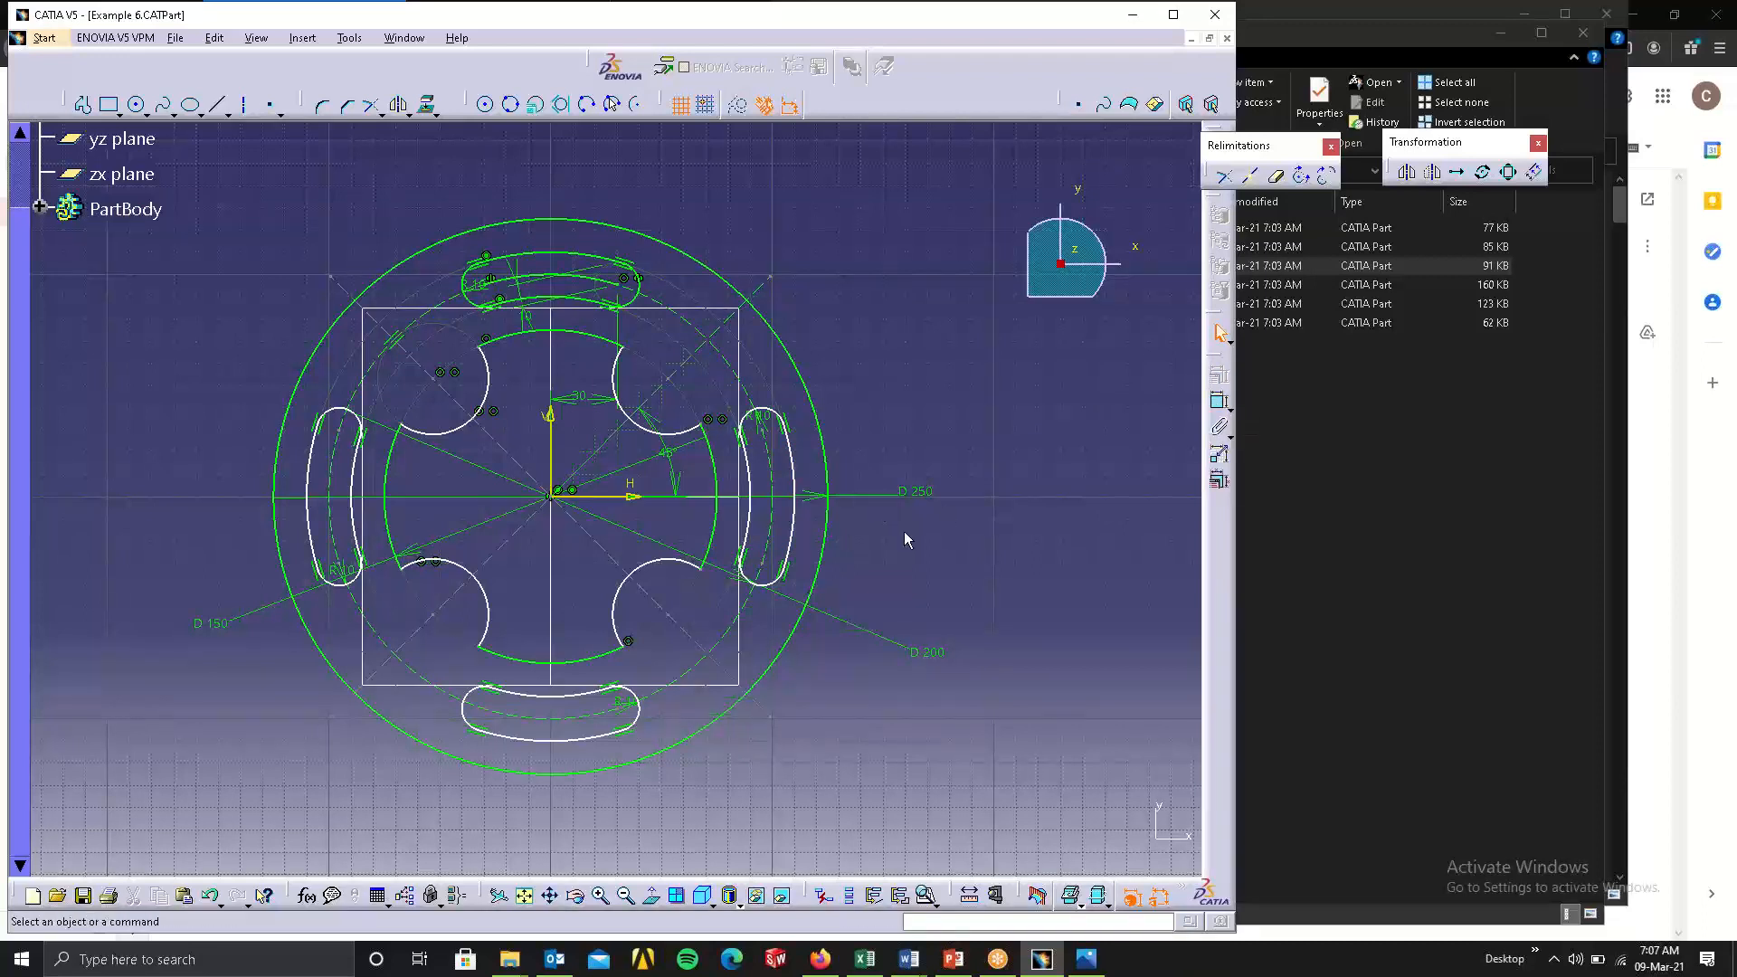
# Use the Constraint command to make the right-hand slot's outer arc concentric with the dashed construction circle in Example 6.
pyautogui.click(1219, 406)
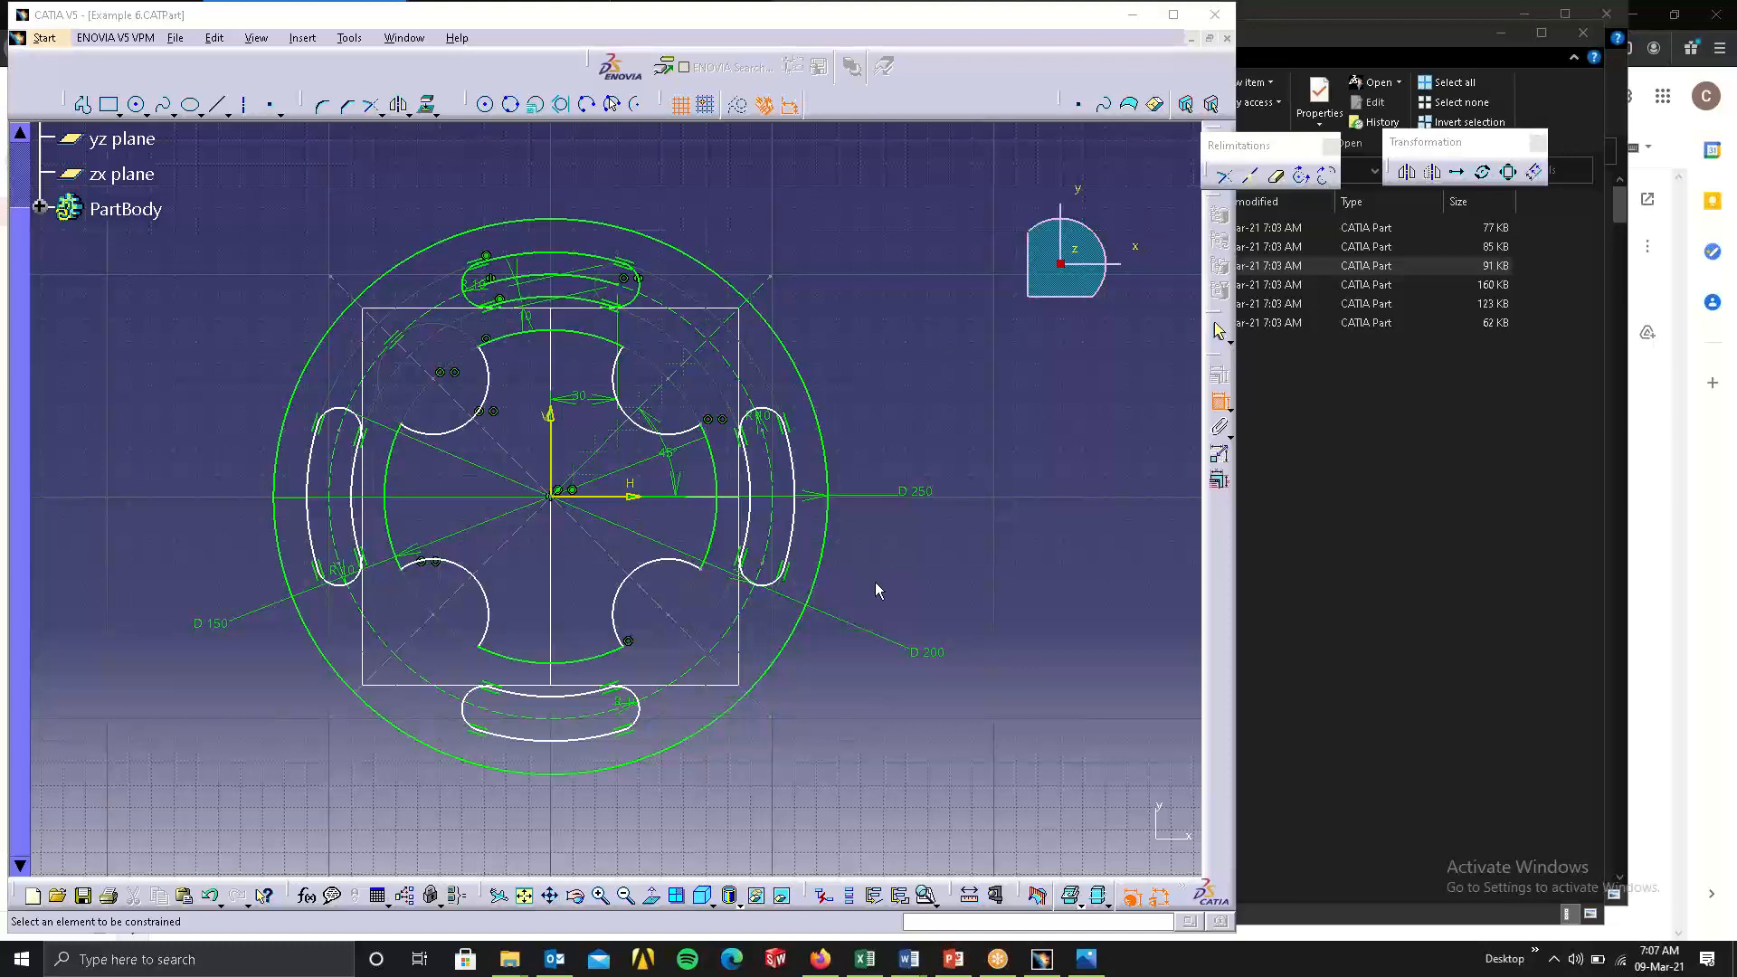
pyautogui.moveTo(892, 561)
pyautogui.mouseDown(button='middle')
pyautogui.moveTo(1049, 543)
pyautogui.moveTo(969, 501)
pyautogui.mouseUp(button='middle')
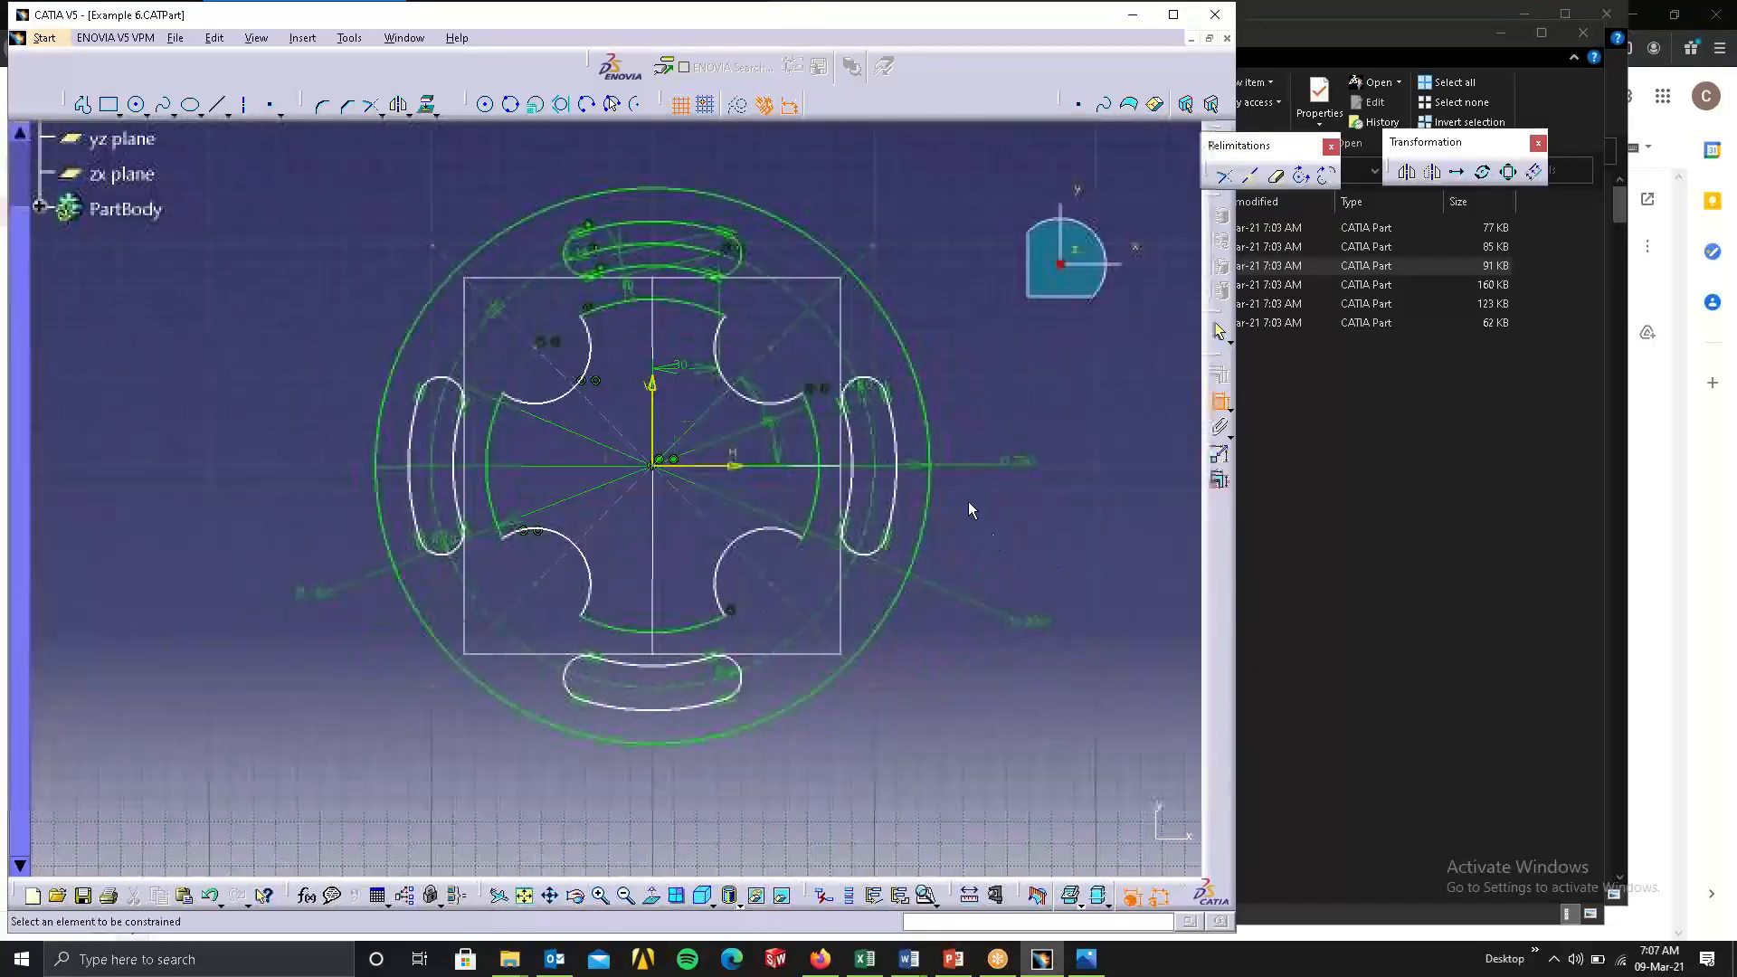
pyautogui.click(896, 433)
pyautogui.click(877, 487)
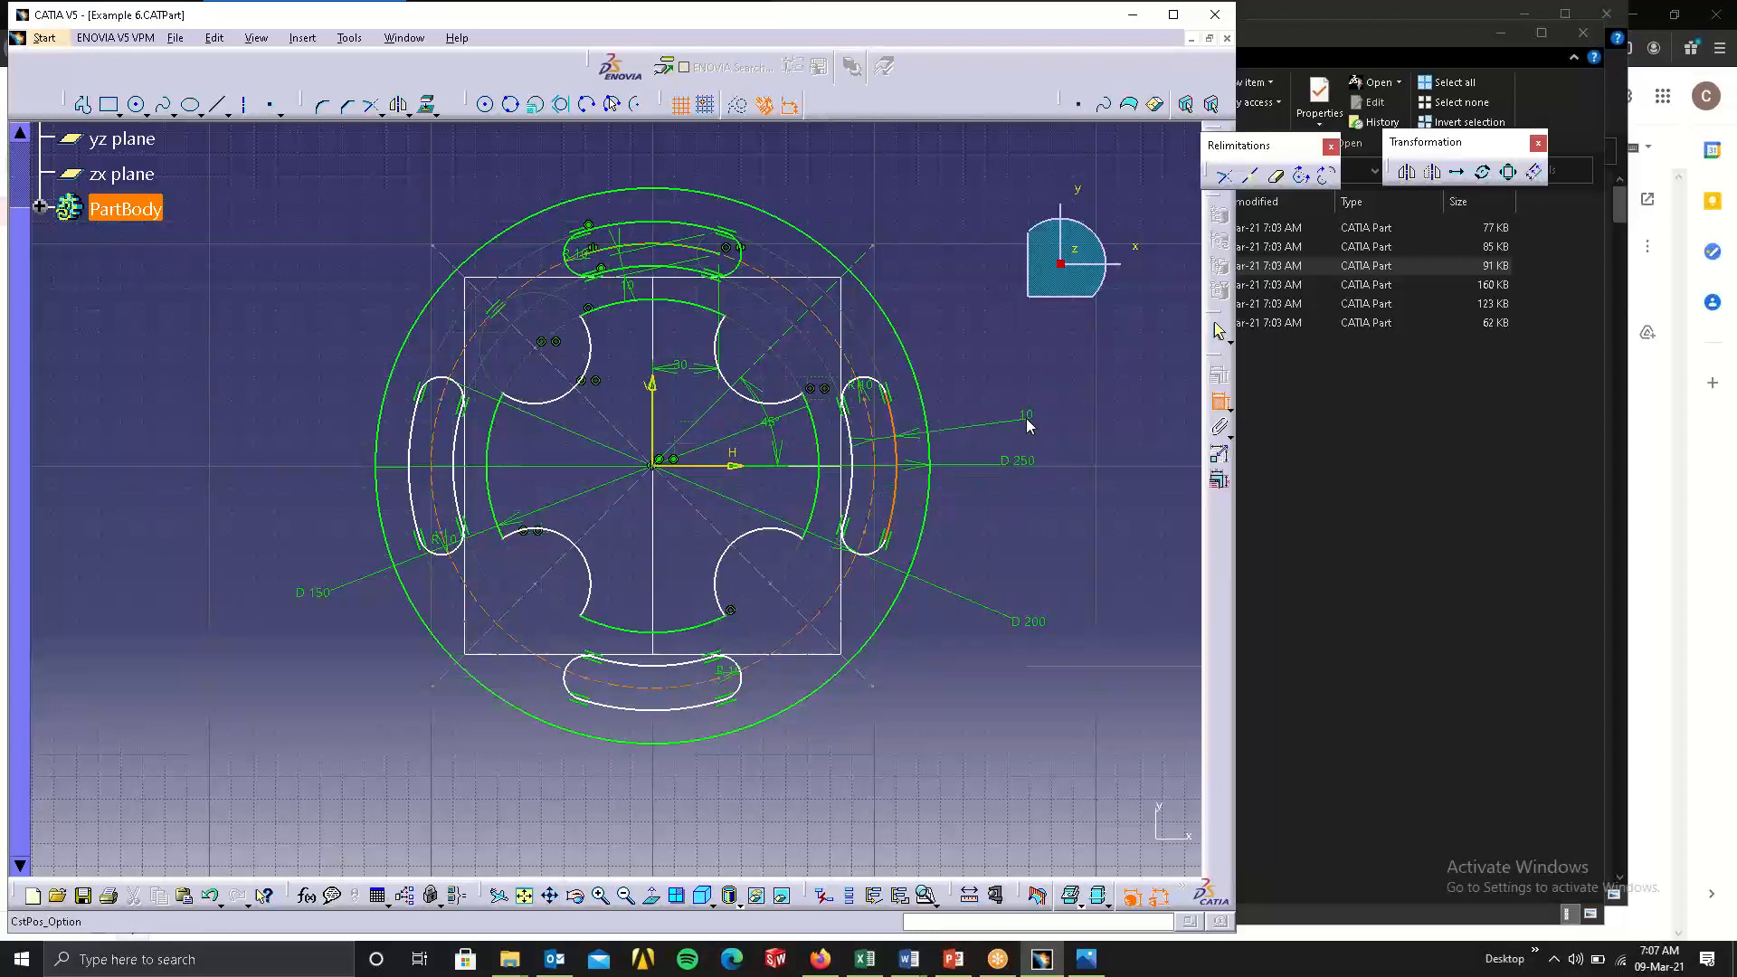
pyautogui.rightClick(1028, 421)
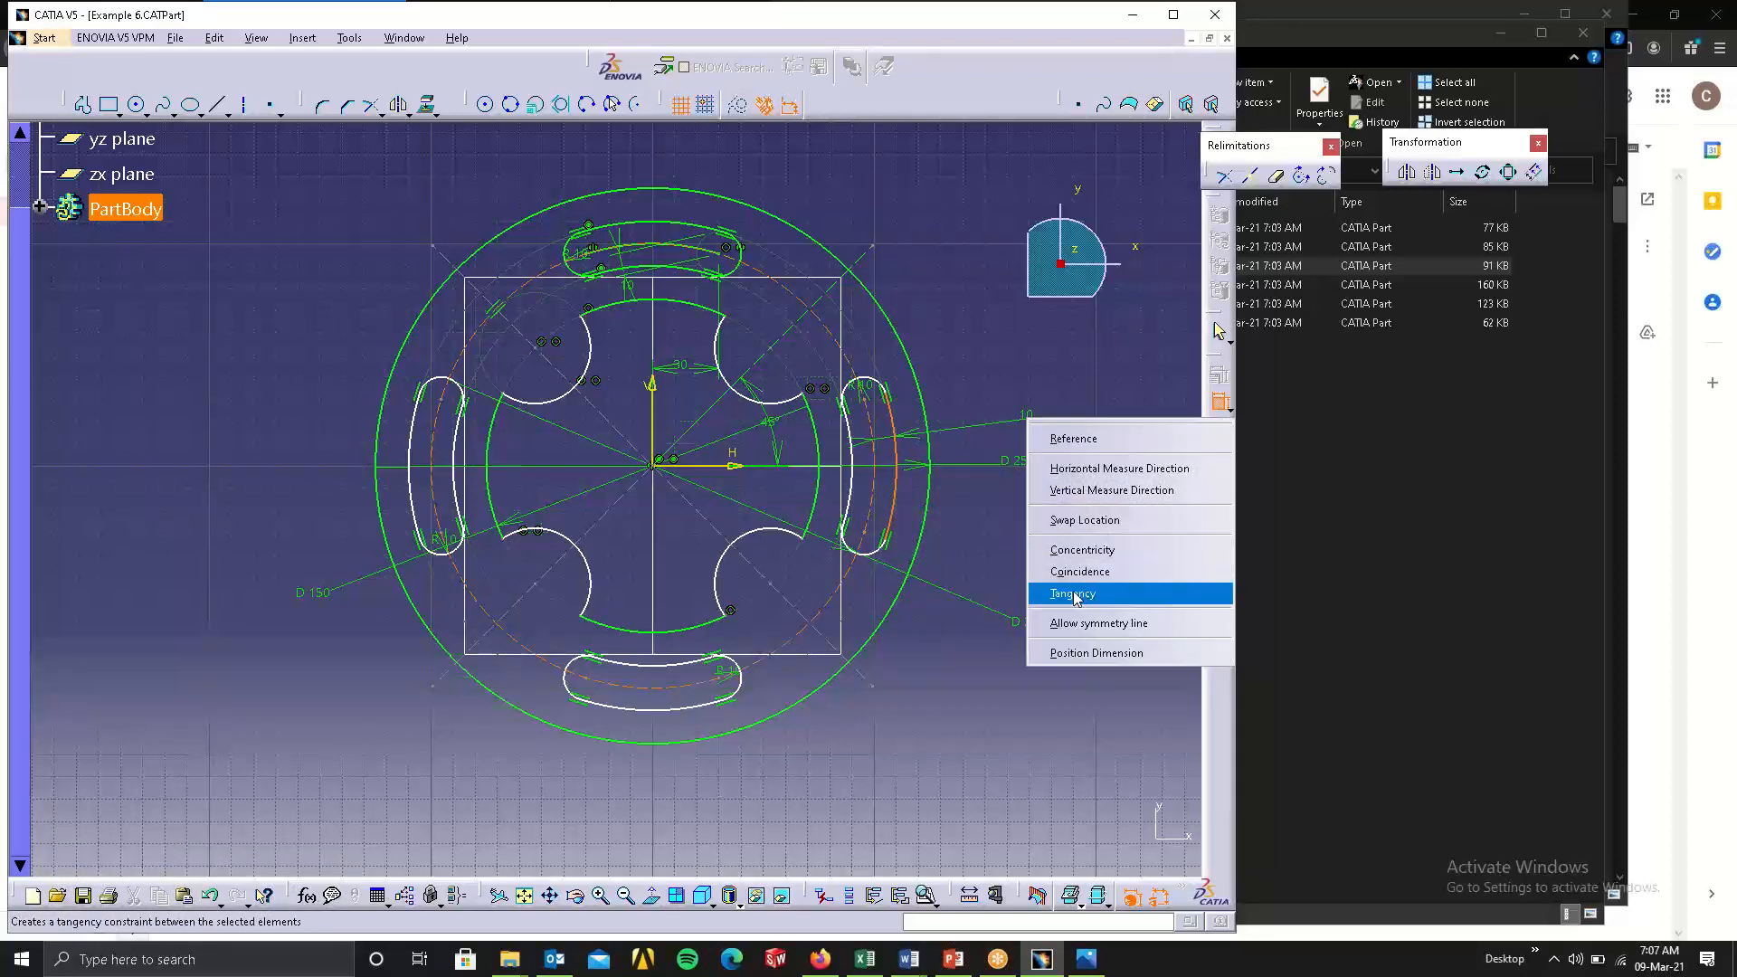
pyautogui.click(1097, 551)
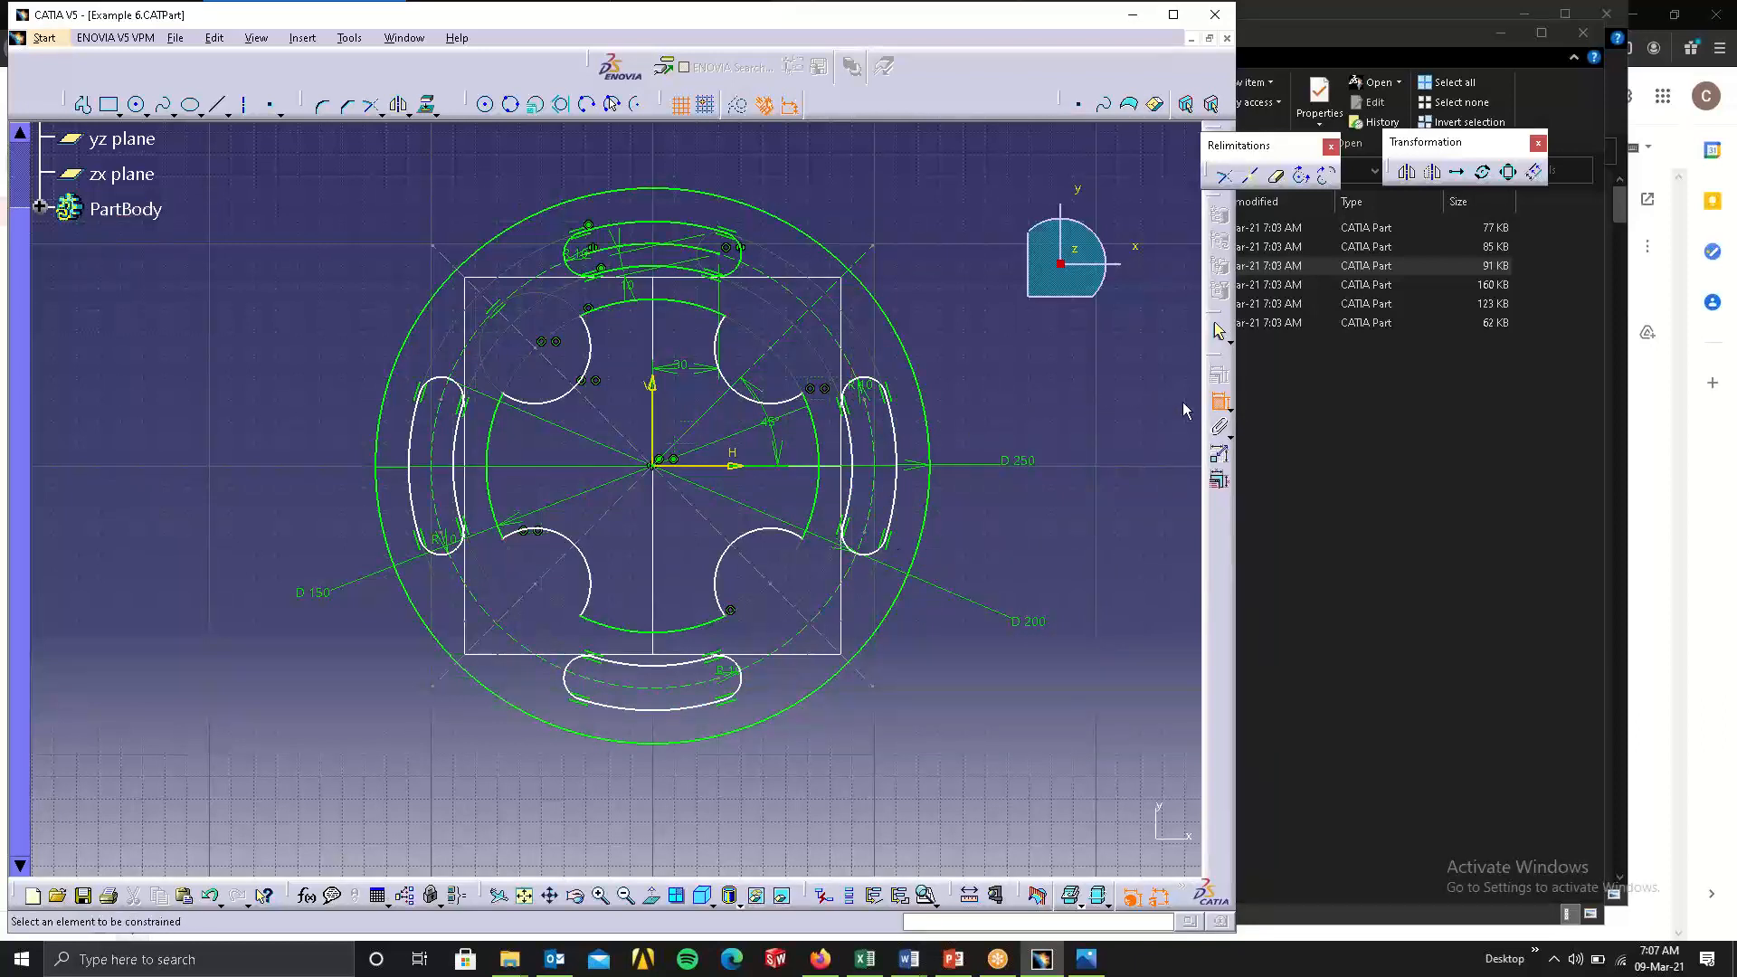
pyautogui.click(1220, 402)
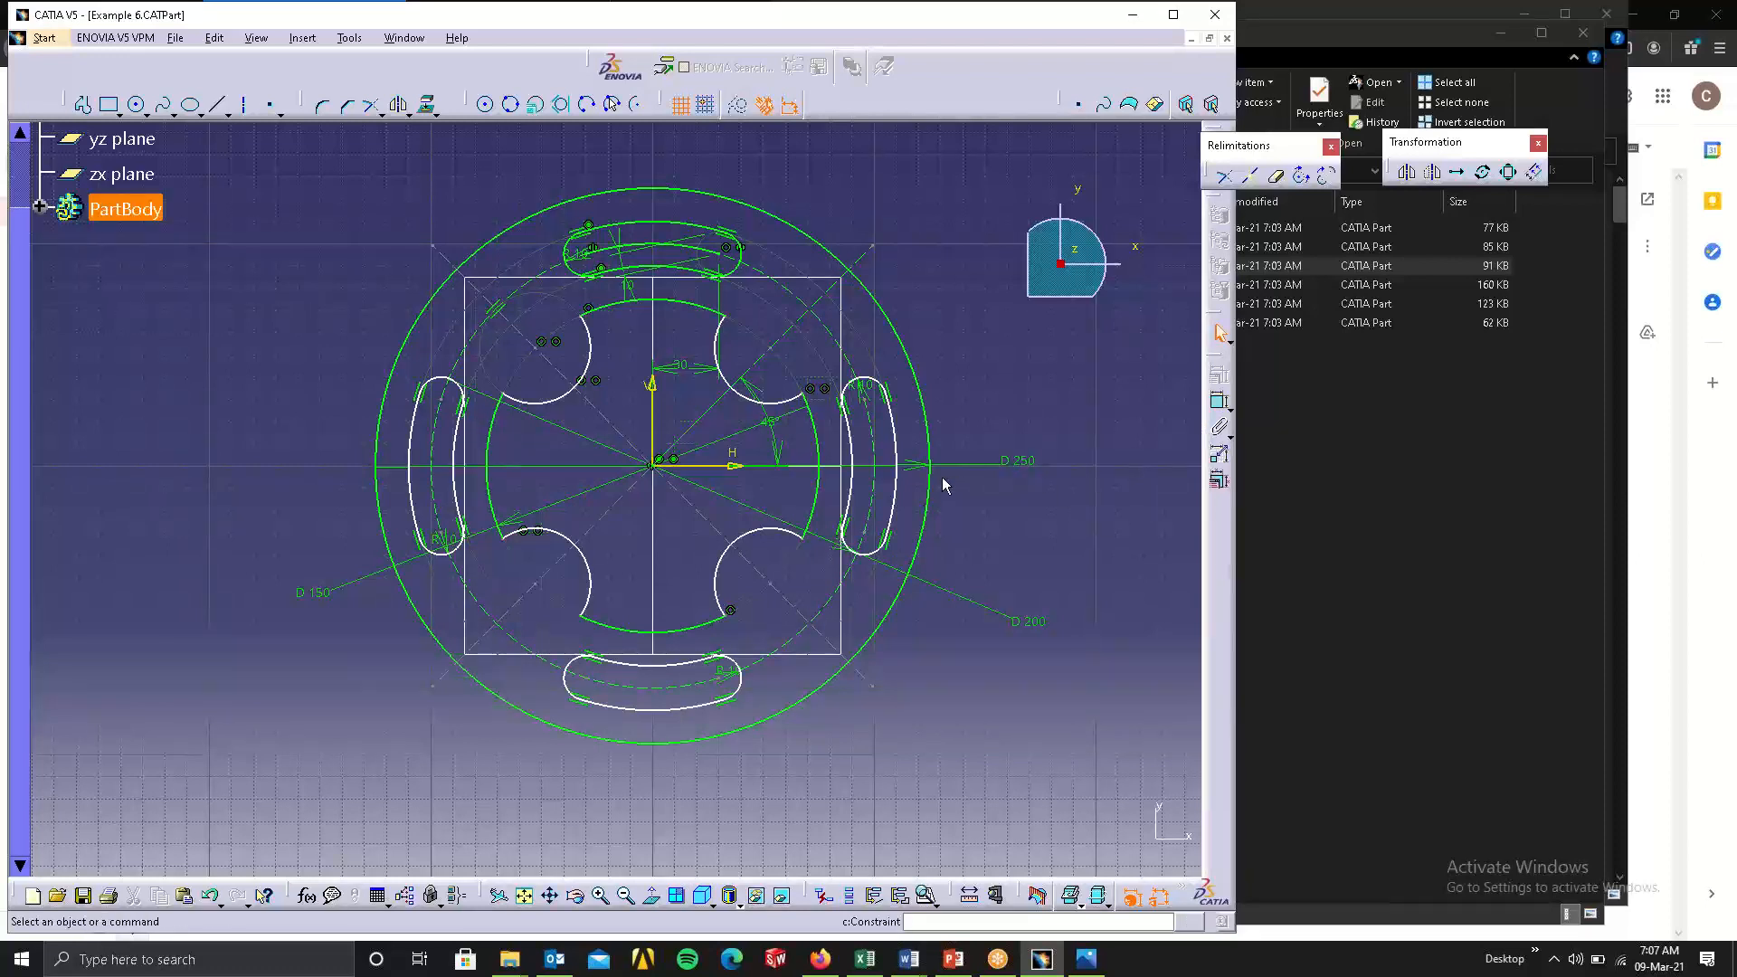
# Check which constraints the Constraint Definition dialog offers for the right-hand slot's outer arc, and close it without applying any.
pyautogui.click(893, 439)
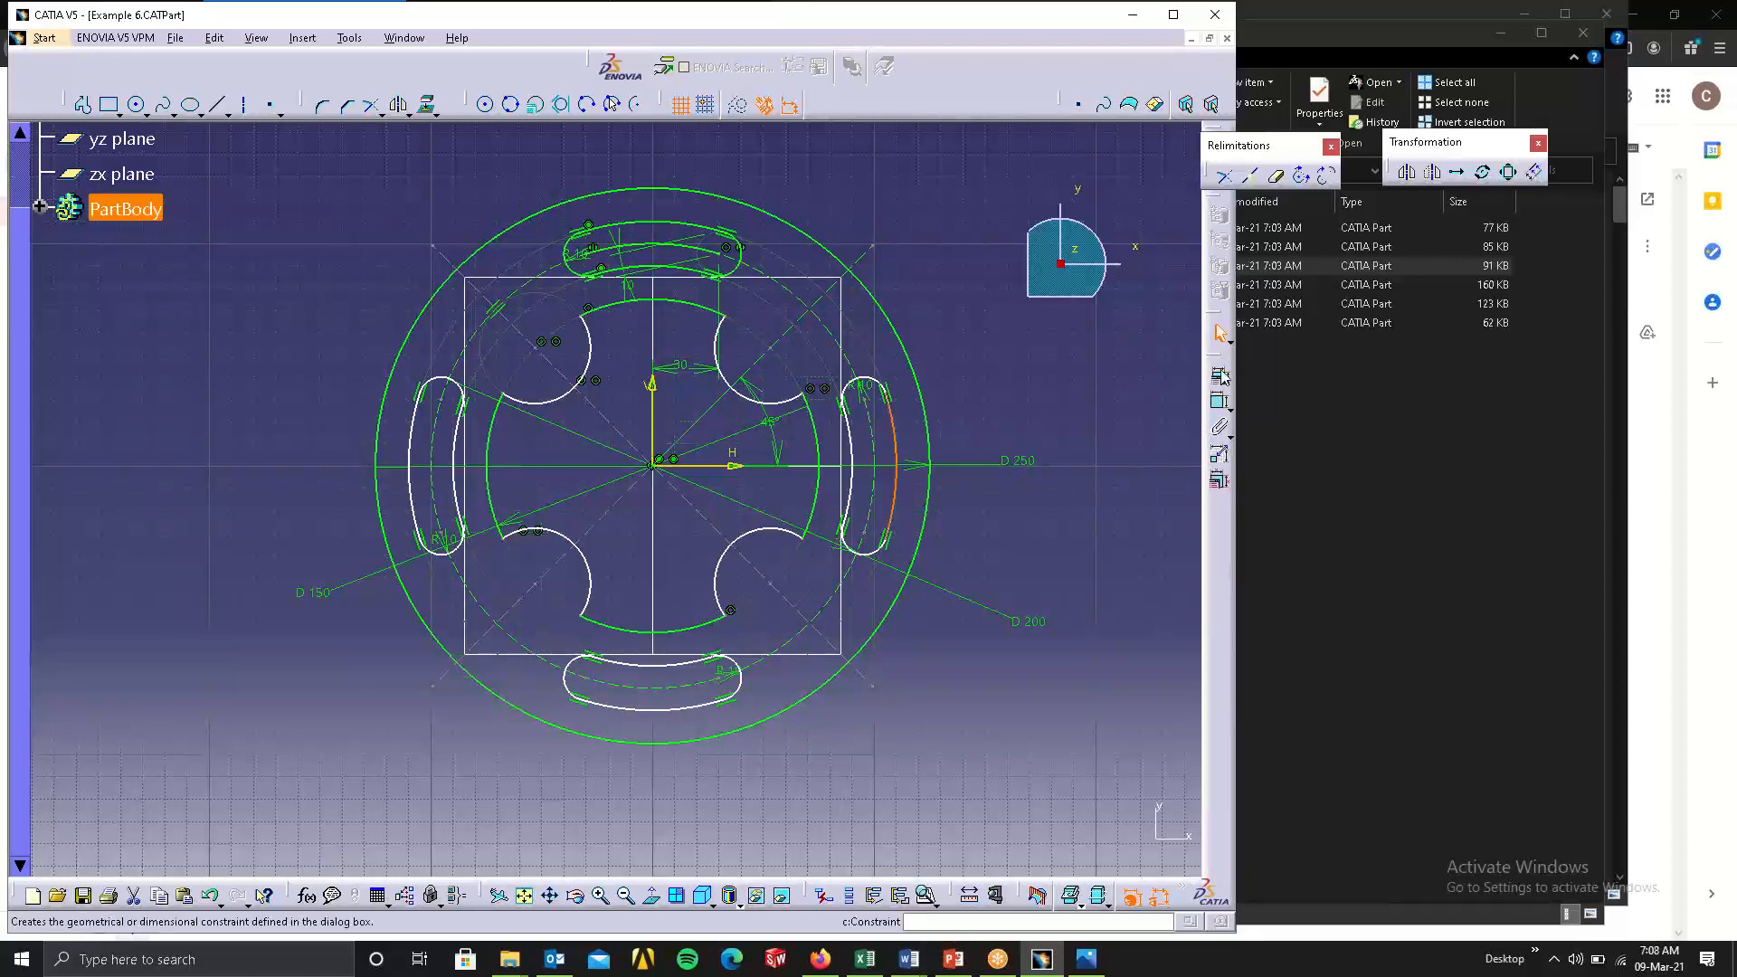
pyautogui.click(1220, 377)
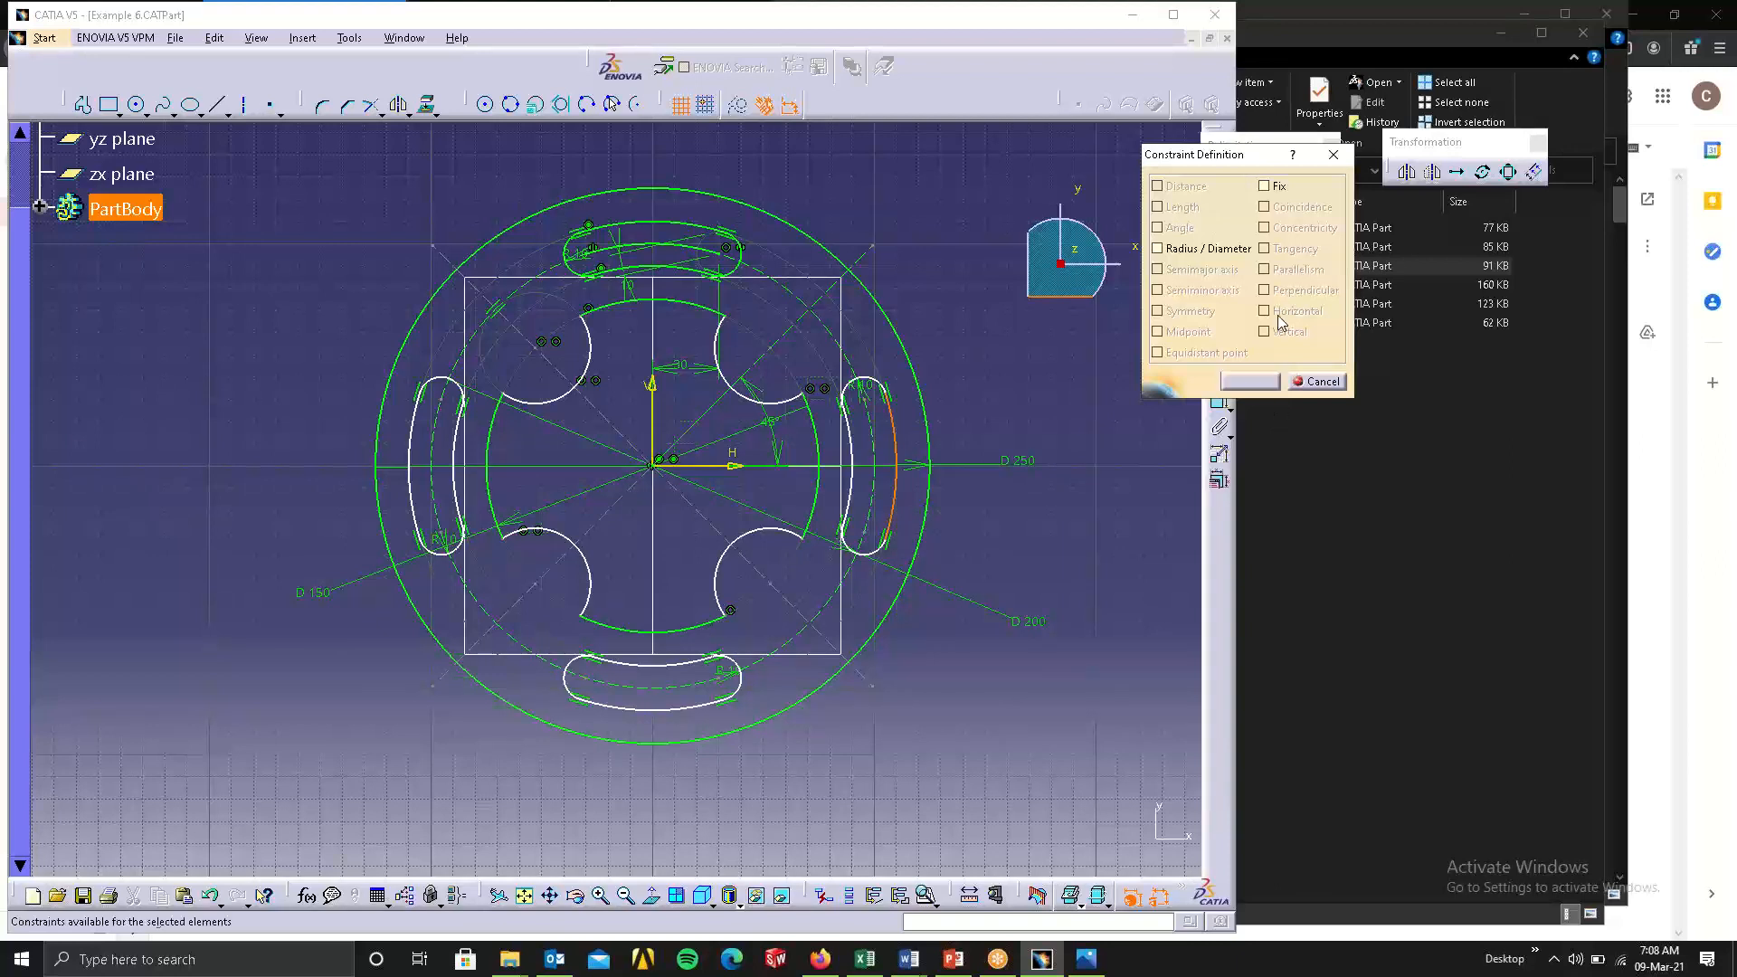
pyautogui.moveTo(1257, 158); pyautogui.dragTo(1208, 155)
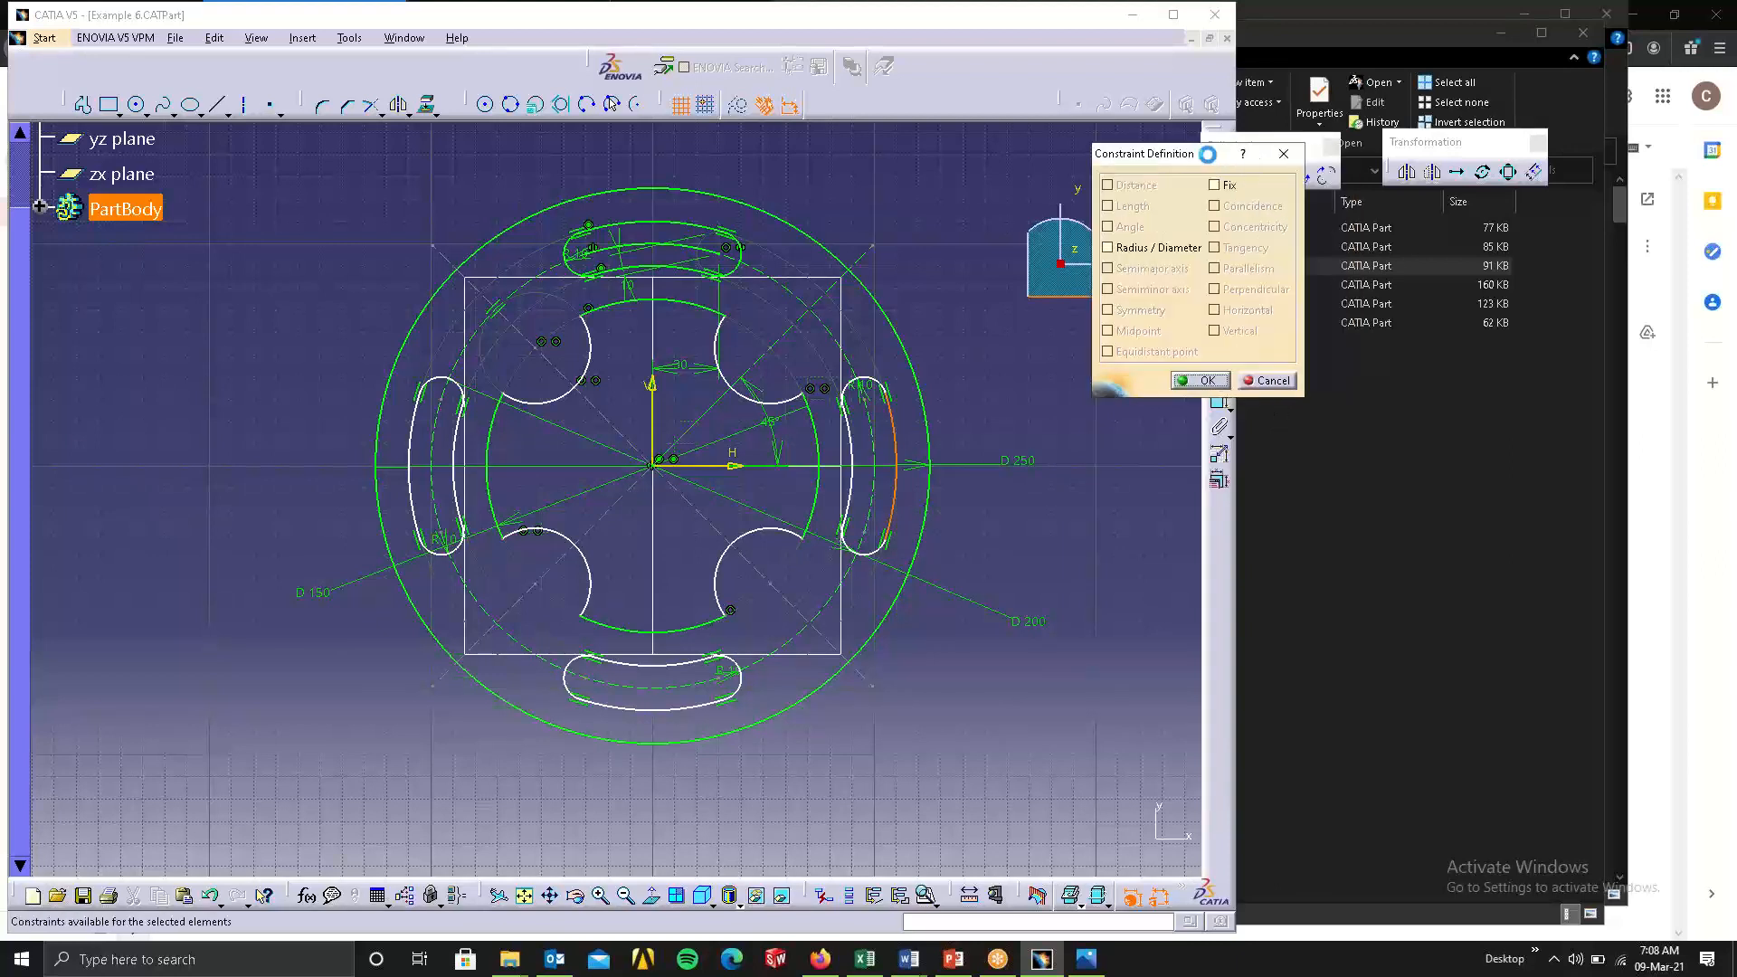
pyautogui.click(1284, 155)
pyautogui.click(1017, 355)
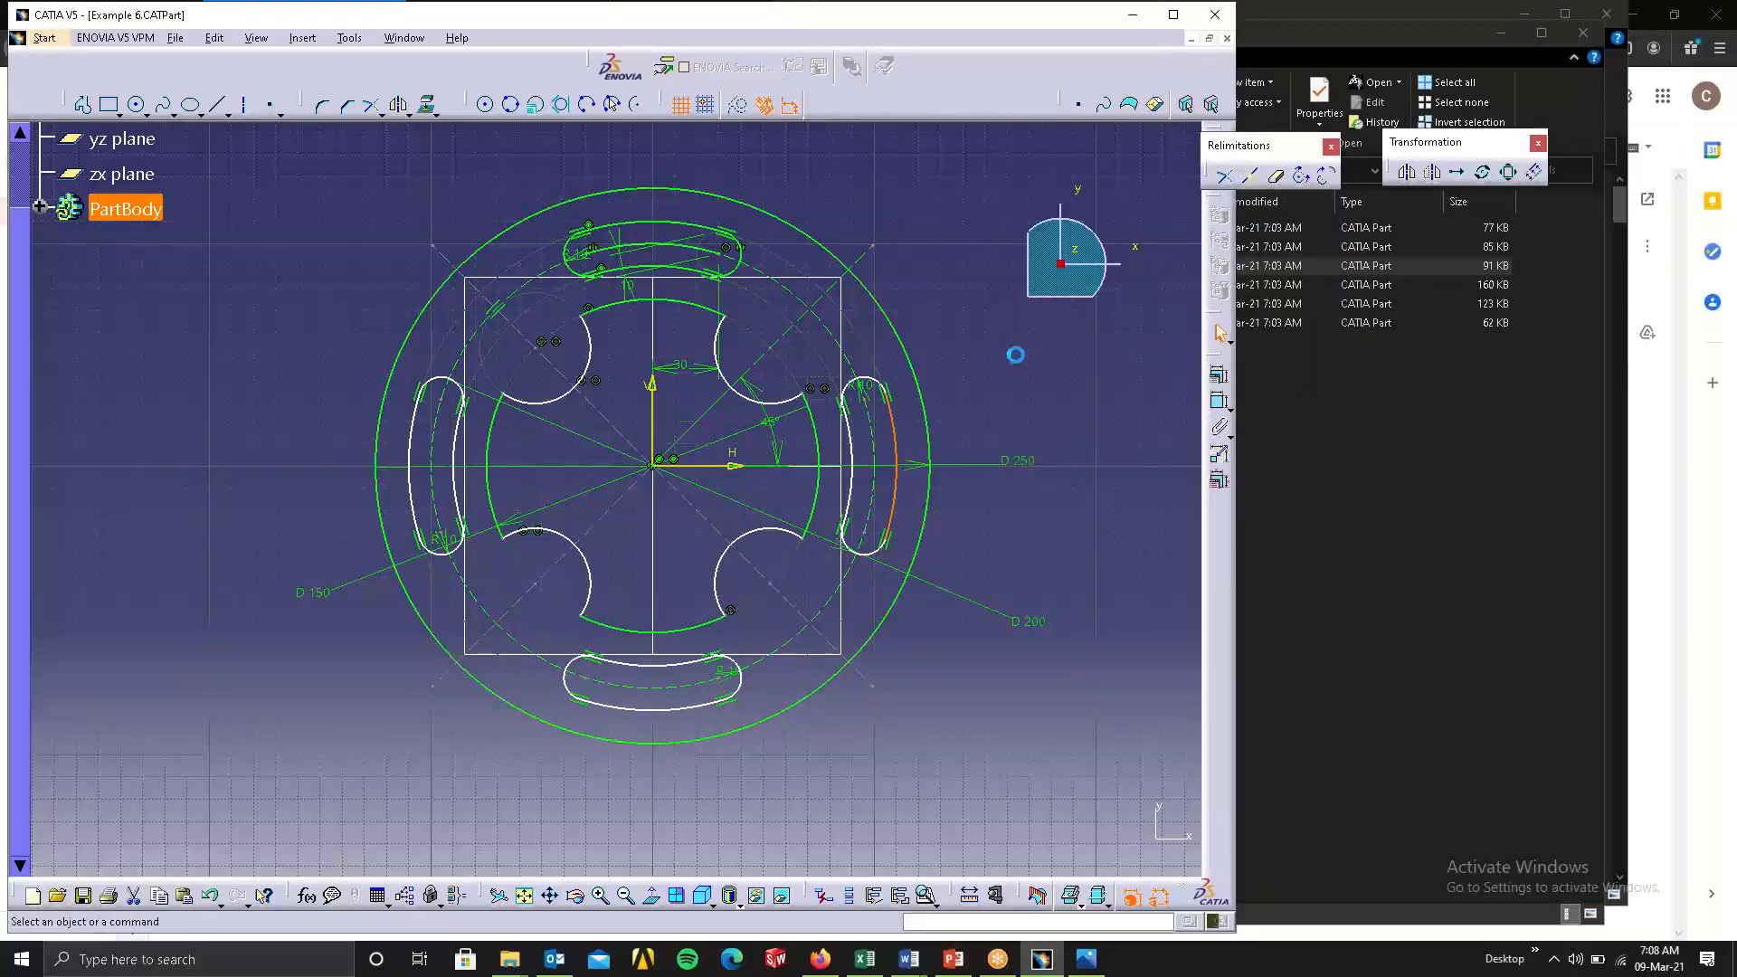
# Reposition the D 250 and D 200 diameter dimension labels outside the circular profile in the Example 6 sketch.
pyautogui.click(1029, 469)
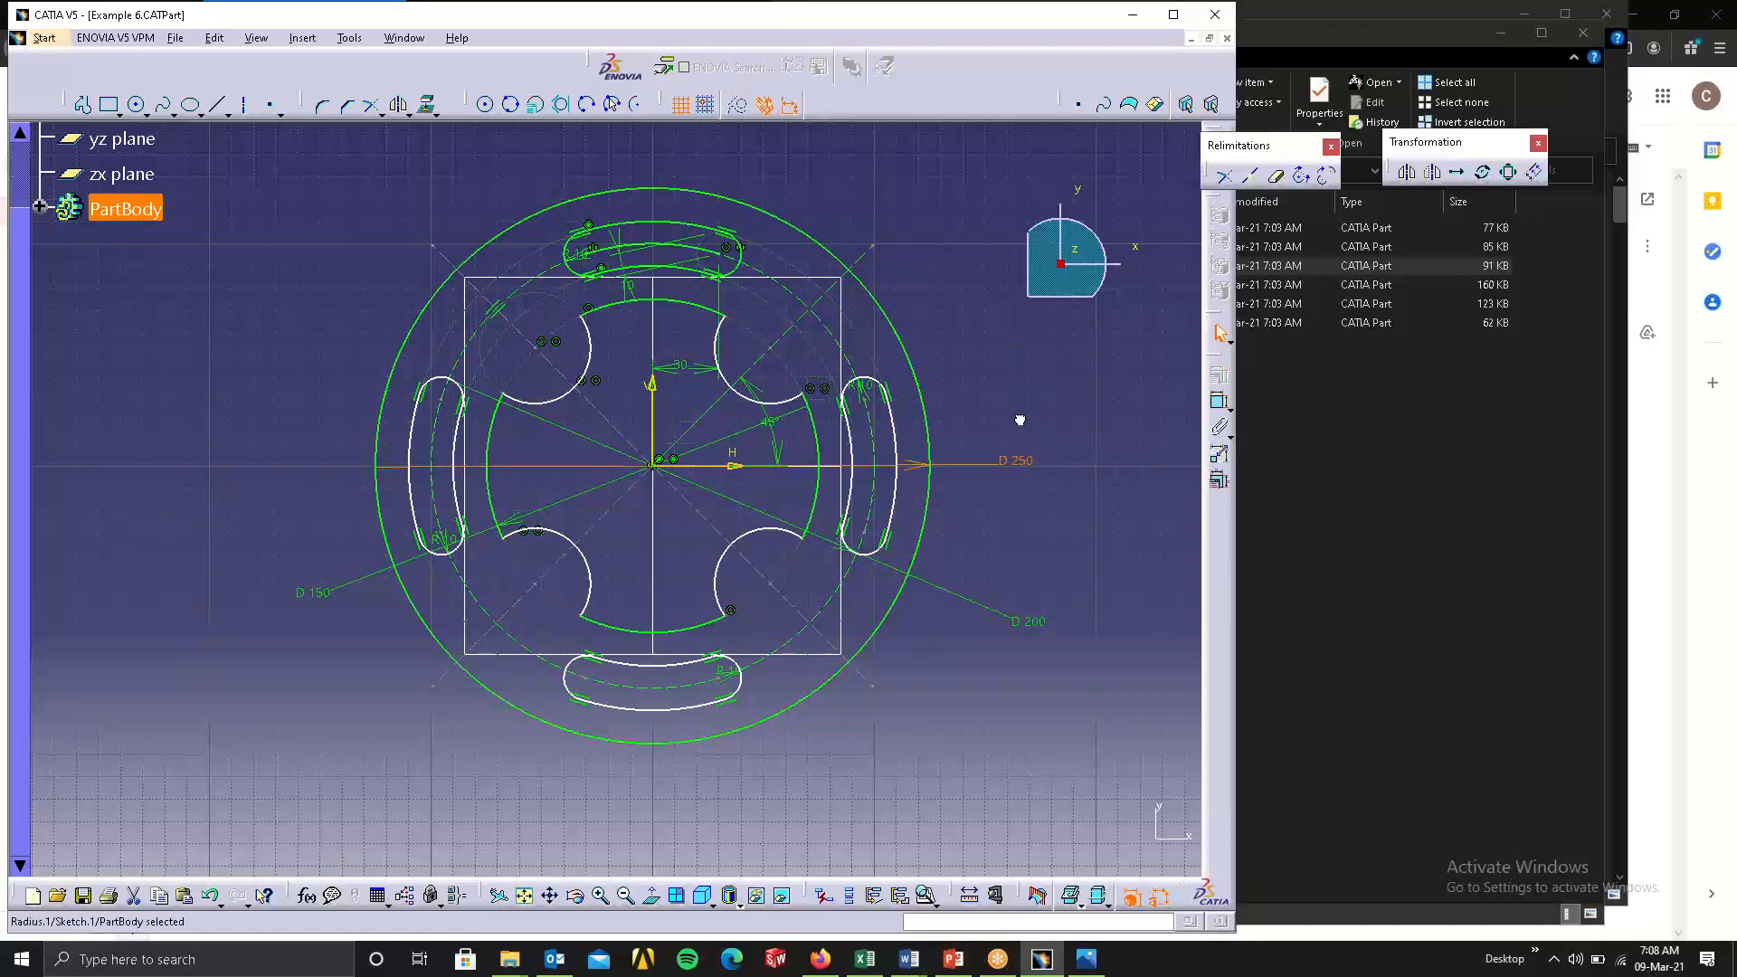
pyautogui.moveTo(1020, 419); pyautogui.dragTo(1045, 466)
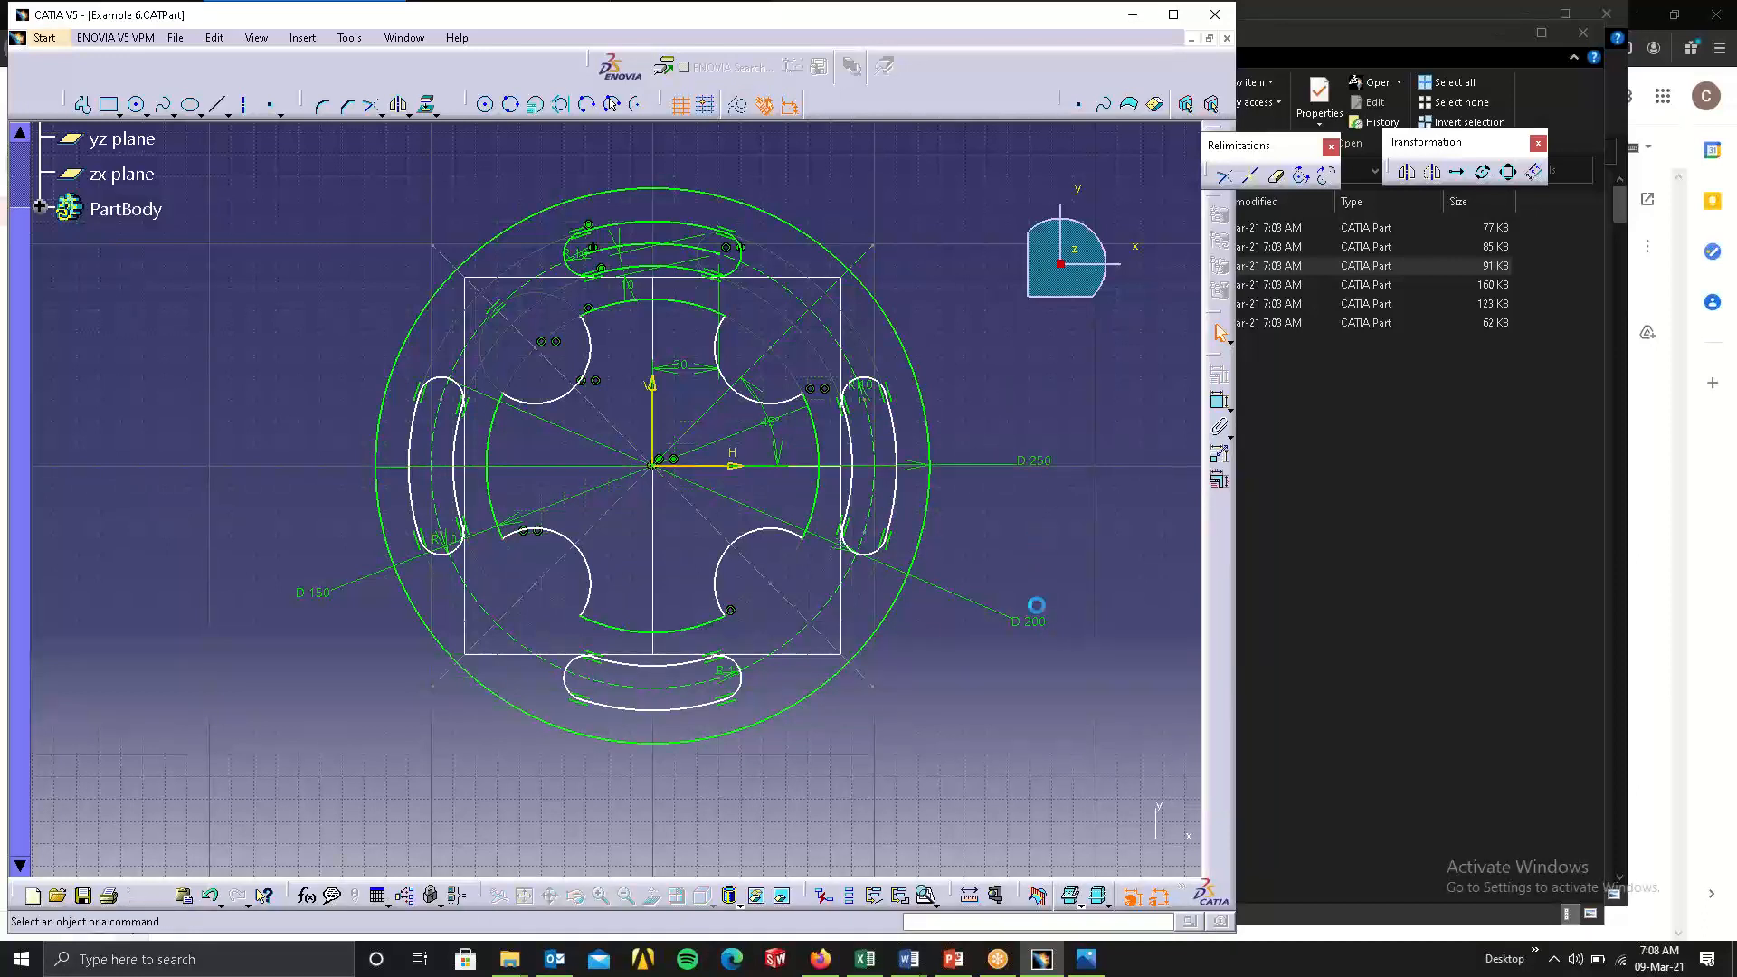
pyautogui.moveTo(1043, 625); pyautogui.dragTo(1023, 615)
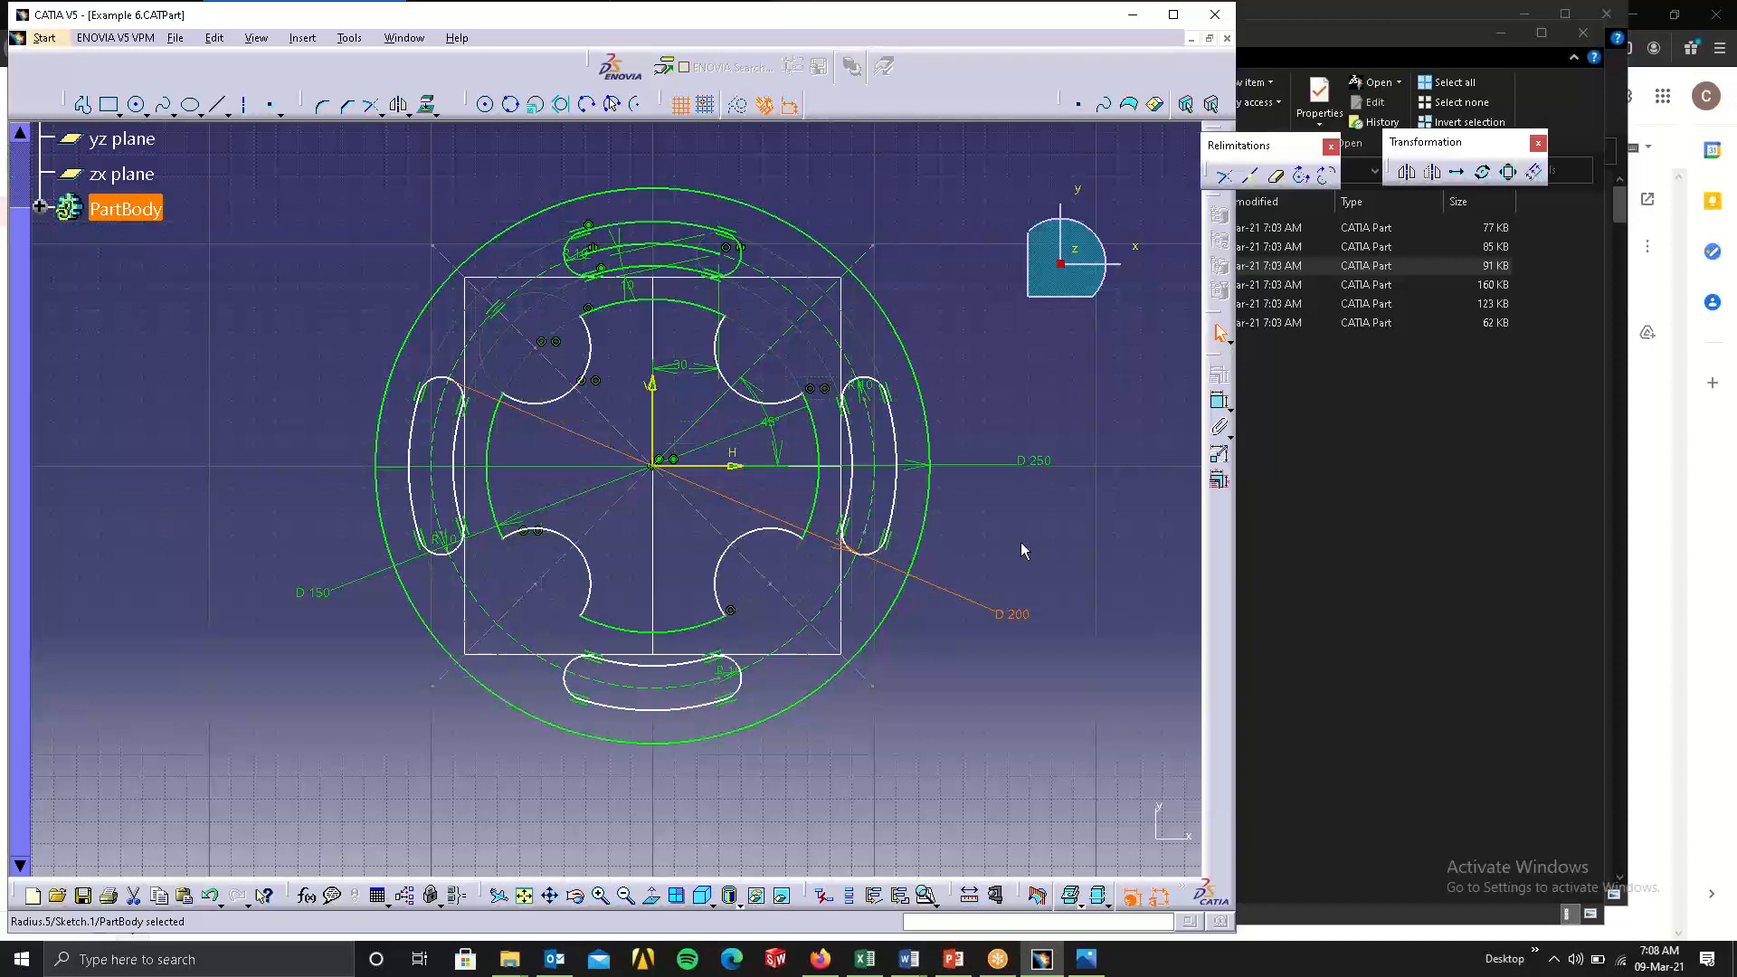
pyautogui.click(1125, 487)
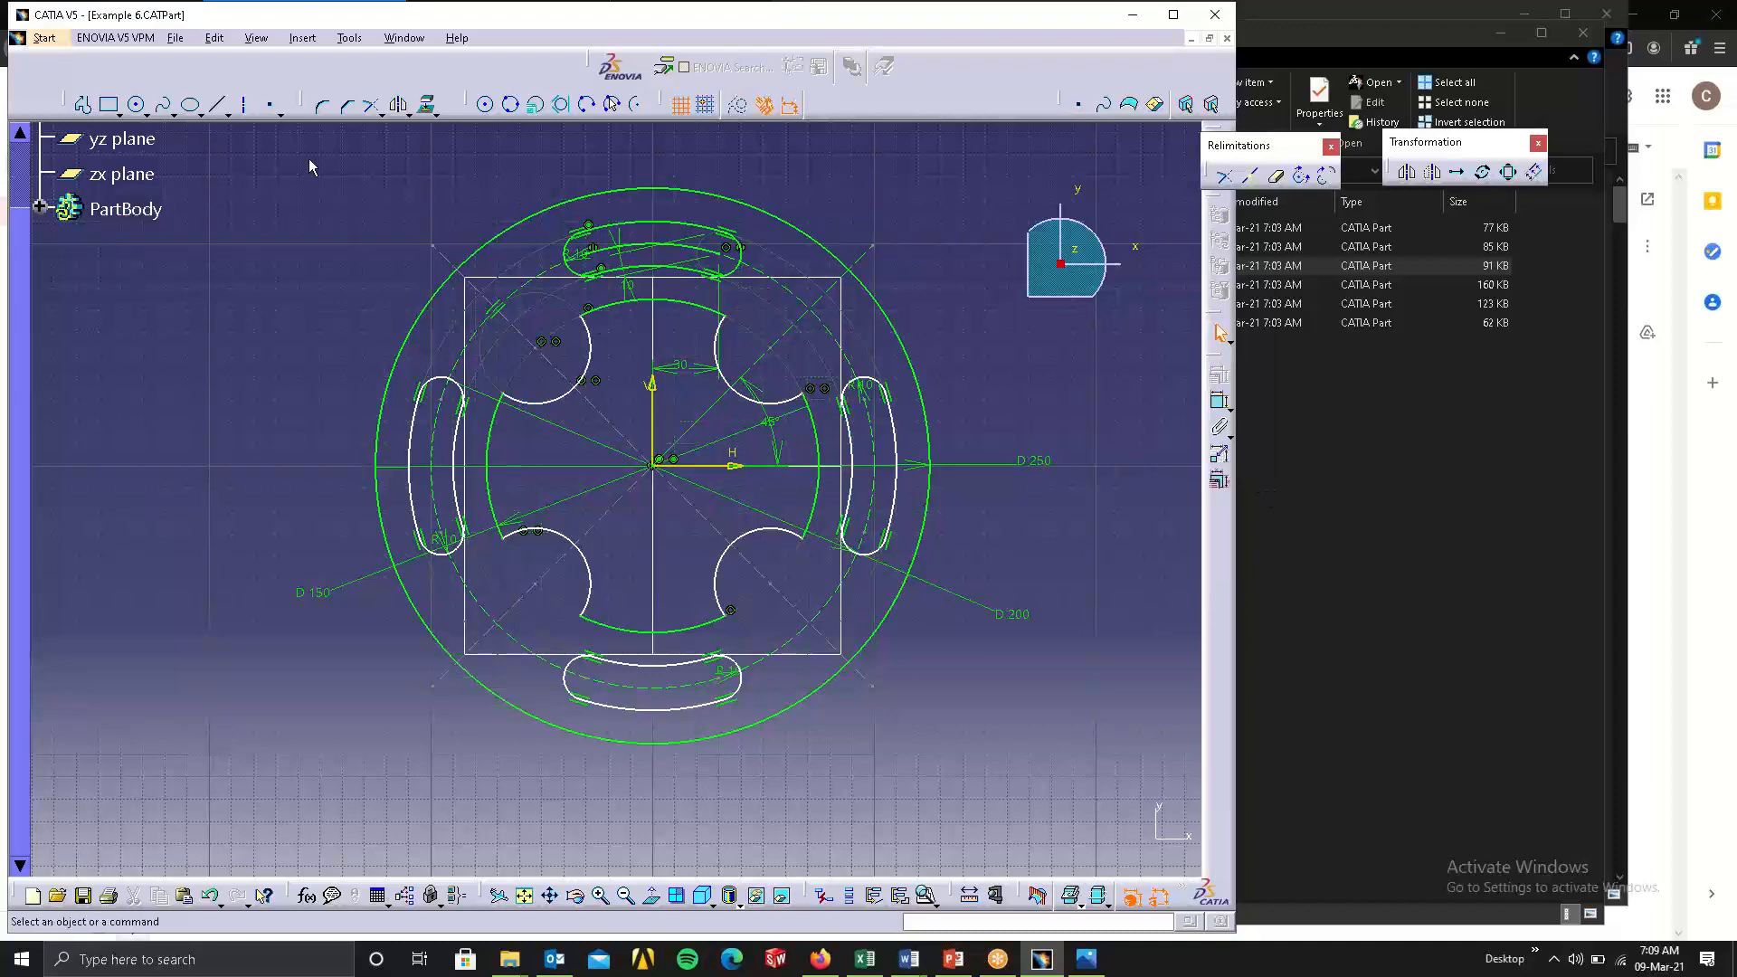
pyautogui.moveTo(307, 159)
pyautogui.mouseDown()
pyautogui.moveTo(755, 473)
pyautogui.moveTo(982, 765)
pyautogui.moveTo(1079, 769)
pyautogui.mouseUp()
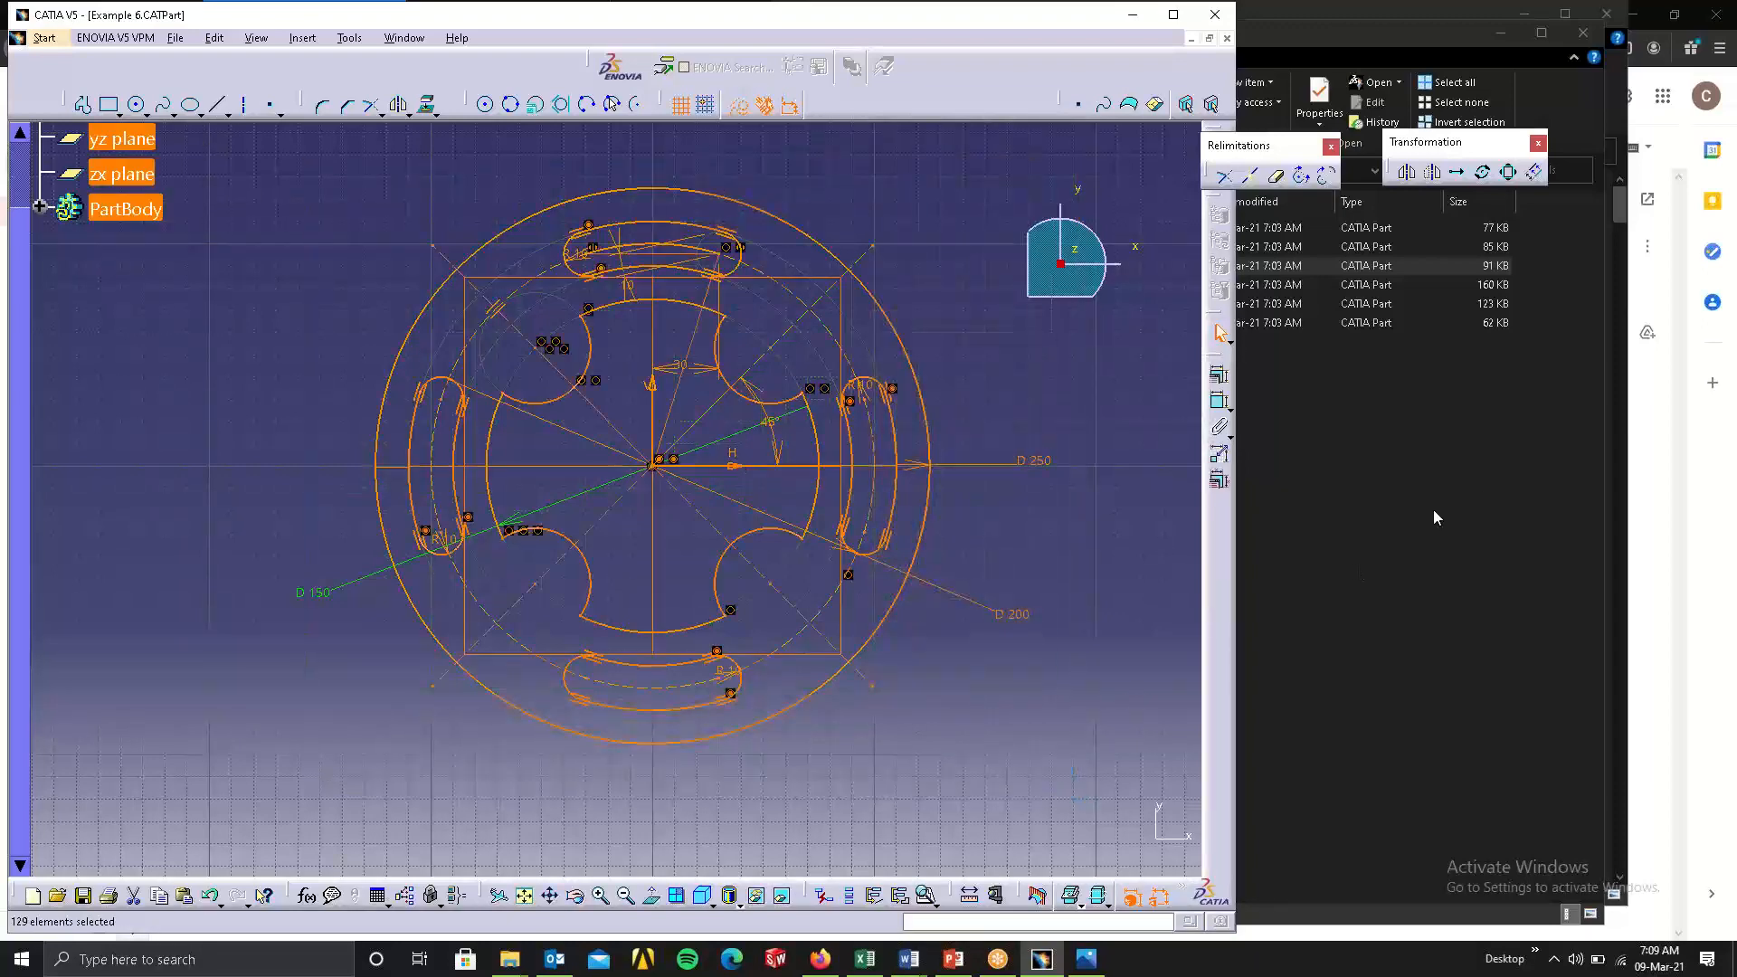
pyautogui.click(1433, 517)
pyautogui.click(1069, 246)
pyautogui.keyDown('ctrl'); pyautogui.click(996, 227); pyautogui.keyUp('ctrl')
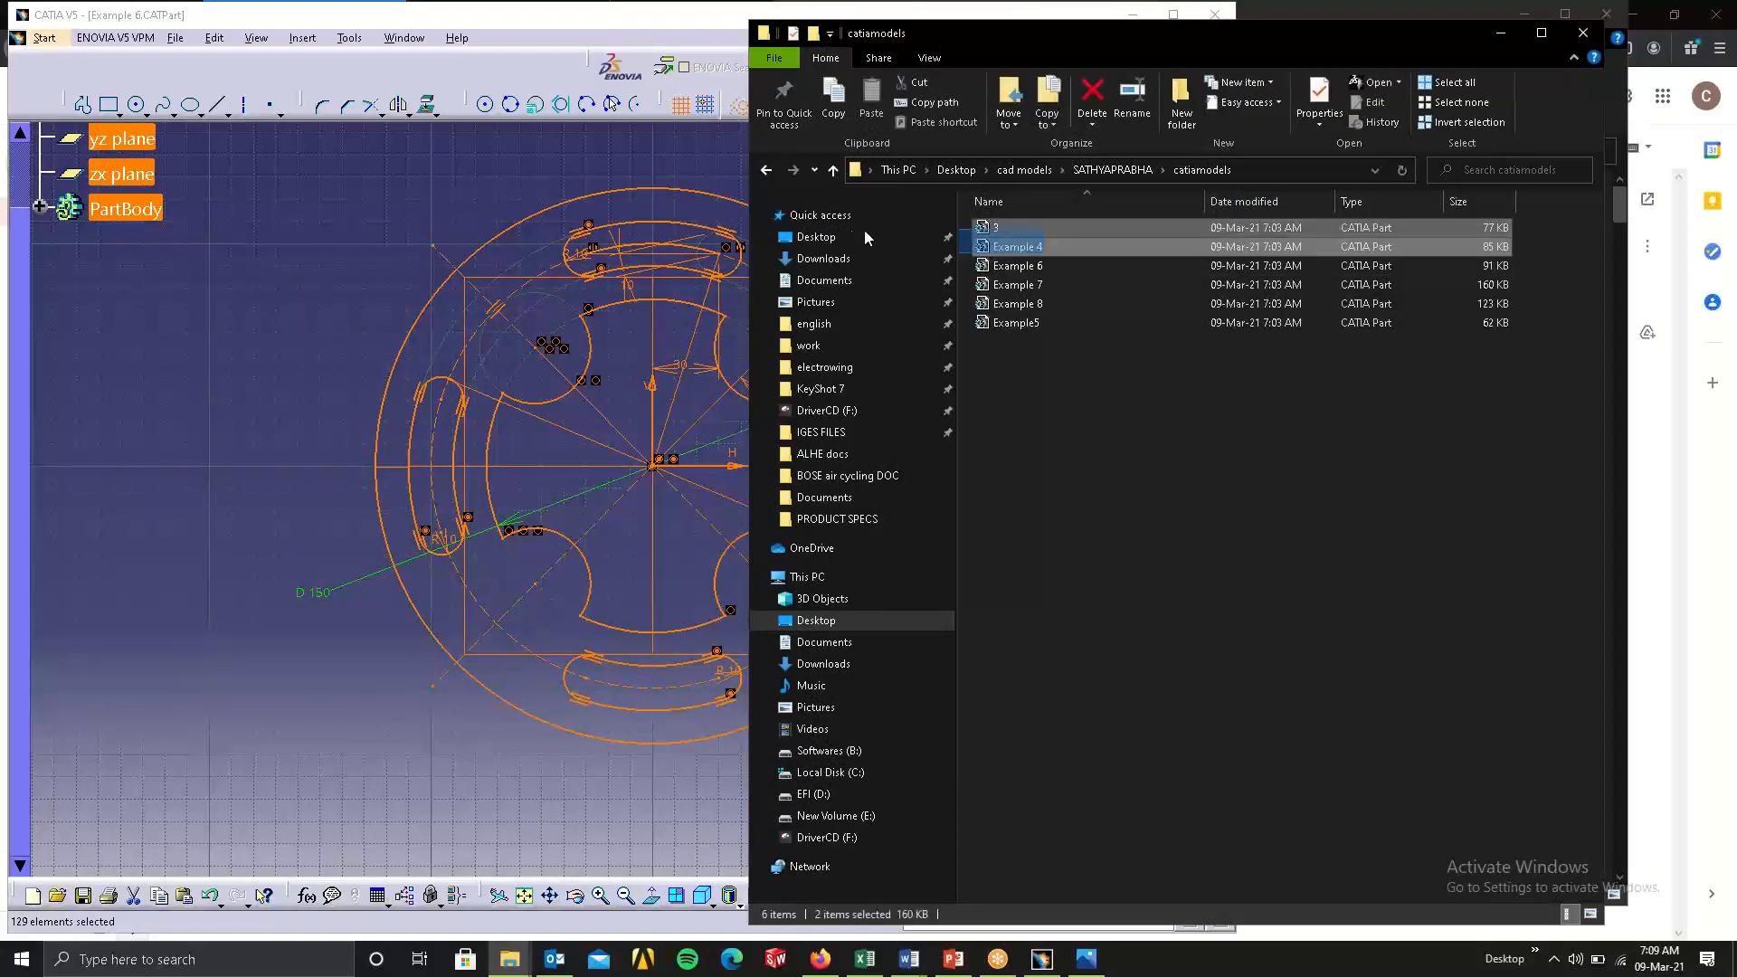
pyautogui.moveTo(865, 231); pyautogui.dragTo(865, 232)
pyautogui.click(978, 344)
pyautogui.click(318, 295)
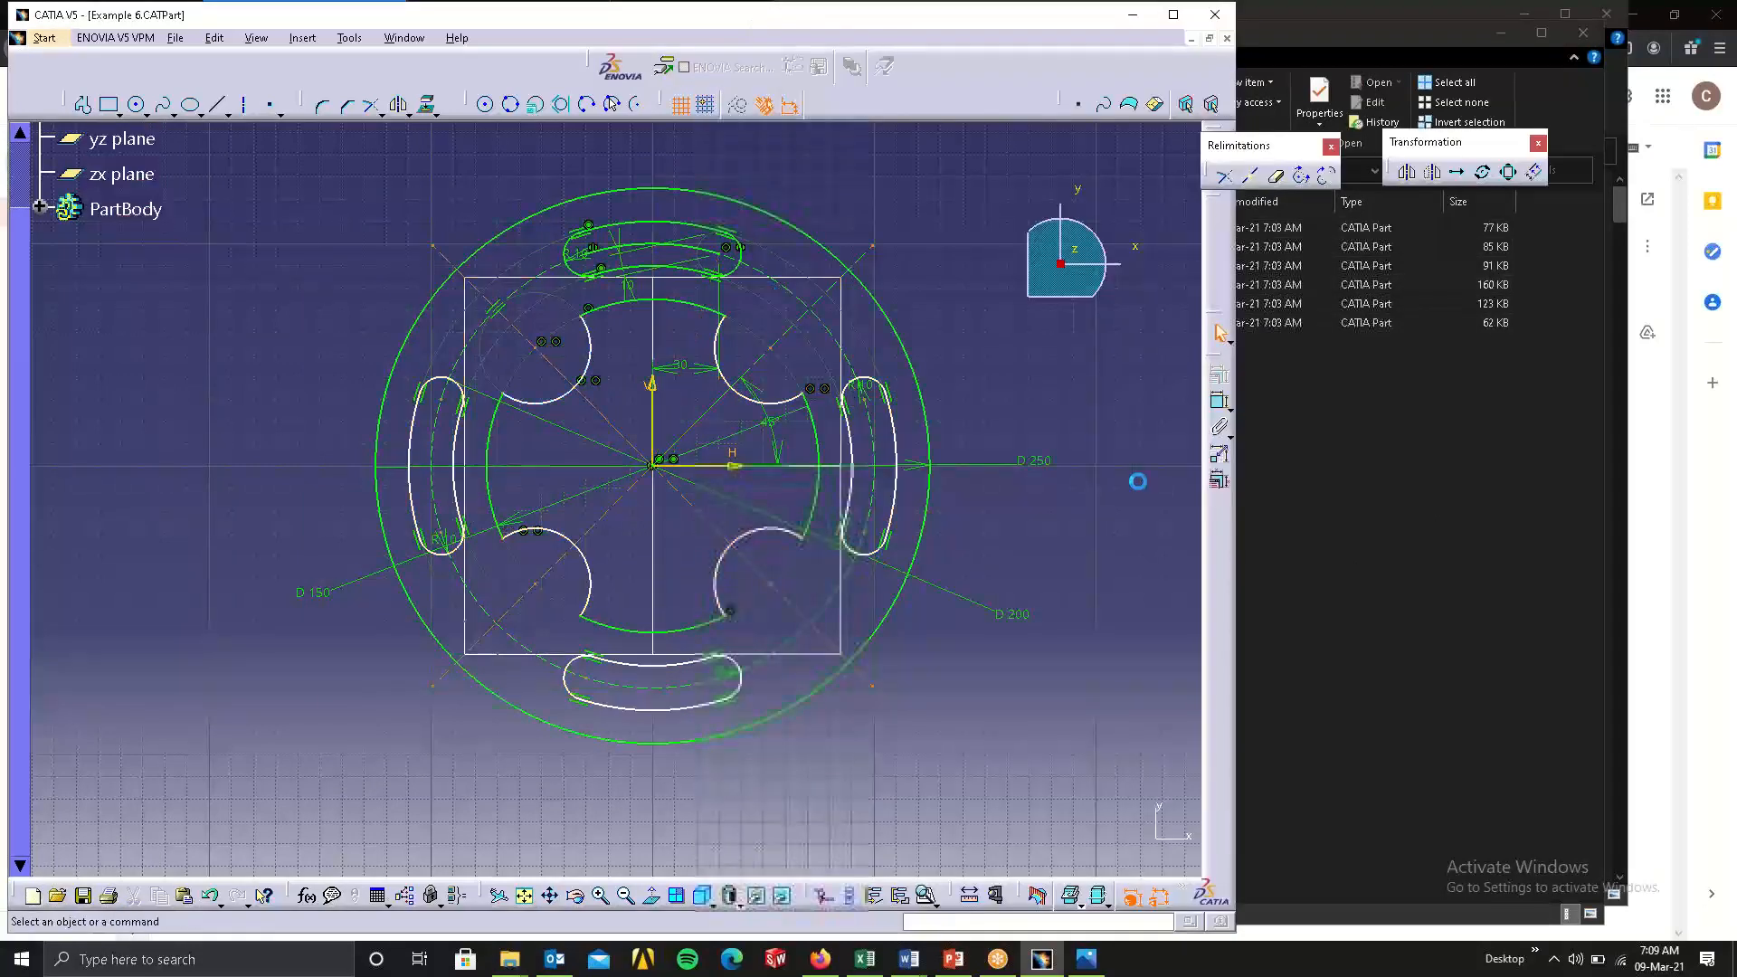
# Open the Example 4 and Example 7 parts from the catiamodels folder in CATIA.
pyautogui.click(1402, 449)
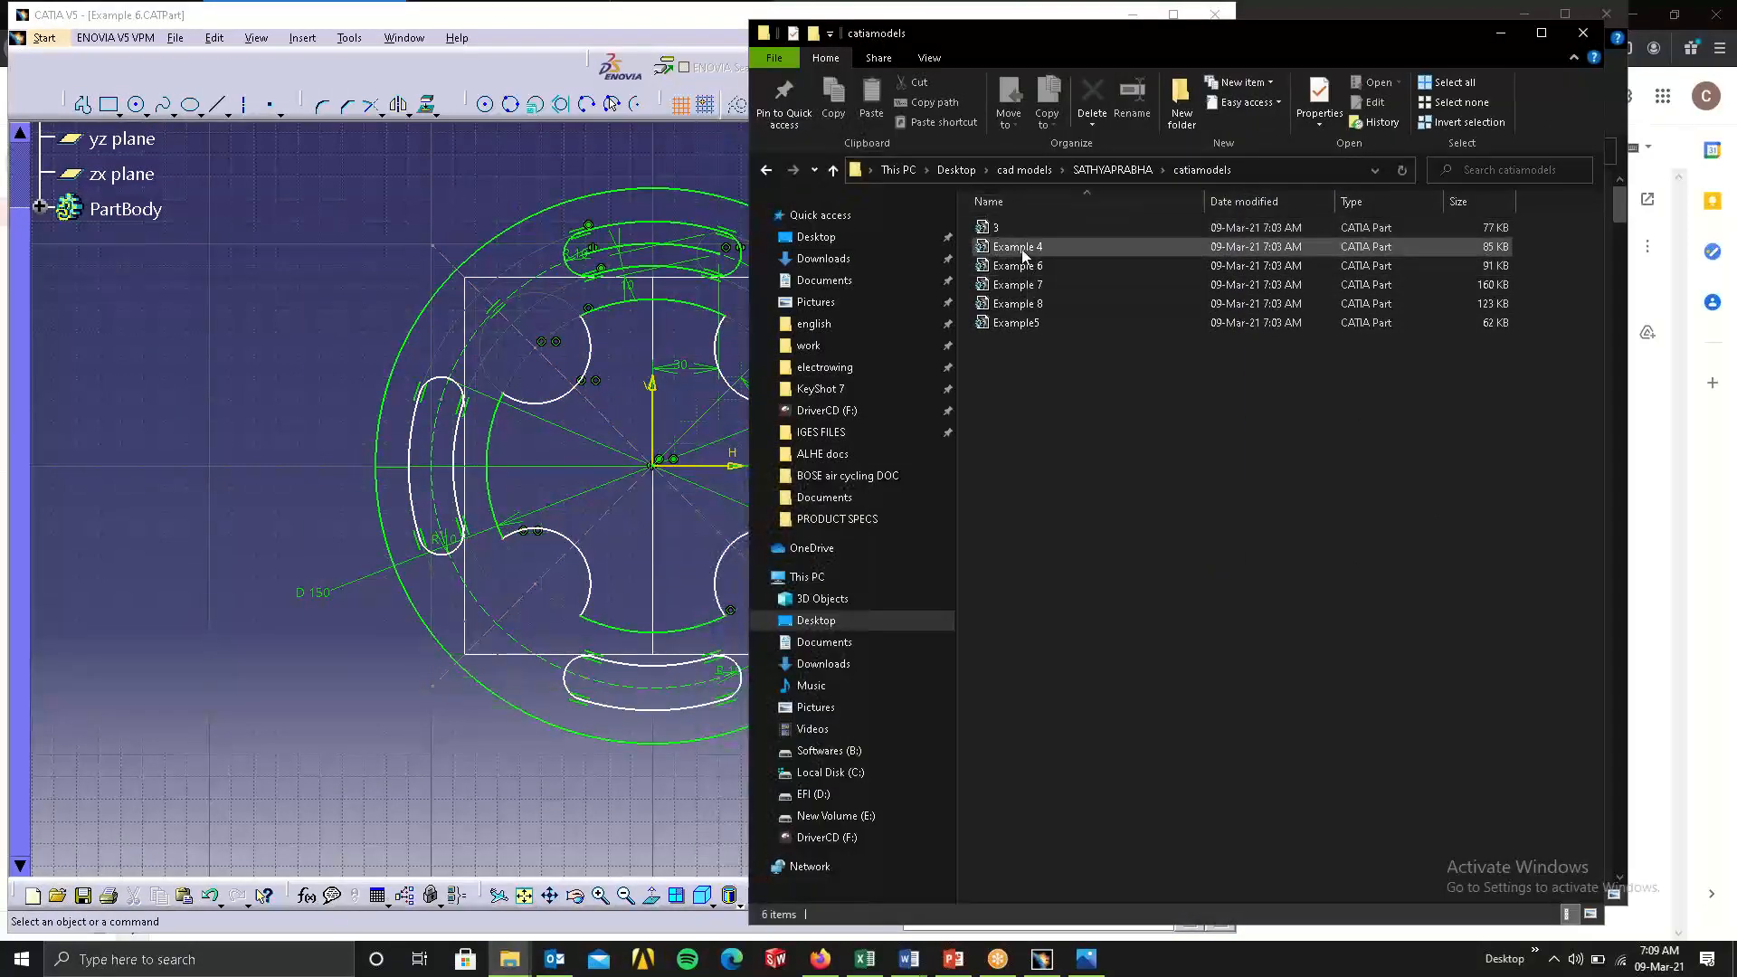
pyautogui.moveTo(1025, 250); pyautogui.dragTo(264, 256)
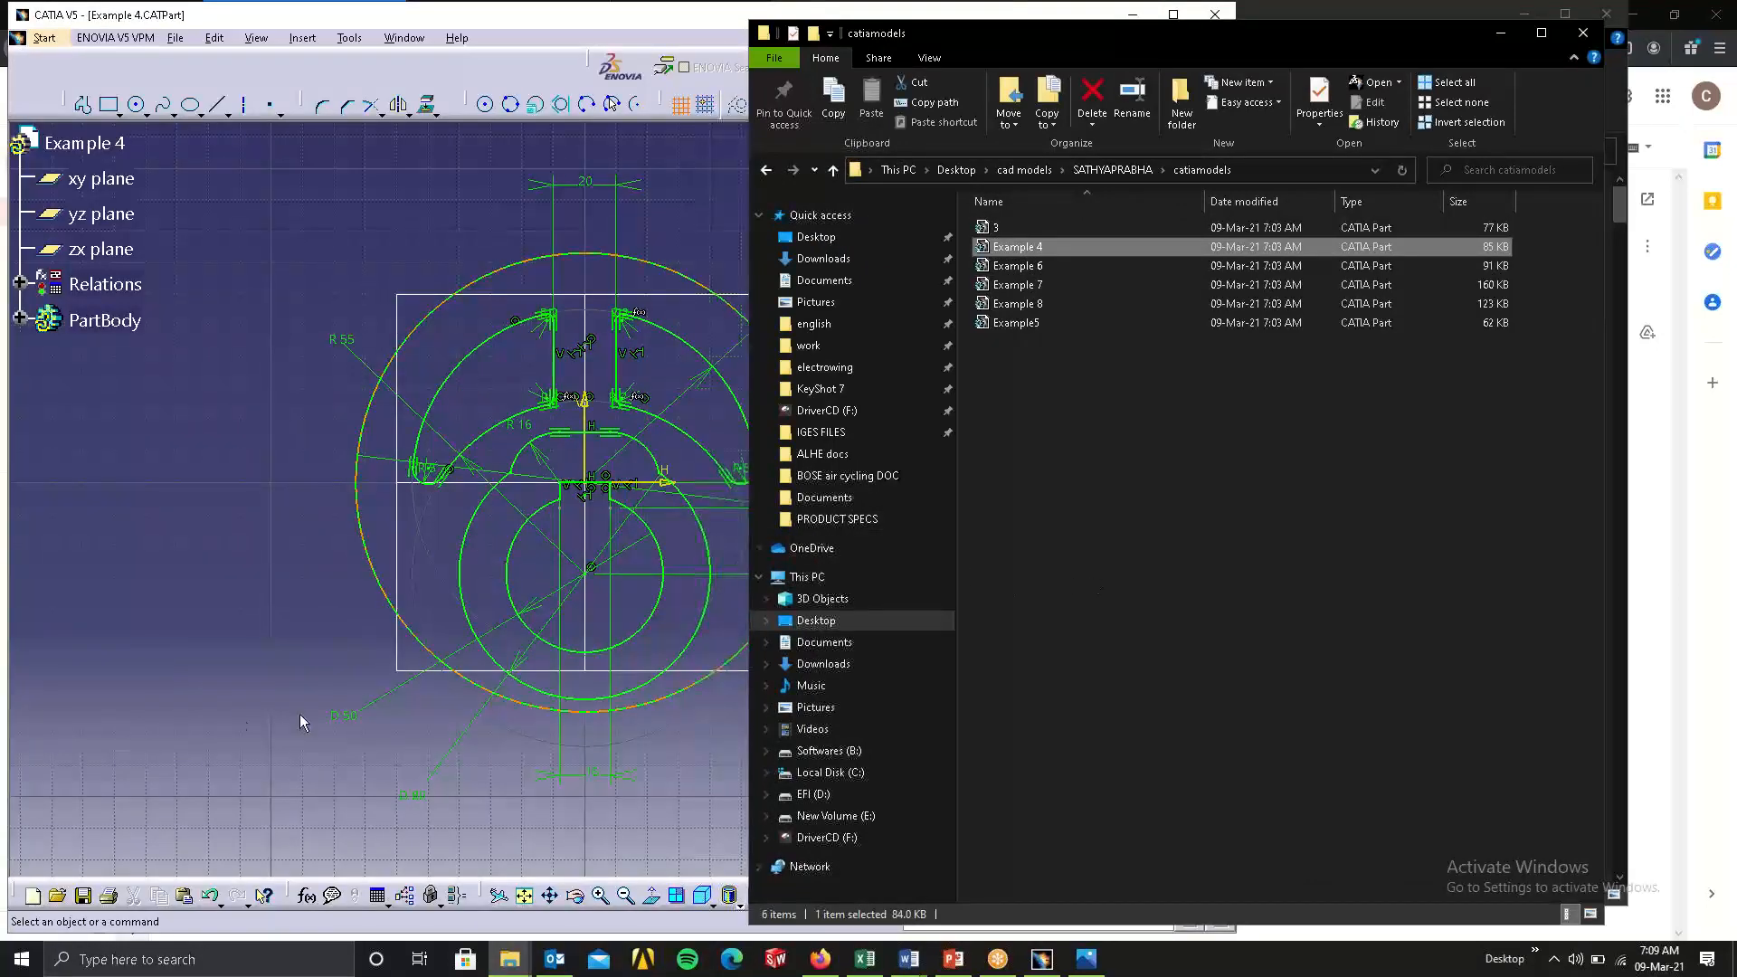
pyautogui.click(301, 714)
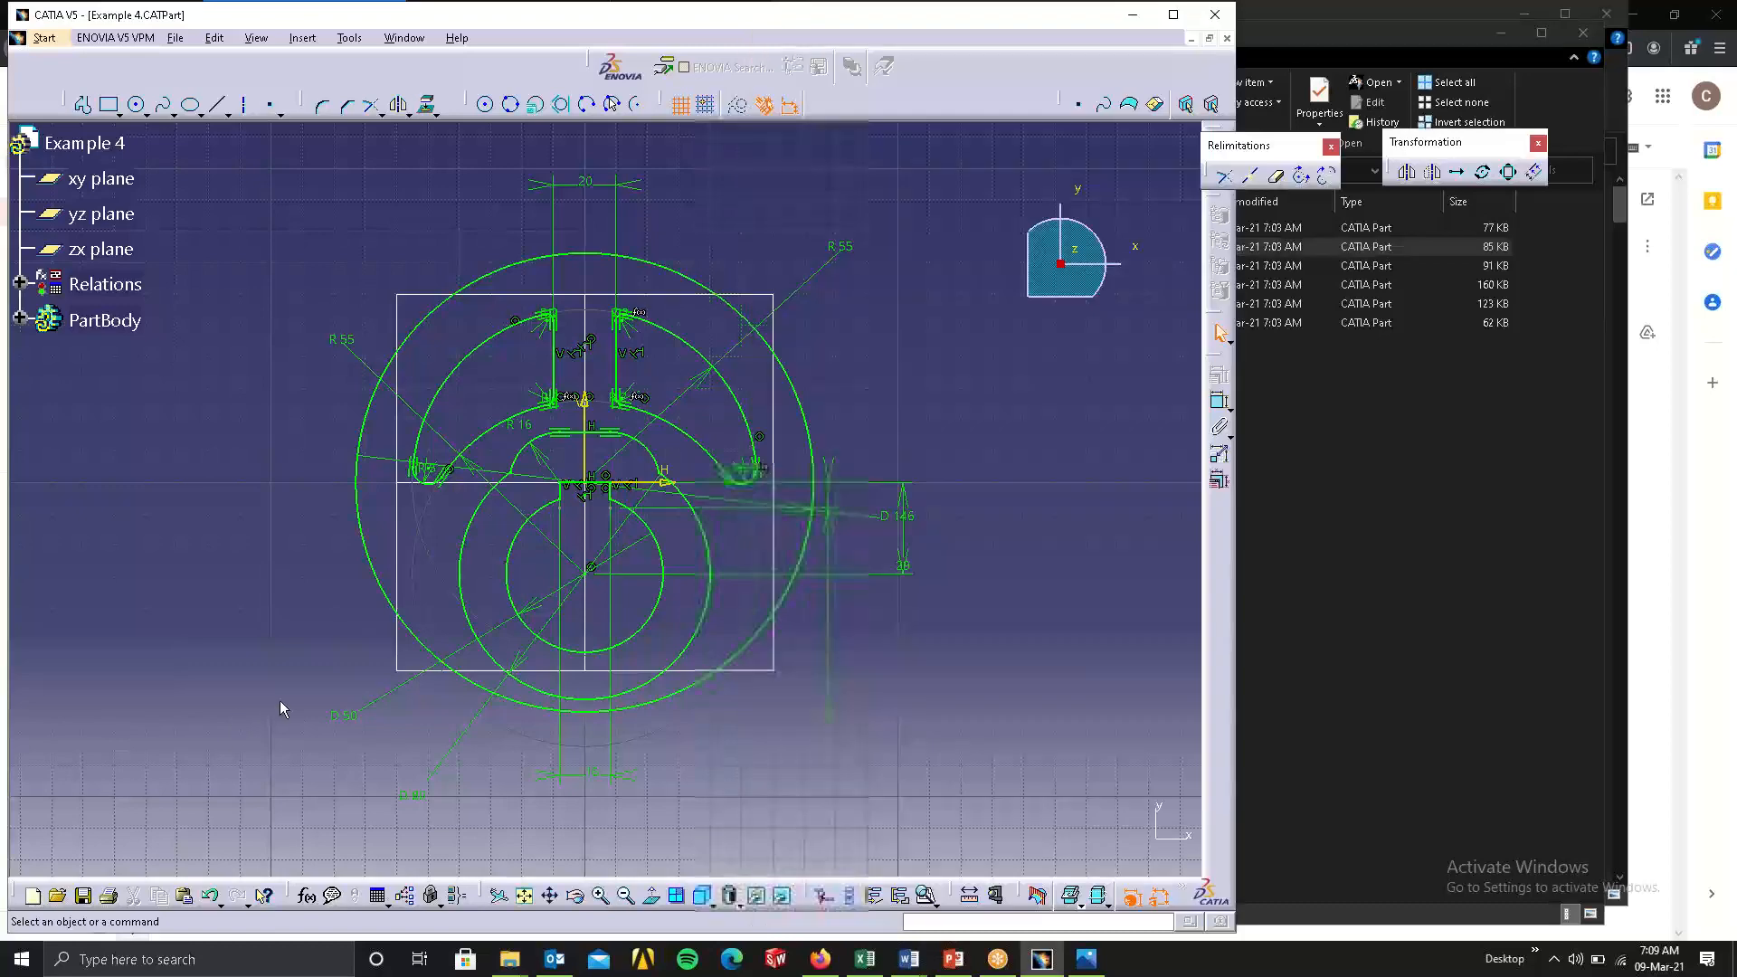
pyautogui.click(1543, 638)
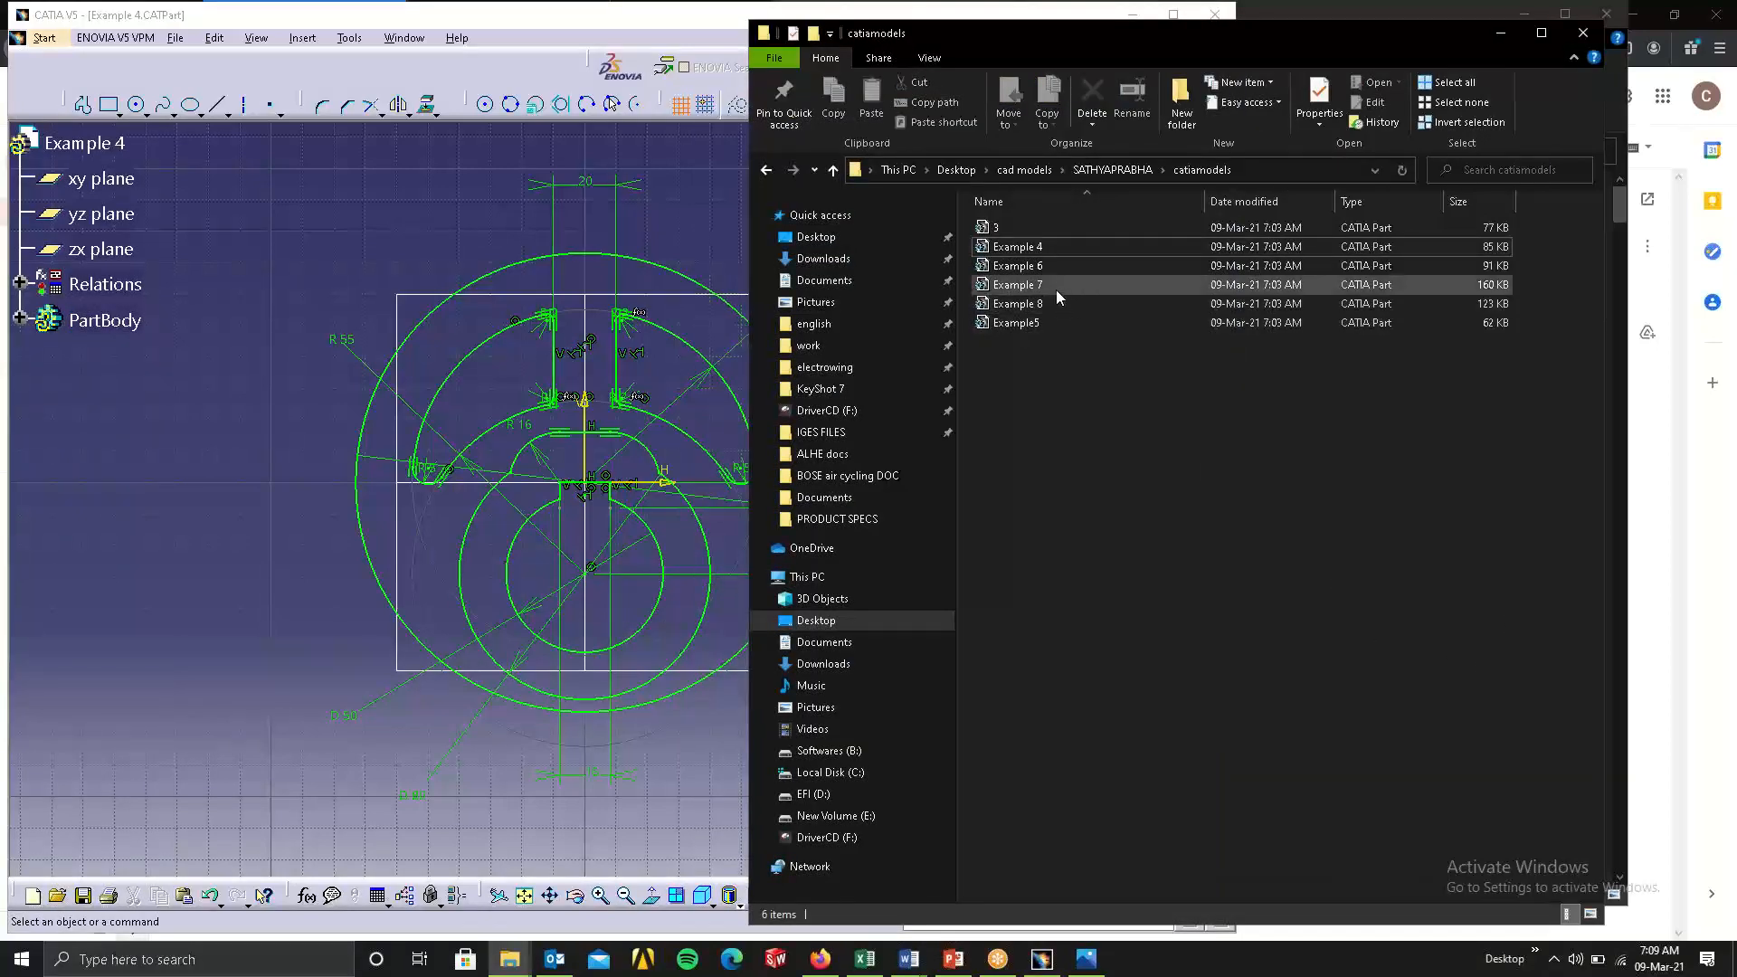
pyautogui.doubleClick(1032, 285)
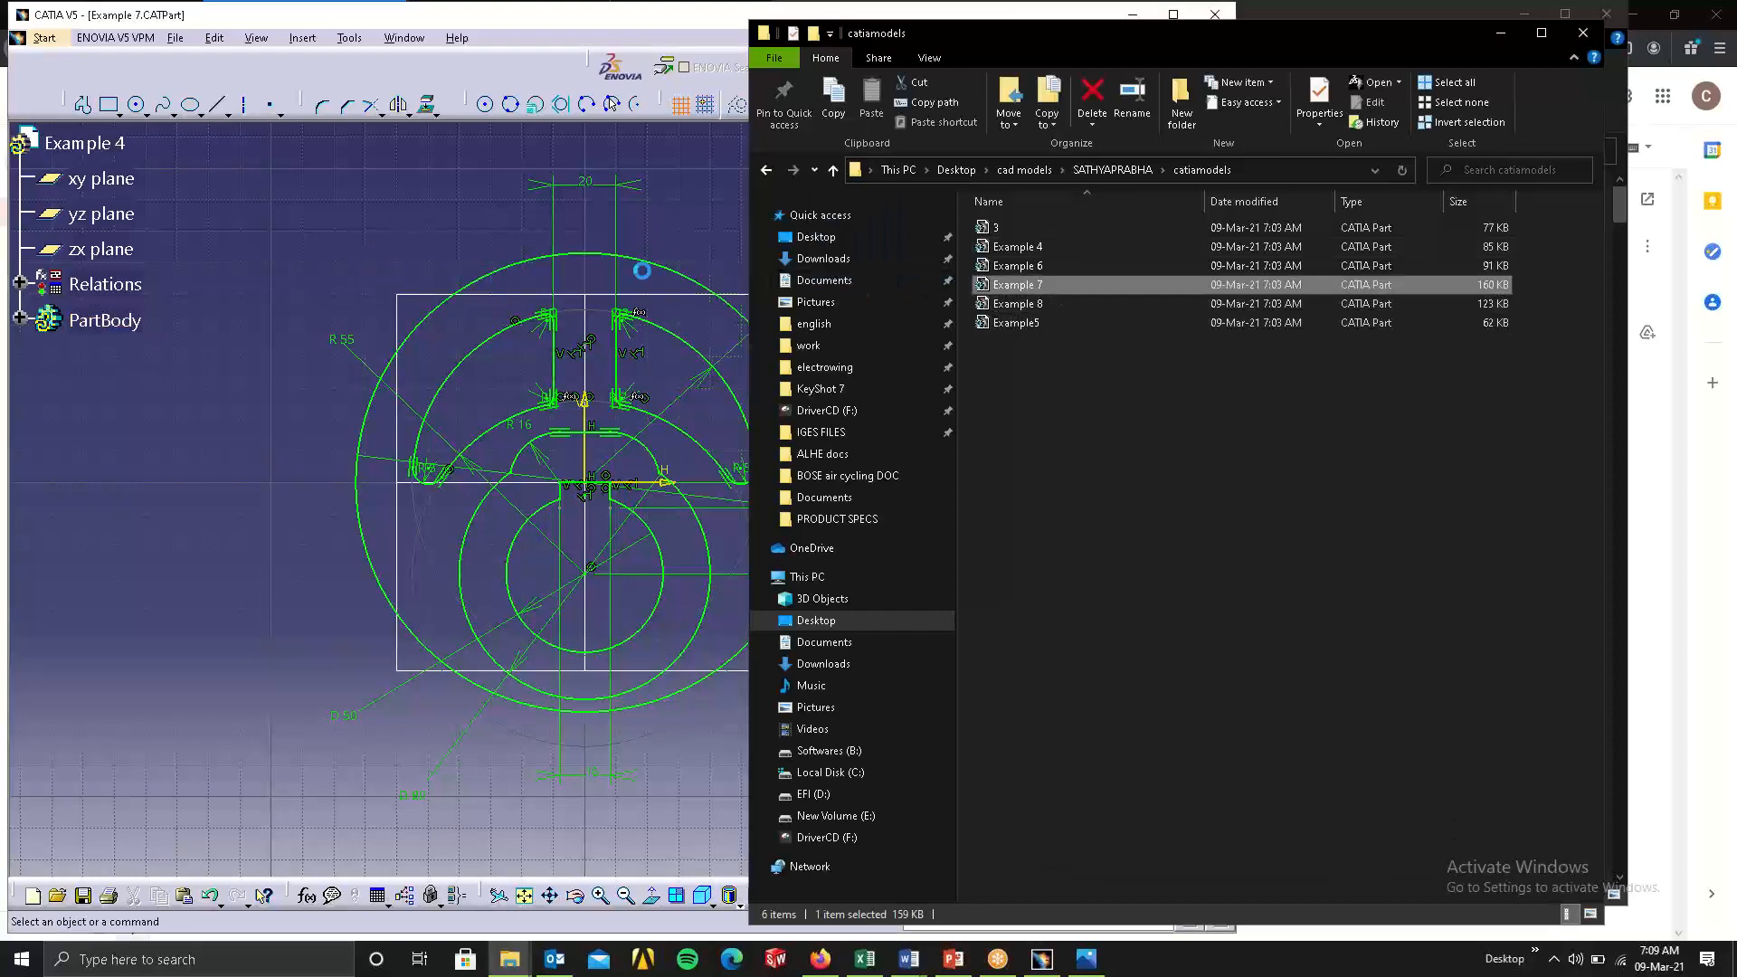
# Open part 3 from the catiamodels folder in CATIA and look over its complete sketch.
pyautogui.click(1012, 227)
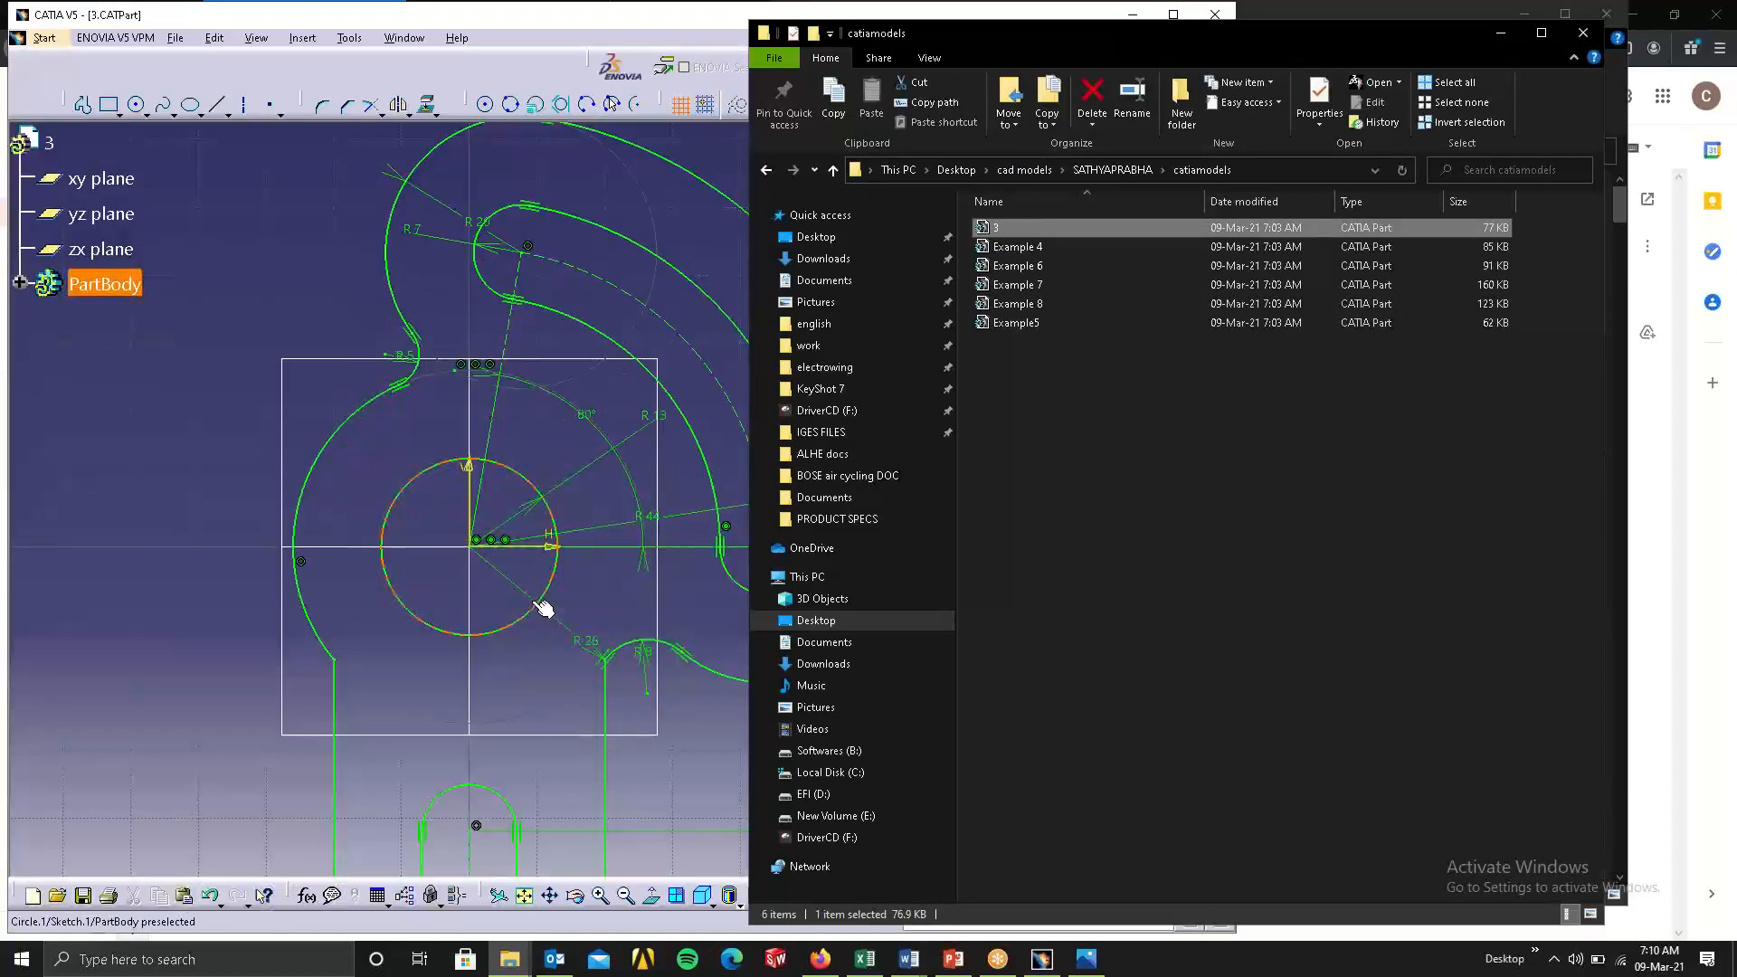
pyautogui.click(531, 689)
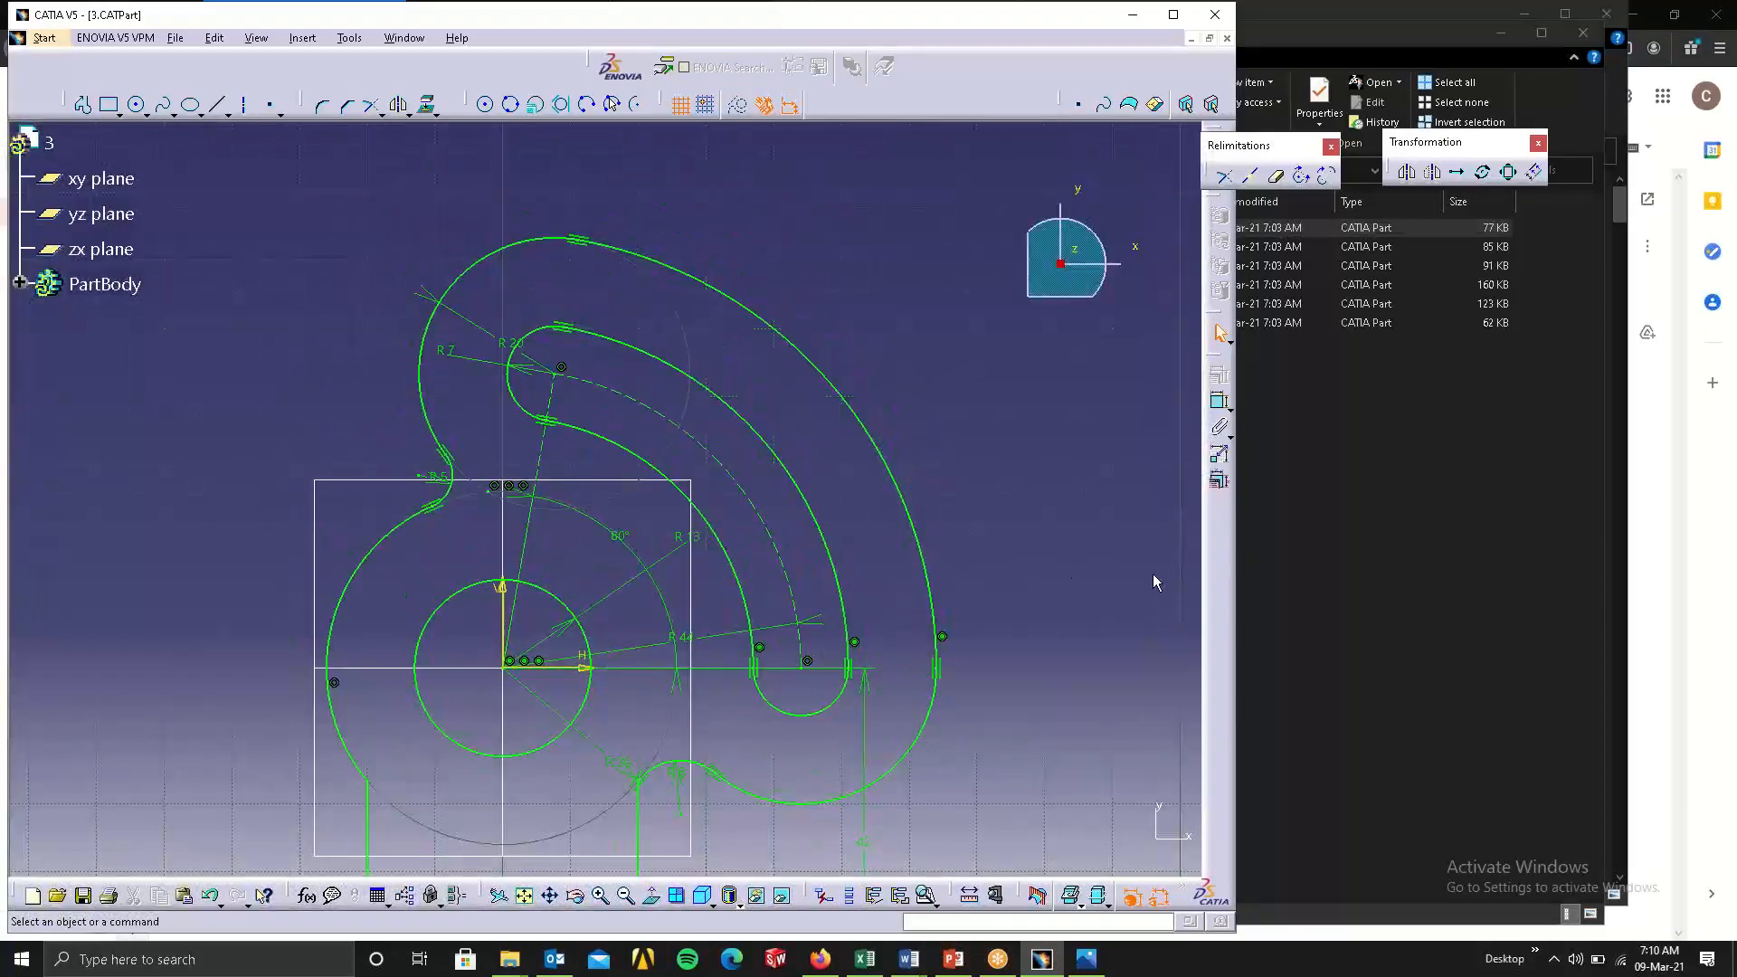
pyautogui.click(1330, 533)
pyautogui.click(574, 273)
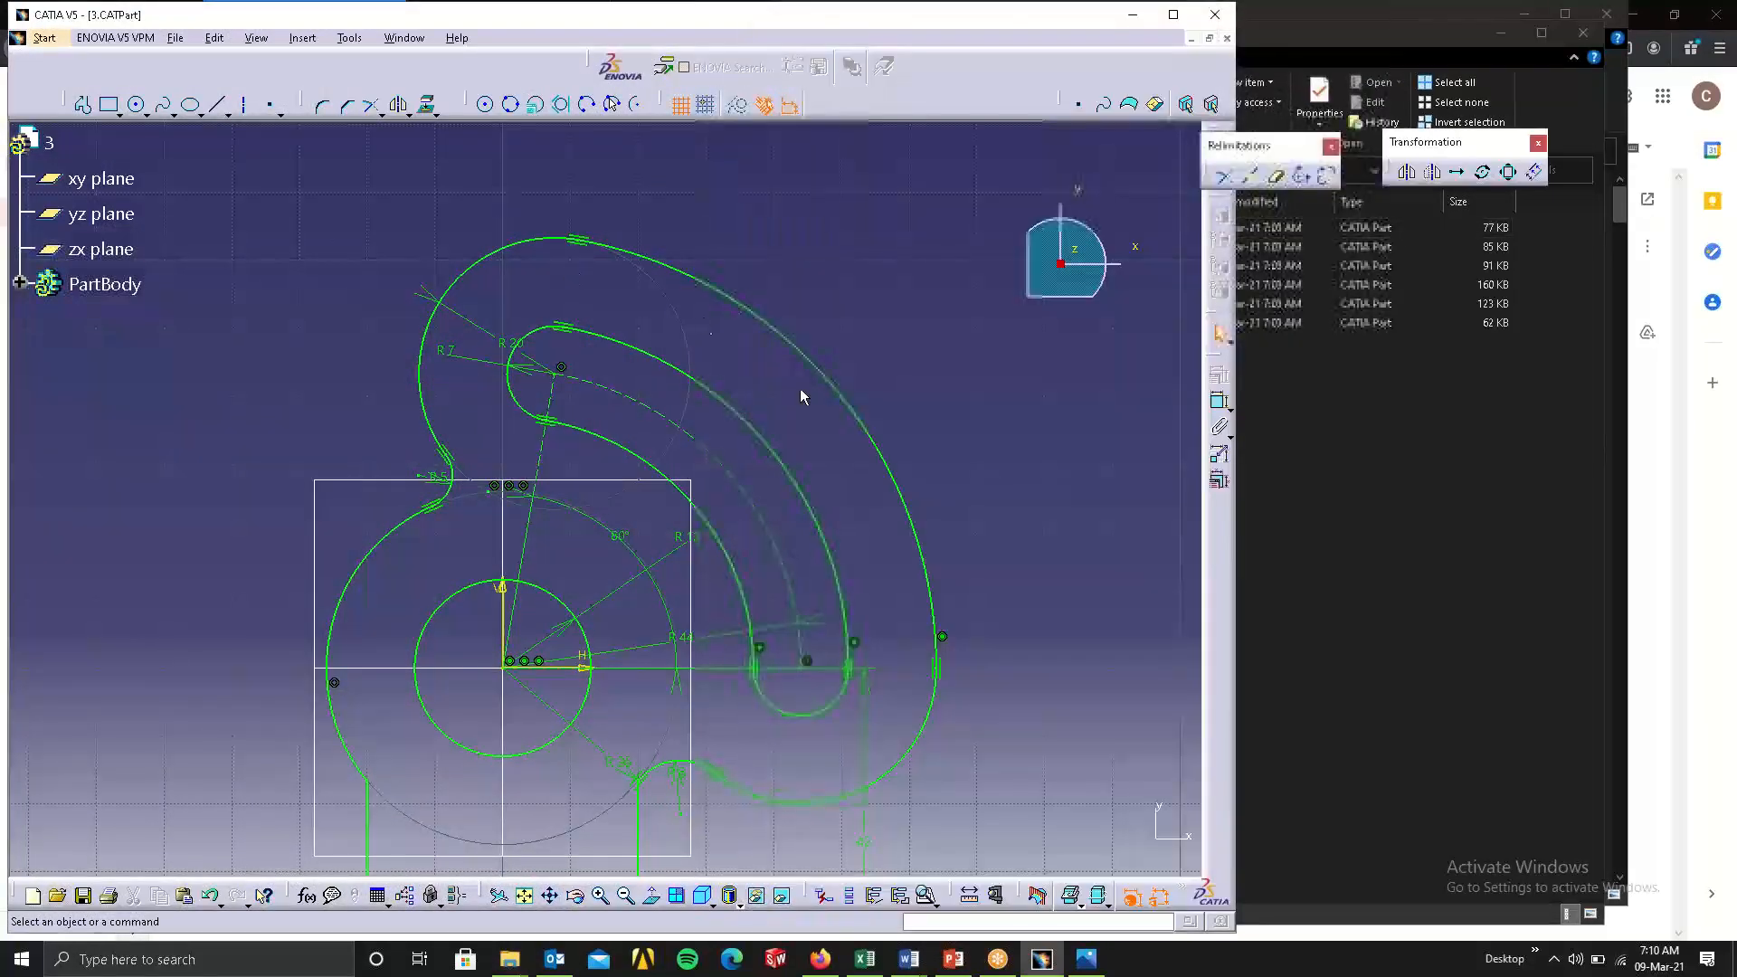
pyautogui.moveTo(815, 396); pyautogui.dragTo(865, 625, button='middle')
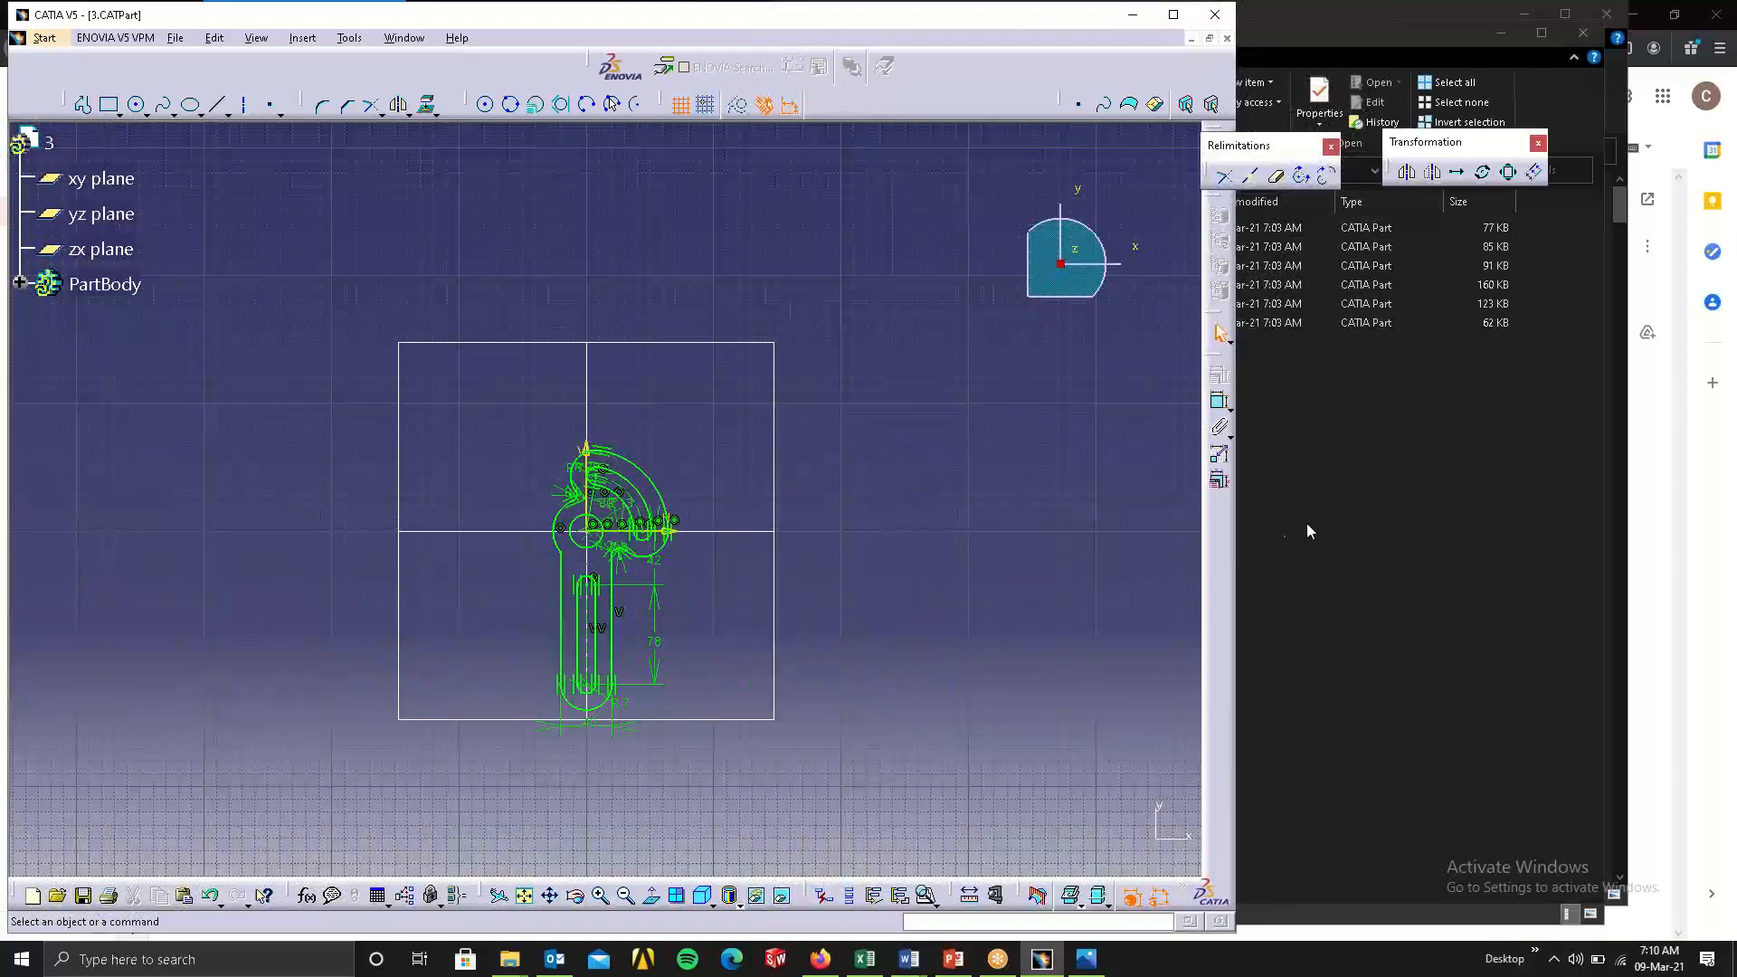
# Close parts 3, Example 7, Example 4, Example 6, Example5 and Example 8, discarding the changes made to Example 6.
pyautogui.click(1226, 39)
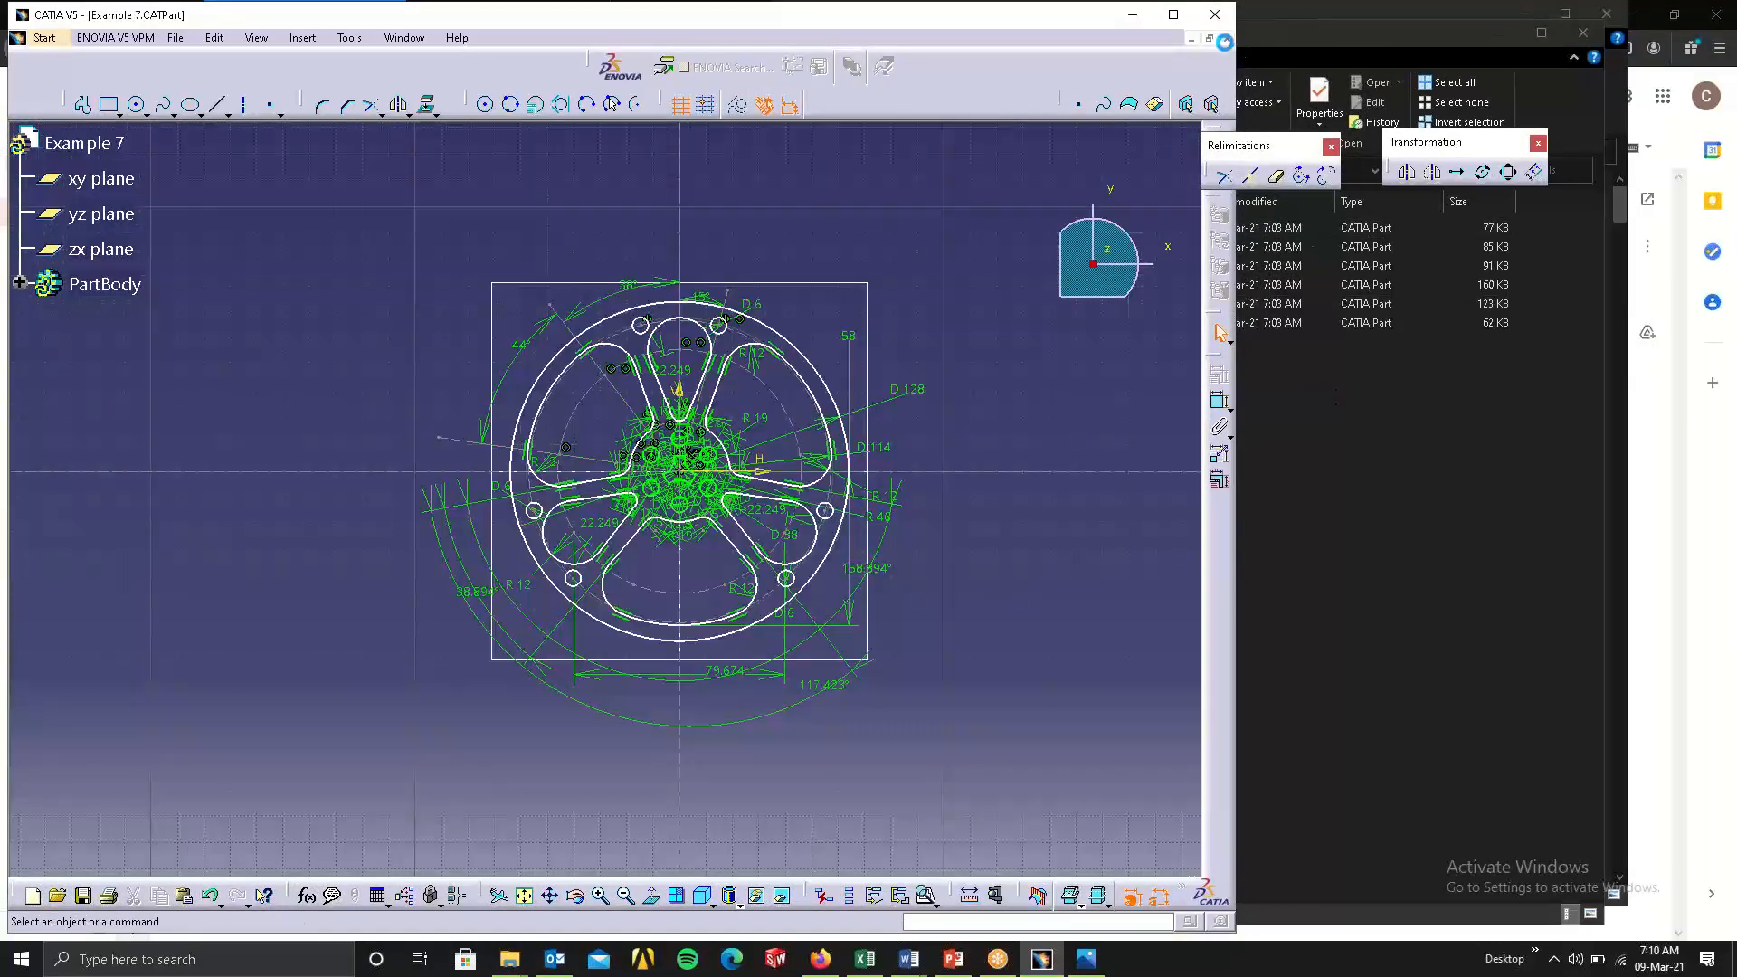
pyautogui.click(1226, 40)
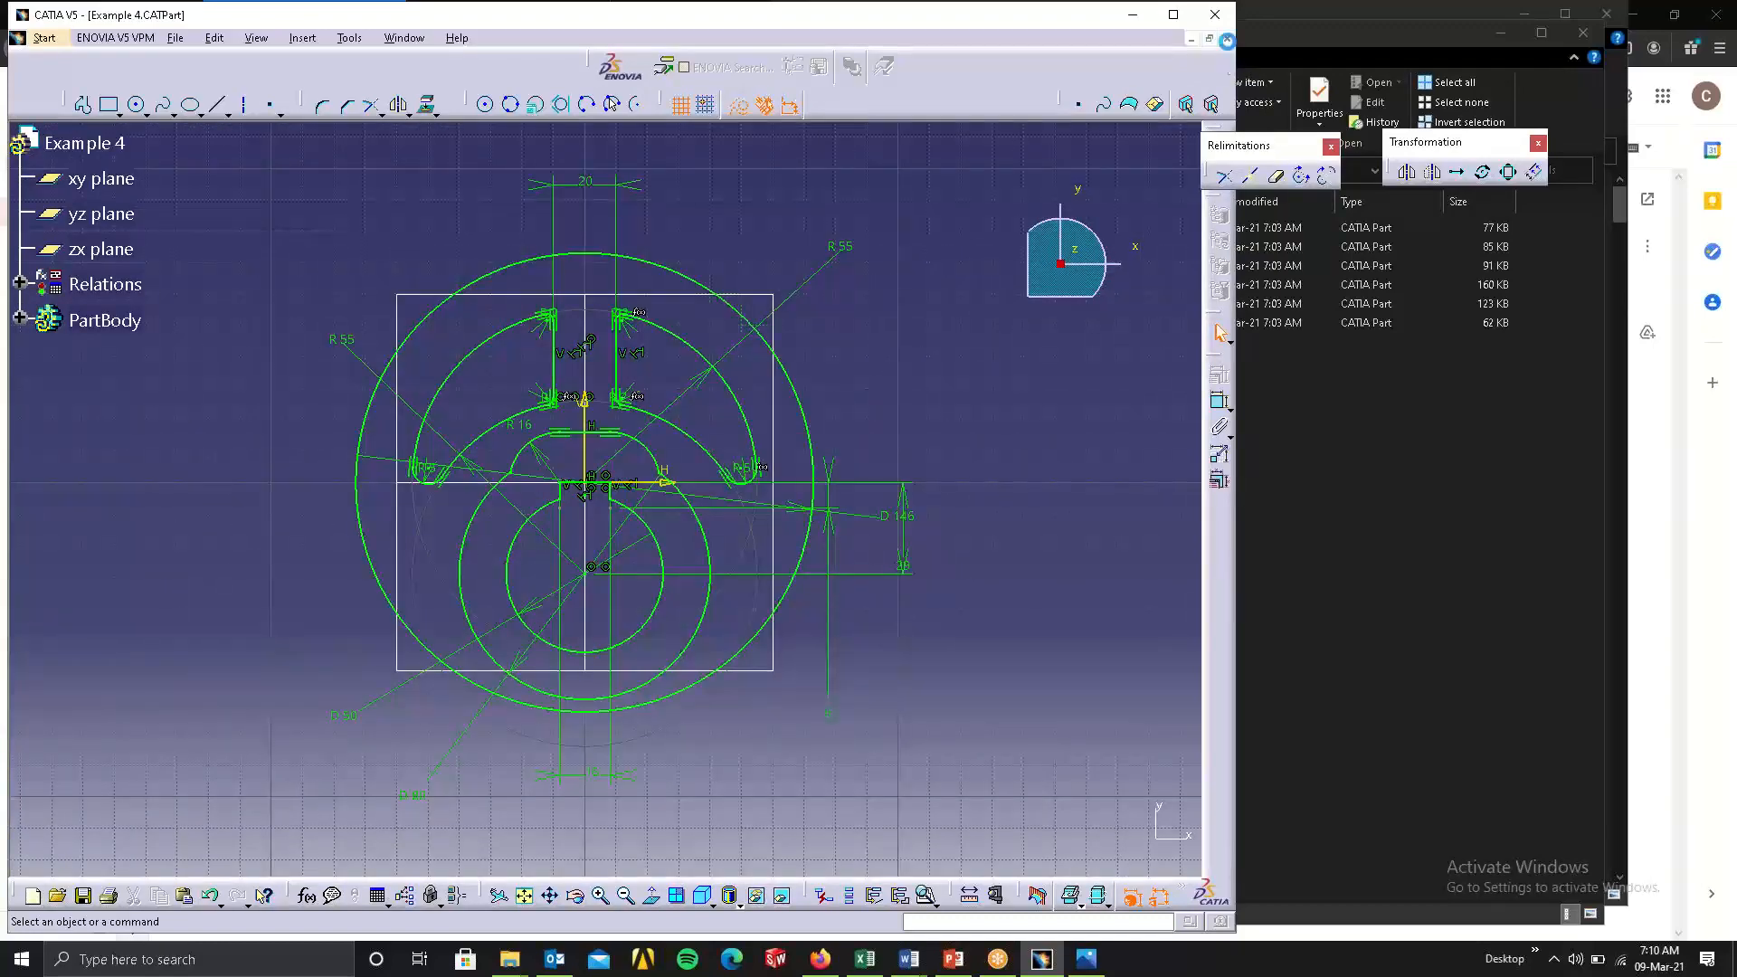
pyautogui.click(1226, 40)
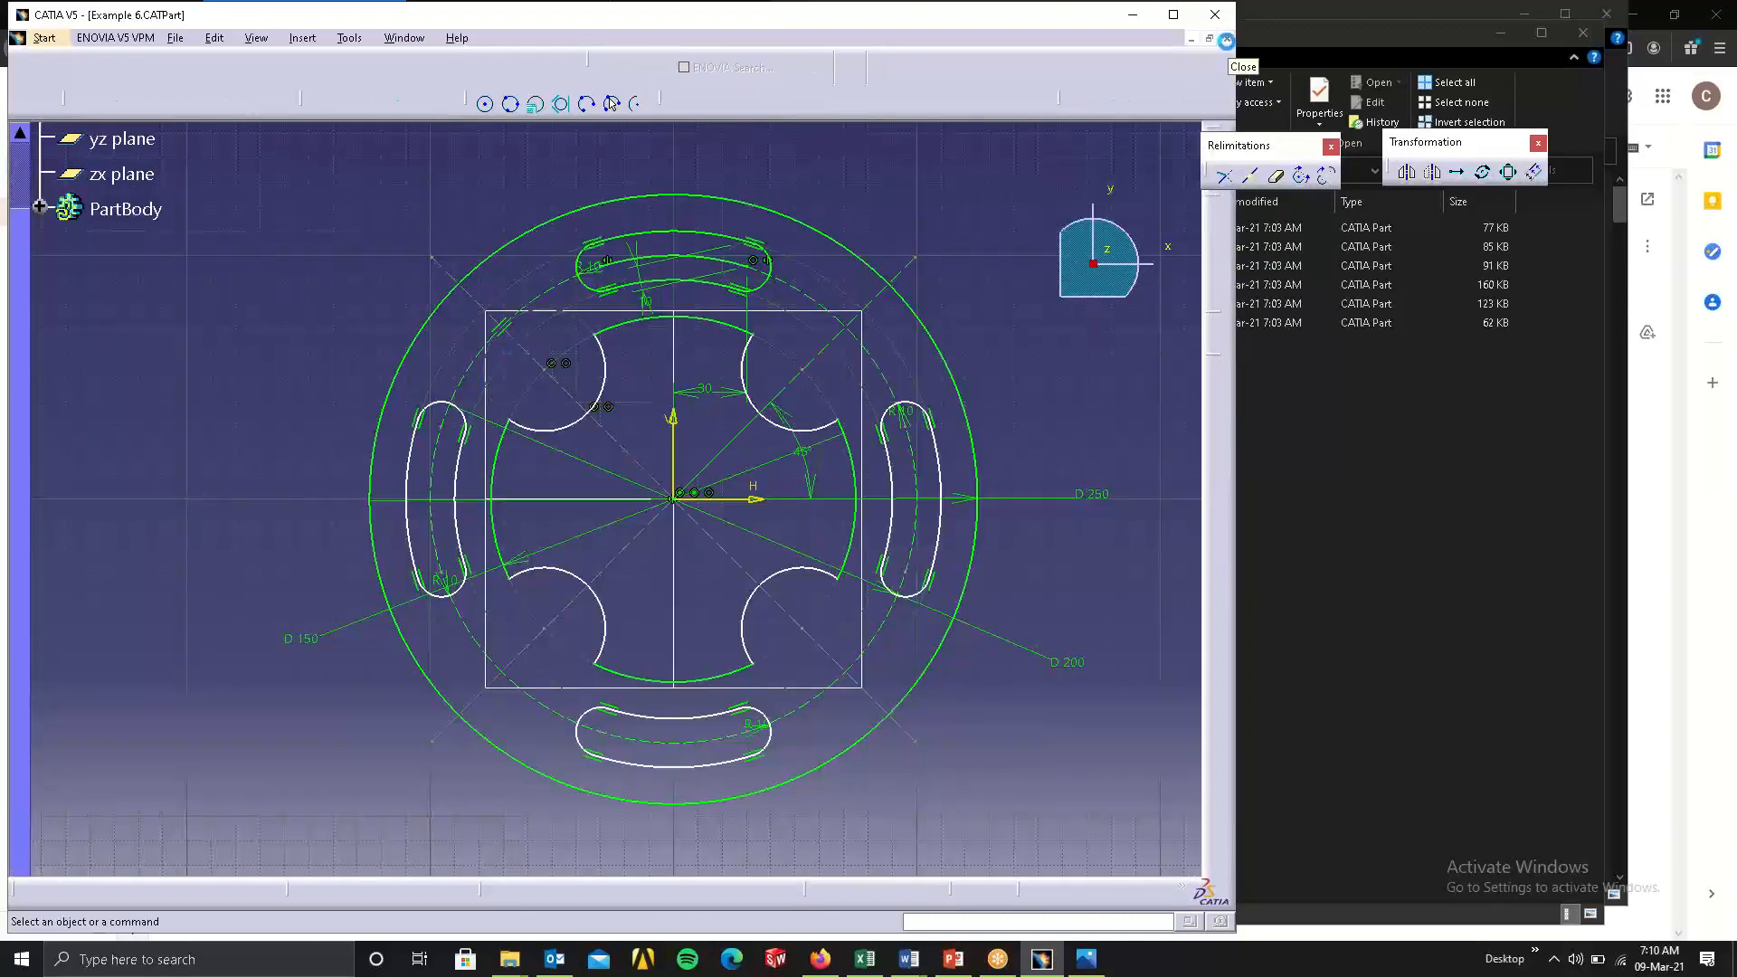
pyautogui.click(1227, 39)
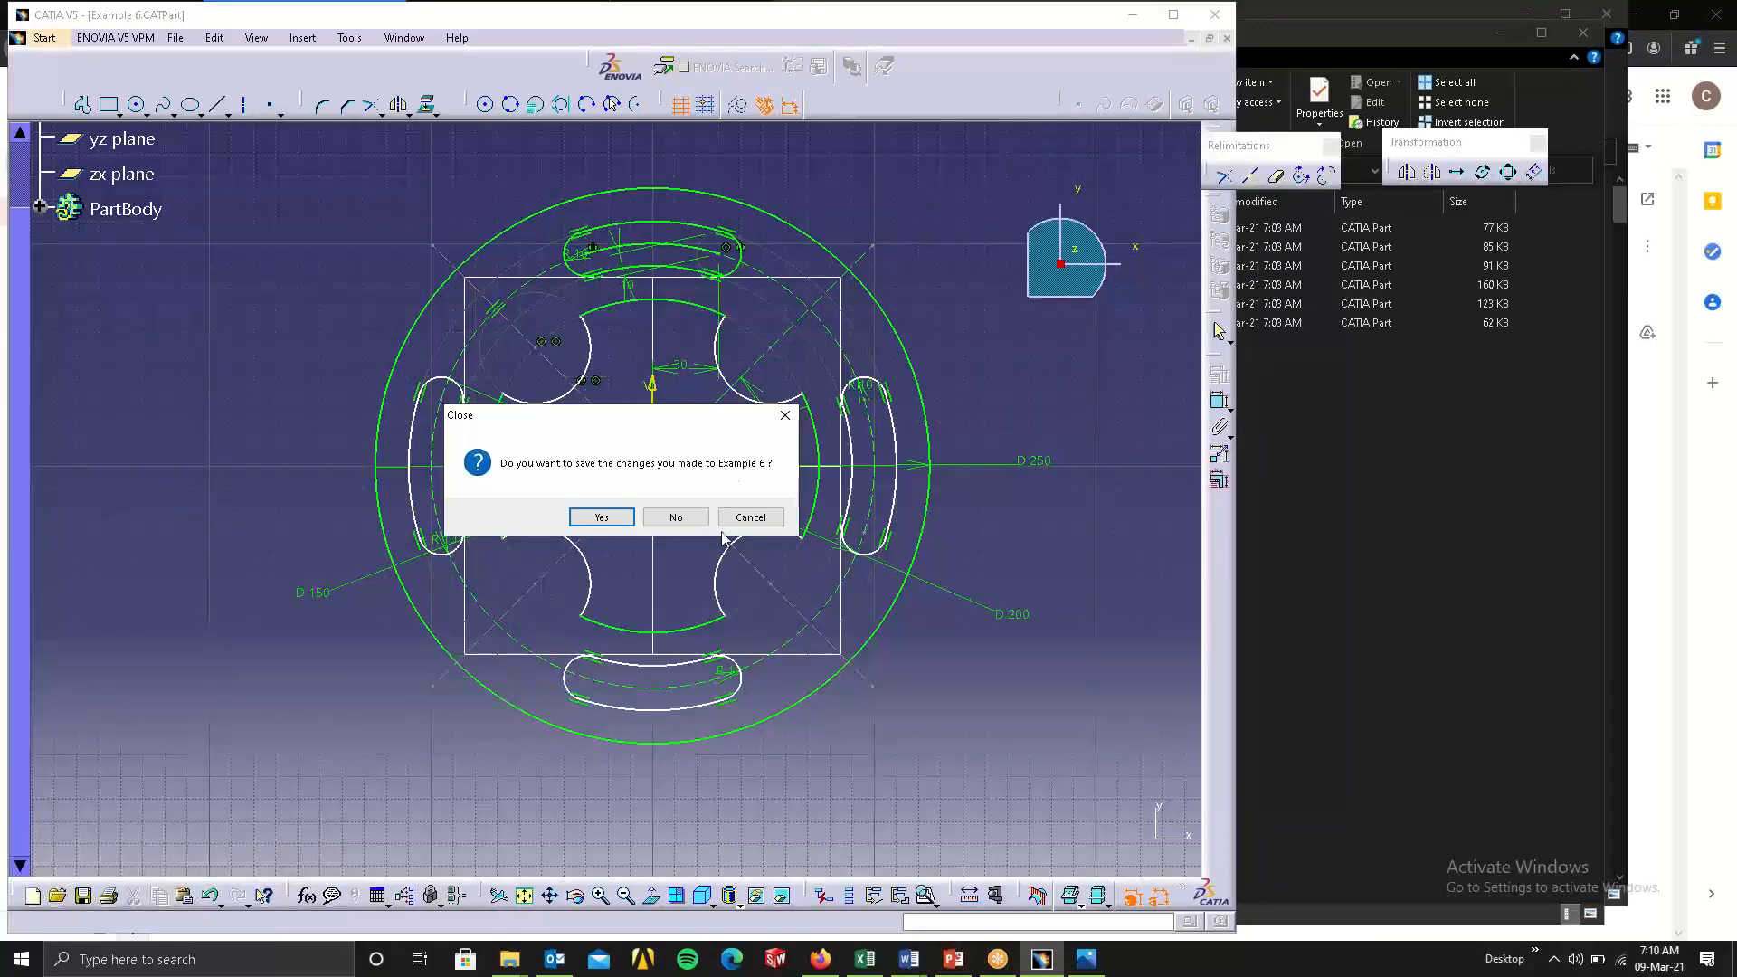
pyautogui.click(677, 518)
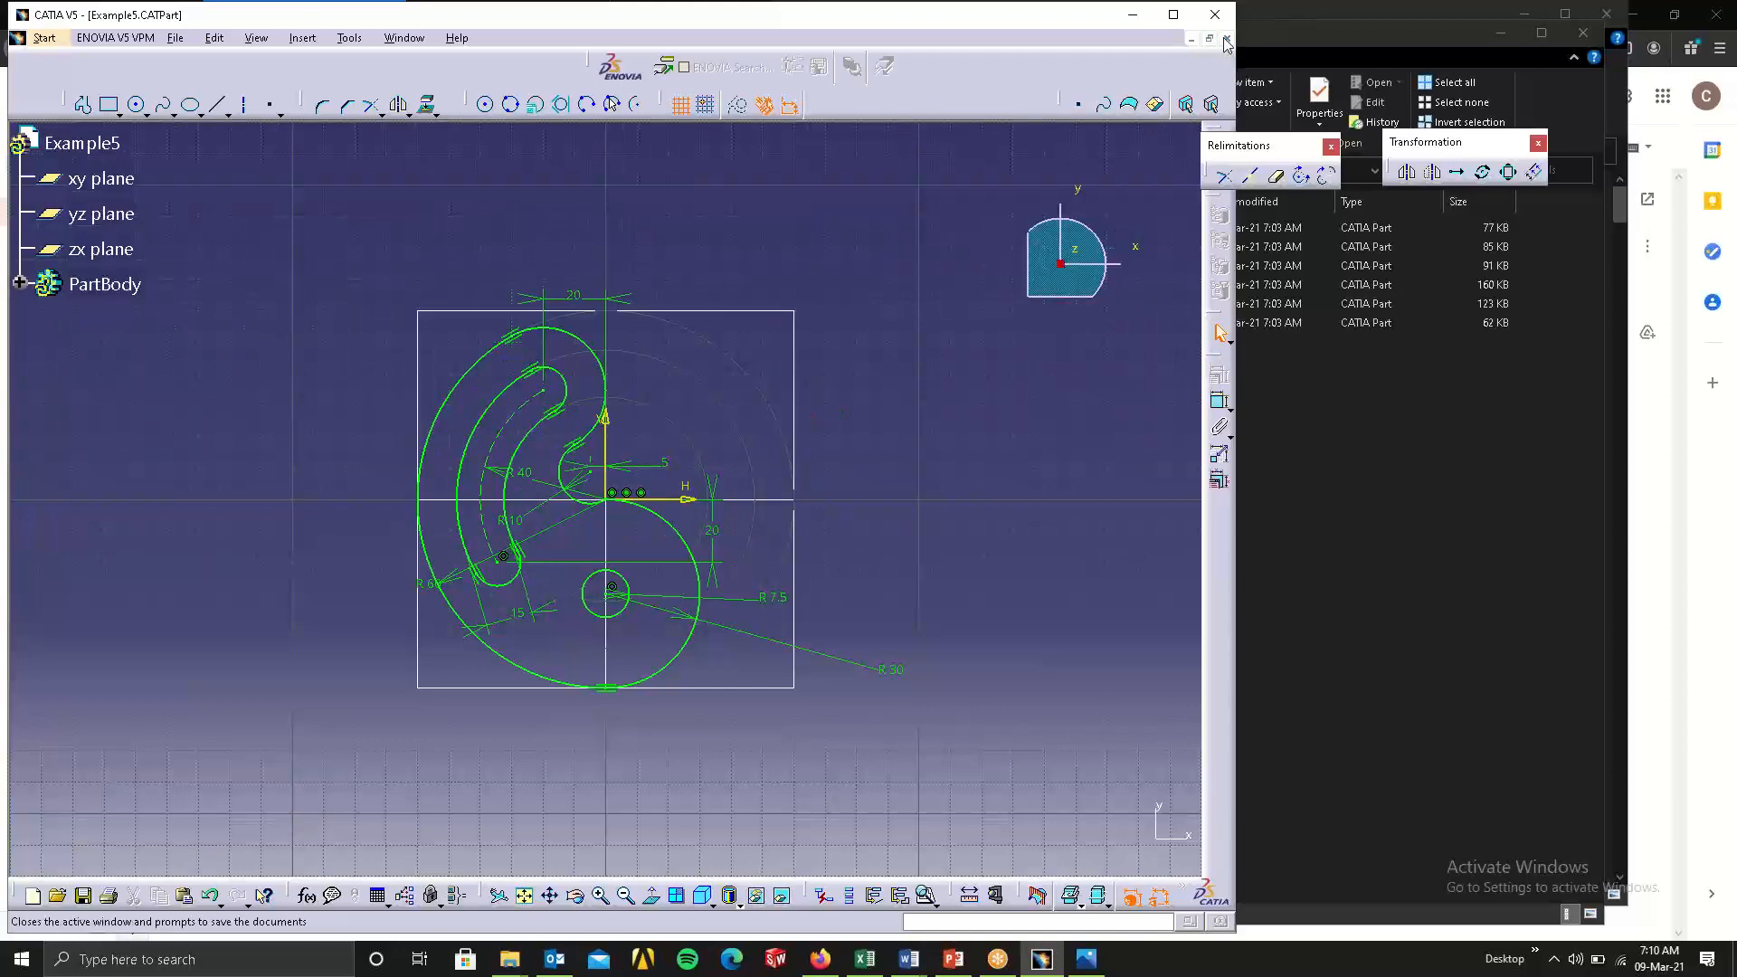
pyautogui.click(1227, 40)
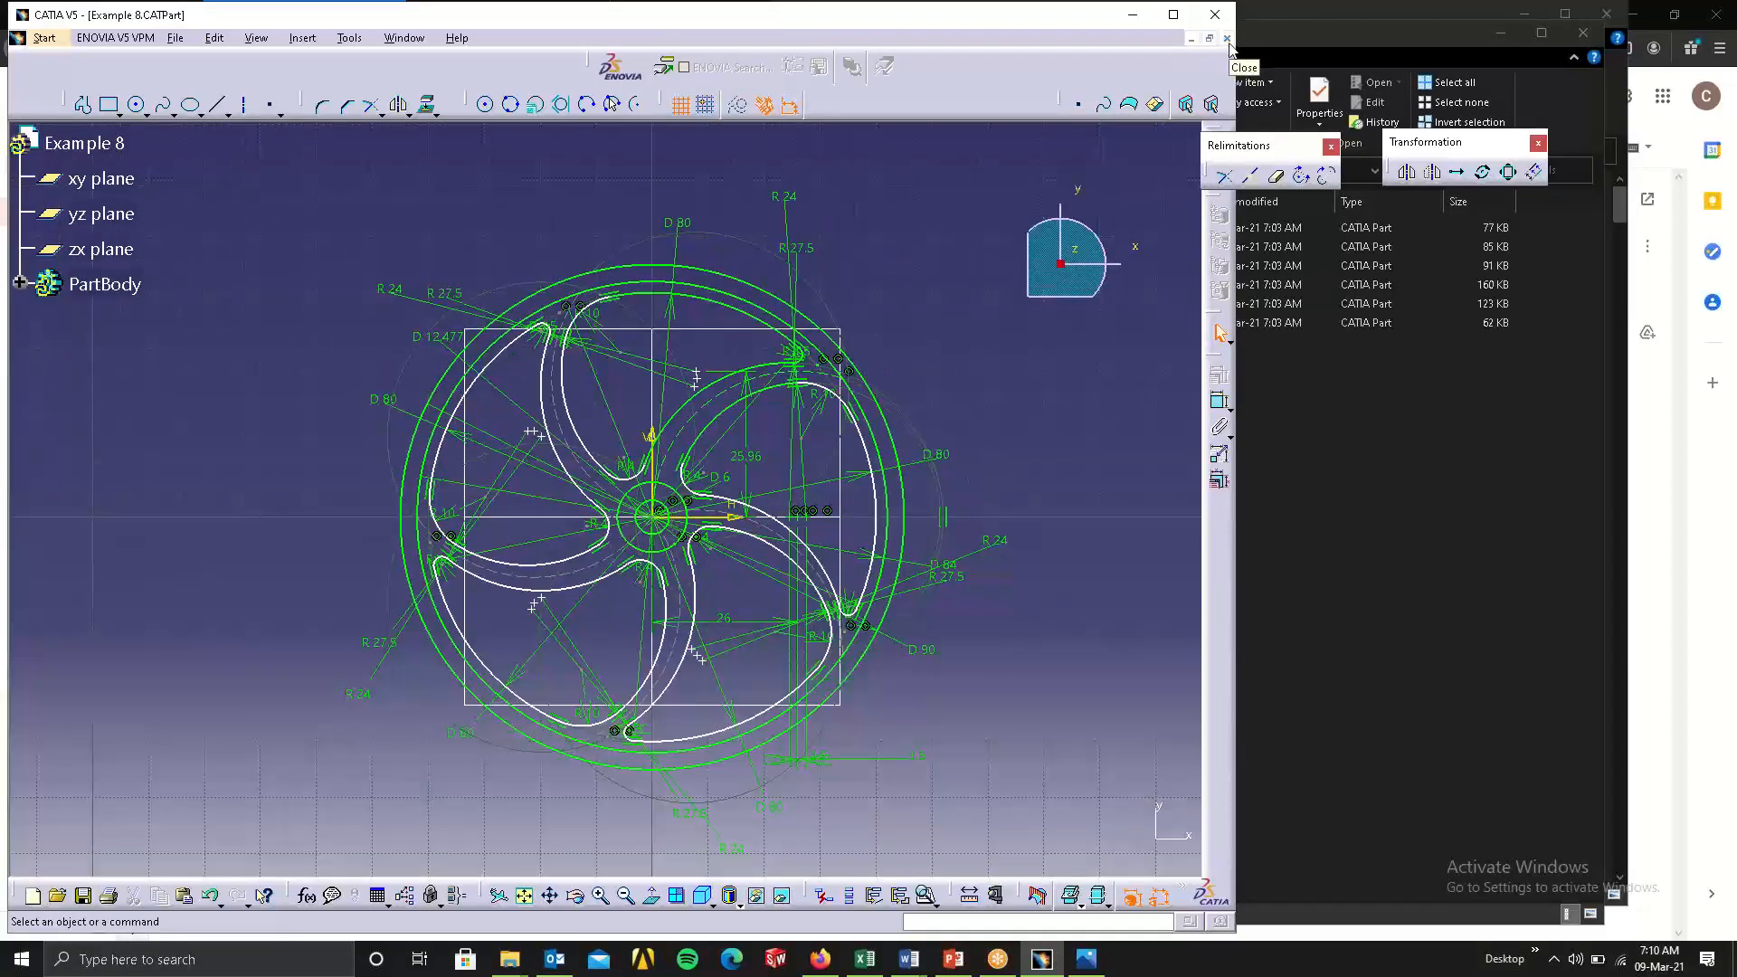
pyautogui.click(1226, 39)
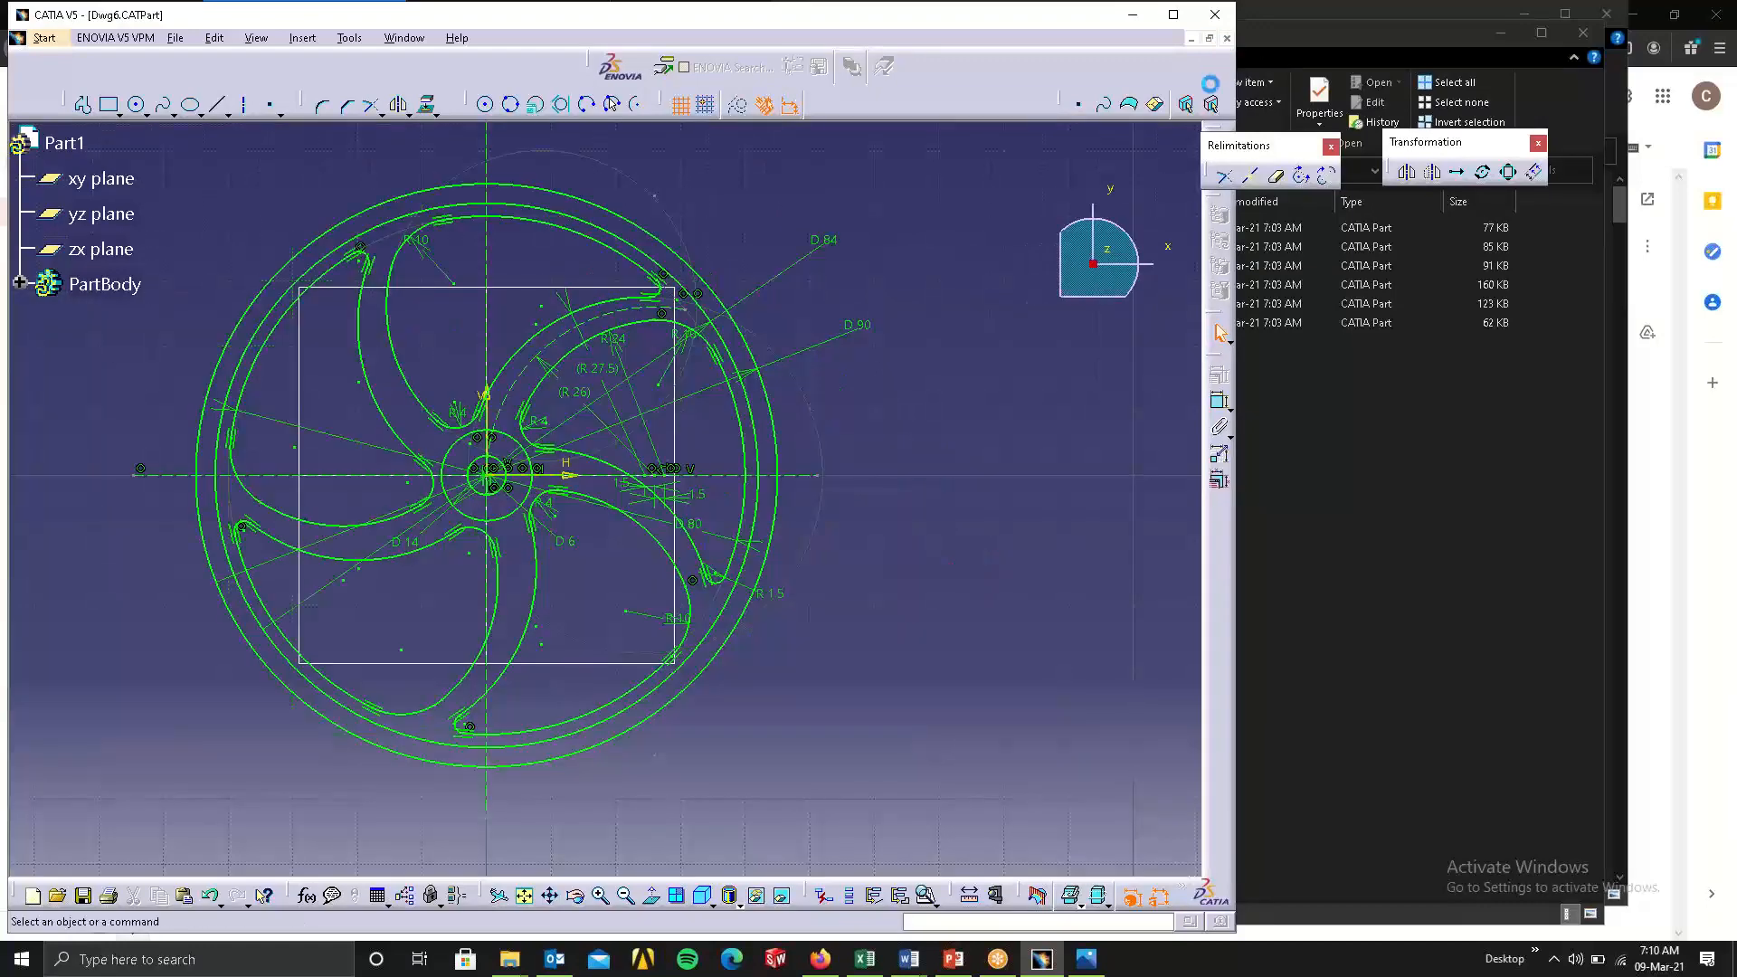
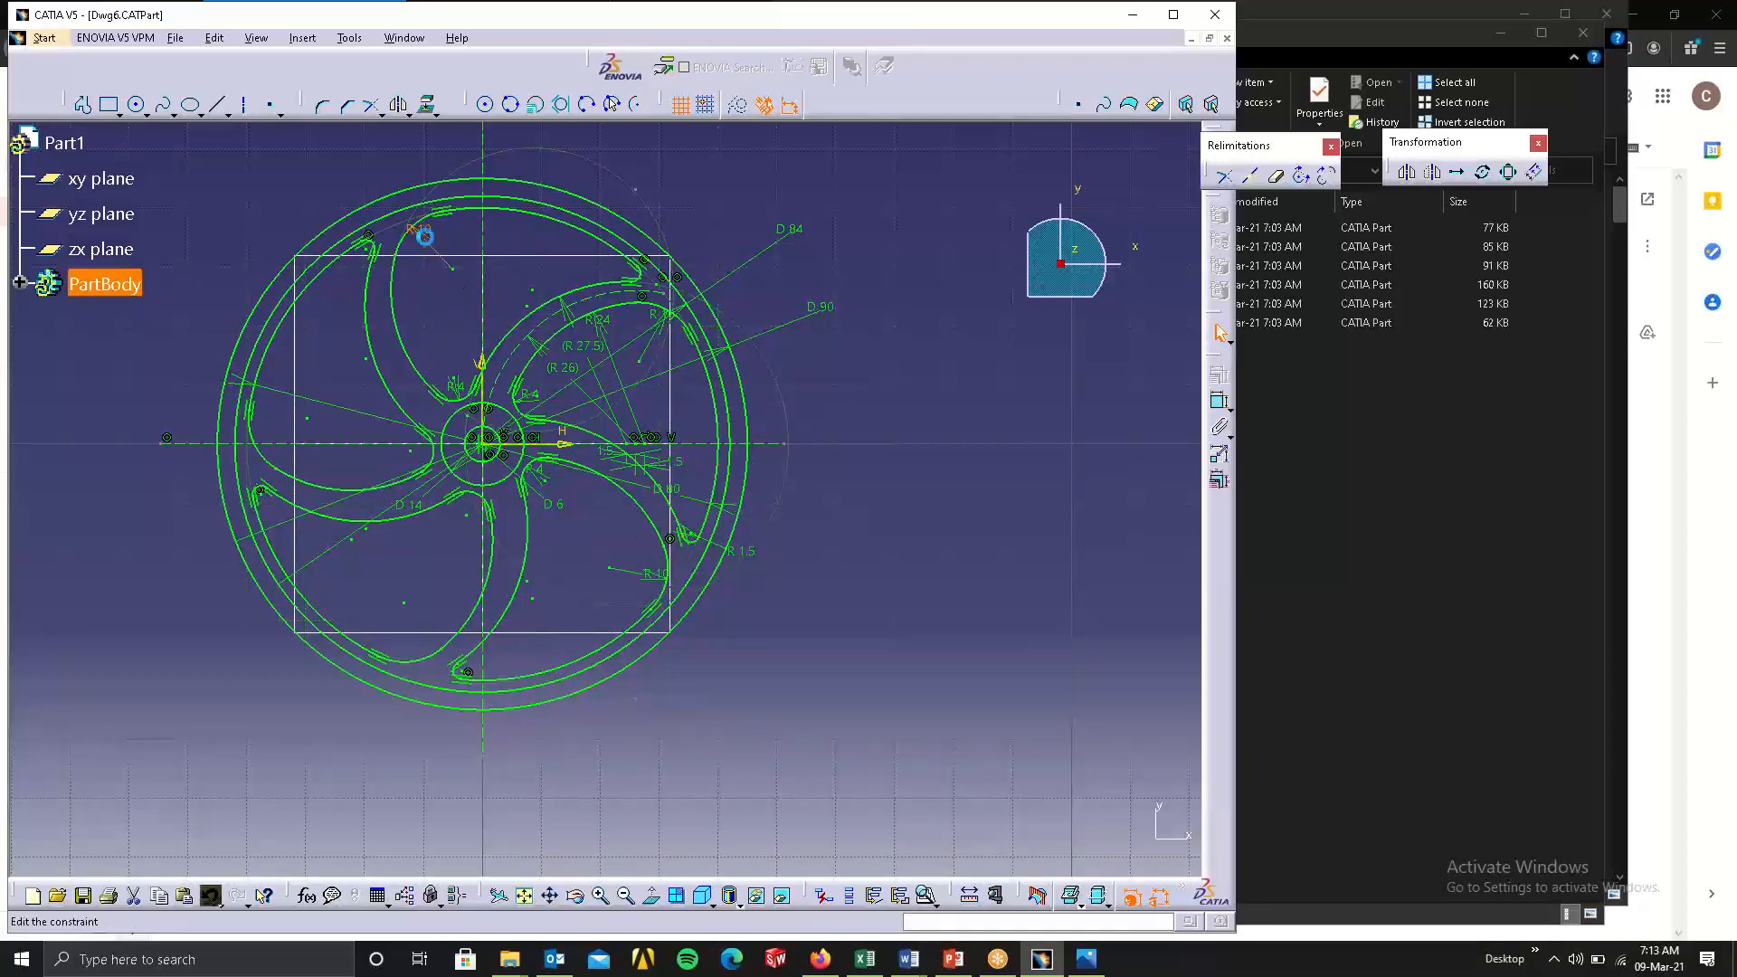
# Try to set the R 10 corner arc of the upper pocket in the Dwg6 wheel sketch to a 5 mm radius.
pyautogui.doubleClick(426, 237)
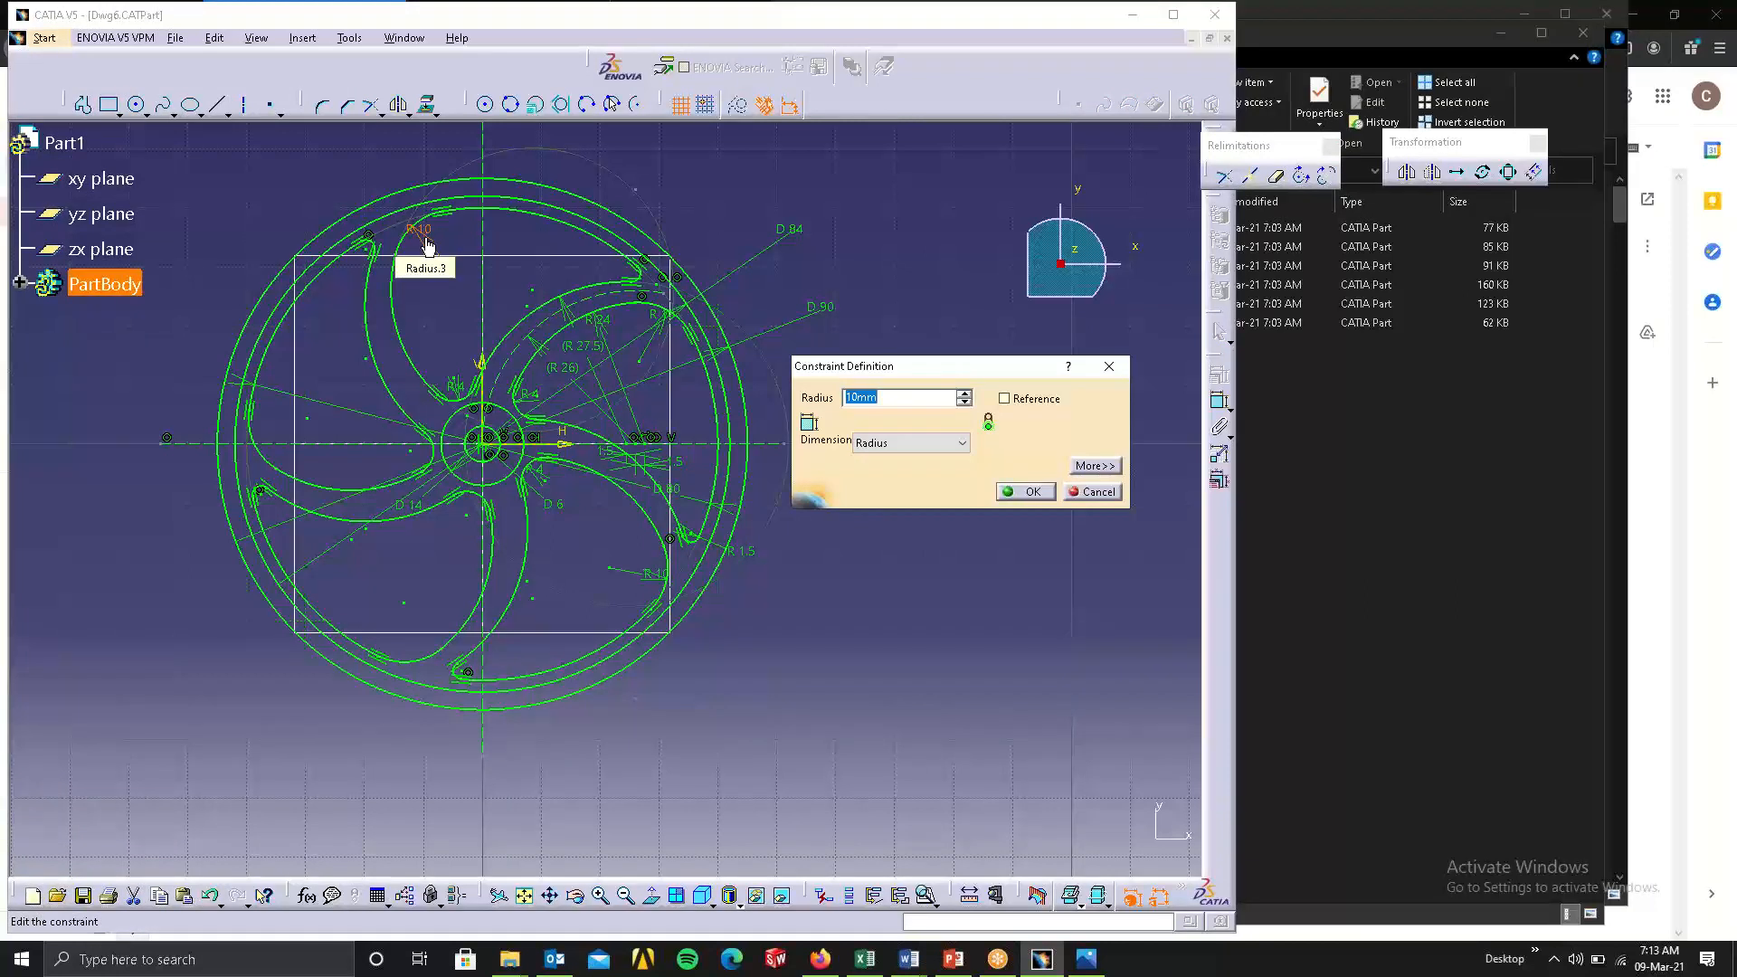
pyautogui.write('5')
pyautogui.press('Return')
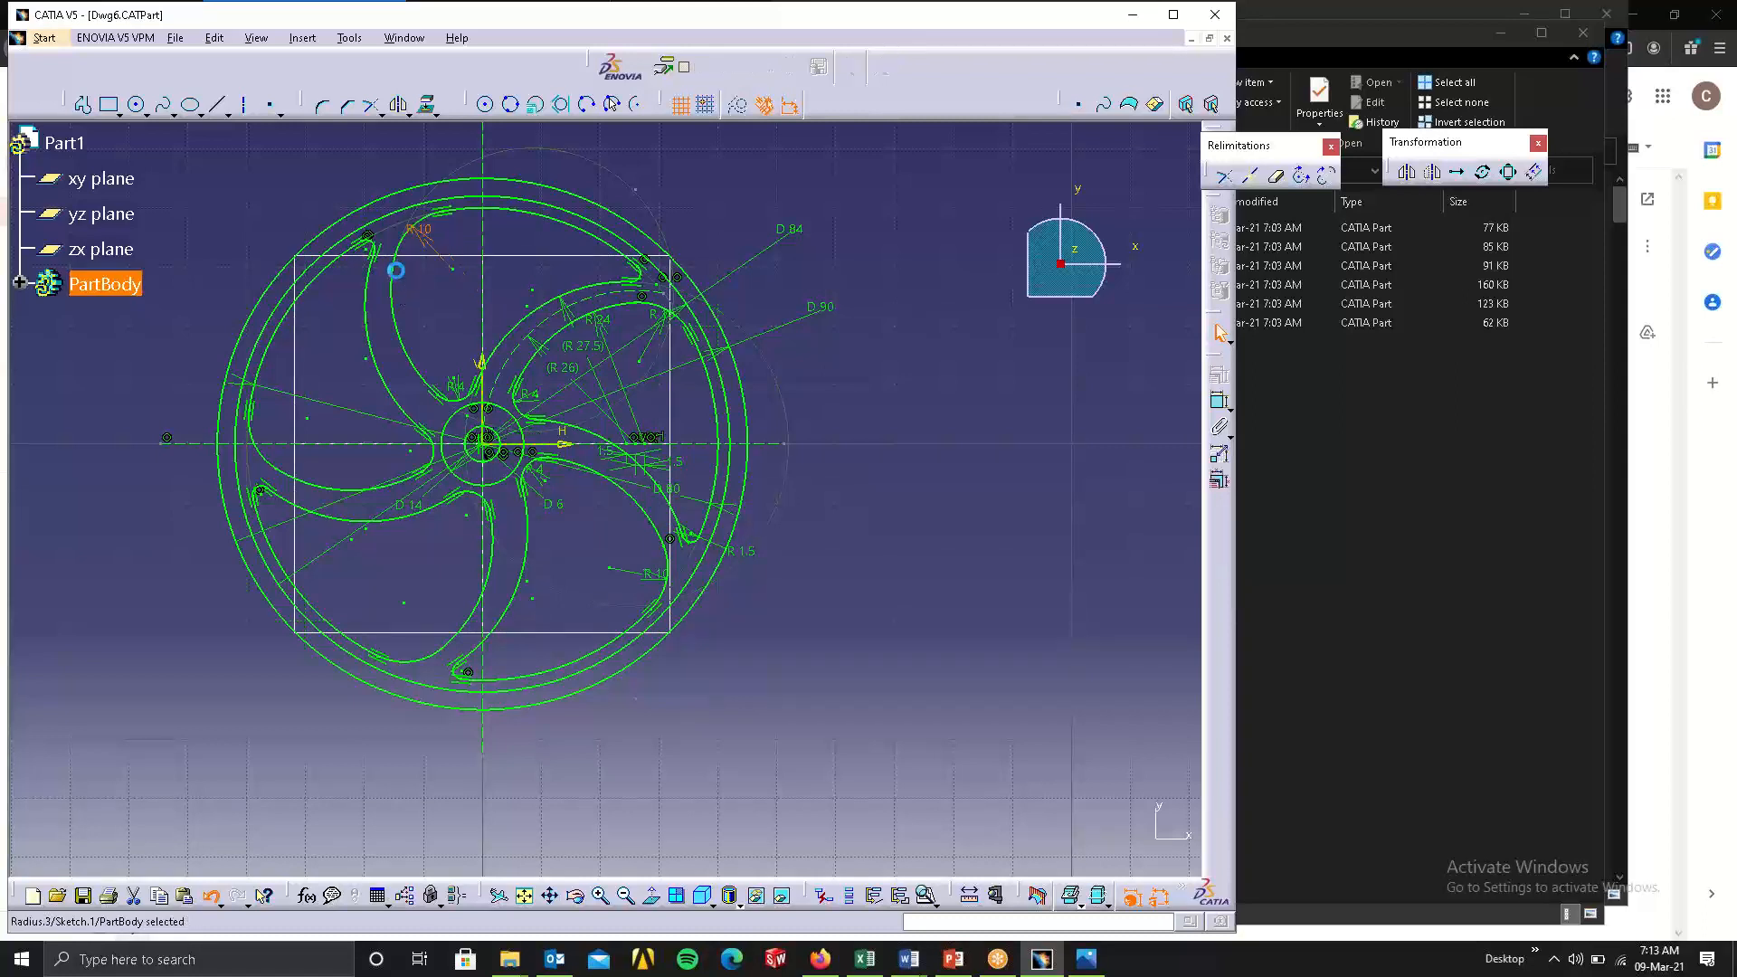
# Apply a tangency constraint between the R 10 corner arc and the adjoining long spoke arc of the upper pocket.
pyautogui.click(409, 238)
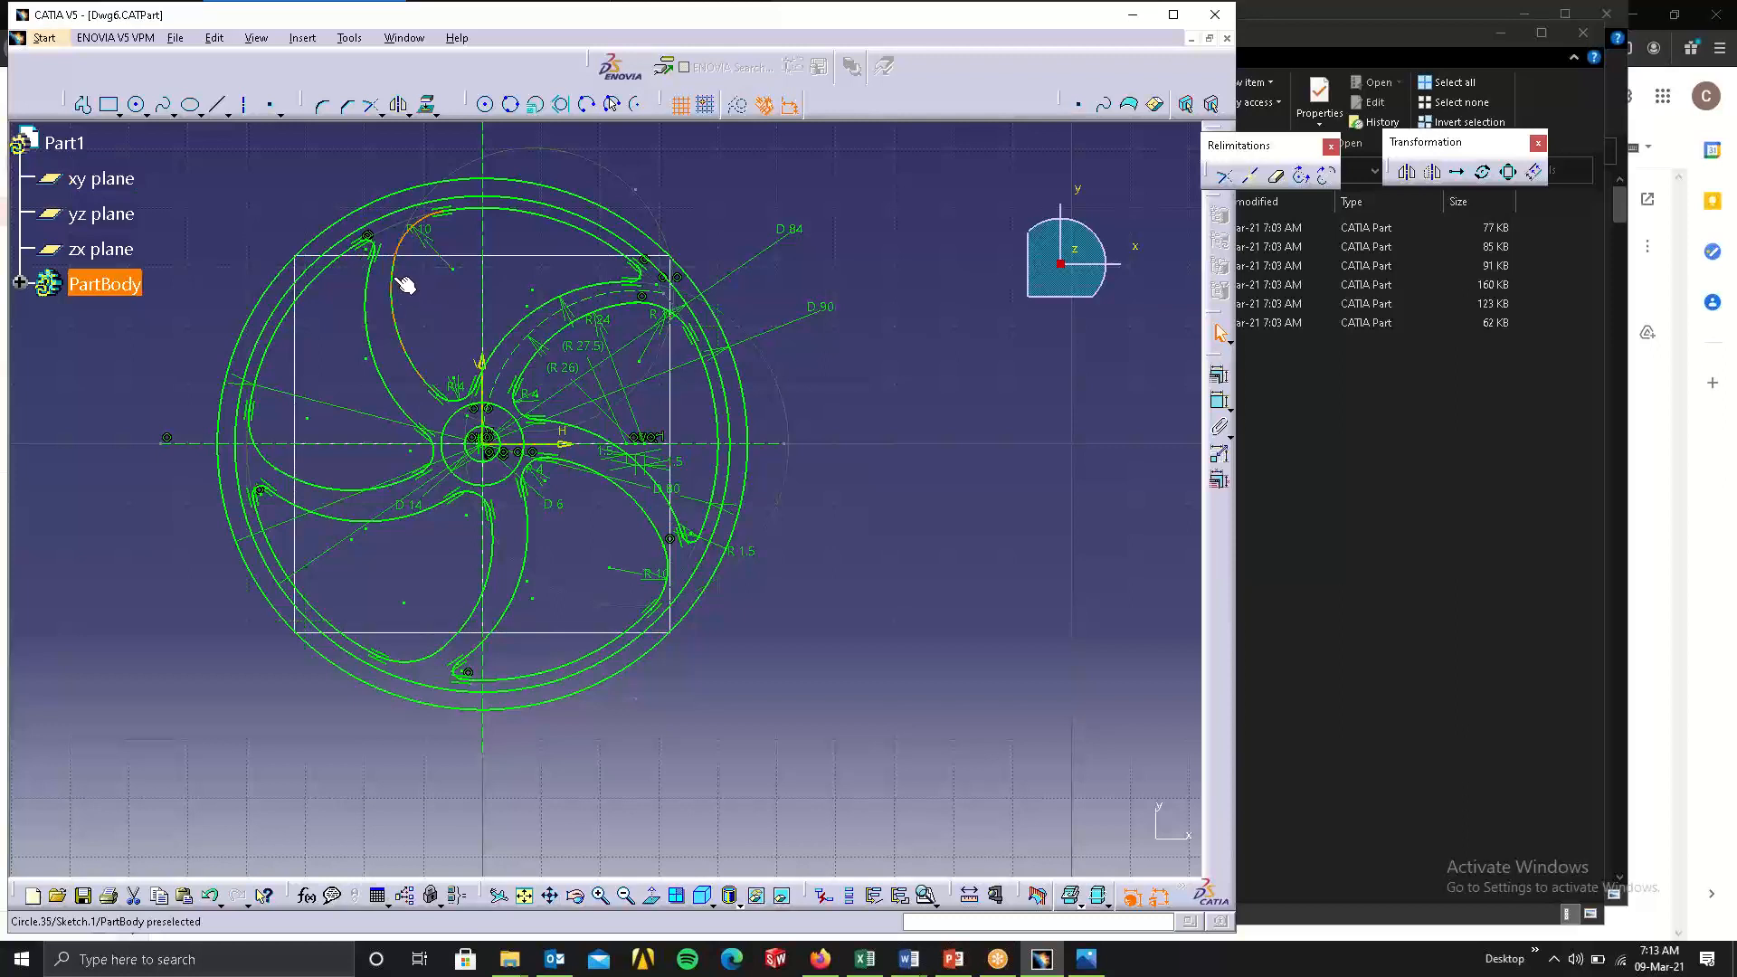
pyautogui.keyDown('ctrl'); pyautogui.click(402, 282); pyautogui.keyUp('ctrl')
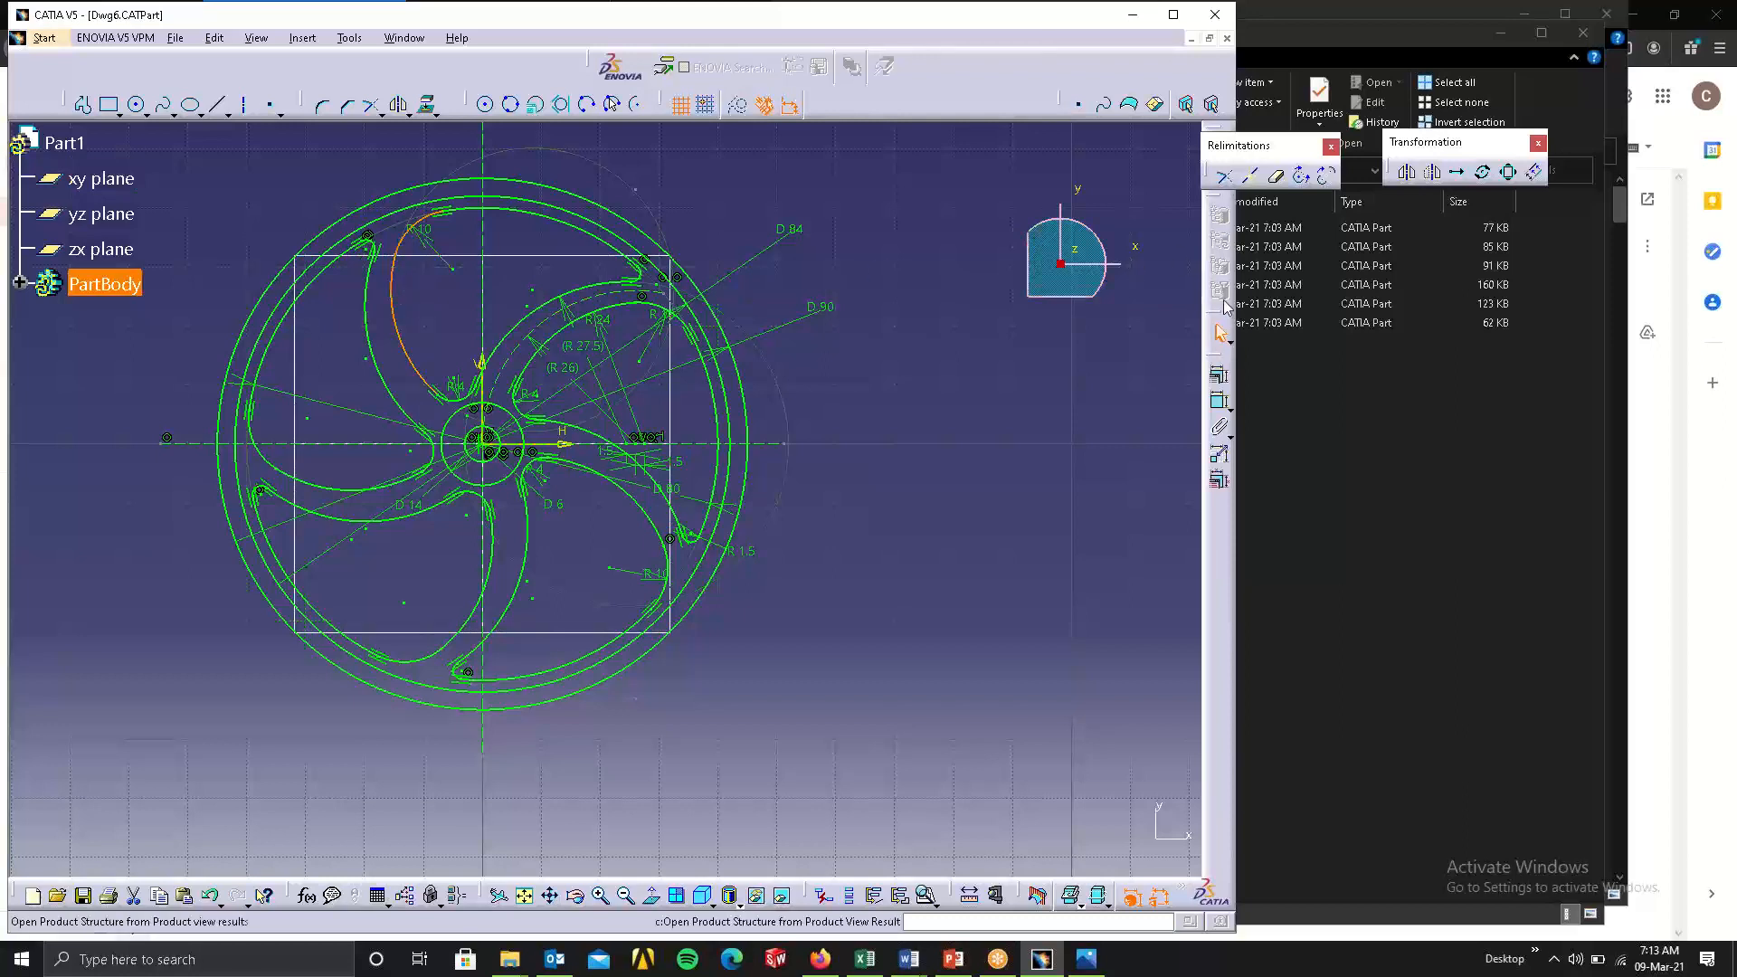
pyautogui.click(1219, 374)
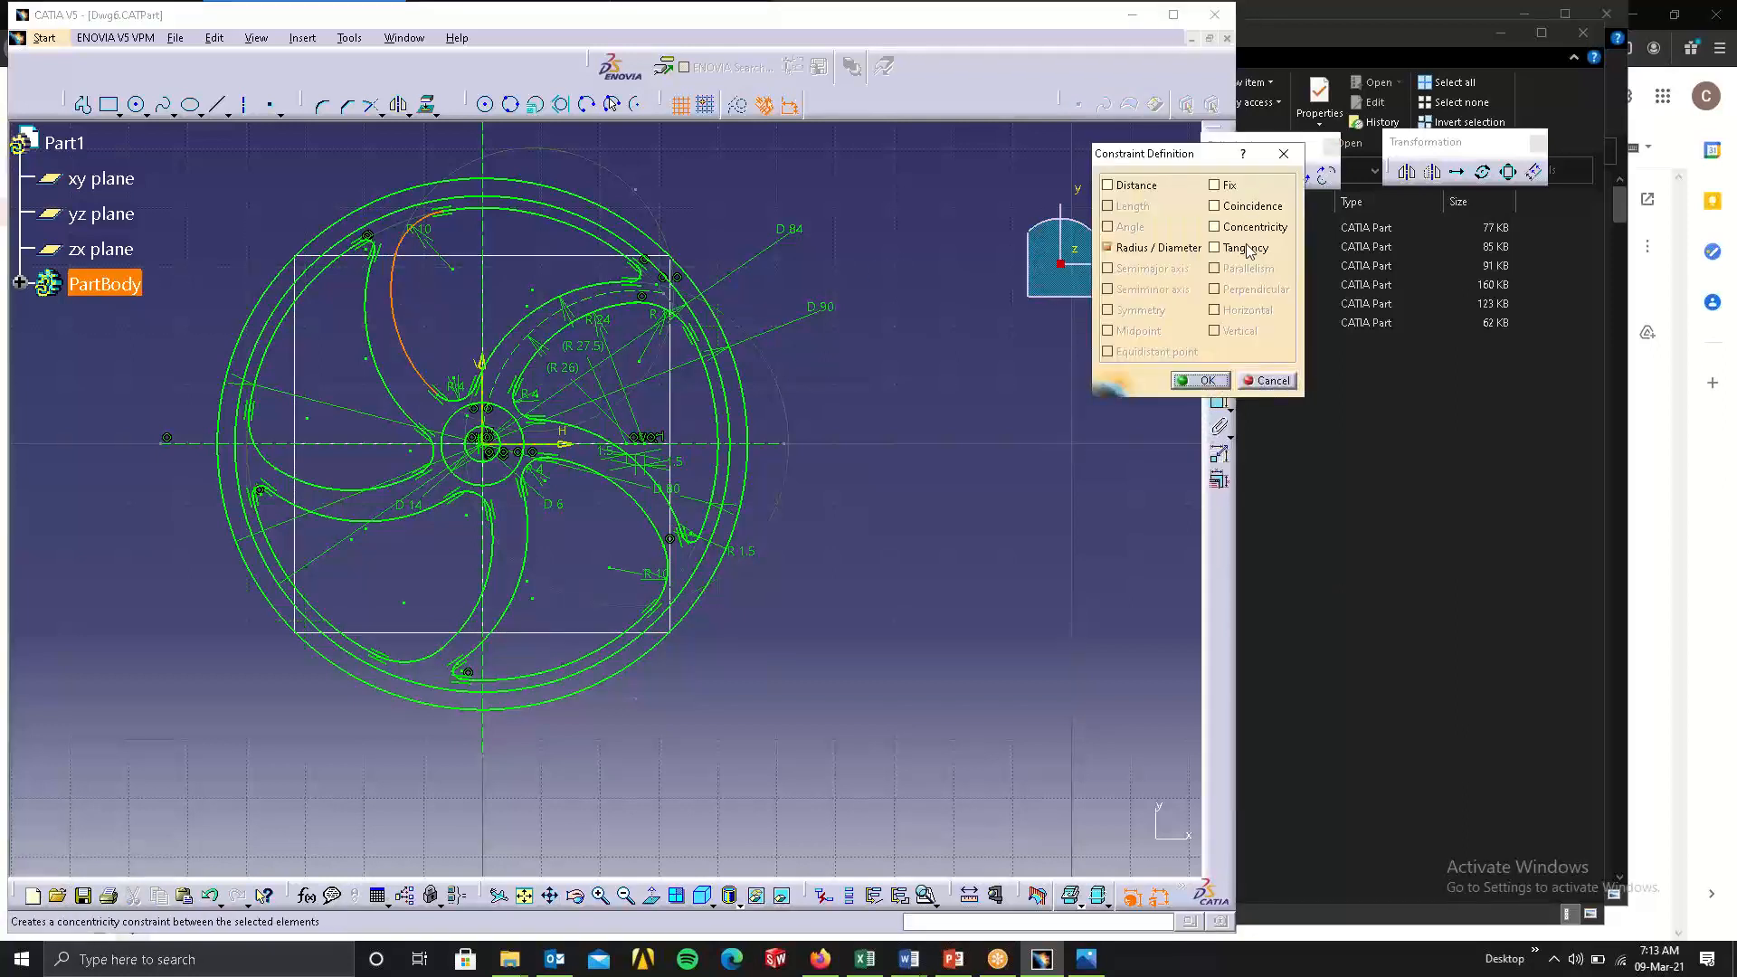
pyautogui.click(1246, 247)
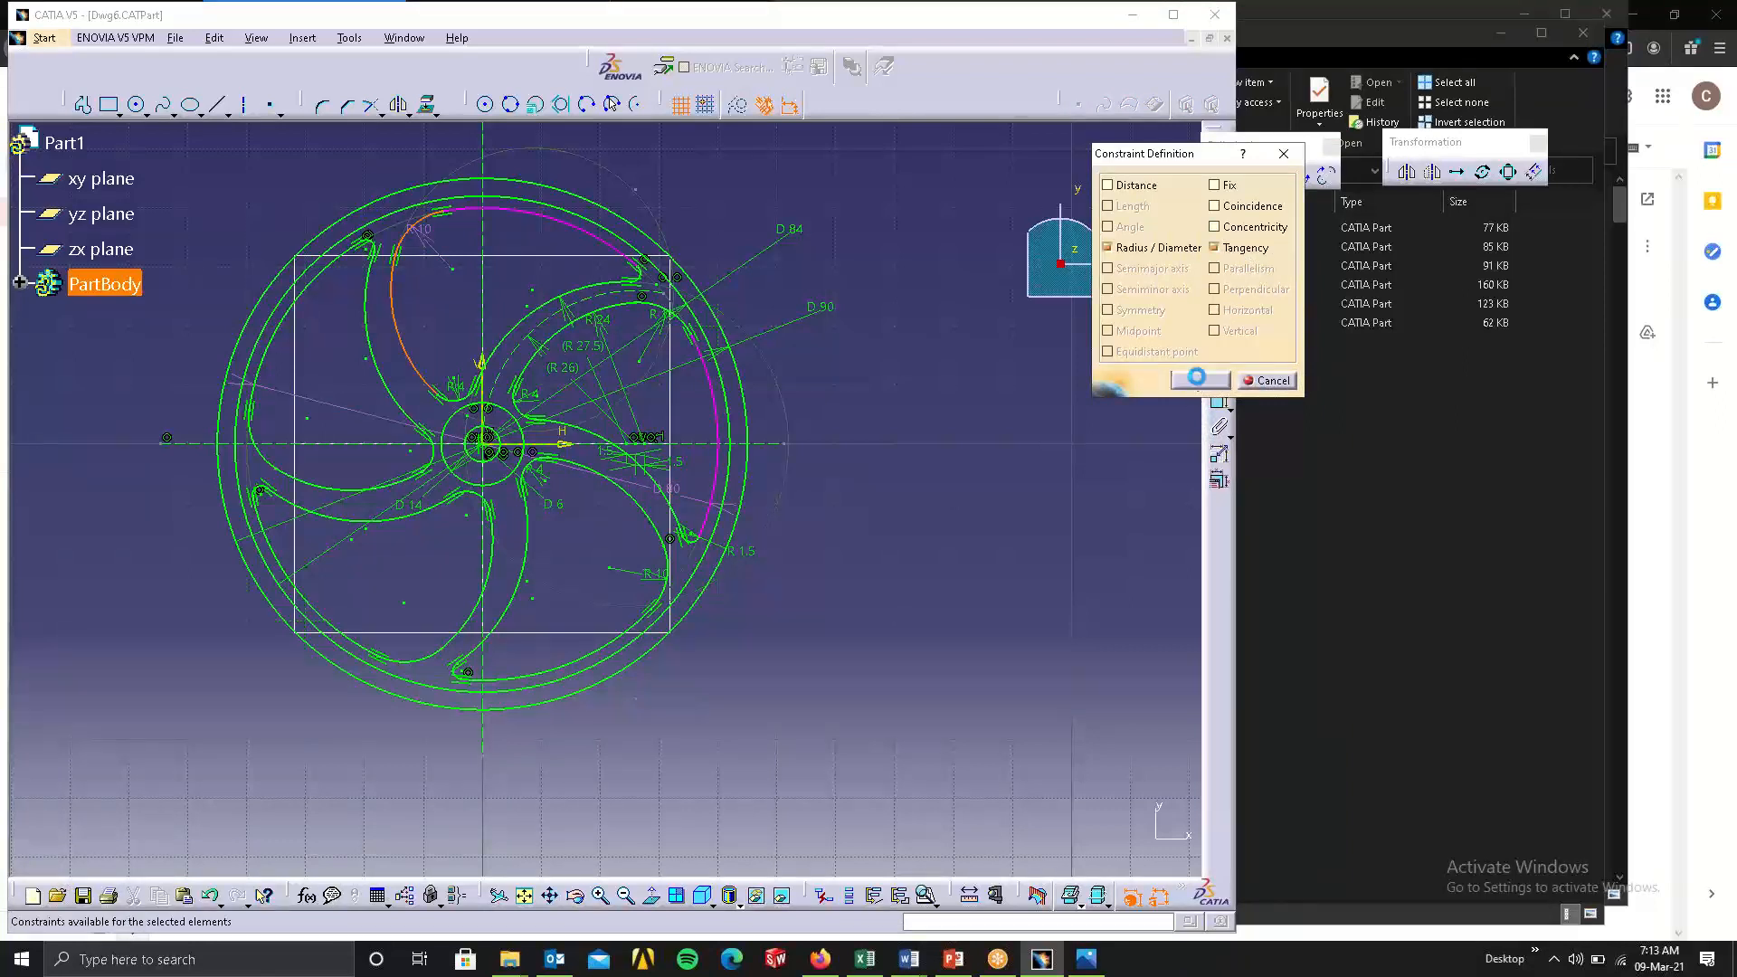
pyautogui.click(1200, 381)
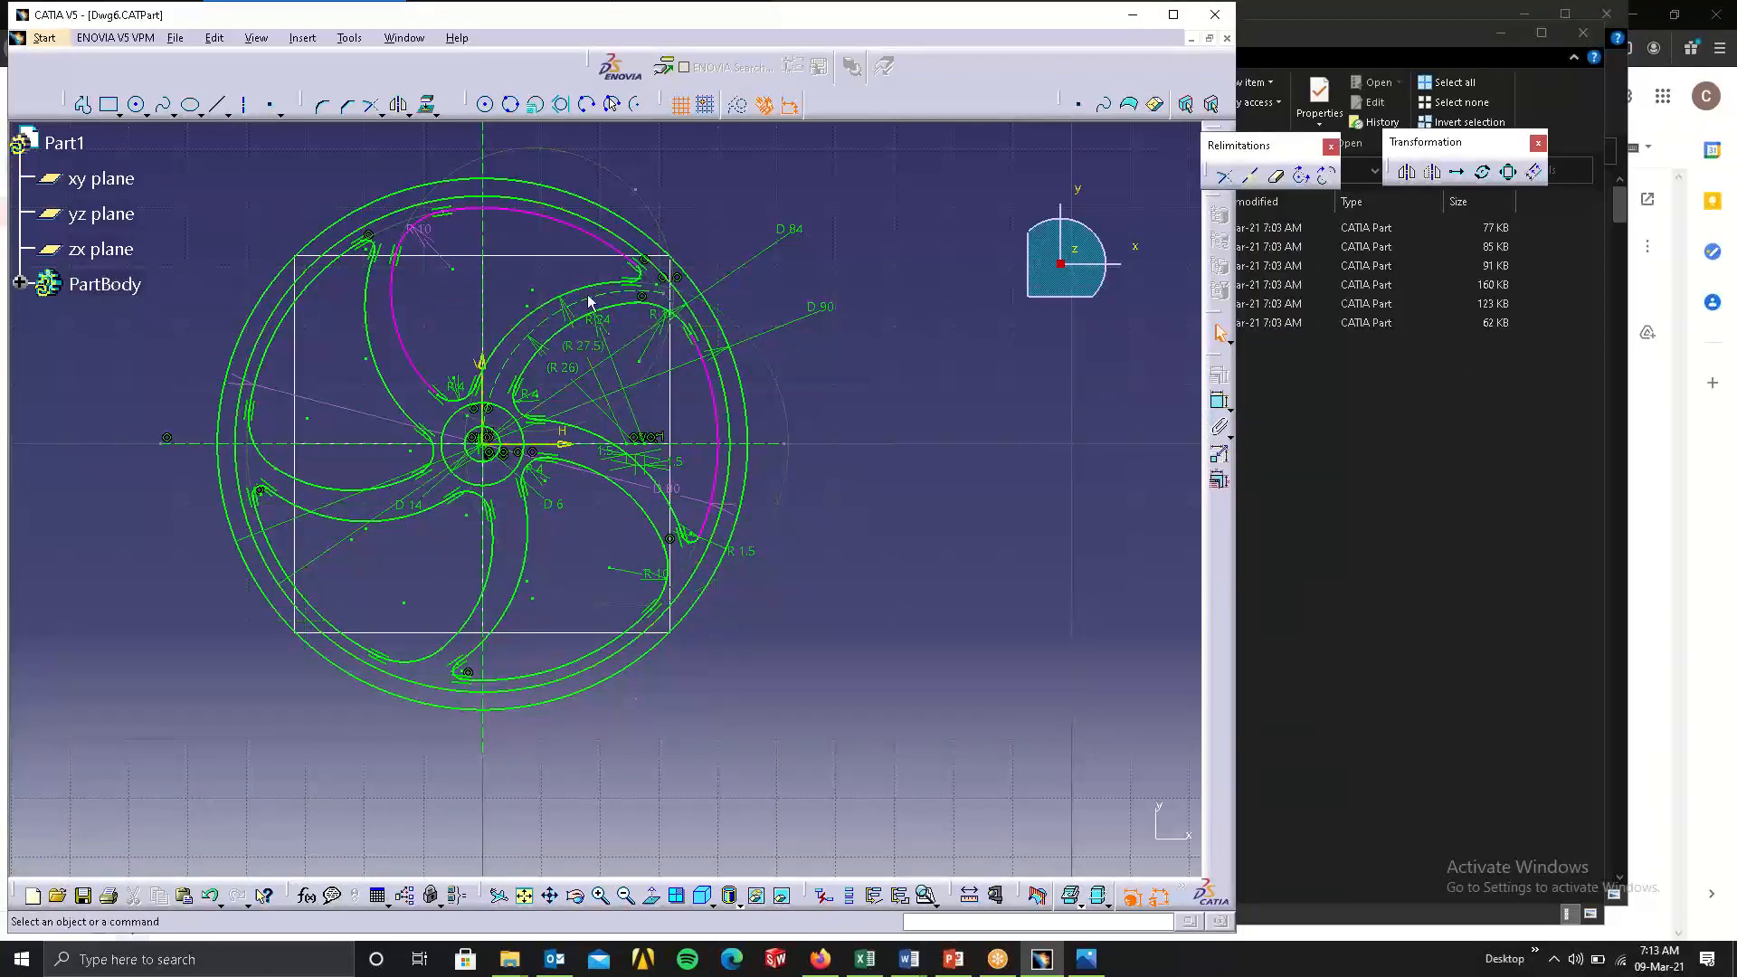
# Set the radius of the upper pocket's corner arc to 15 mm and reopen its constraint definition to check the value.
pyautogui.doubleClick(422, 237)
pyautogui.write('15')
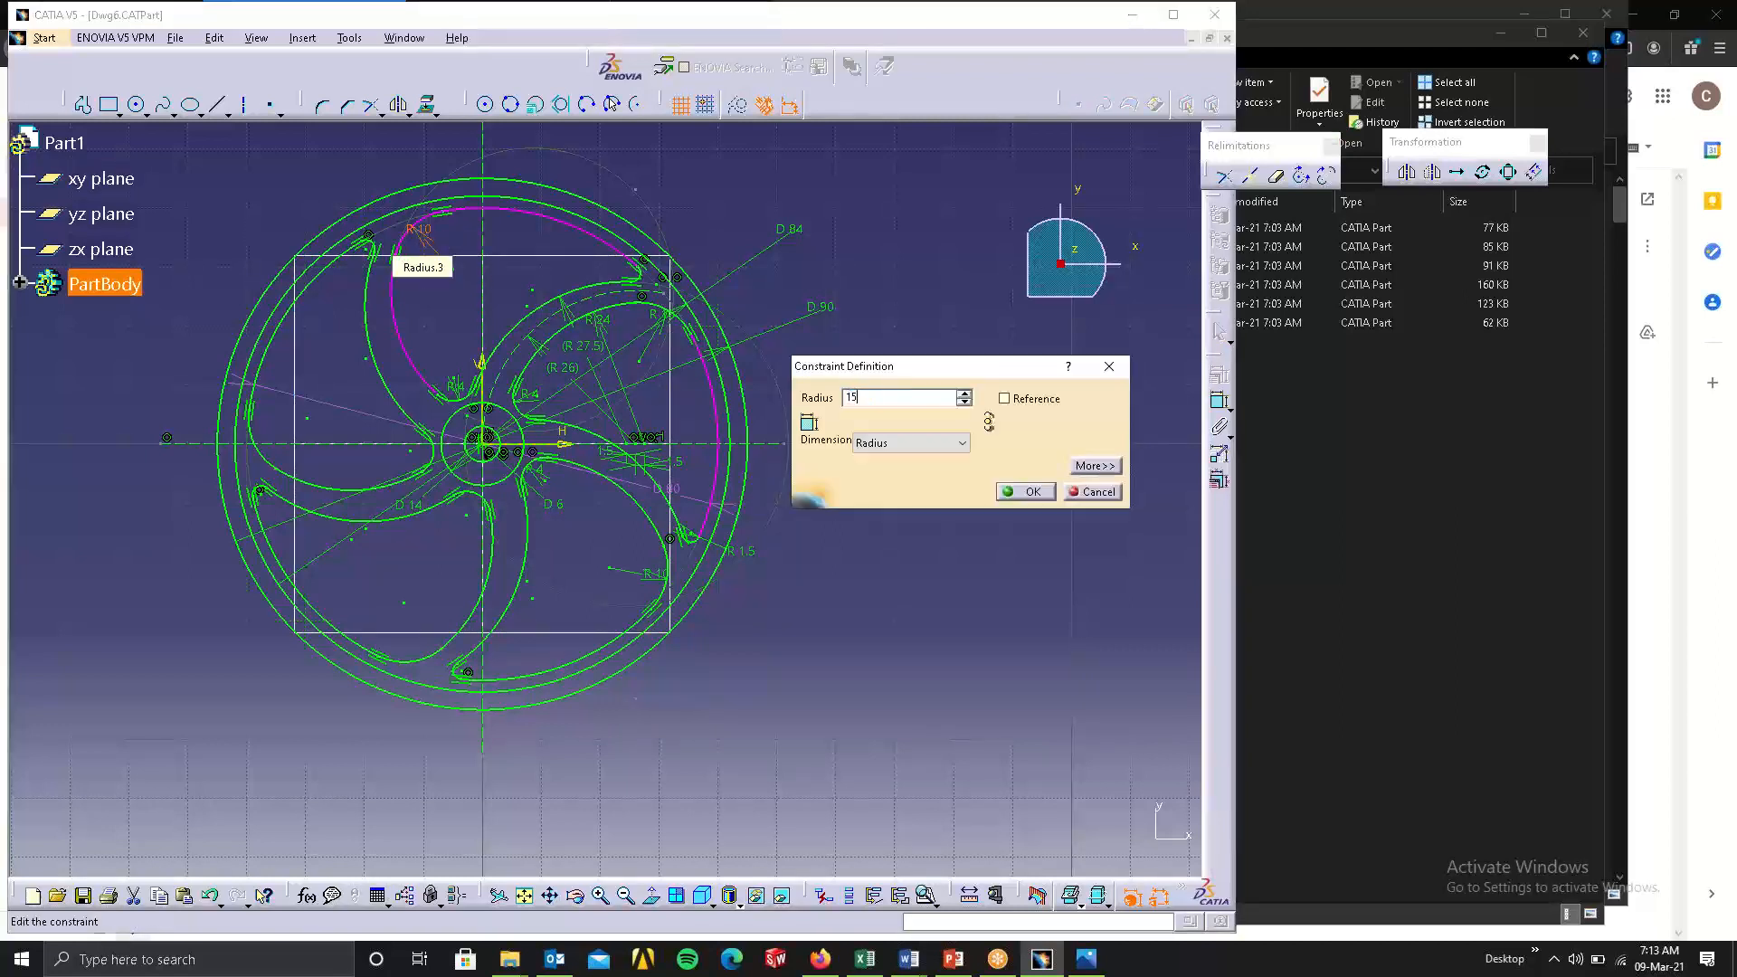
pyautogui.press('Return')
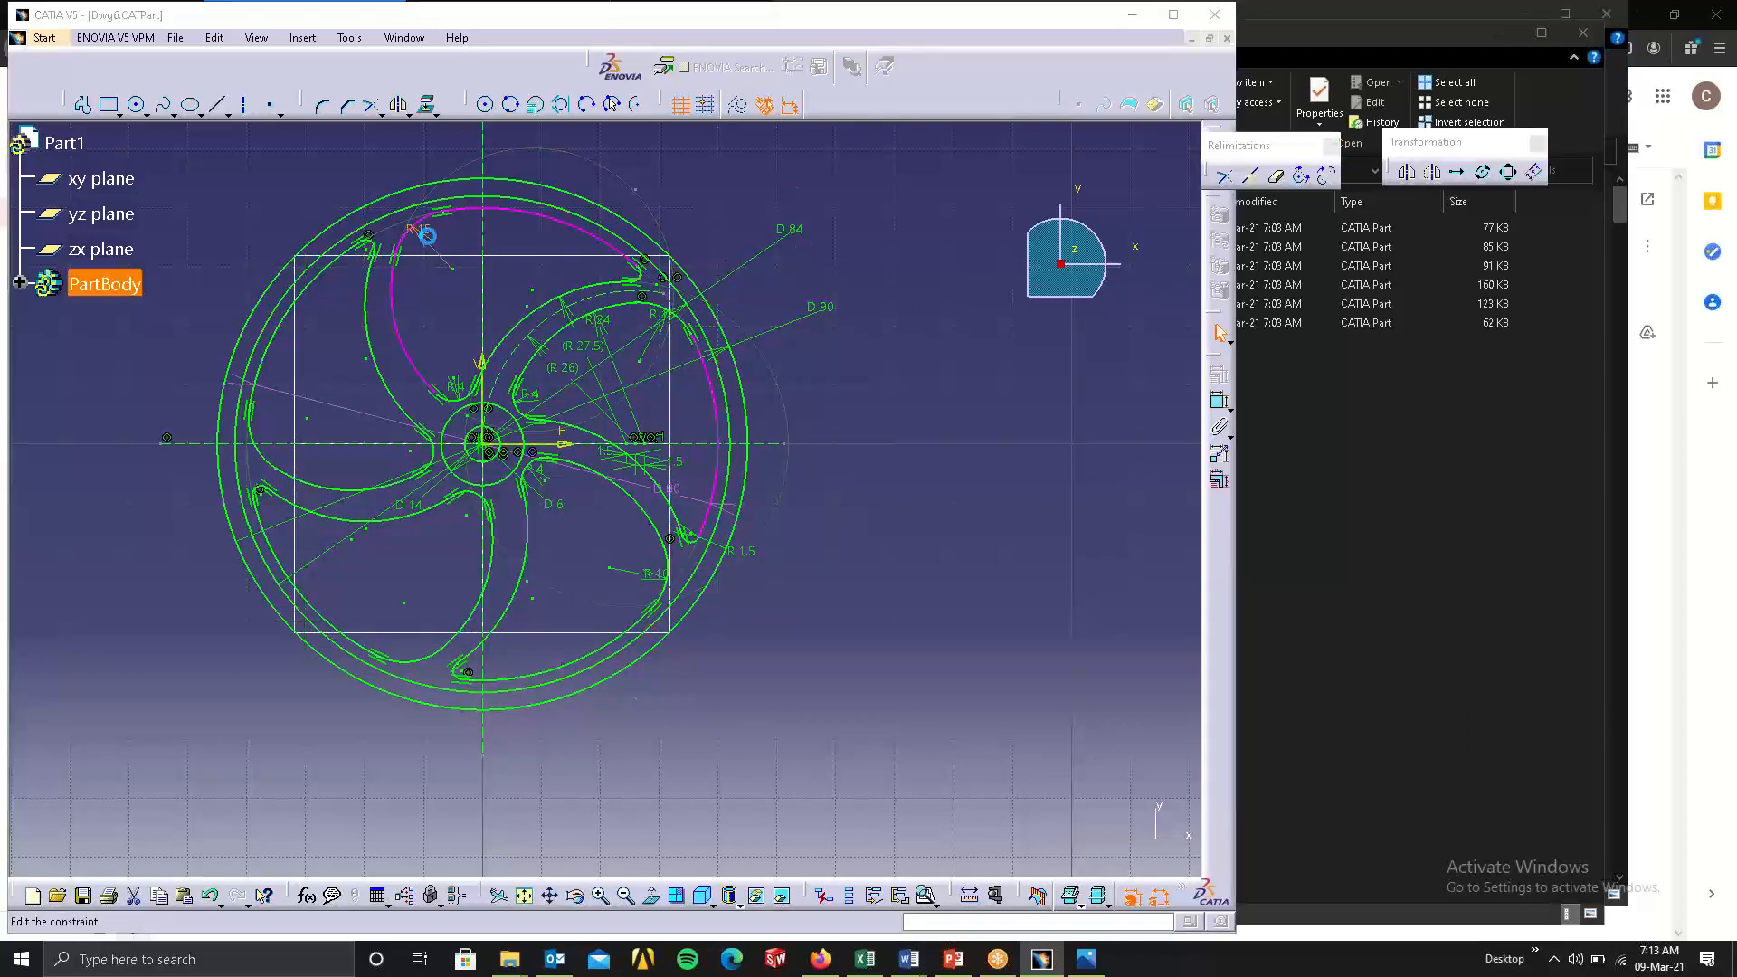
pyautogui.doubleClick(430, 243)
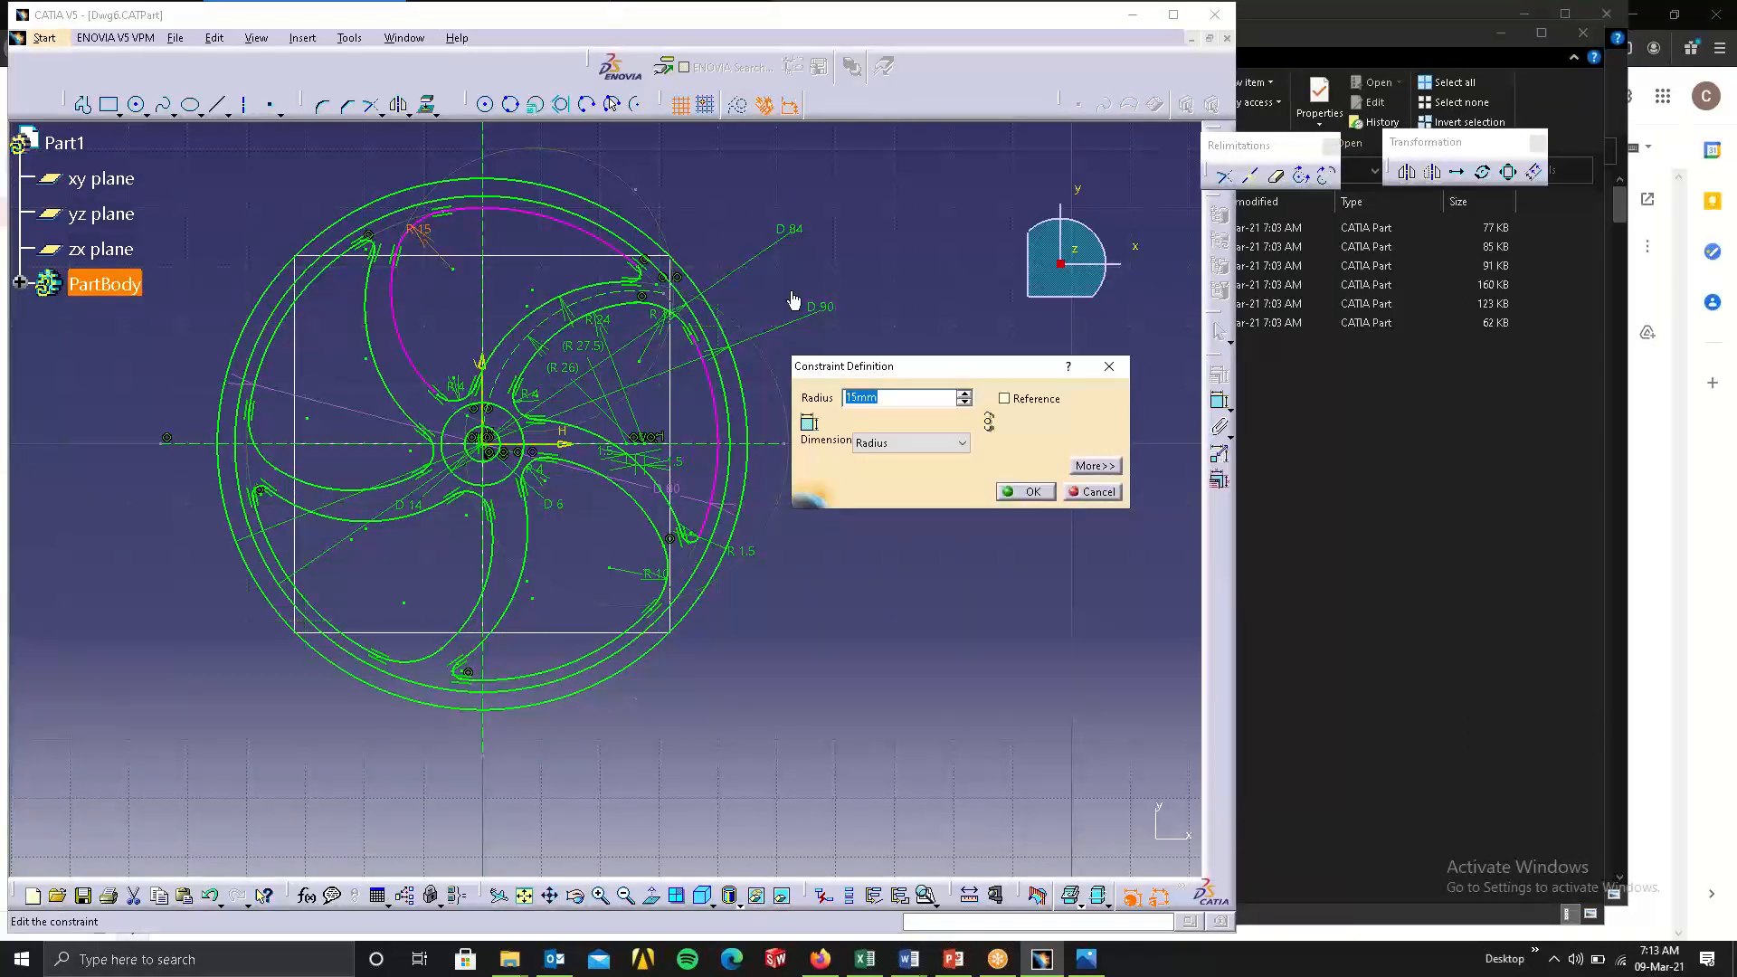
pyautogui.click(1110, 367)
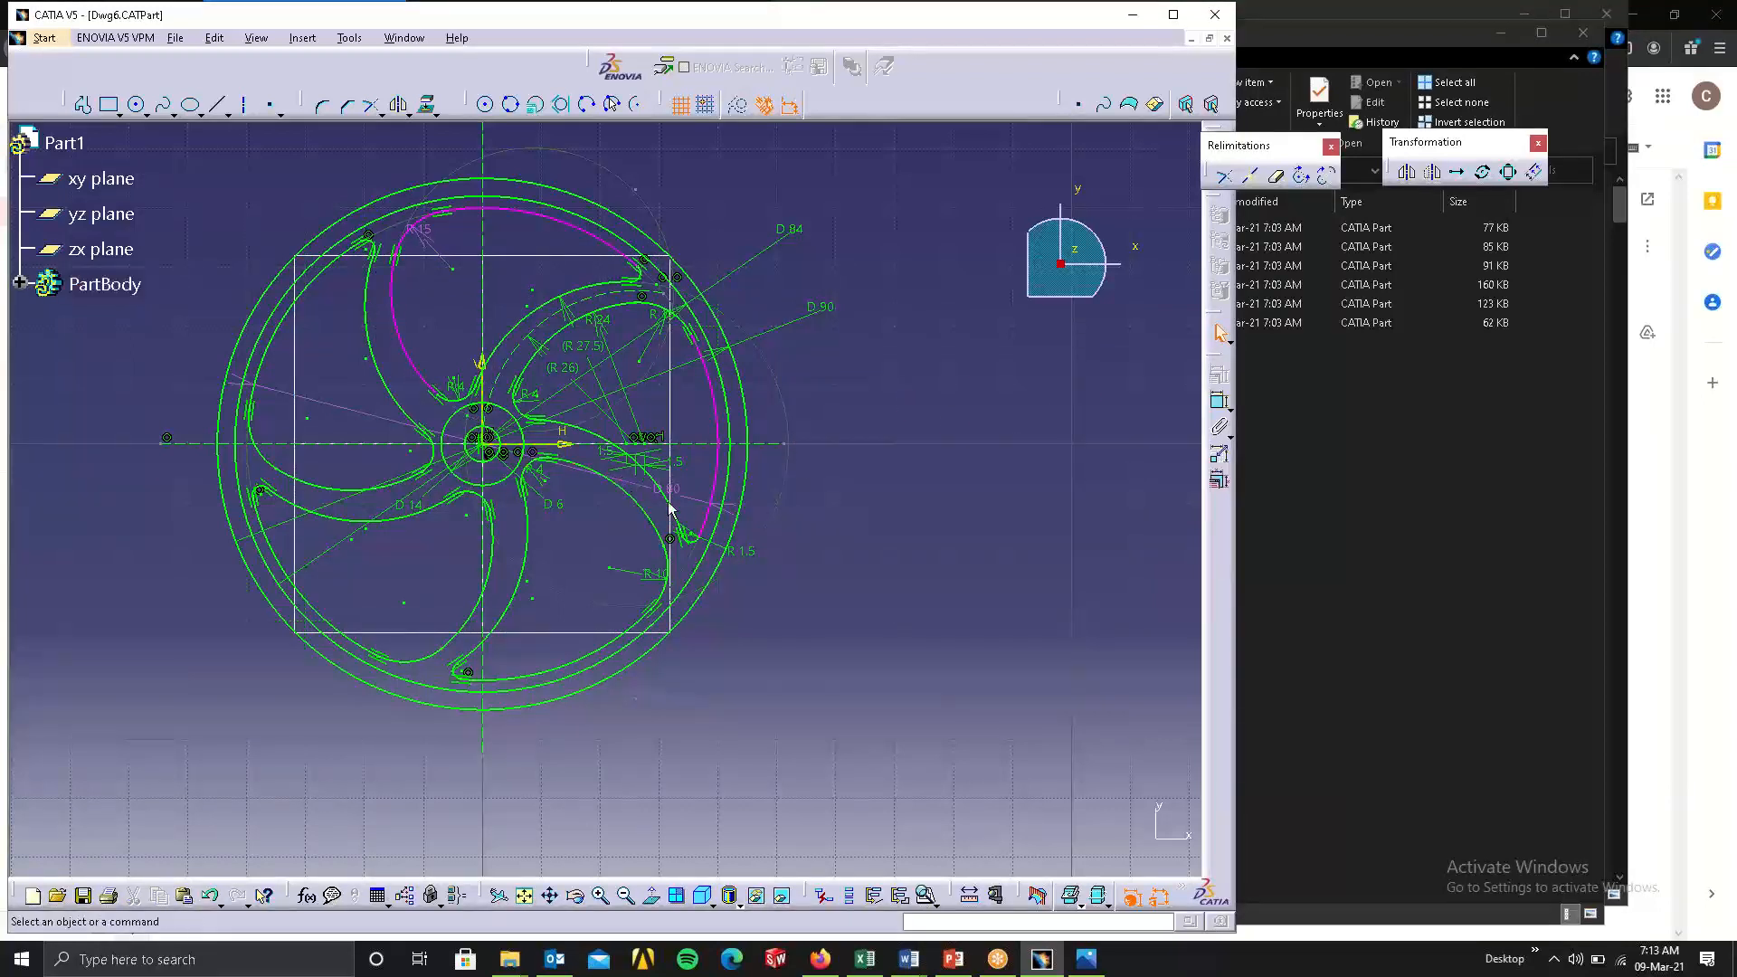
# Try deleting the D 80 diameter constraint of the pockets' outer arcs, and undo the deletion.
pyautogui.moveTo(560, 478)
pyautogui.mouseDown(button='middle')
pyautogui.moveTo(617, 368)
pyautogui.moveTo(652, 207)
pyautogui.moveTo(470, 551)
pyautogui.moveTo(515, 438)
pyautogui.moveTo(772, 204)
pyautogui.moveTo(726, 290)
pyautogui.mouseUp(button='middle')
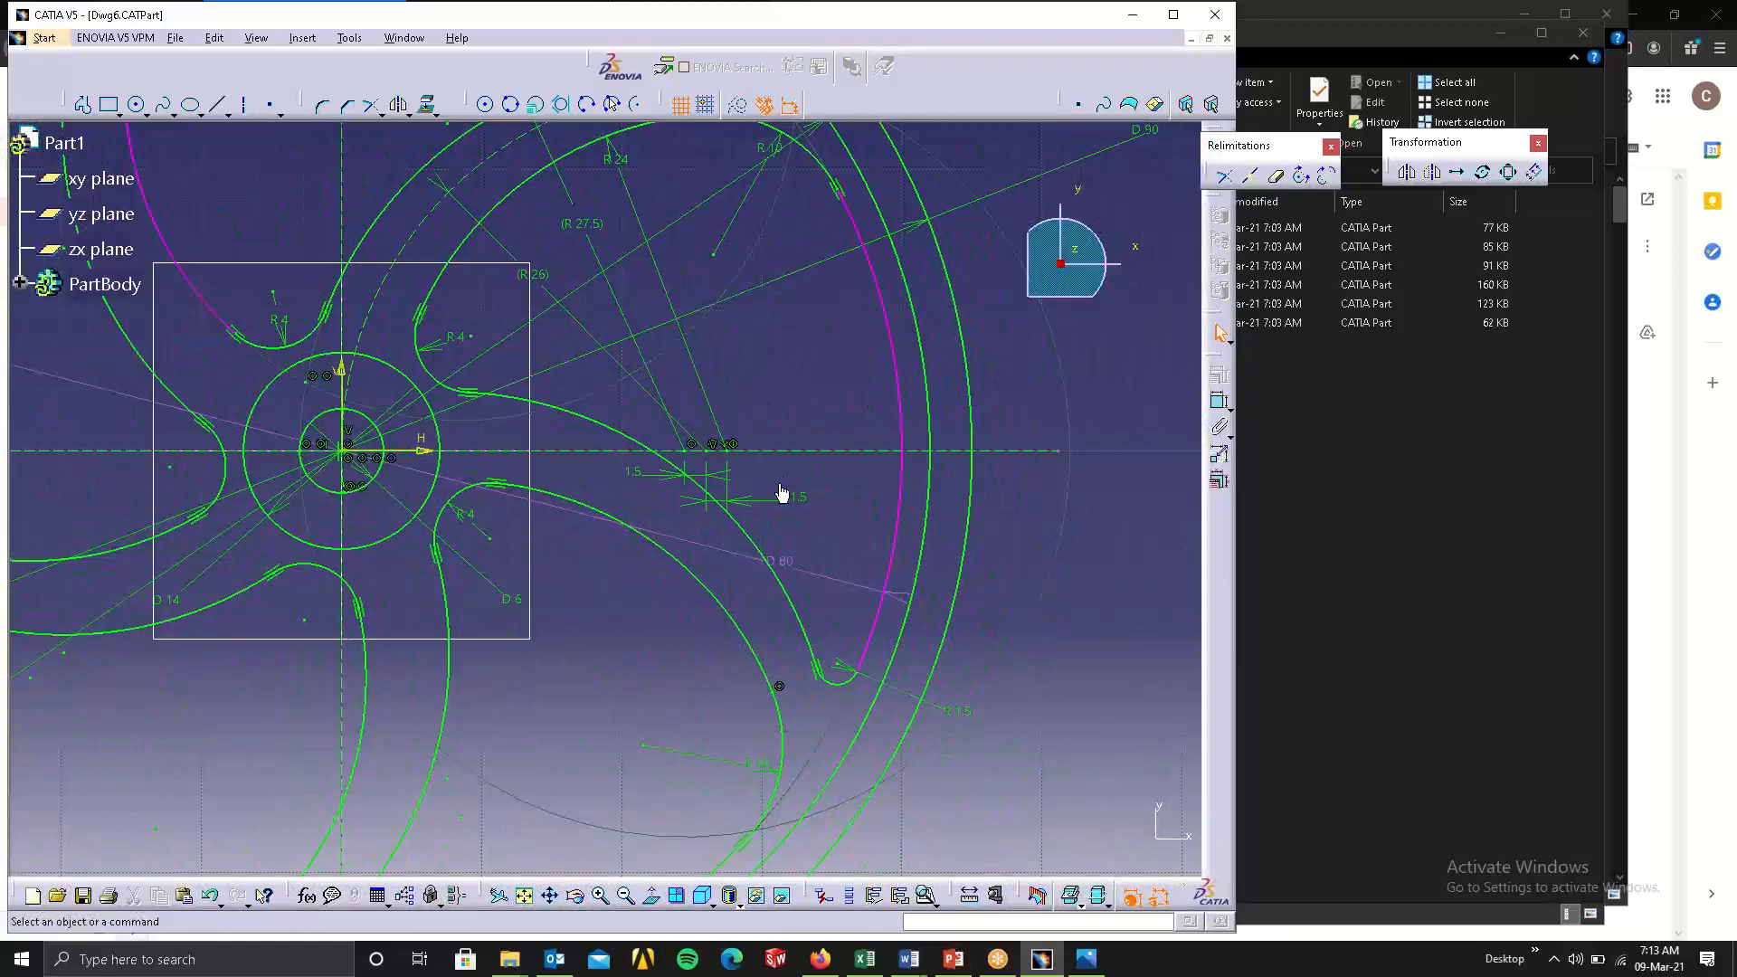
pyautogui.click(809, 564)
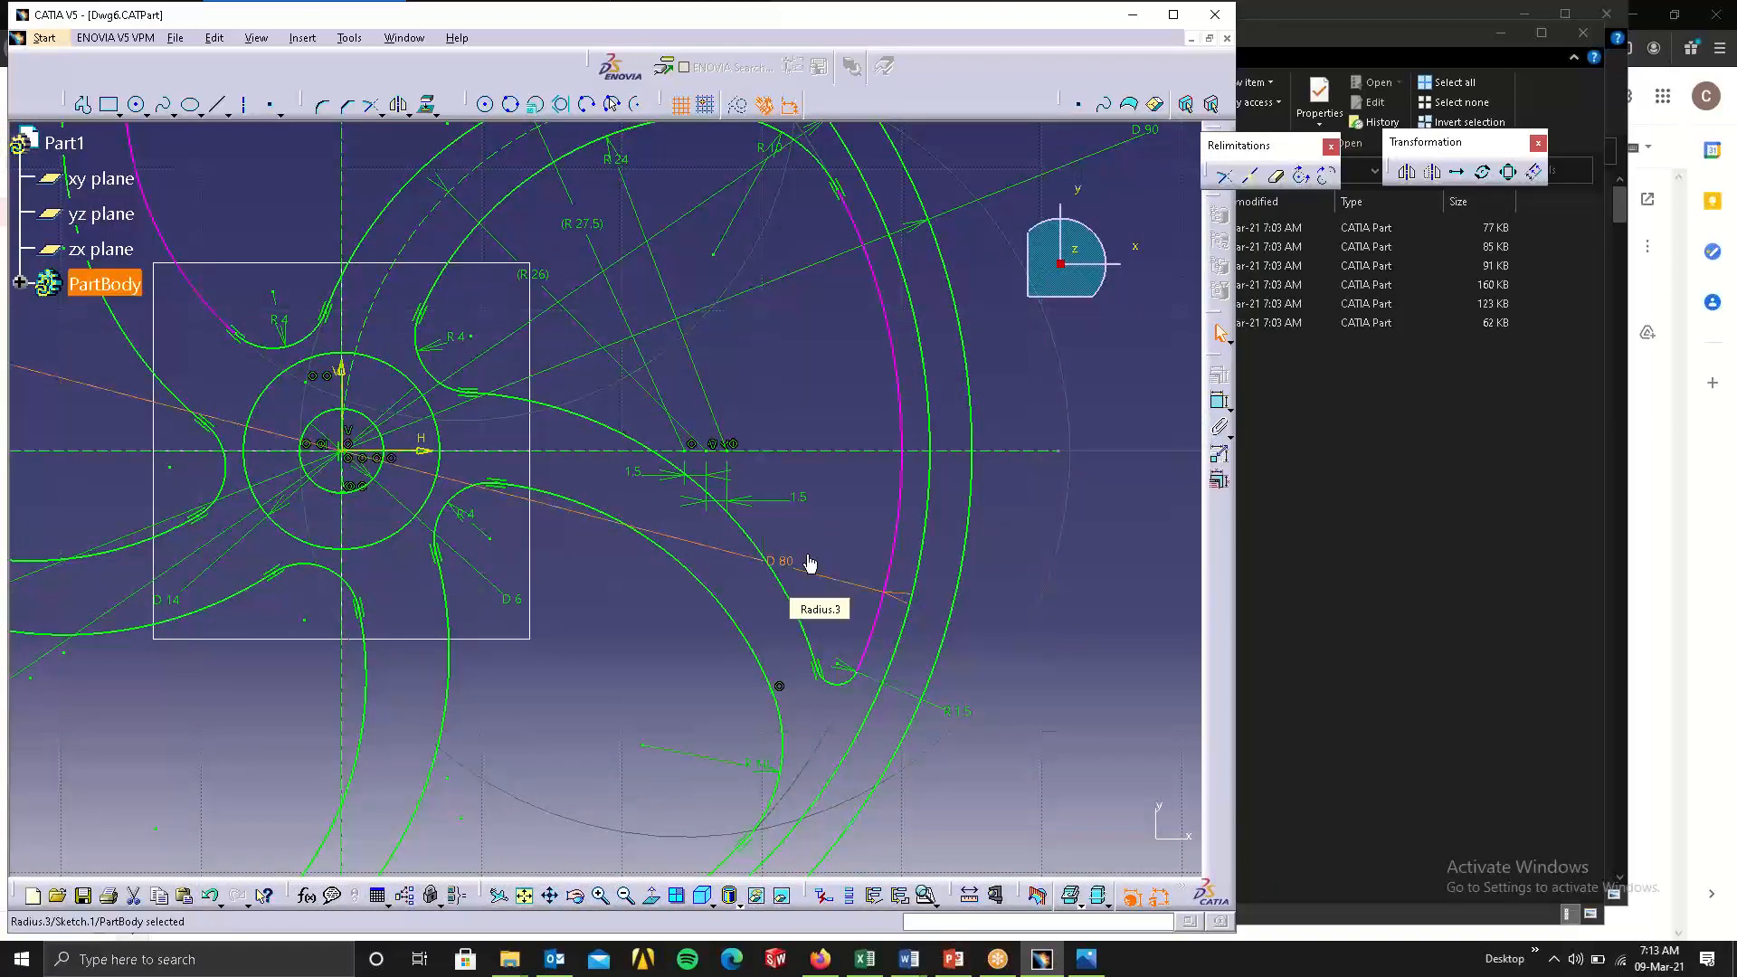
pyautogui.press('Delete')
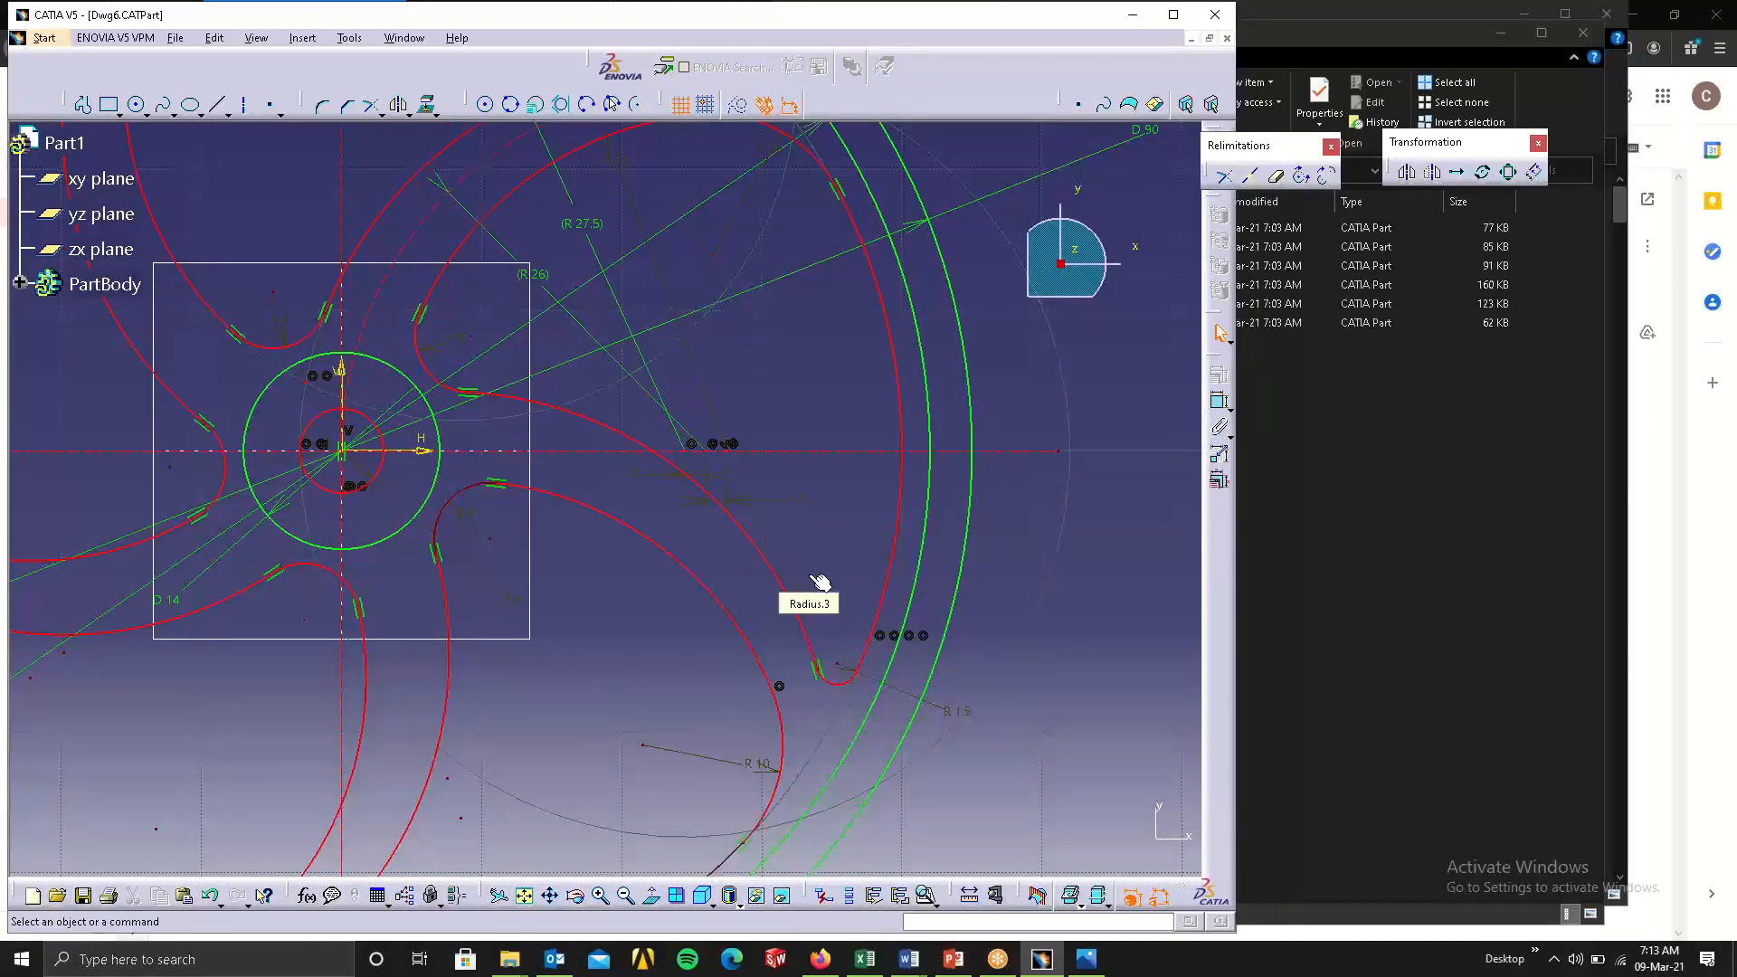
pyautogui.hotkey('ctrl', 'z')
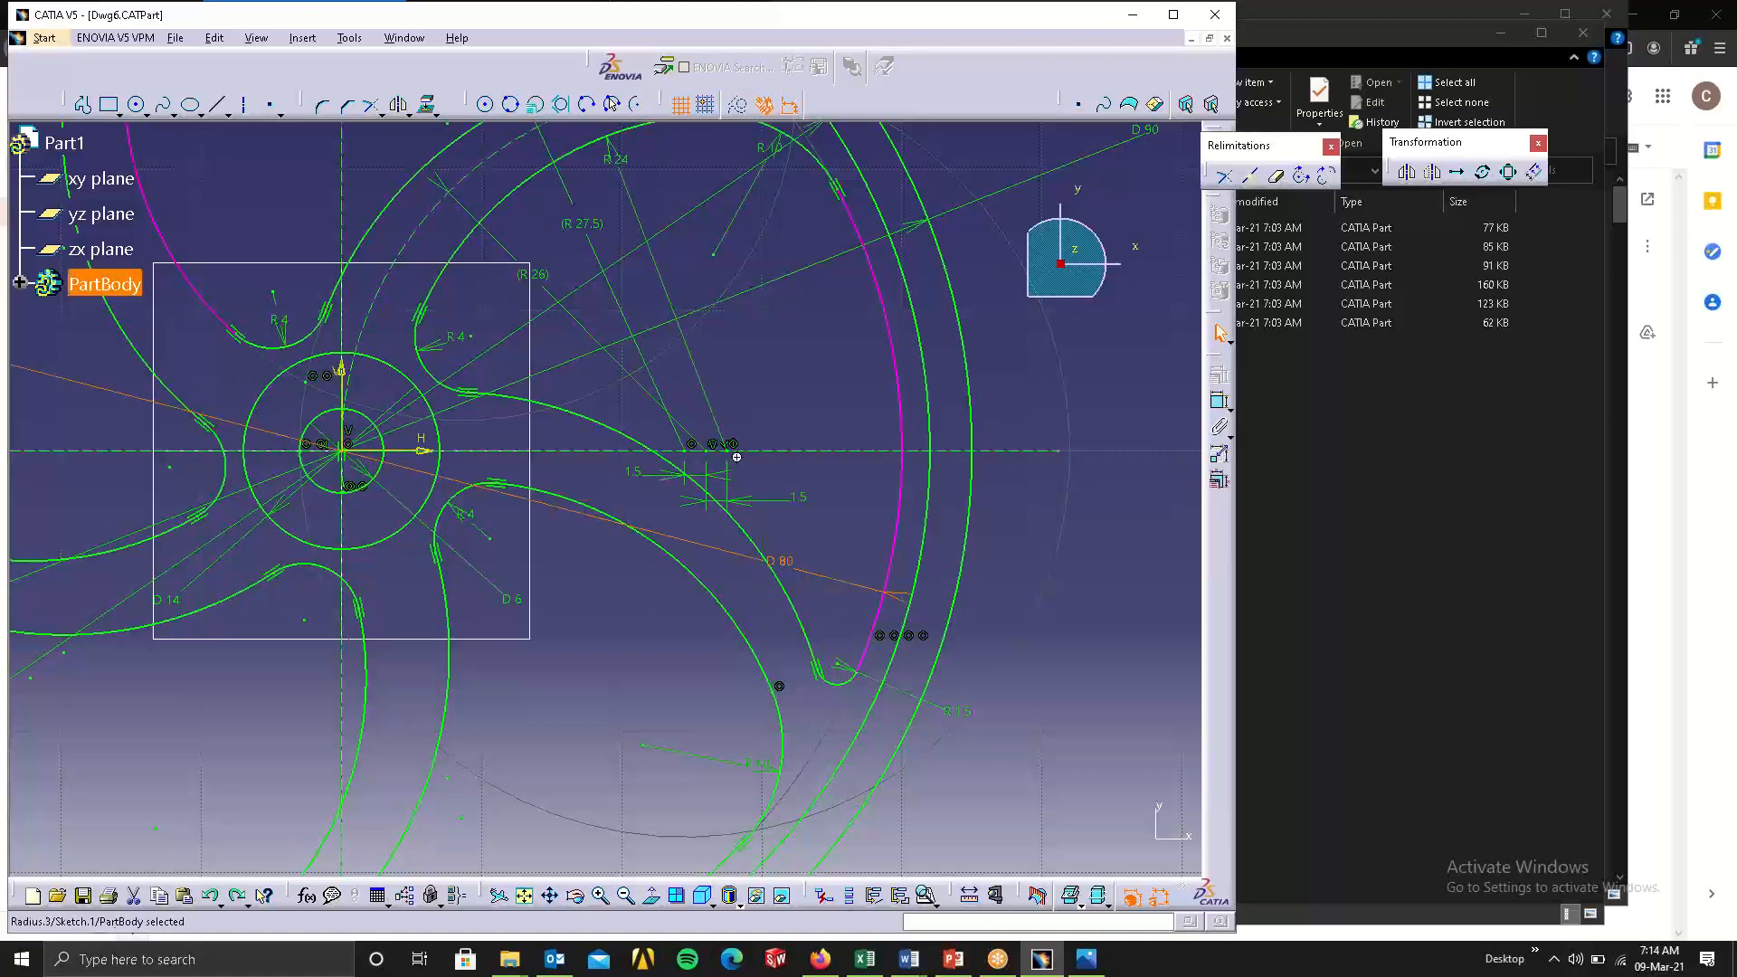
# Try deleting the outer arc of the upper pocket, and undo the deletion.
pyautogui.moveTo(738, 458); pyautogui.dragTo(851, 816, button='middle')
pyautogui.click(690, 333)
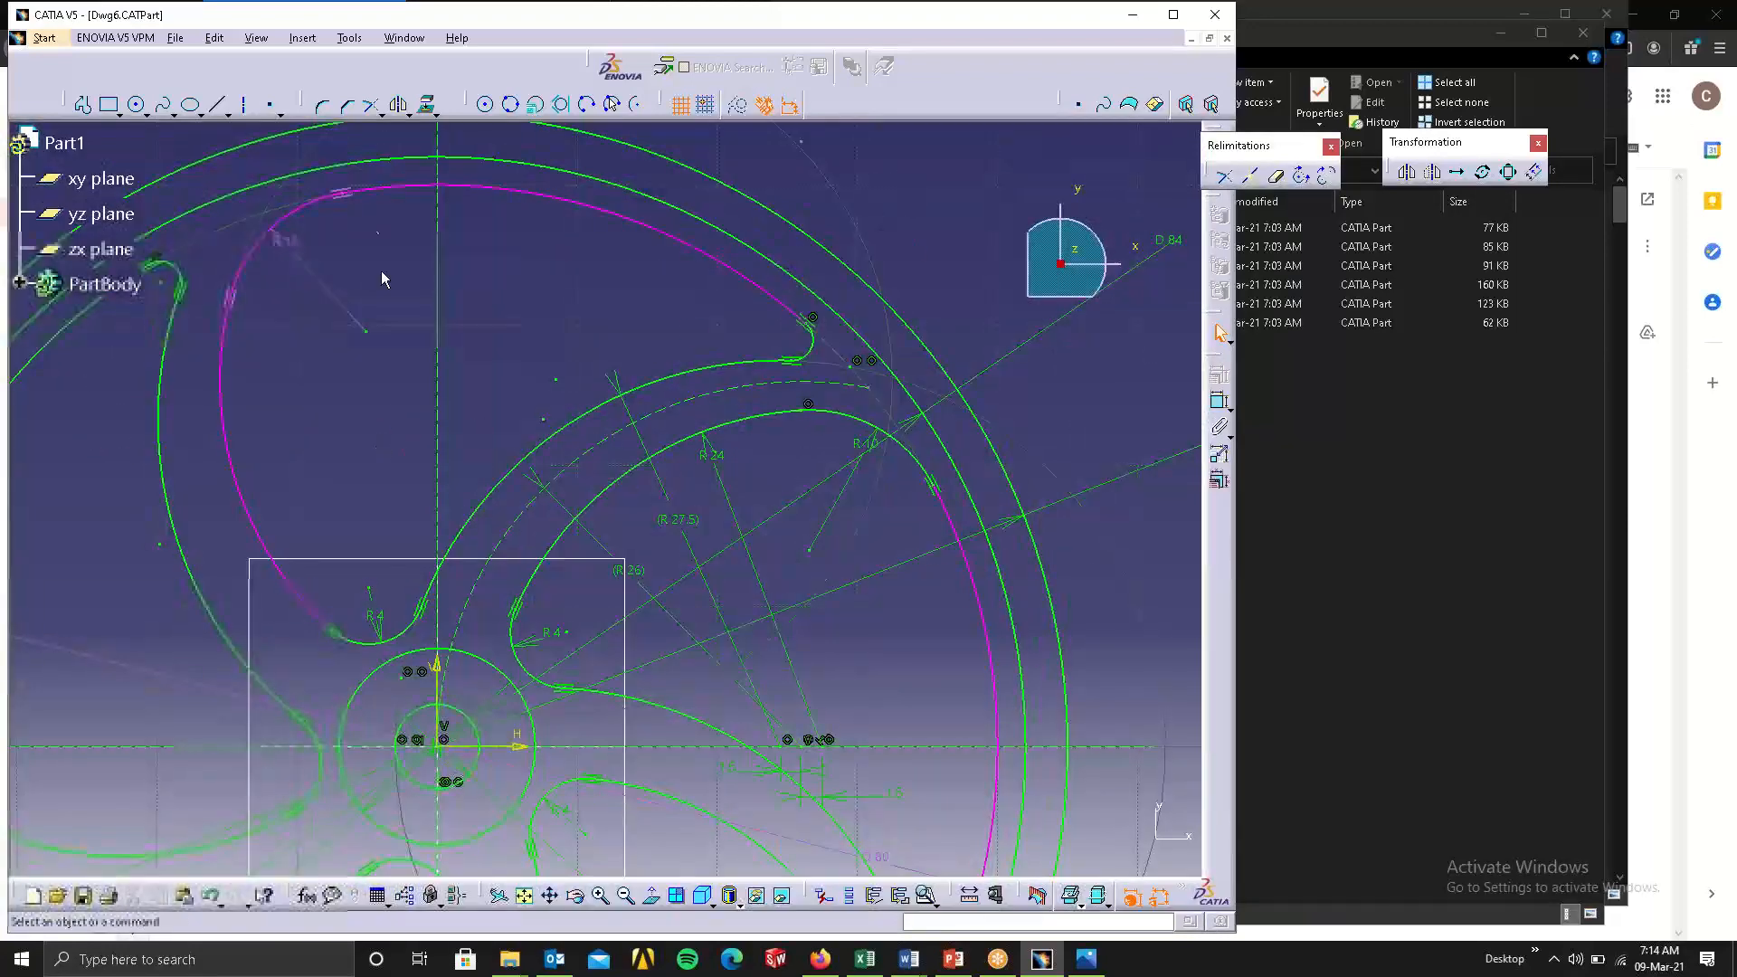
pyautogui.click(580, 213)
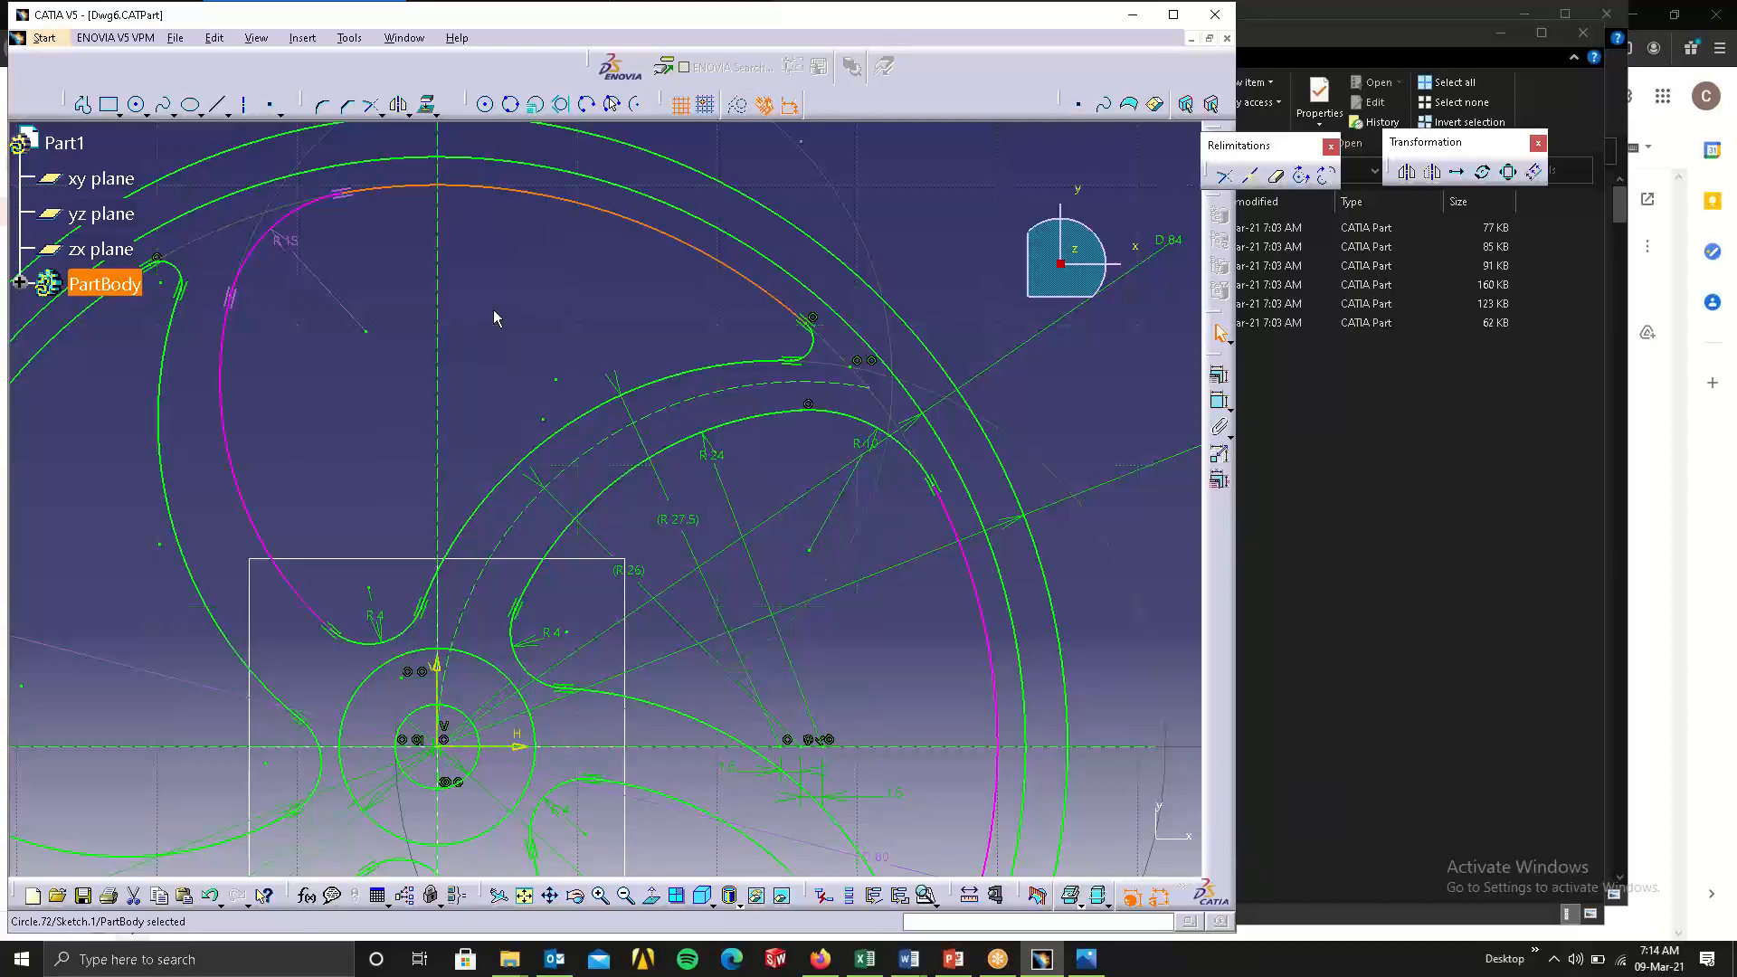
pyautogui.press('Delete')
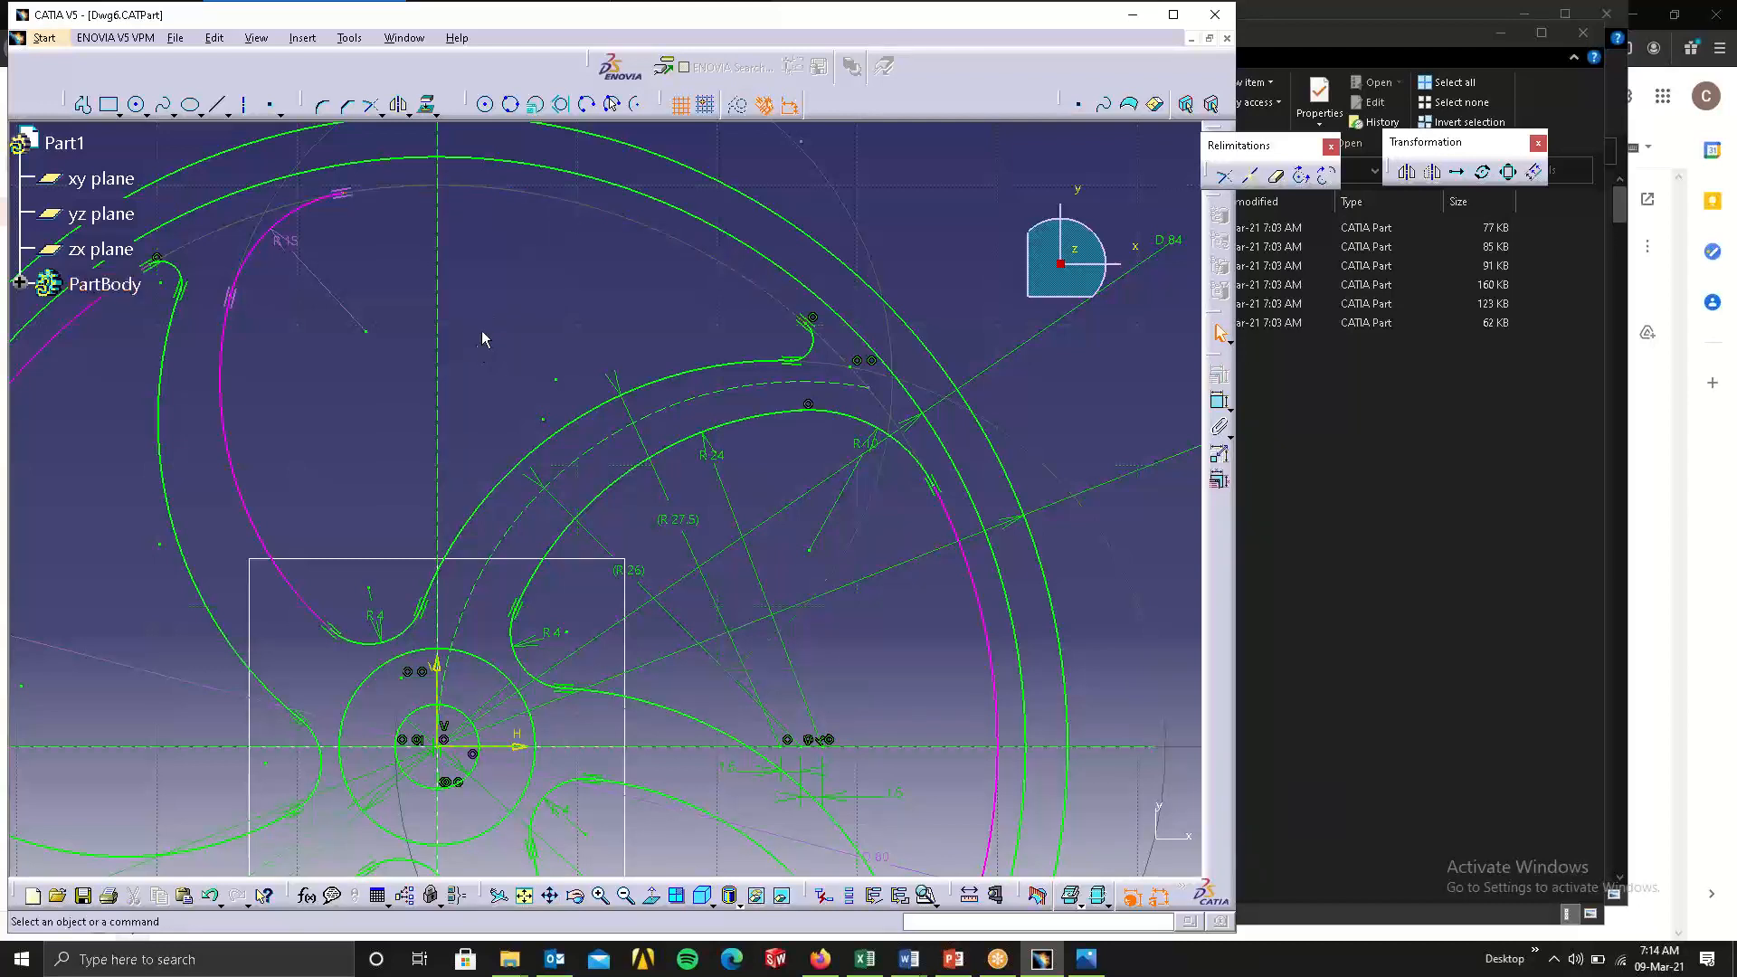
pyautogui.hotkey('ctrl', 'z')
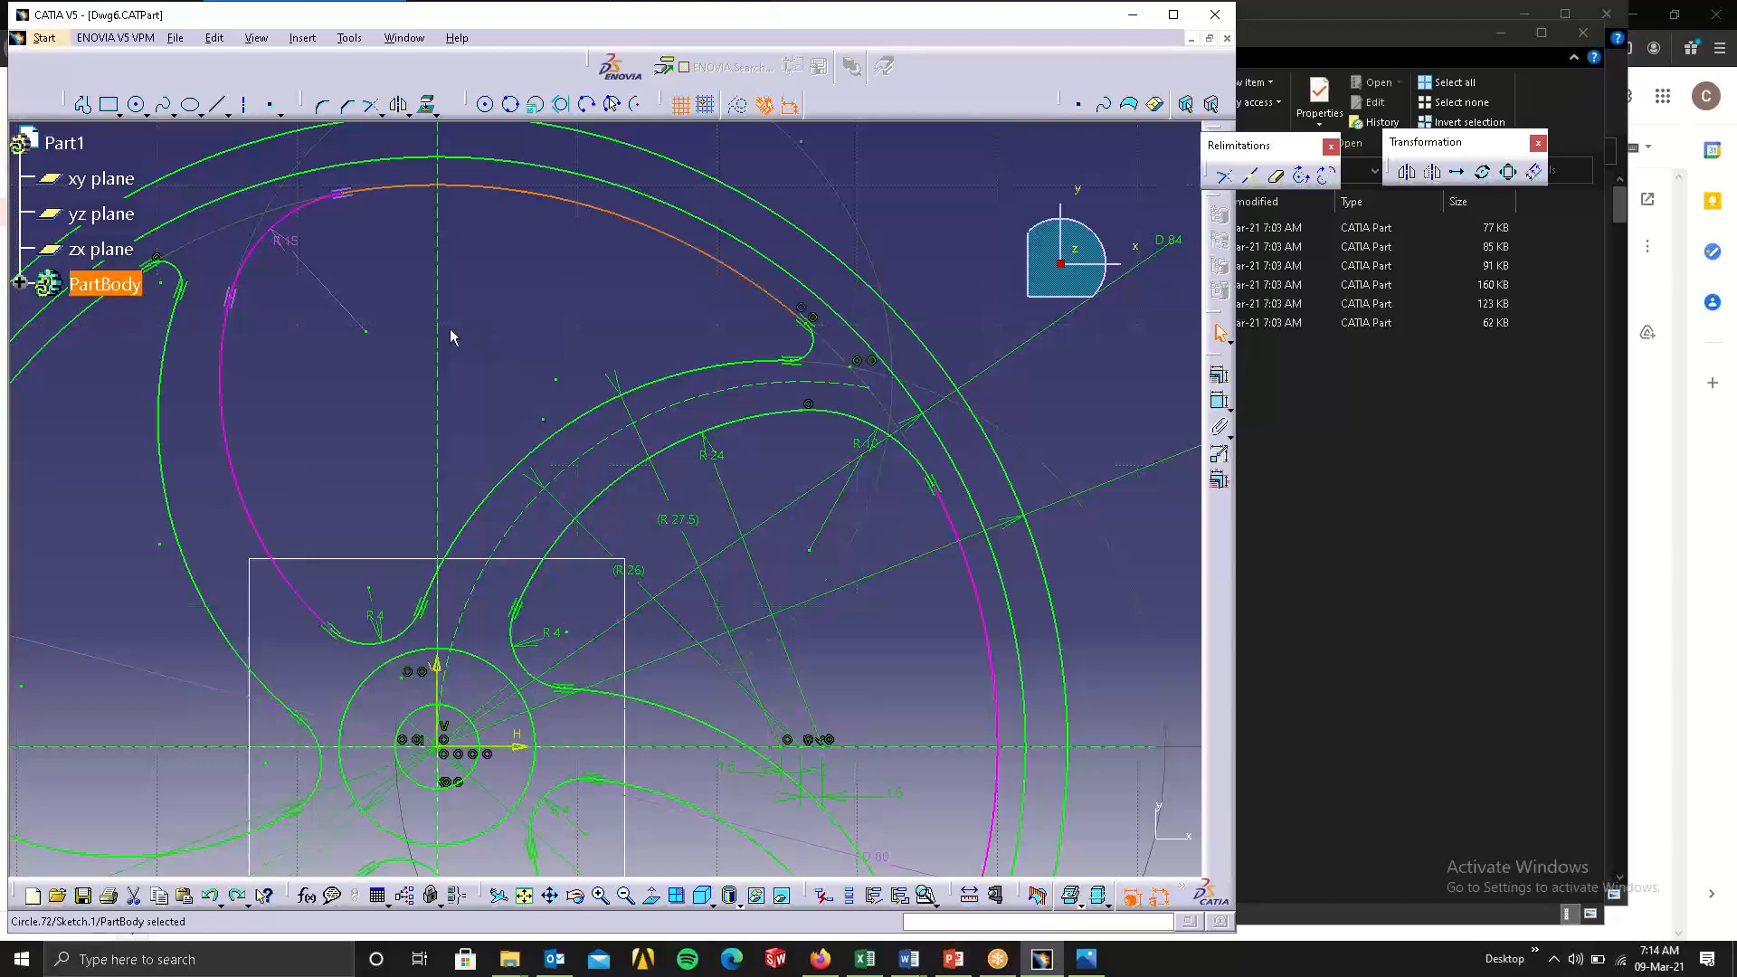
# Undo the corner arc's radius change and the added tangency constraint in the upper pocket.
pyautogui.click(912, 172)
pyautogui.moveTo(555, 338); pyautogui.dragTo(435, 353, button='middle')
pyautogui.click(430, 346)
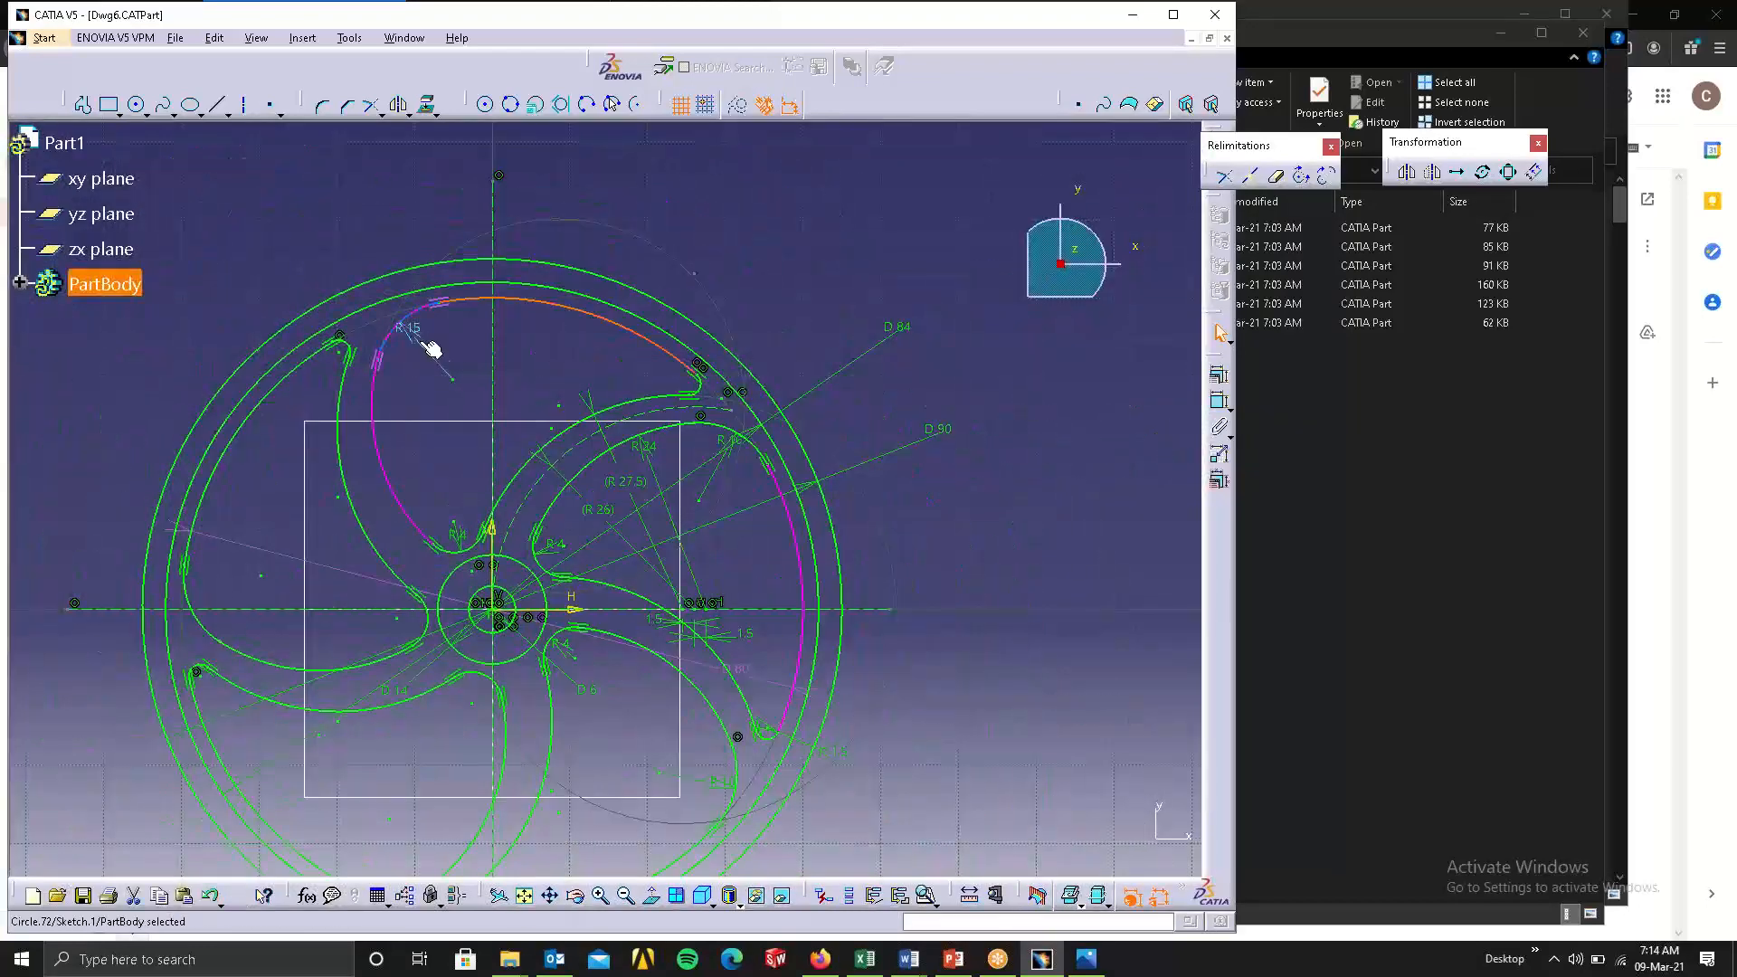
pyautogui.hotkey('ctrl', 'z')
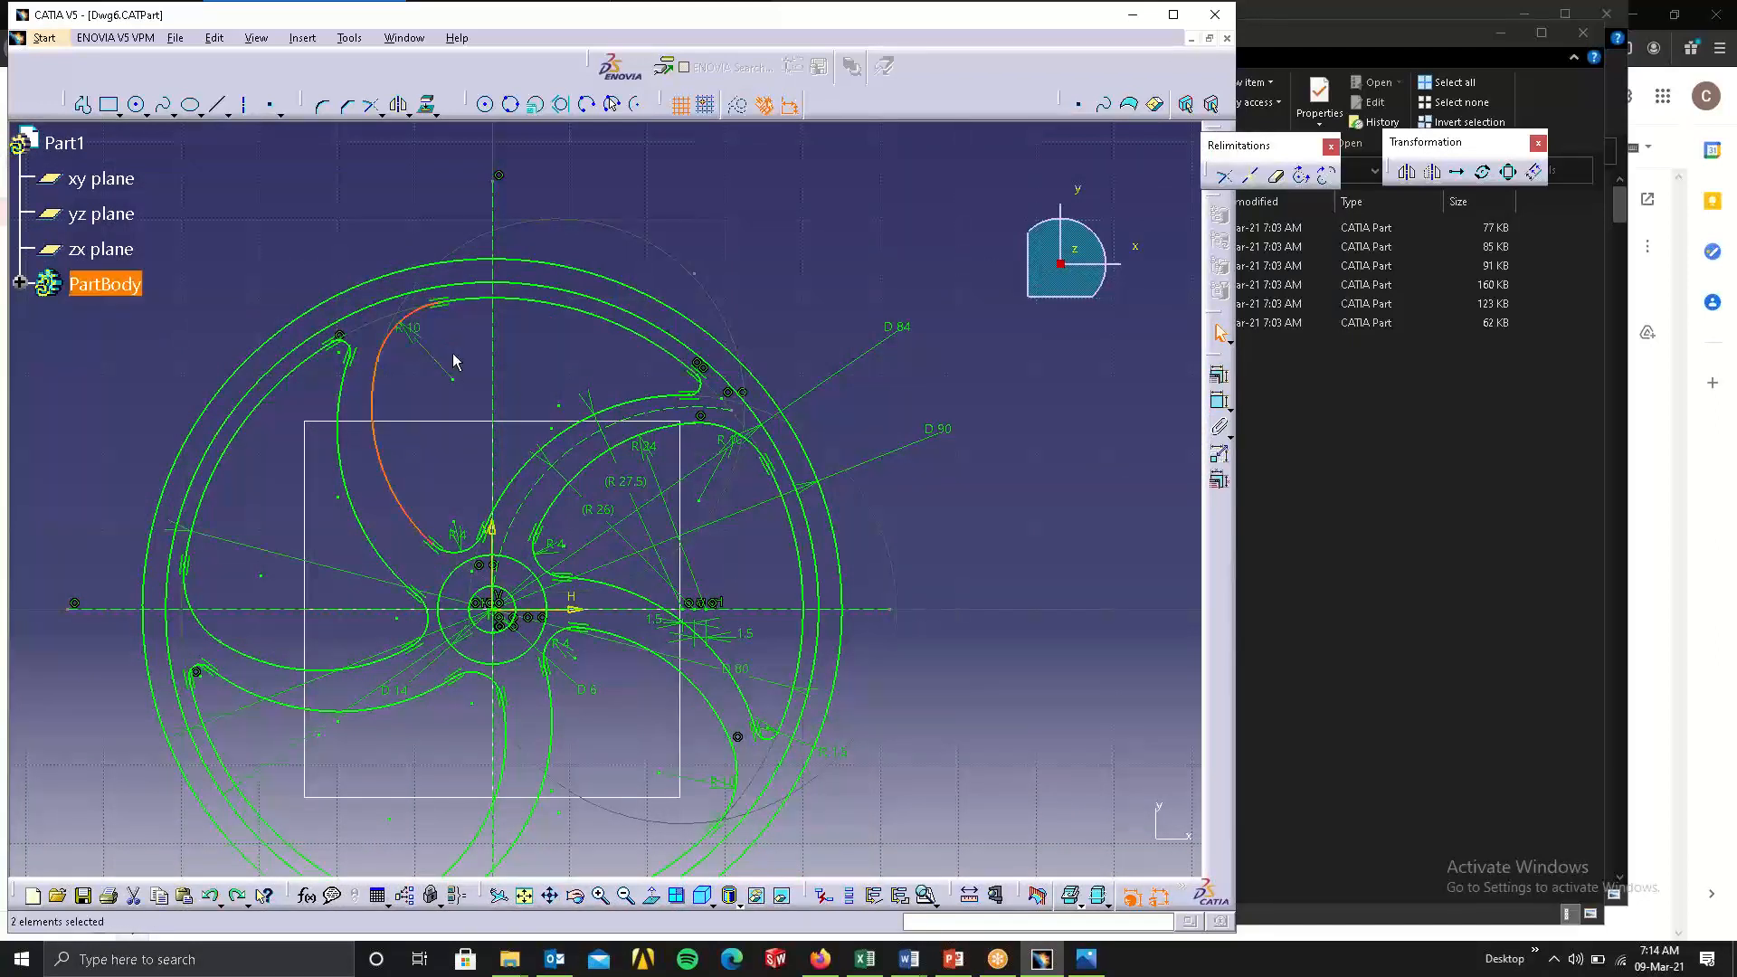
# Delete the long spoke arc between the R 10 corner arc and the hub fillet of the upper pocket.
pyautogui.click(873, 260)
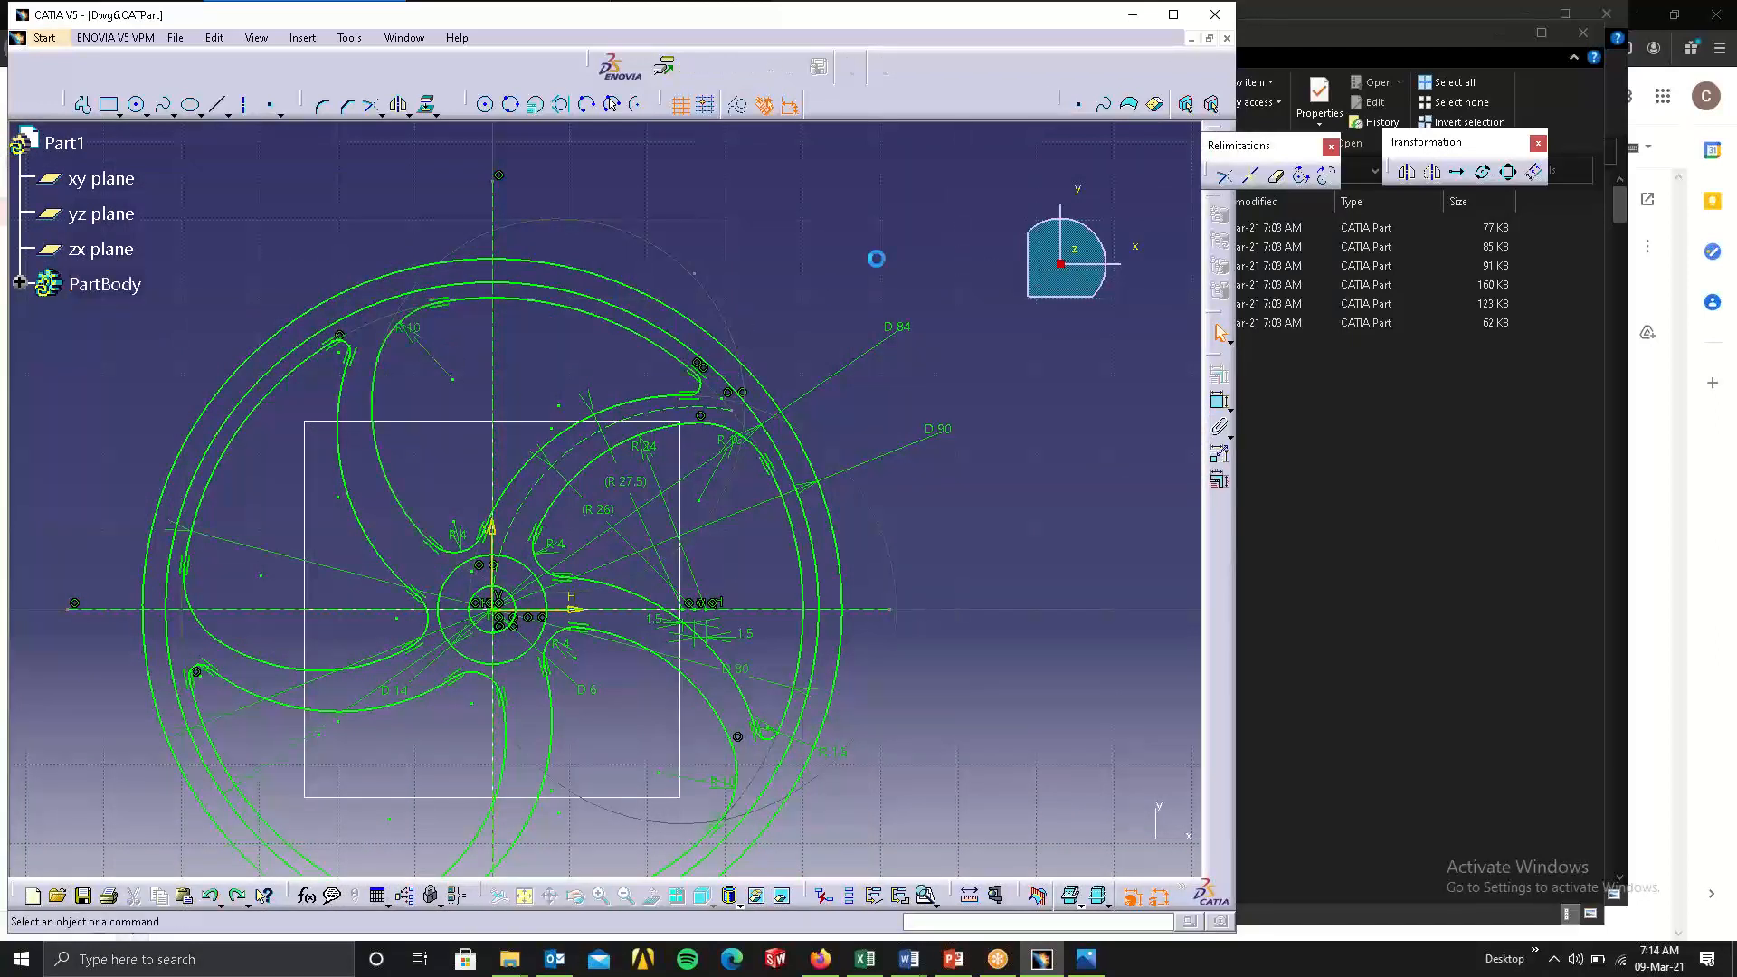
pyautogui.click(369, 408)
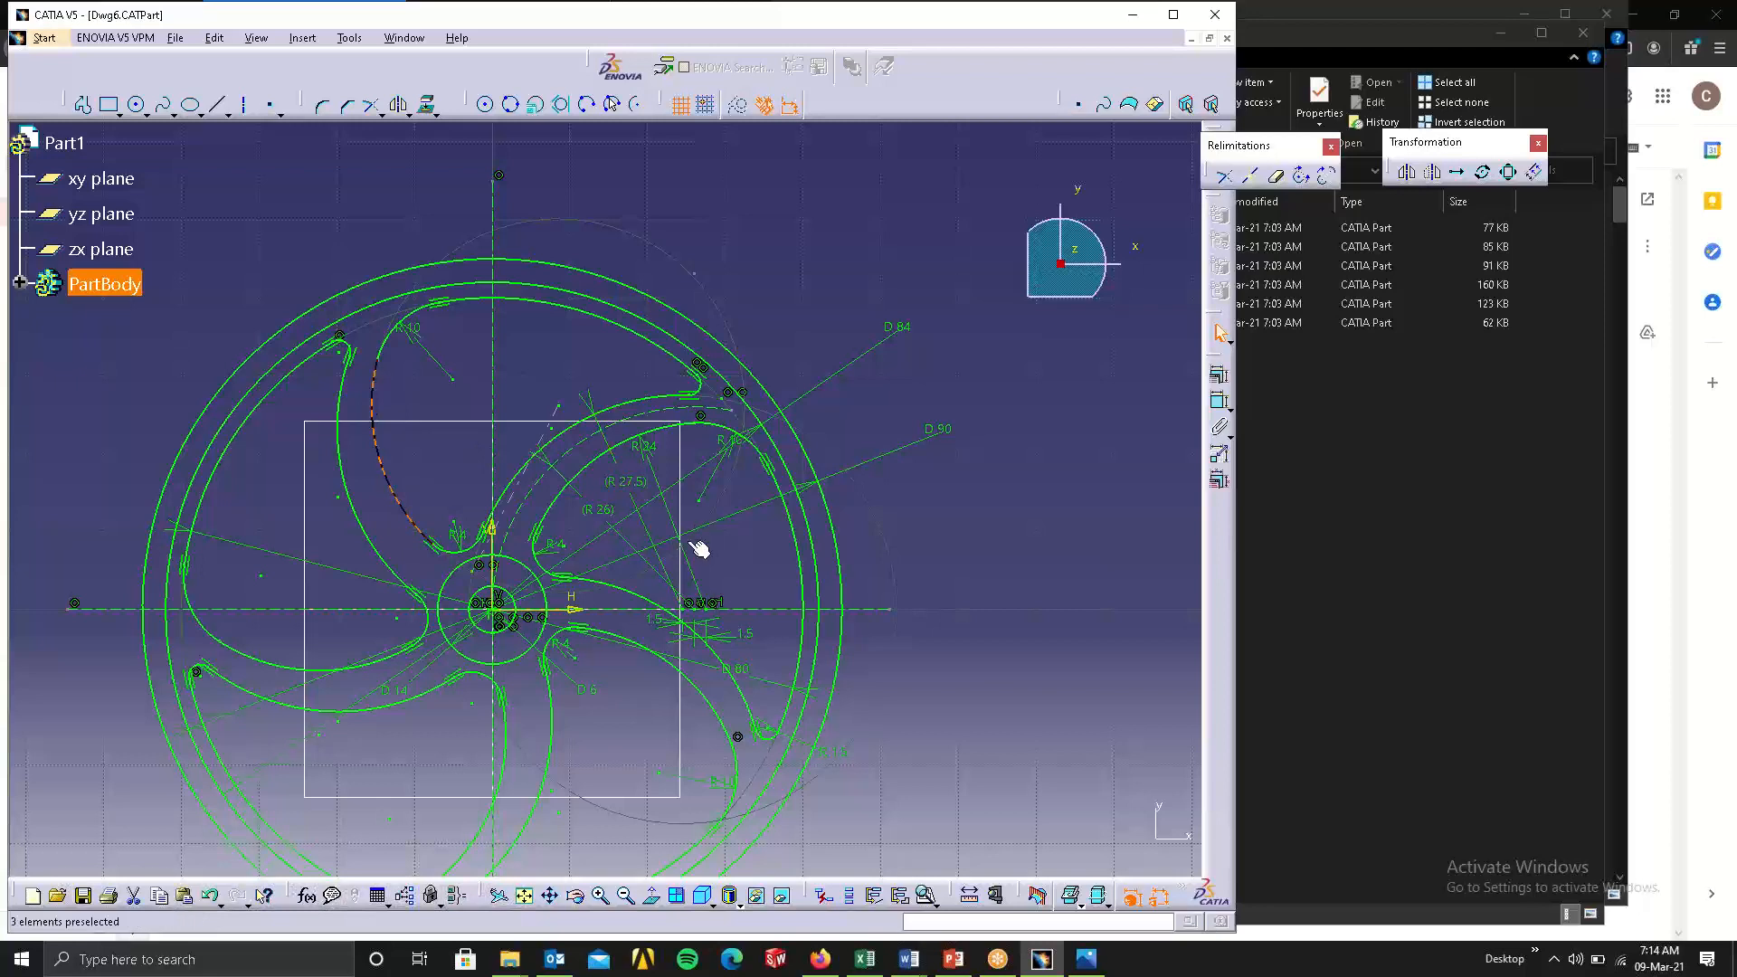
pyautogui.press('Delete')
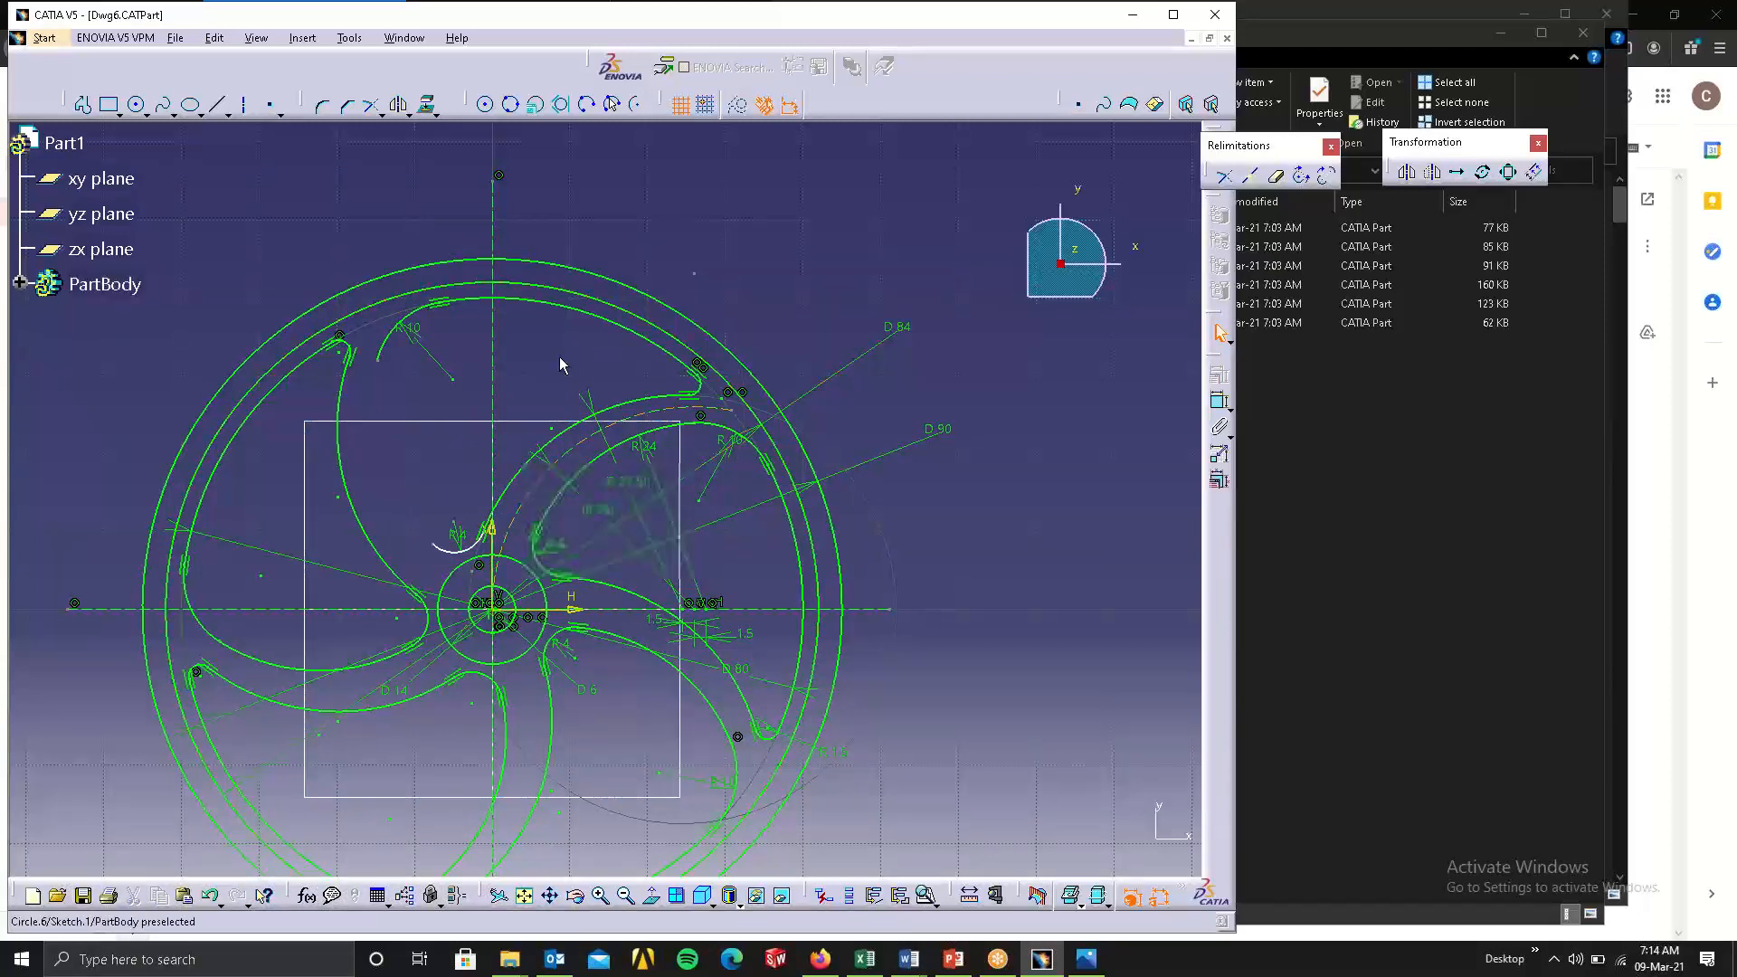
# Copy the matching long spoke arc of the neighbouring left pocket and place the copy inside the upper pocket.
pyautogui.click(264, 668)
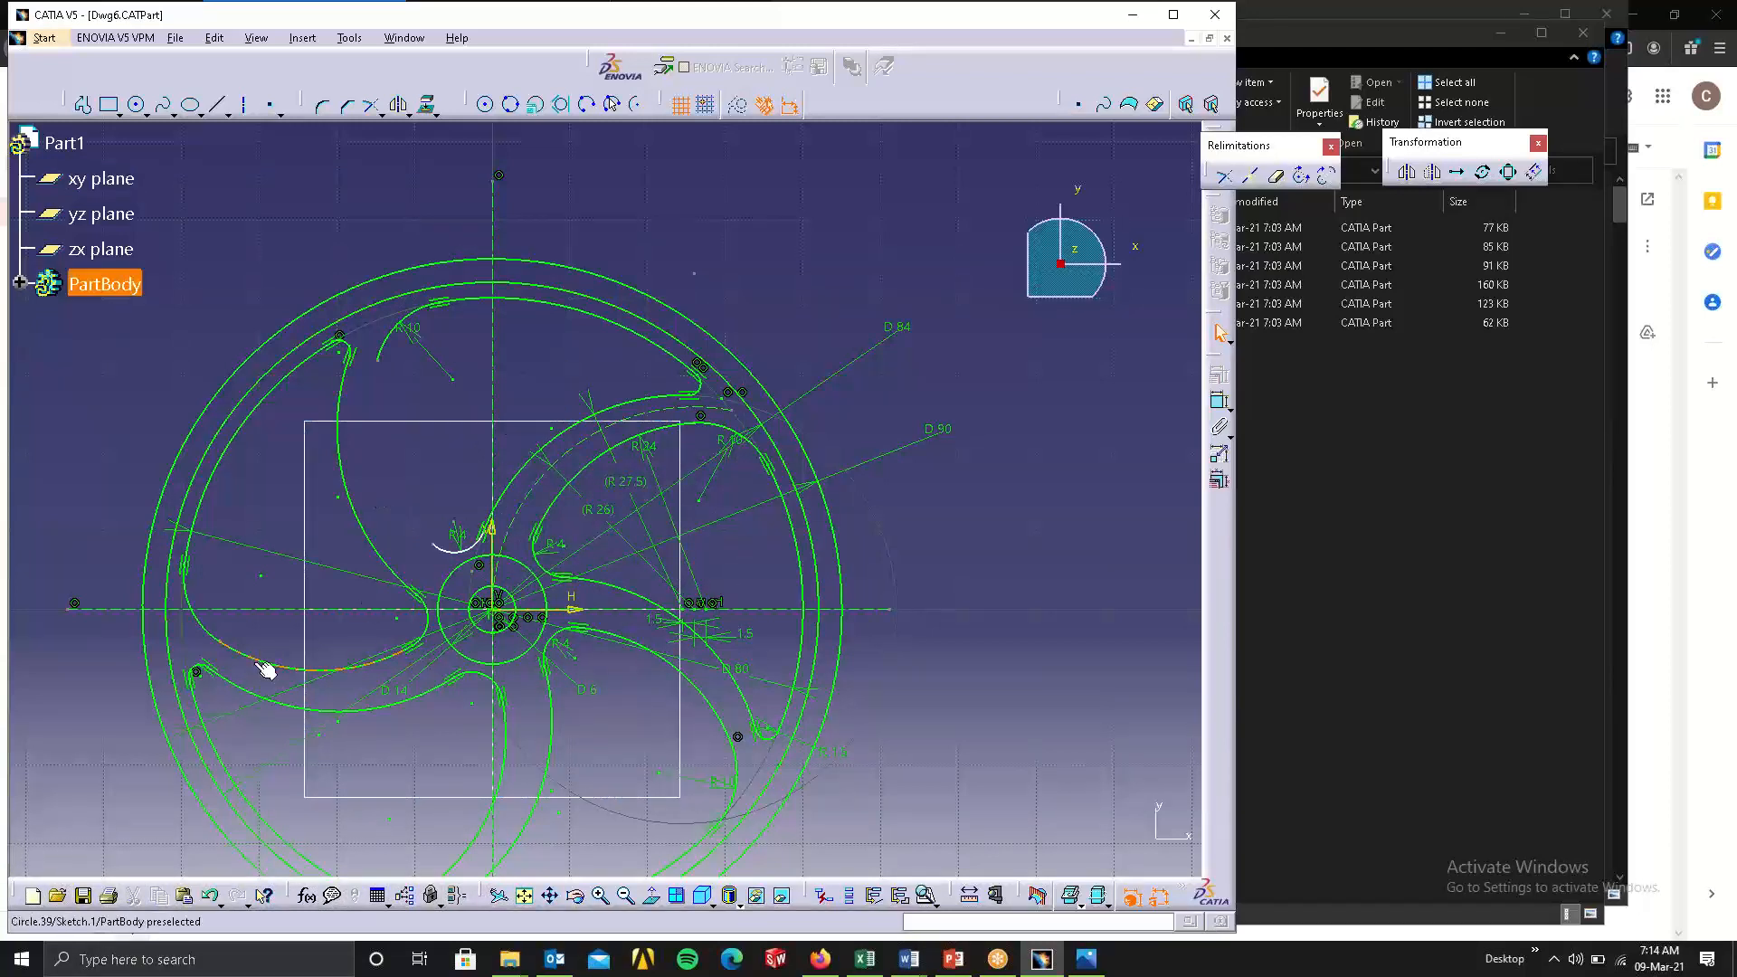
pyautogui.click(264, 668)
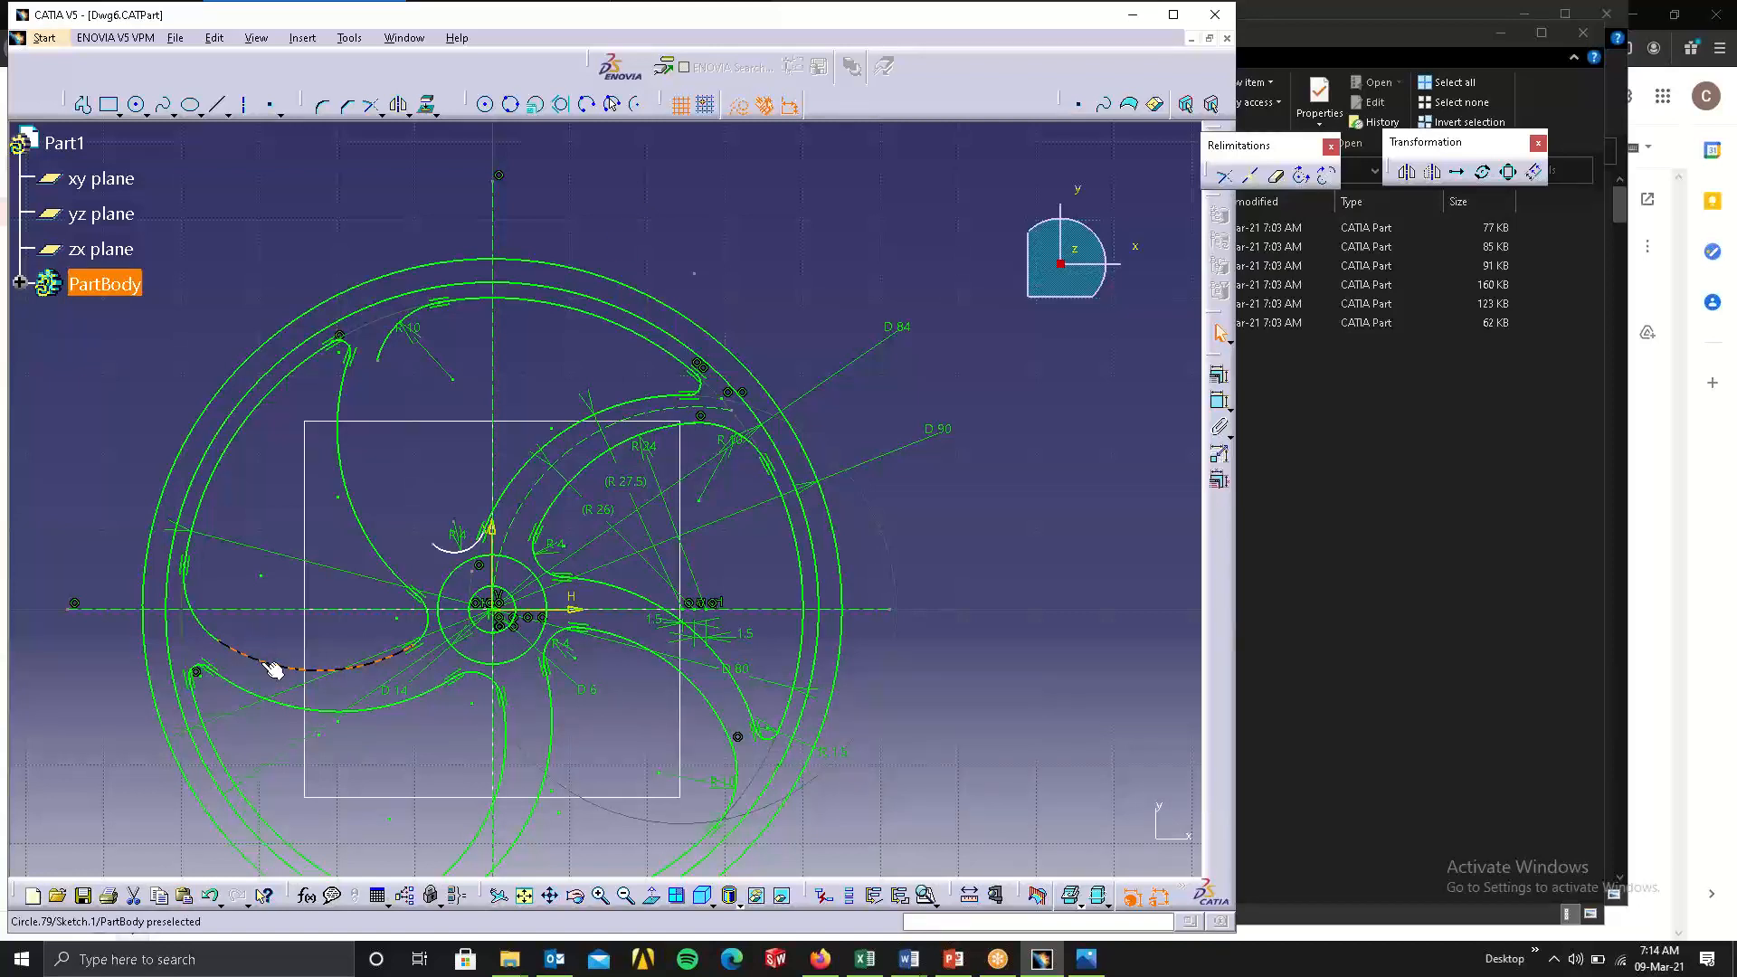
pyautogui.moveTo(273, 669); pyautogui.dragTo(419, 424)
pyautogui.click(622, 363)
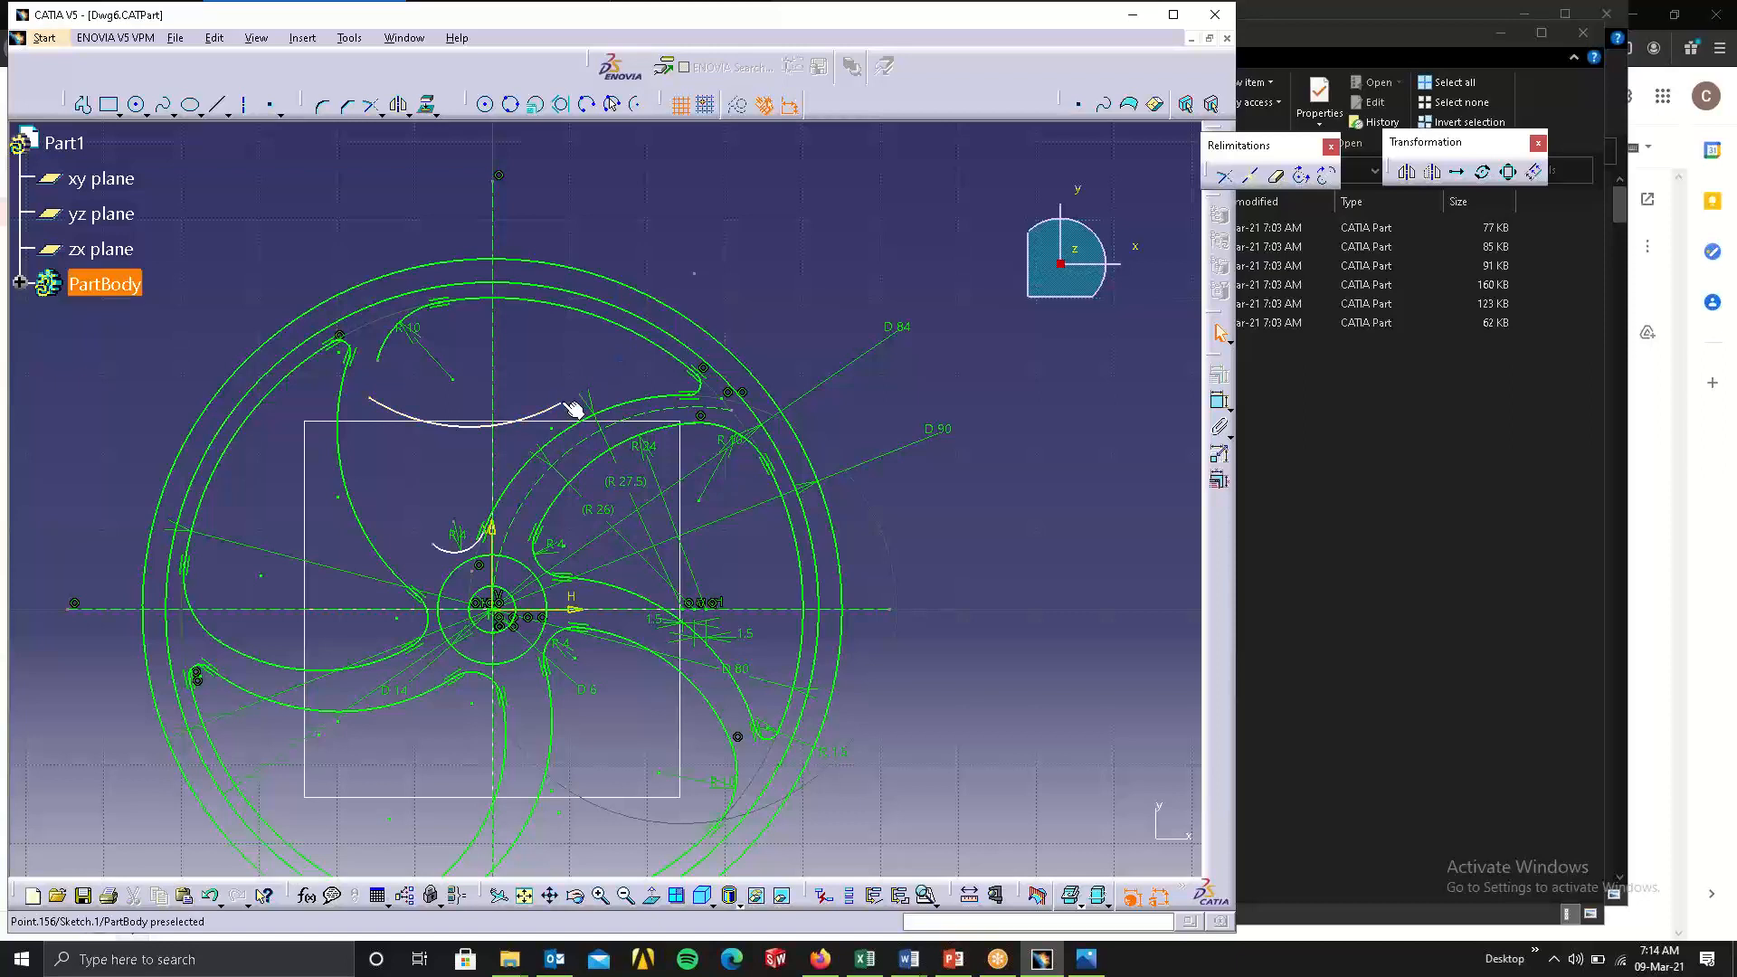
# Apply a coincidence constraint between one end of the copied arc and the open end of the upper pocket's hub fillet.
pyautogui.click(569, 407)
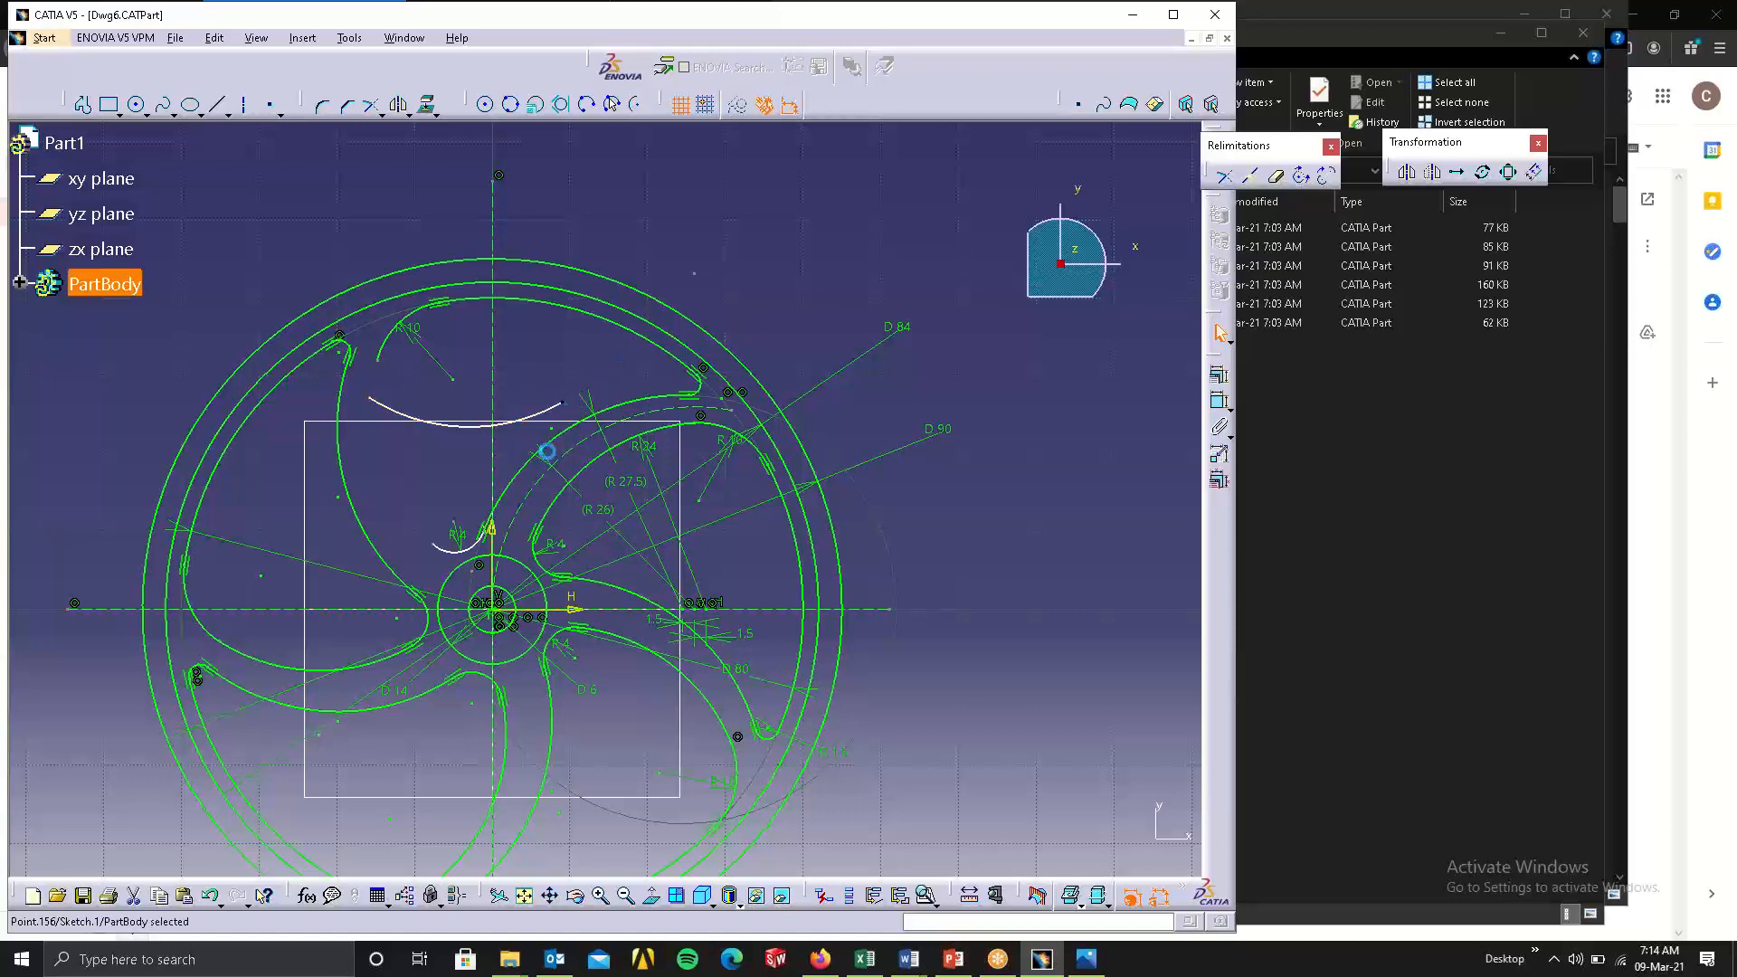
pyautogui.keyDown('ctrl'); pyautogui.click(439, 548); pyautogui.keyUp('ctrl')
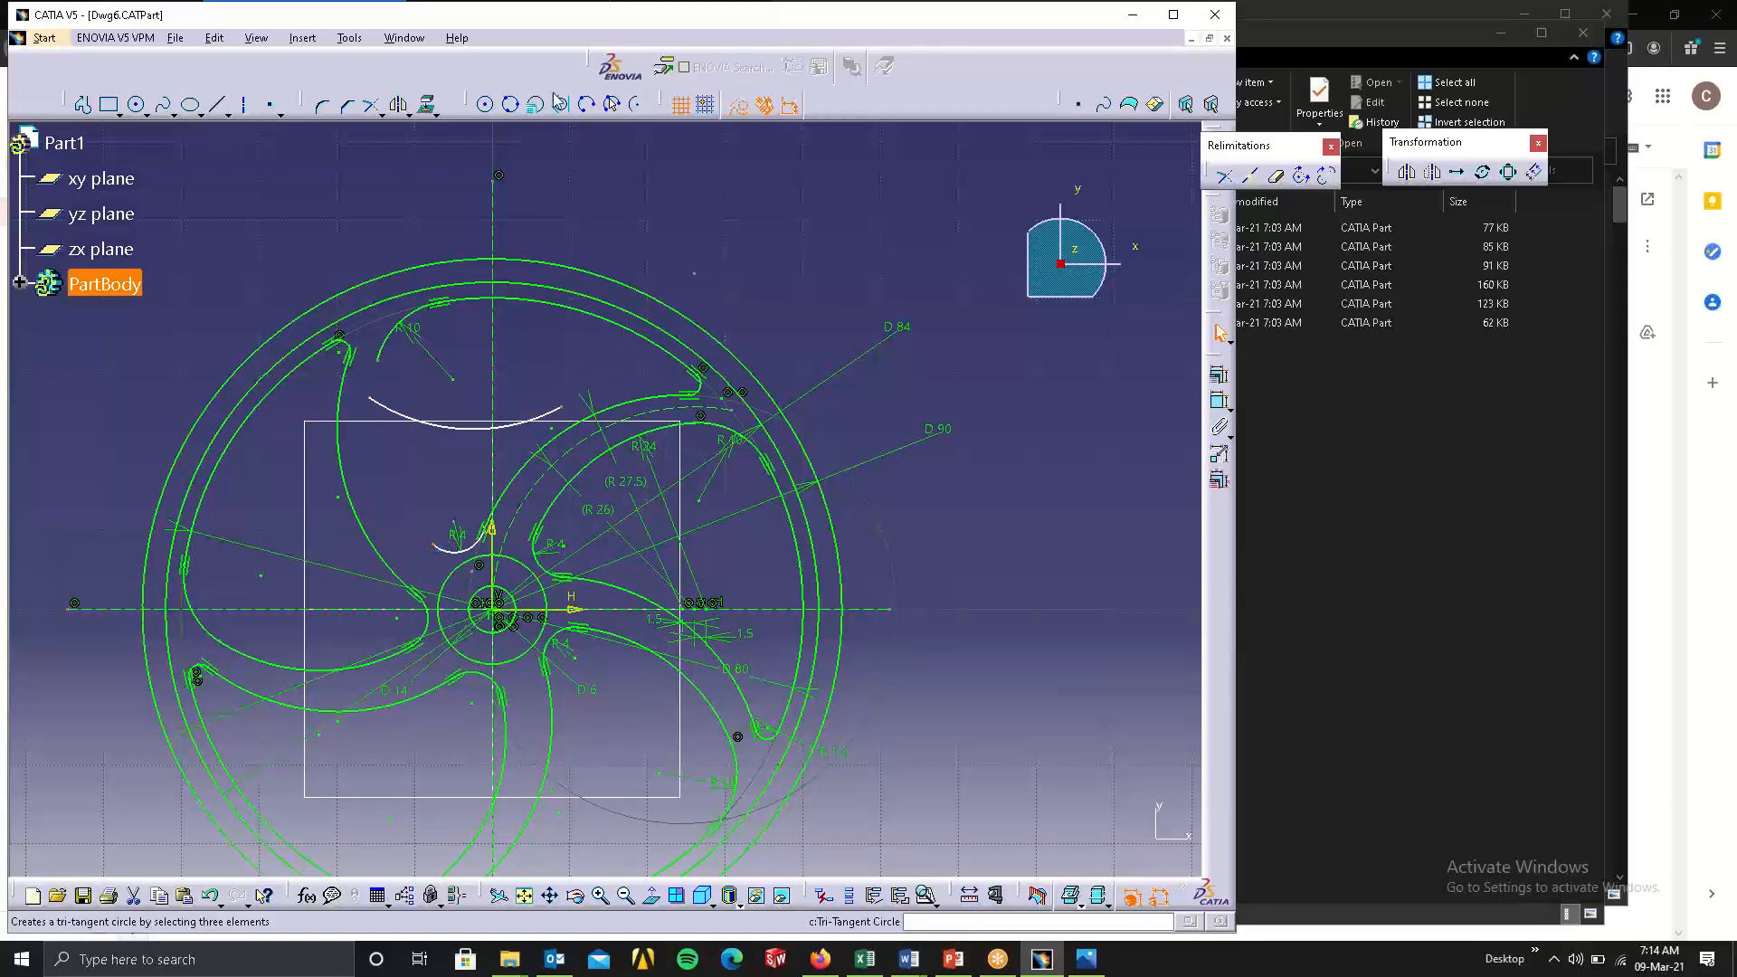
pyautogui.click(1219, 376)
pyautogui.click(1231, 206)
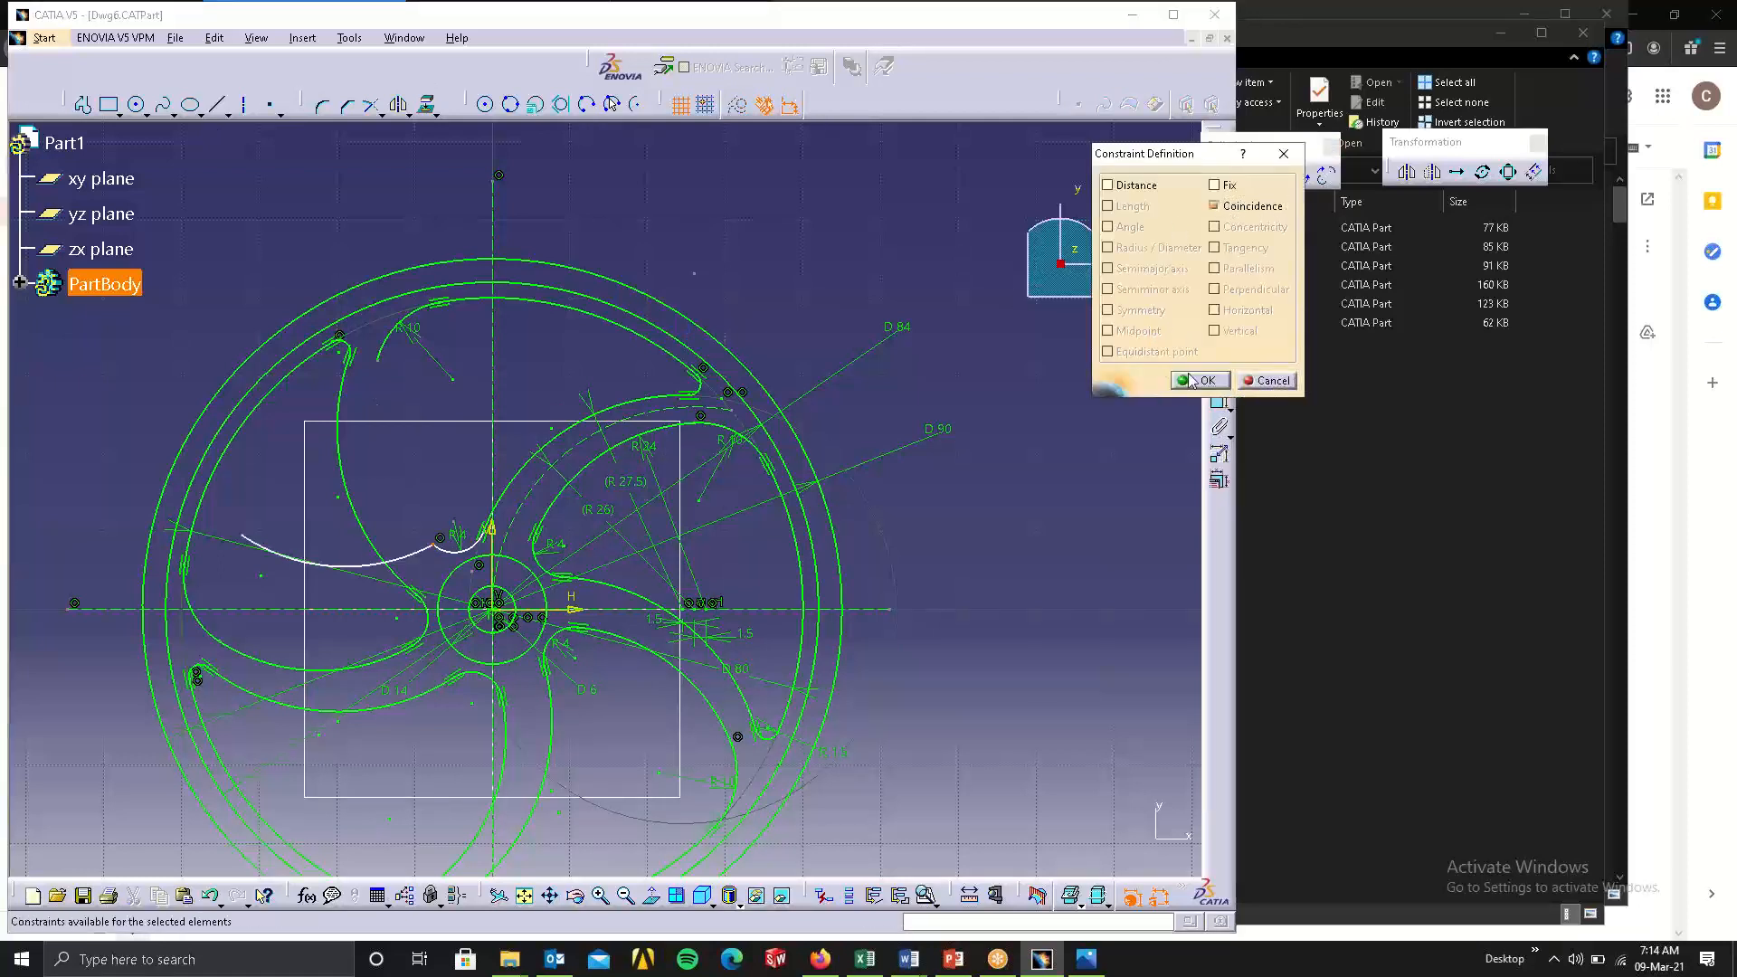
pyautogui.click(1200, 380)
# Apply a coincidence constraint between the copied arc's free end and the open end of the R 10 corner arc.
pyautogui.click(270, 547)
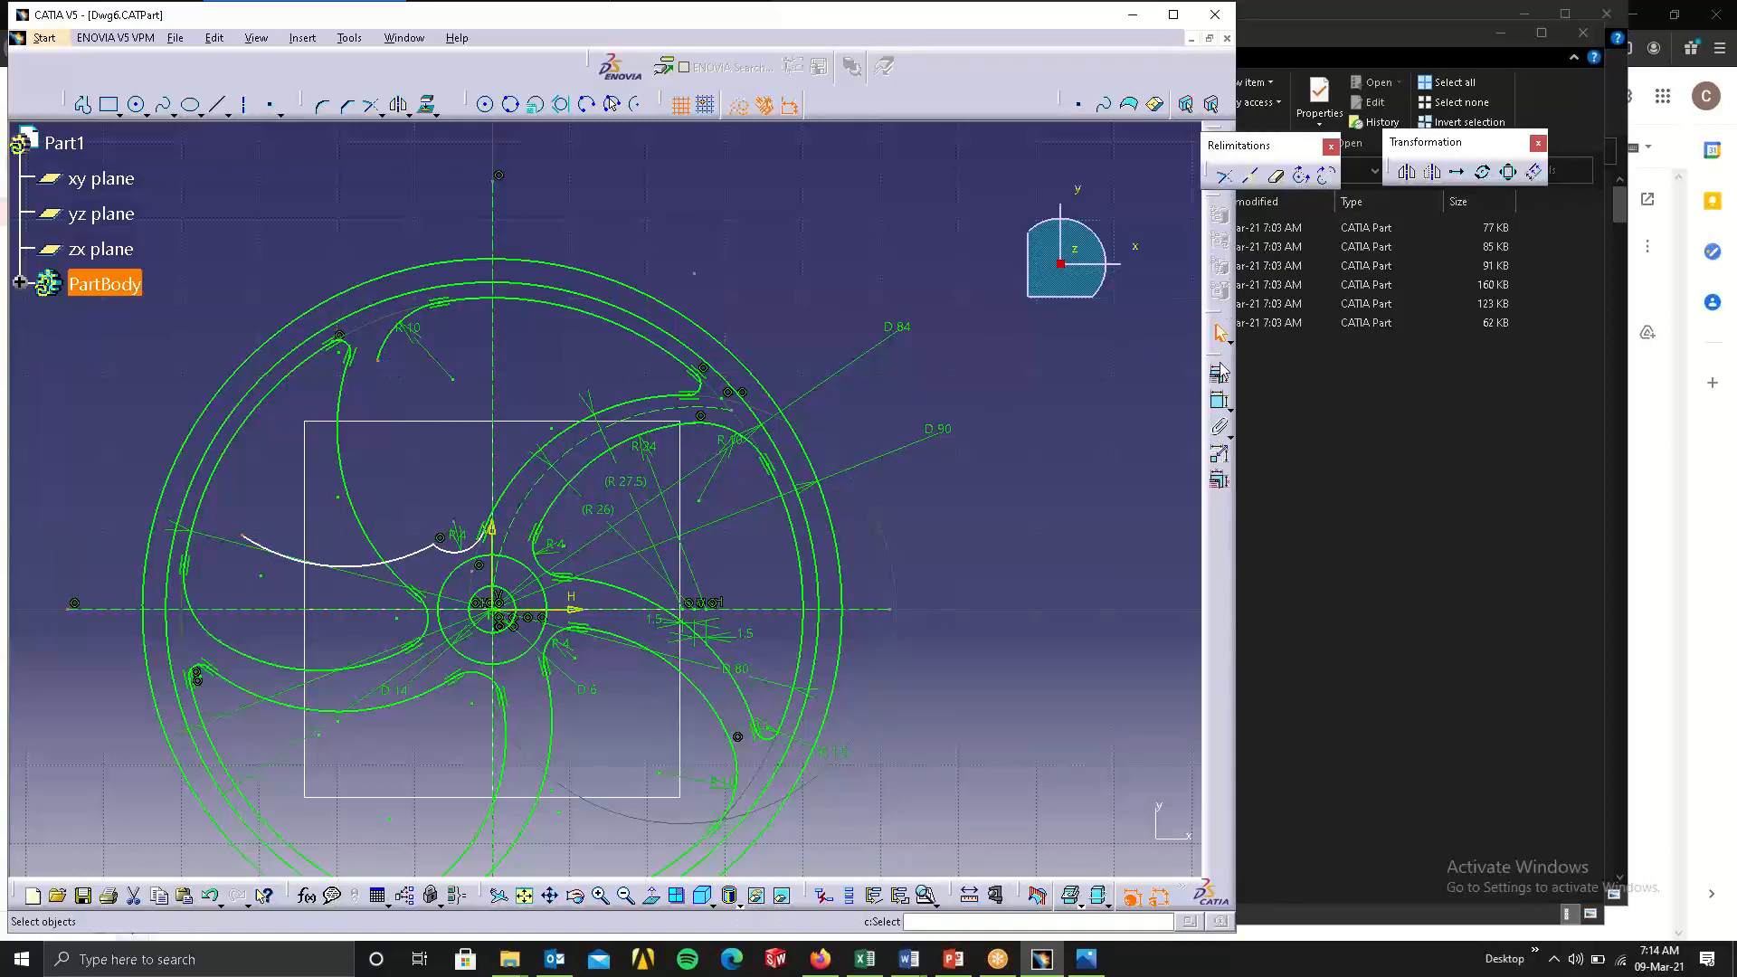
pyautogui.click(1219, 399)
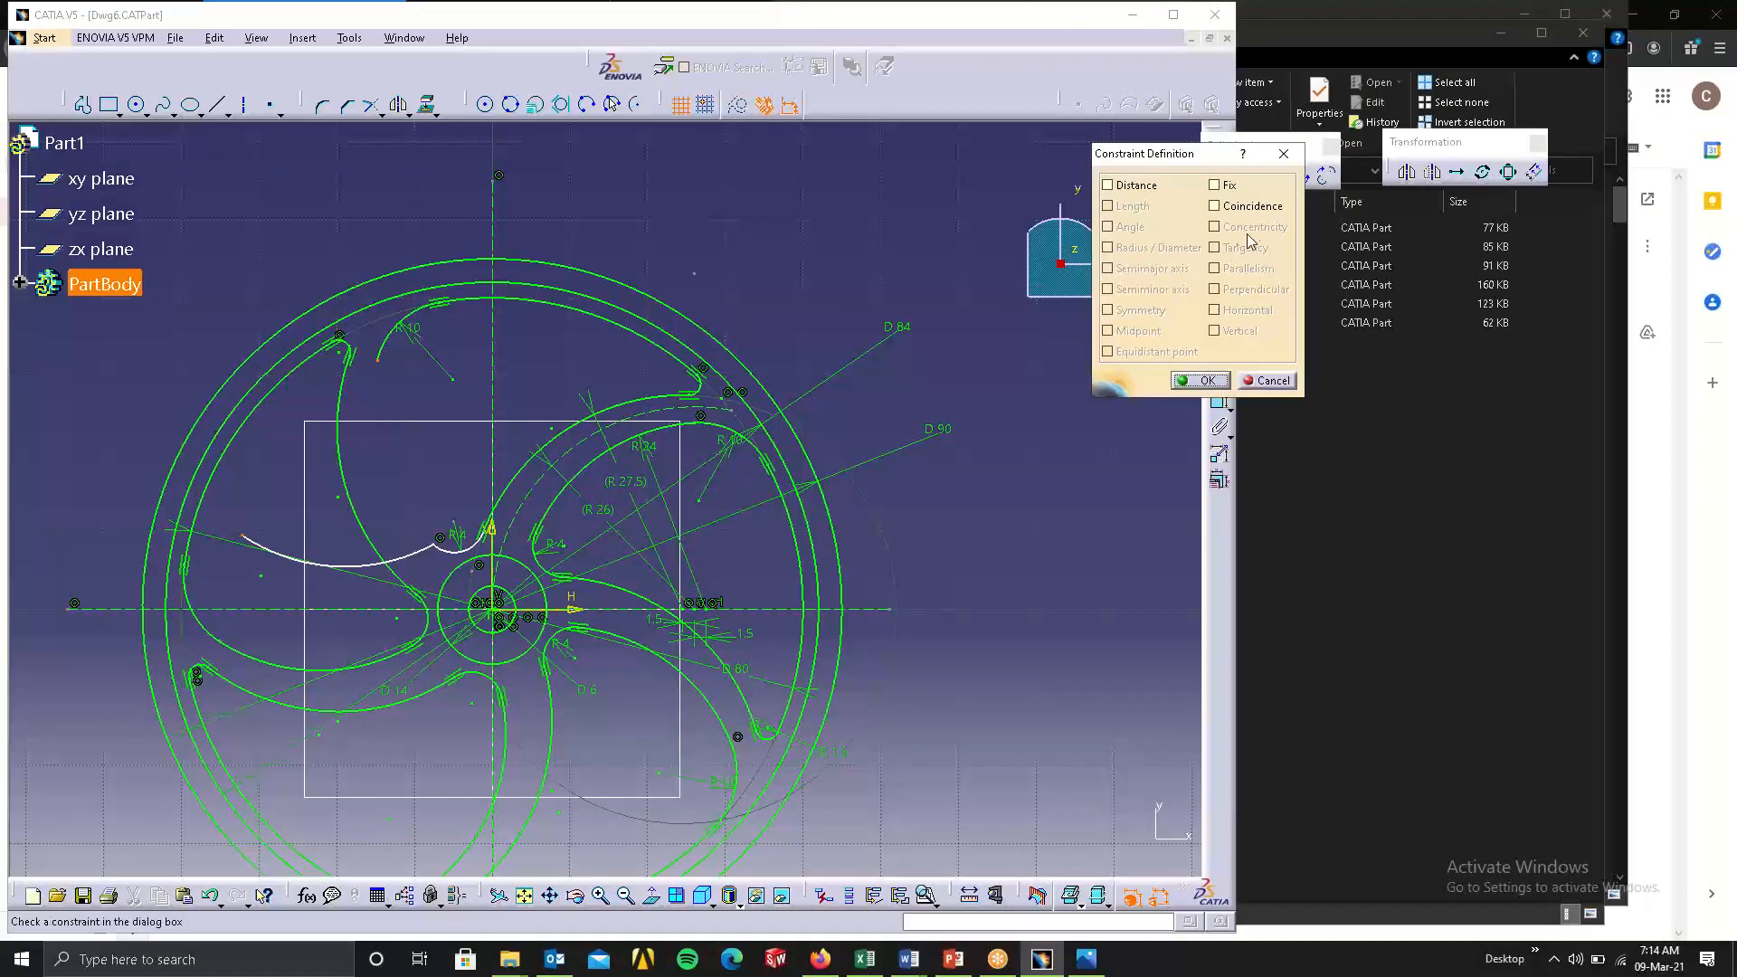
pyautogui.click(1251, 207)
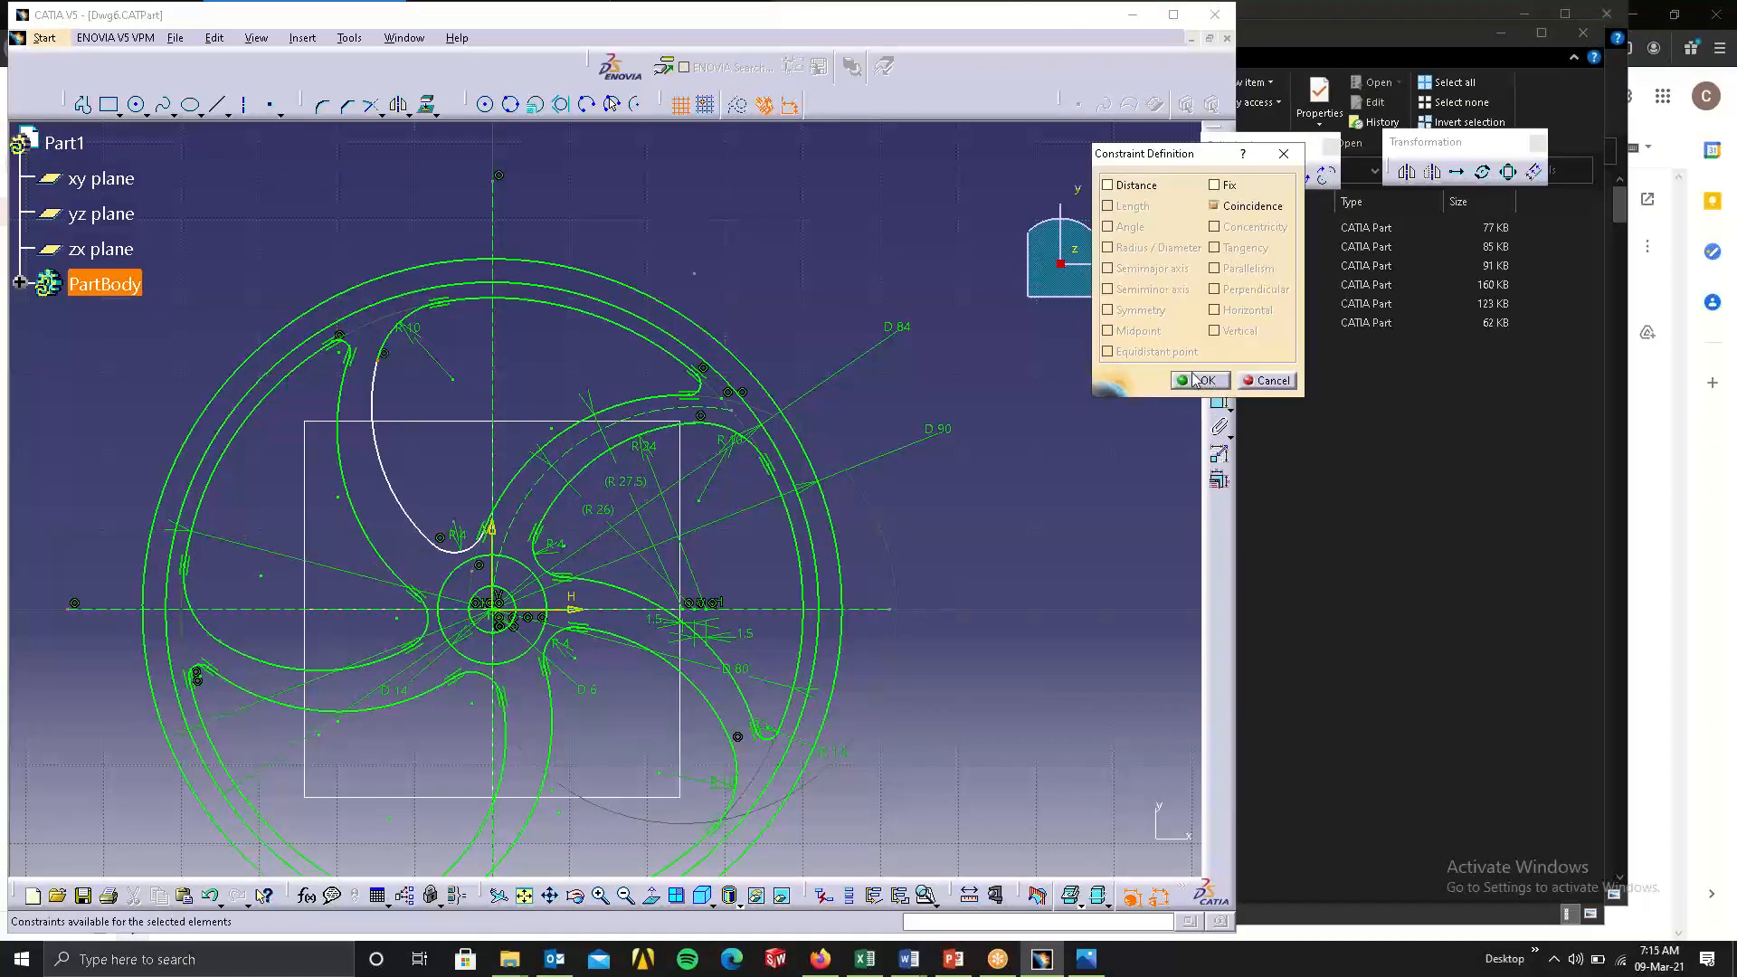
pyautogui.click(1196, 380)
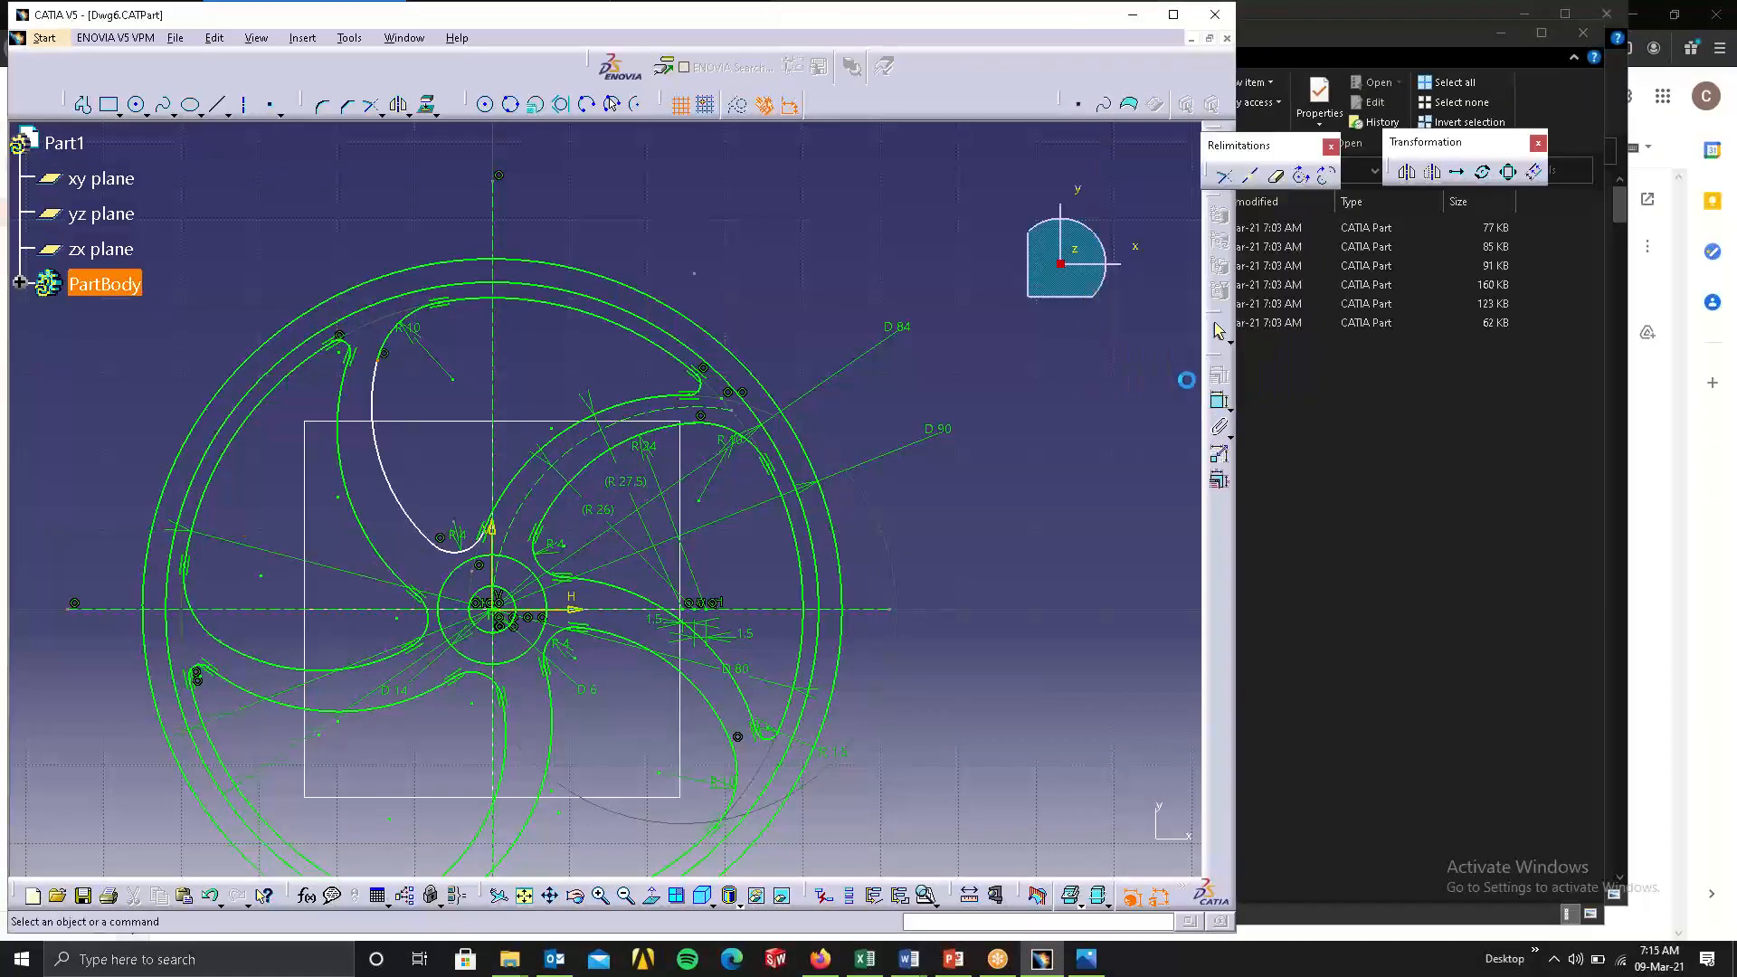
# Apply a tangency constraint between the copied spoke arc and the R 10 corner arc of the upper pocket.
pyautogui.click(391, 361)
pyautogui.keyDown('ctrl'); pyautogui.click(388, 345); pyautogui.keyUp('ctrl')
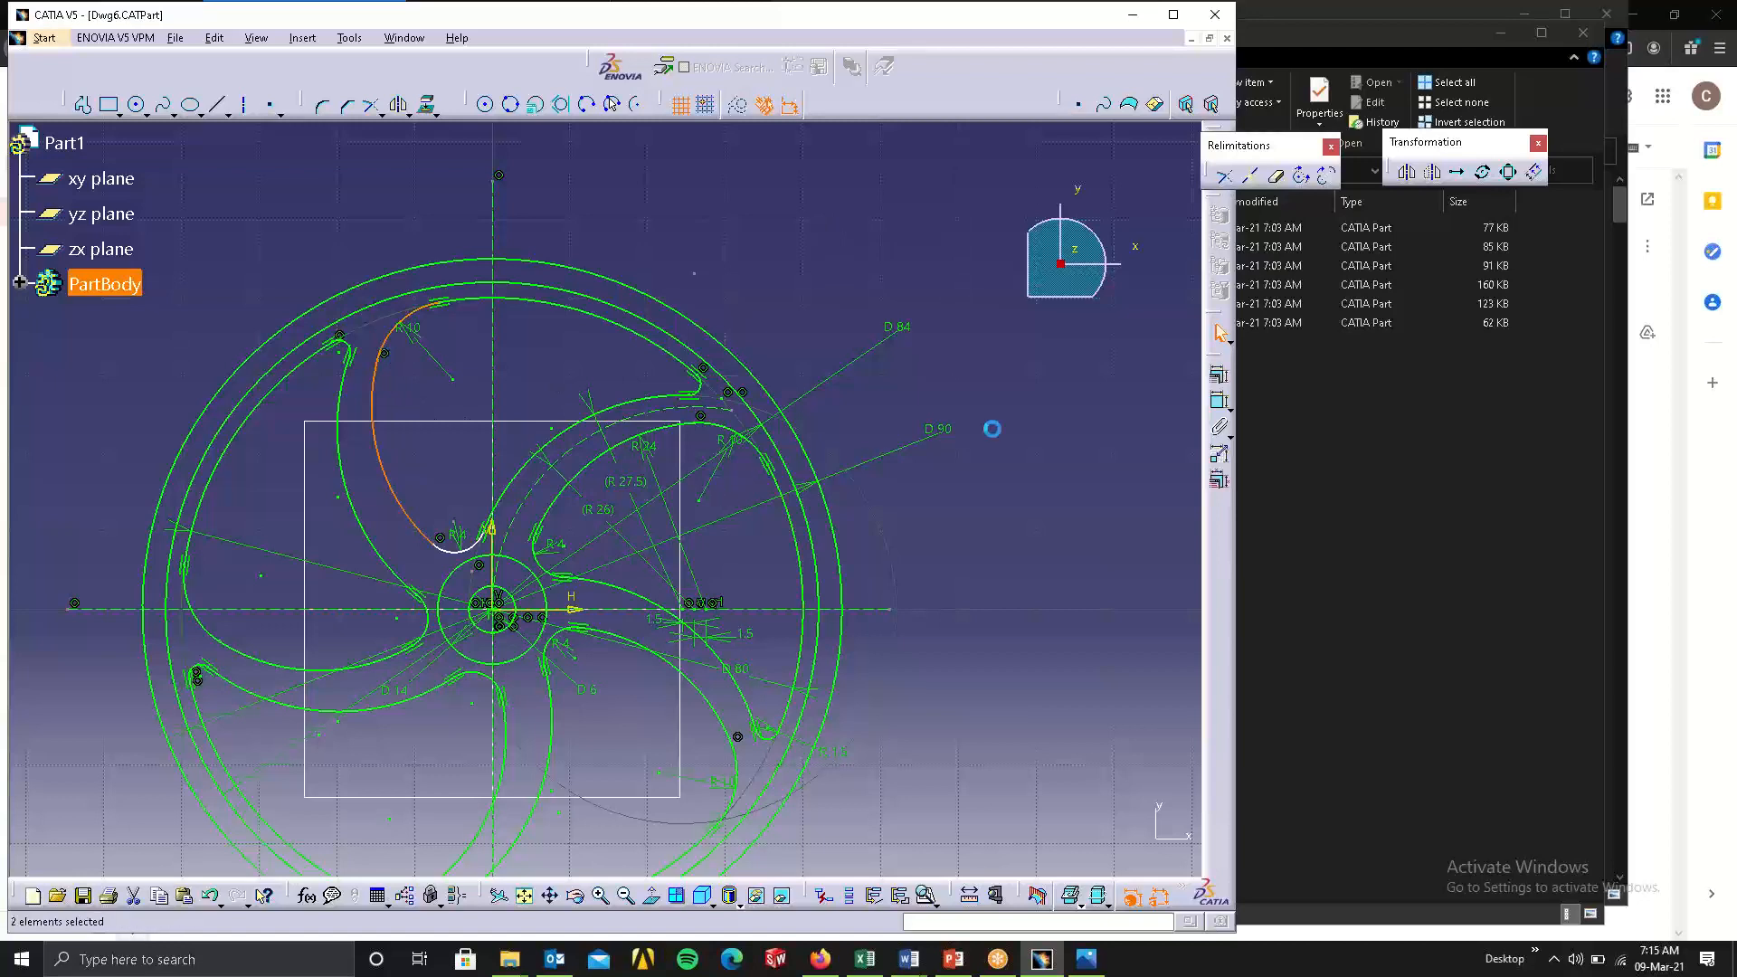
pyautogui.click(1219, 375)
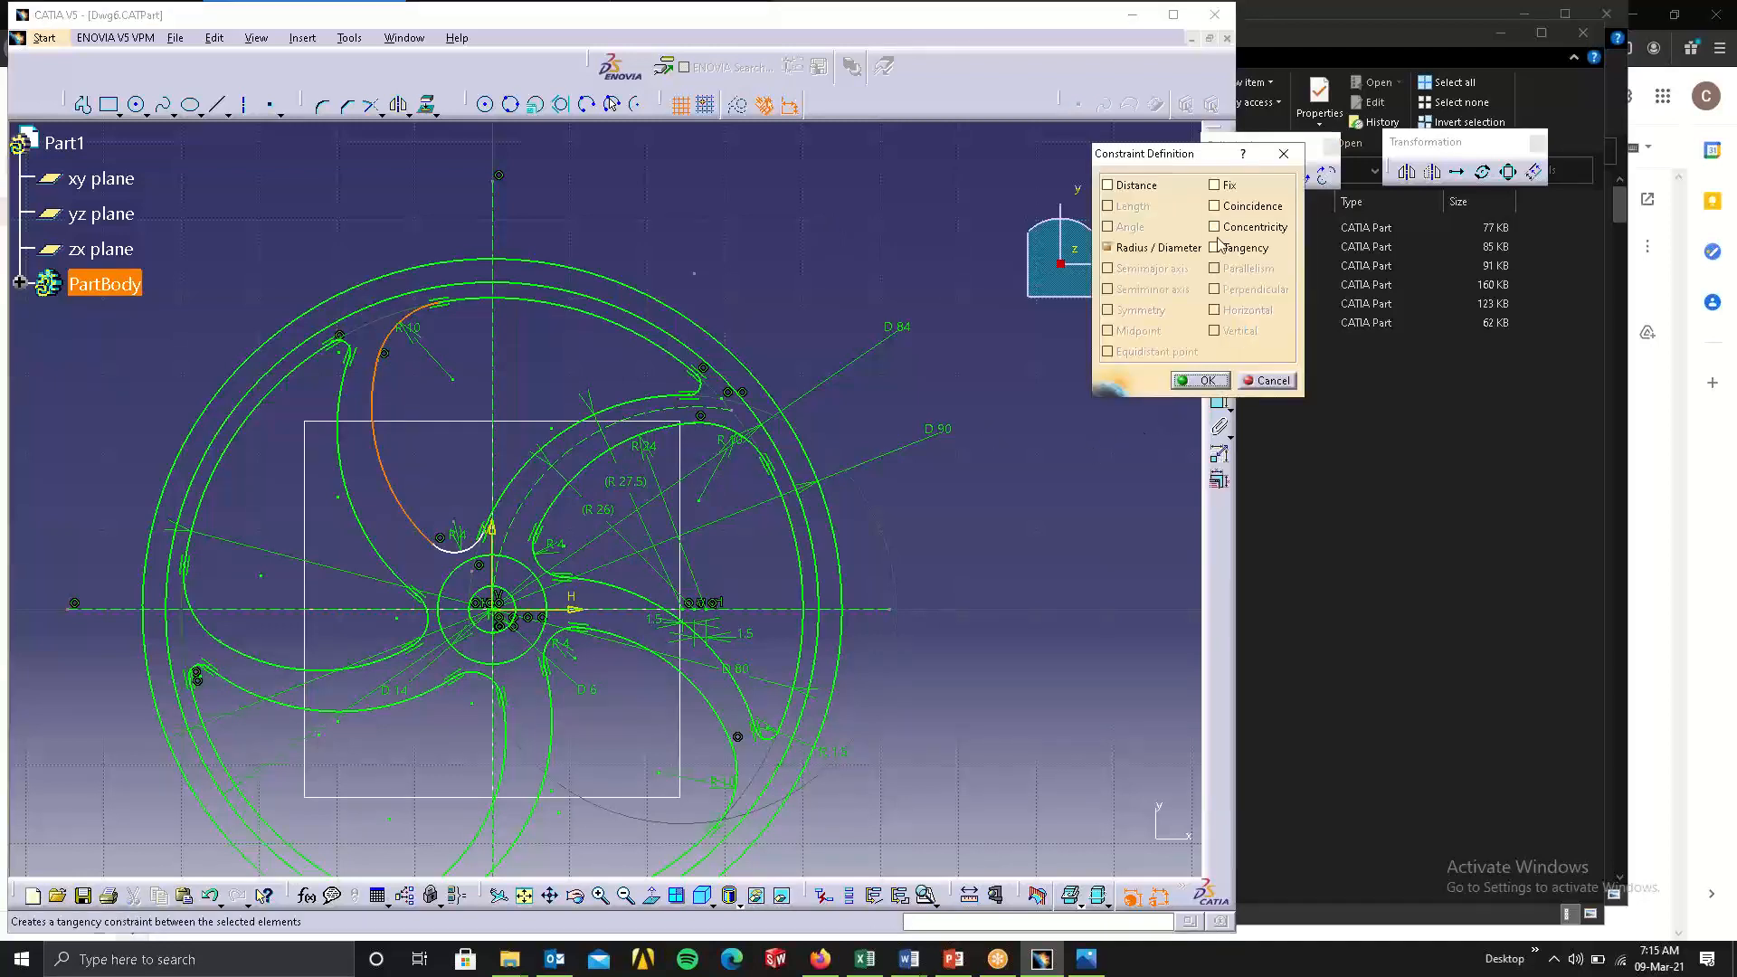
pyautogui.click(1214, 248)
pyautogui.click(1201, 380)
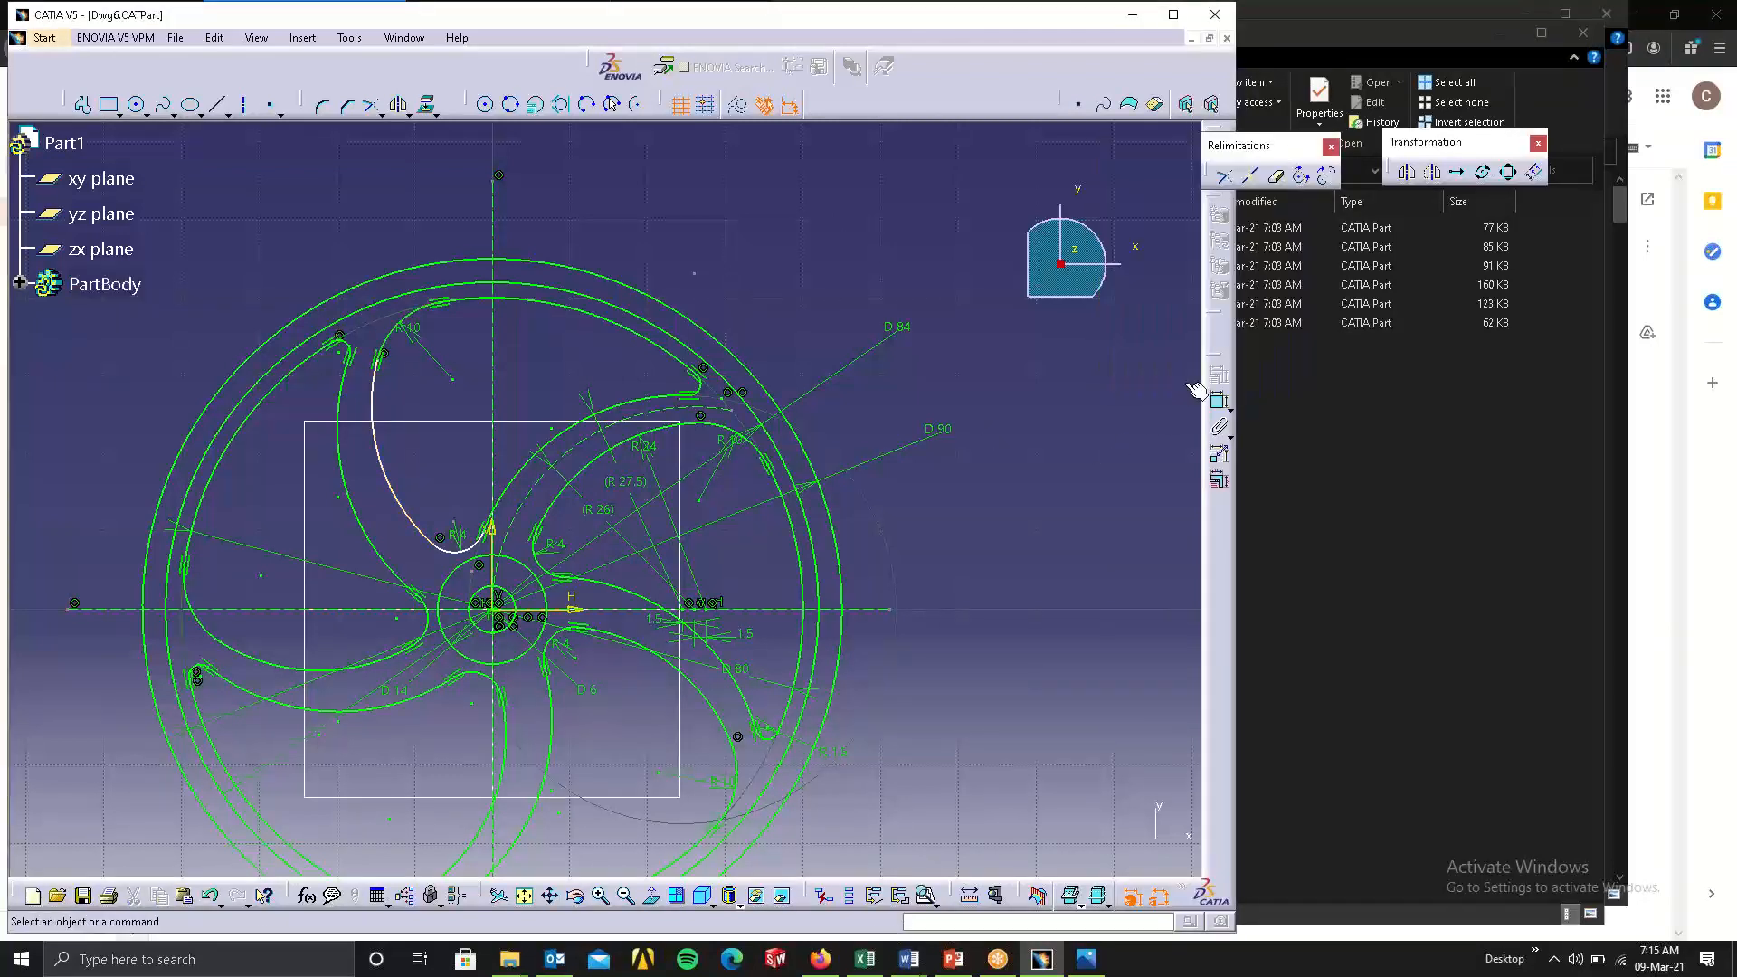
# Apply a tangency constraint between the copied spoke arc and the upper pocket's hub fillet.
pyautogui.click(398, 507)
pyautogui.keyDown('ctrl'); pyautogui.click(452, 554); pyautogui.keyUp('ctrl')
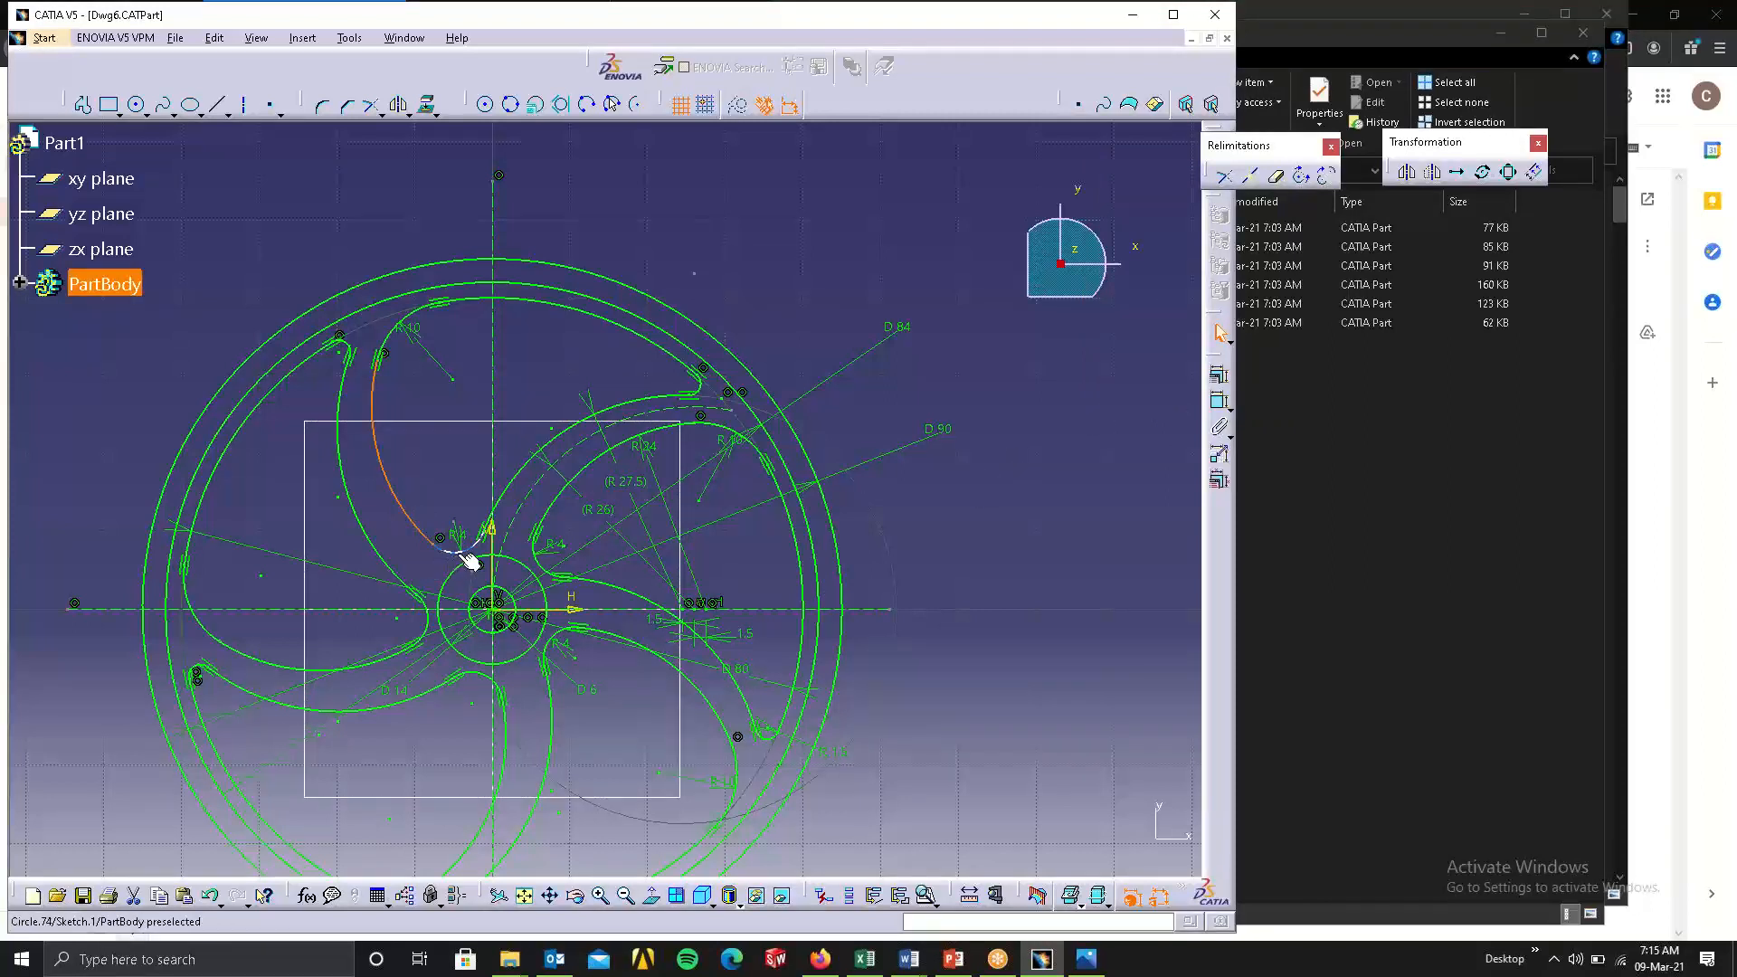
pyautogui.click(1221, 389)
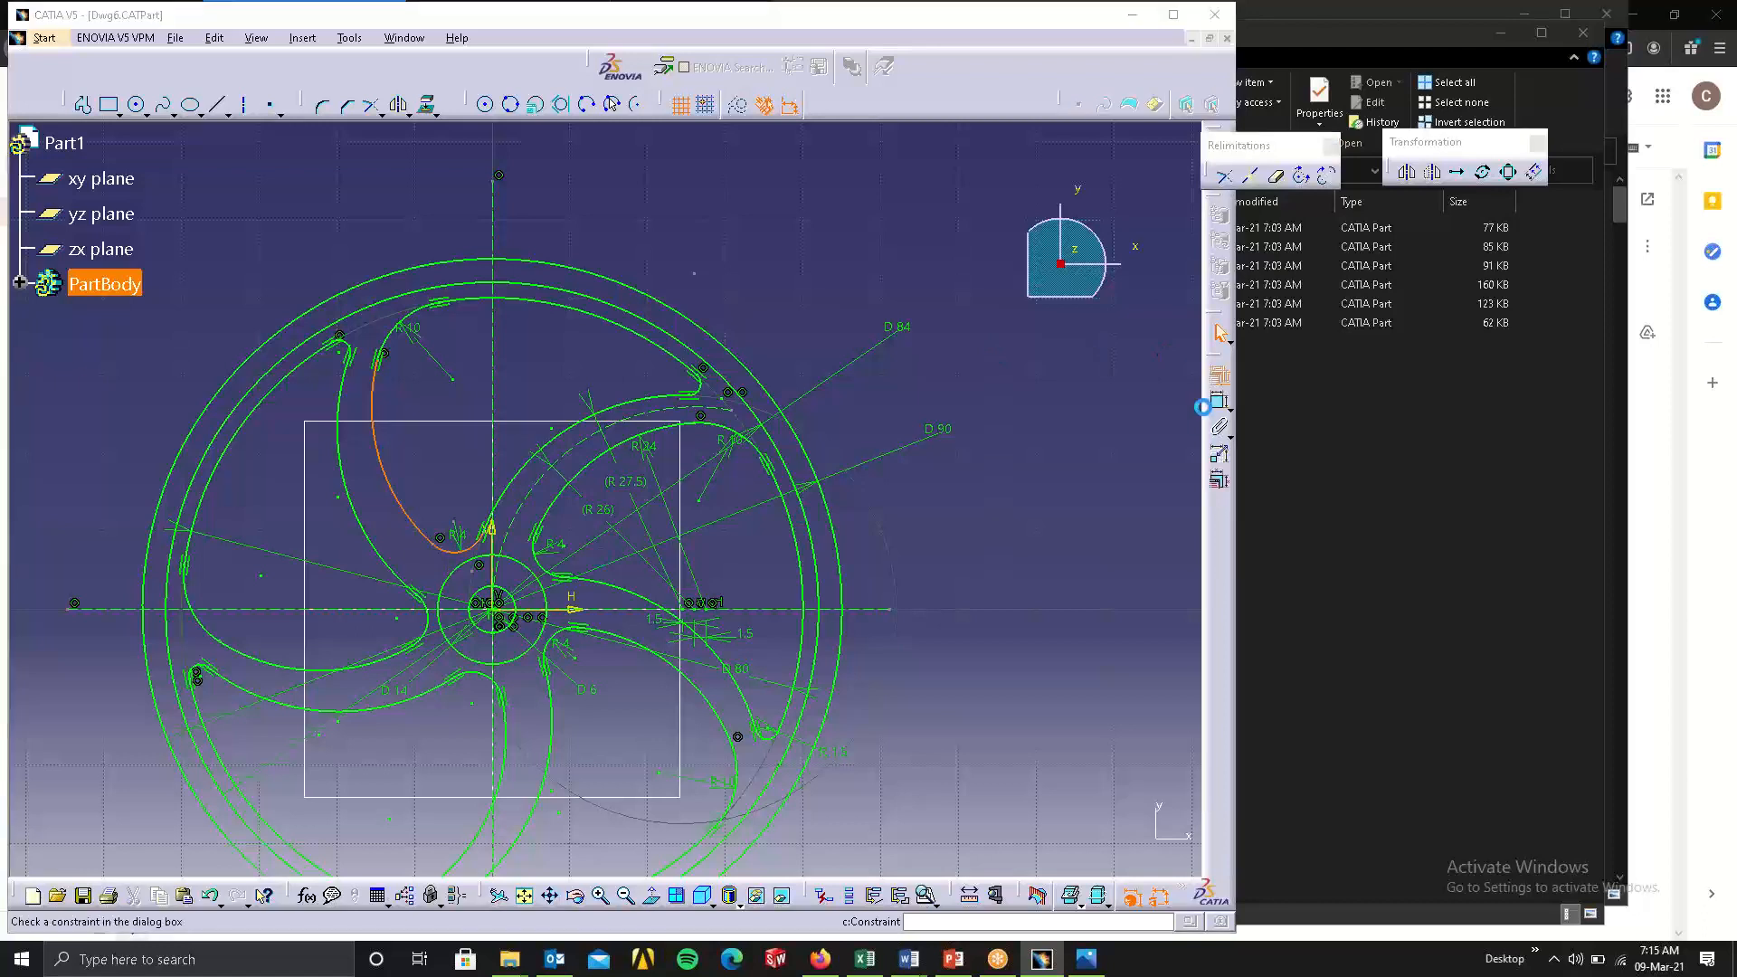
pyautogui.click(1214, 247)
pyautogui.click(1205, 380)
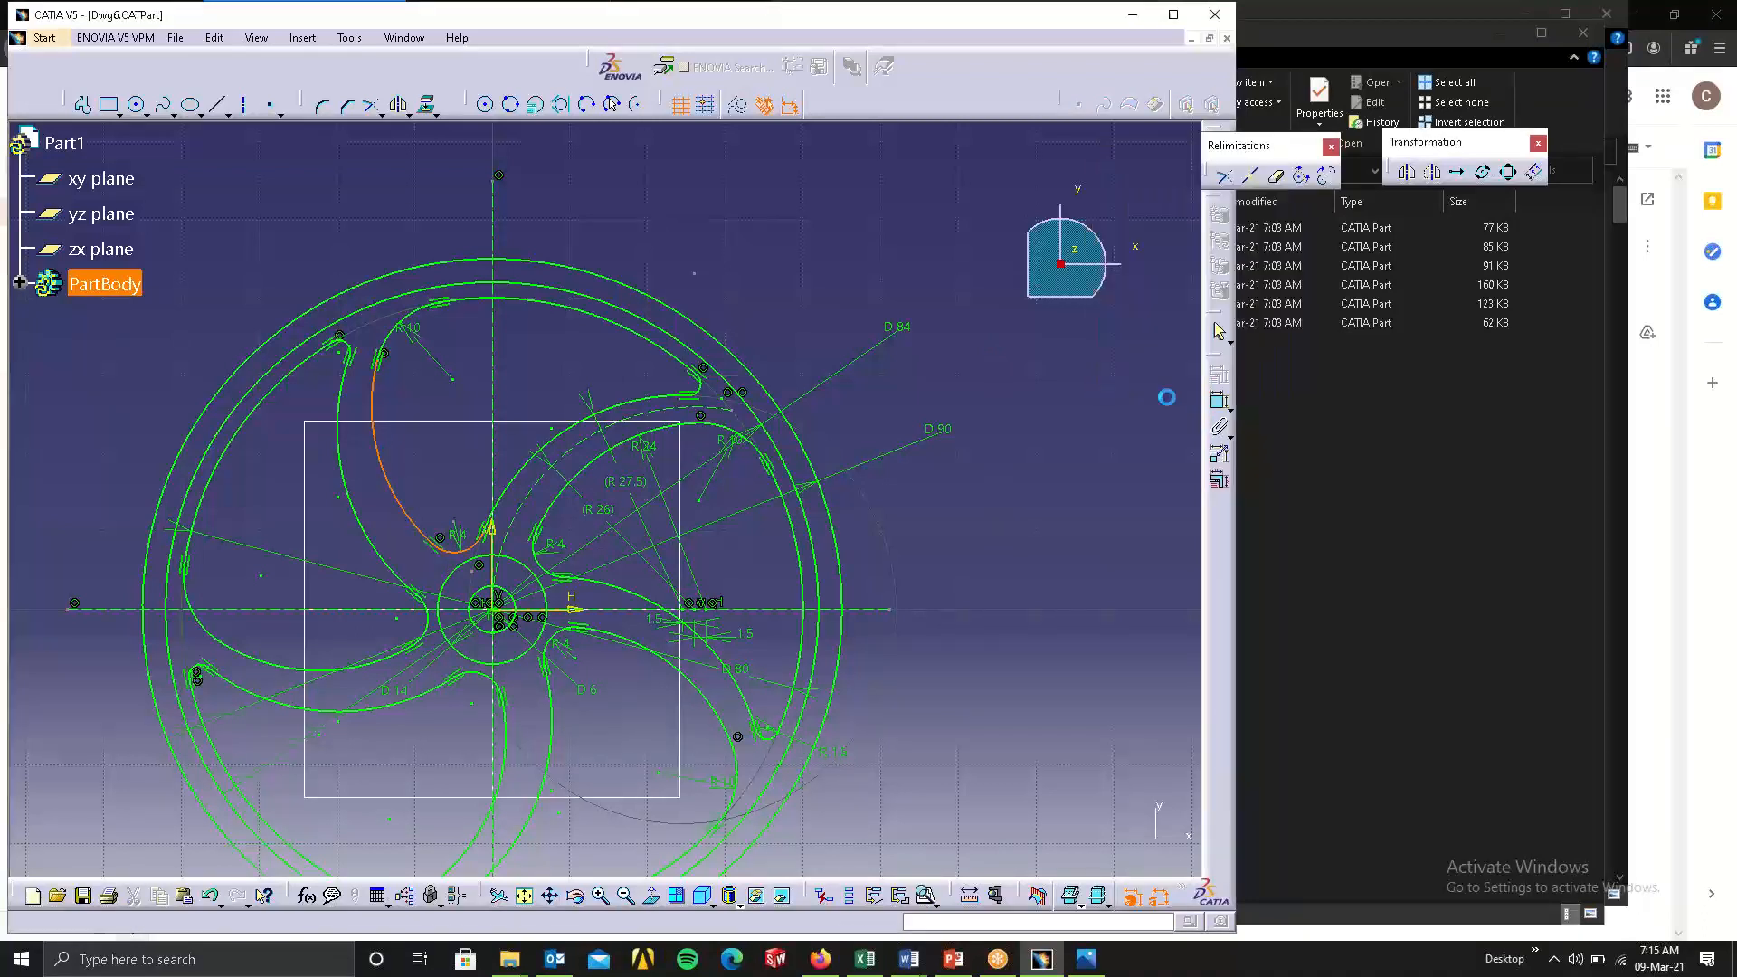
# Test the upper pocket's corner arc with radii of 5 mm and 15 mm, and set it back to 10 mm.
pyautogui.doubleClick(414, 328)
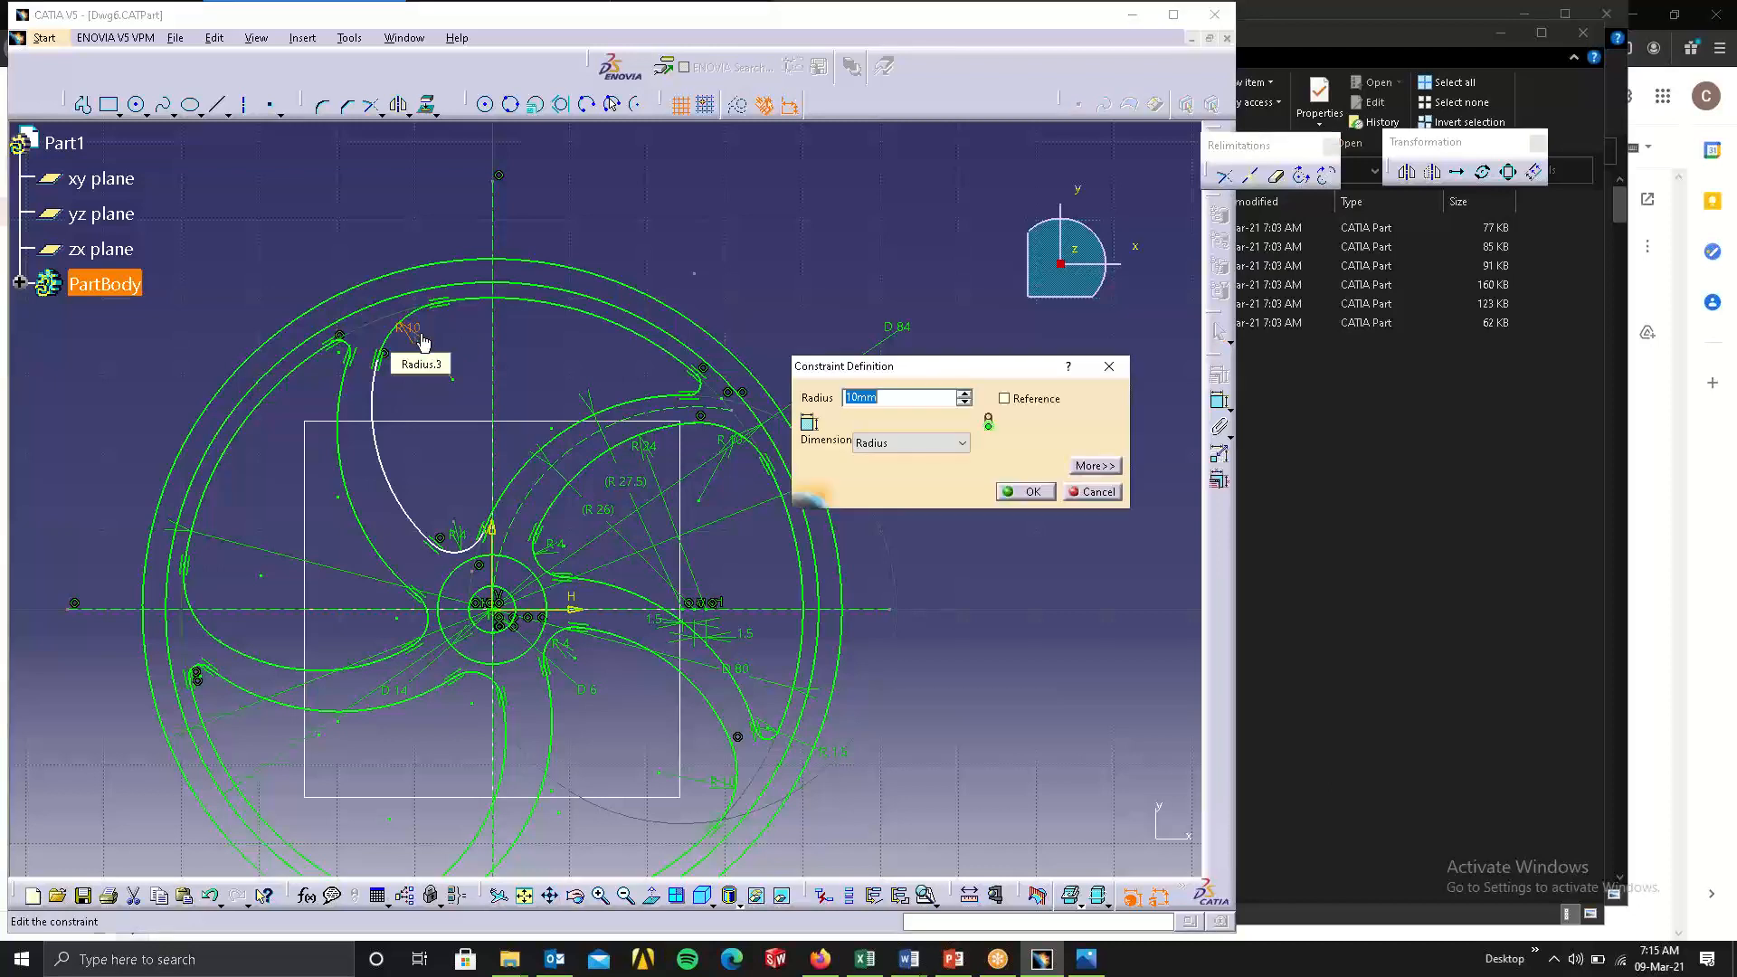
pyautogui.write('5')
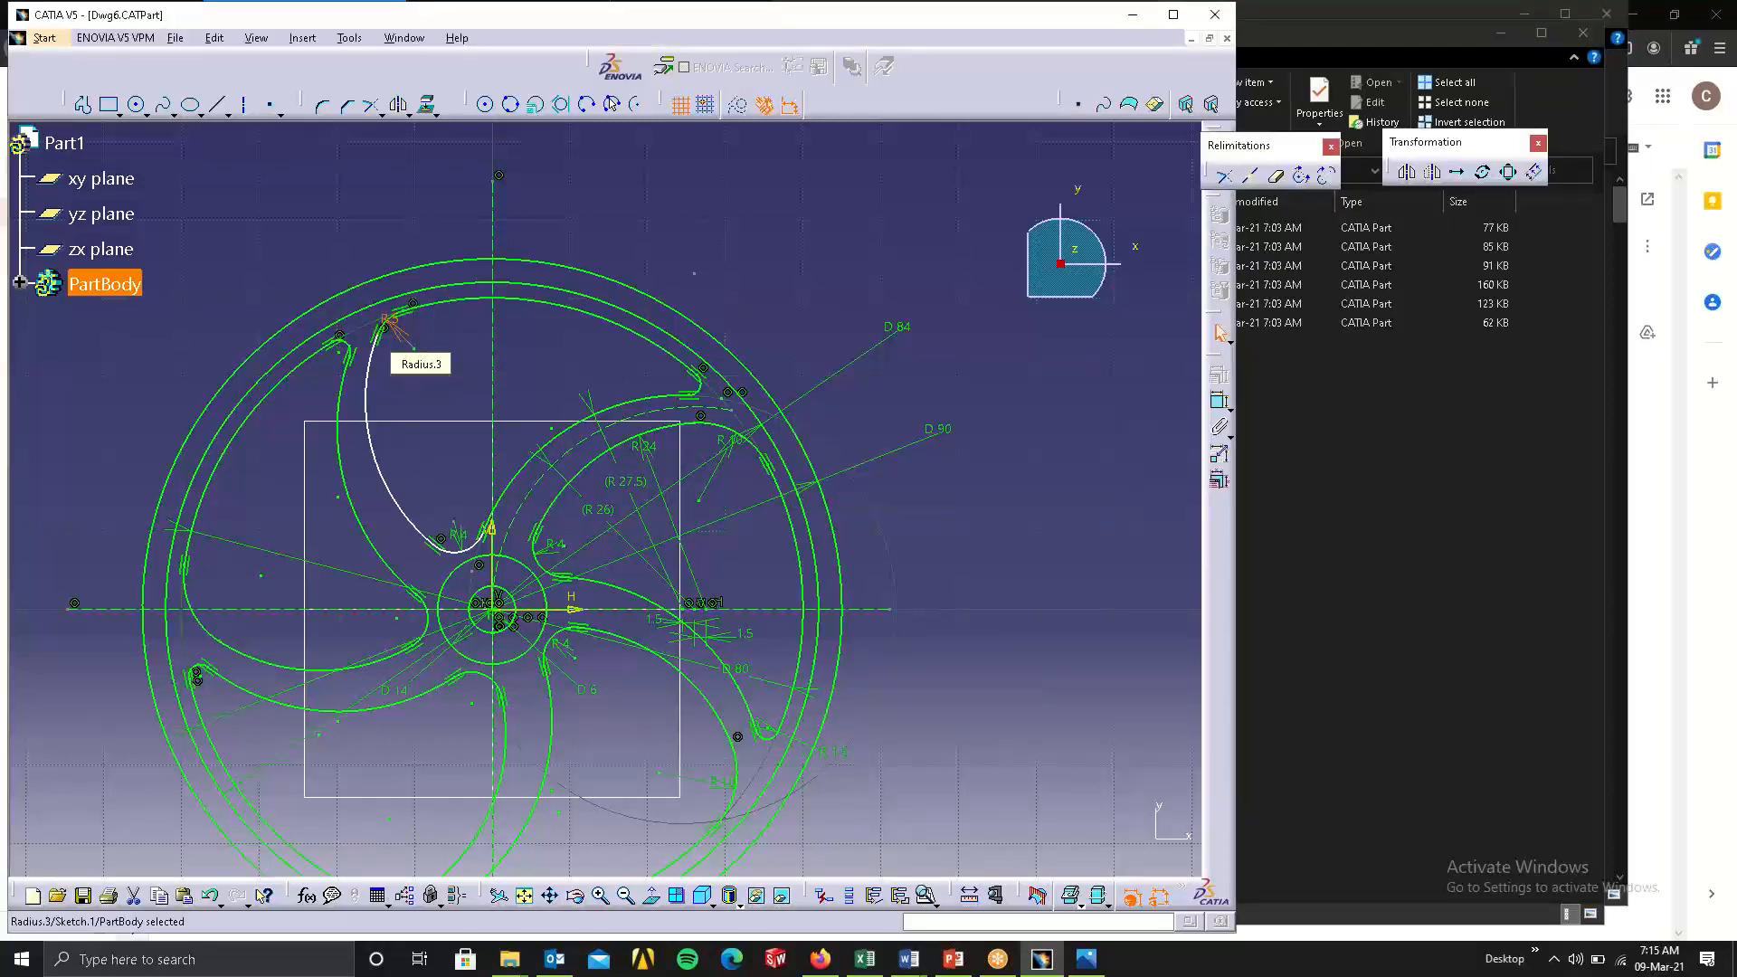
pyautogui.doubleClick(406, 331)
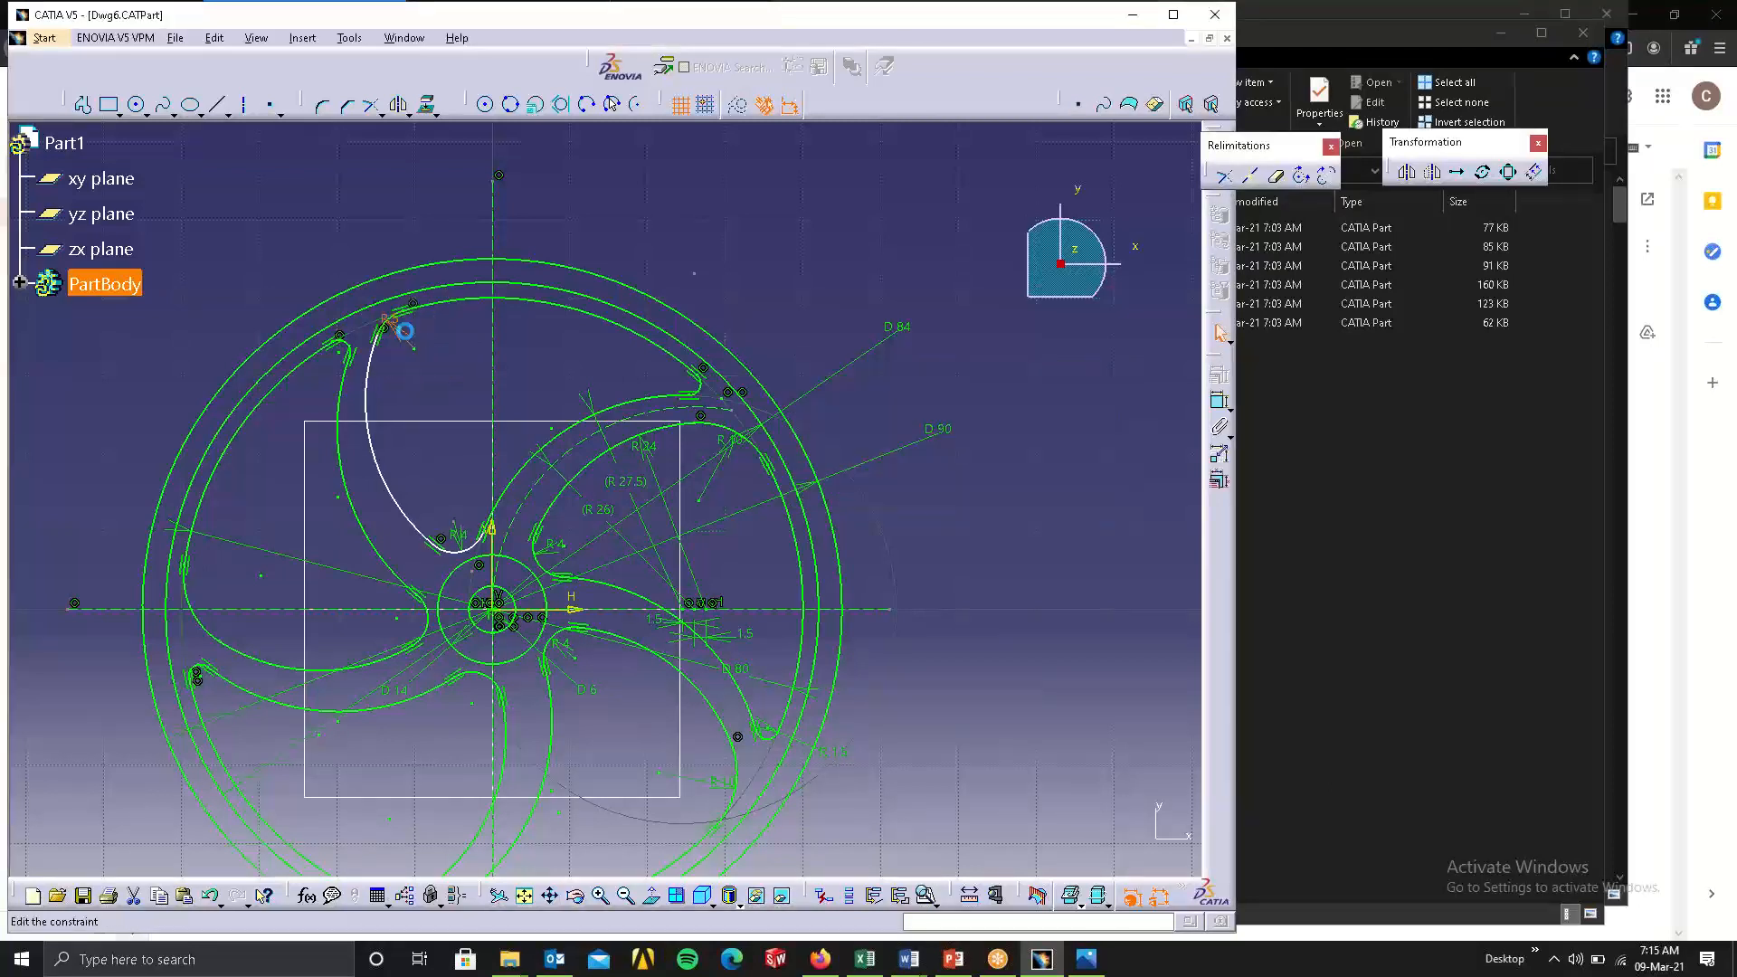
pyautogui.write('10')
pyautogui.press('Return')
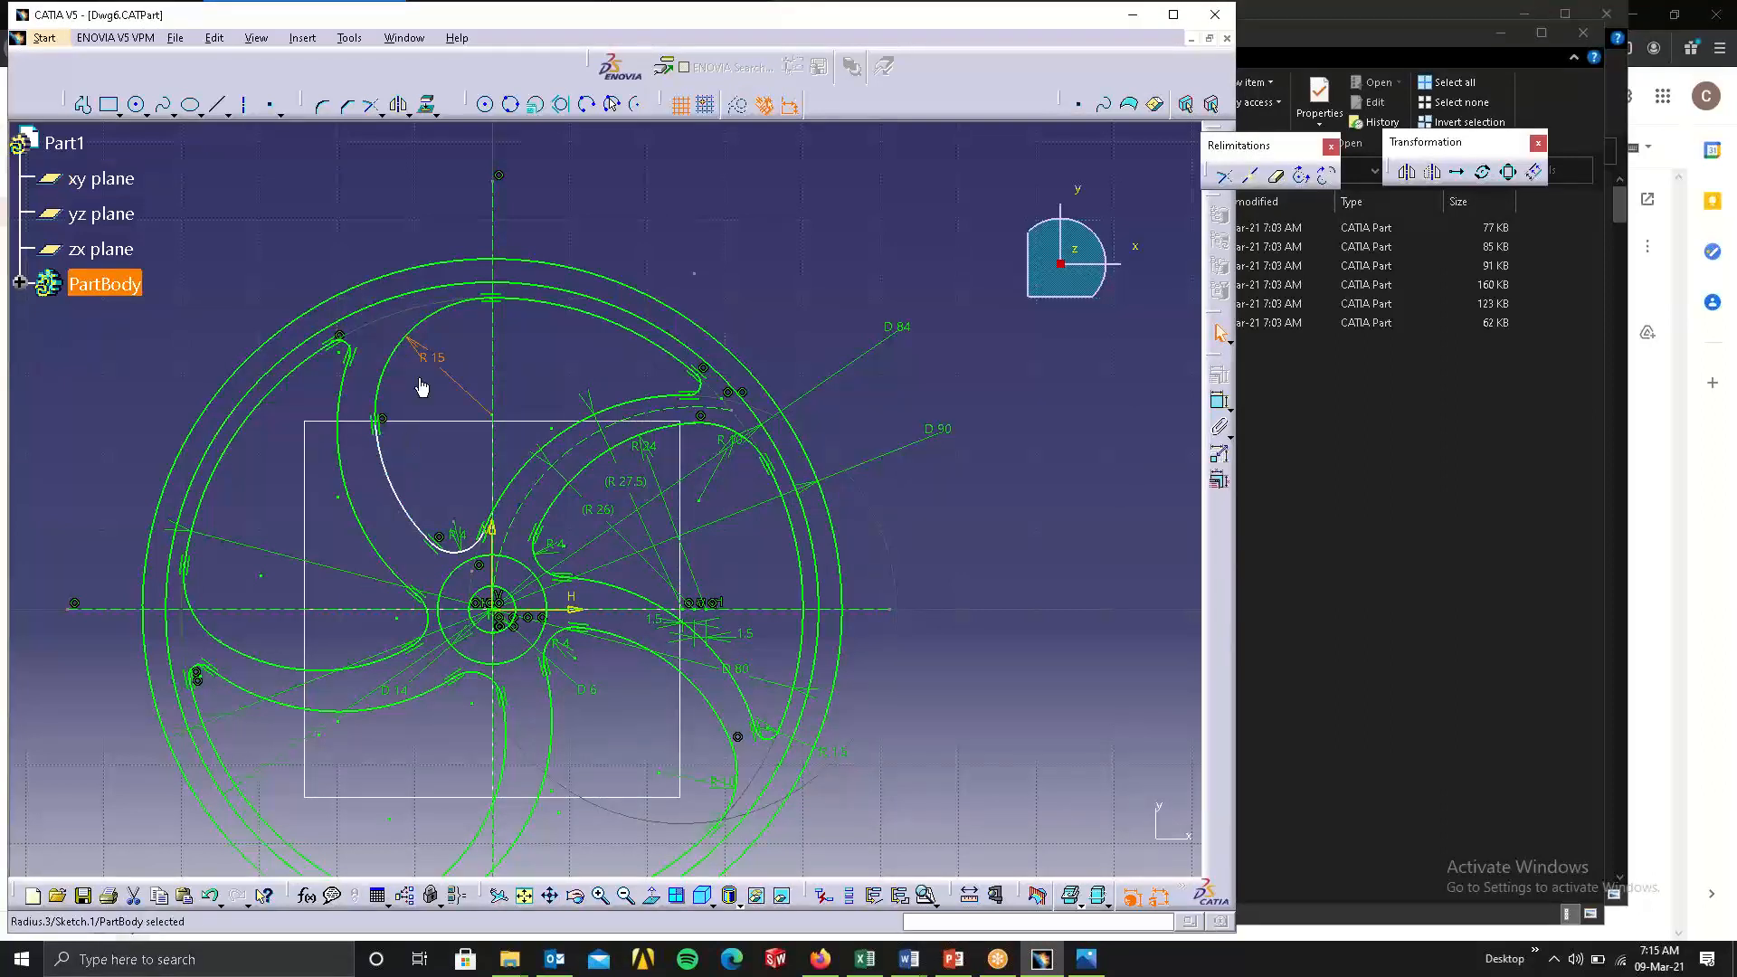
pyautogui.doubleClick(432, 359)
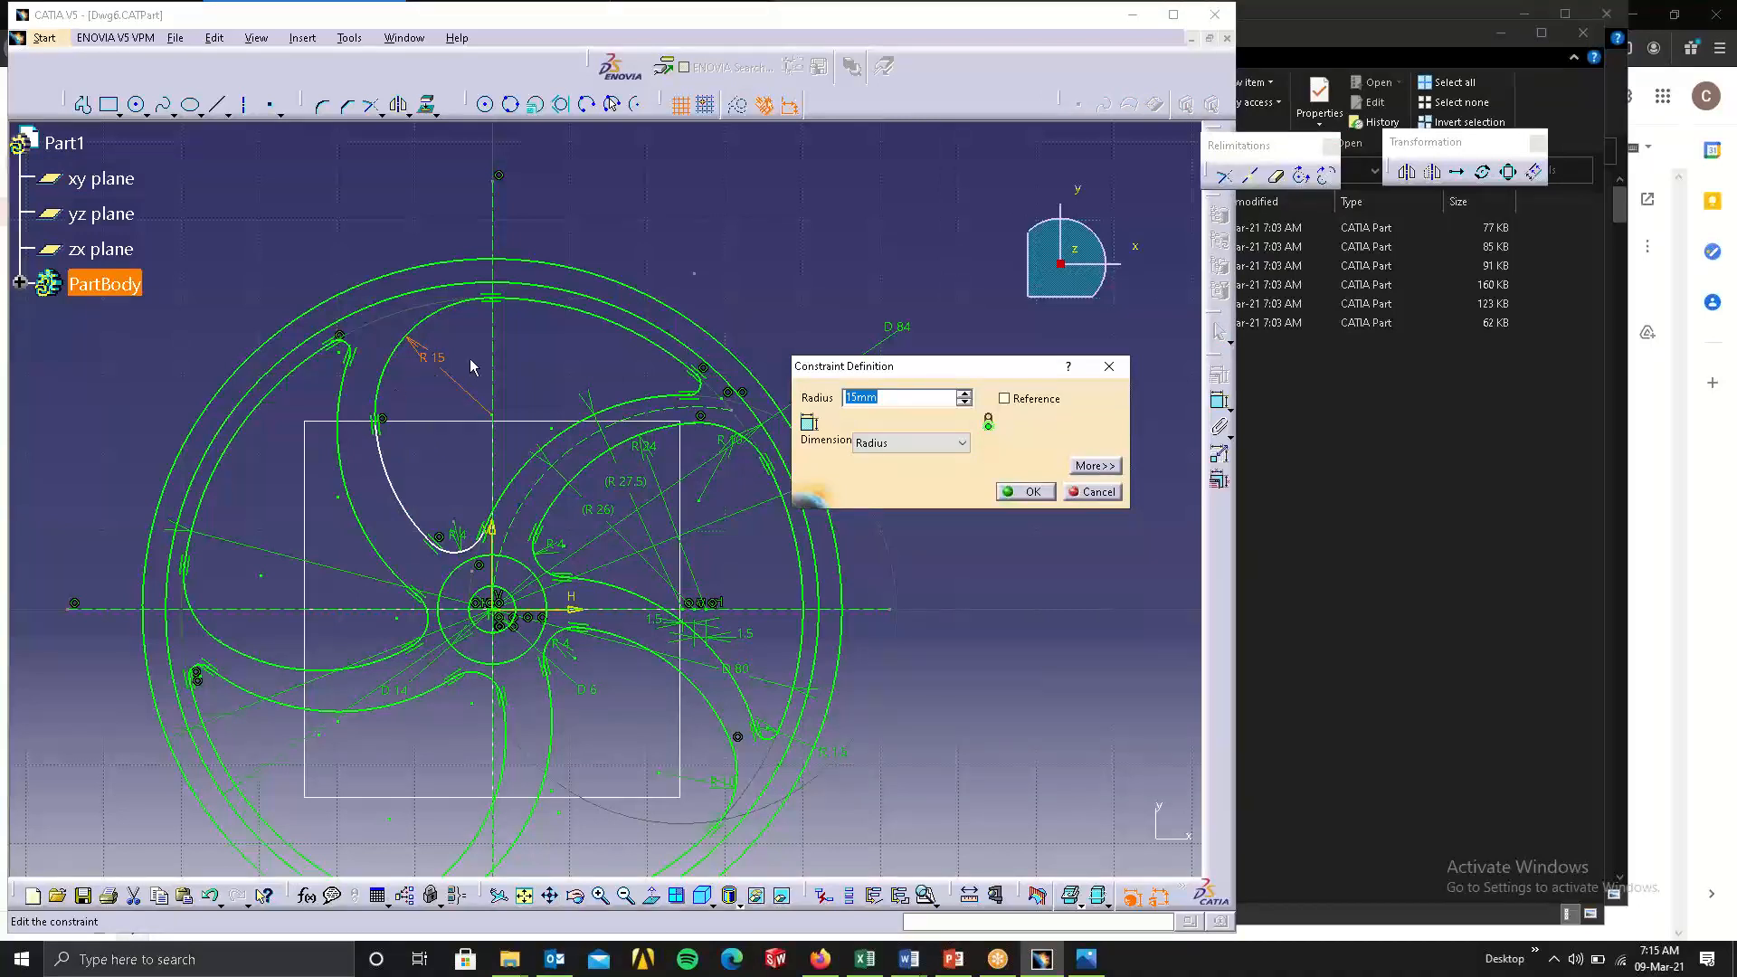
pyautogui.write('10')
pyautogui.press('Return')
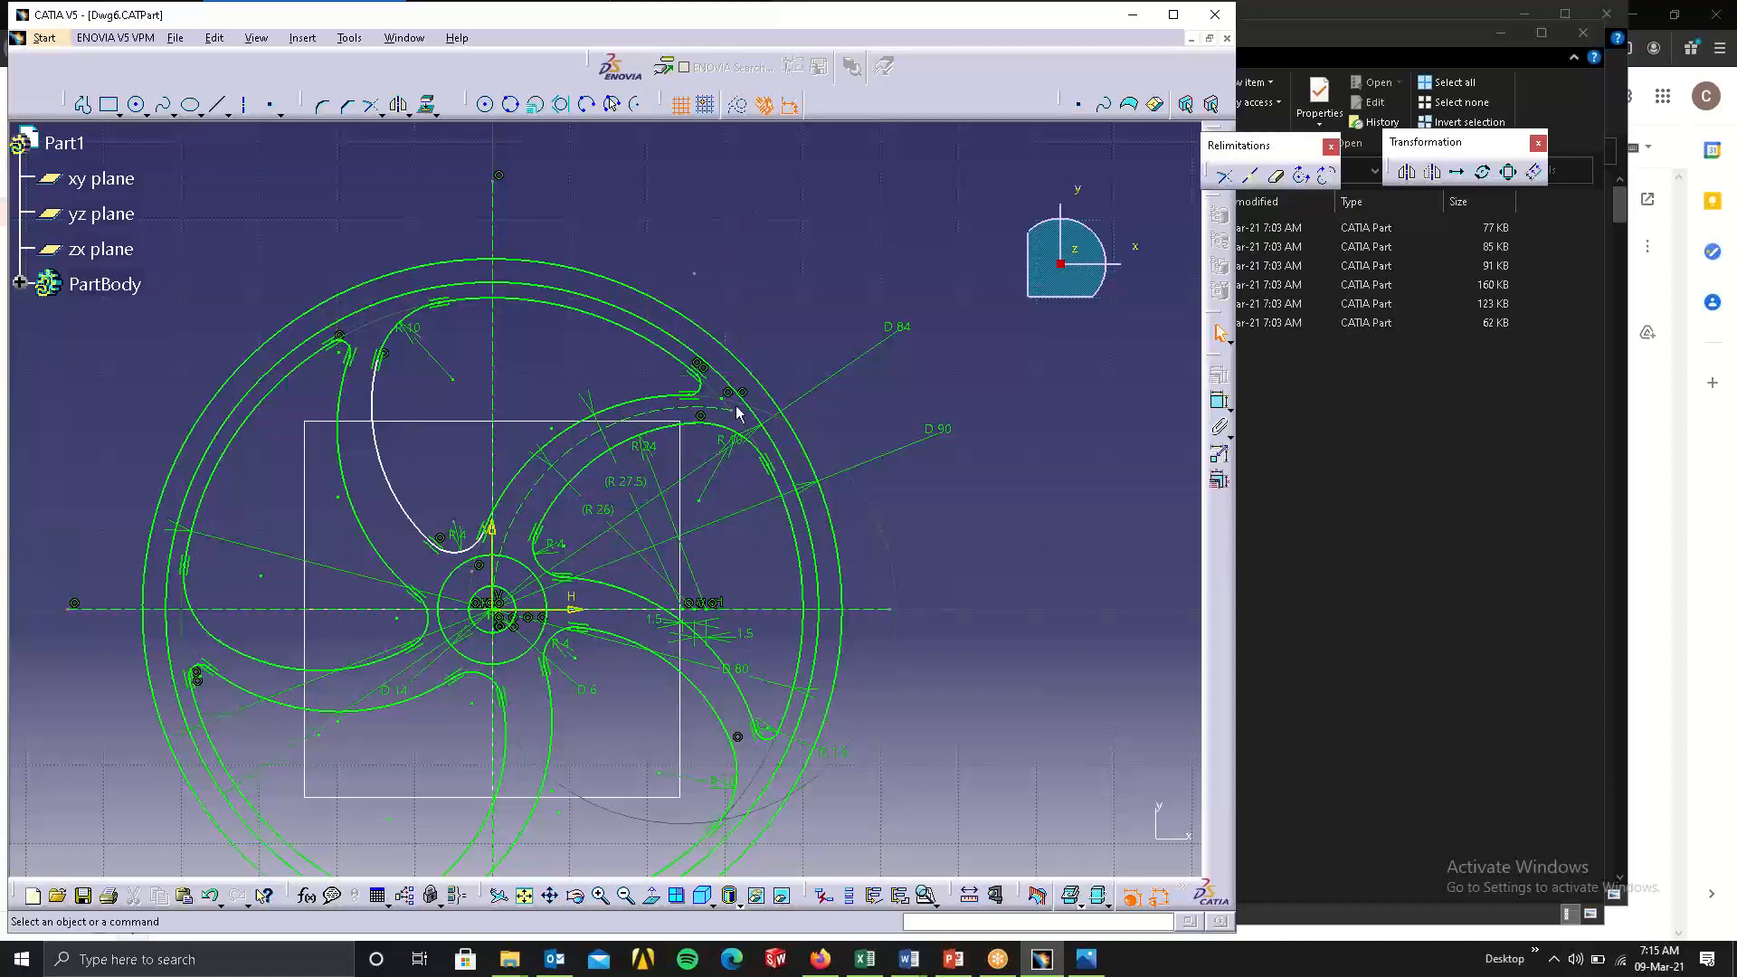
# Try a 15 mm radius on the outer corner arc of the neighbouring right pocket.
pyautogui.doubleClick(722, 445)
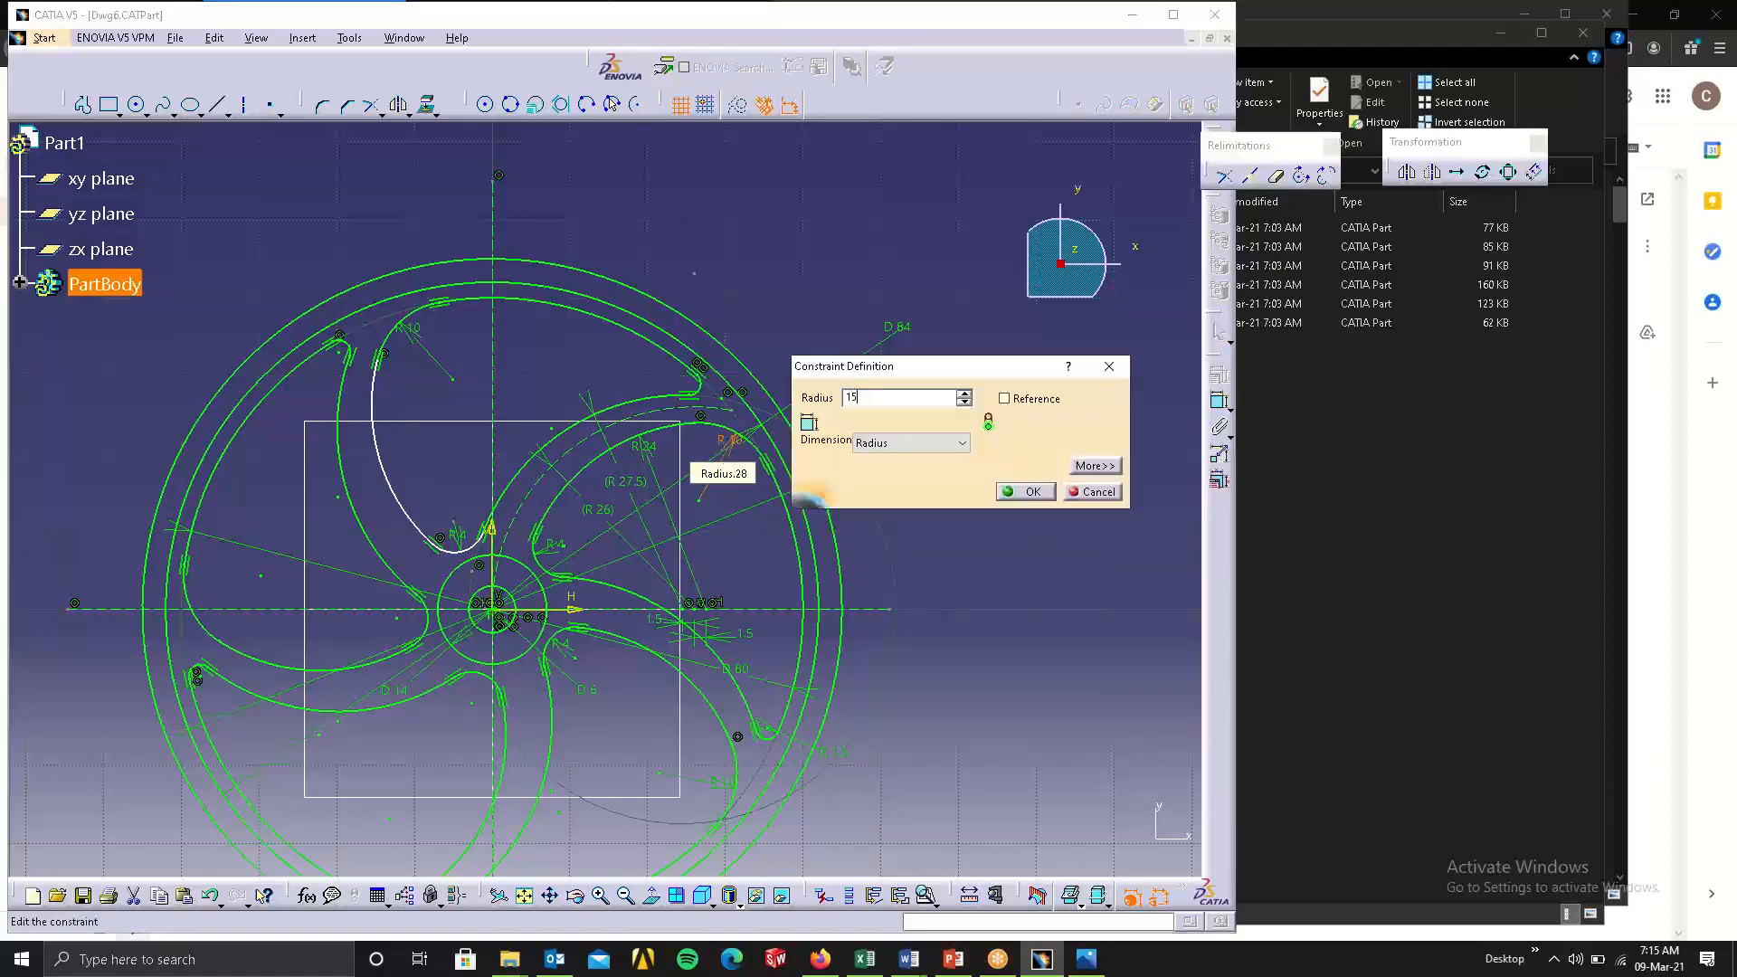
pyautogui.press('Return')
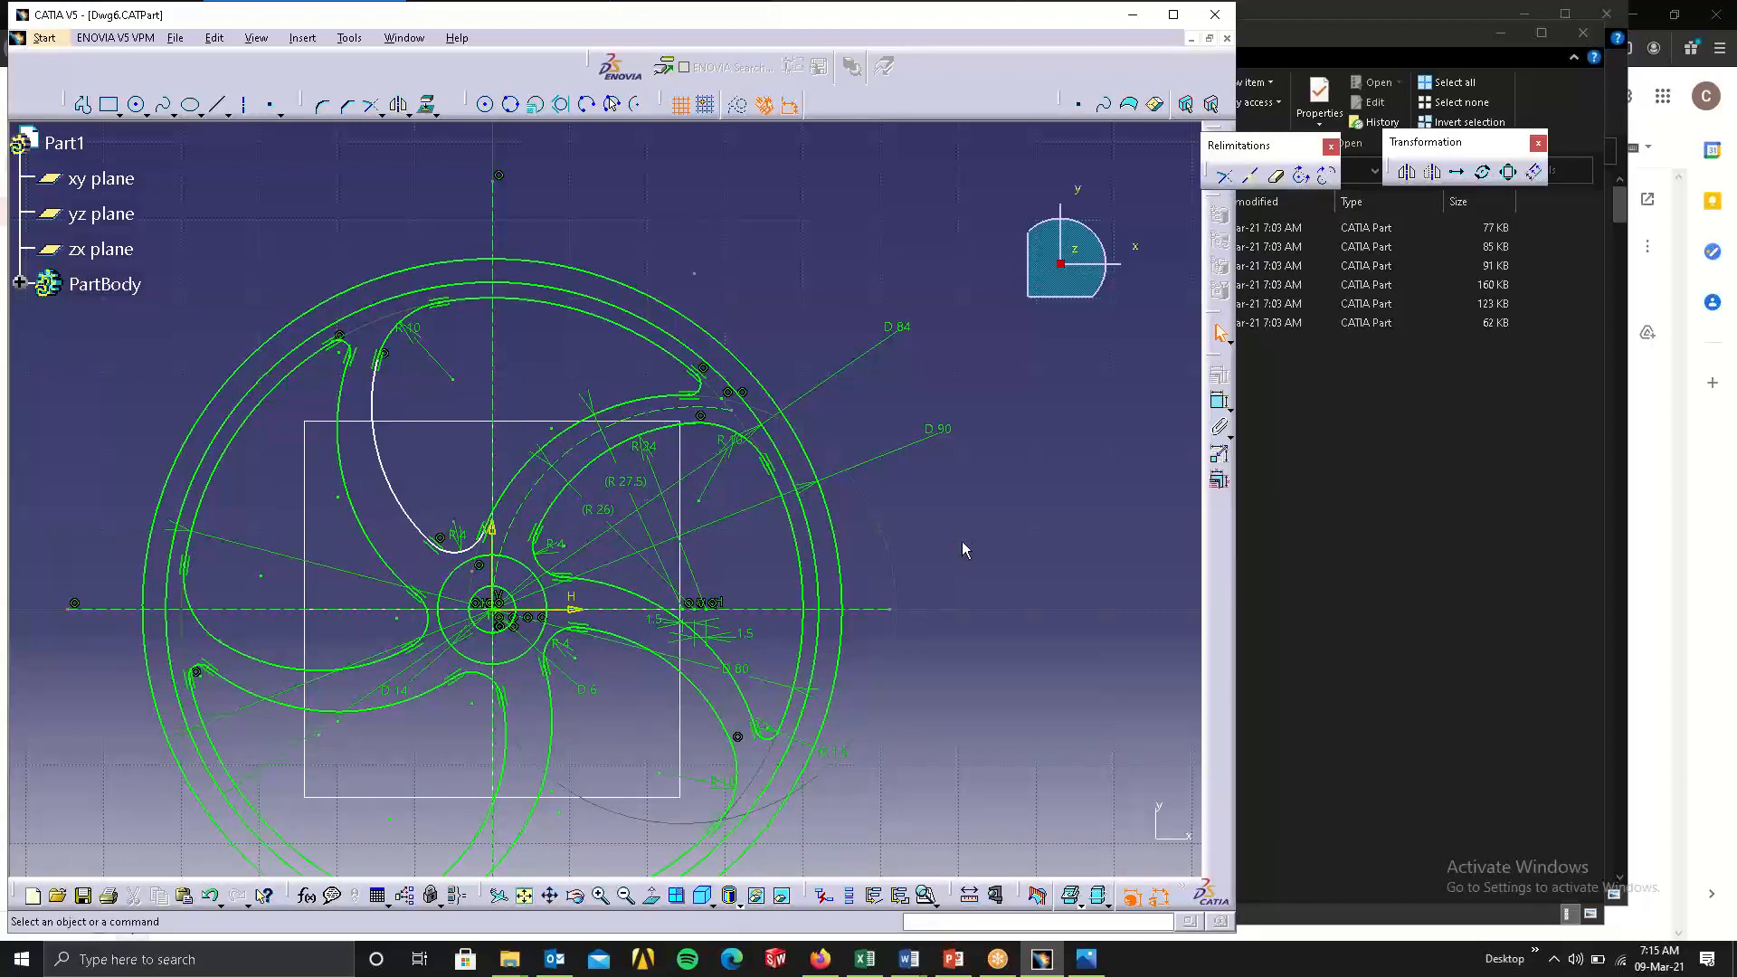
pyautogui.moveTo(941, 553); pyautogui.dragTo(890, 439, button='middle')
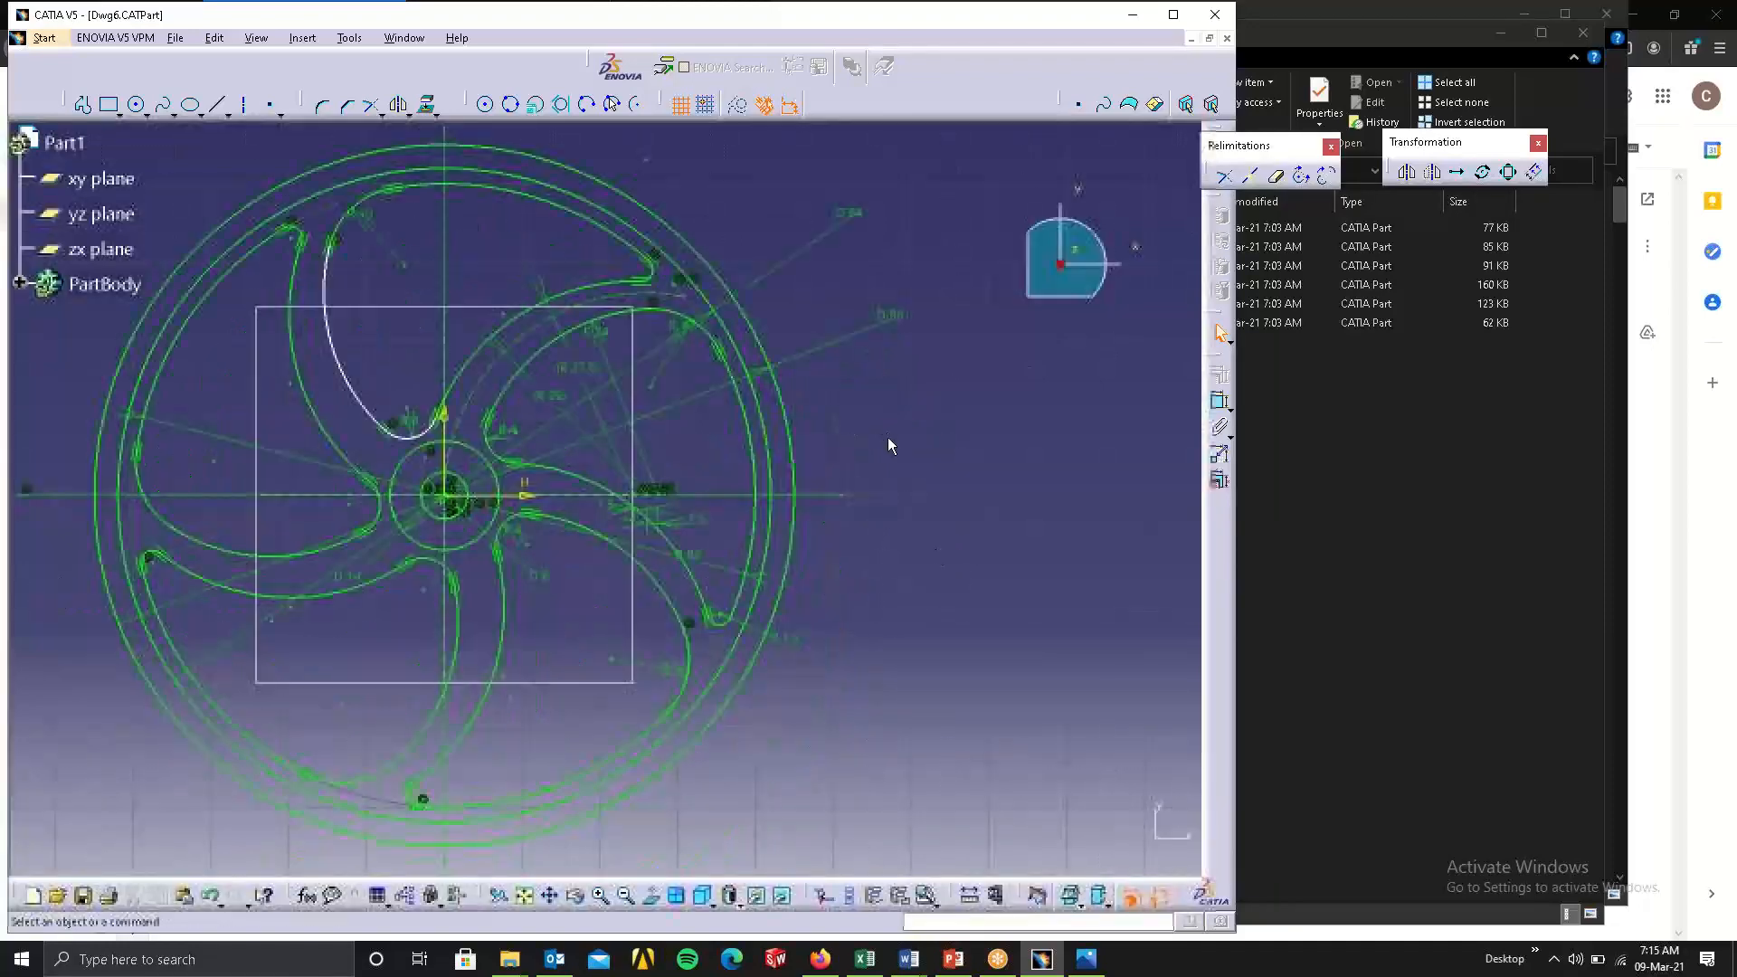
# Close the Dwg6 and Dwg5 parts without saving their changes.
pyautogui.click(1227, 38)
pyautogui.click(667, 517)
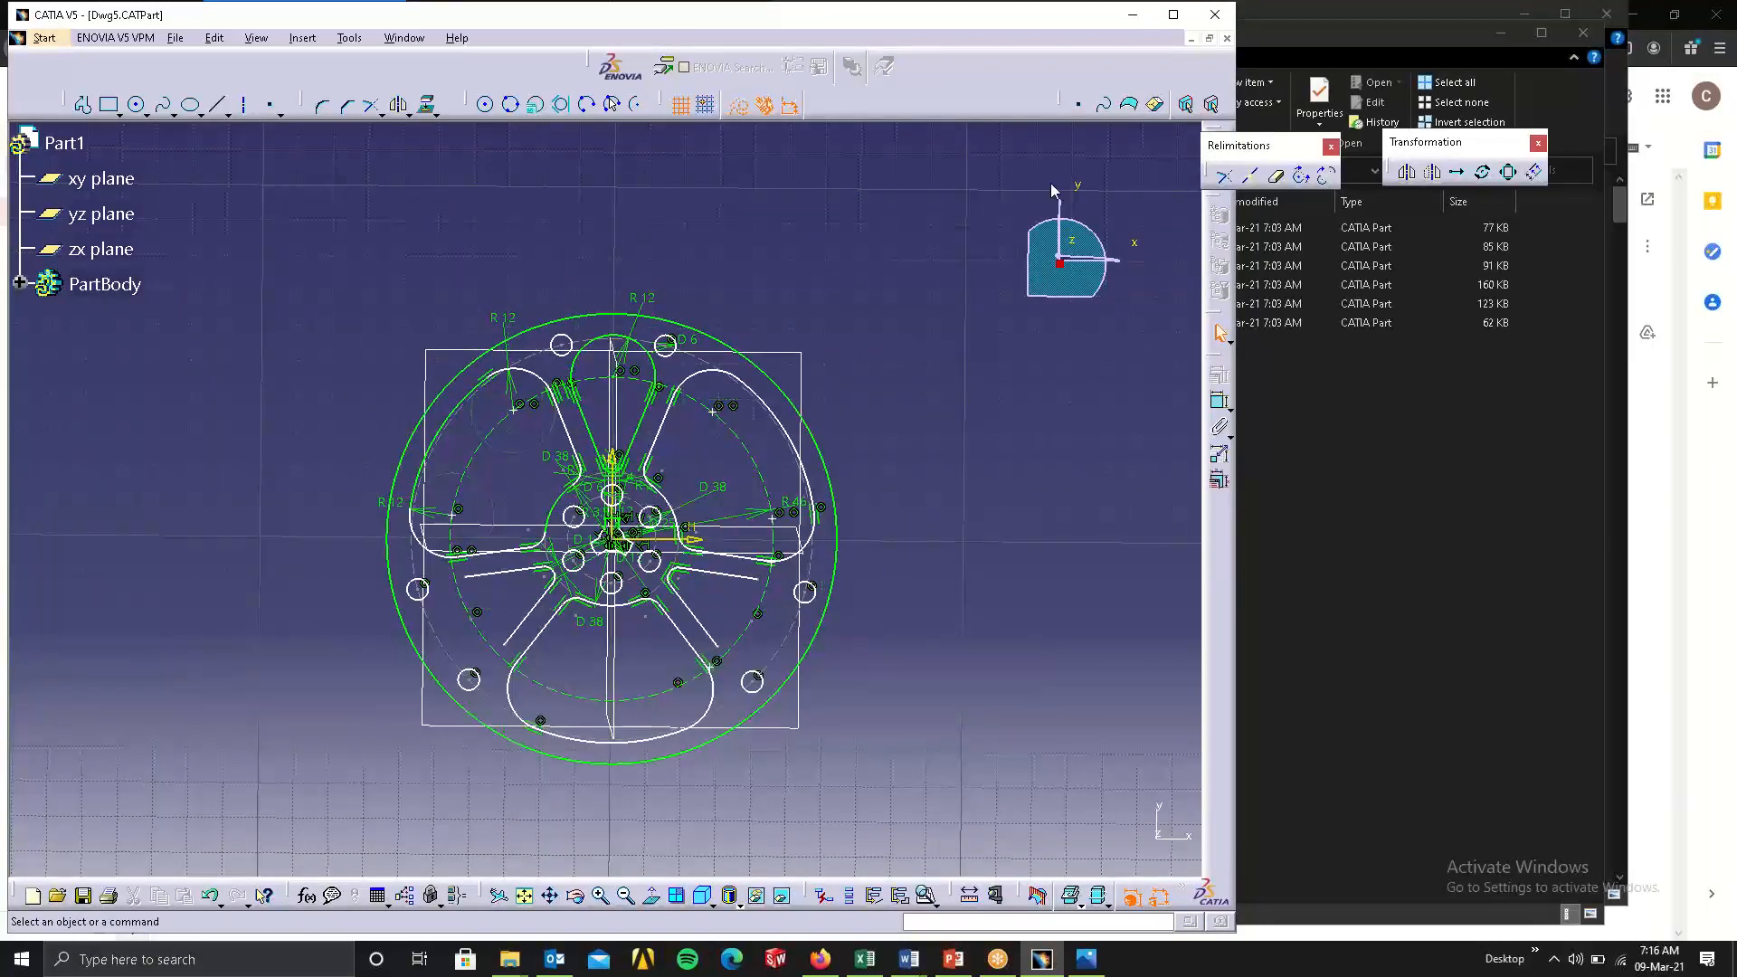
pyautogui.click(1227, 39)
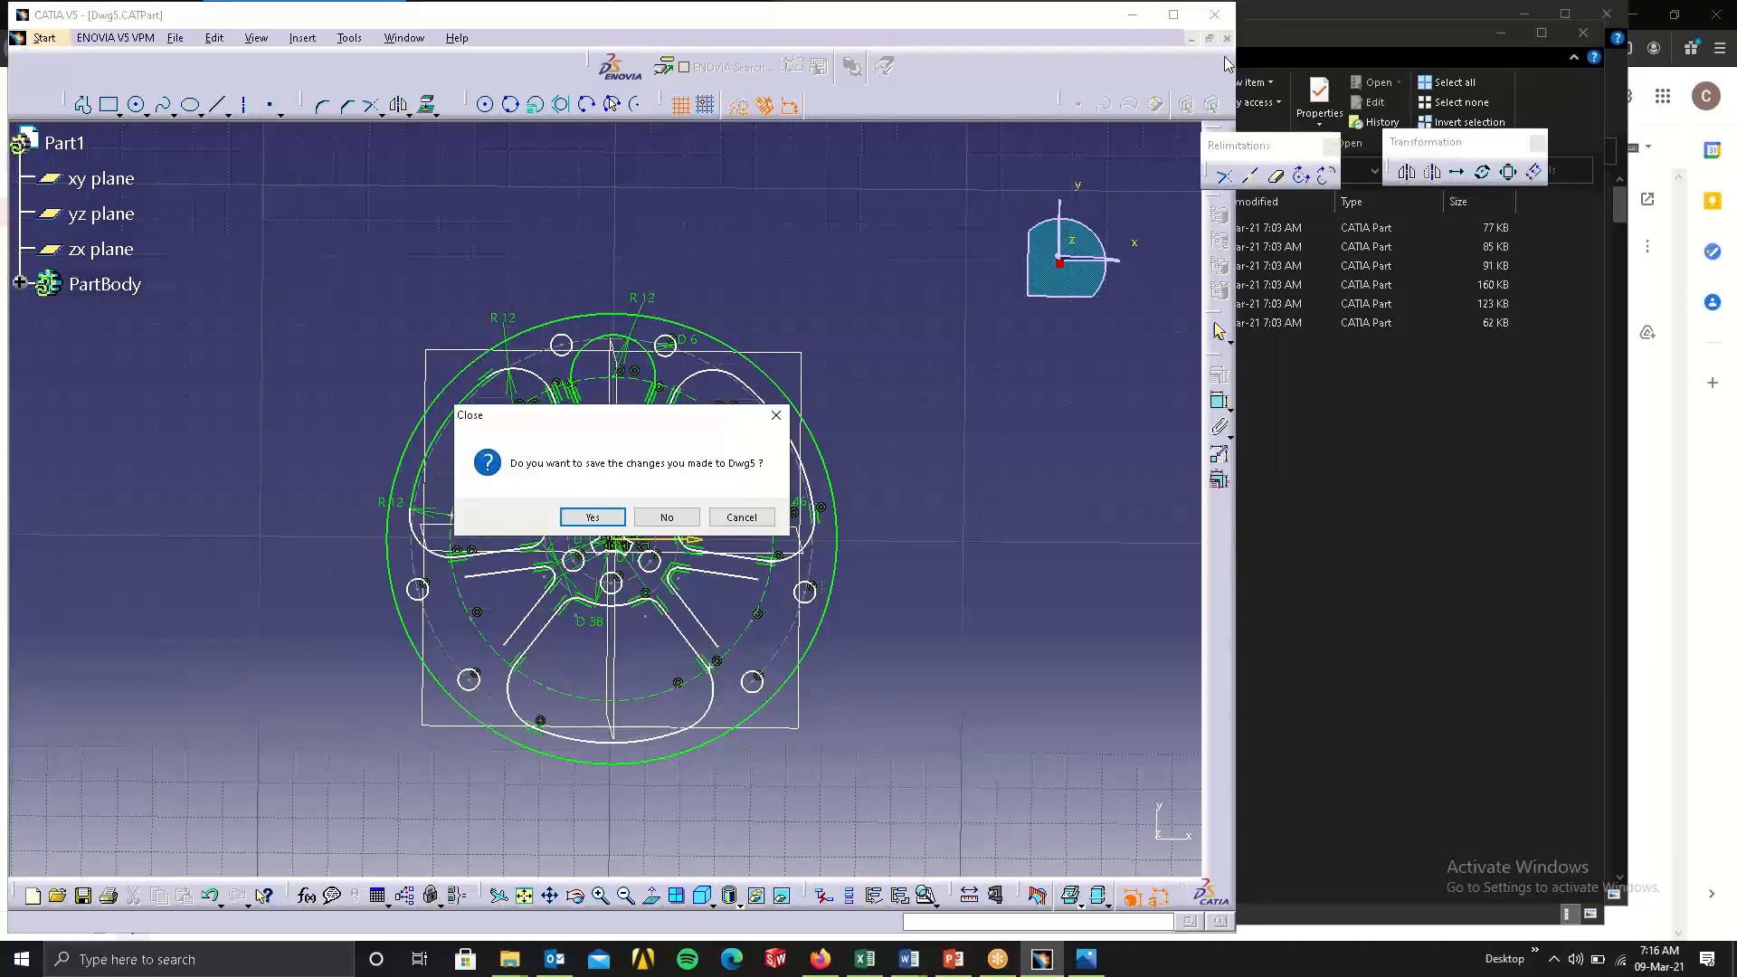
pyautogui.click(670, 516)
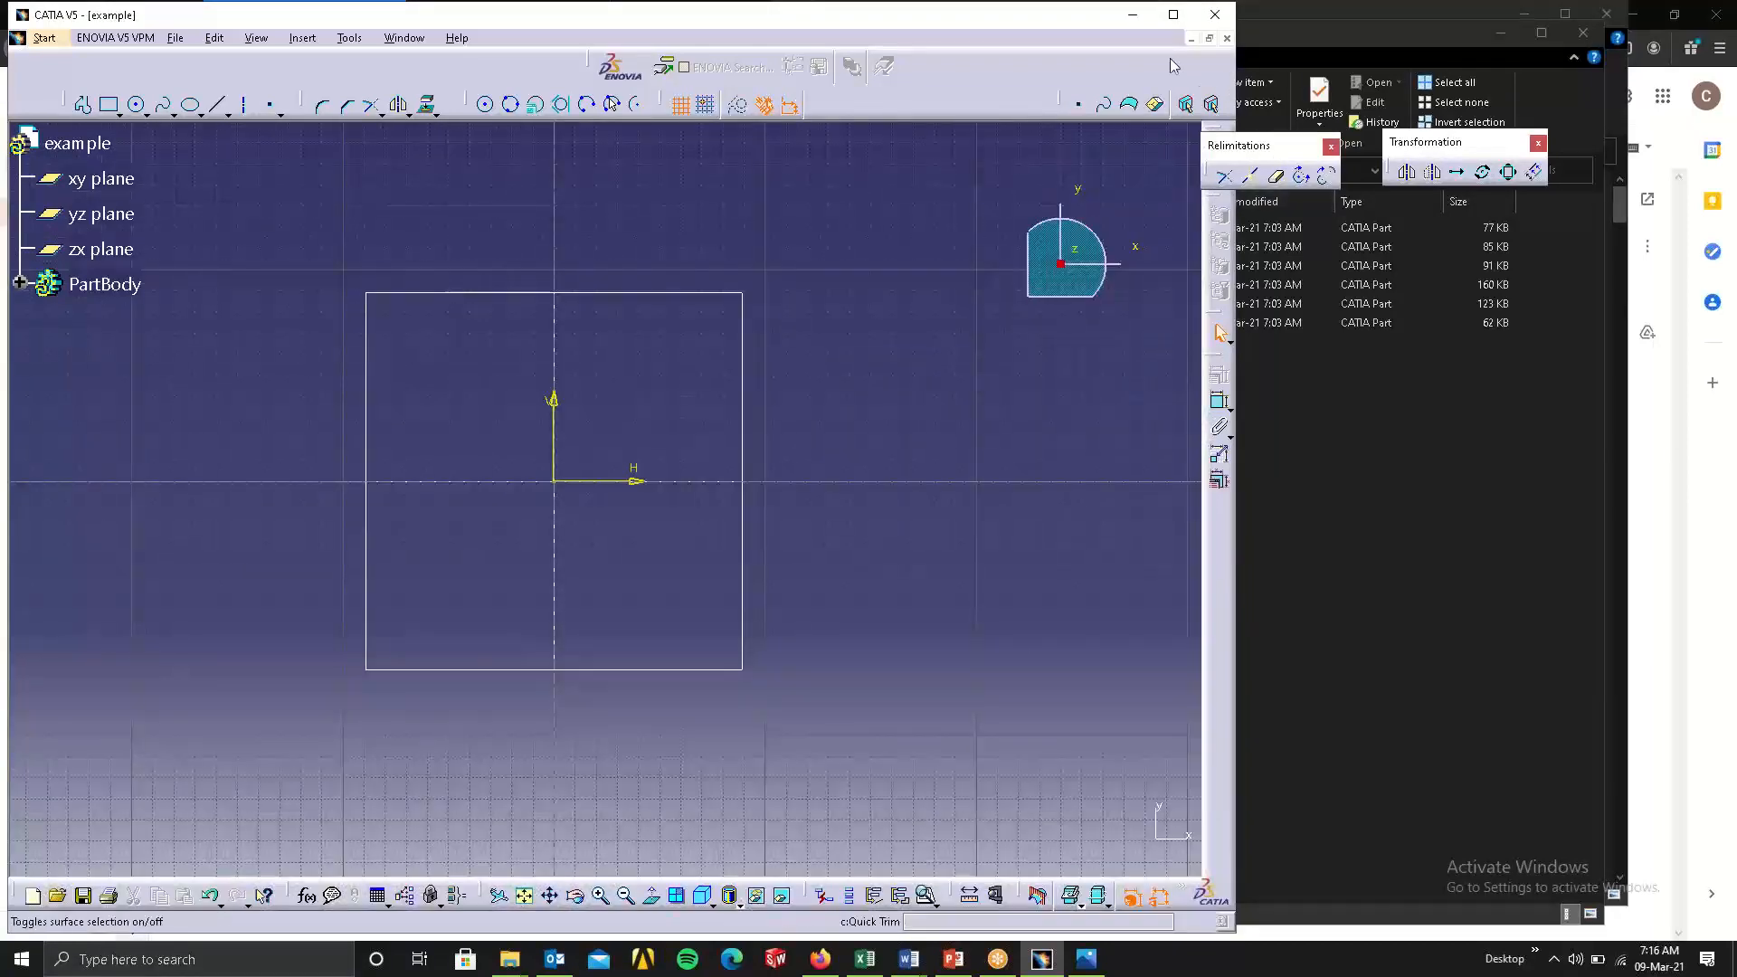
pyautogui.click(1471, 483)
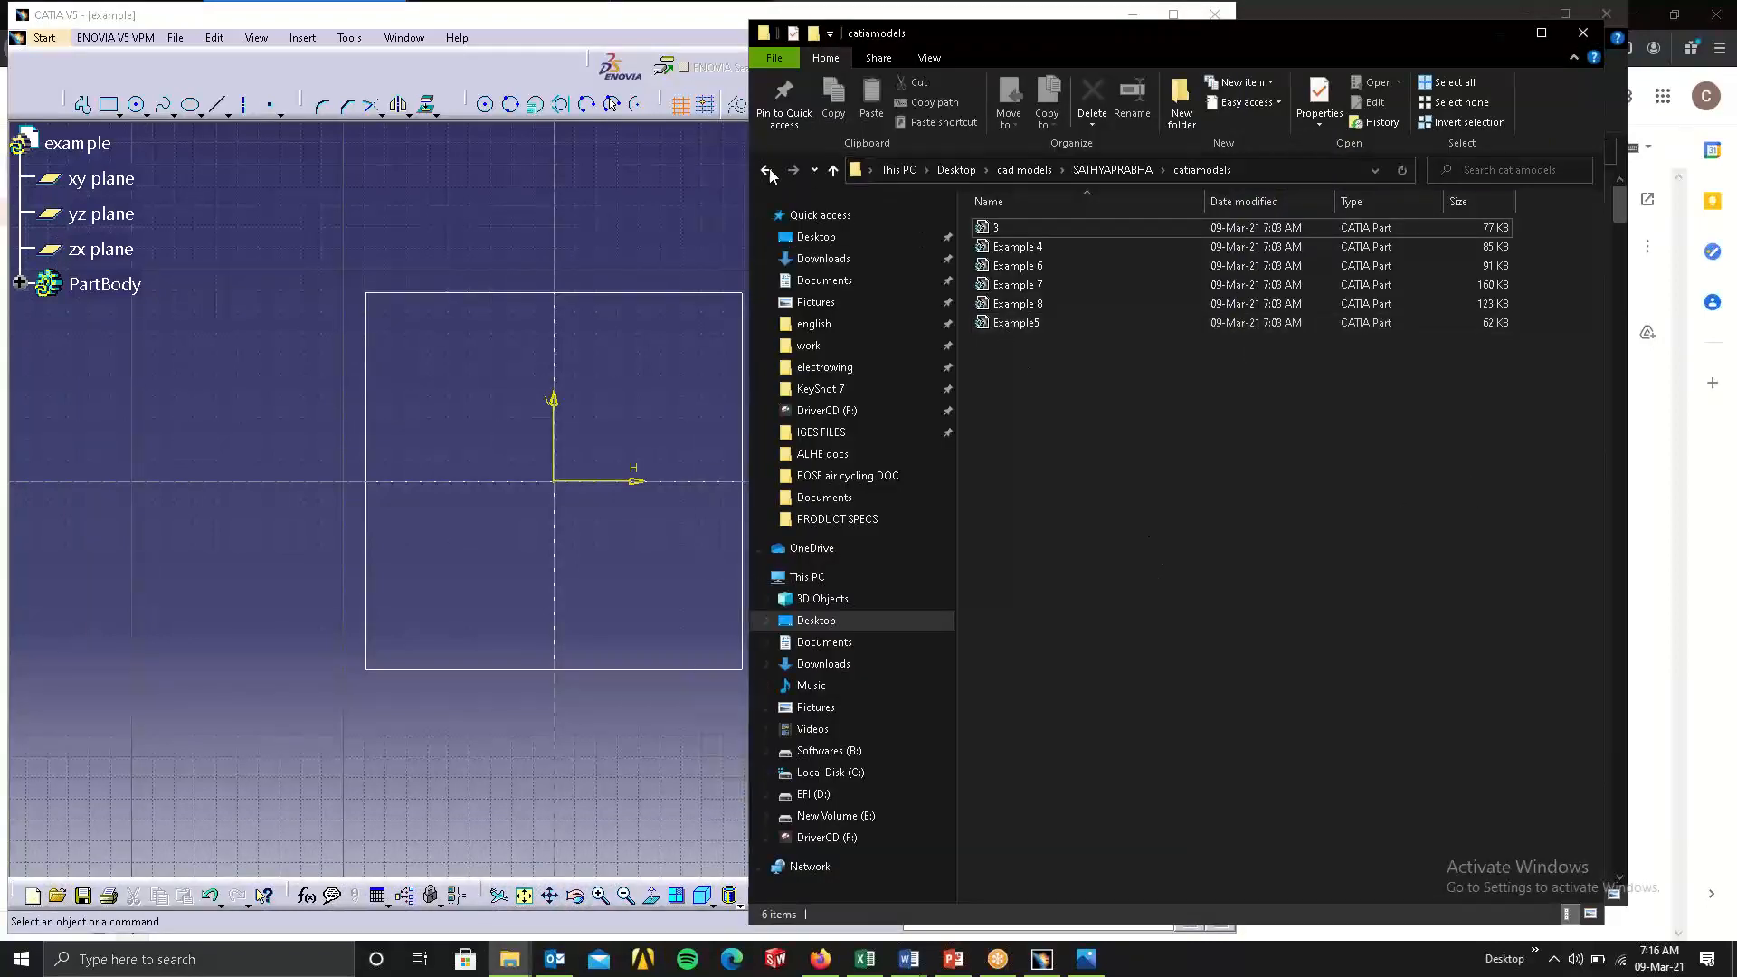
pyautogui.click(659, 215)
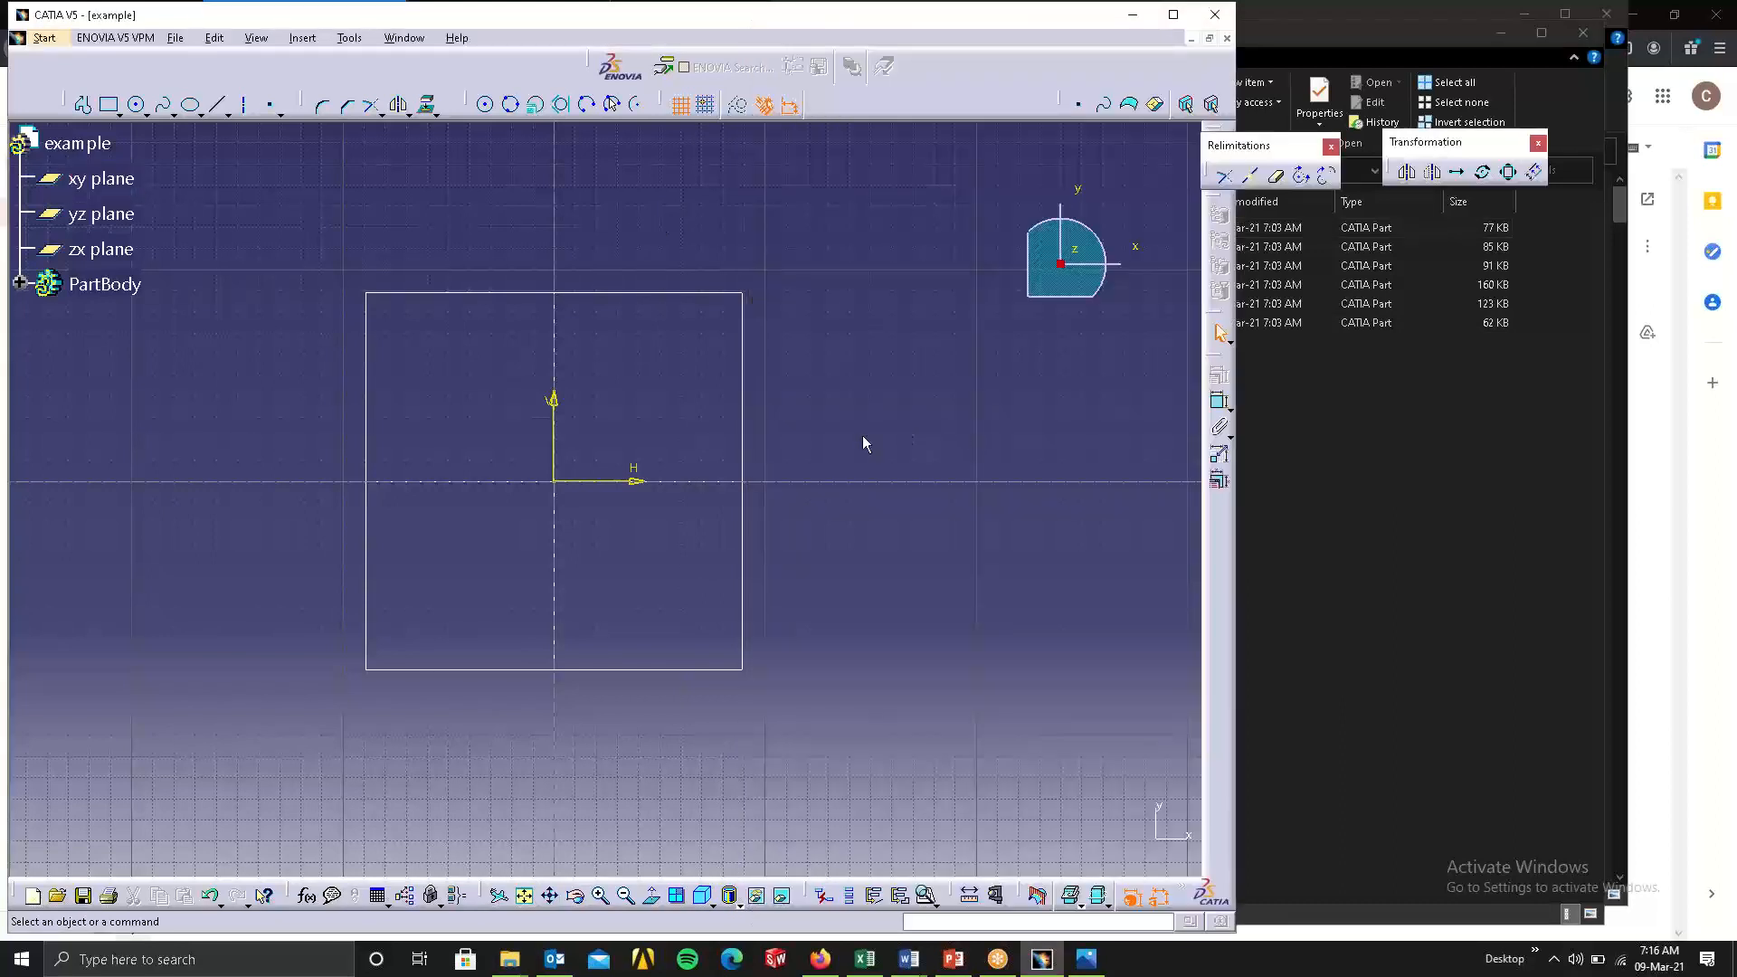
# Delete the leftover horizontal and vertical lines running through the origin of the example part's sketch.
pyautogui.click(507, 480)
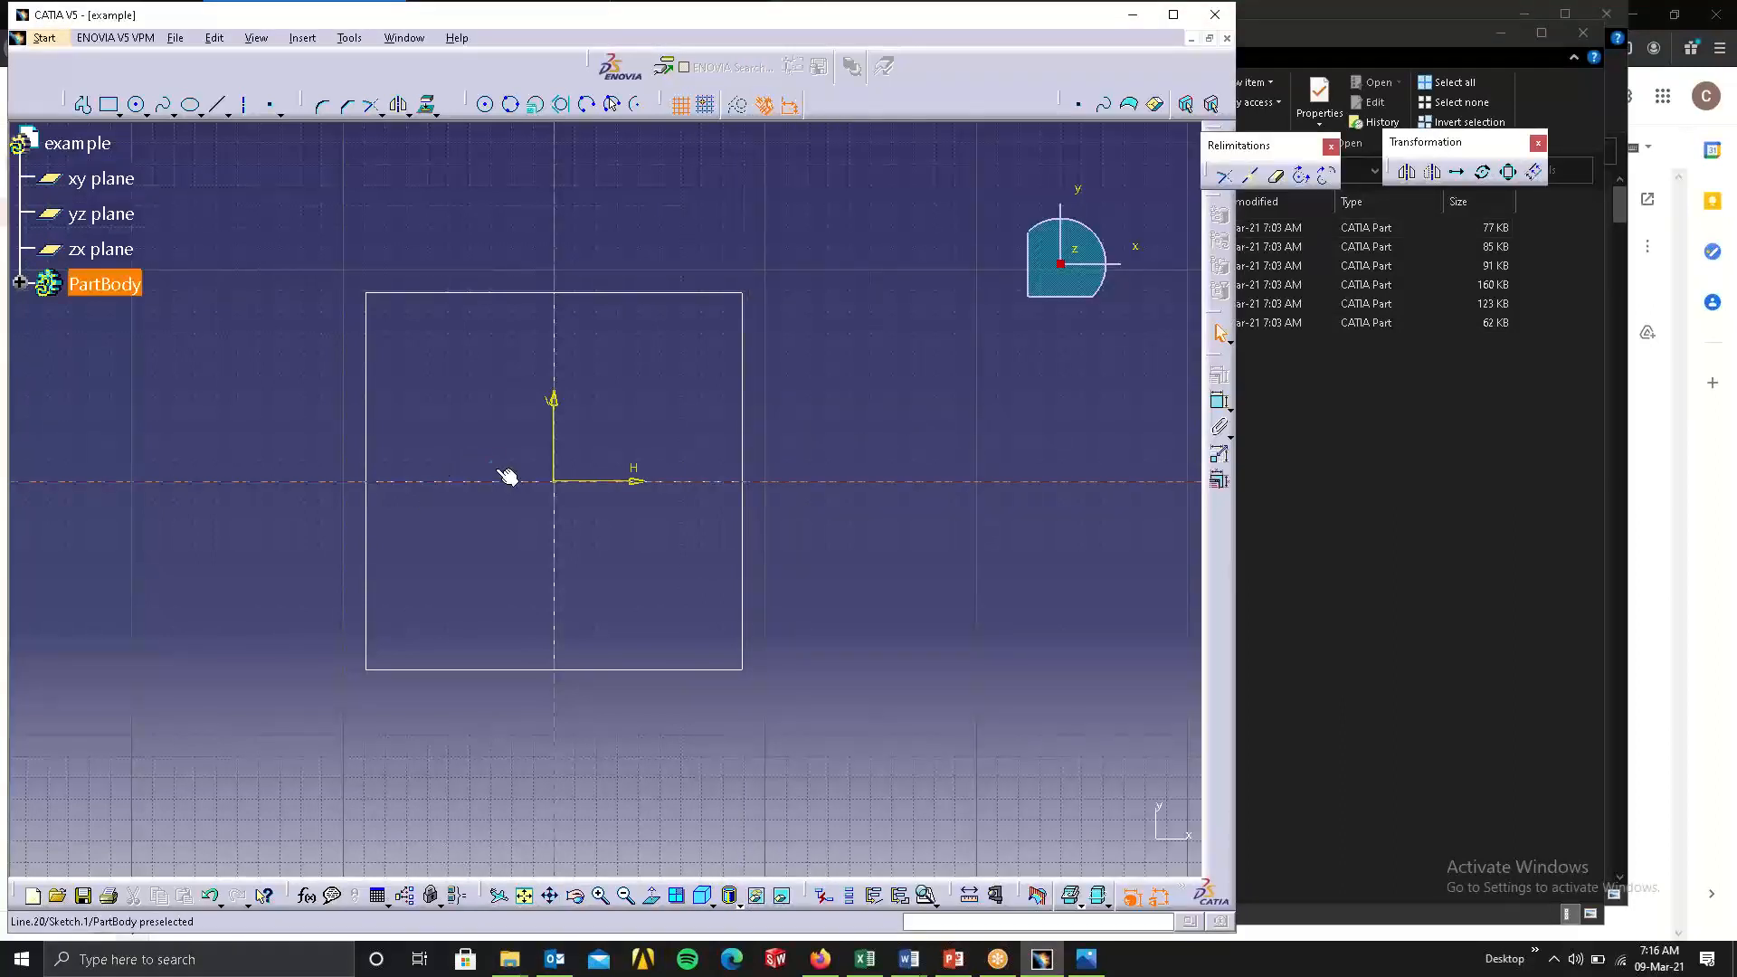
pyautogui.press('Delete')
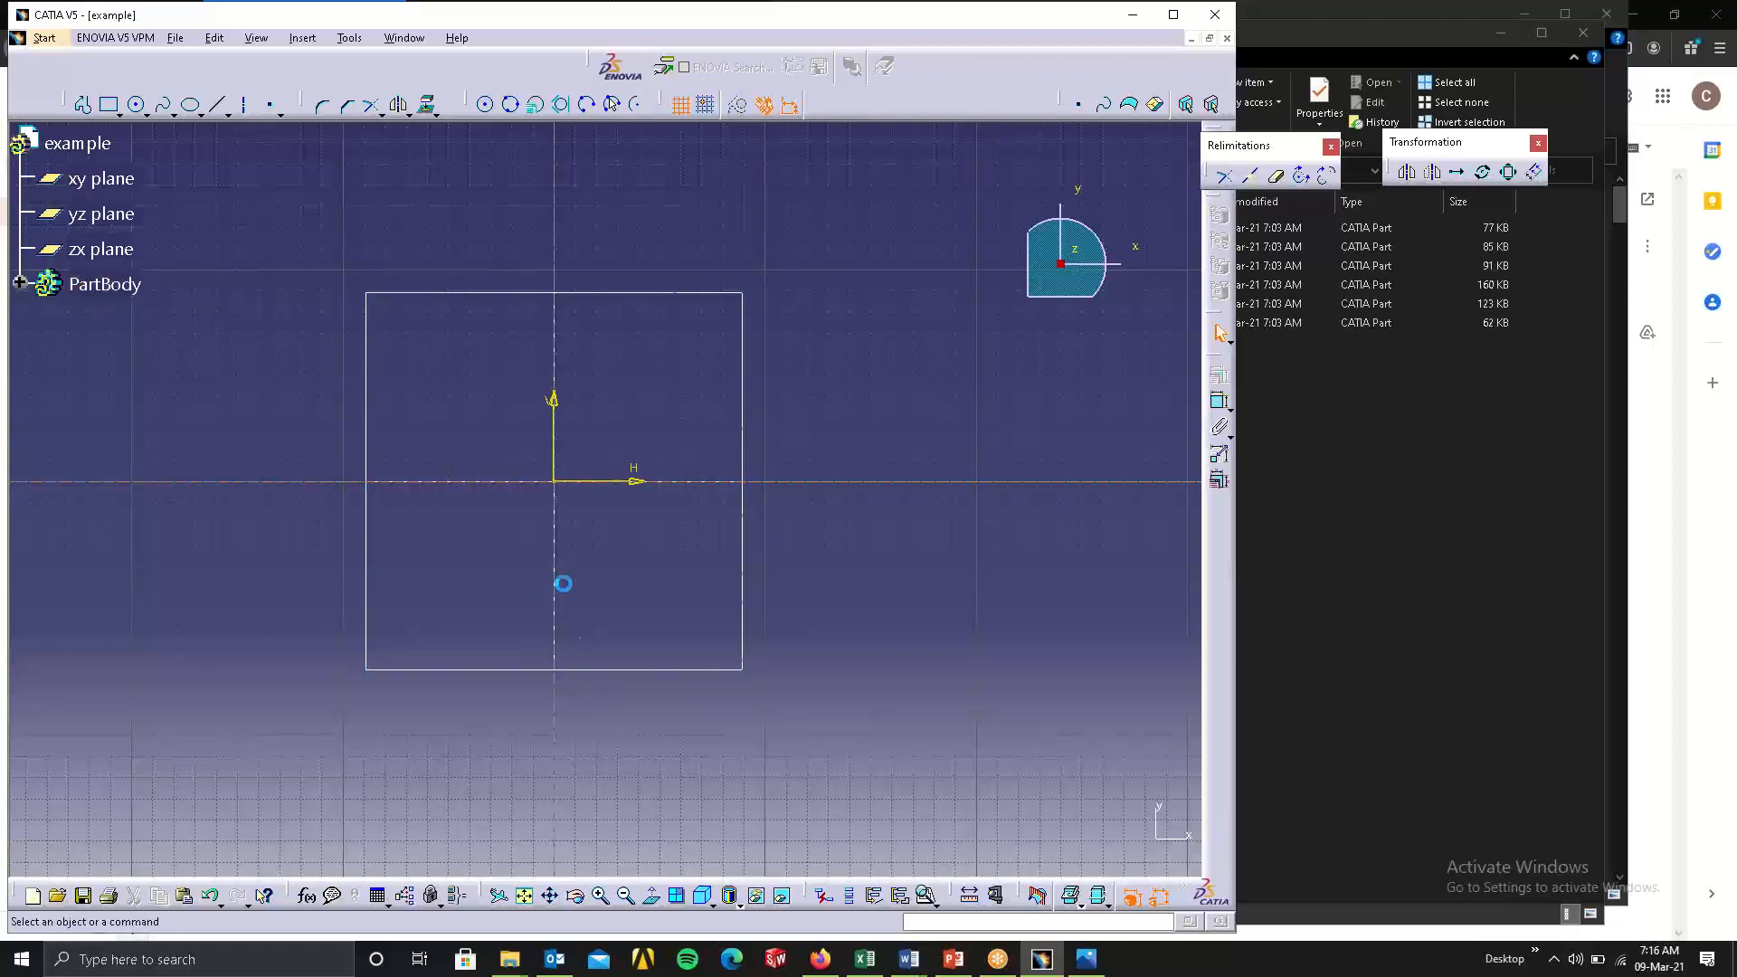
pyautogui.click(555, 539)
pyautogui.press('Delete')
pyautogui.click(481, 480)
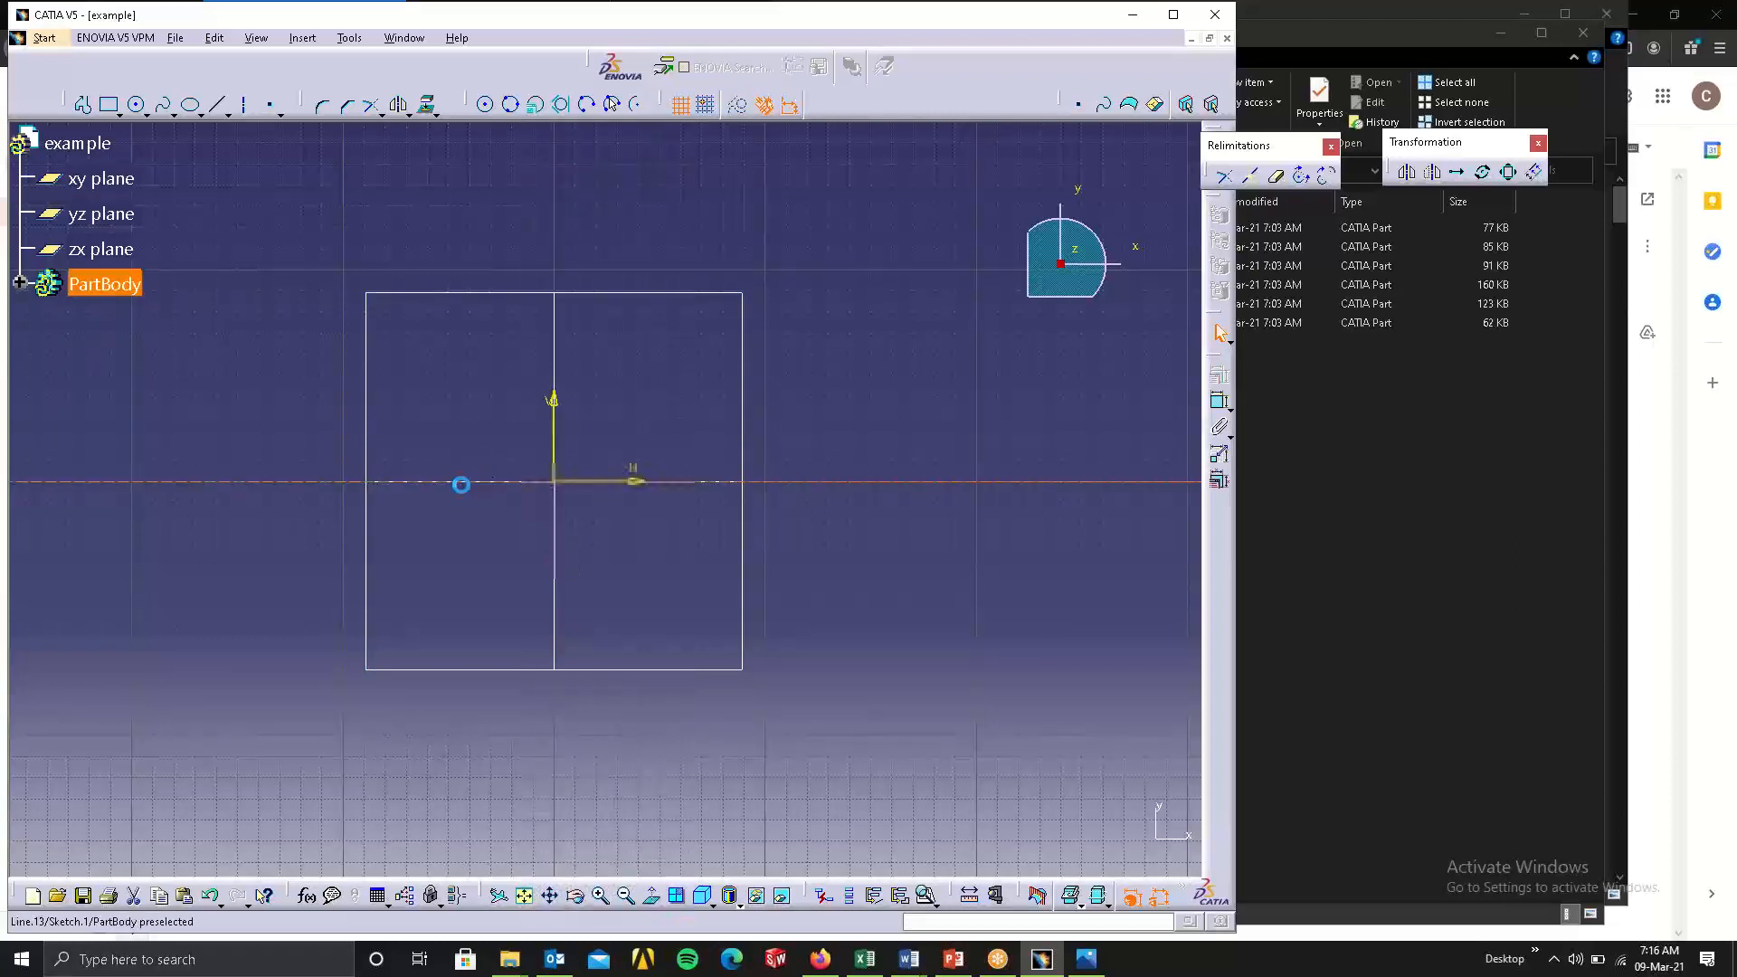
pyautogui.press('Delete')
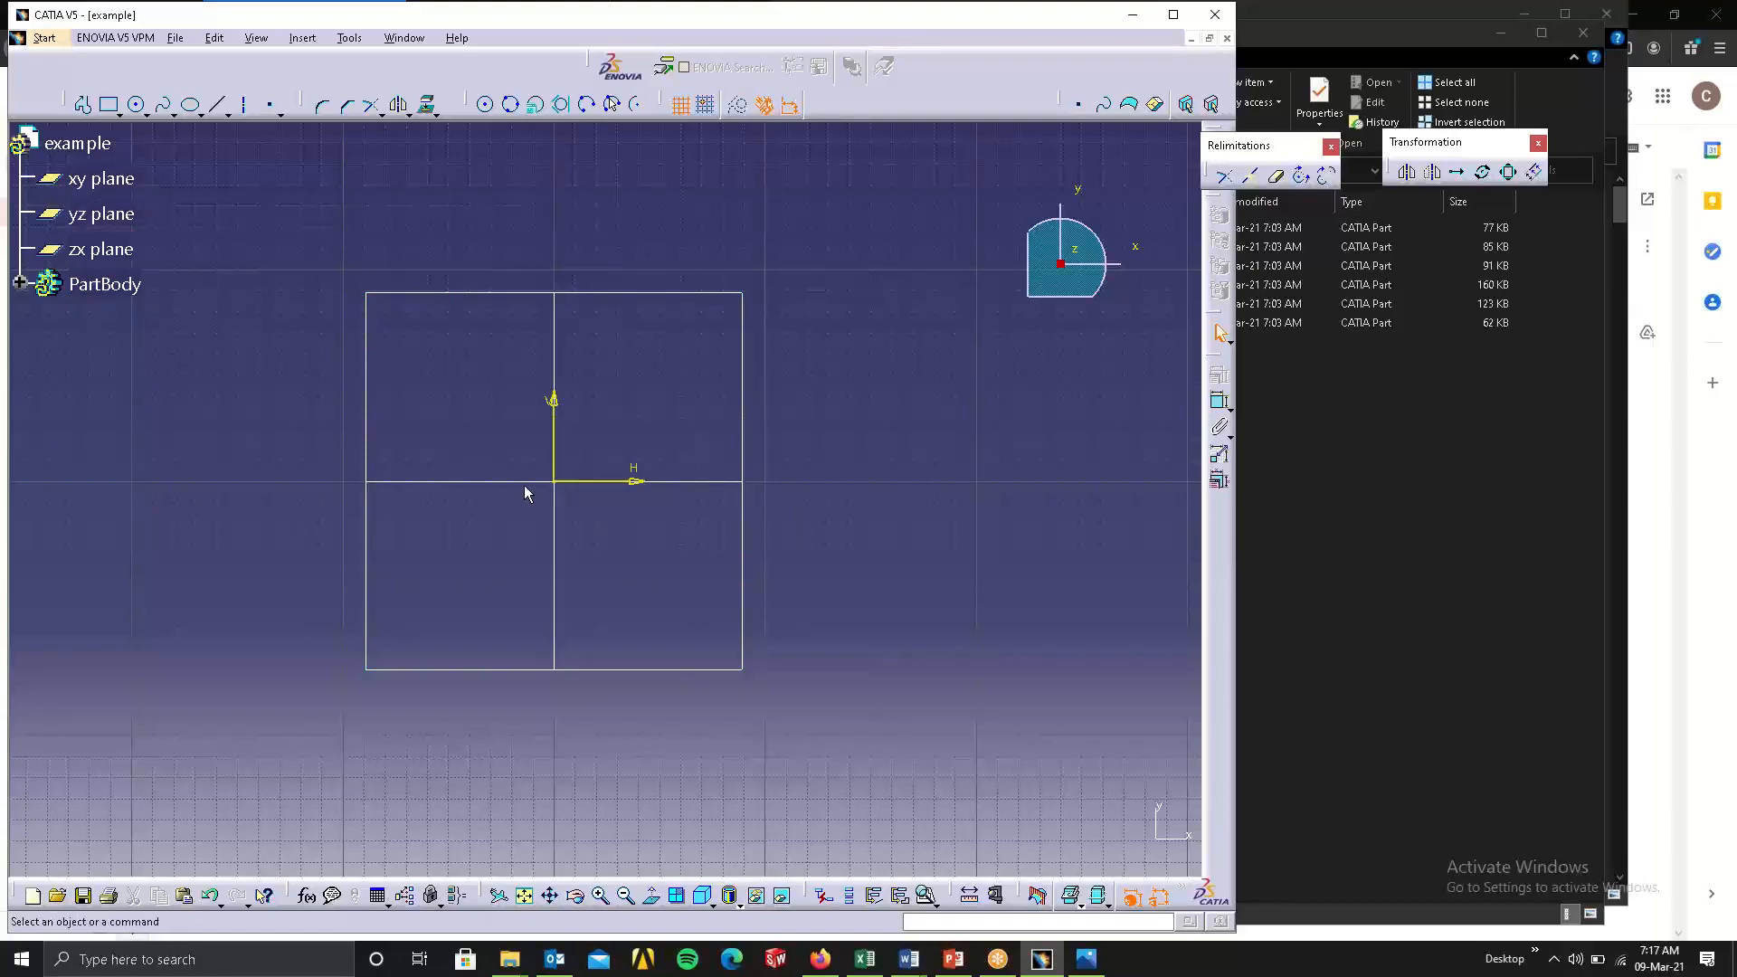
# Switch to the catiamodels folder window in File Explorer, make it narrower and reposition it over the CATIA window.
pyautogui.click(1283, 567)
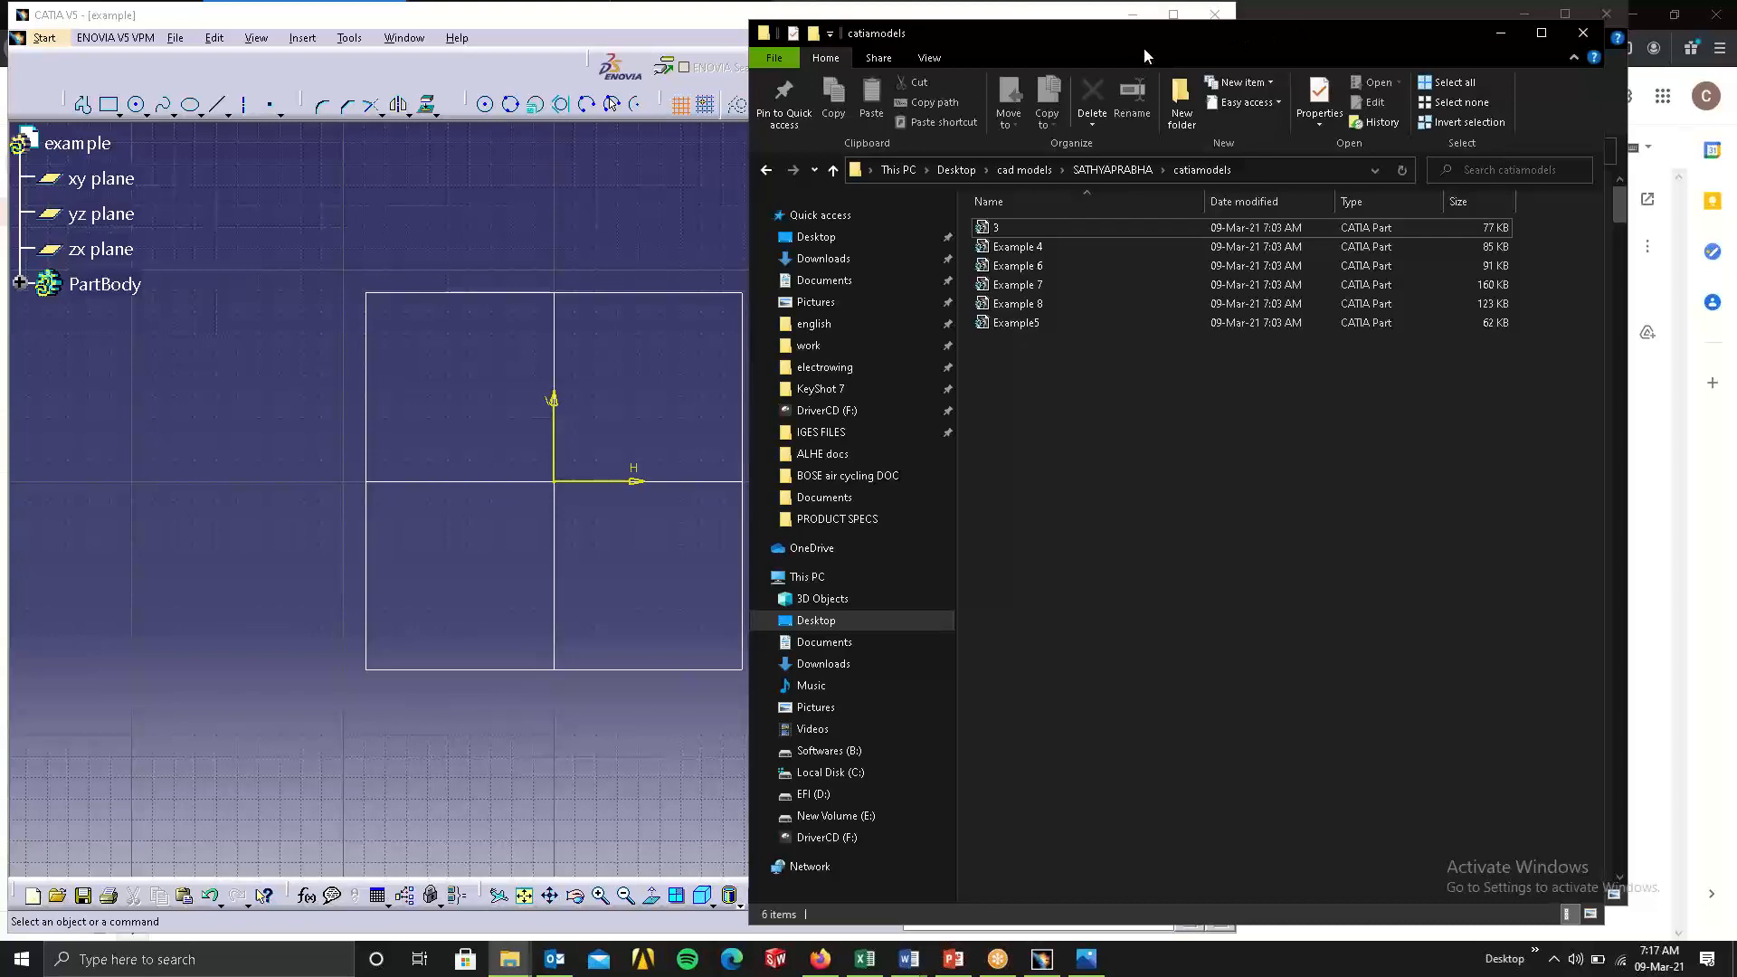
pyautogui.moveTo(1143, 47); pyautogui.dragTo(1312, 18)
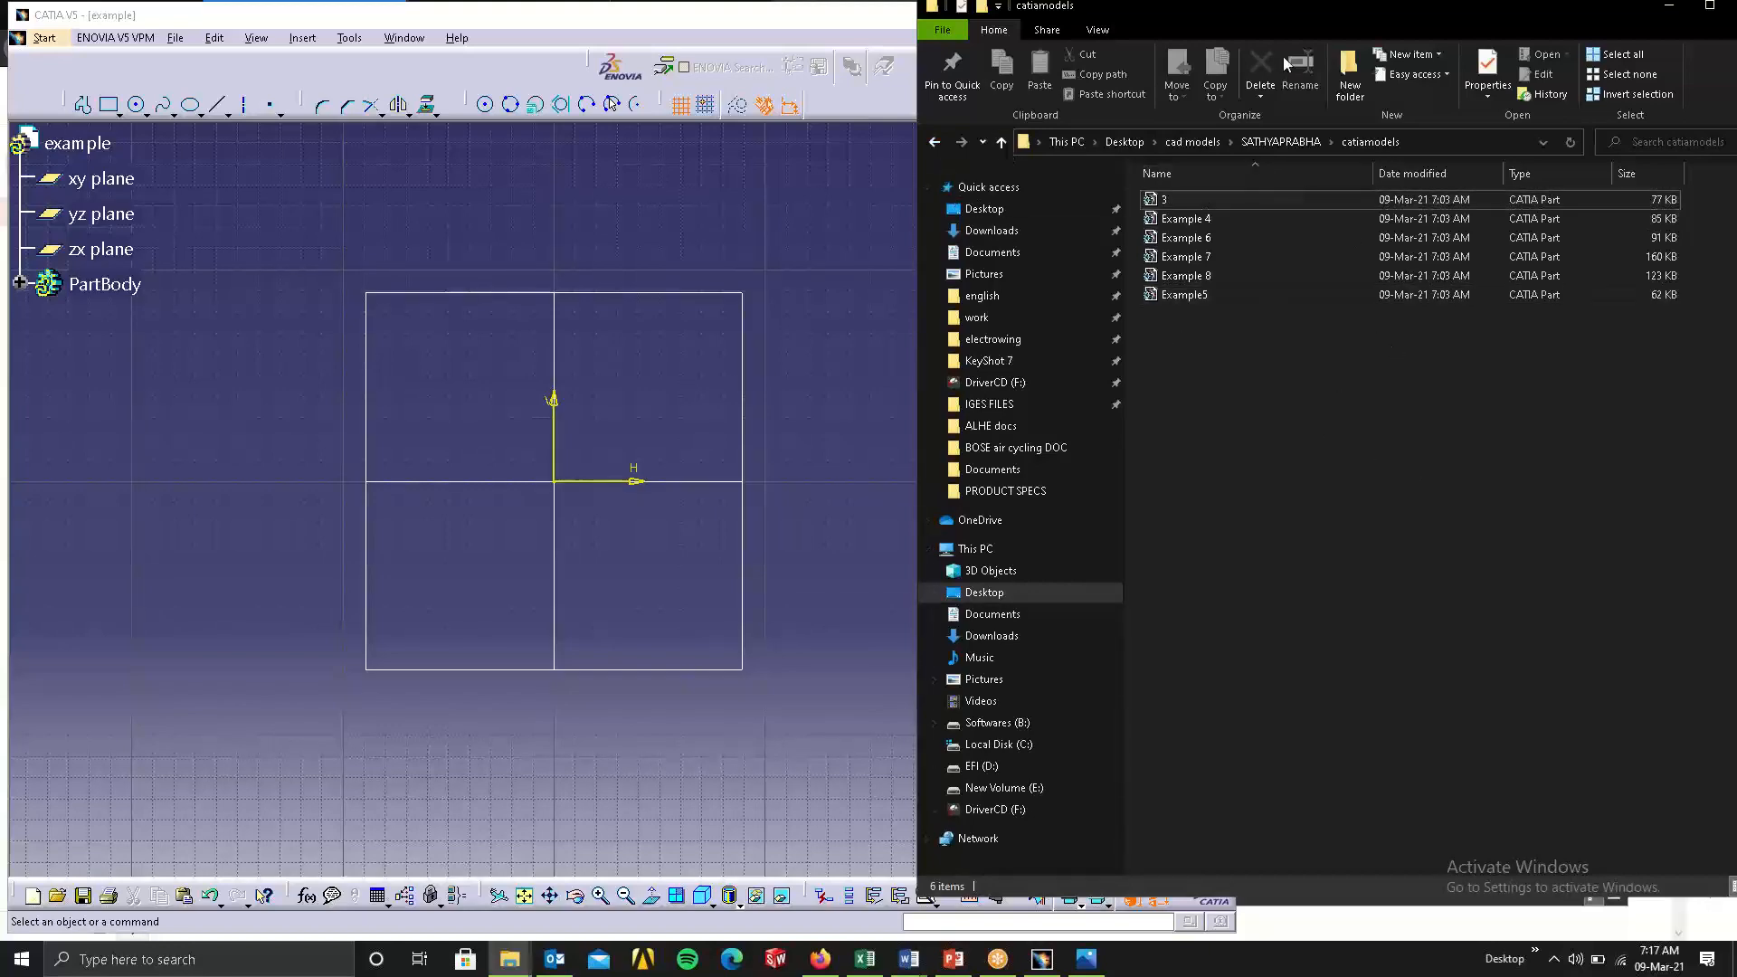
pyautogui.moveTo(1224, 13); pyautogui.dragTo(1198, 28)
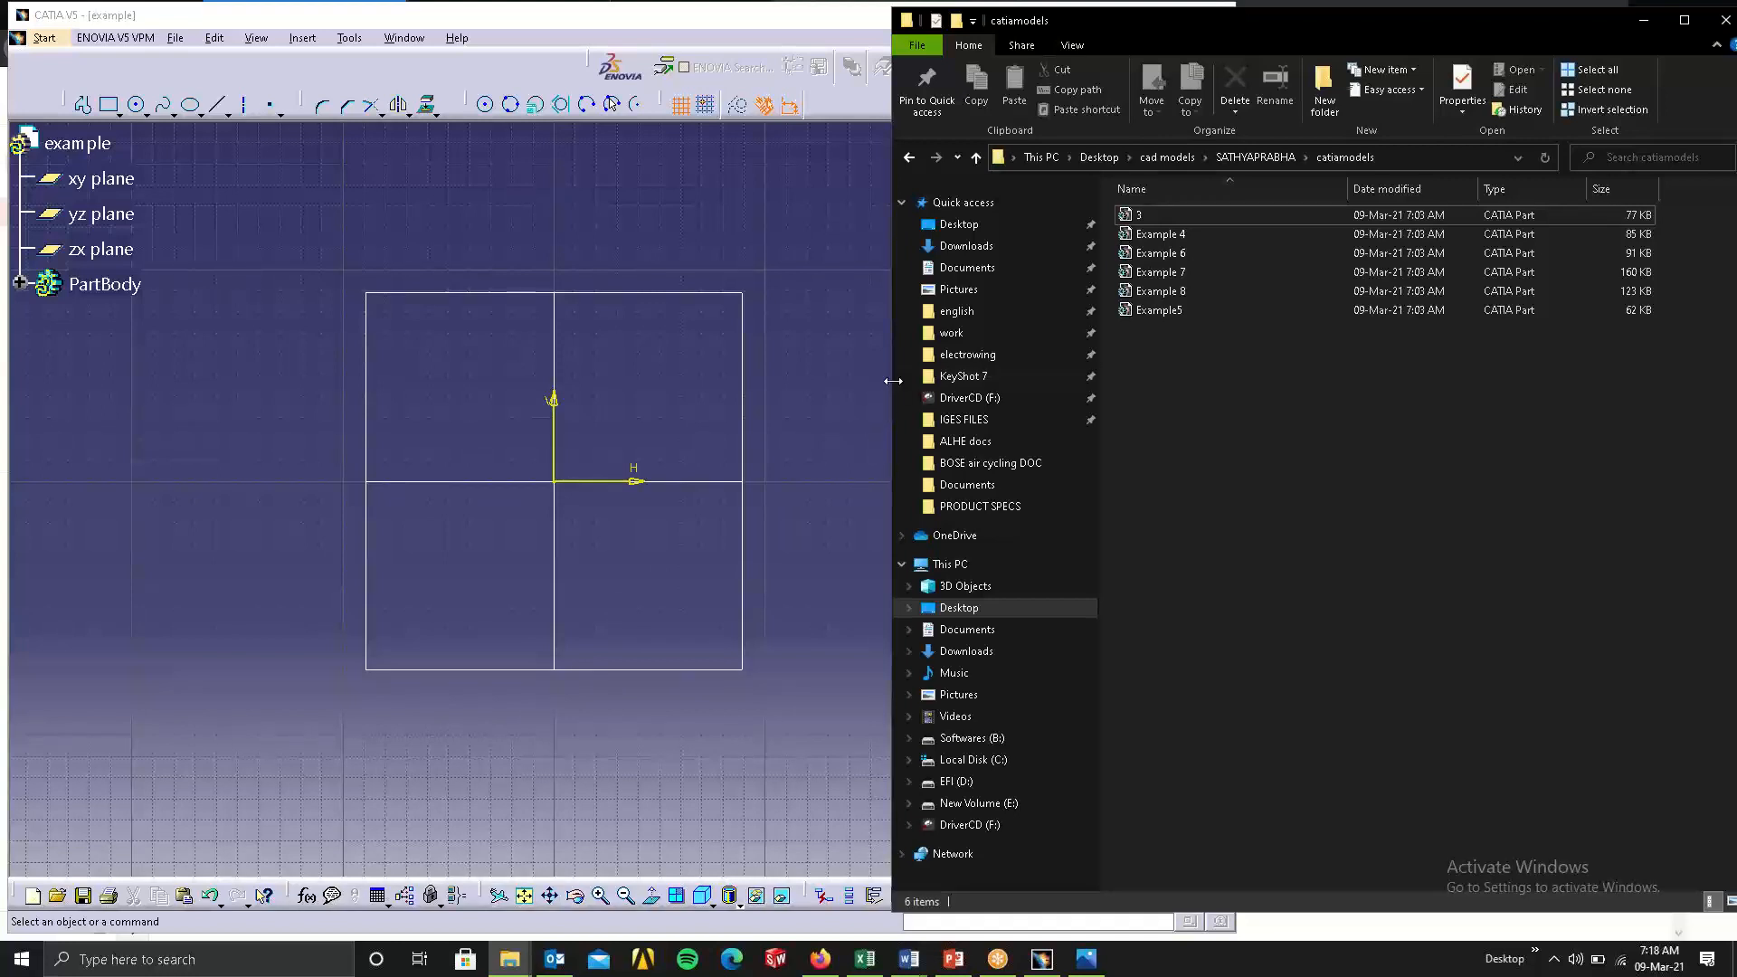
pyautogui.moveTo(903, 375); pyautogui.dragTo(978, 376)
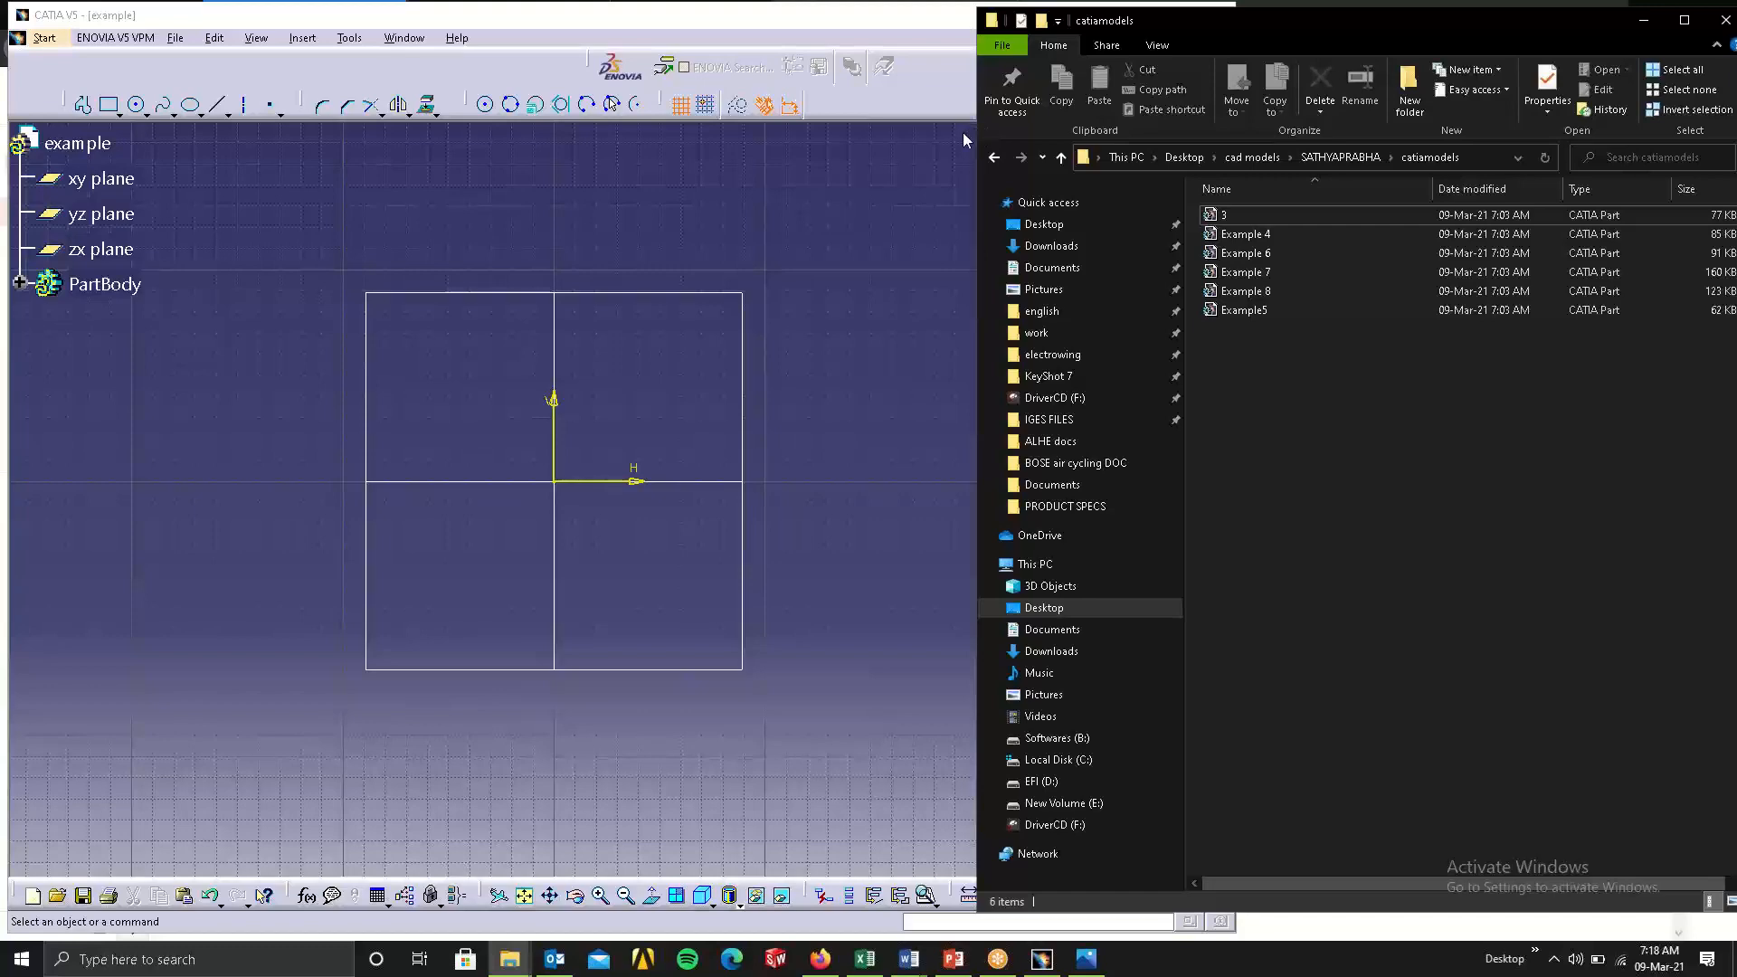
pyautogui.moveTo(1204, 31); pyautogui.dragTo(1019, 69)
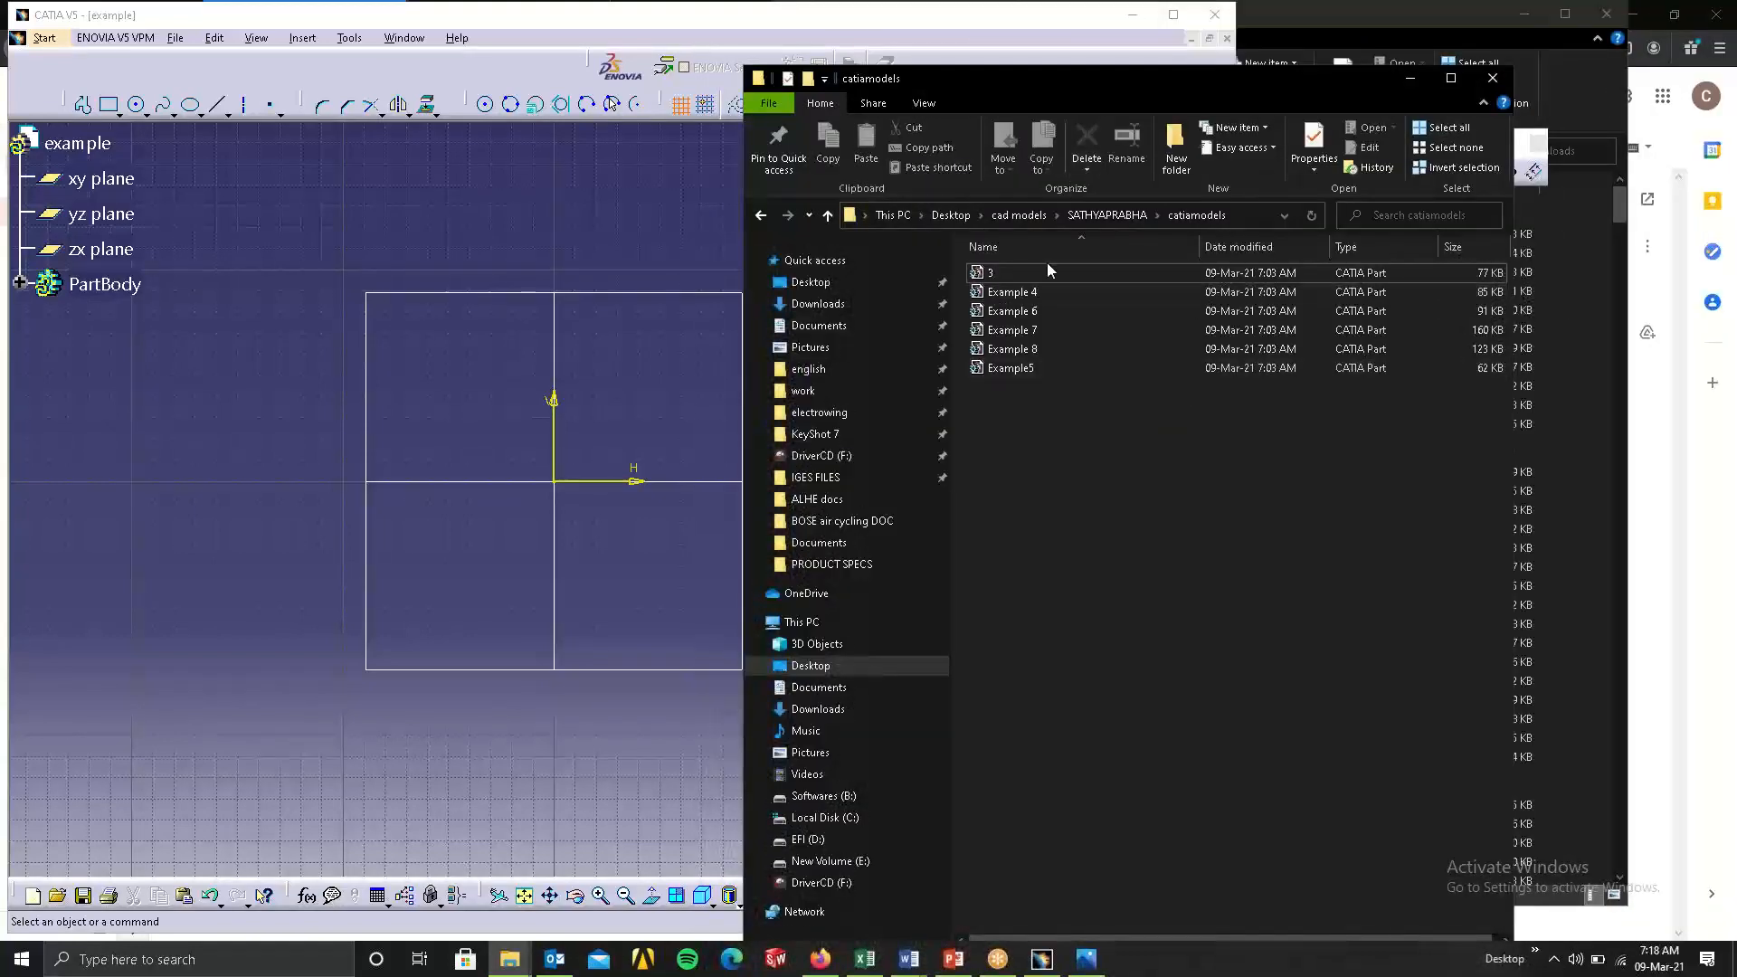
# Go back from catiamodels to the cad models folder and minimize that folder window.
pyautogui.click(761, 216)
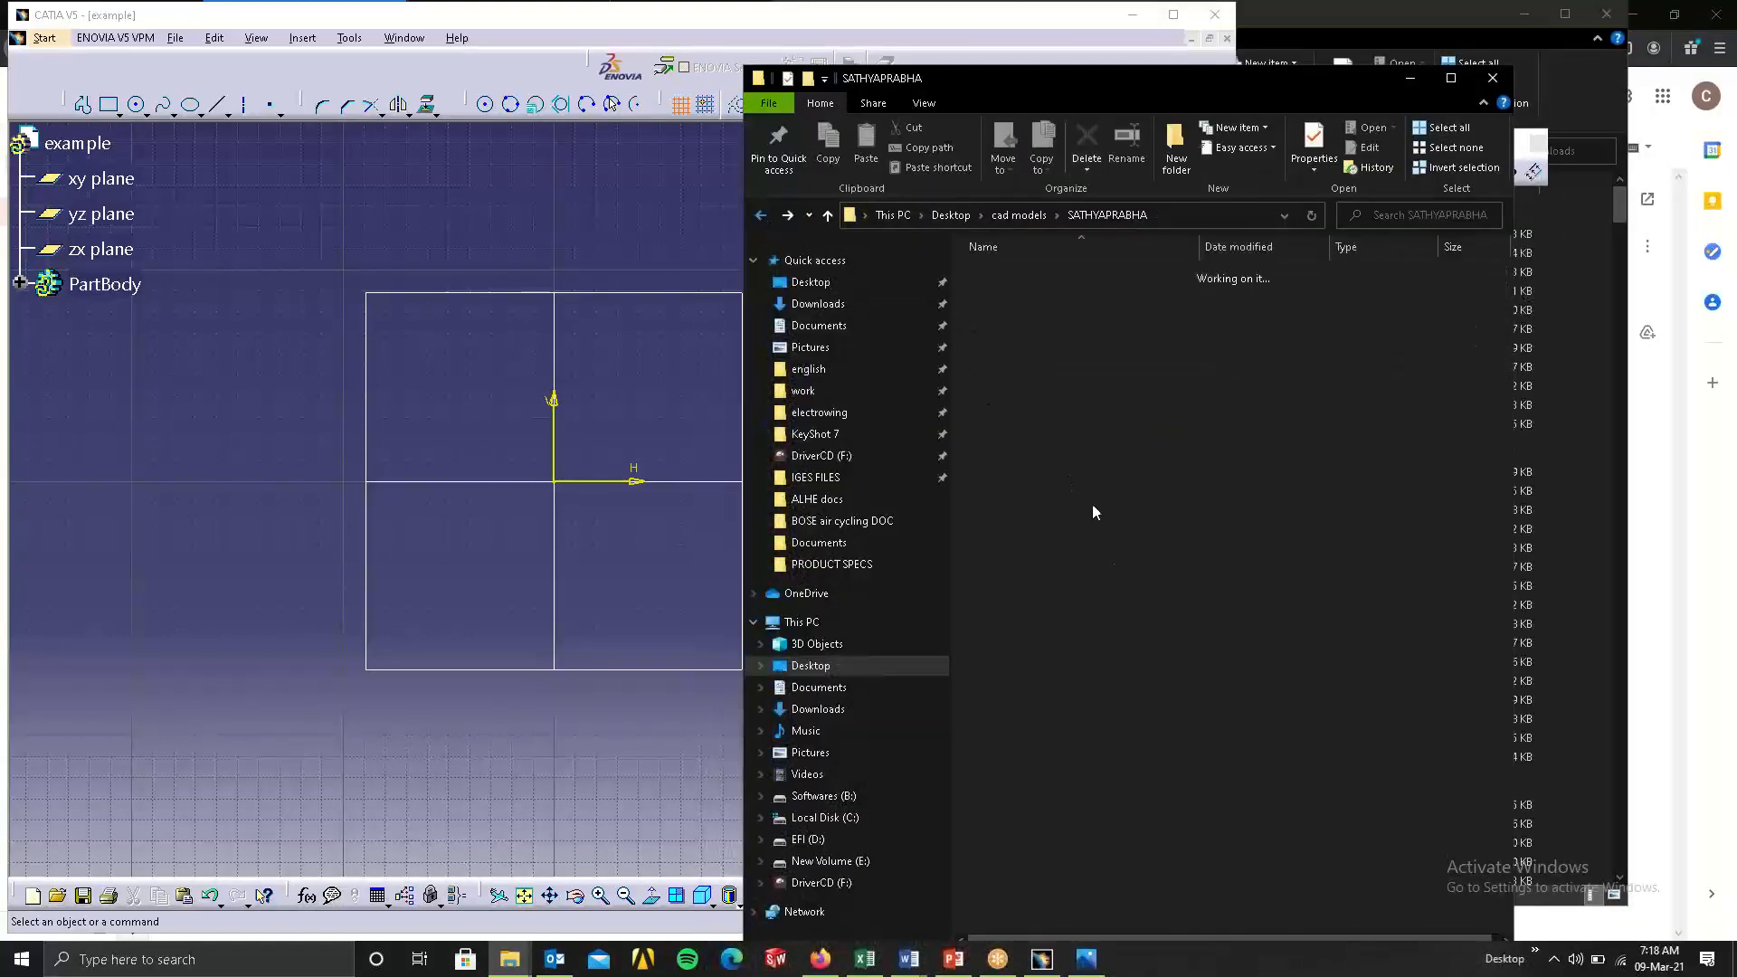
pyautogui.click(760, 215)
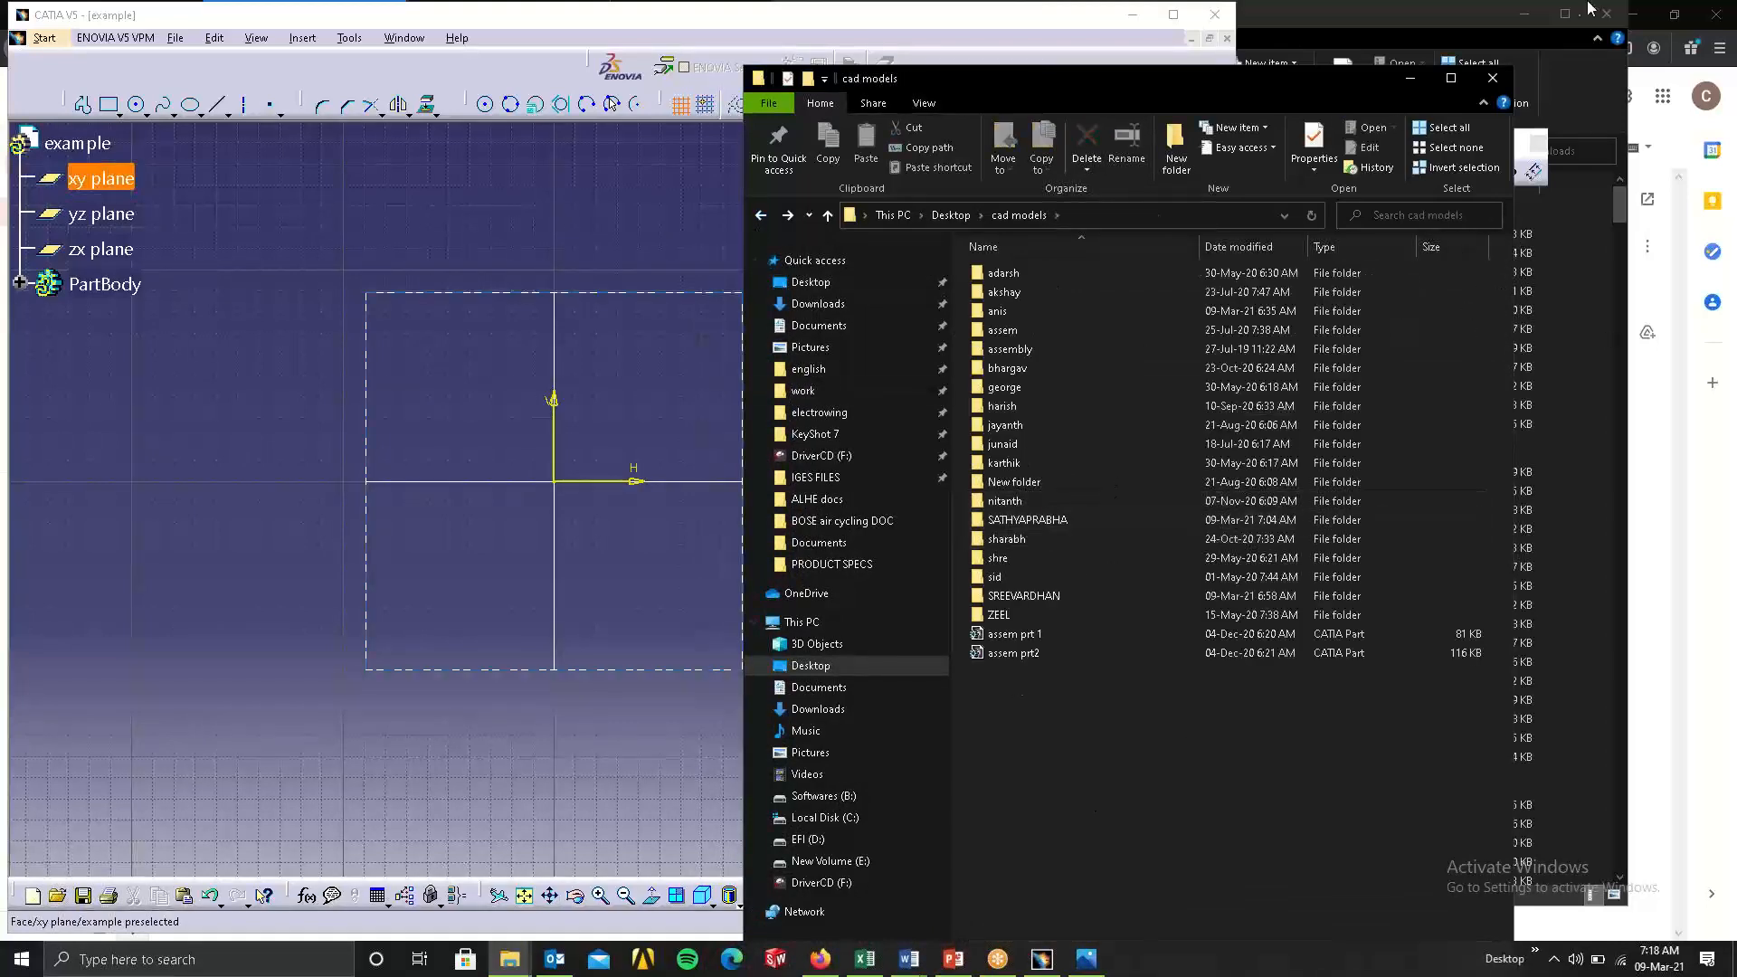
pyautogui.click(1410, 78)
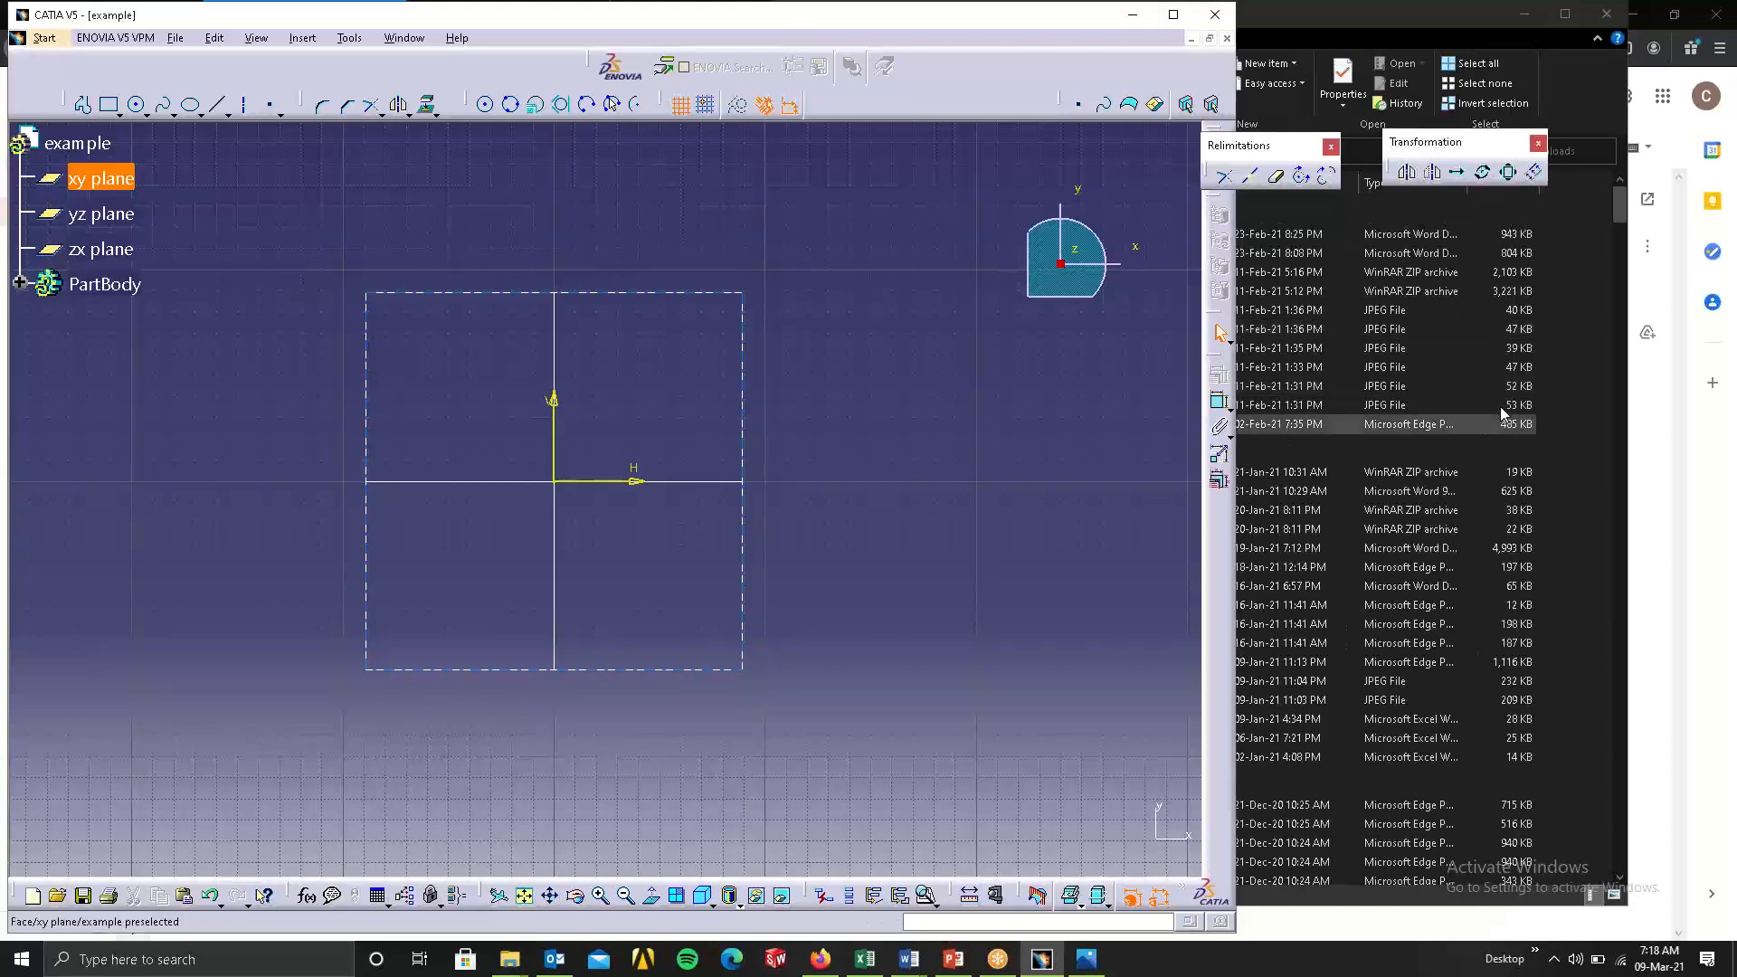
# Minimize the Downloads folder window and switch to the browser showing the CATIA models e-mail in Gmail.
pyautogui.click(1592, 349)
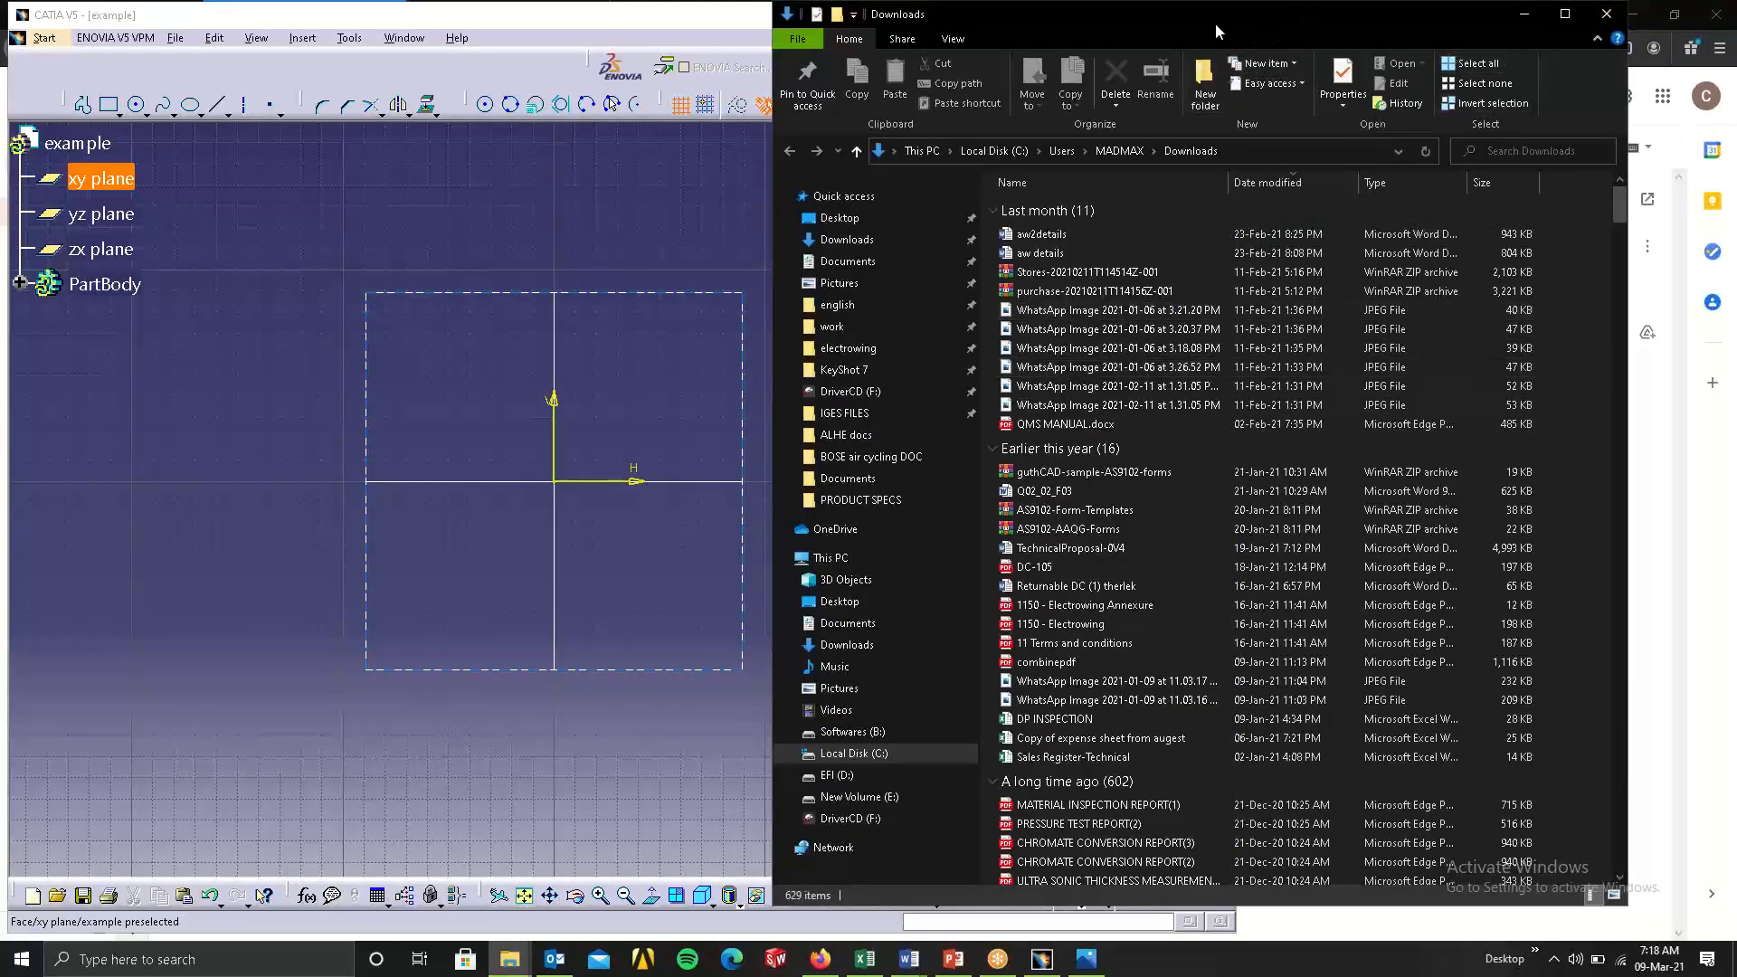
pyautogui.moveTo(1215, 24); pyautogui.dragTo(1087, 126)
pyautogui.click(1396, 117)
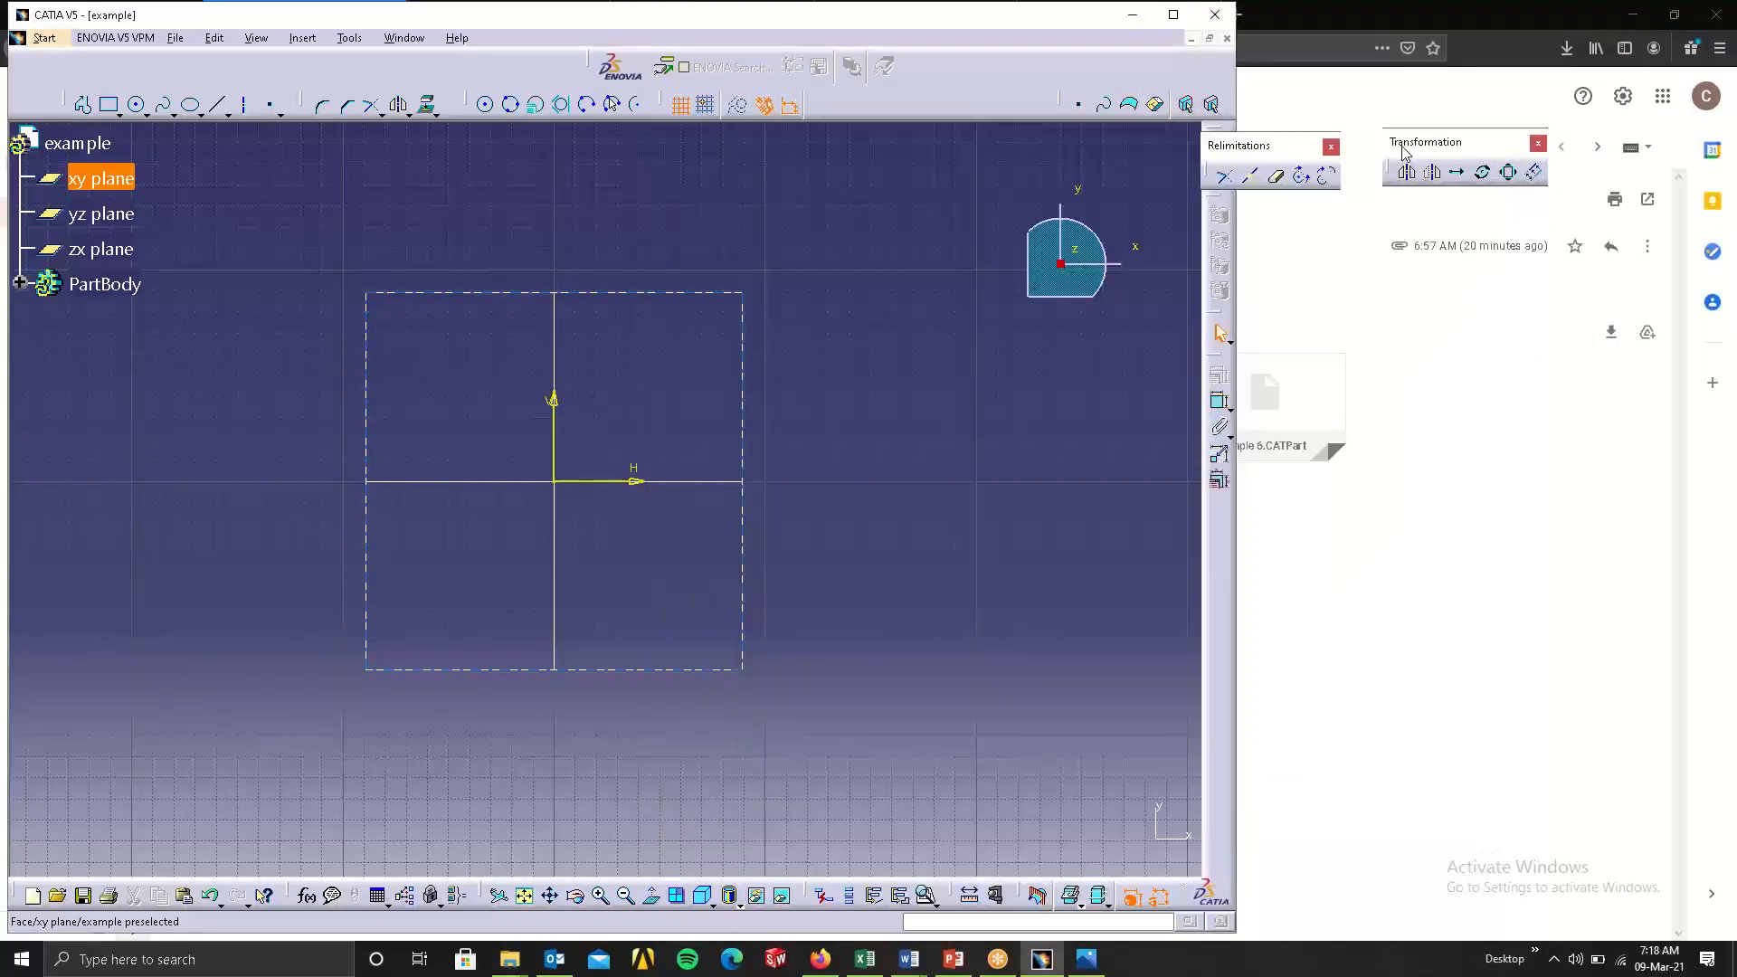
pyautogui.click(1360, 558)
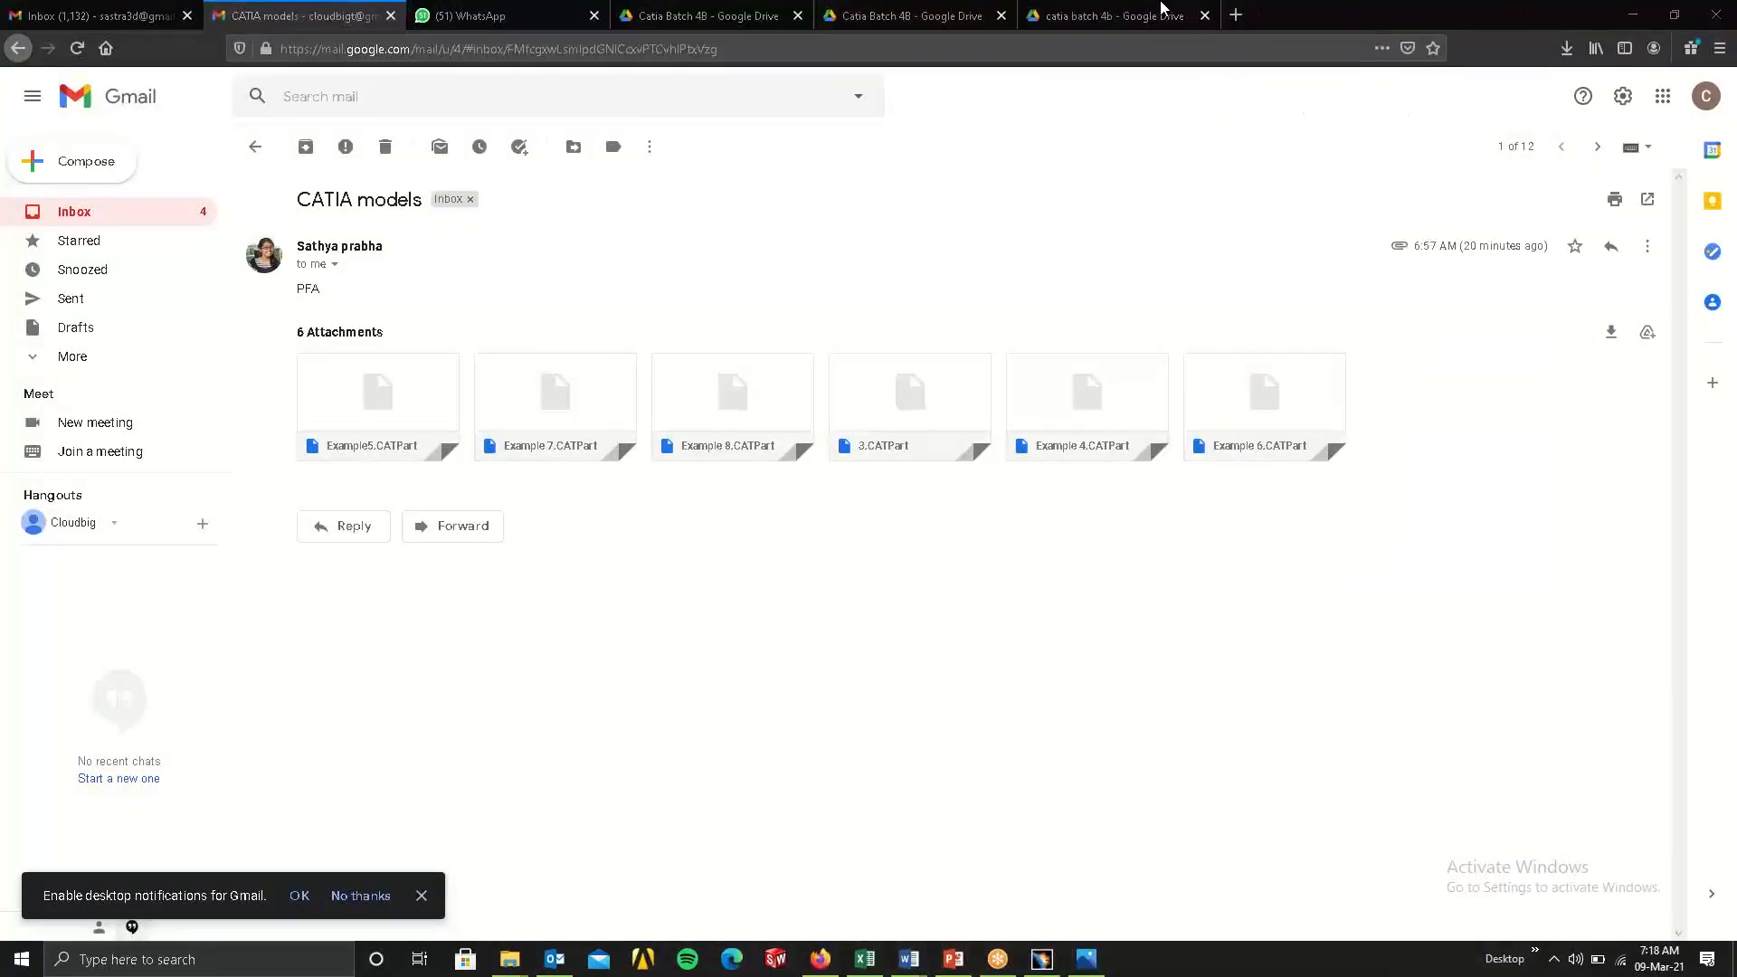
# Minimize the browser, bring the CATIA window back to full size, and close the example part without saving its changes.
pyautogui.click(1624, 20)
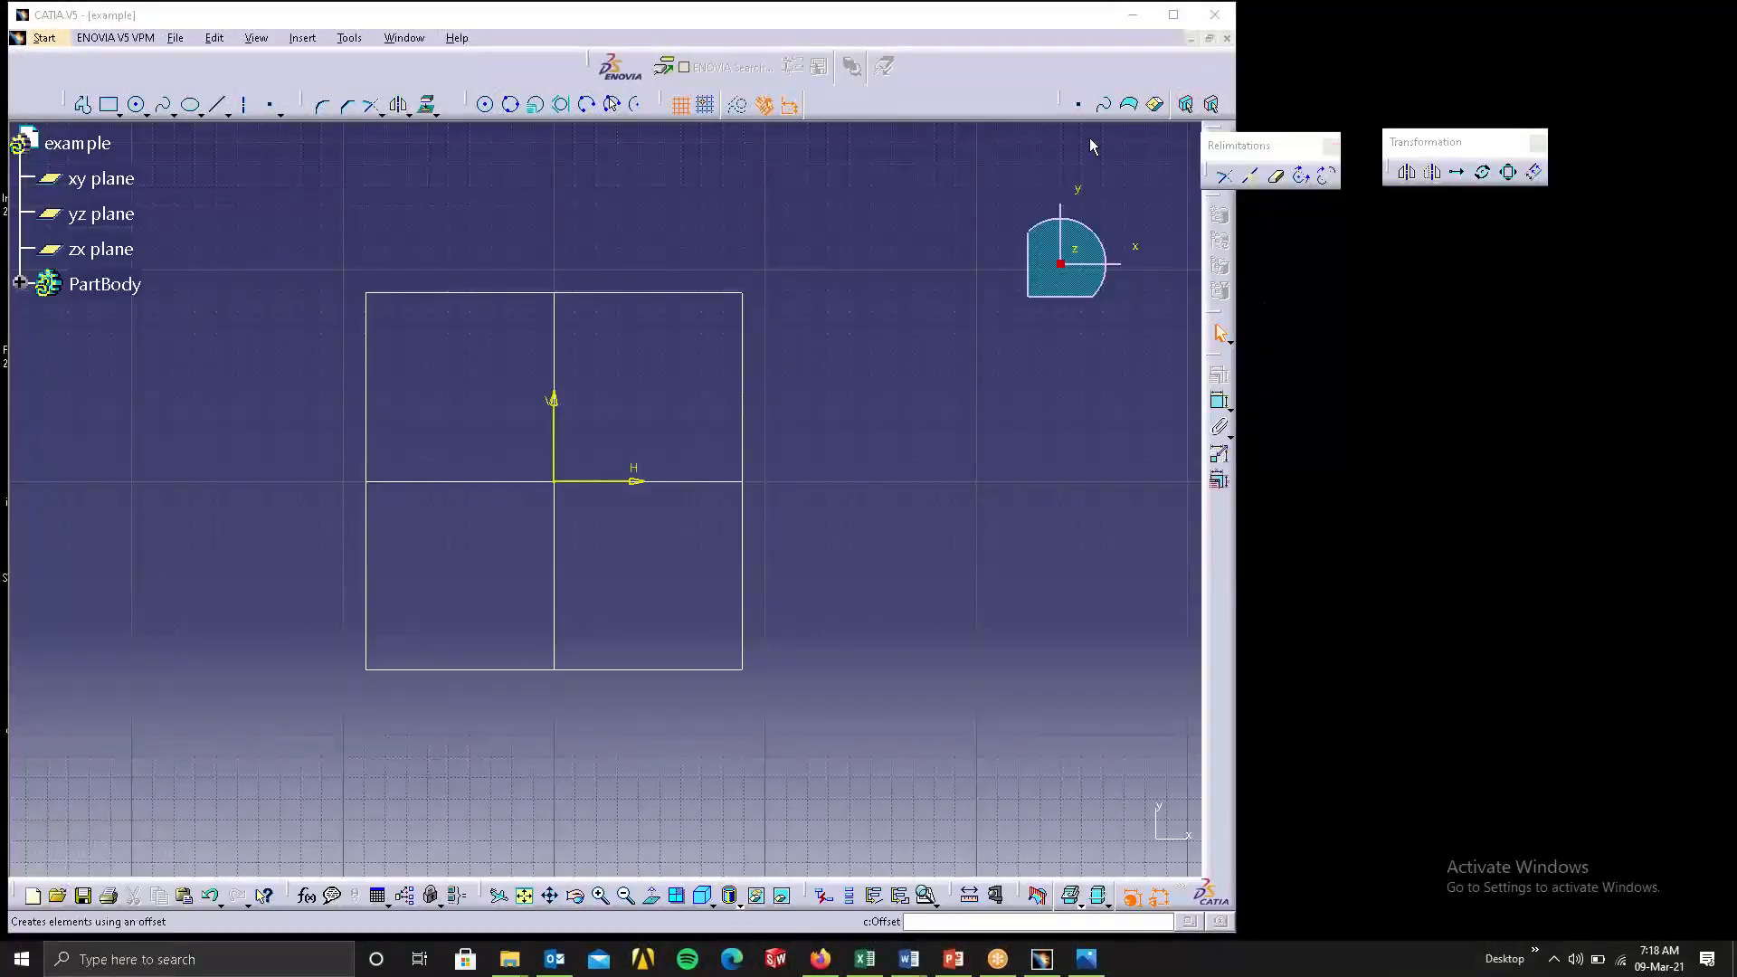
pyautogui.doubleClick(403, 17)
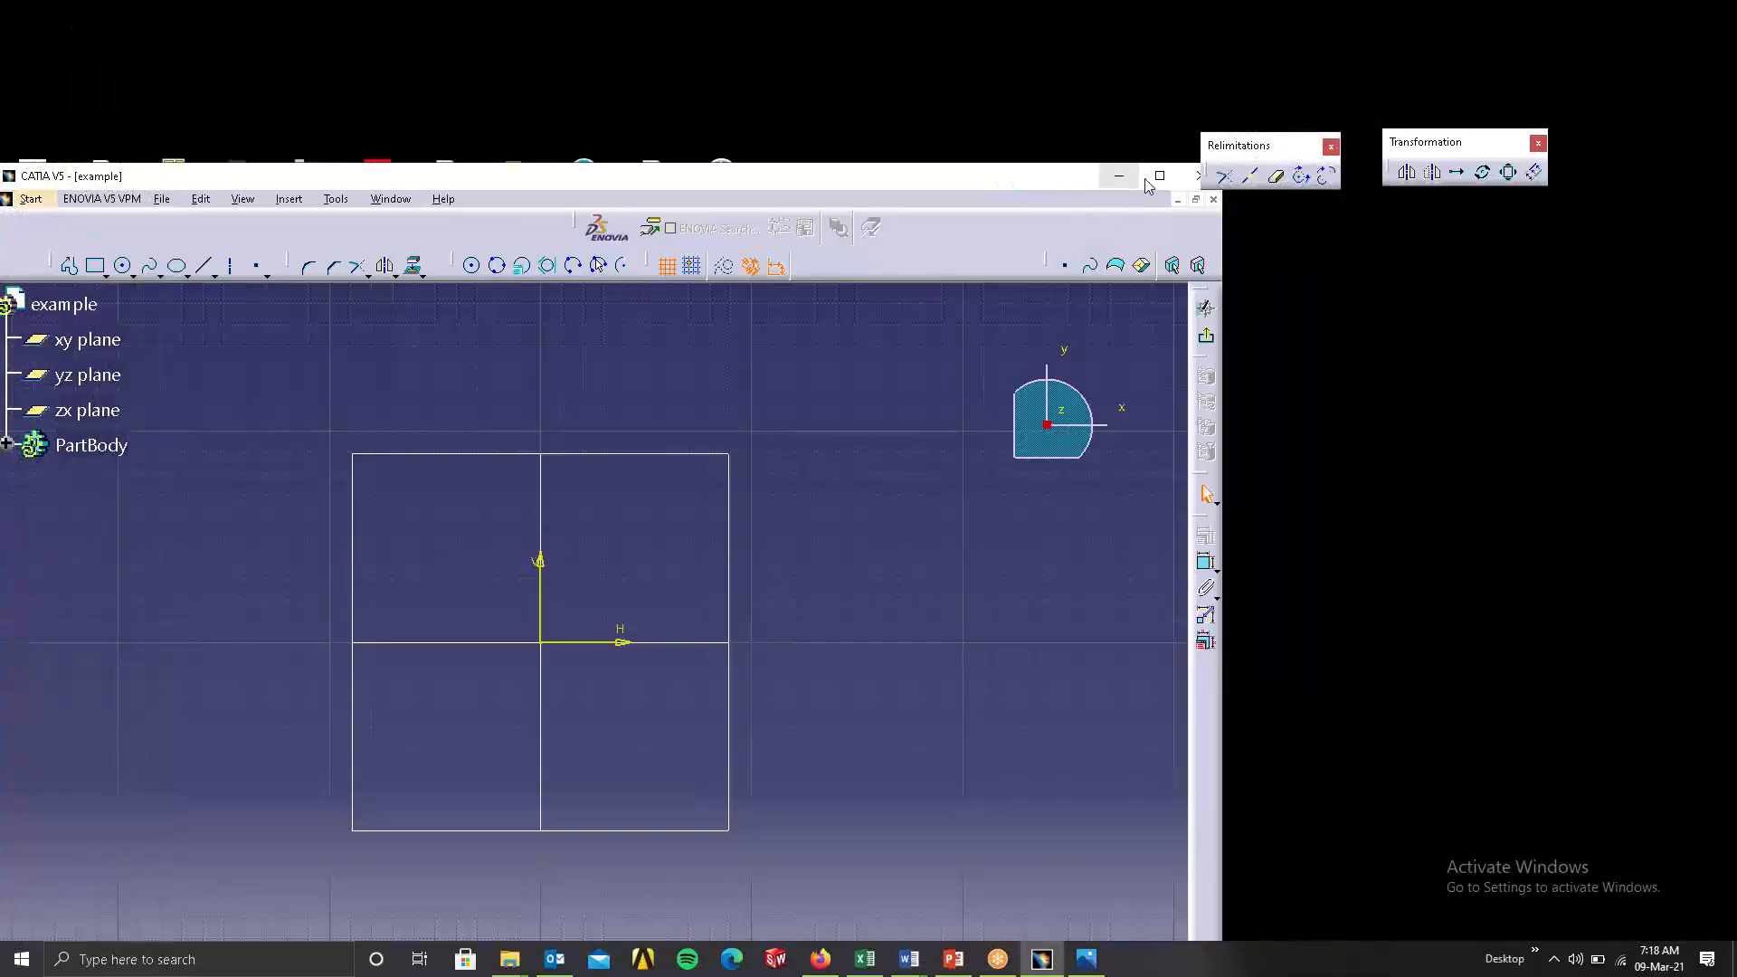
pyautogui.click(1159, 176)
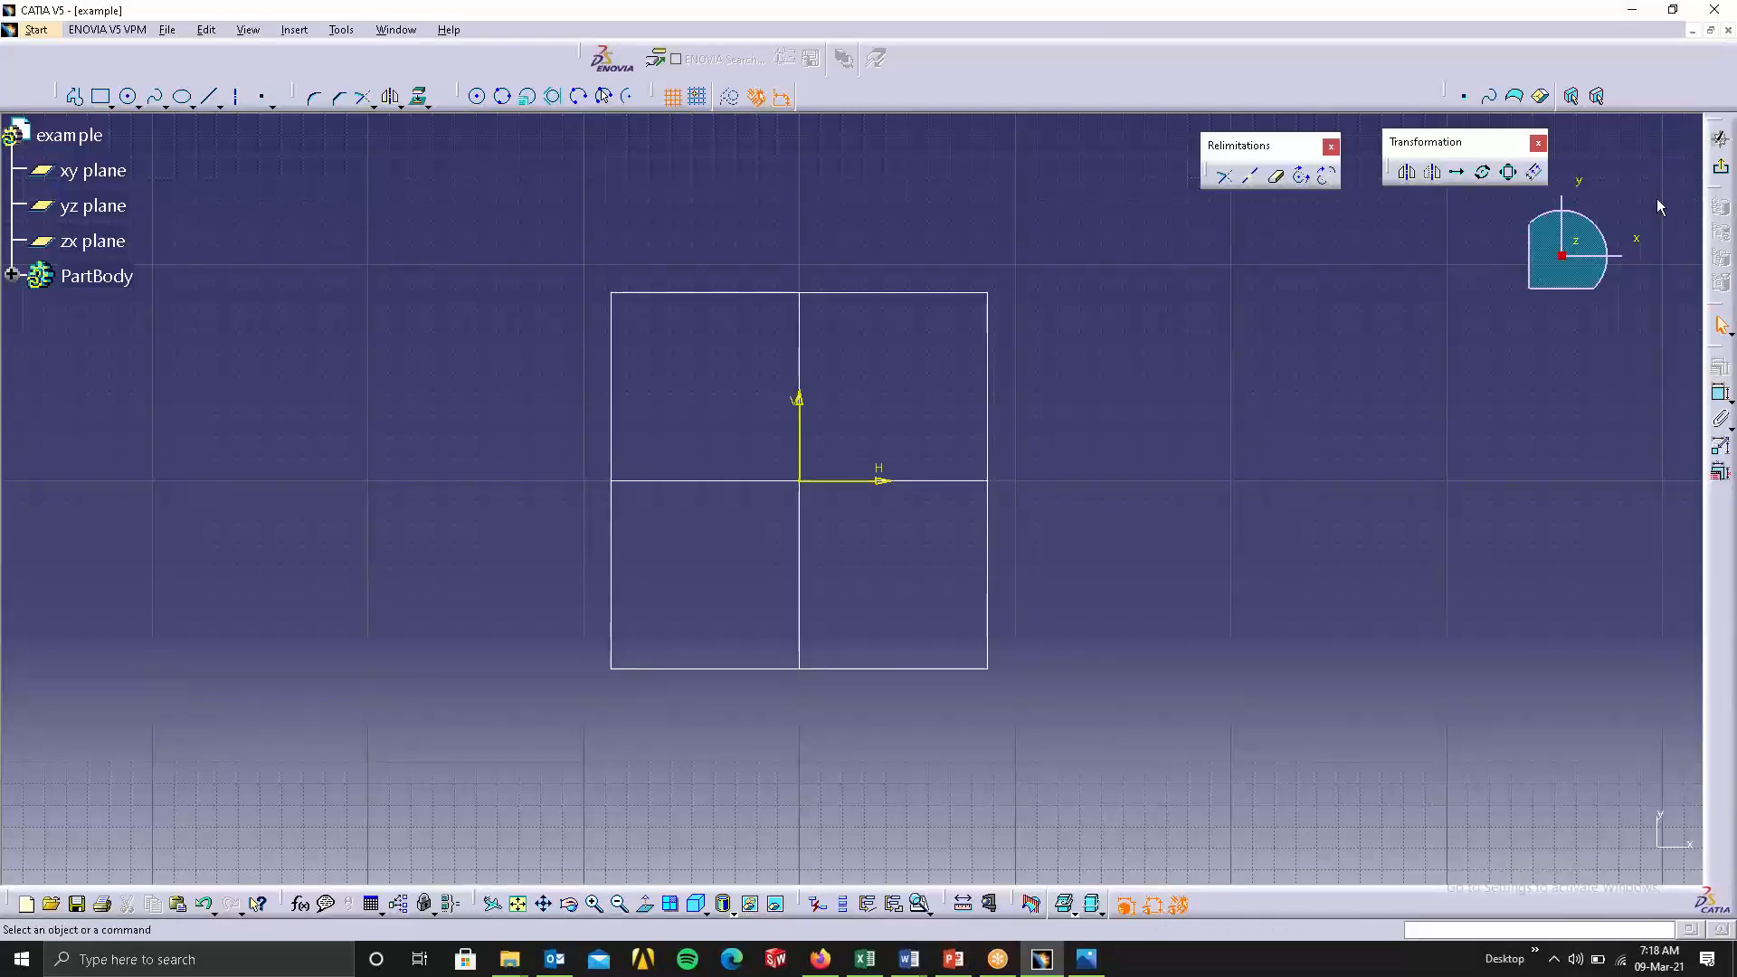
pyautogui.click(1728, 30)
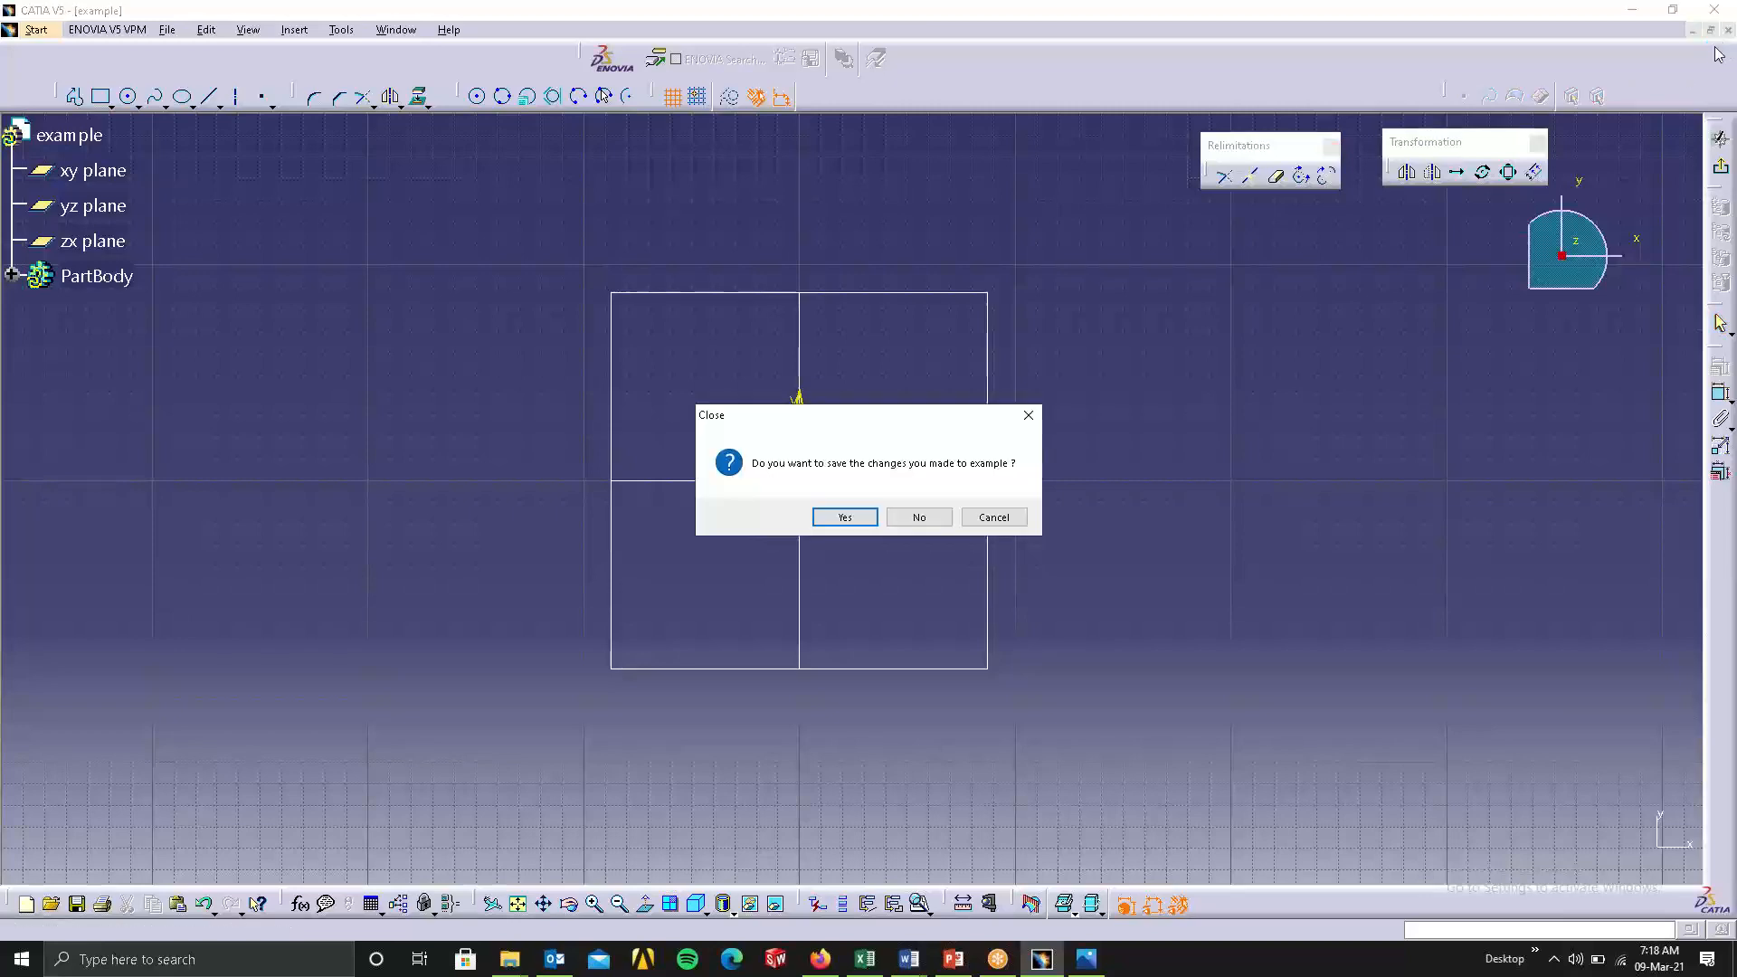
pyautogui.click(919, 518)
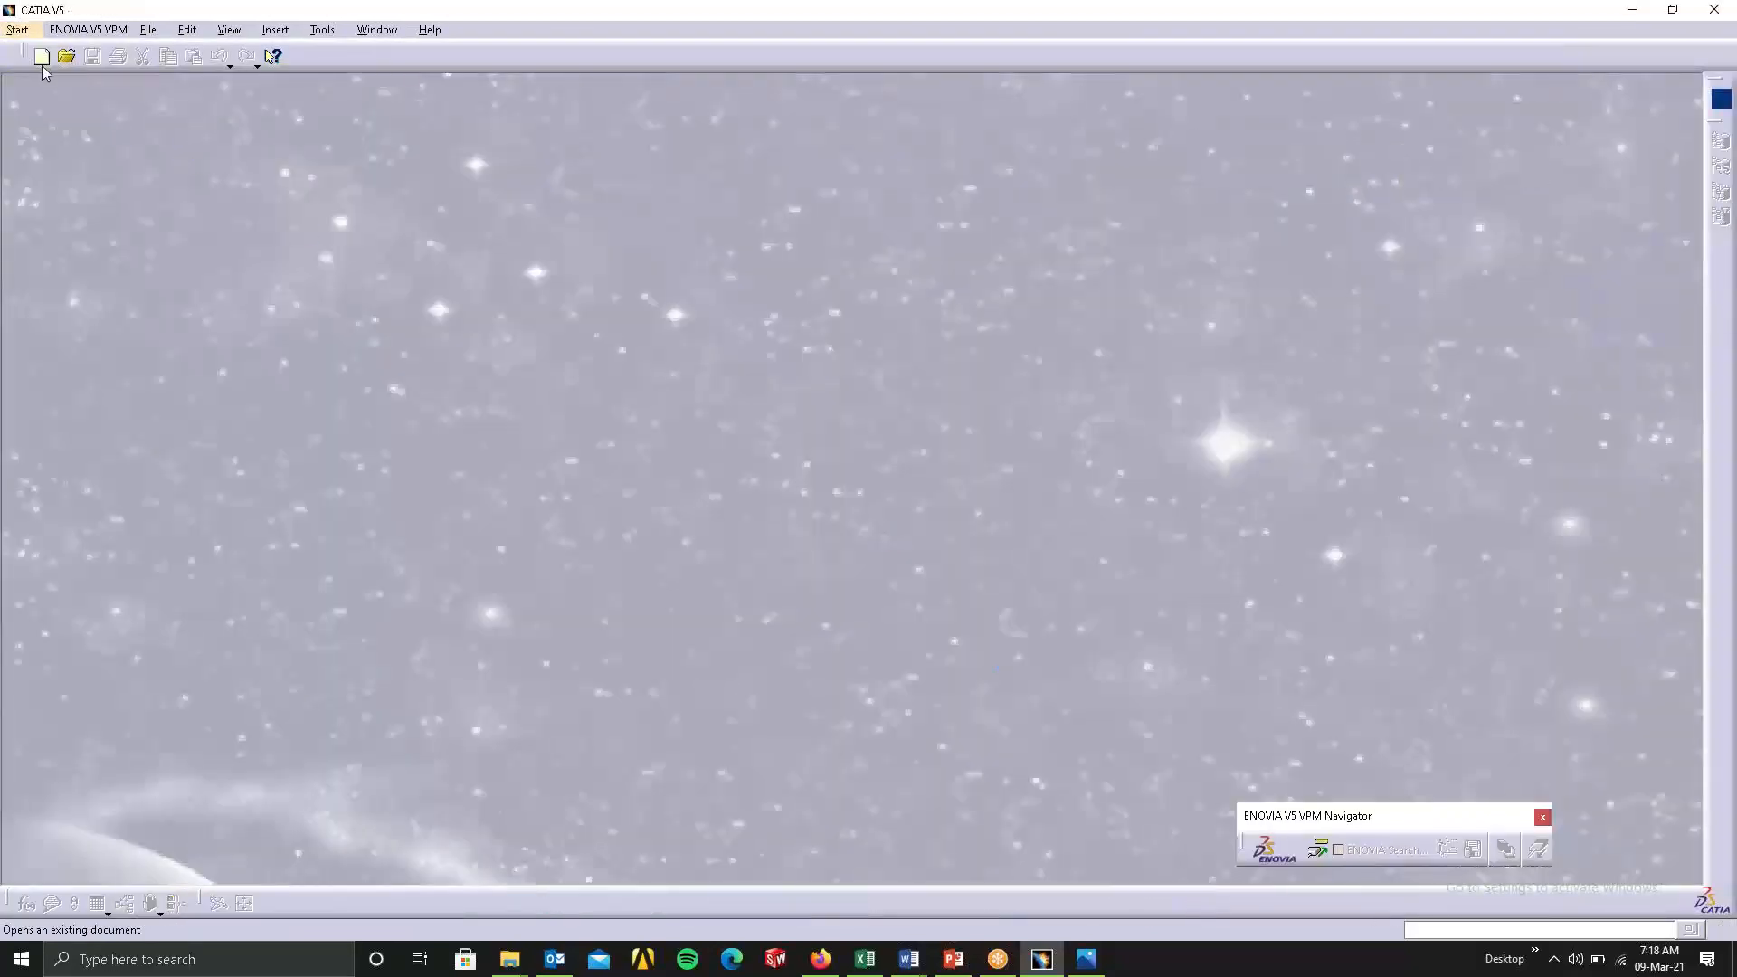
# Create a new part named example with hybrid design enabled.
pyautogui.click(18, 30)
pyautogui.click(81, 93)
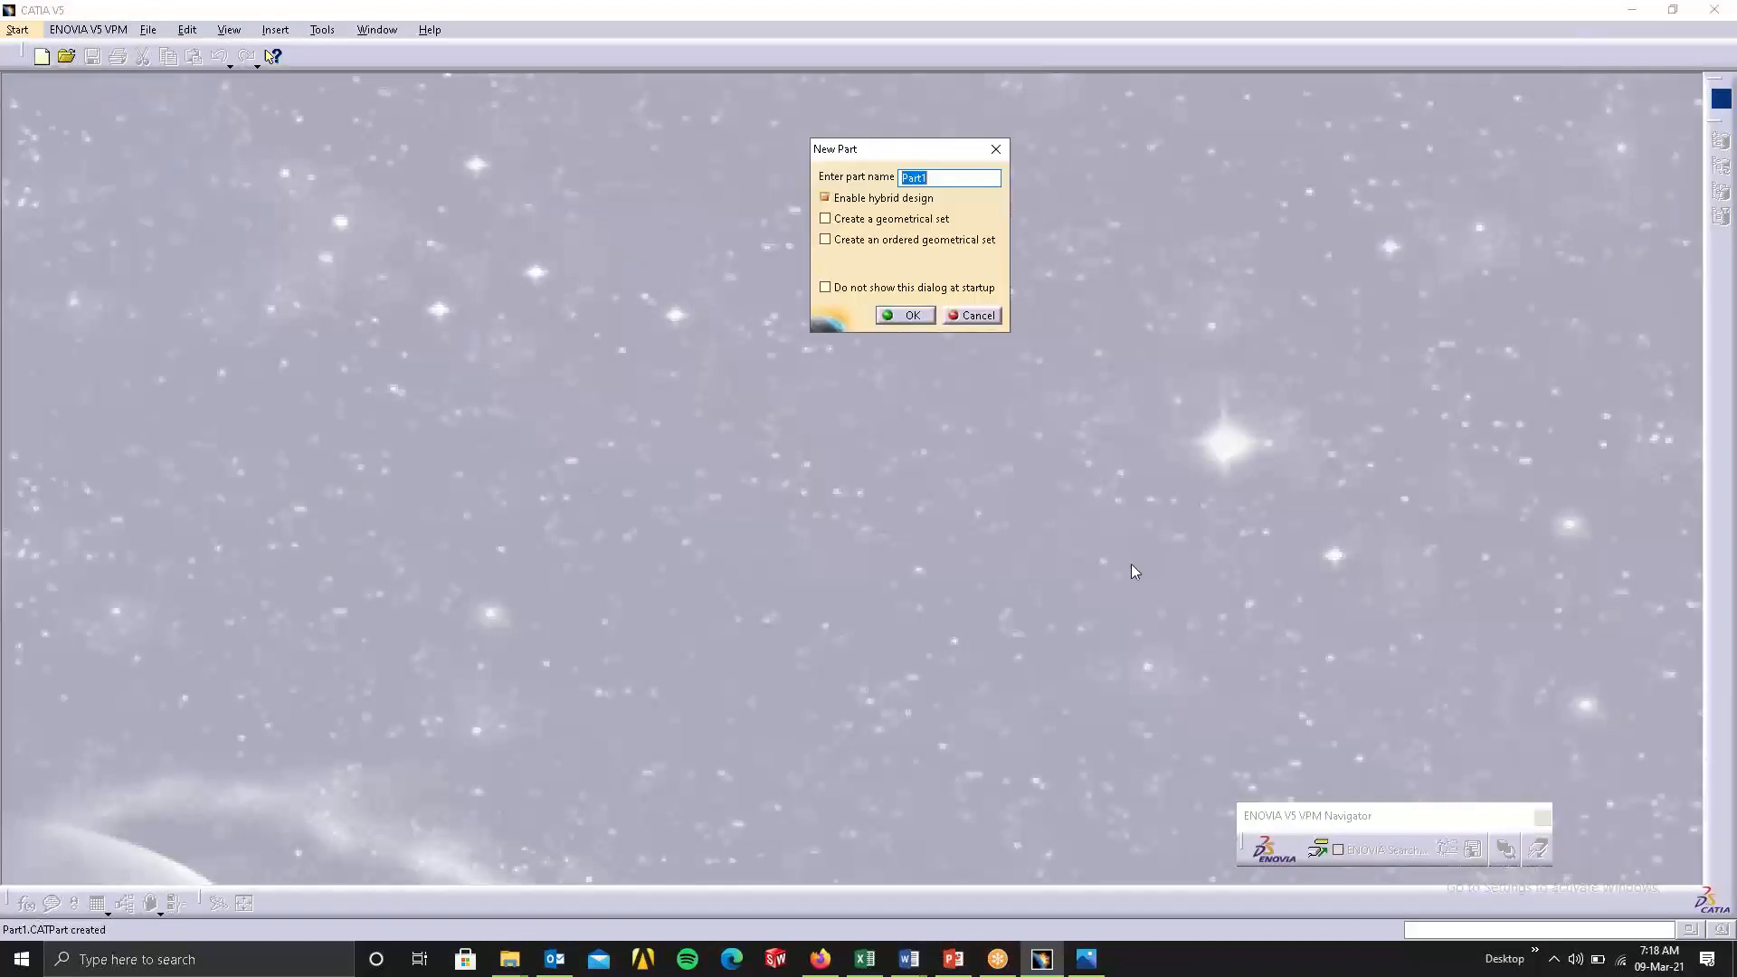
pyautogui.write('example')
pyautogui.click(905, 315)
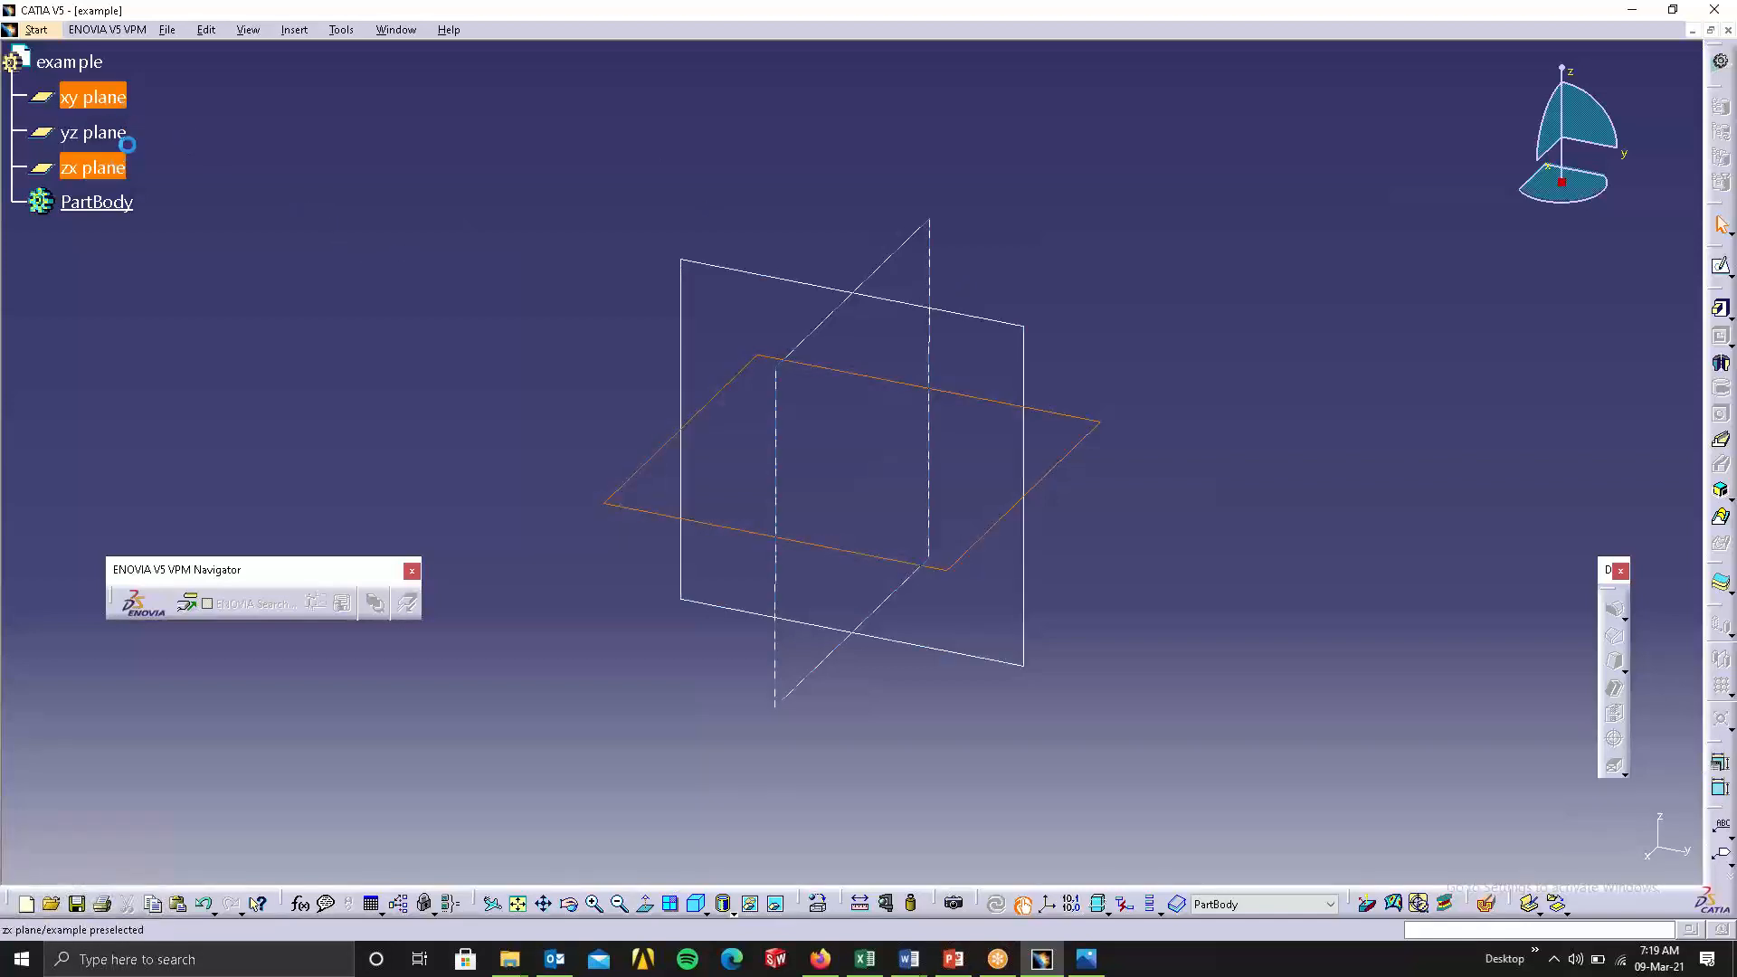
# Highlight the zx plane and the xy plane of the new part in turn.
pyautogui.click(93, 168)
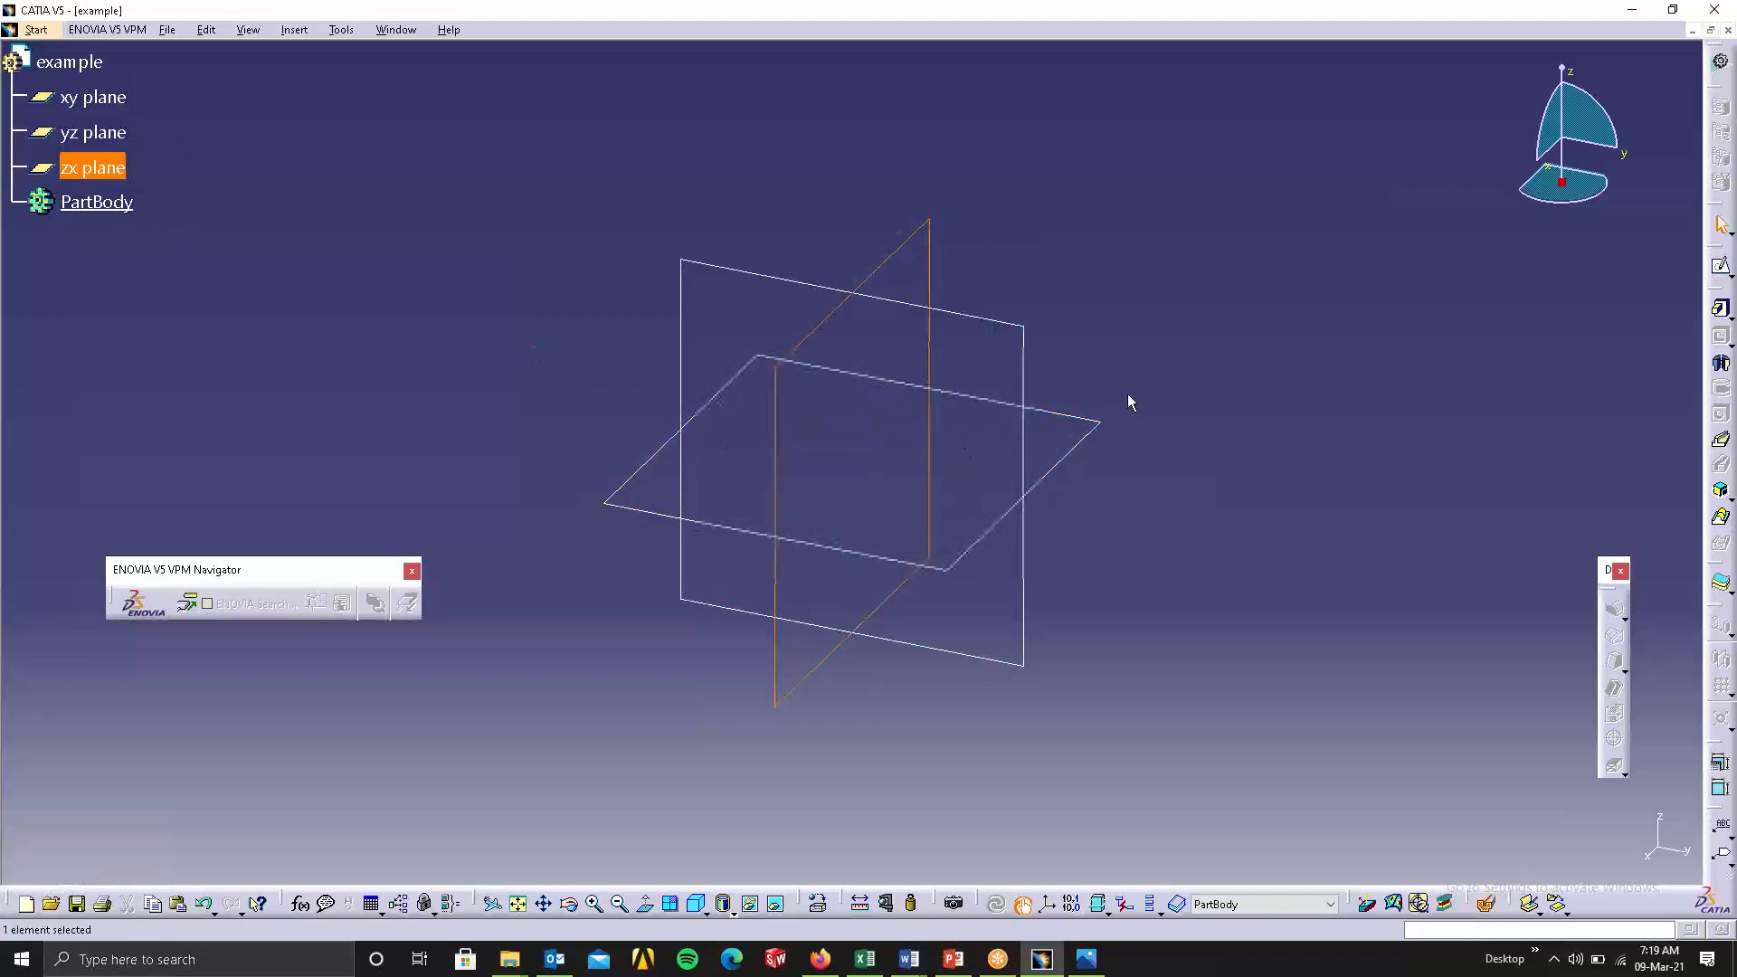
pyautogui.click(1113, 421)
pyautogui.click(1102, 441)
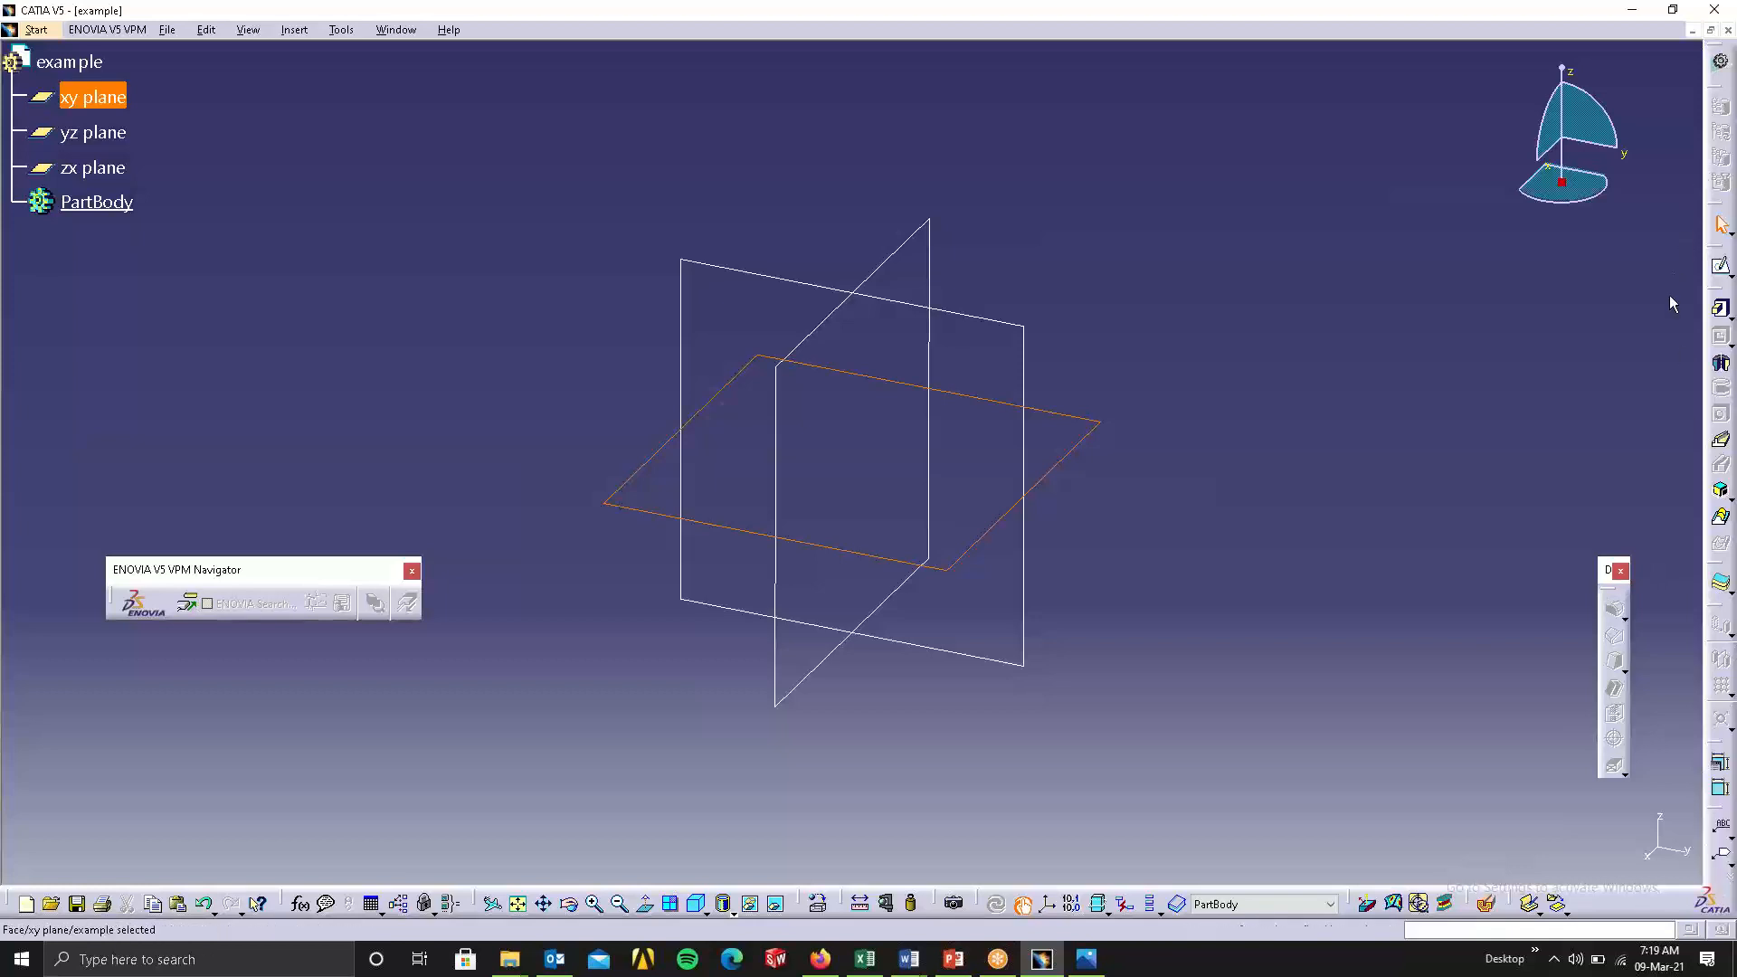
# View the favorite workbenches in the Customize dialog, close the dialog and clear the plane selection.
pyautogui.rightClick(1636, 914)
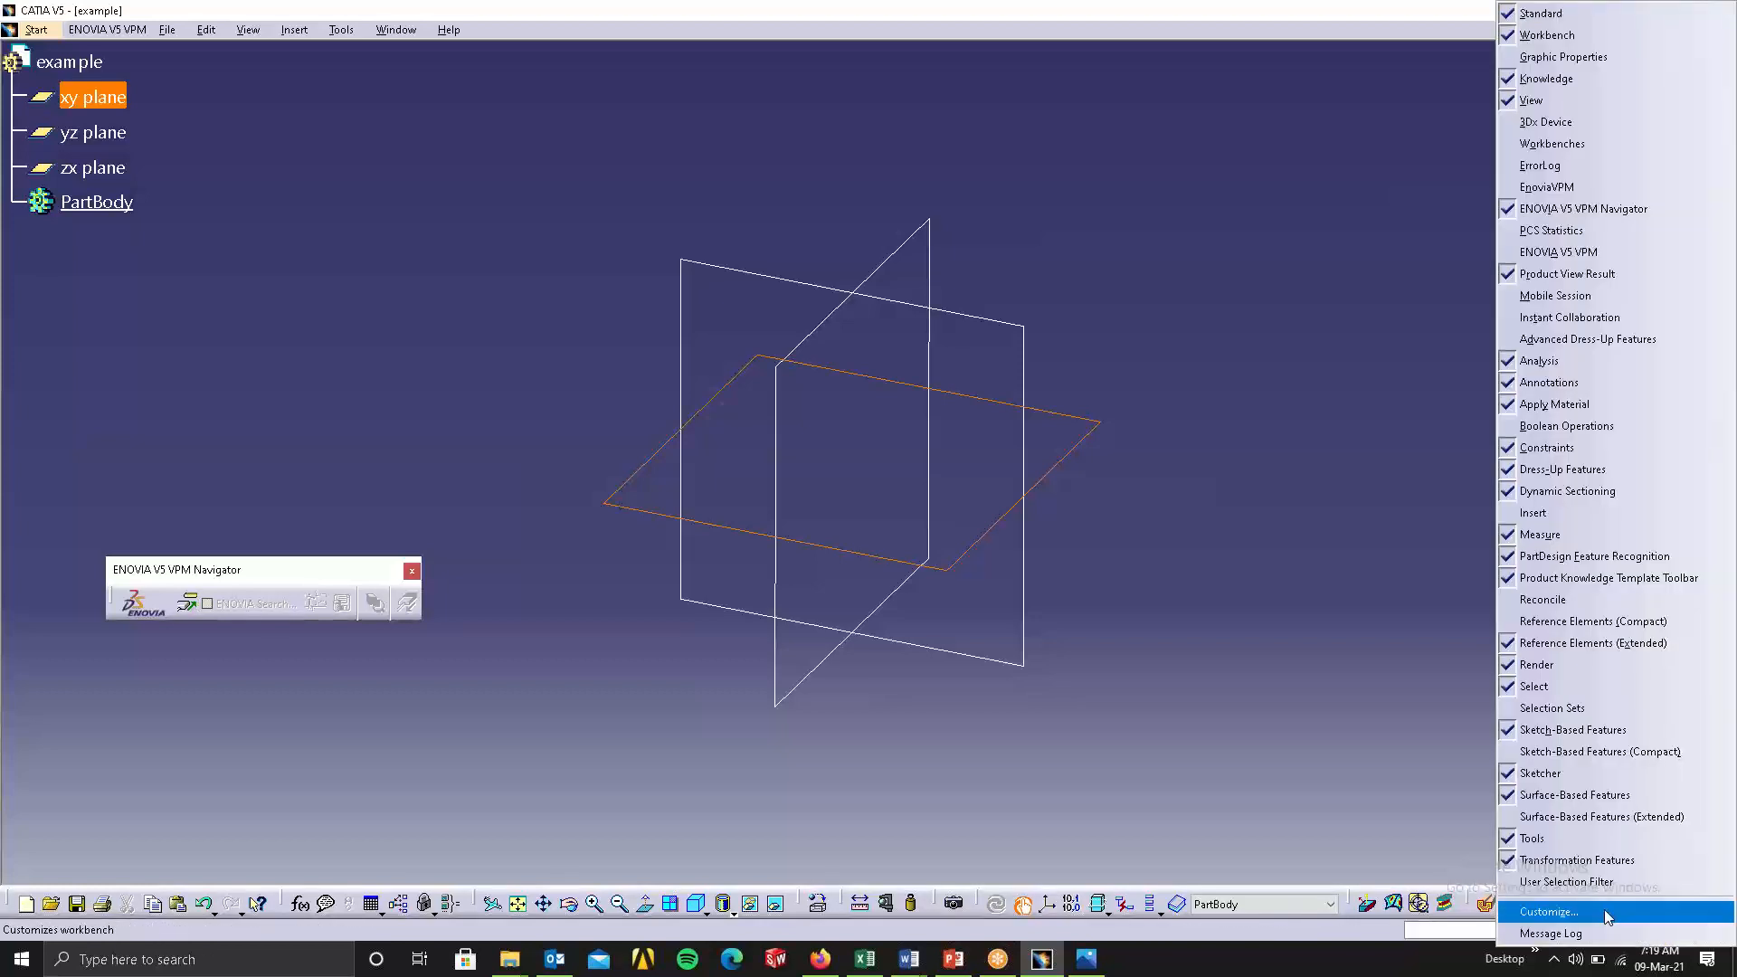
pyautogui.click(1628, 916)
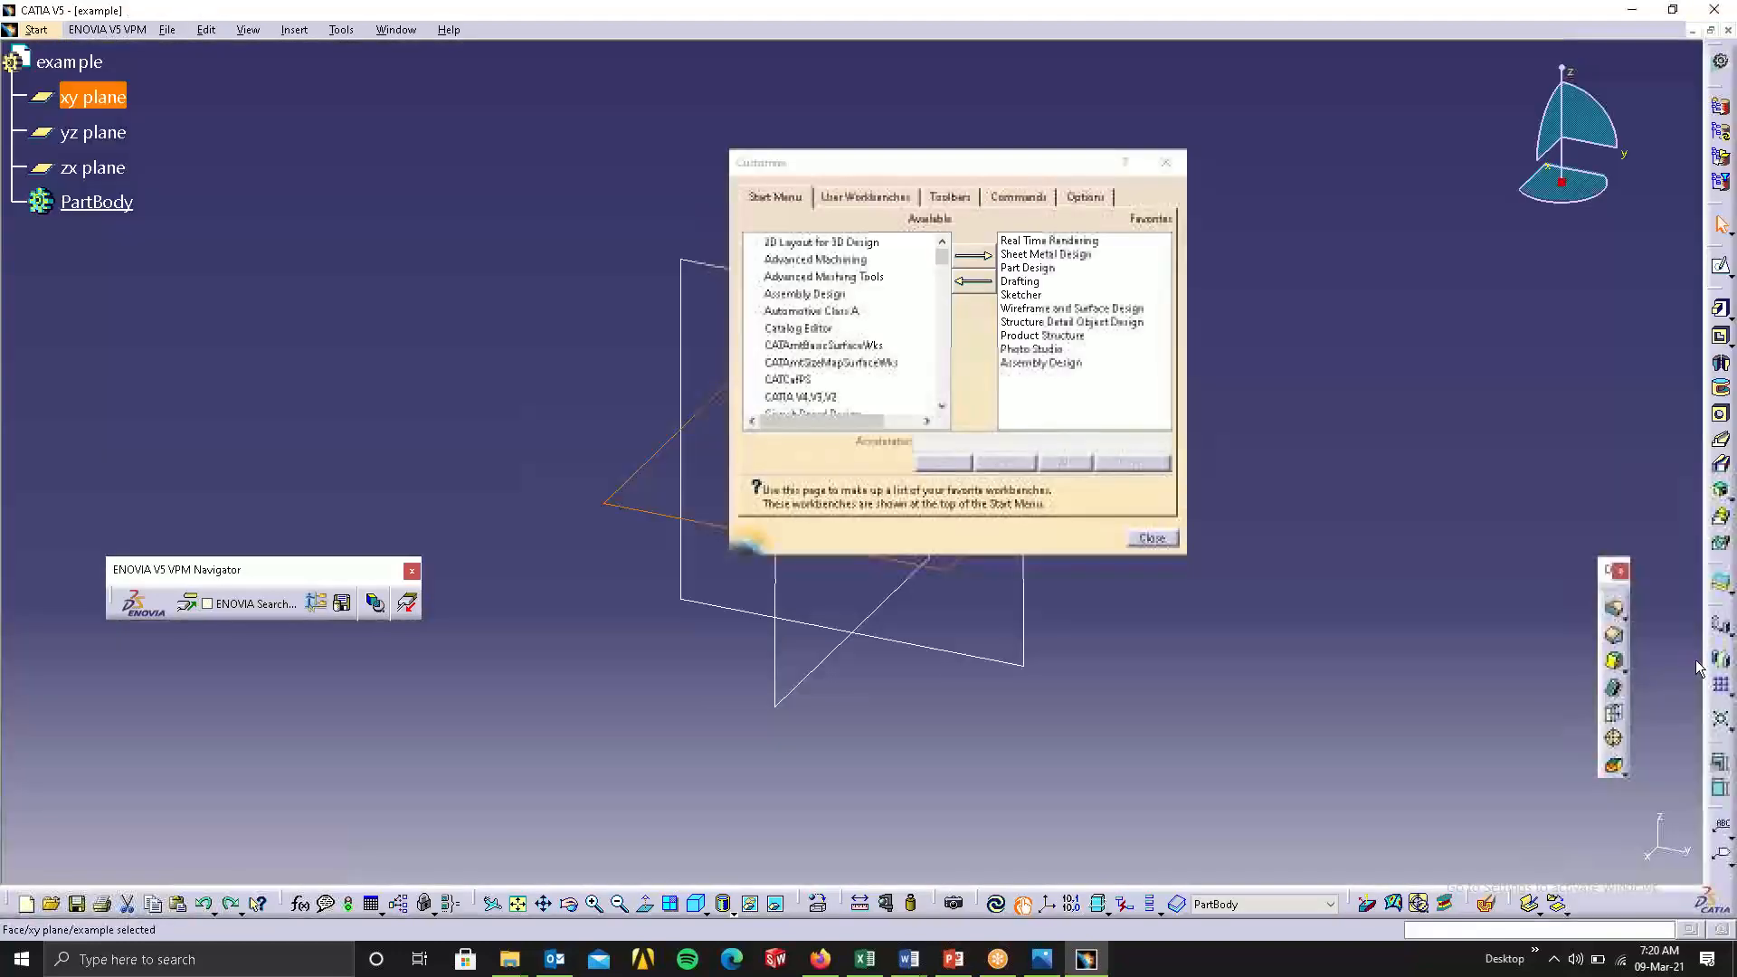
pyautogui.click(1164, 542)
pyautogui.click(1318, 558)
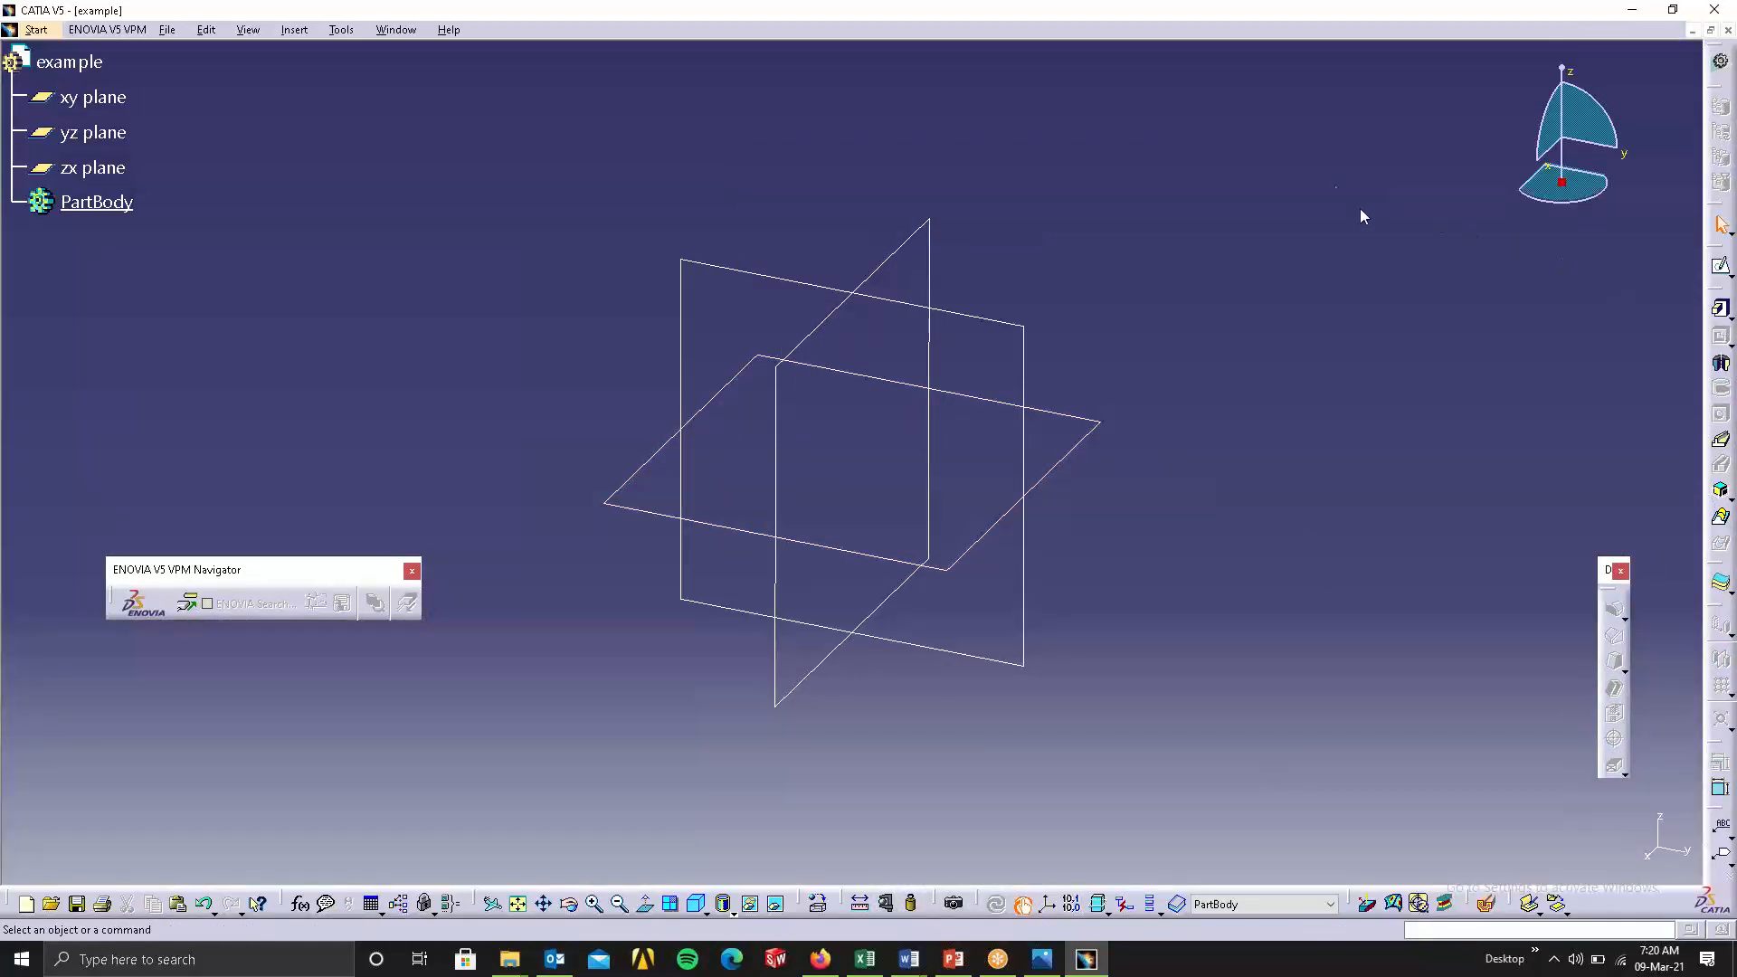
# Undock the Sketch-Based Features, Transformation Features, Constraints, Reference Elements and Dress-Up Features toolbars and float them horizontally over the upper viewport.
pyautogui.moveTo(719, 134); pyautogui.dragTo(720, 135)
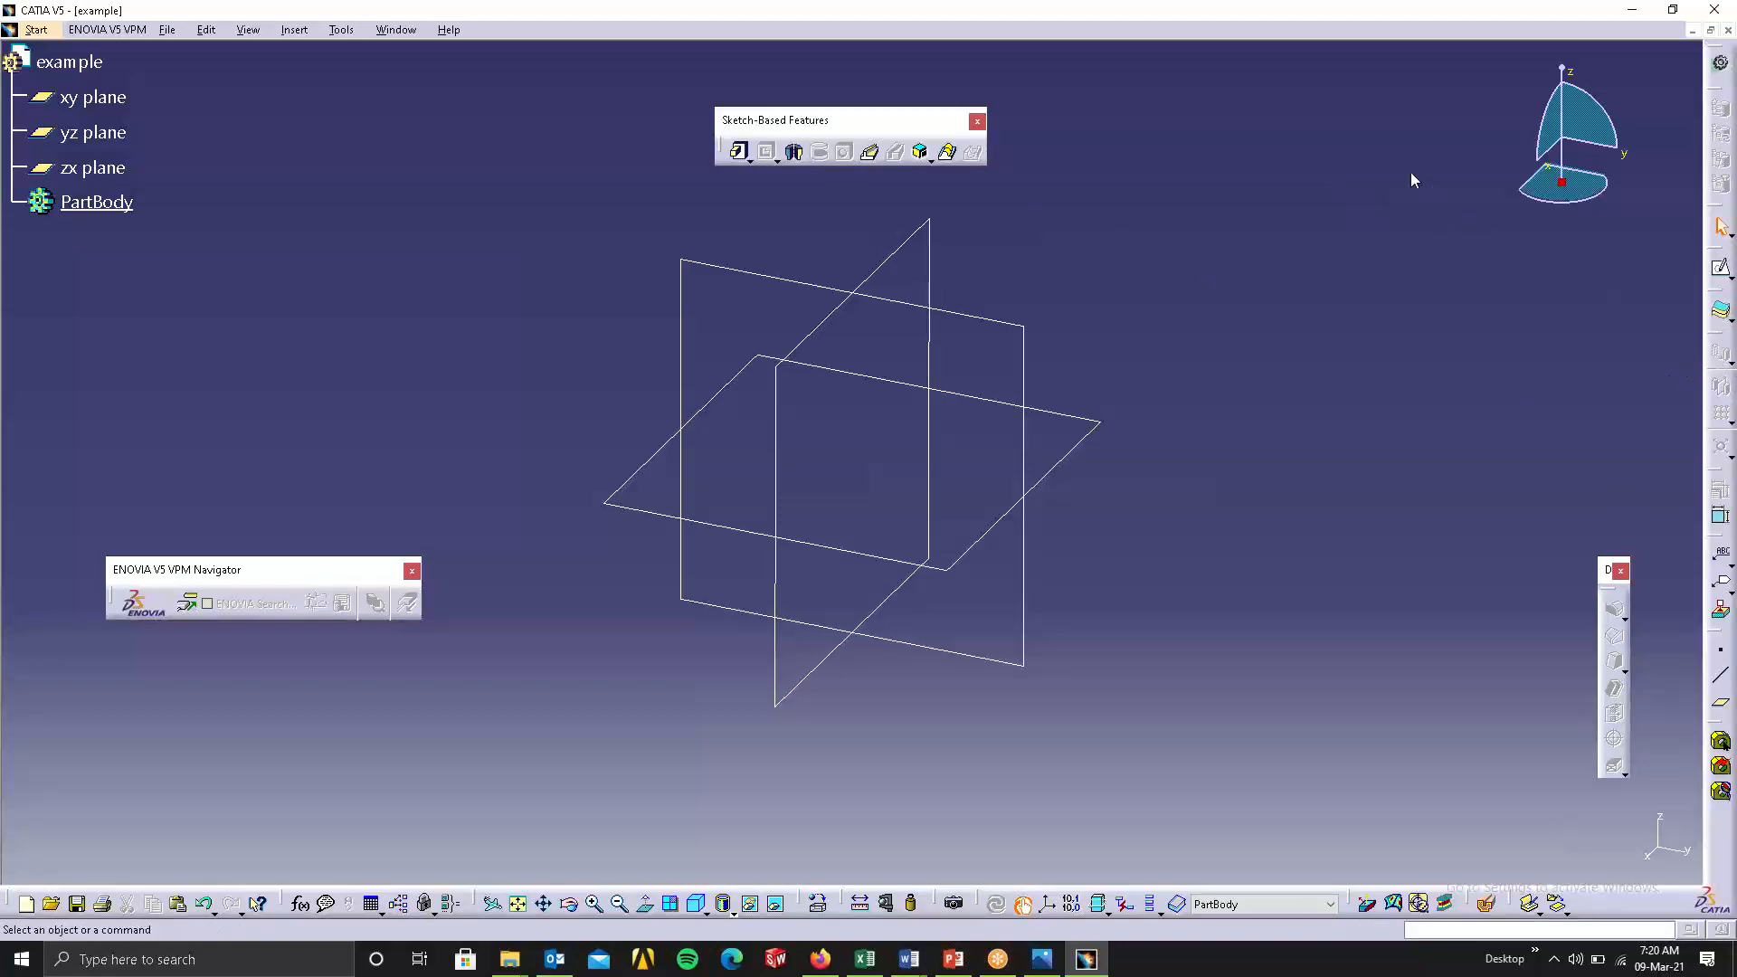
pyautogui.moveTo(1179, 148); pyautogui.dragTo(1180, 152)
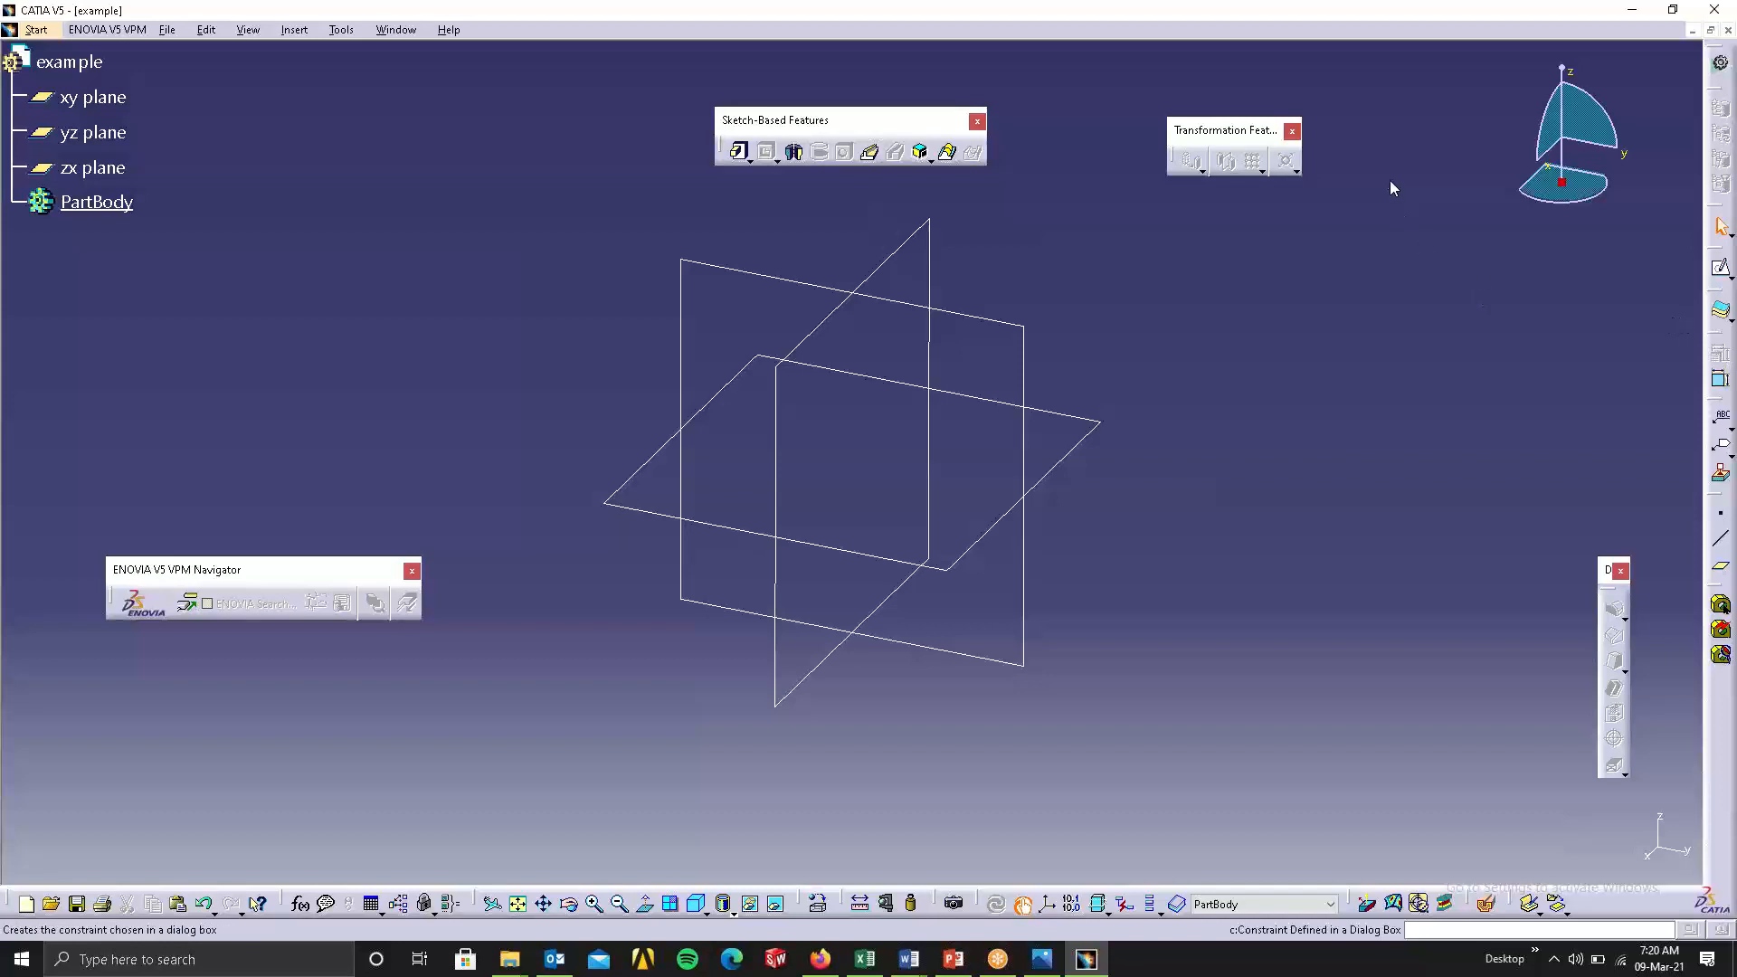
pyautogui.moveTo(1714, 333); pyautogui.dragTo(1388, 175)
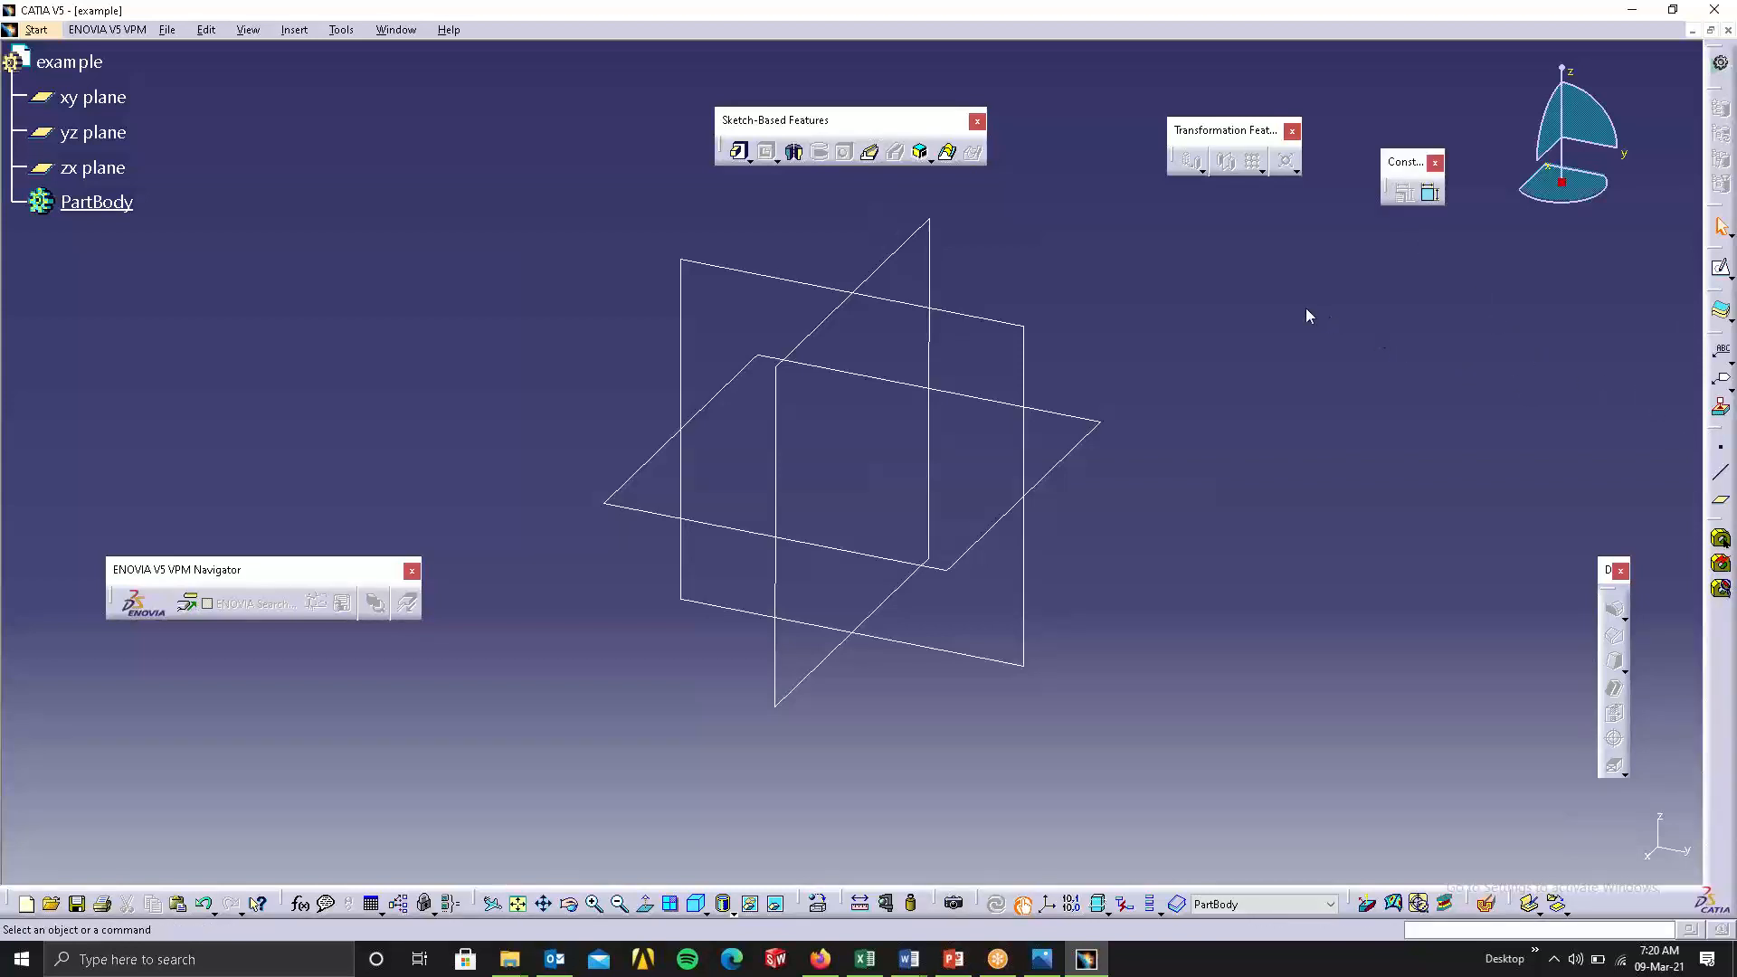
pyautogui.moveTo(1717, 436); pyautogui.dragTo(1213, 280)
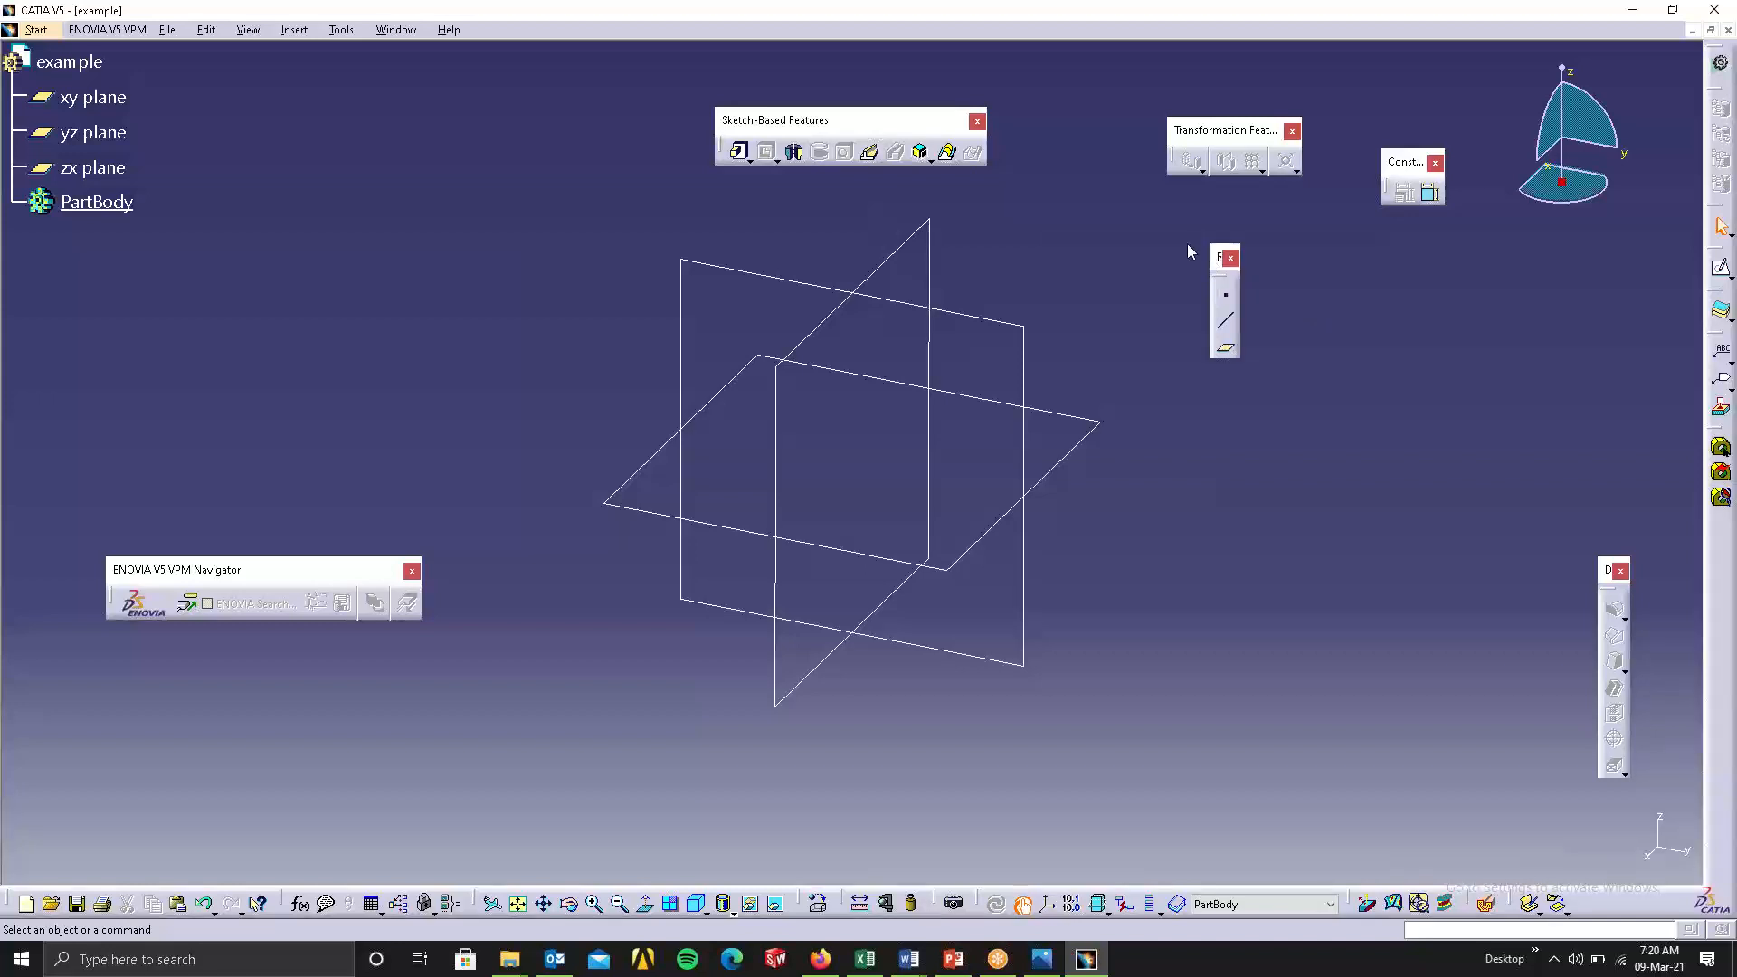
pyautogui.keyDown('shift'); pyautogui.moveTo(1147, 222); pyautogui.dragTo(1144, 222); pyautogui.keyUp('shift')
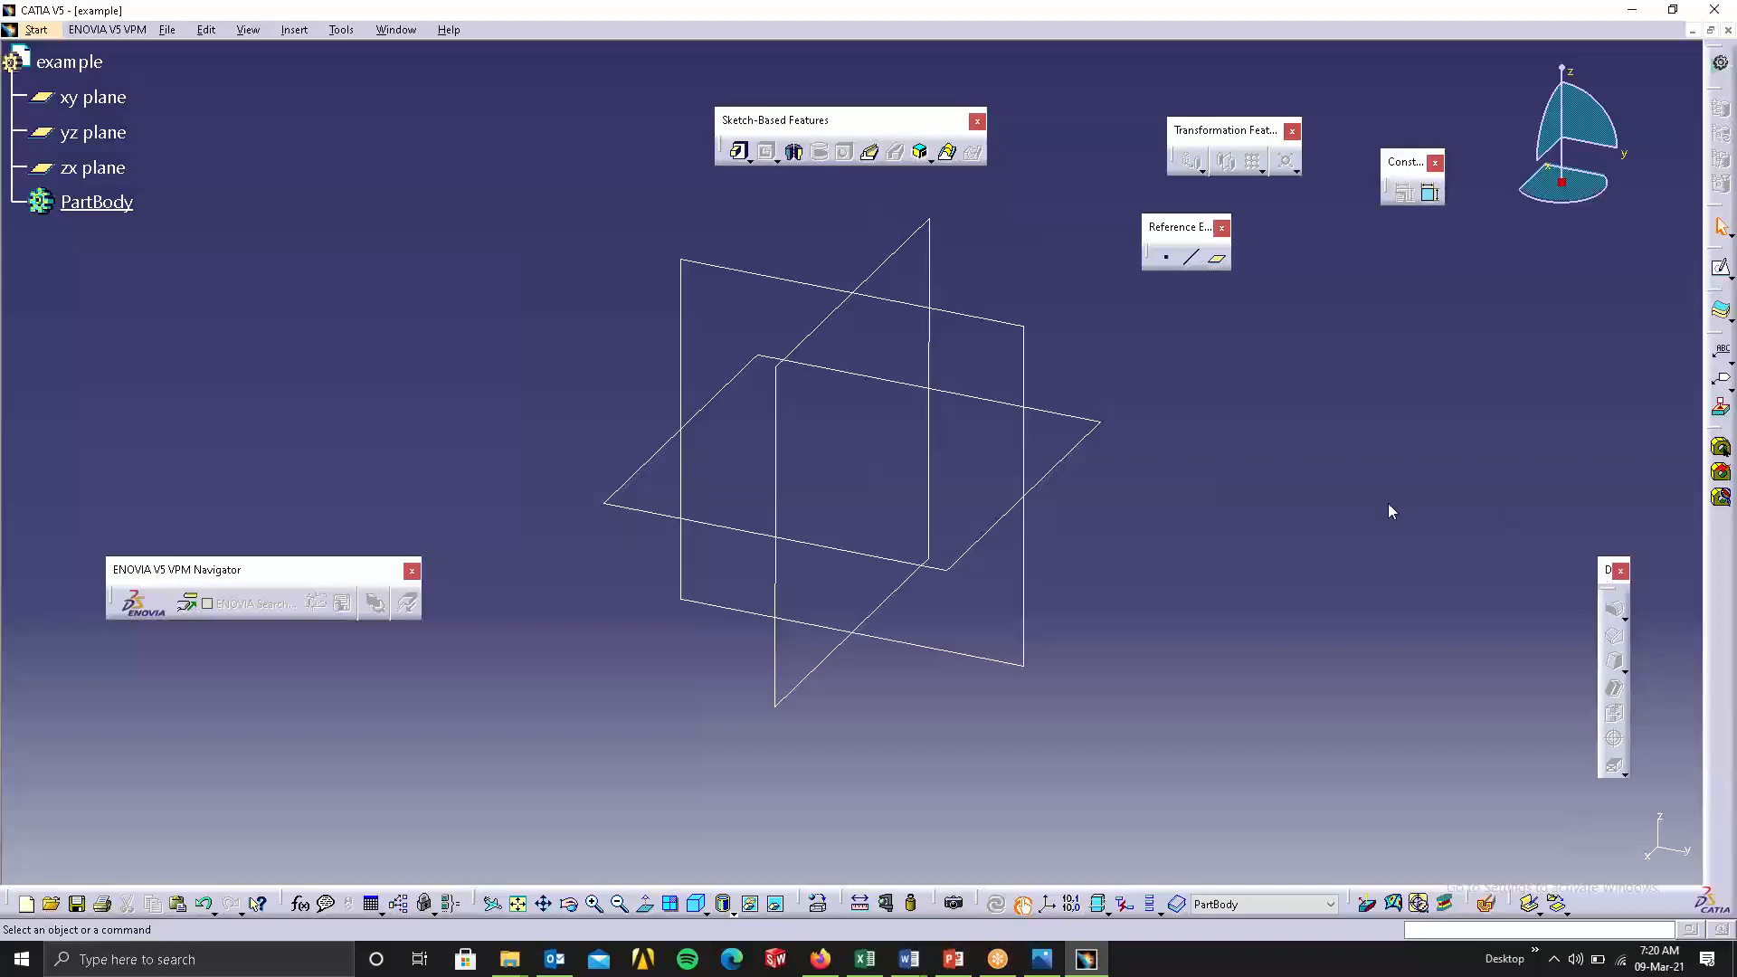
pyautogui.keyDown('shift'); pyautogui.moveTo(1296, 390); pyautogui.dragTo(1439, 251); pyautogui.keyUp('shift')
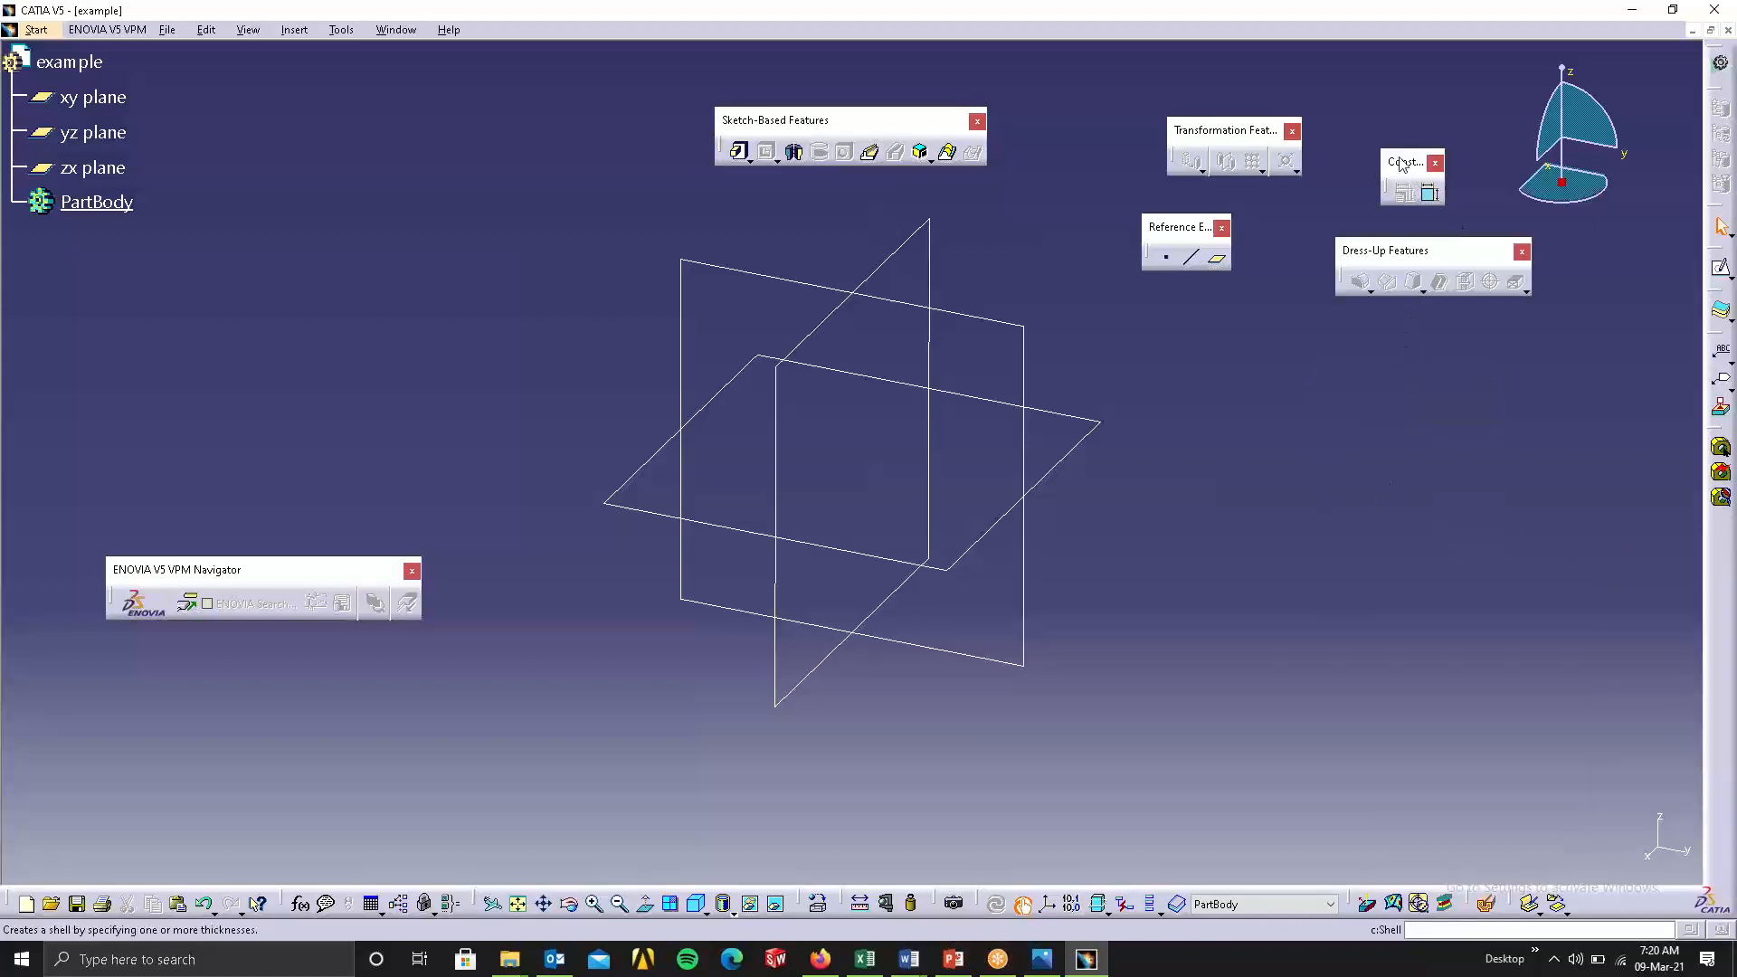
# Place Constraints and Reference Elements on either side of the Transformation Features toolbar, with Dress-Up Features below them.
pyautogui.moveTo(1095, 120); pyautogui.dragTo(1086, 117)
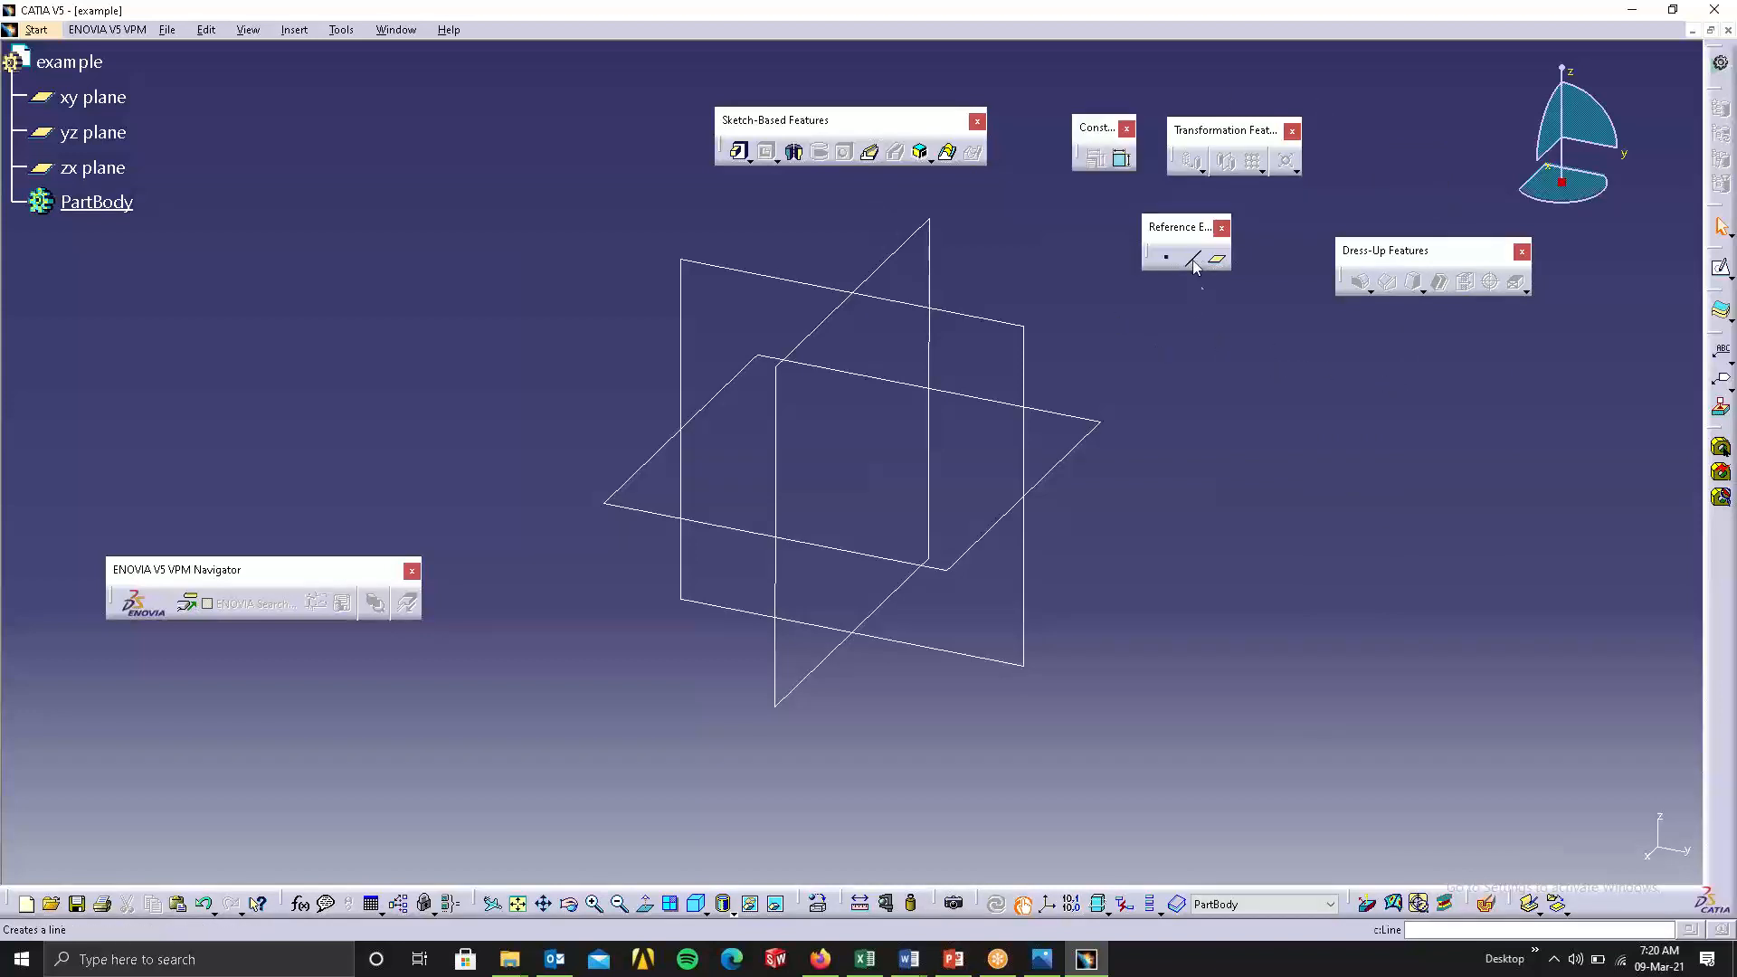
pyautogui.moveTo(1408, 136); pyautogui.dragTo(1408, 134)
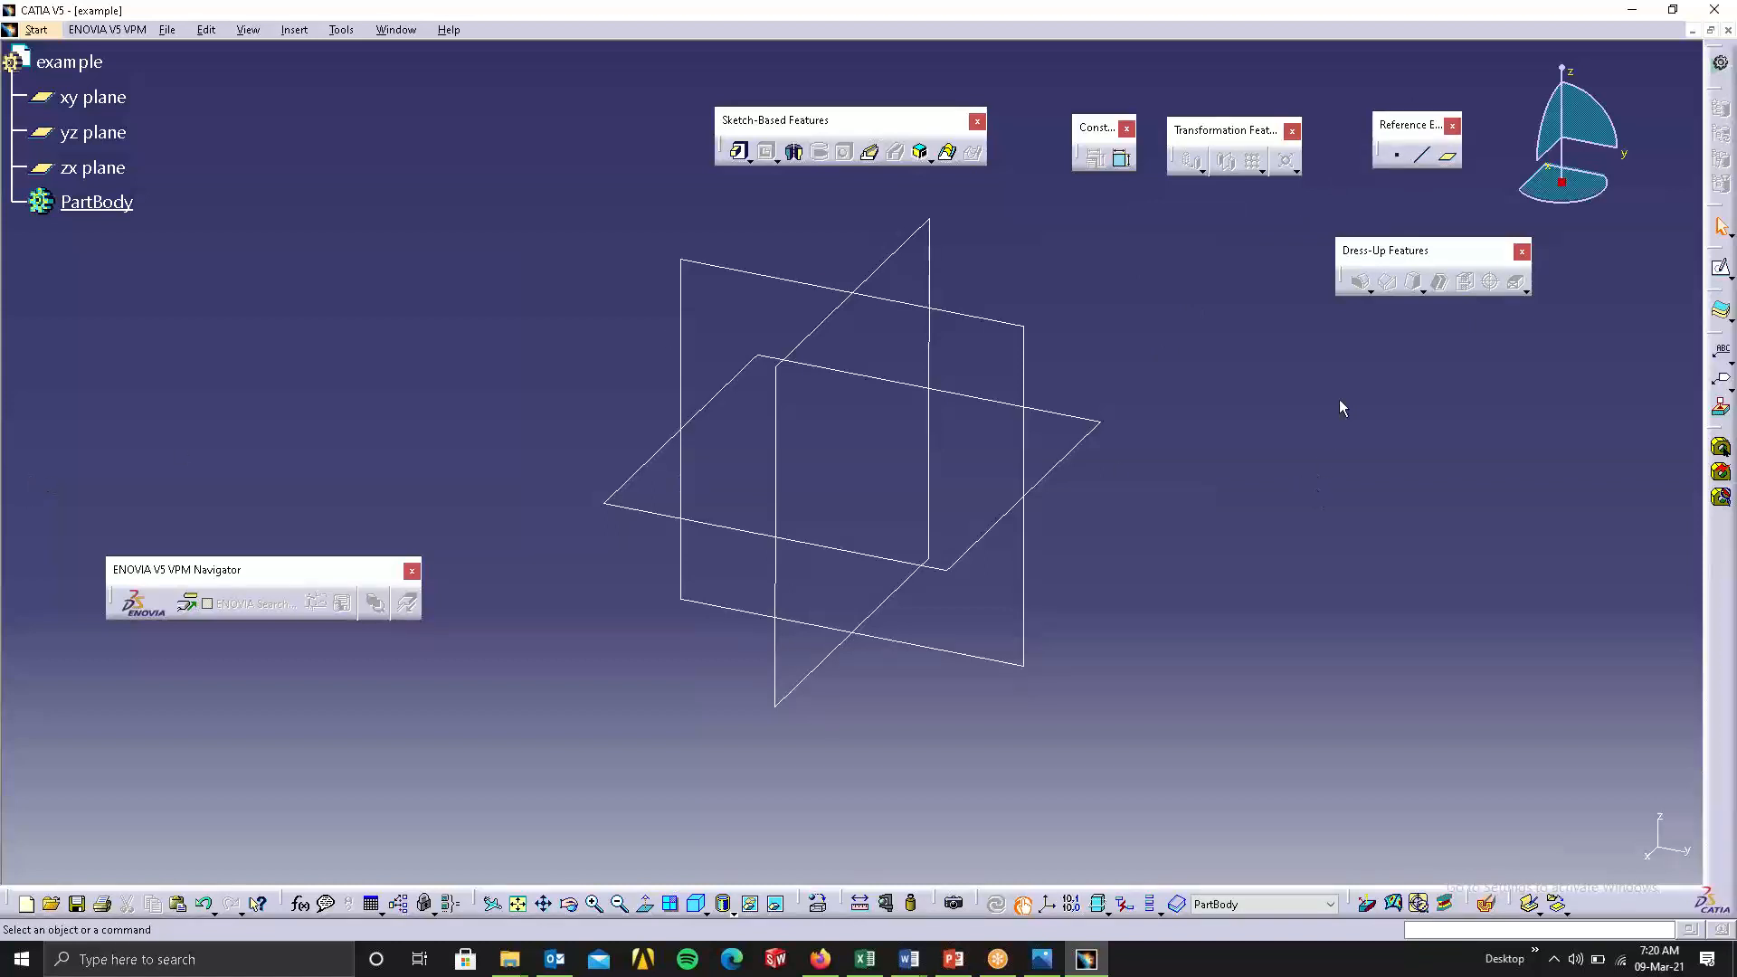
pyautogui.moveTo(1400, 255); pyautogui.dragTo(1123, 257)
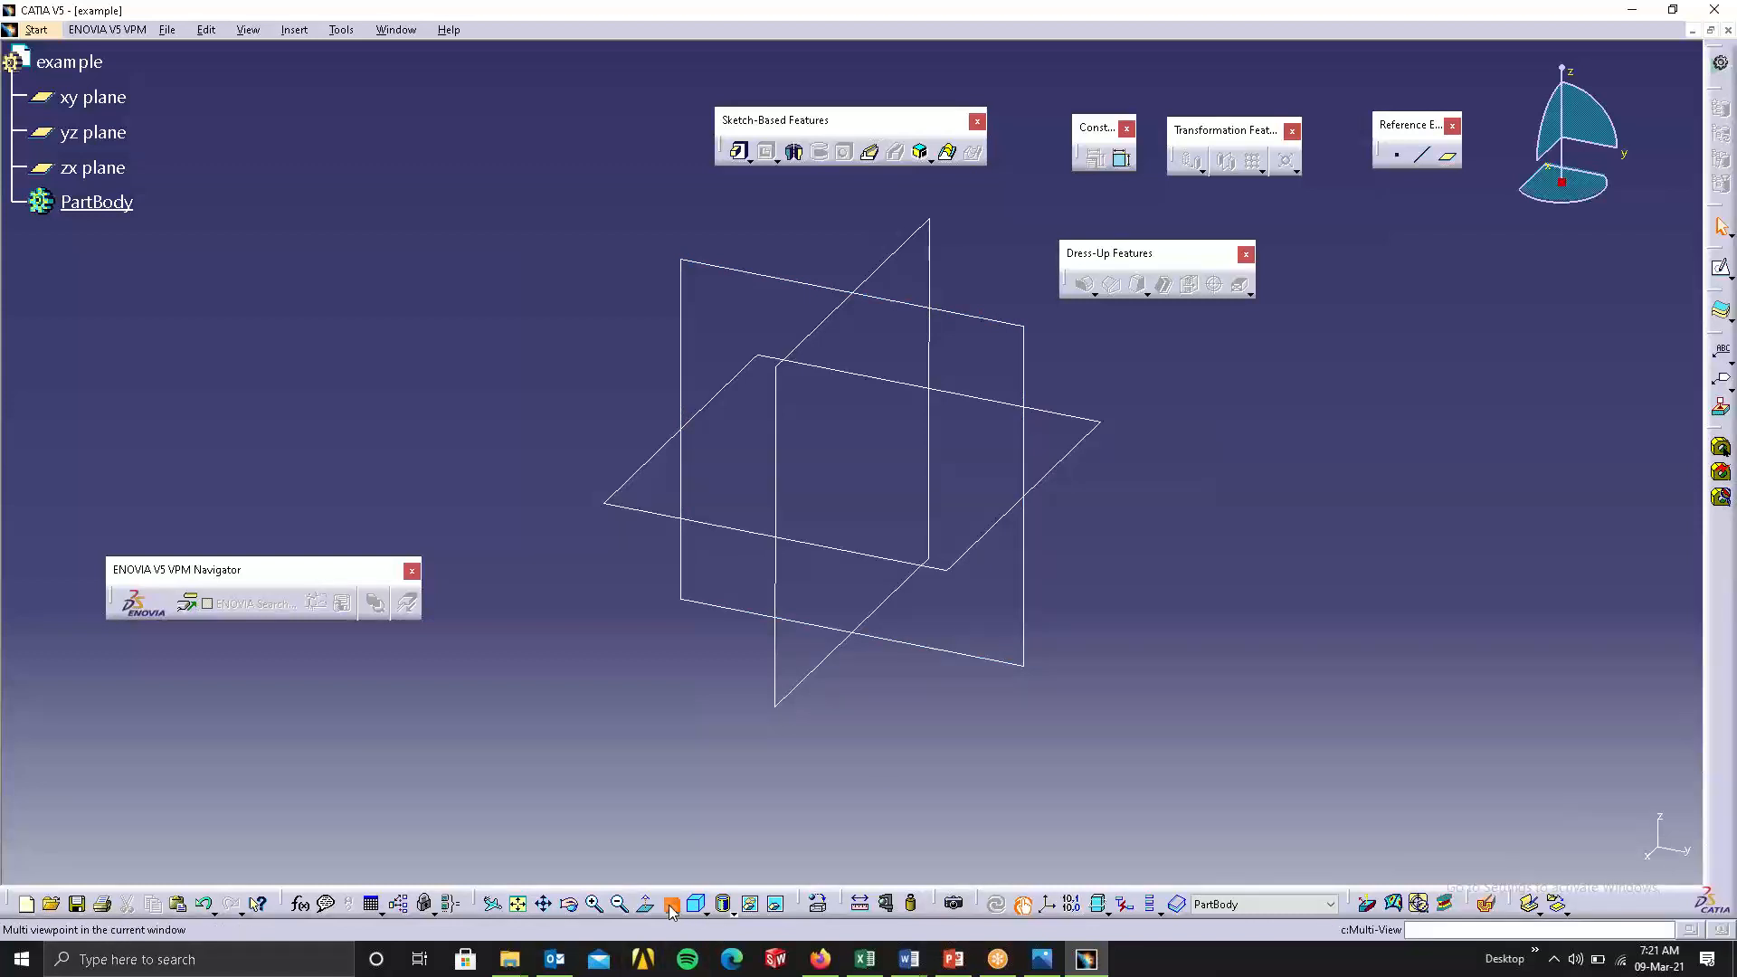
pyautogui.click(716, 912)
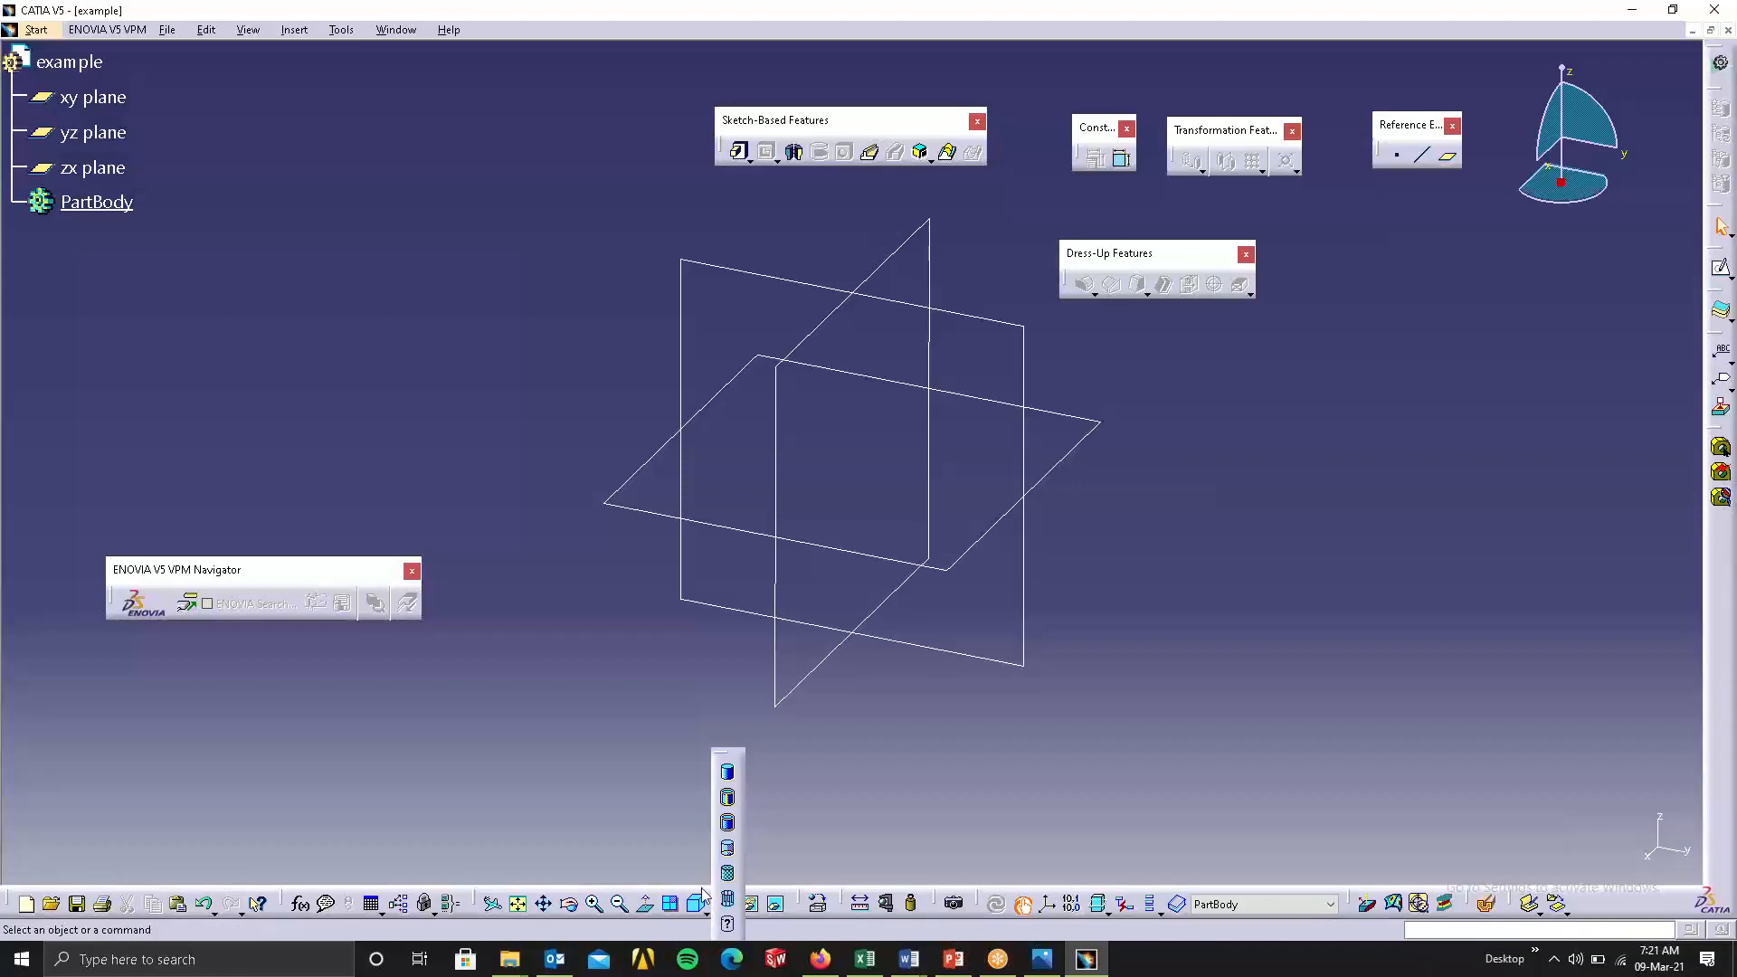
pyautogui.click(704, 909)
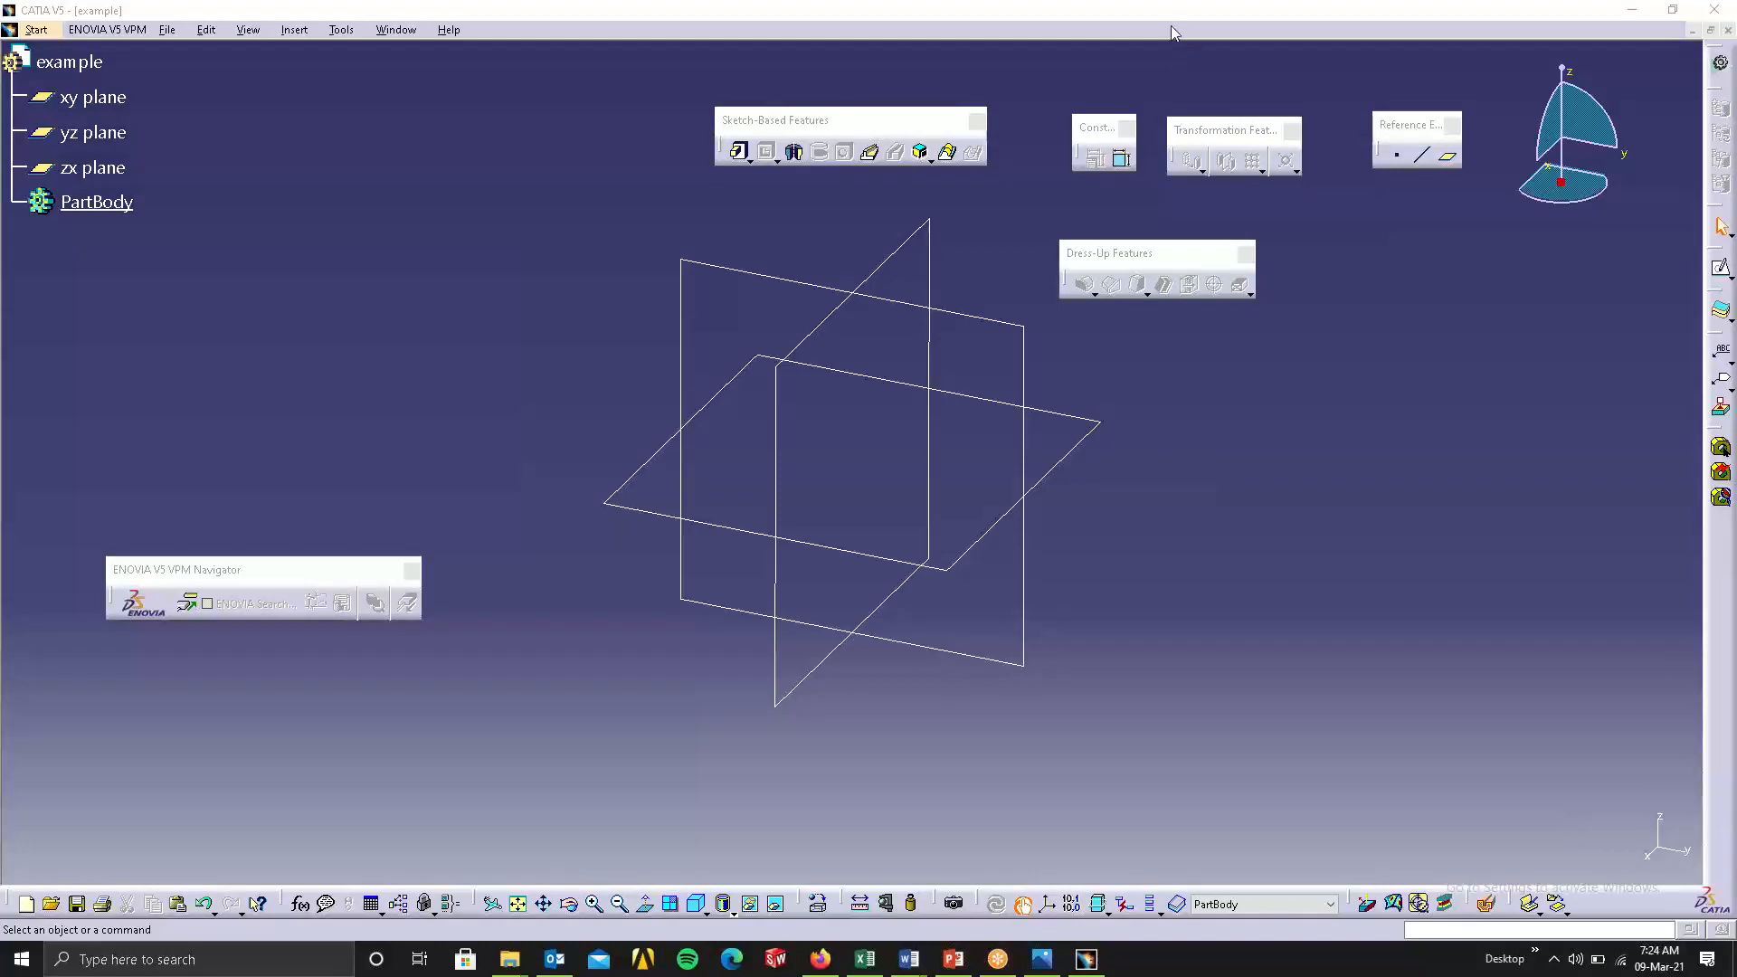
# Group Transformation Features, Constraints and Dress-Up Features in one row above Sketch-Based Features, with Reference Elements beside Sketch-Based Features.
pyautogui.click(945, 61)
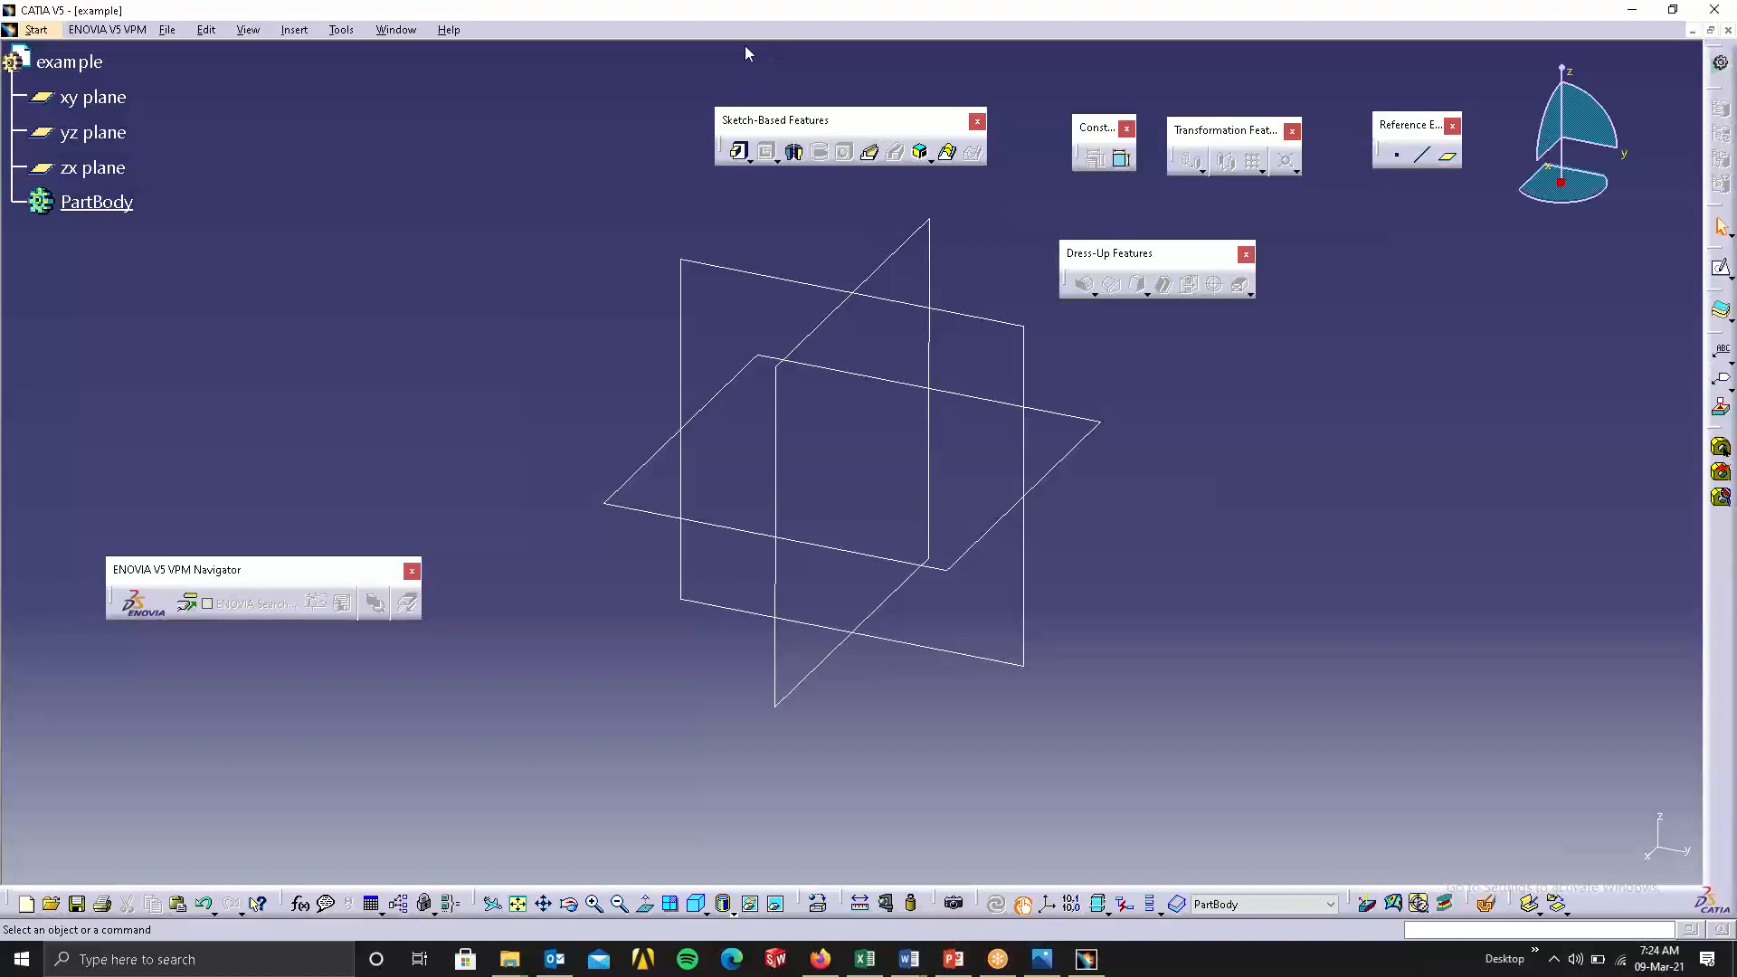
pyautogui.moveTo(746, 53); pyautogui.dragTo(746, 53)
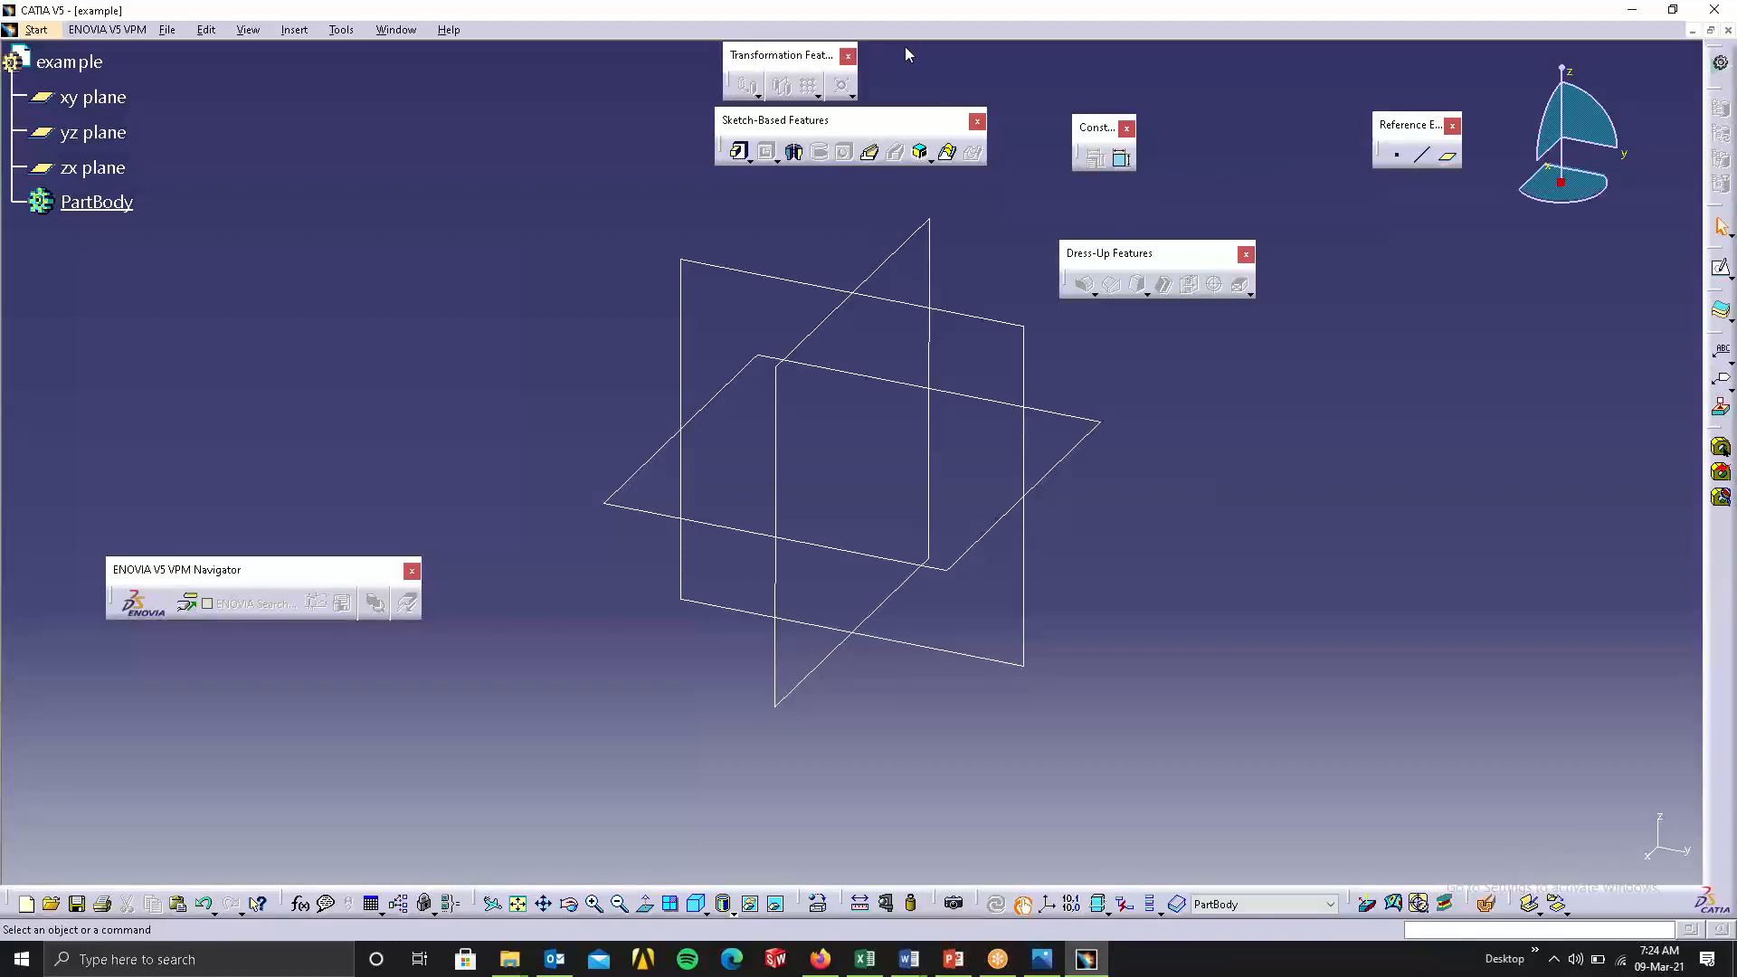
pyautogui.moveTo(905, 50); pyautogui.dragTo(906, 50)
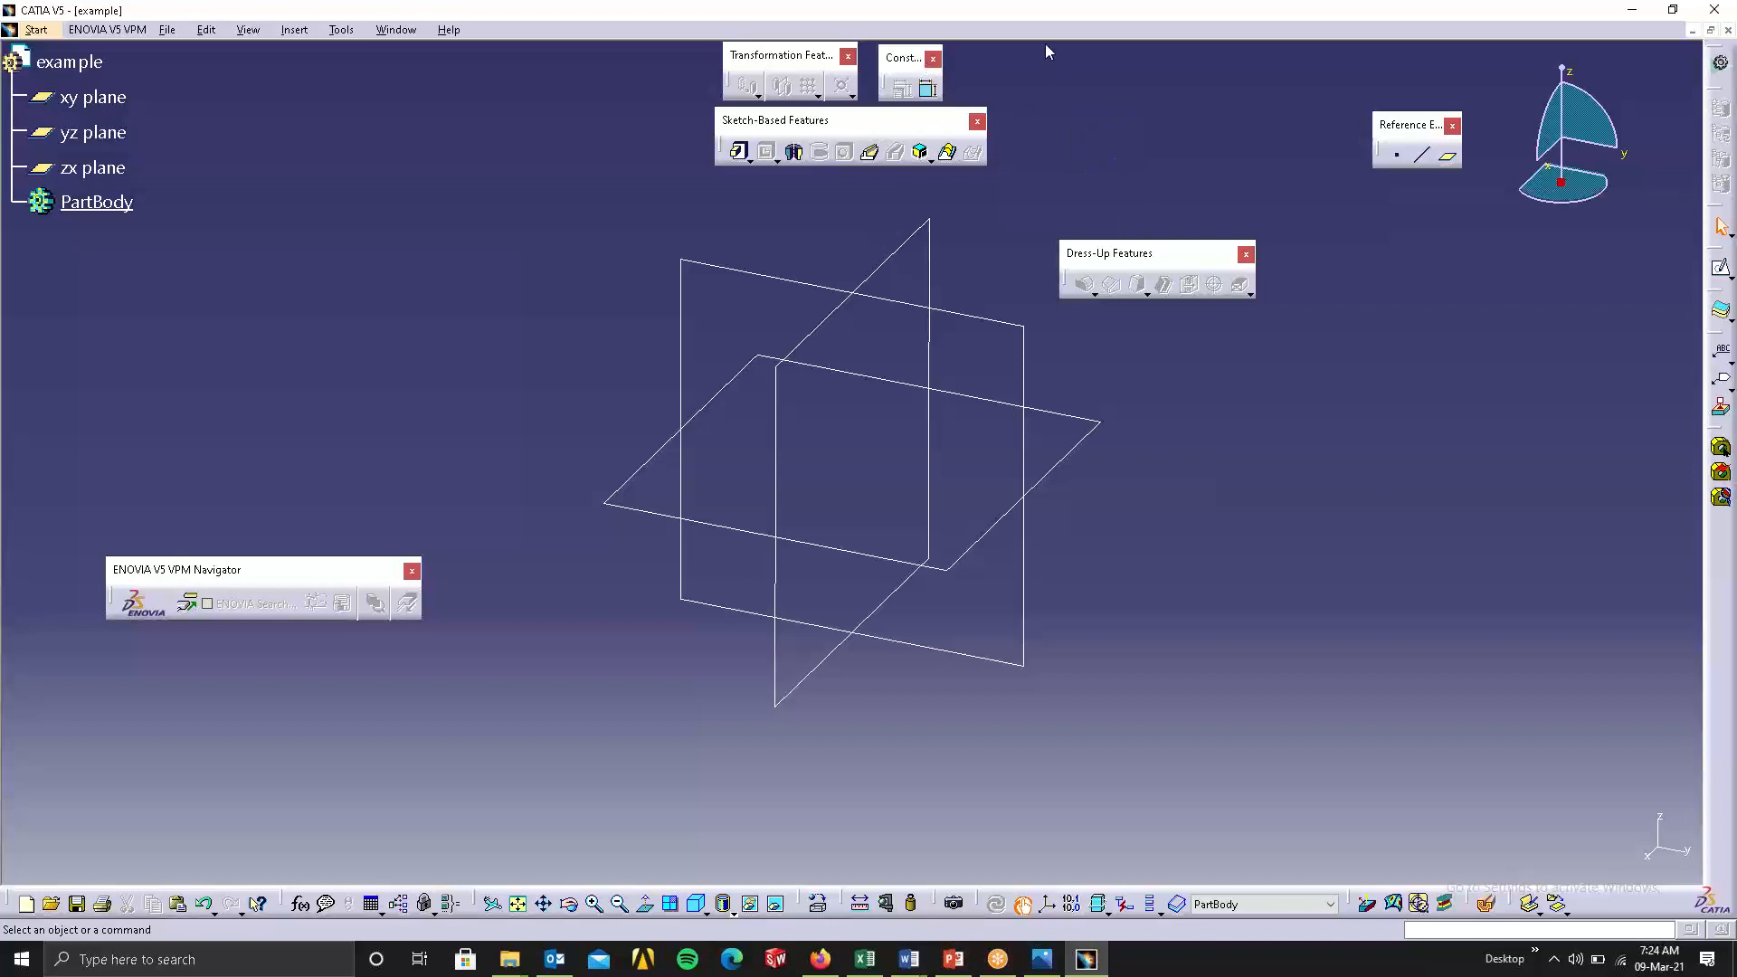
pyautogui.moveTo(1037, 52); pyautogui.dragTo(1037, 52)
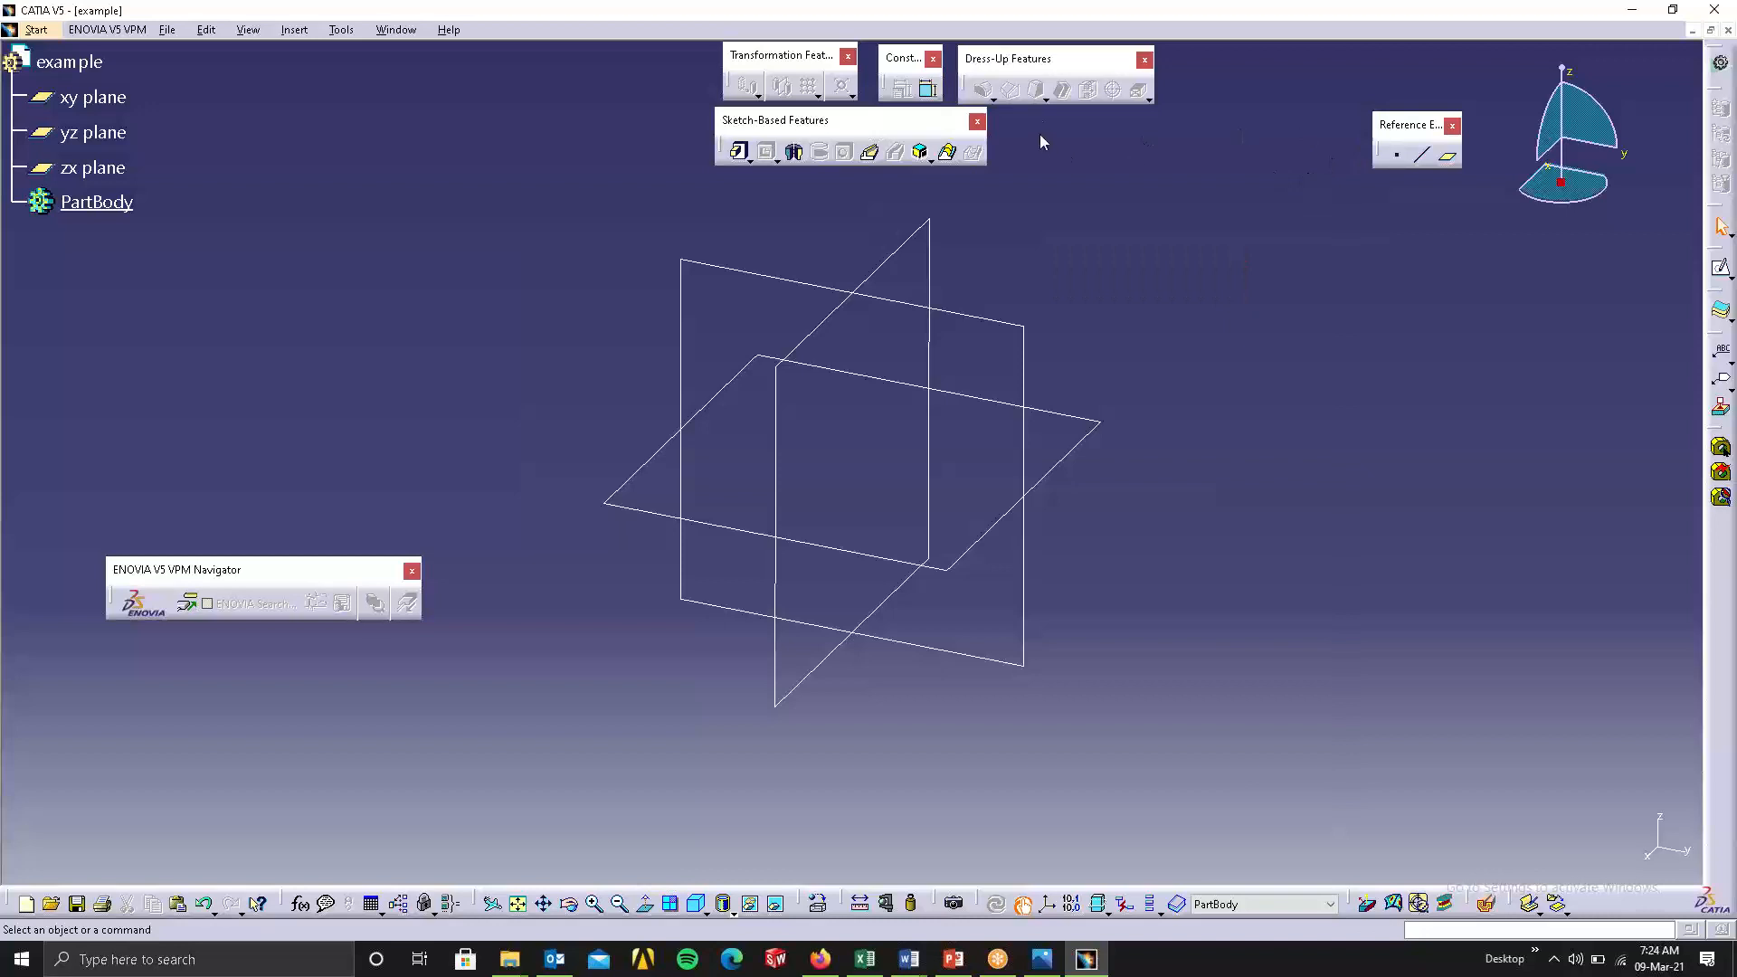
pyautogui.moveTo(1019, 117); pyautogui.dragTo(1019, 118)
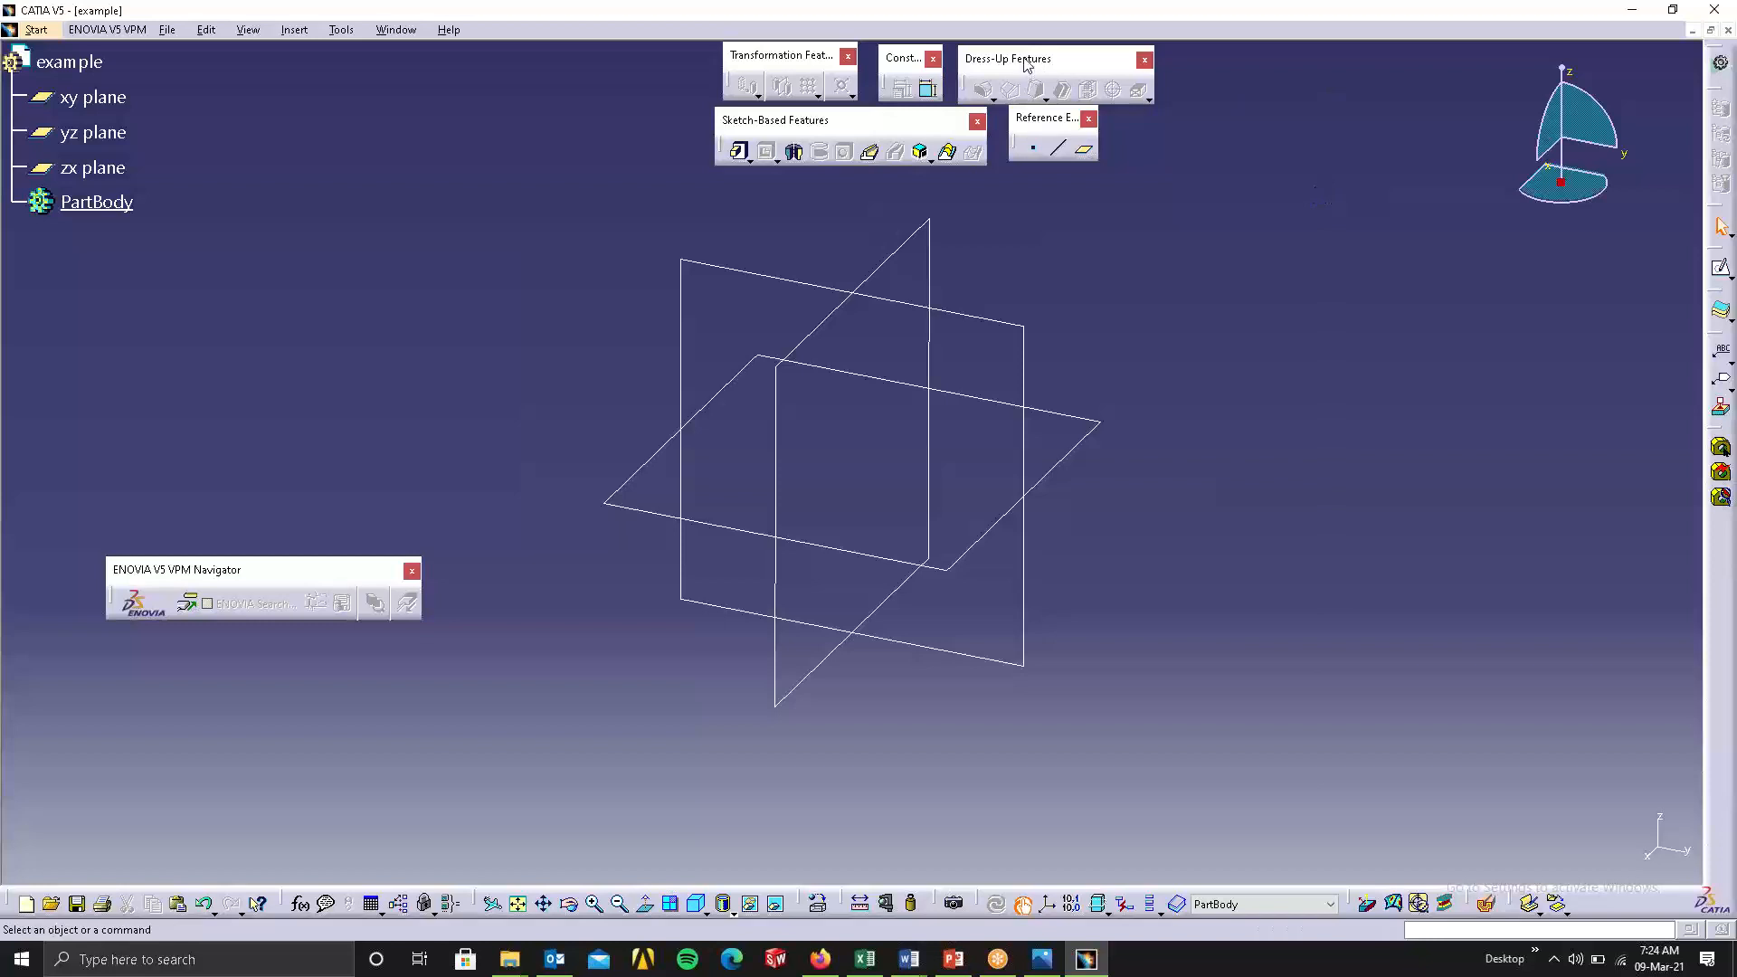
pyautogui.moveTo(1023, 57); pyautogui.dragTo(1023, 53)
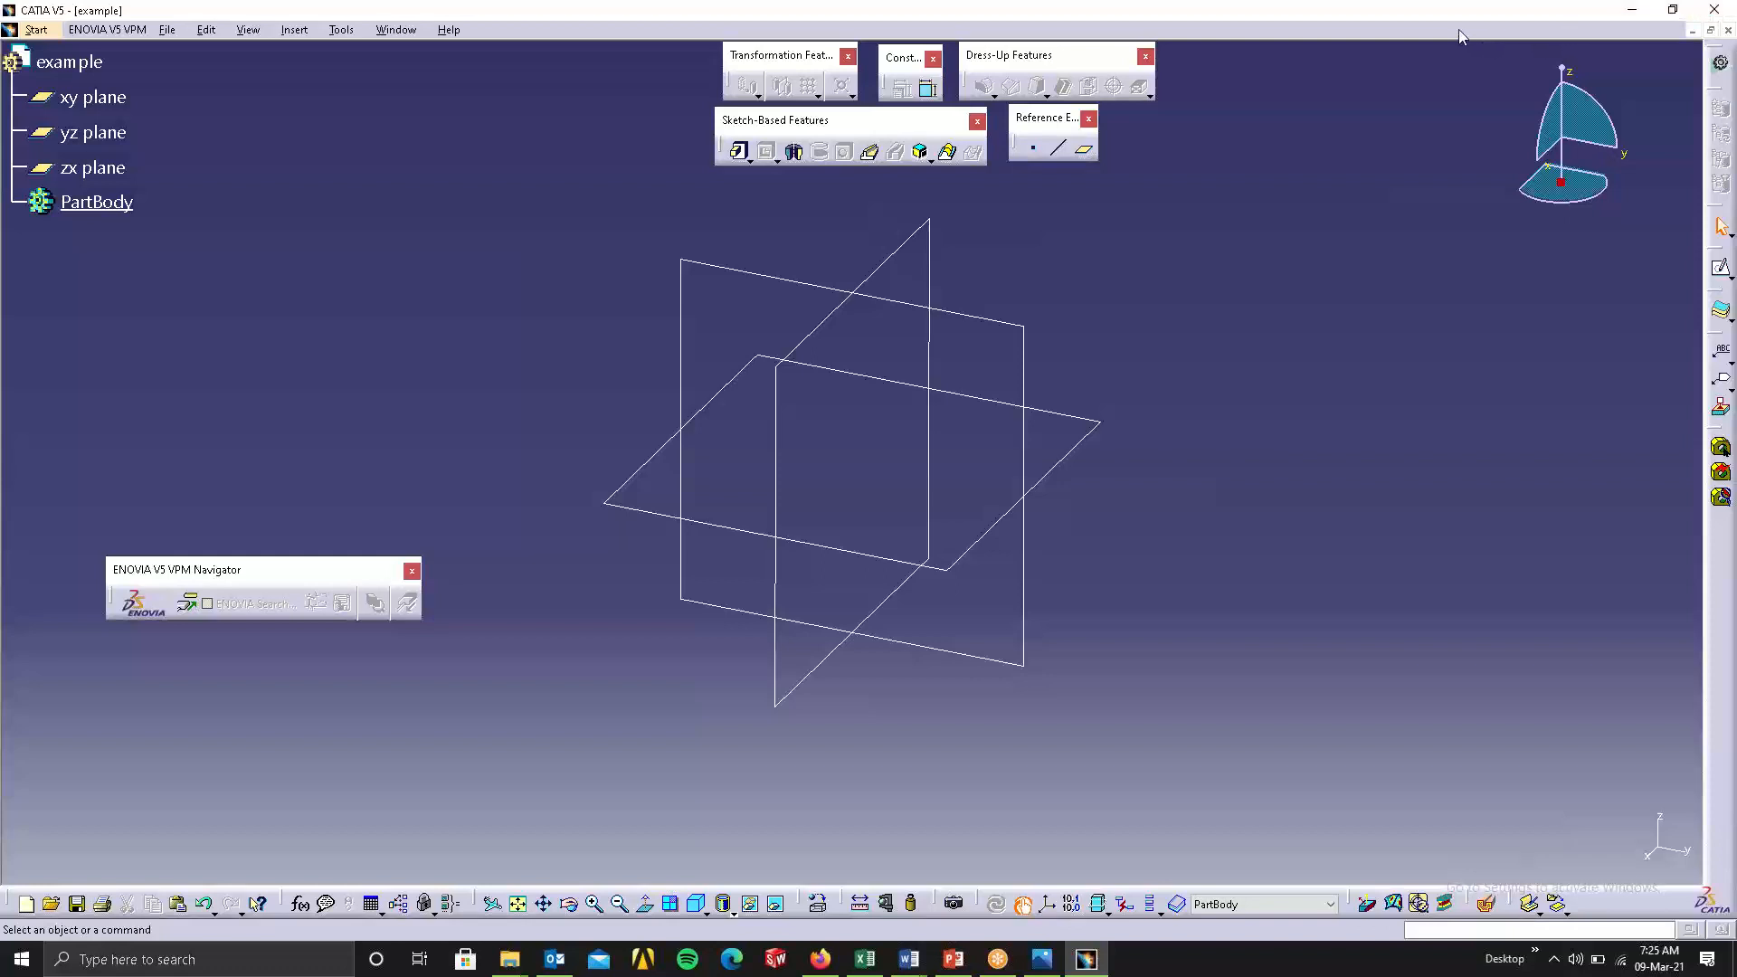
# Close CATIA with the example part still open.
pyautogui.click(1722, 15)
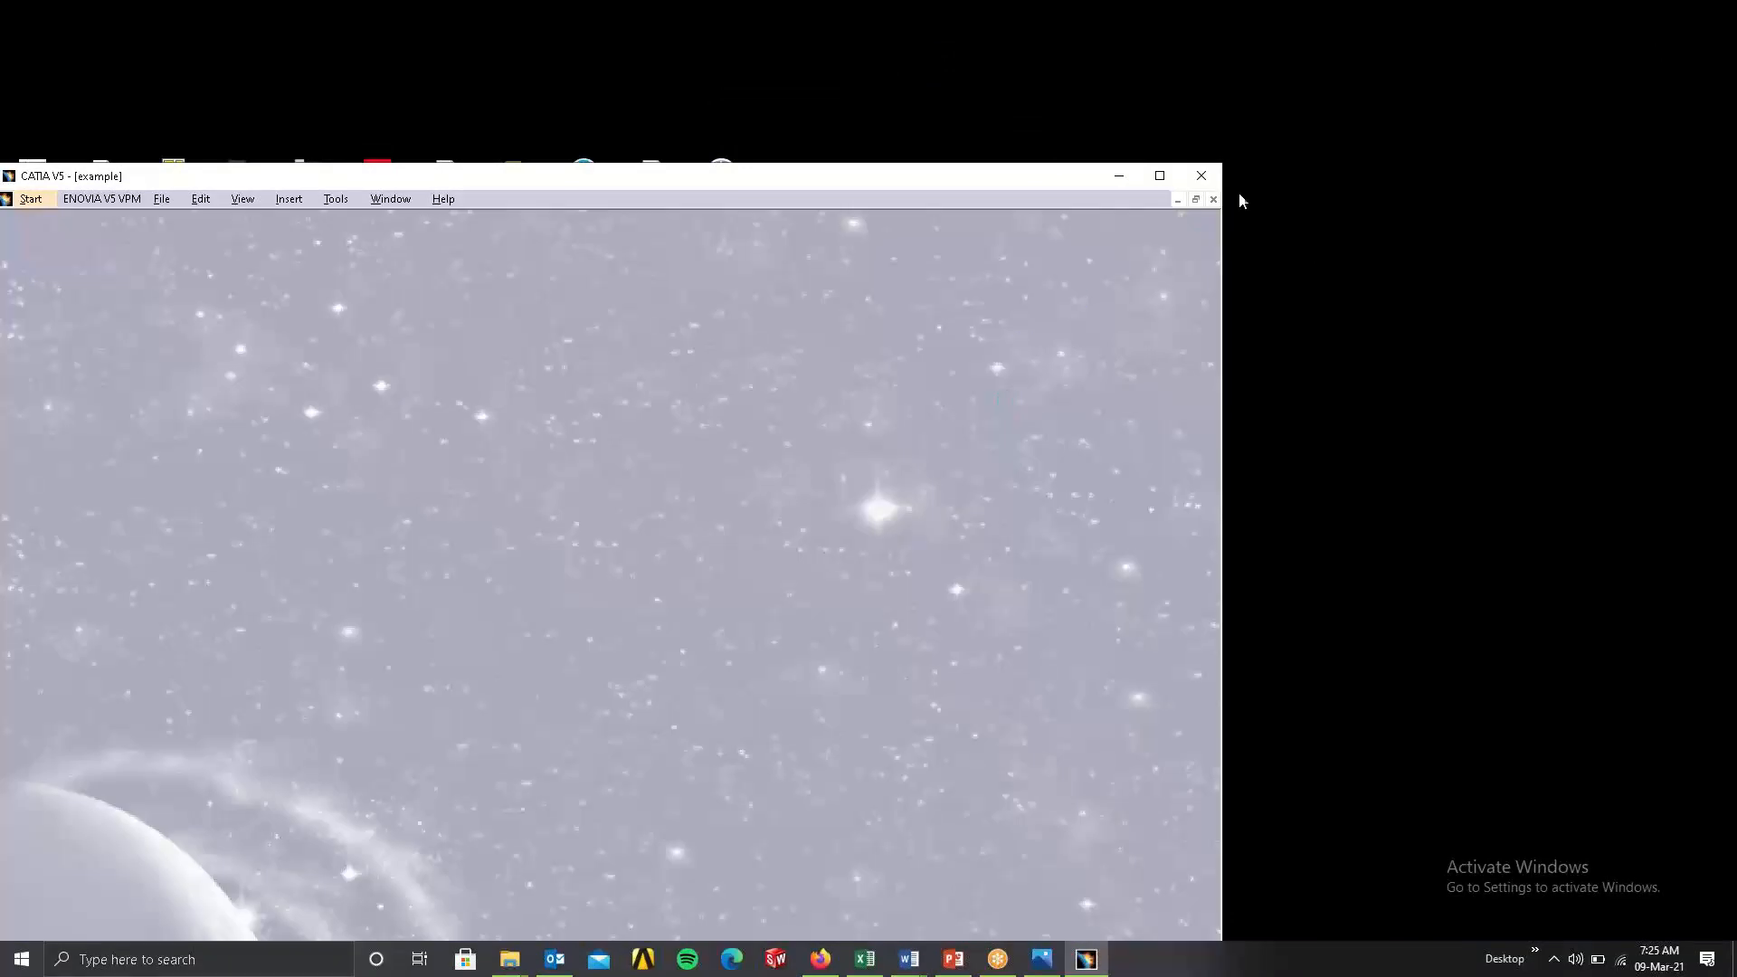